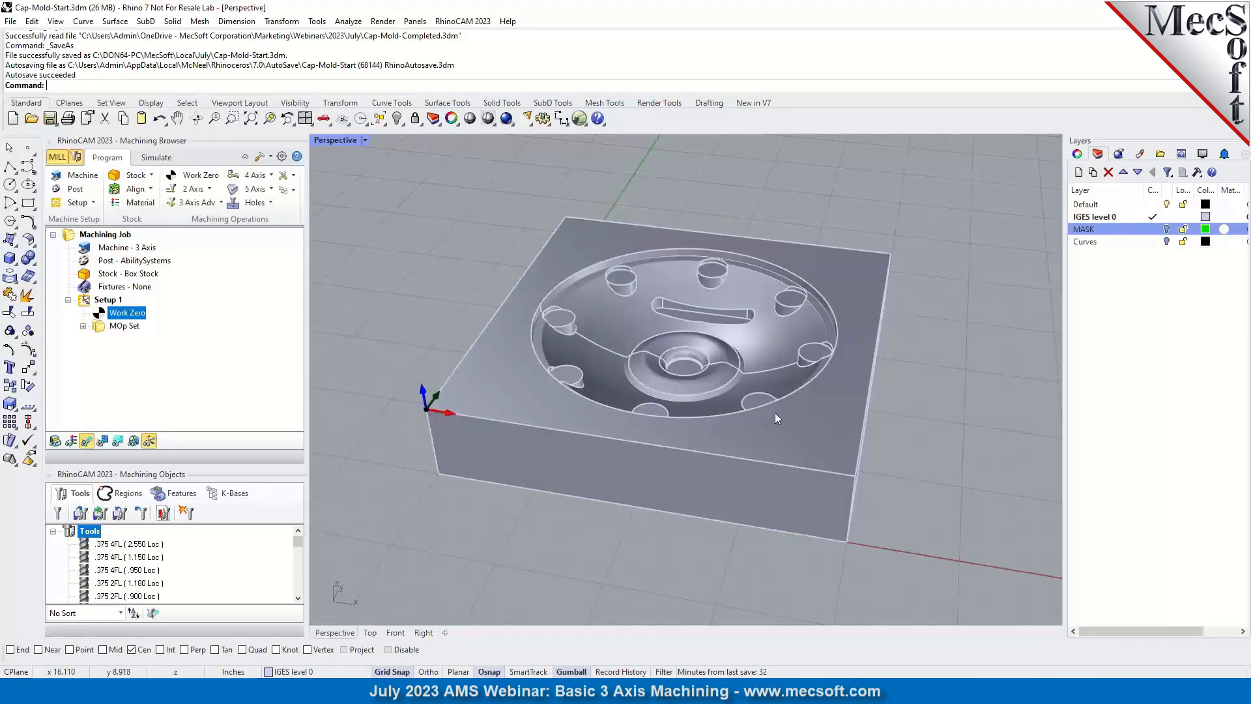
Examine the cap mold block and its circular cavity, including the pins, the slot and the central boss.
scroll(644, 373, "up", 2)
mouse_move(623, 538)
right_mouse_down()
mouse_move(665, 436)
mouse_move(673, 330)
mouse_move(670, 424)
mouse_move(648, 464)
mouse_move(635, 539)
right_mouse_up()
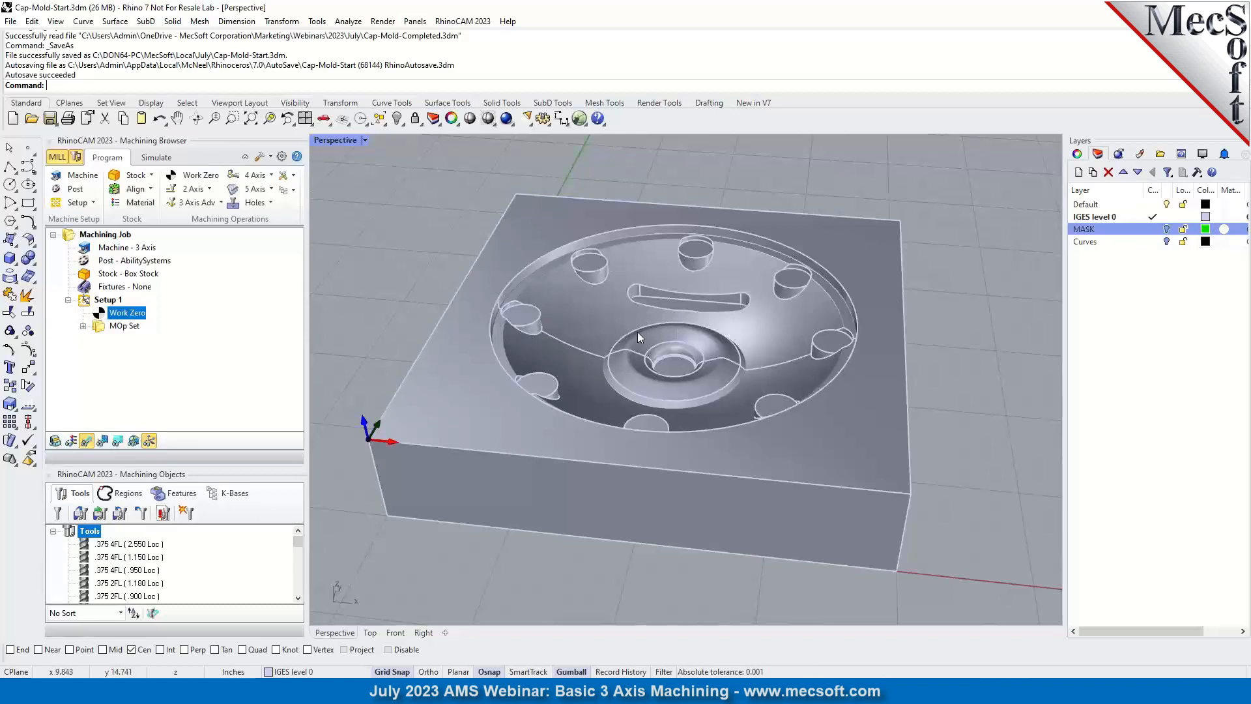
scroll(656, 316, "up", 2)
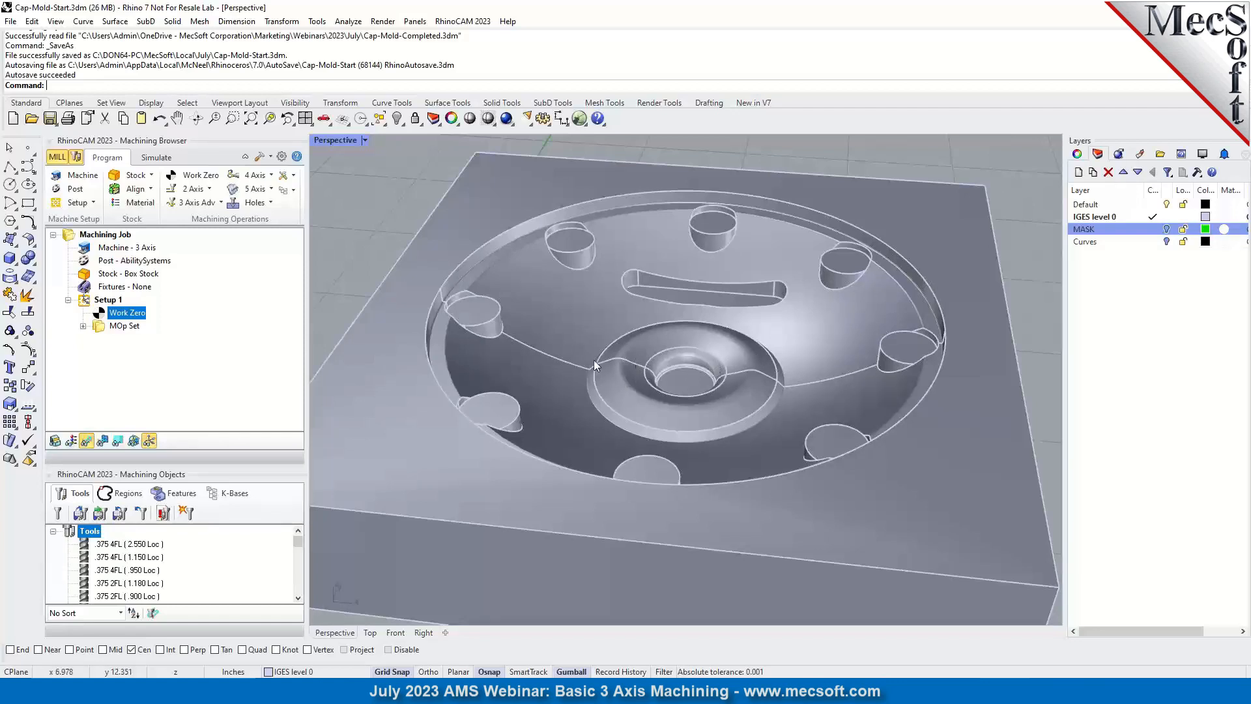
scroll(629, 328, "down", 2)
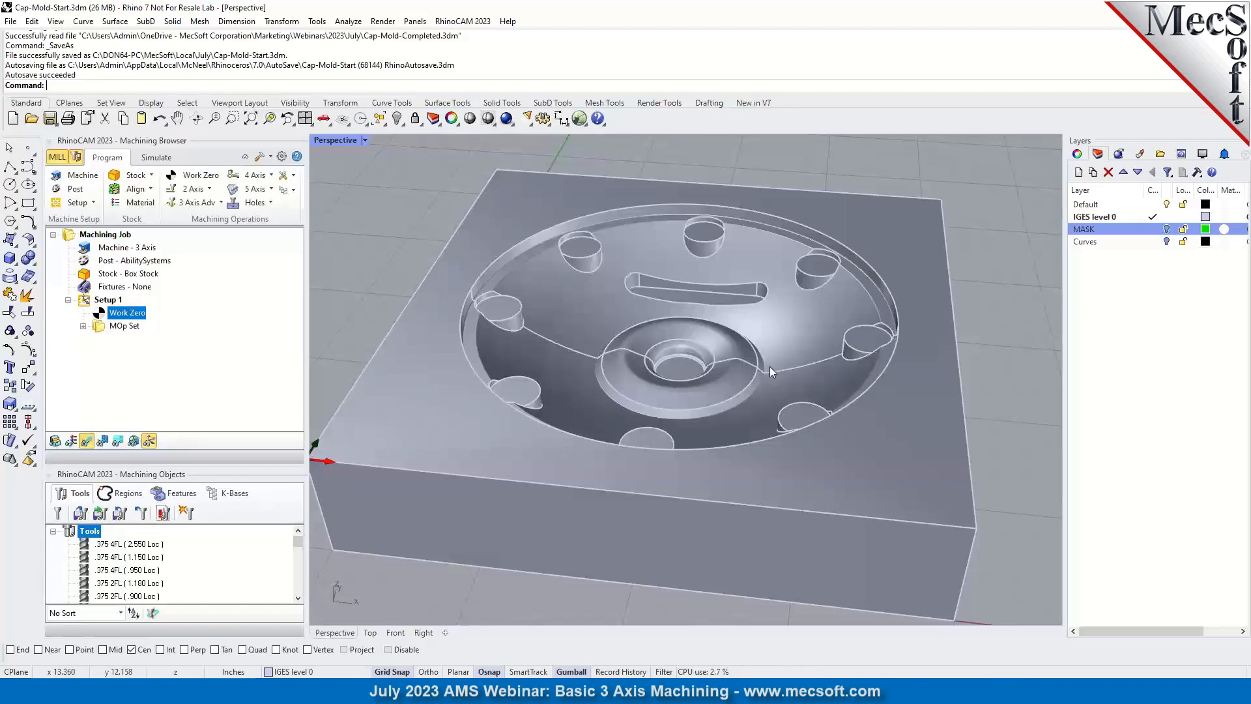
mouse_move(796, 390)
right_mouse_down()
mouse_move(797, 500)
mouse_move(833, 370)
mouse_move(845, 391)
mouse_move(773, 372)
mouse_move(781, 408)
right_mouse_up()
scroll(575, 334, "down", 3)
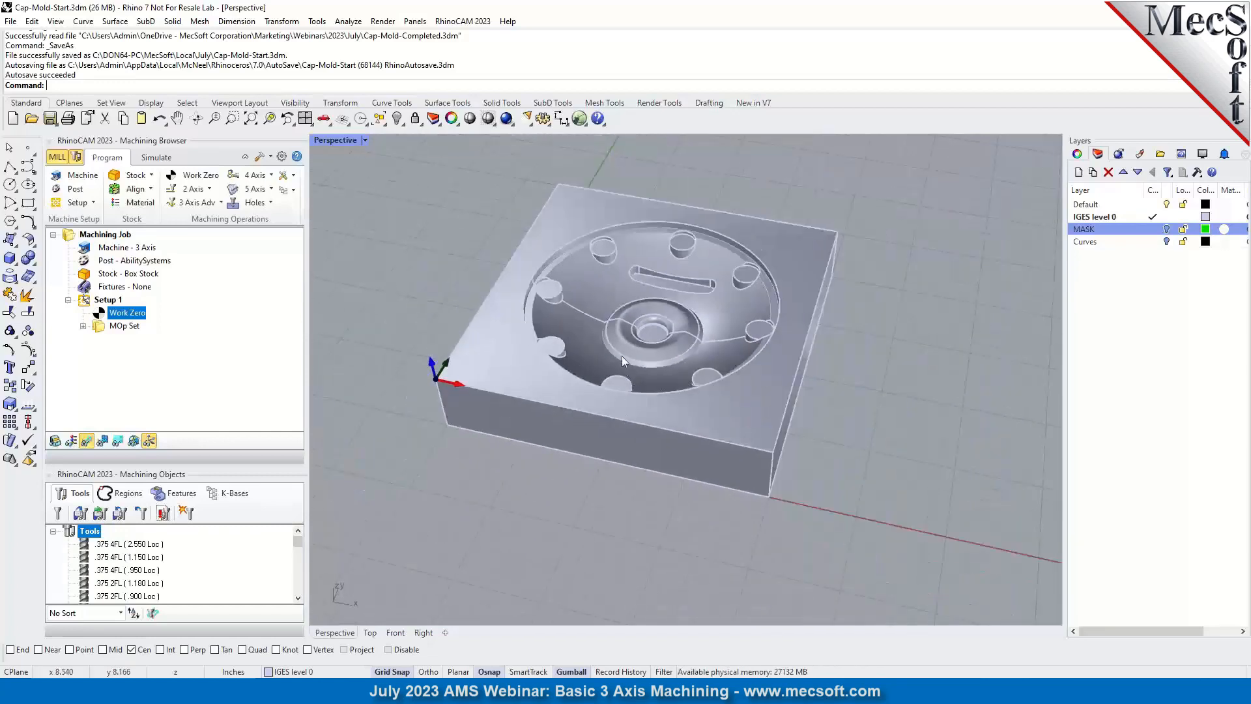
scroll(629, 252, "up", 2)
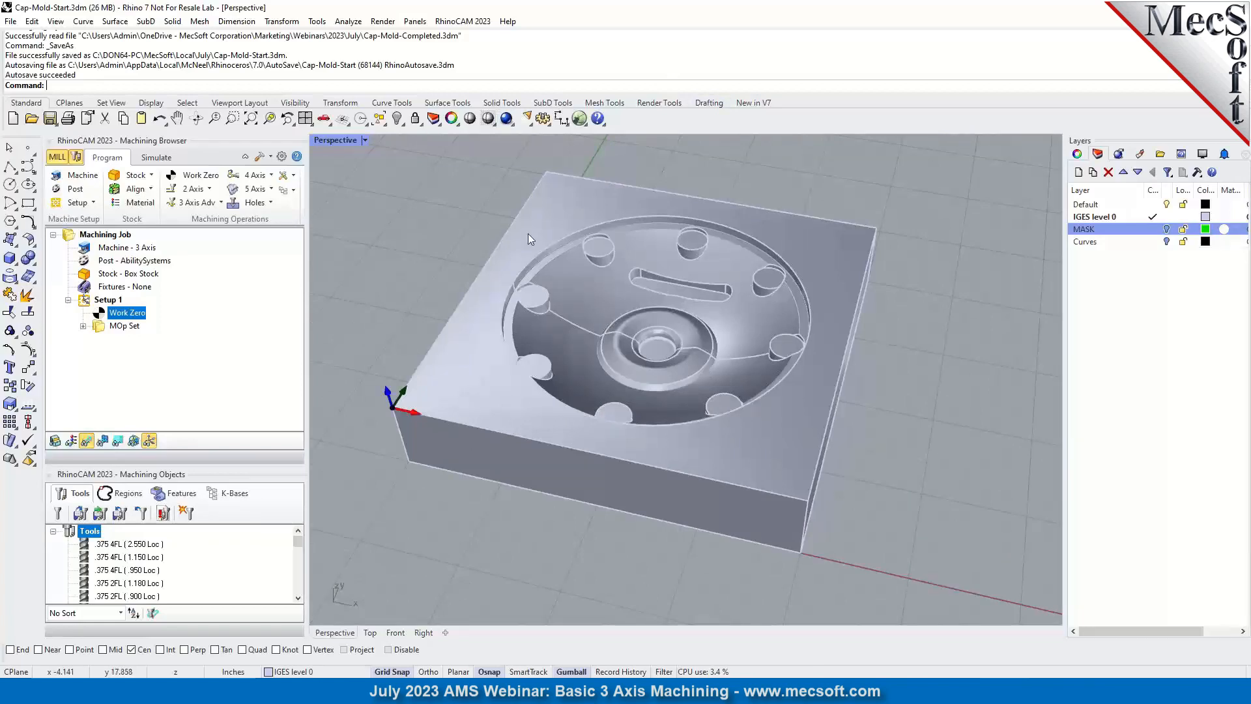
scroll(584, 253, "up", 4)
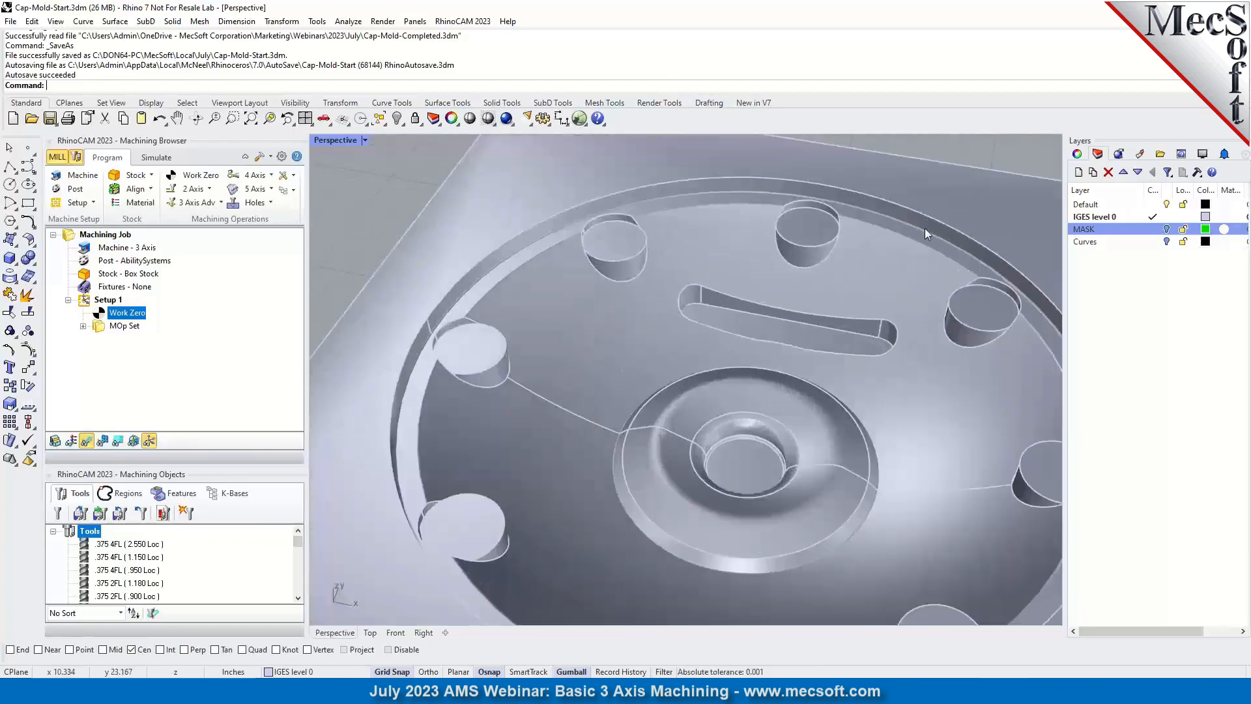
scroll(542, 260, "down", 2)
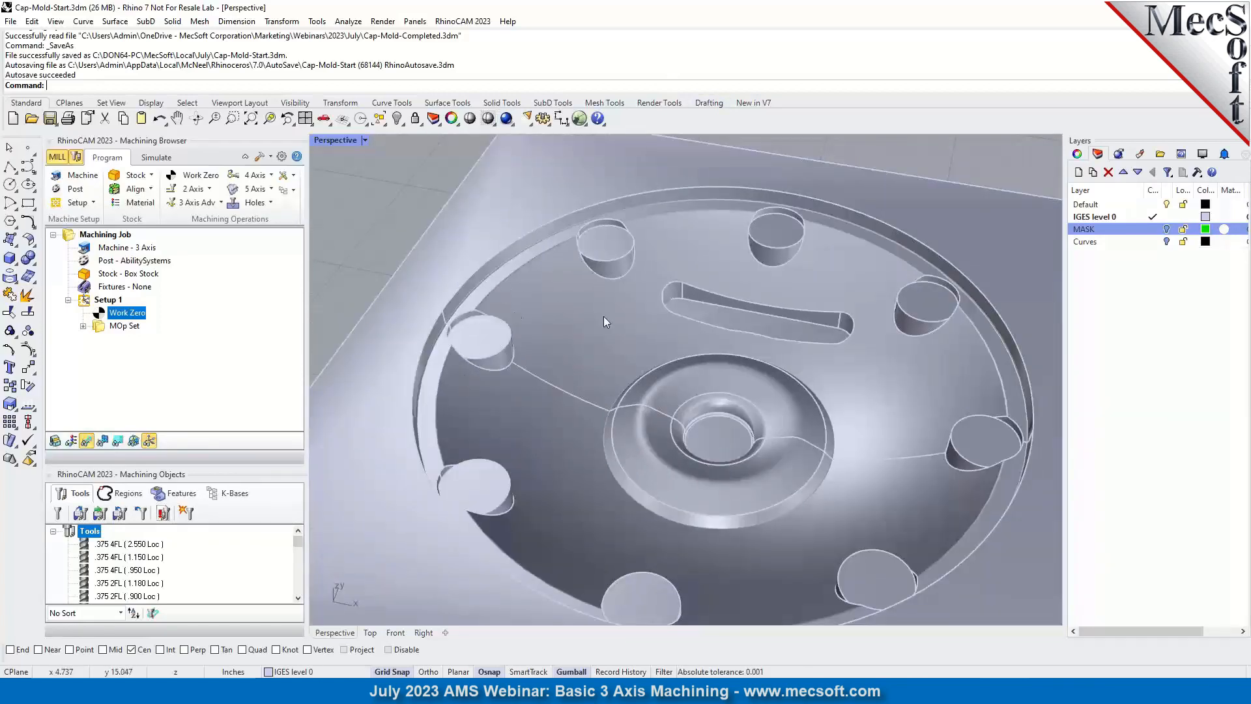
scroll(604, 316, "down", 3)
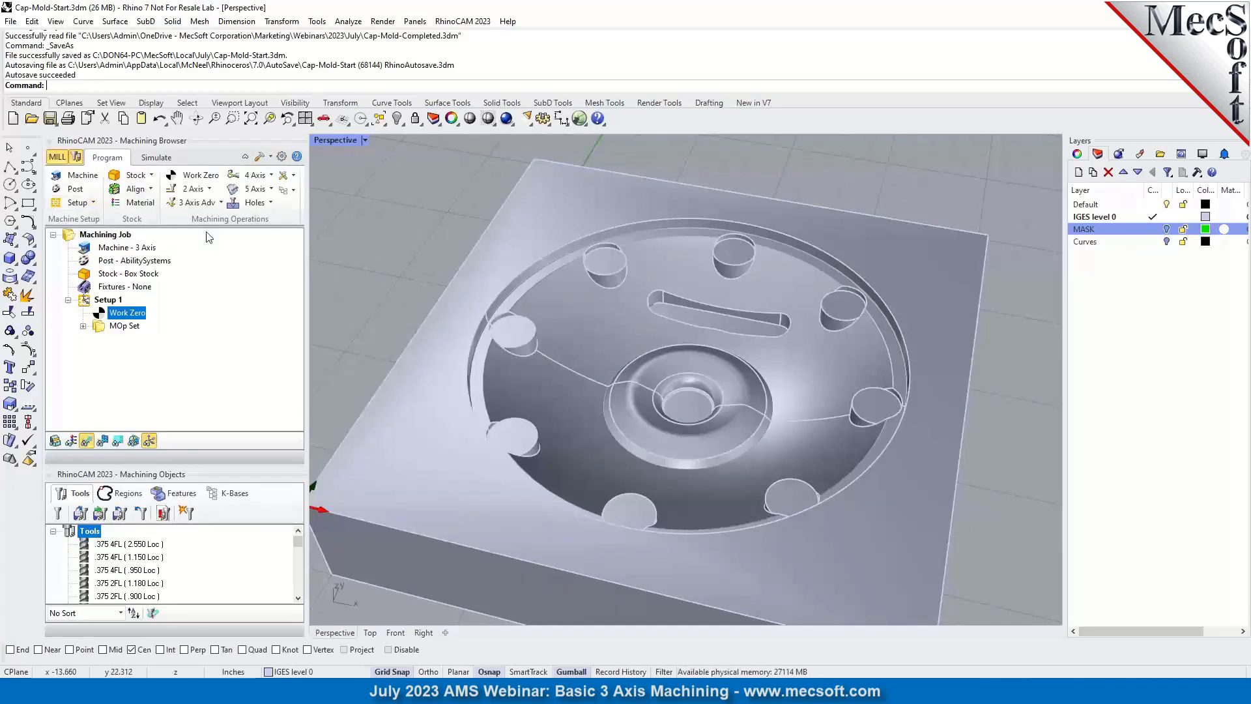
Review the simulation tools and the machine tool definition of the machining job.
left_click(464, 21)
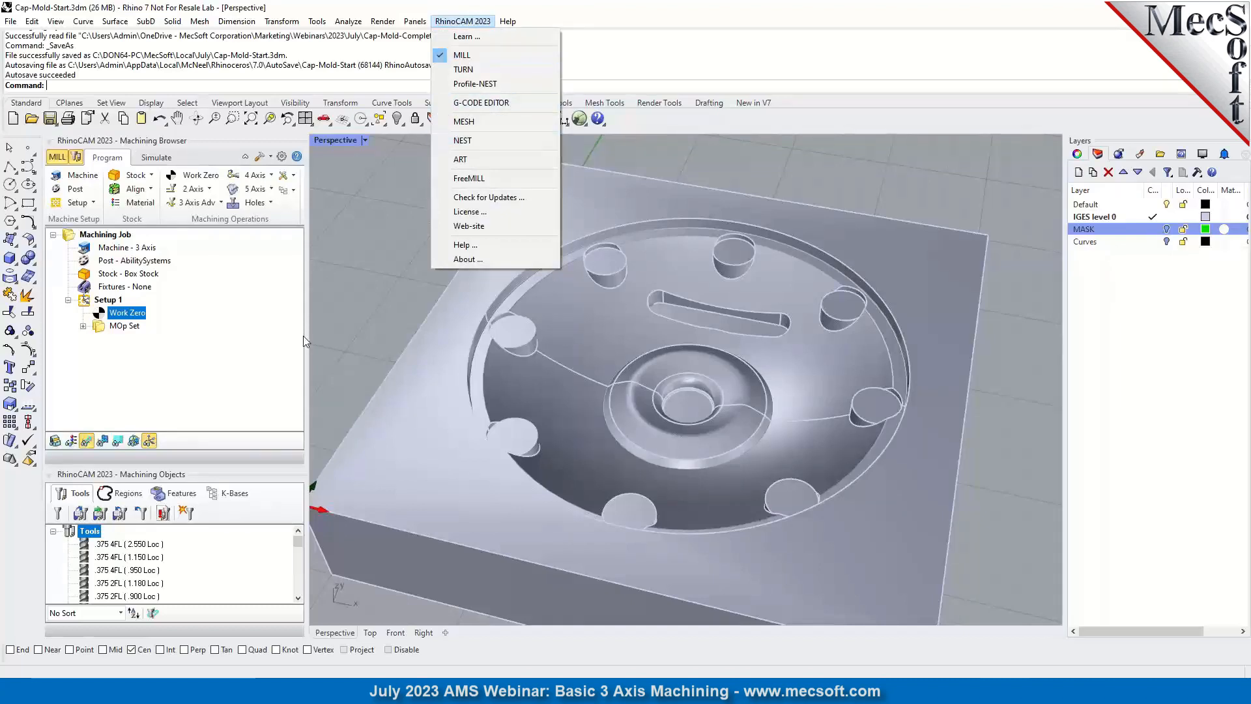
left_click(363, 197)
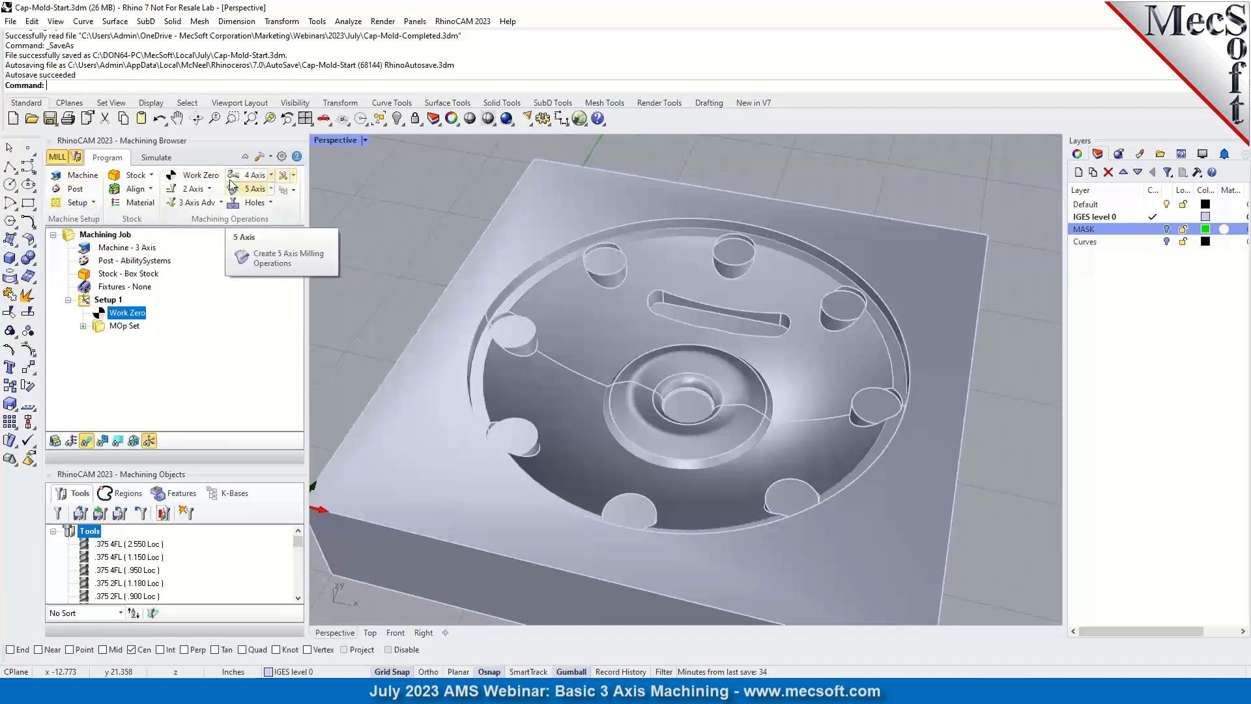
left_click(156, 158)
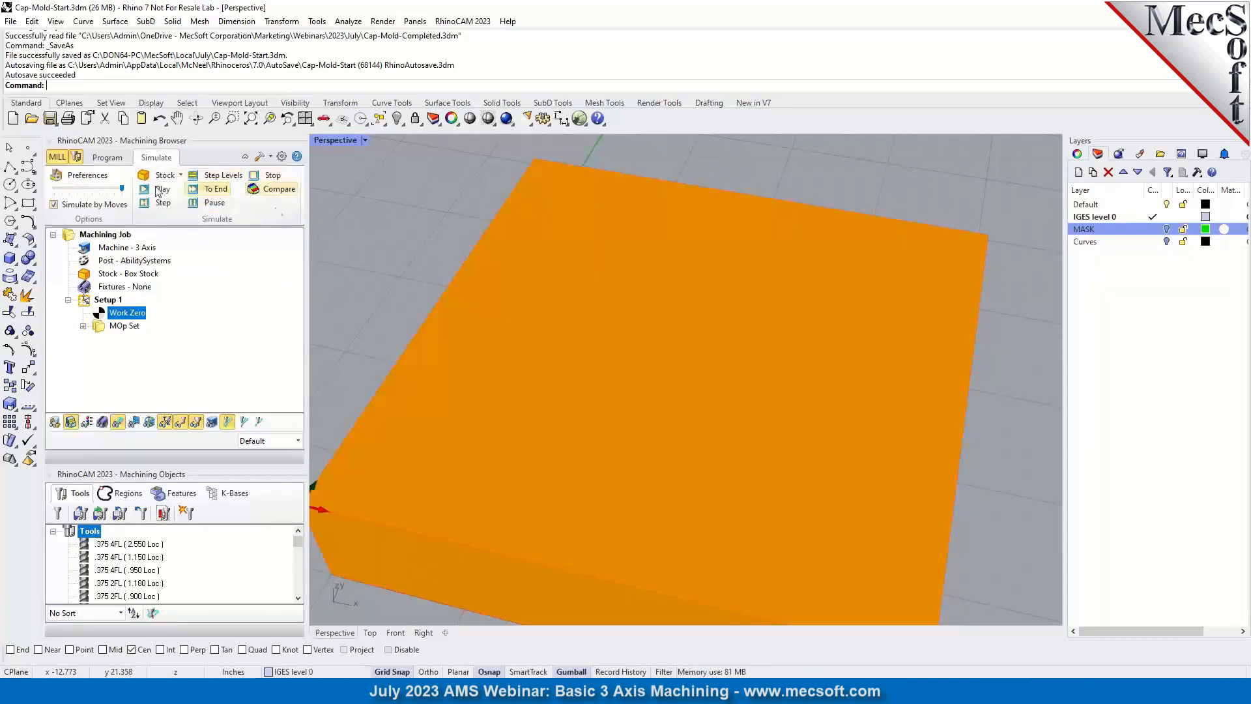
left_click(106, 159)
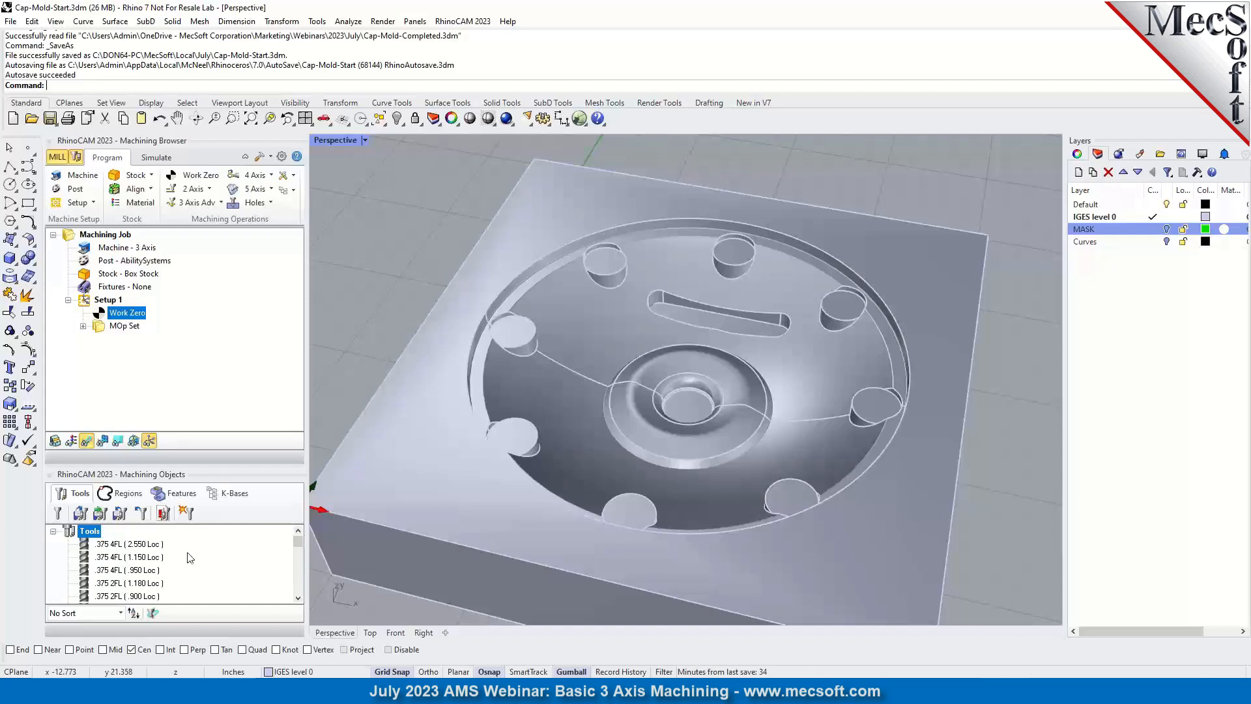
left_click(83, 177)
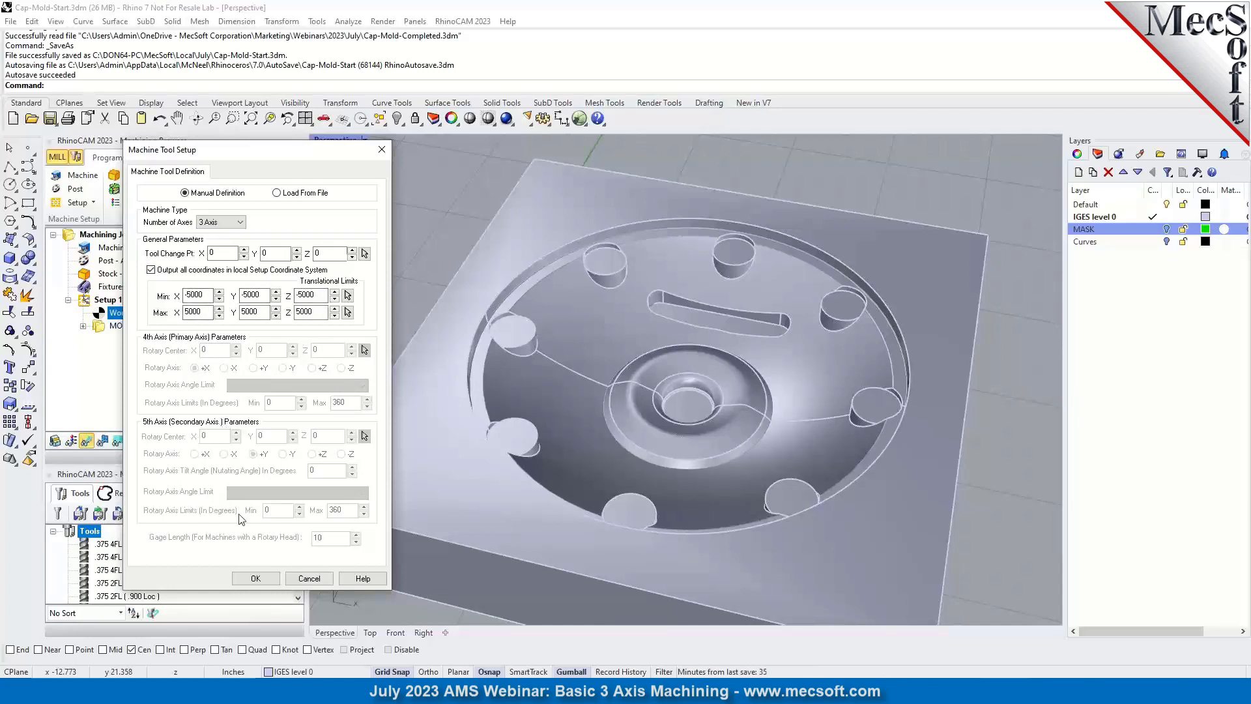
left_click(382, 149)
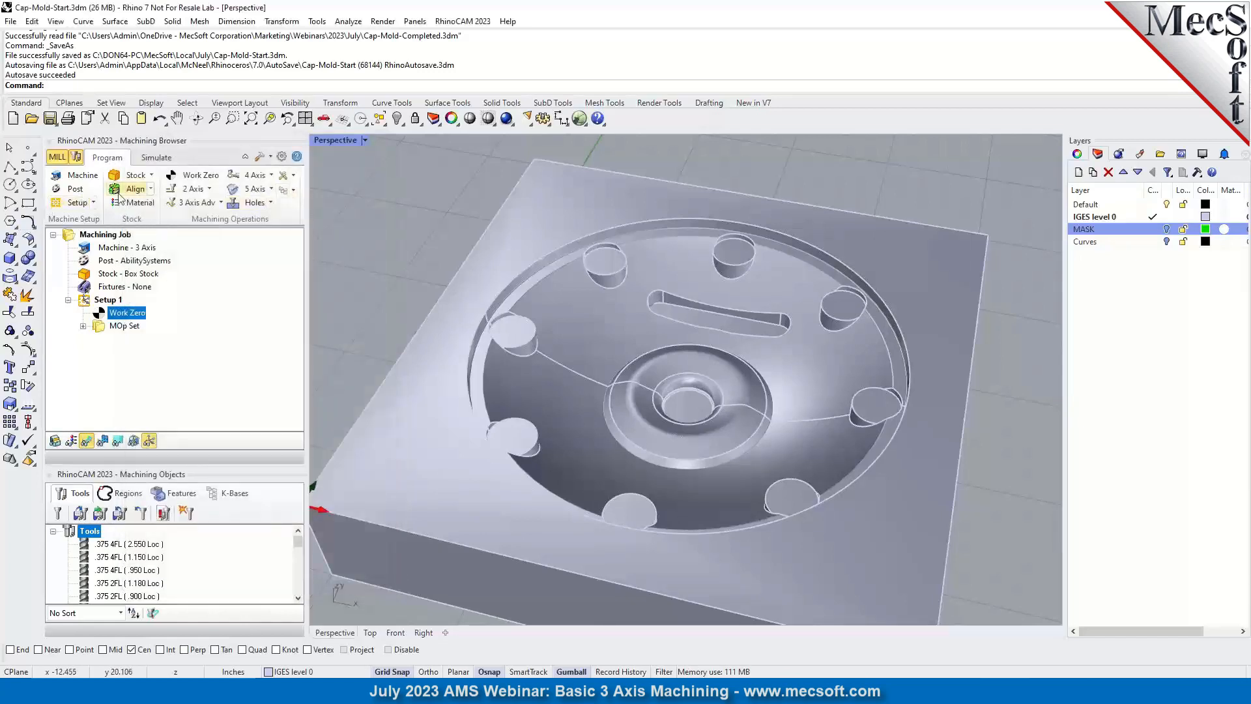
Set the machining job's legacy post-processor to Haas.
left_click(73, 189)
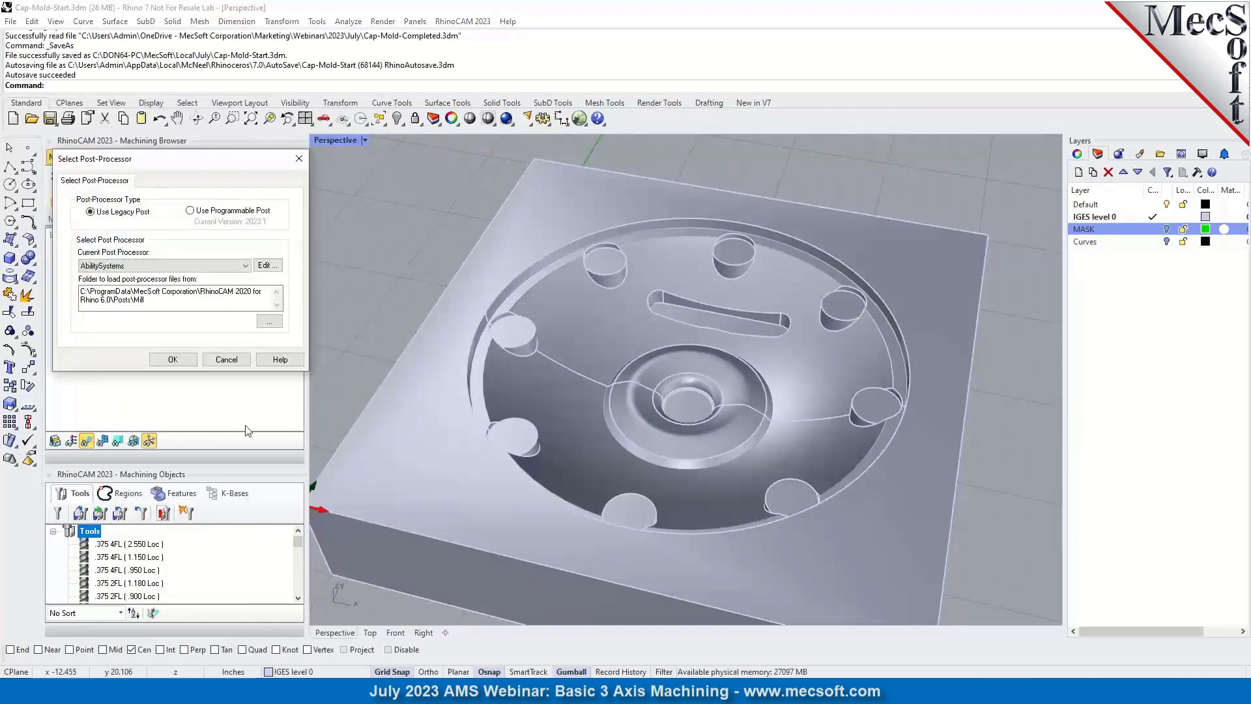
left_click_drag(176, 162, 273, 178)
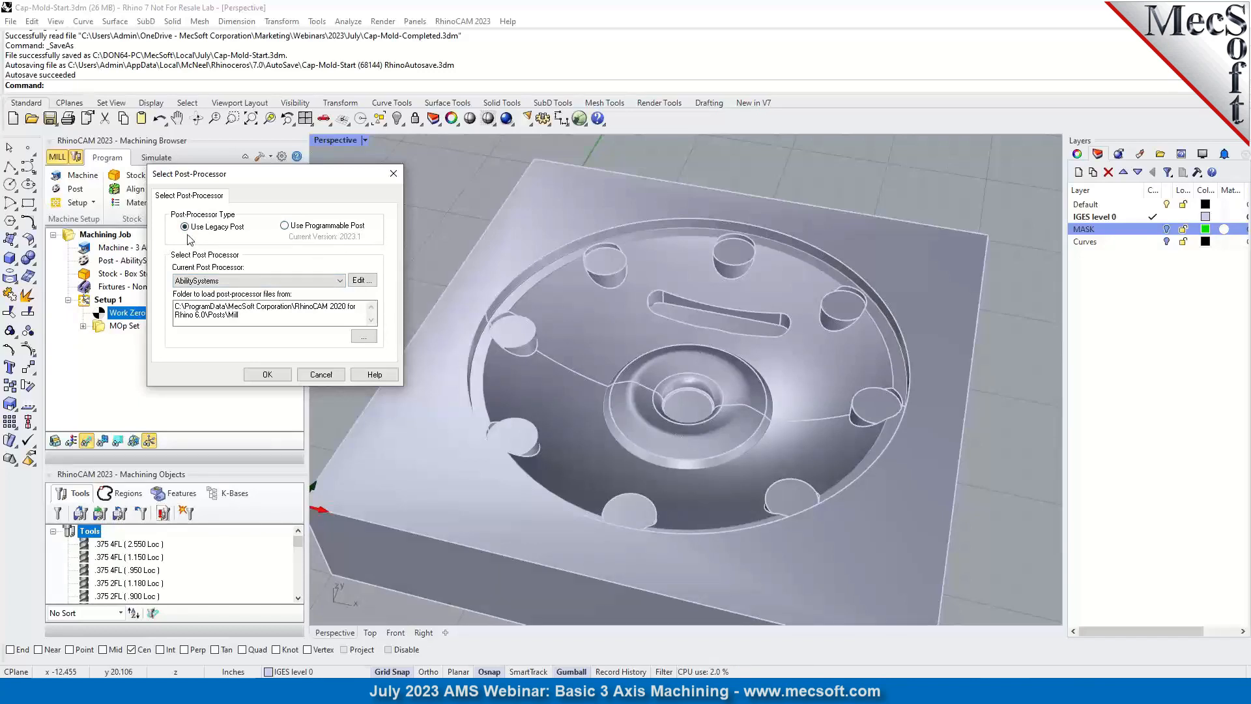
left_click(263, 284)
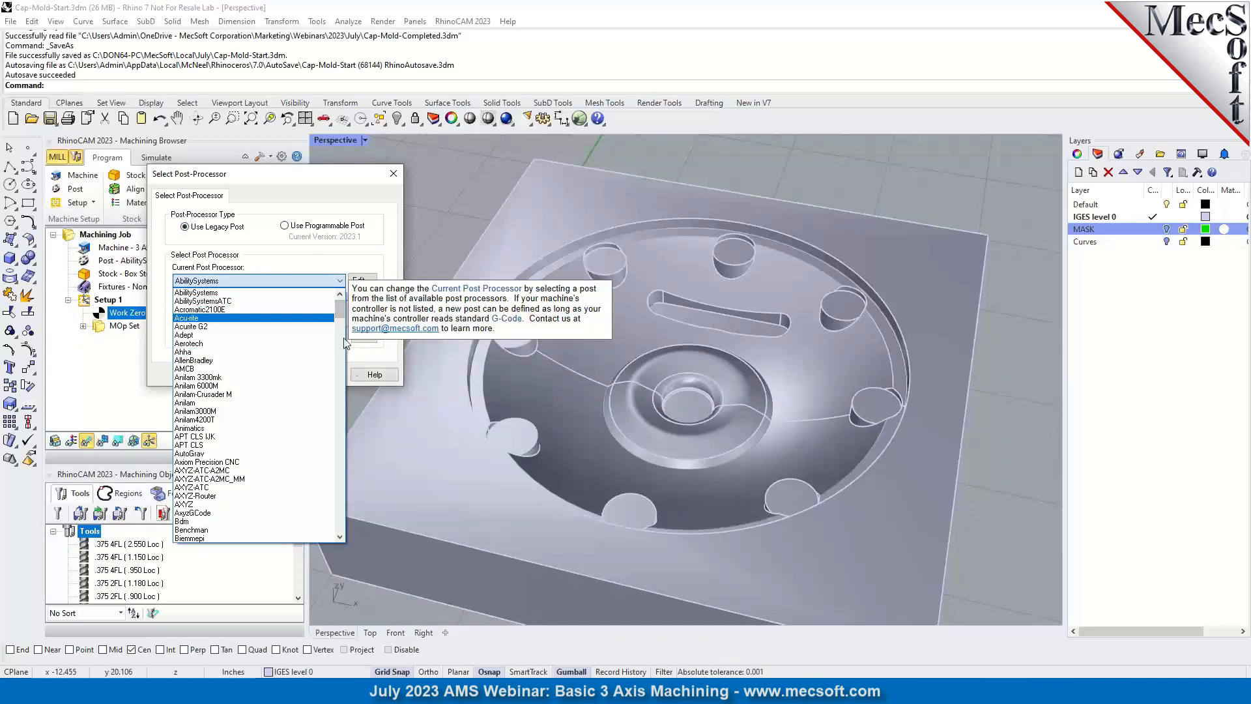
left_click_drag(340, 306, 339, 414)
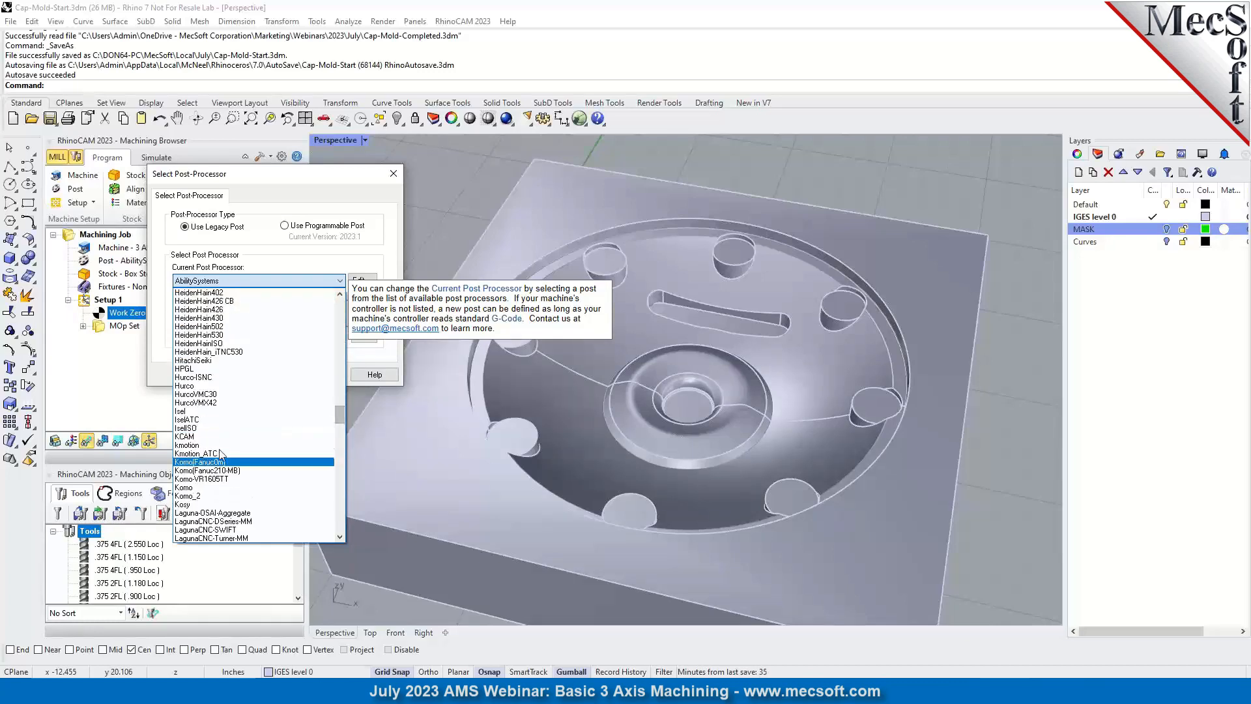
scroll(221, 455, "up", 6)
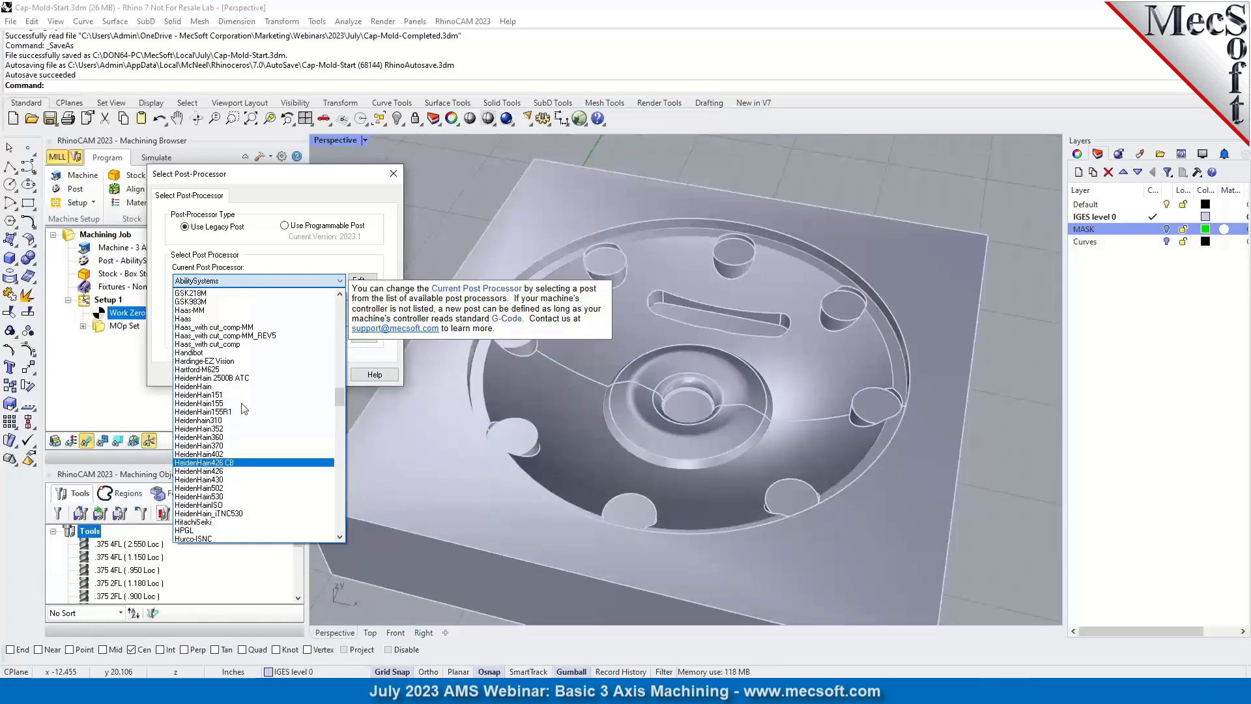
left_click(196, 318)
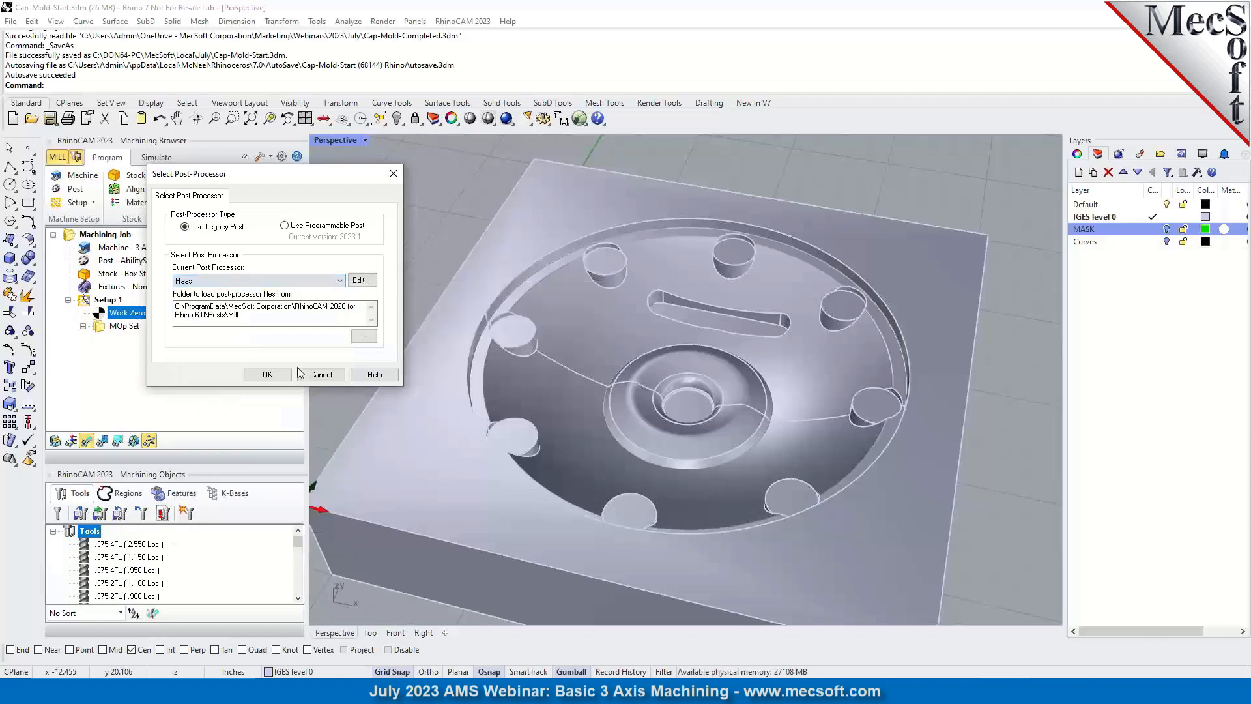
left_click(275, 375)
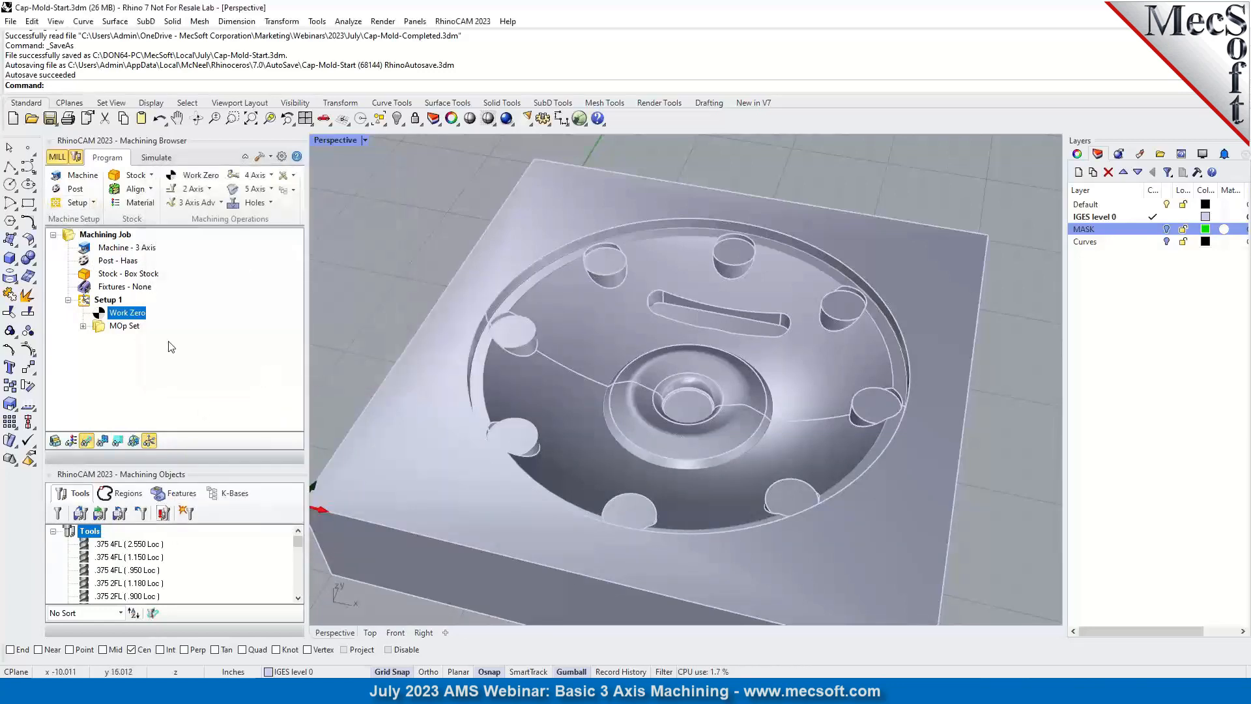
Select Setup 1 and inspect where its coordinate origin sits on the mold block.
scroll(545, 346, "down", 2)
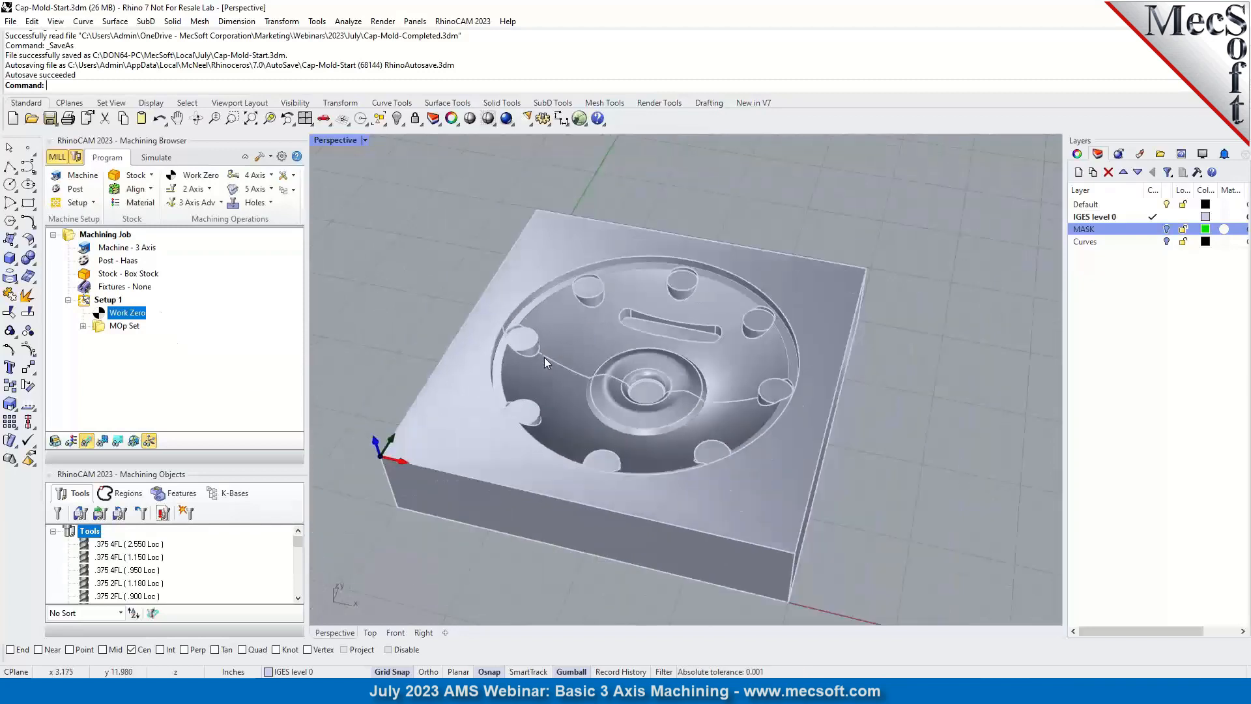
right_click_drag(580, 409, 588, 376)
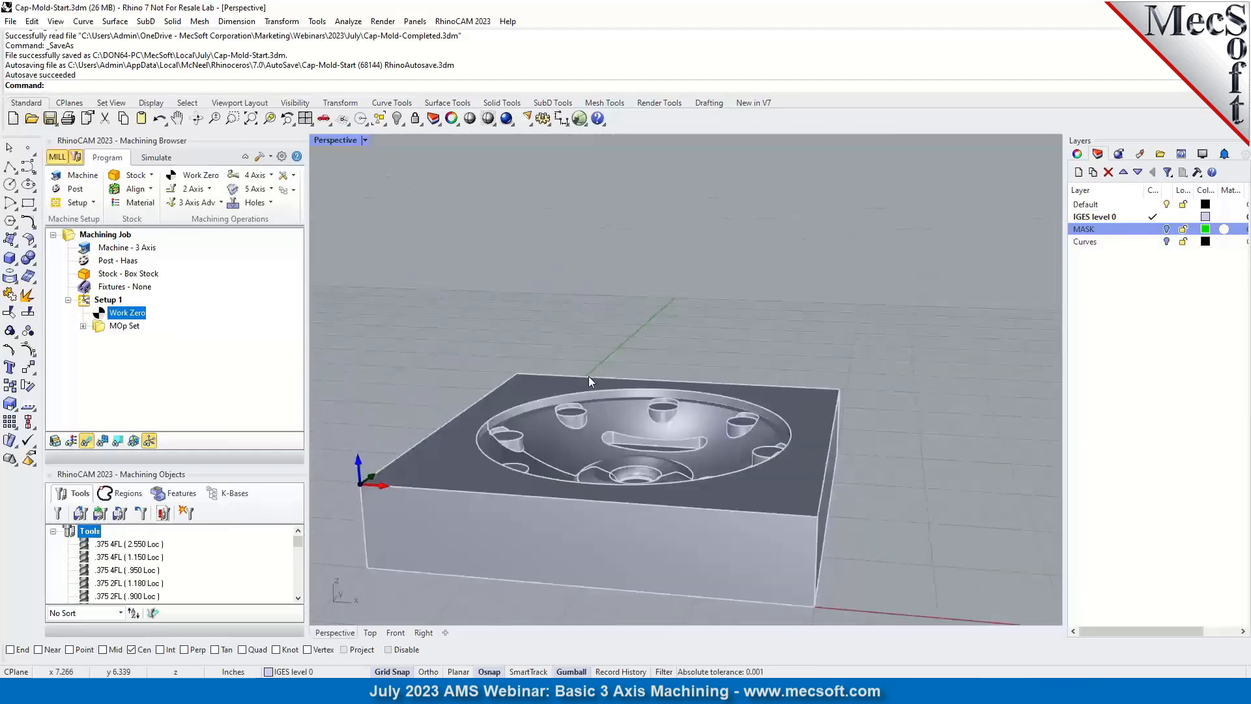
scroll(726, 296, "down", 4)
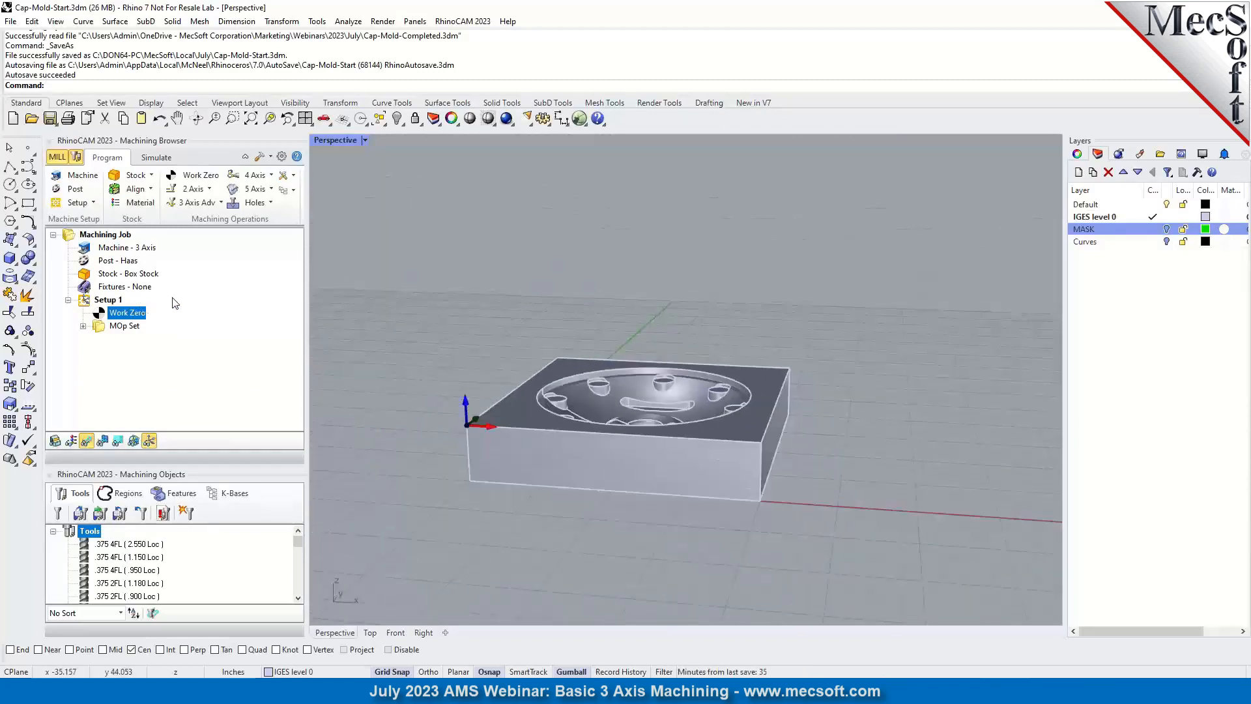
left_click(81, 302)
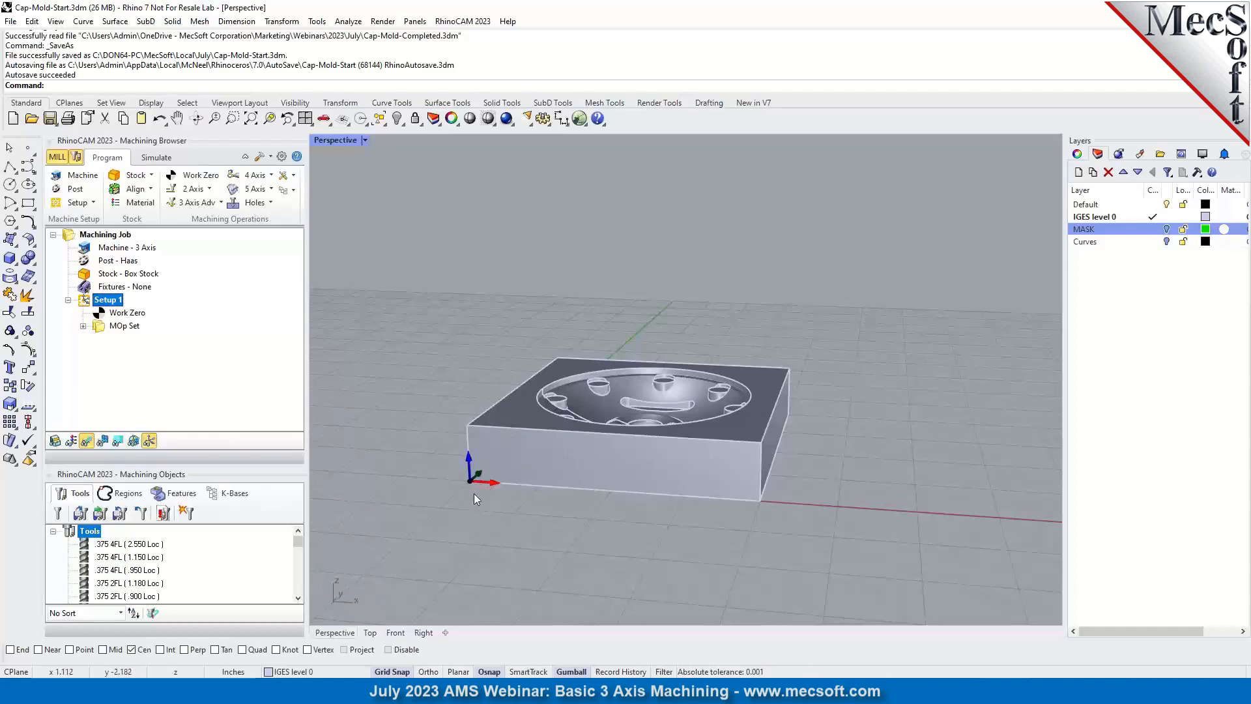
scroll(474, 491, "up", 5)
scroll(472, 479, "up", 2)
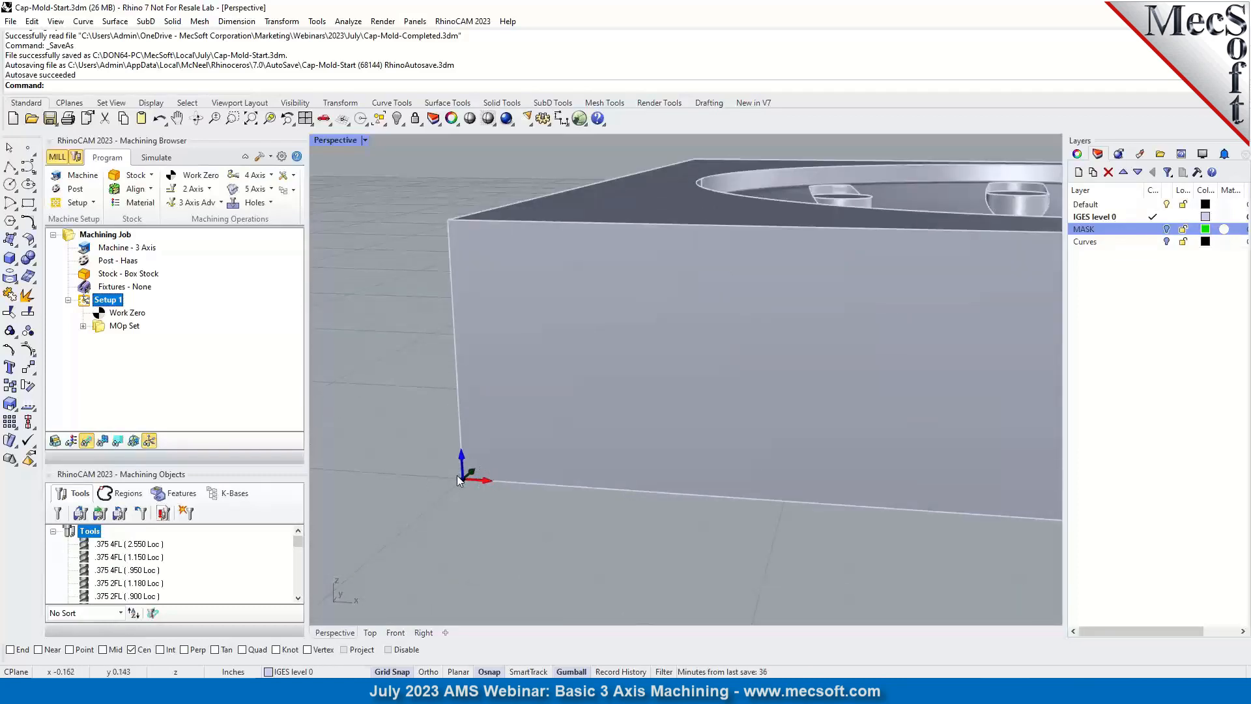
scroll(456, 476, "down", 5)
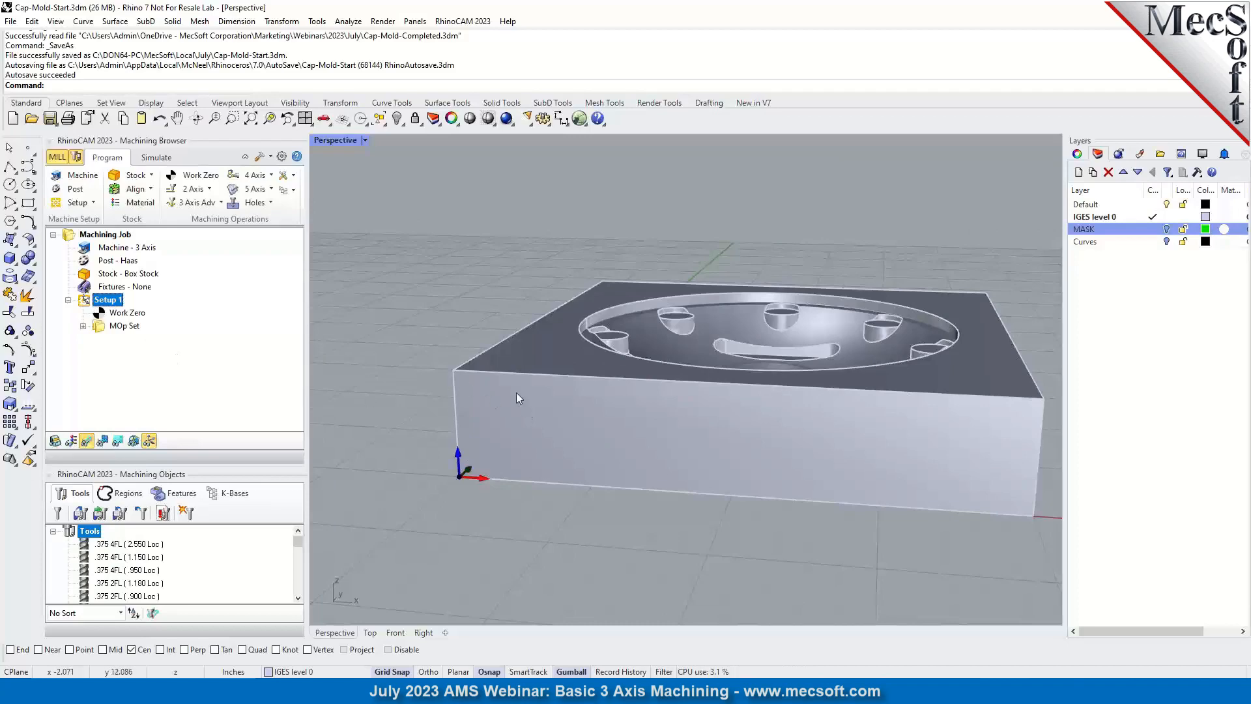
right_click_drag(483, 424, 492, 284)
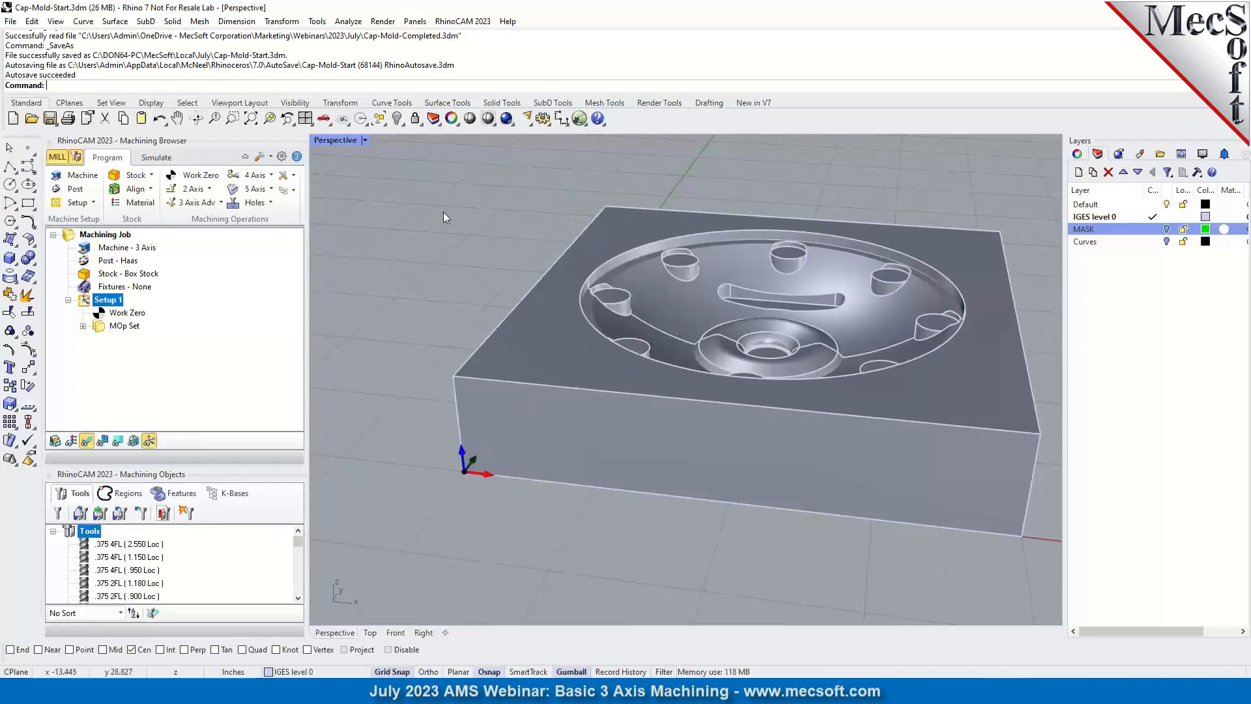
scroll(397, 510, "down", 3)
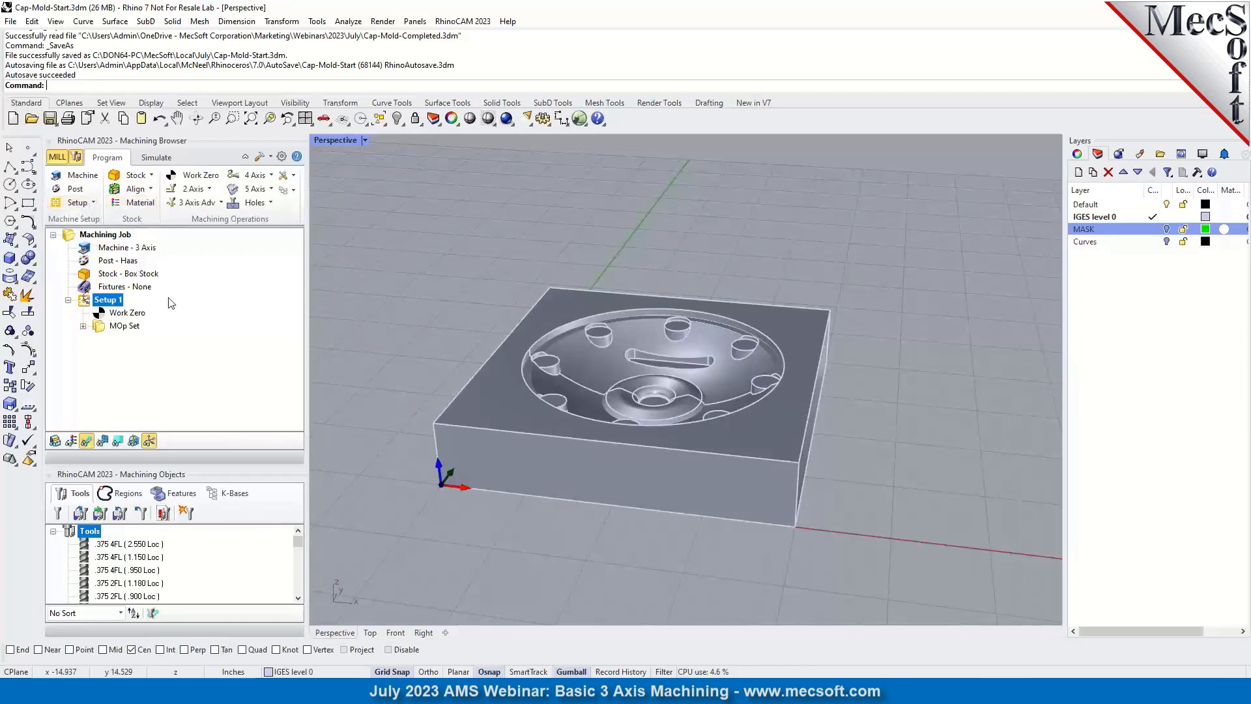
Define a box stock from the model's bounding box, 20 x 20 x 4 inches, with its corner at 0, 0, 0.
left_click(151, 175)
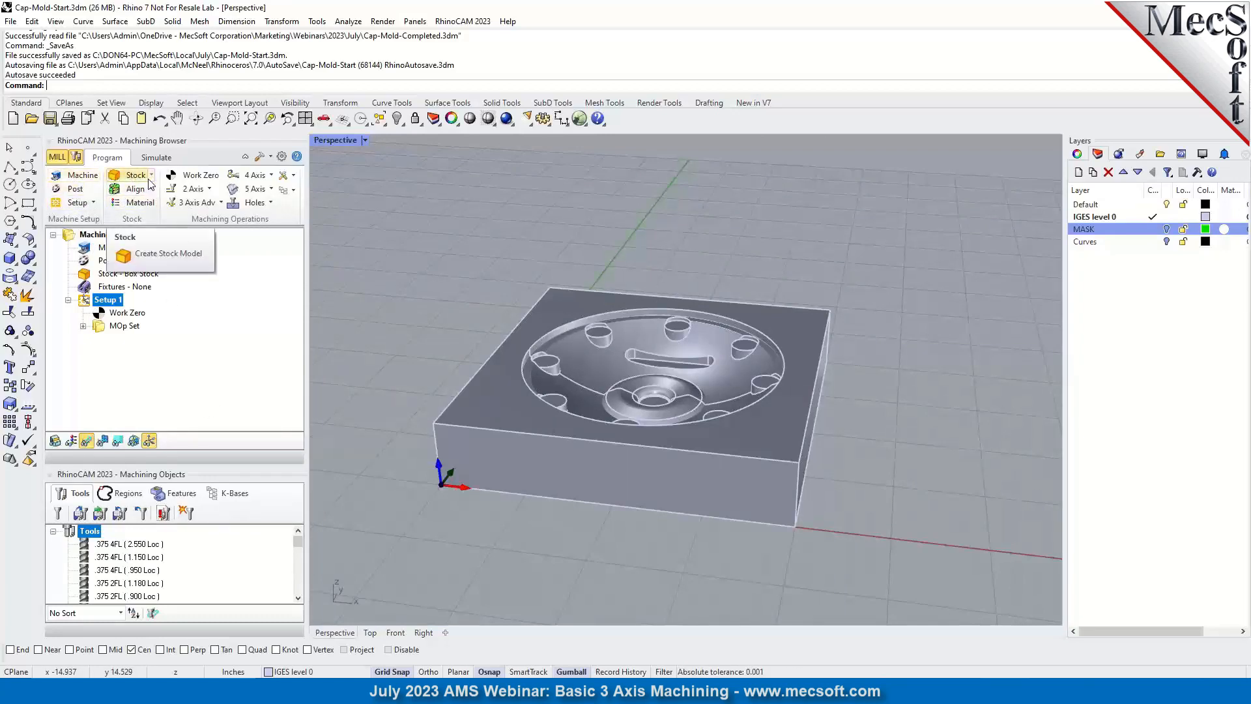
left_click(151, 178)
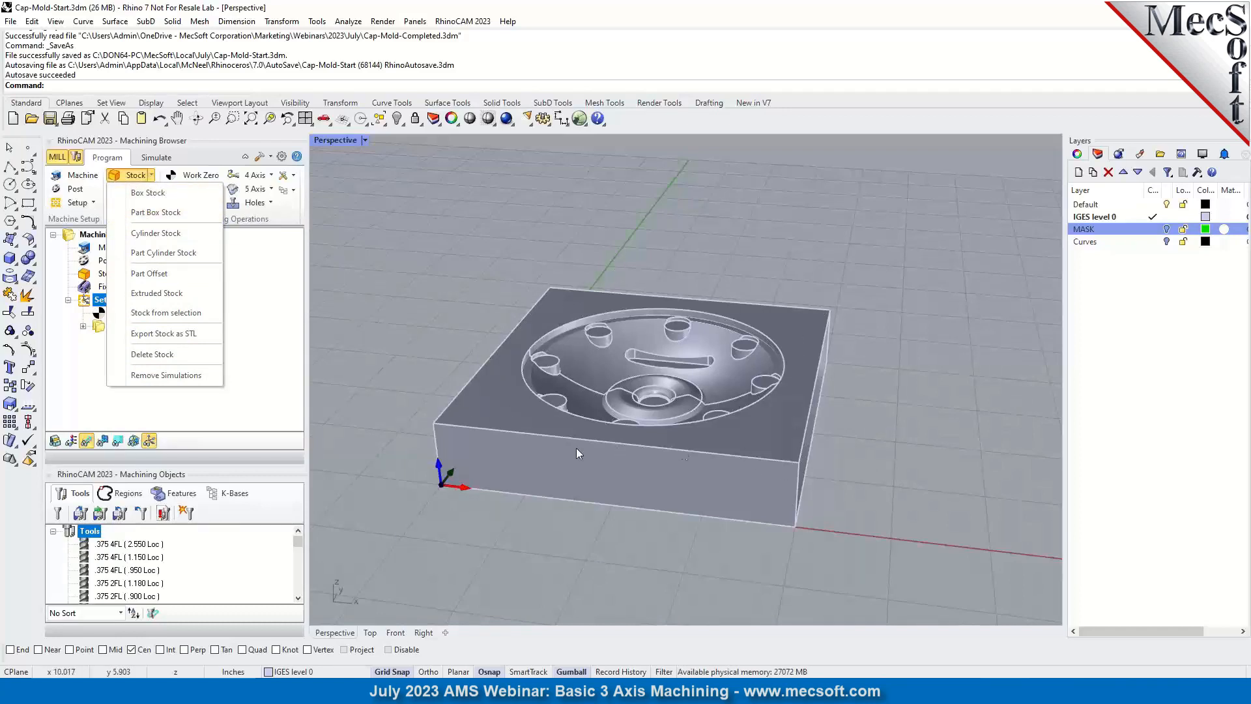
left_click(166, 193)
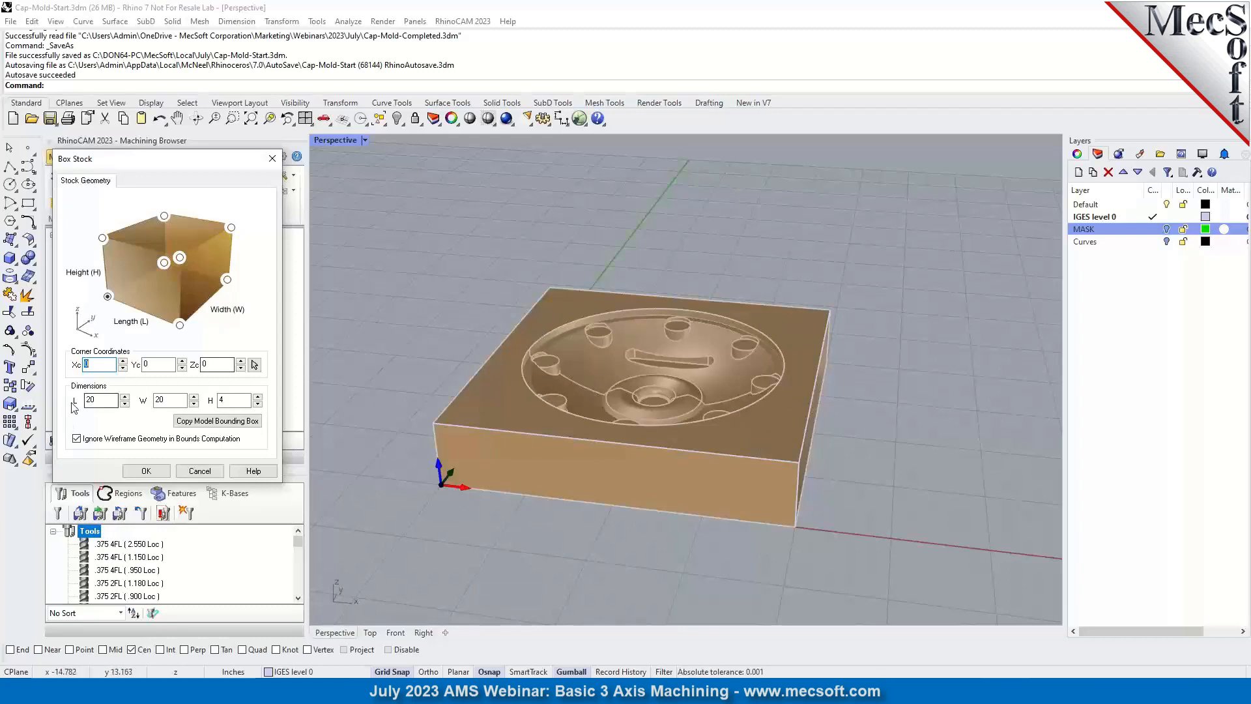
left_click(220, 424)
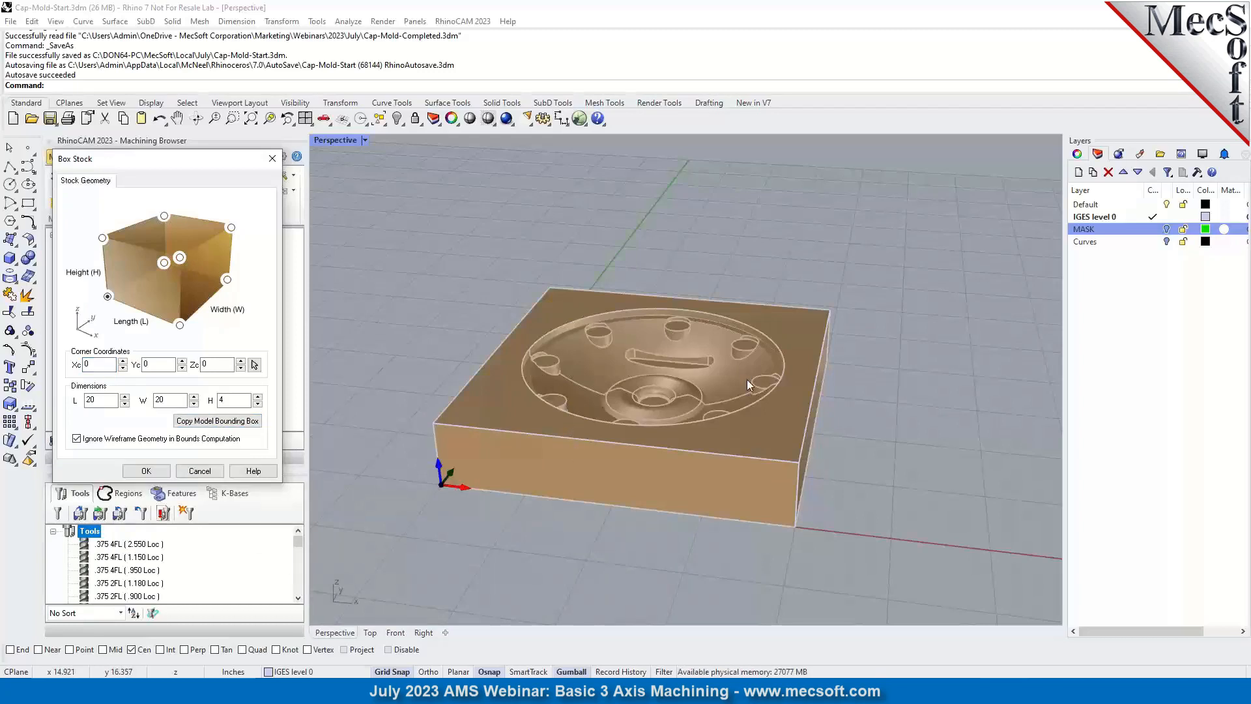
left_click(109, 402)
left_click(170, 401)
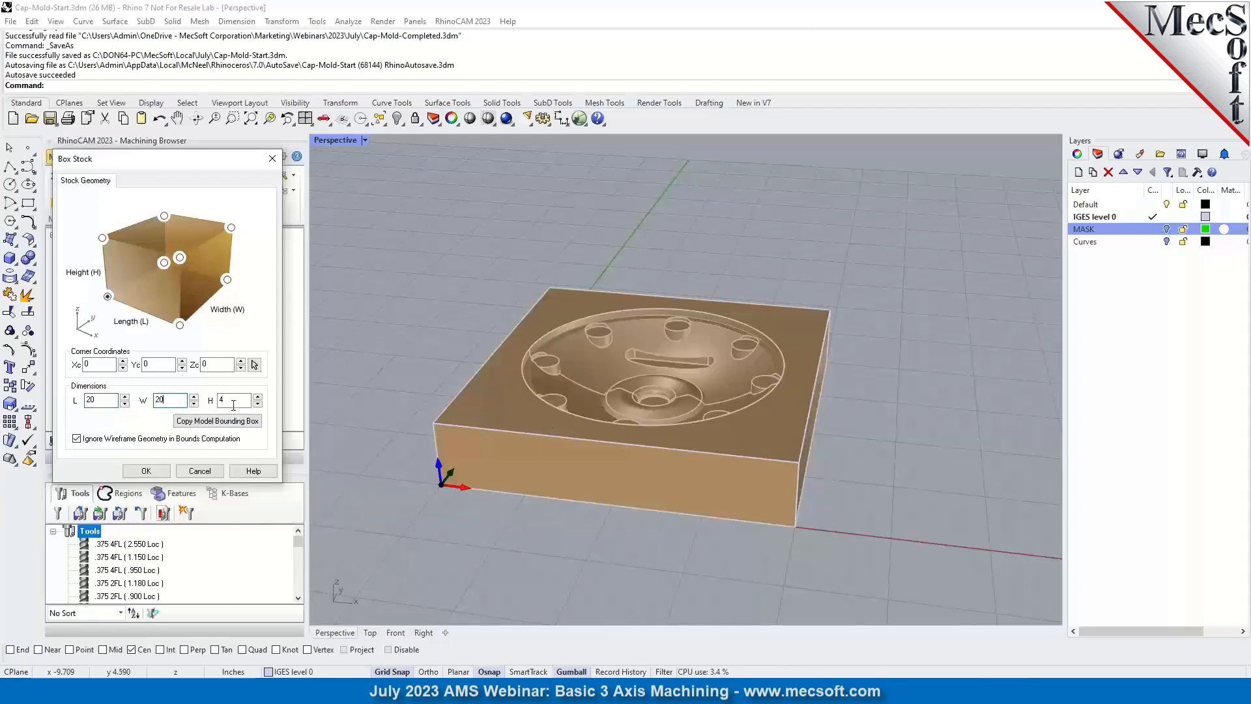
left_click(234, 400)
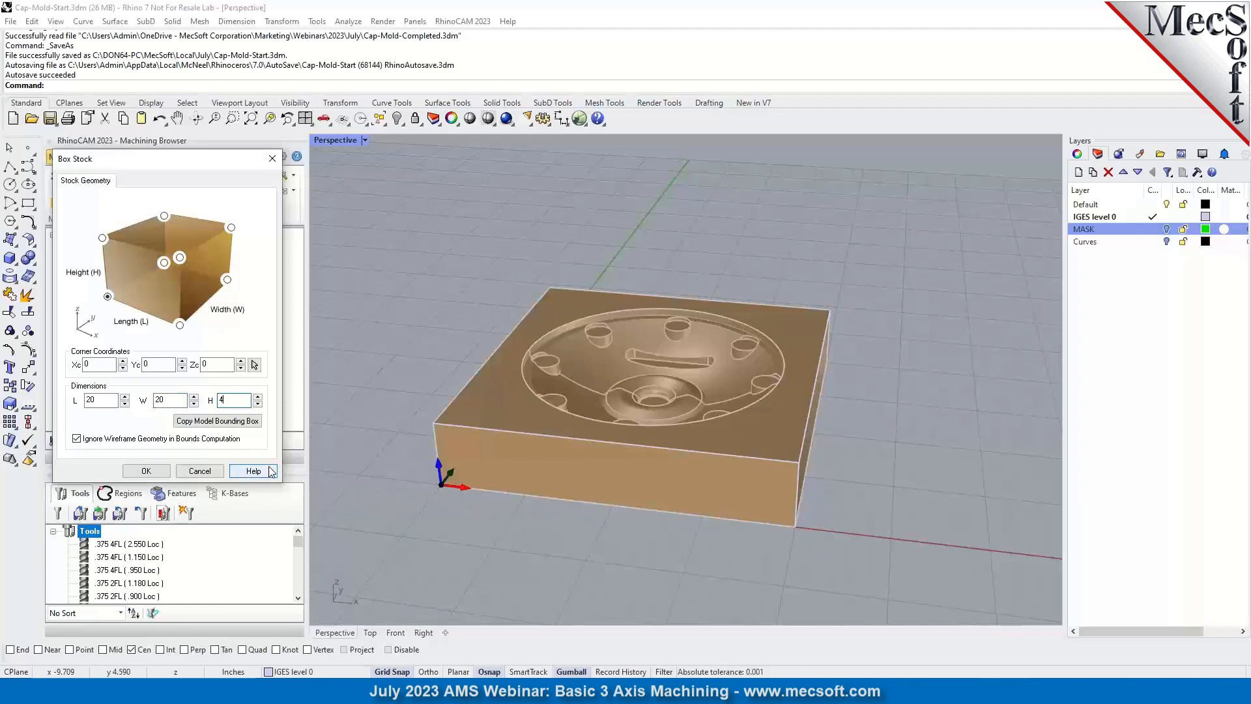
left_click(153, 472)
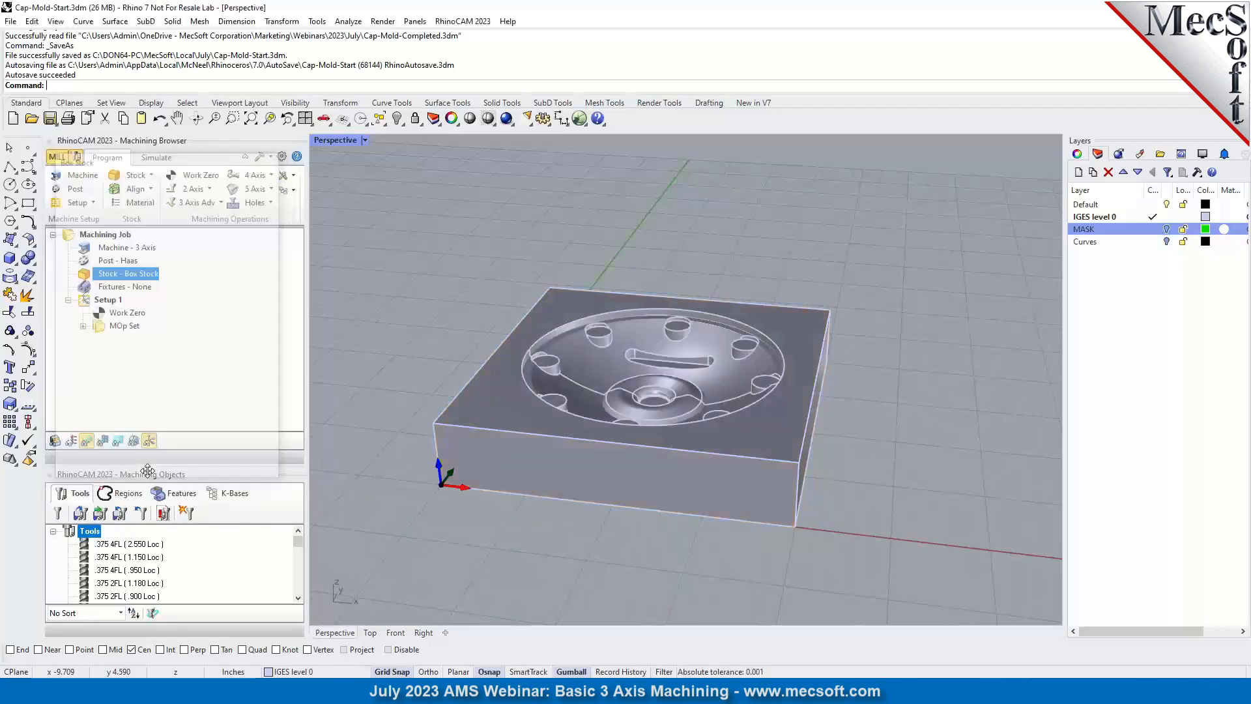
Turn on the stock display and inspect how the box stock encloses the cap mold block.
left_click(56, 441)
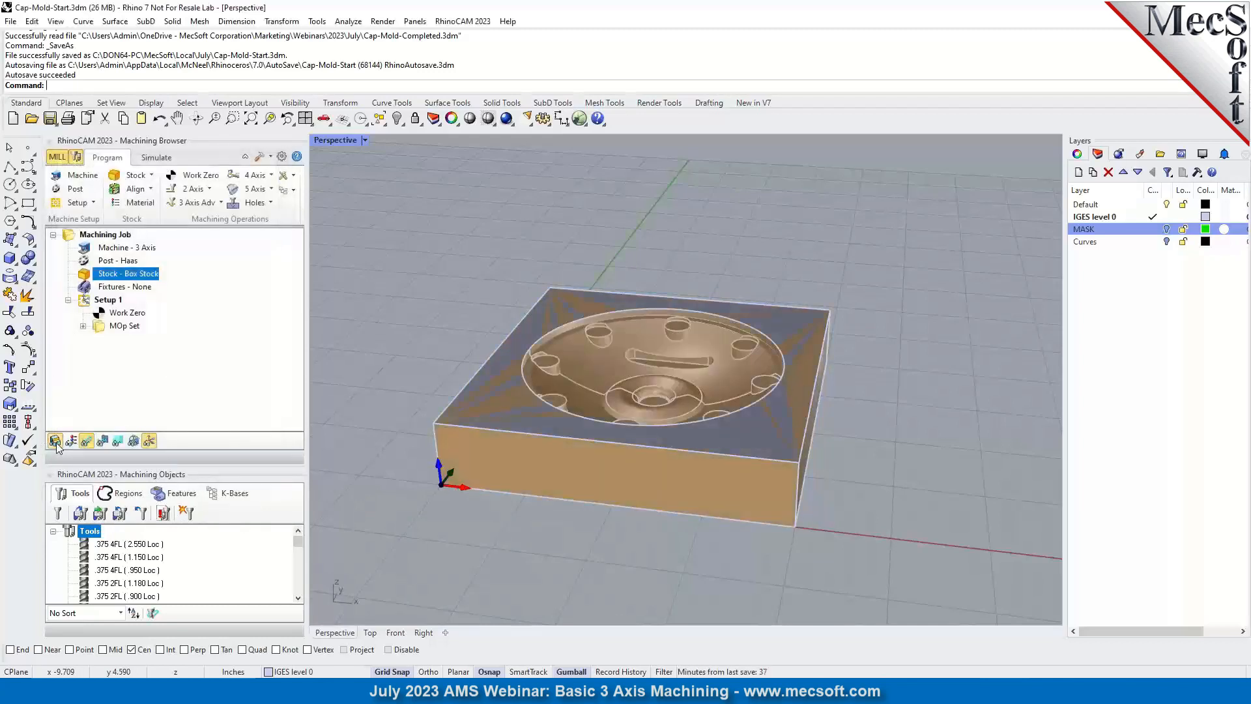
left_click(56, 441)
left_click(56, 441)
scroll(482, 401, "up", 2)
scroll(479, 401, "up", 2)
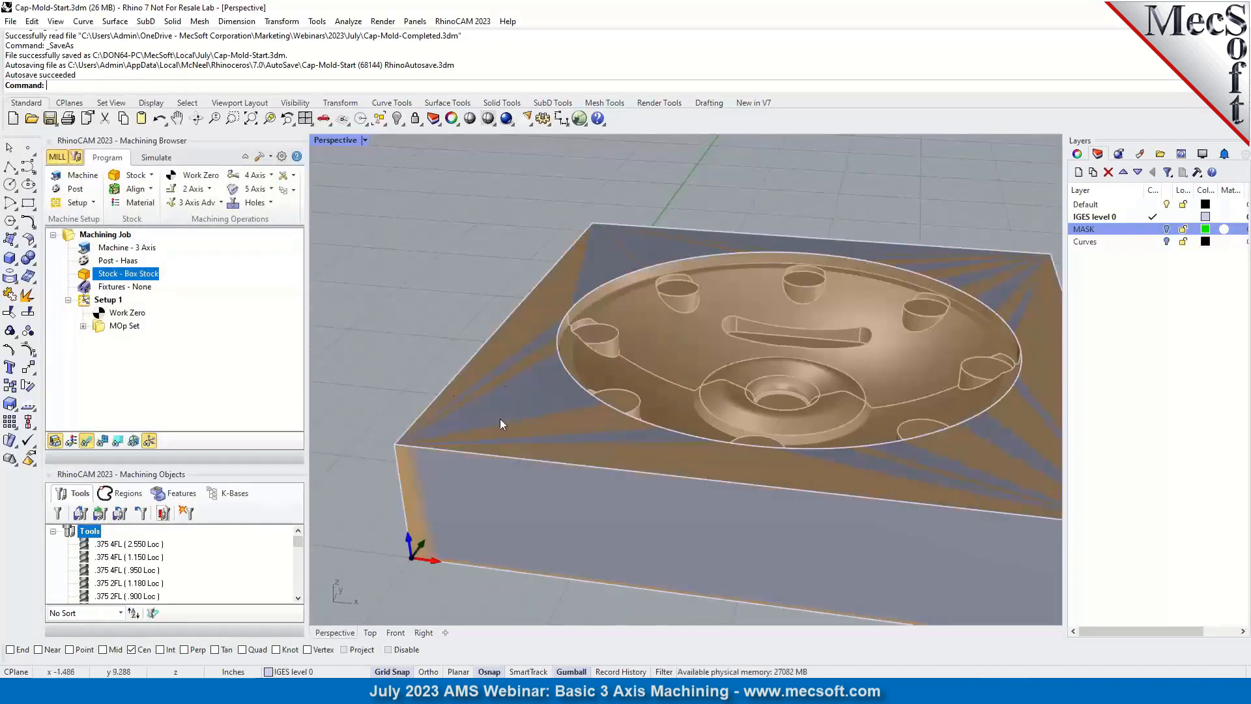
scroll(454, 396, "down", 2)
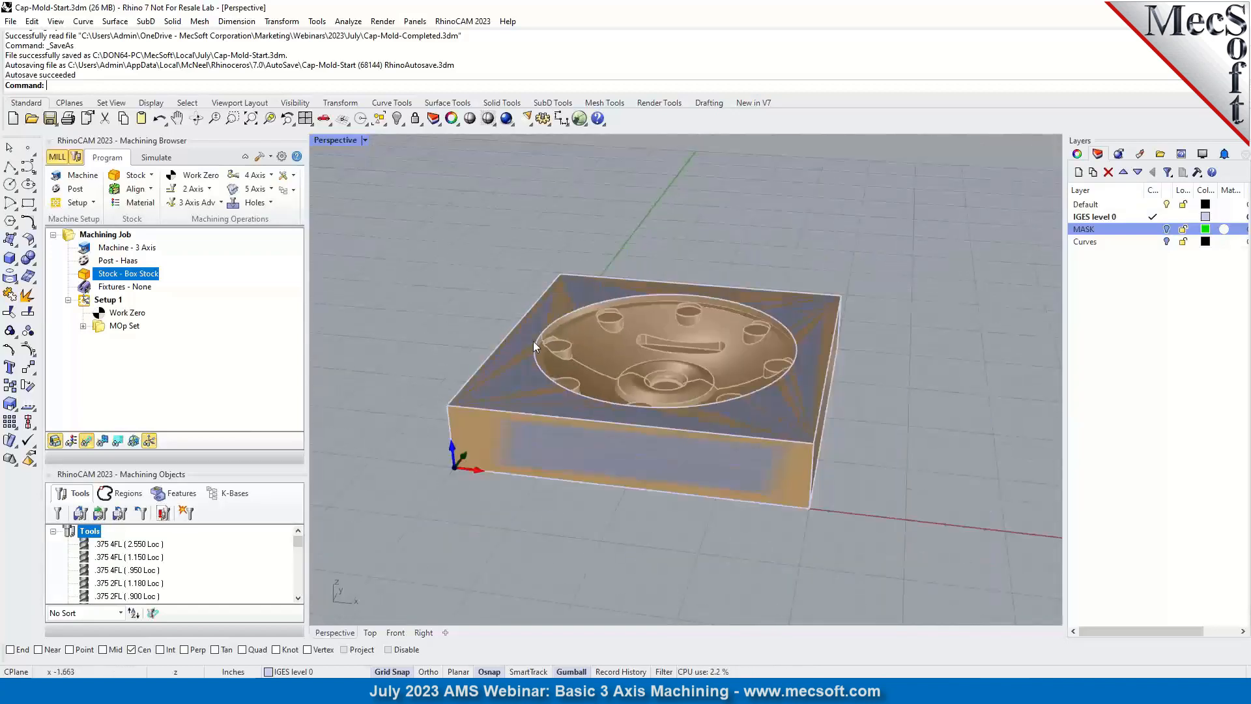
scroll(533, 342, "down", 2)
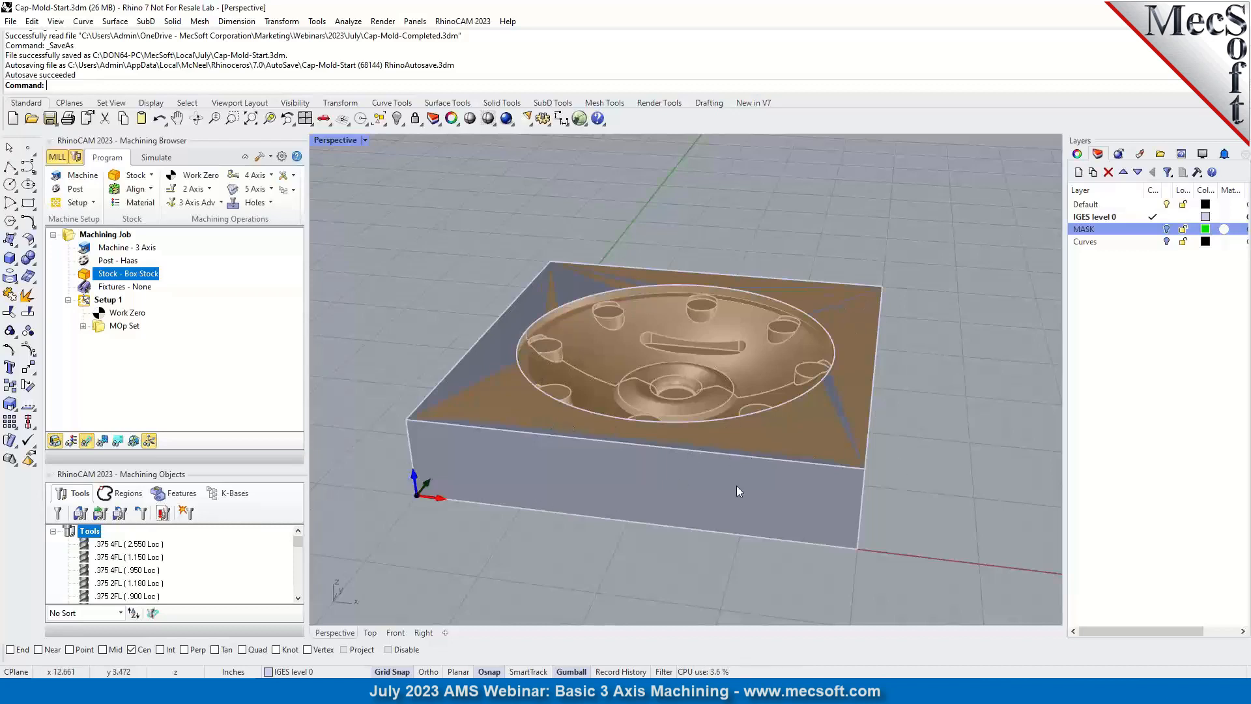
Review the options for aligning the stock about the part and for setting the world coordinate system.
left_click(132, 188)
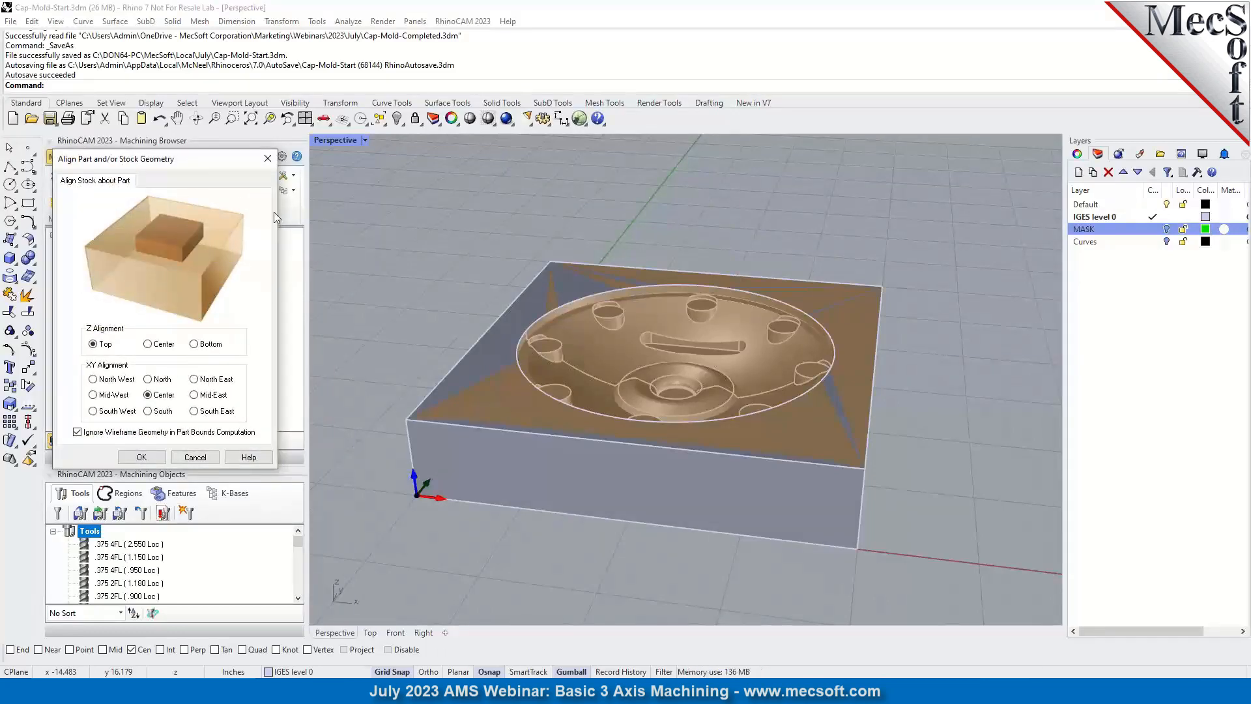
left_click(267, 159)
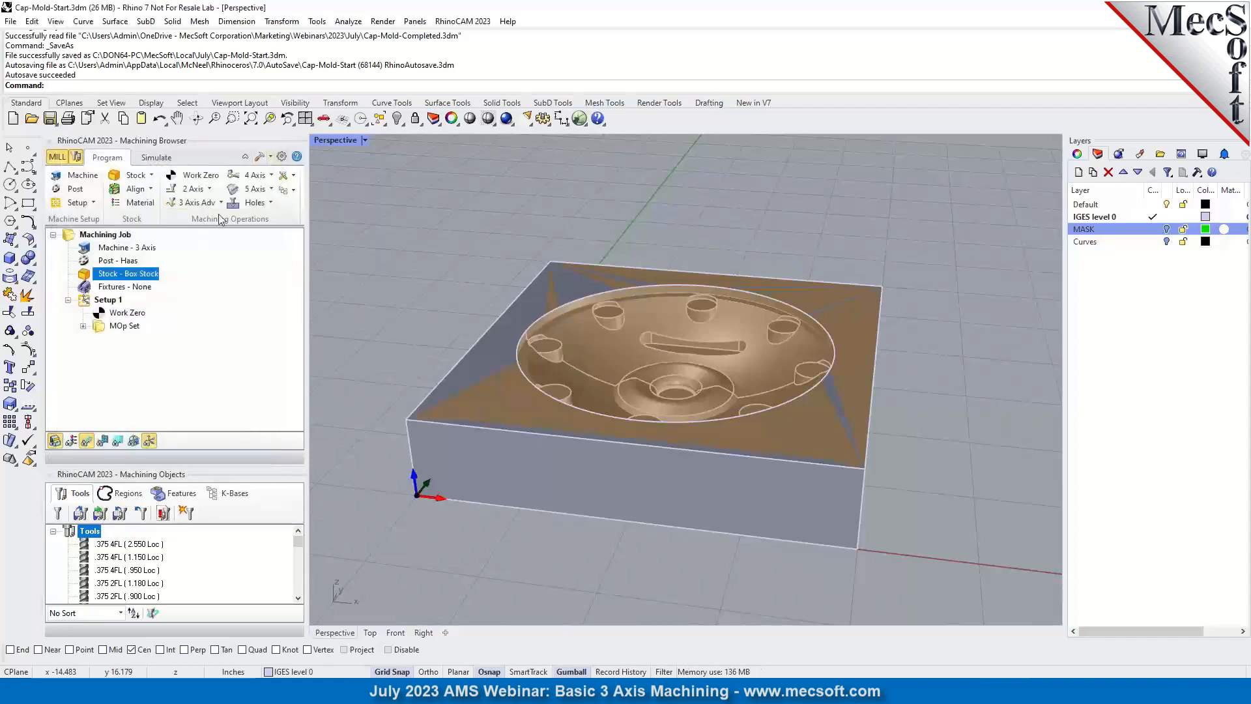
left_click(133, 189)
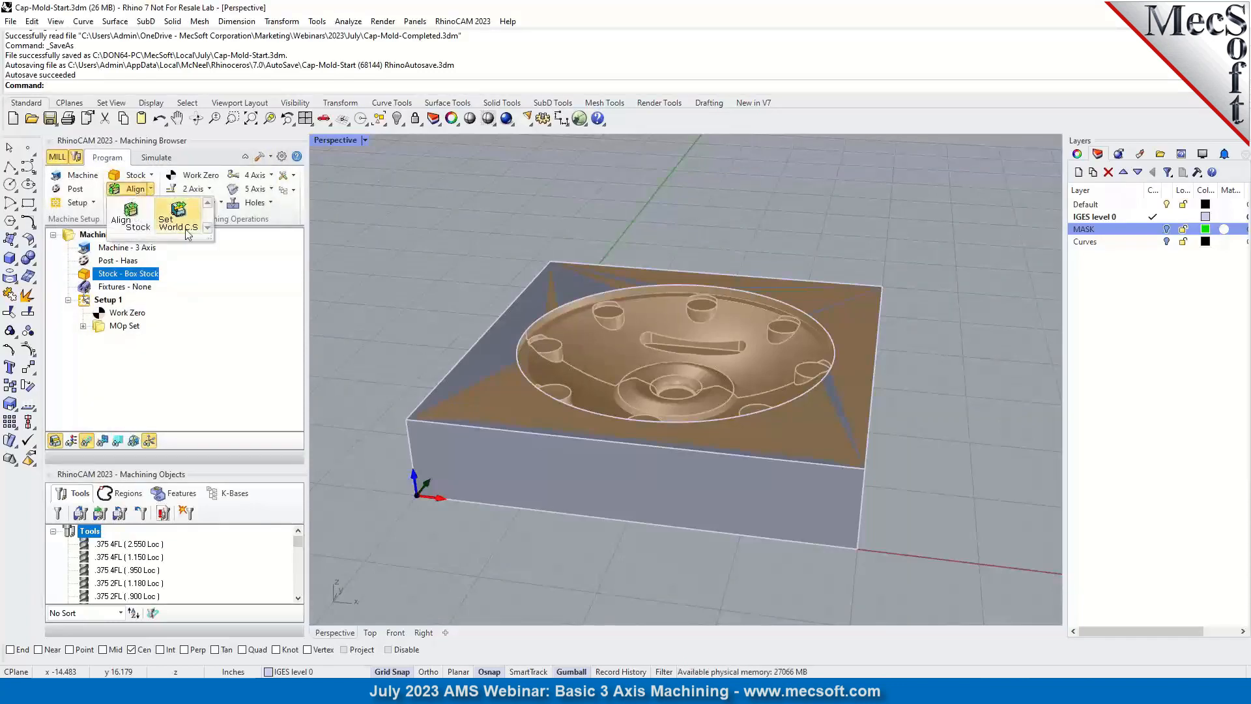
left_click(393, 253)
scroll(609, 400, "down", 5)
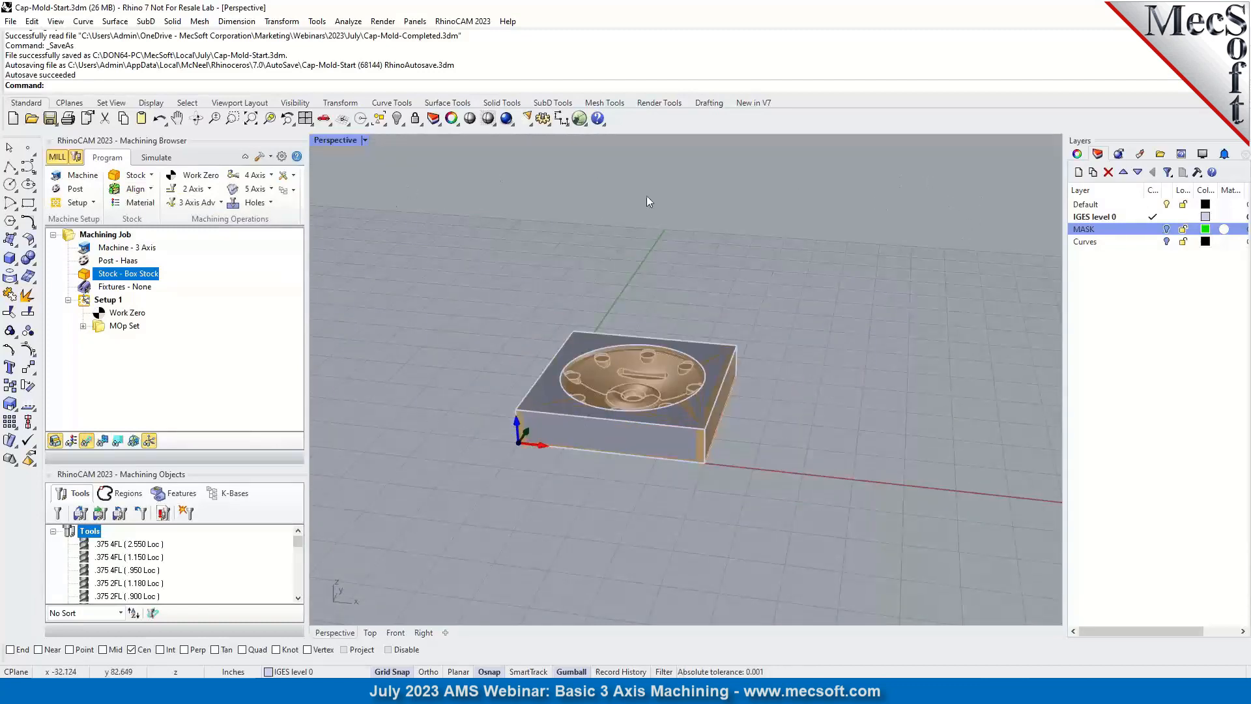
left_click(135, 188)
left_click(189, 226)
scroll(595, 403, "up", 4)
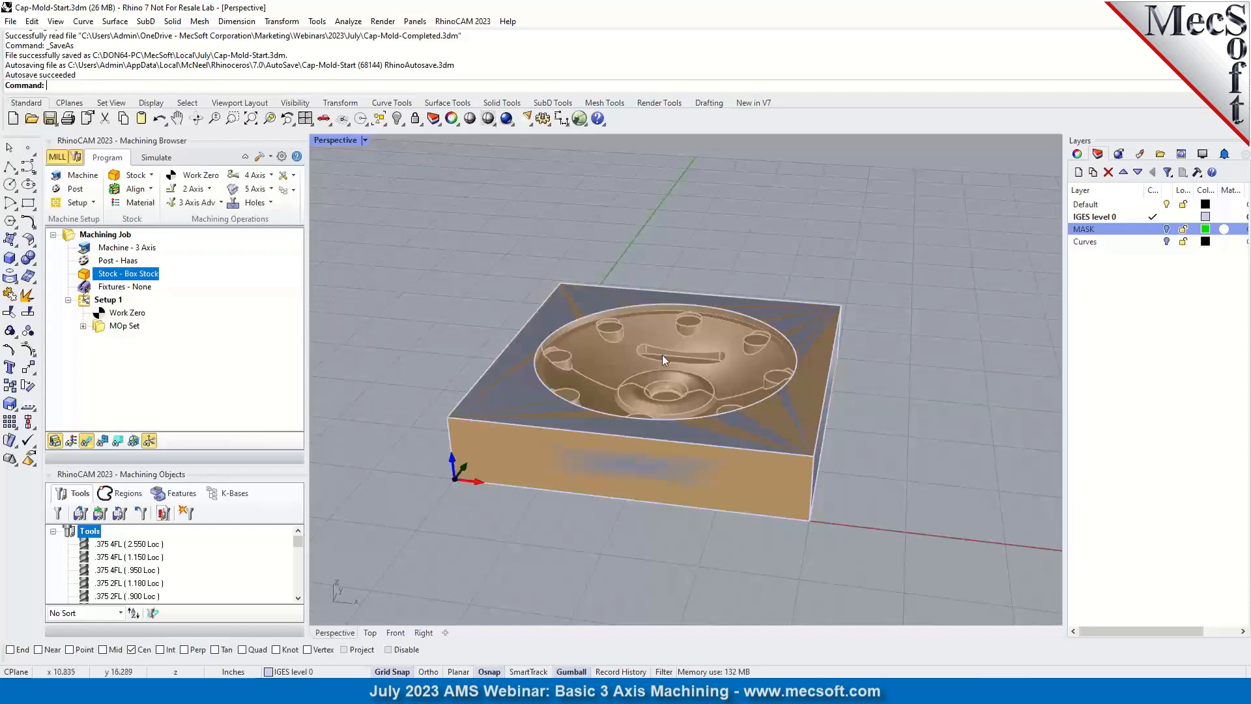
Try placing the work zero by stock box and part box, ending with the stock box's Highest Z face and South West corner.
left_click(118, 313)
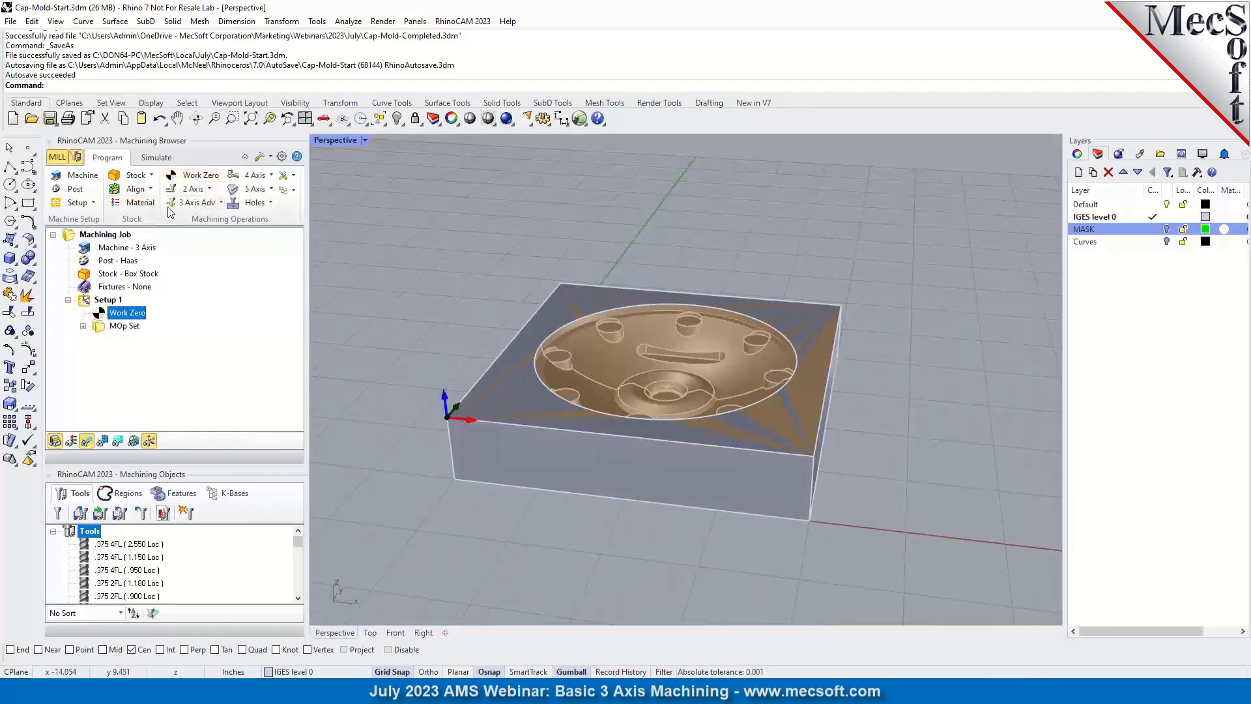
left_click(195, 175)
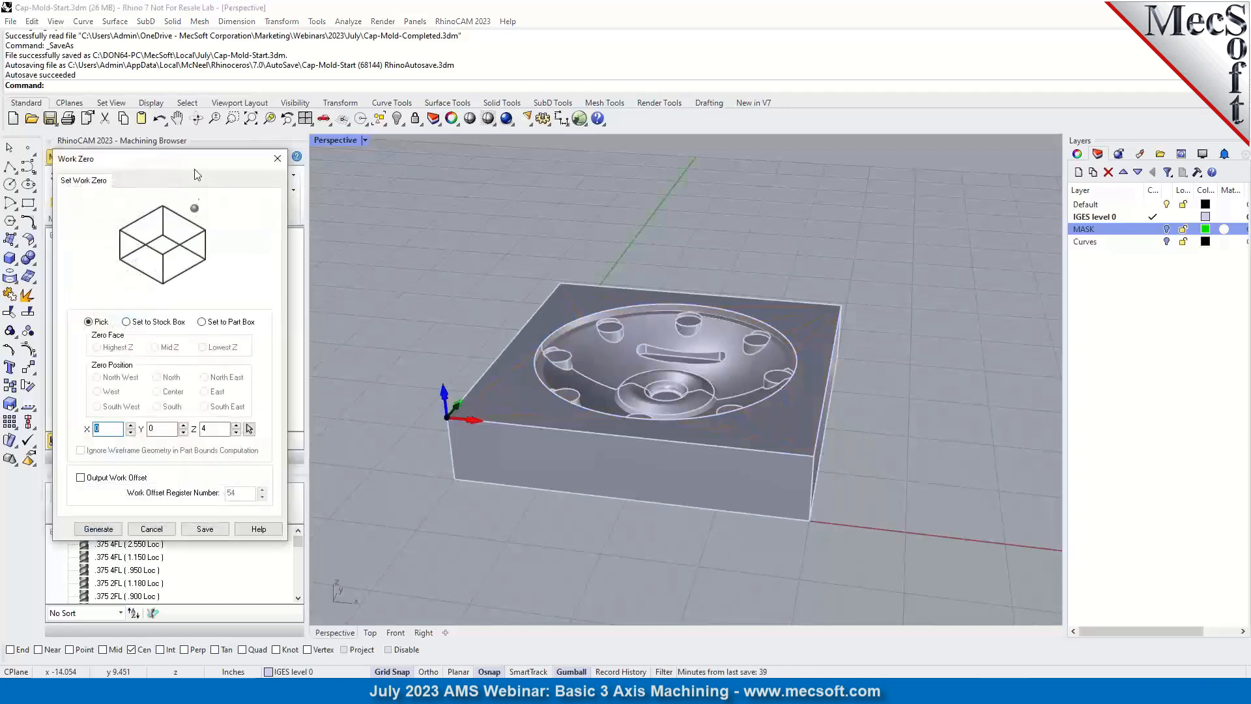
left_click_drag(268, 163, 383, 186)
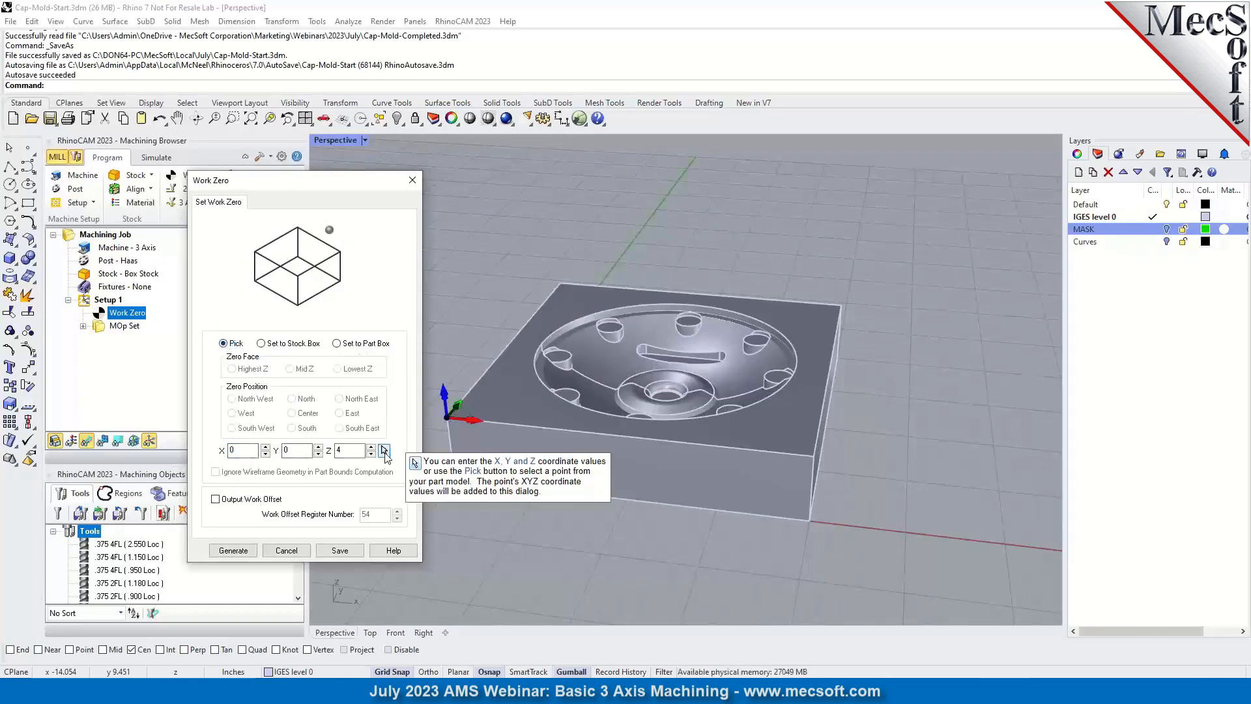
left_click(266, 345)
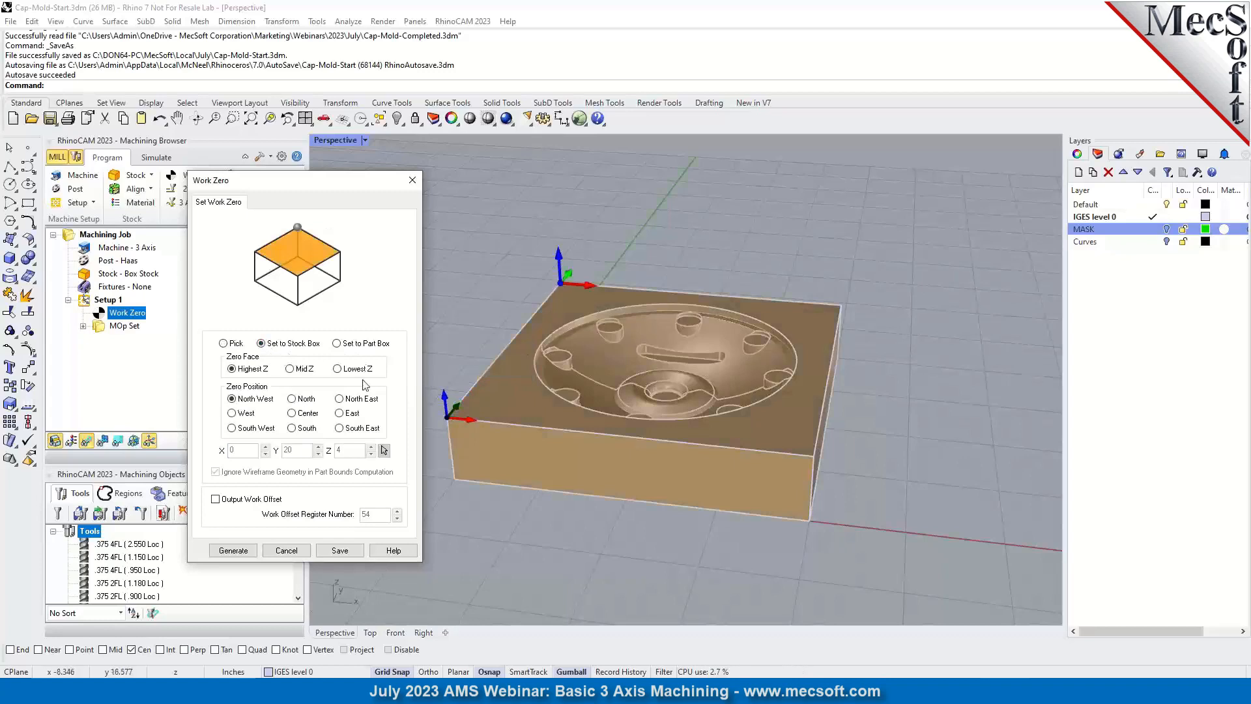
left_click(337, 344)
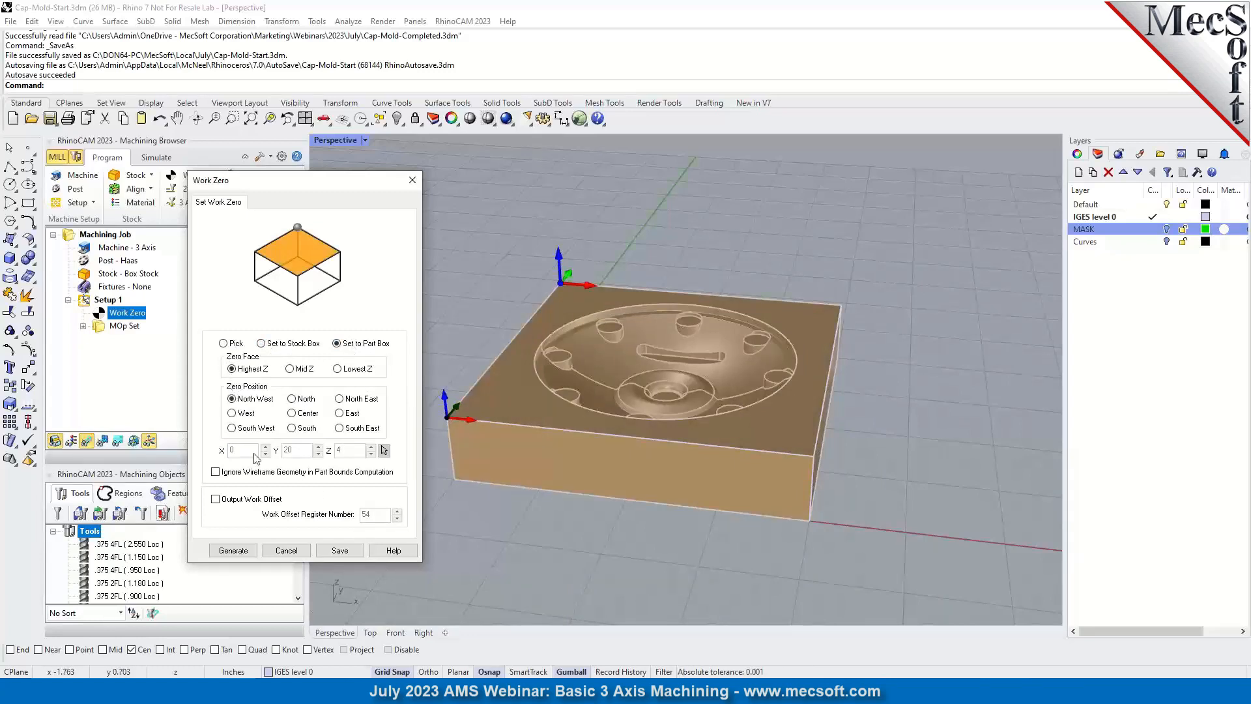
left_click(262, 345)
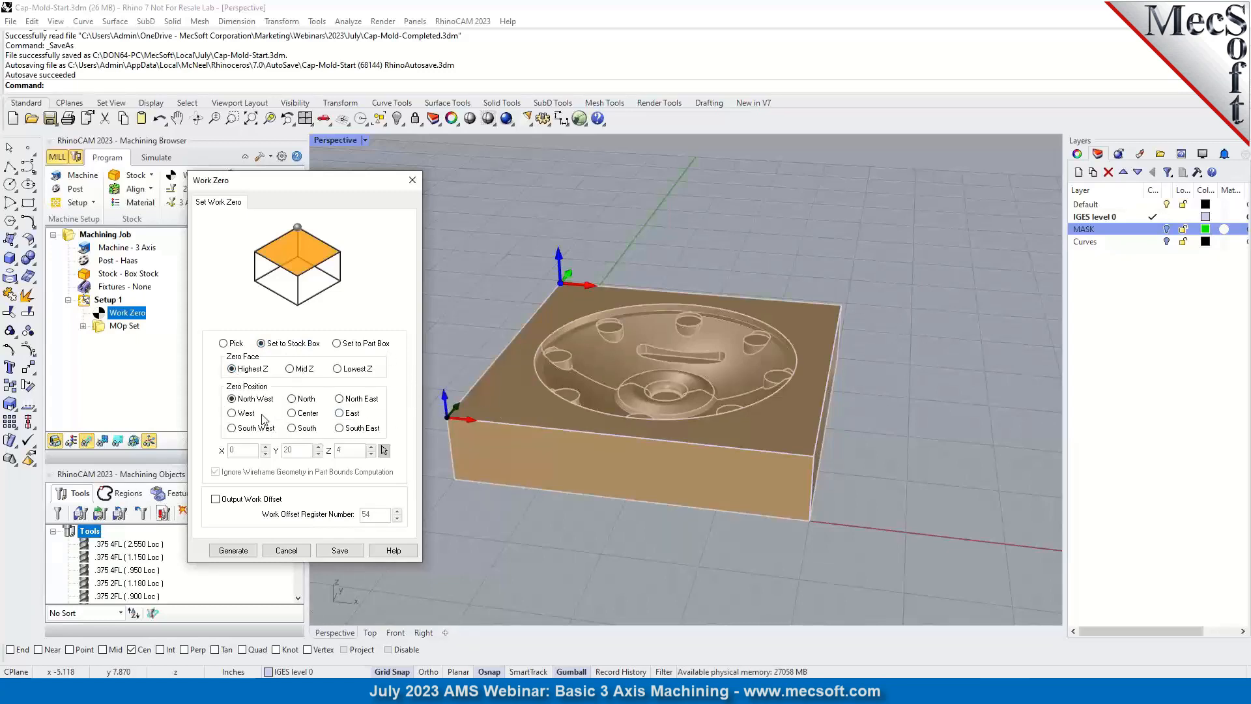
left_click(242, 428)
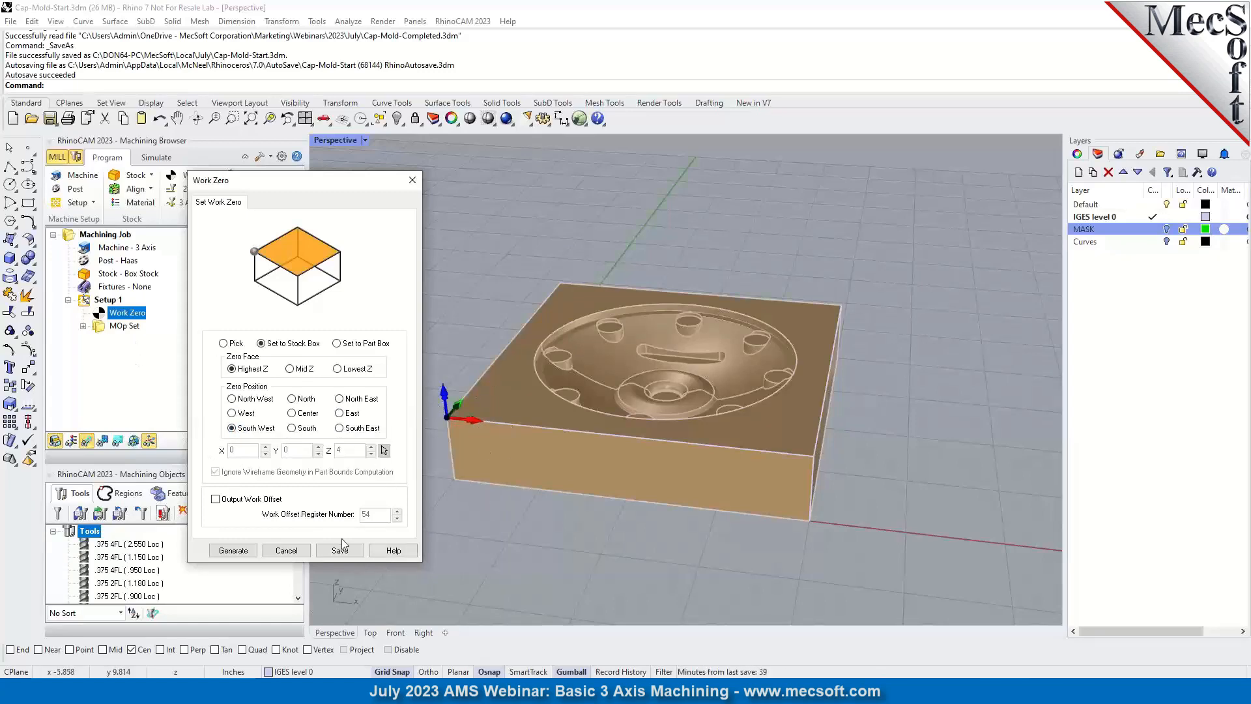
left_click(287, 550)
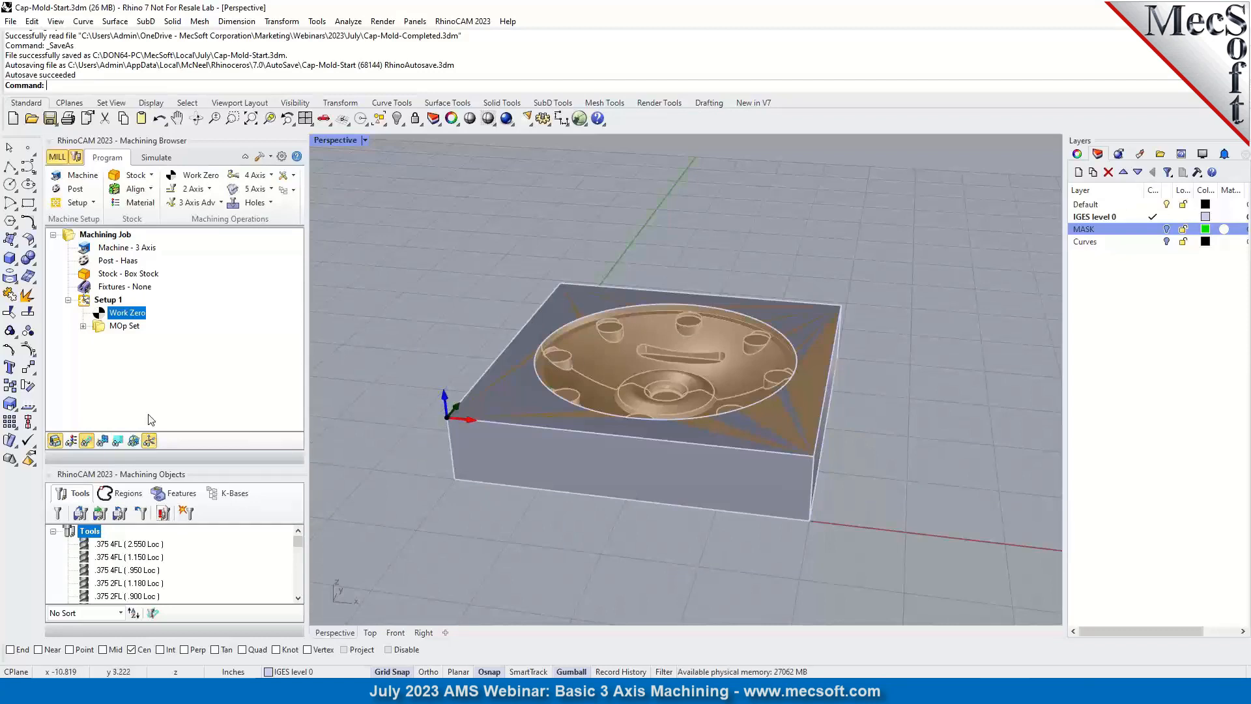
Review the operations stored in Setup 1's MOp Set, then return to the Work Zero entry.
left_click(102, 329)
left_click(83, 327)
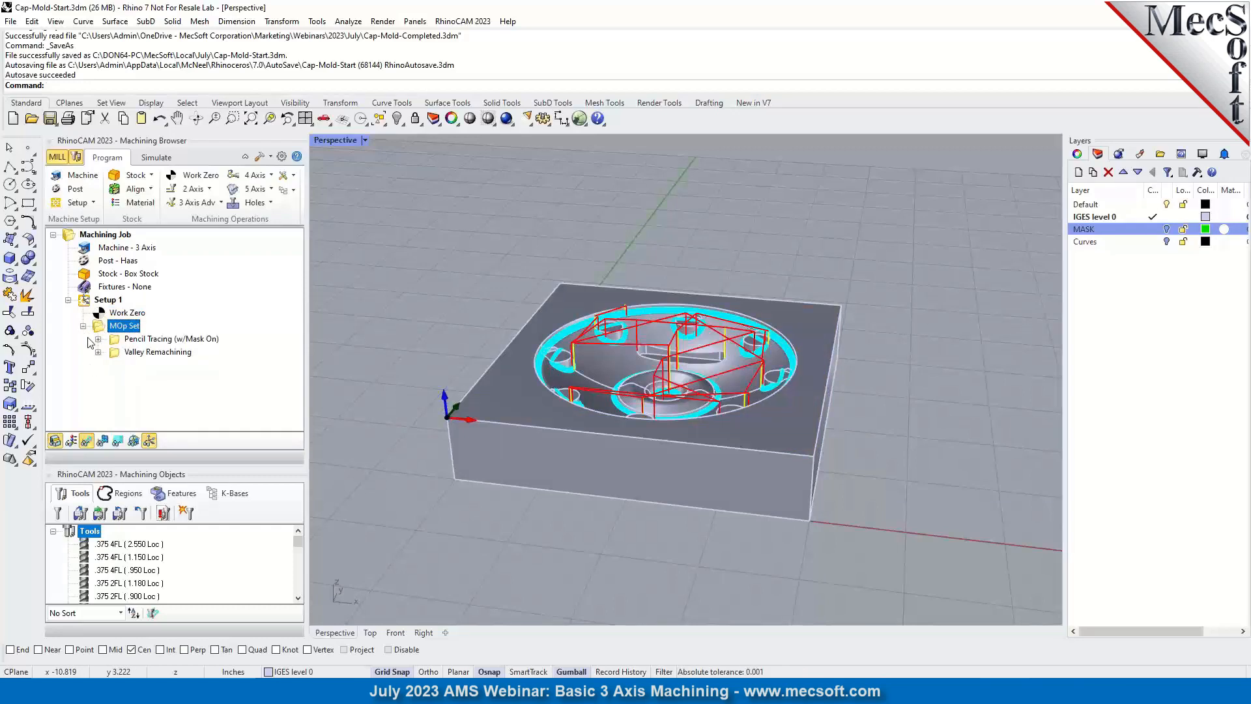
left_click(83, 326)
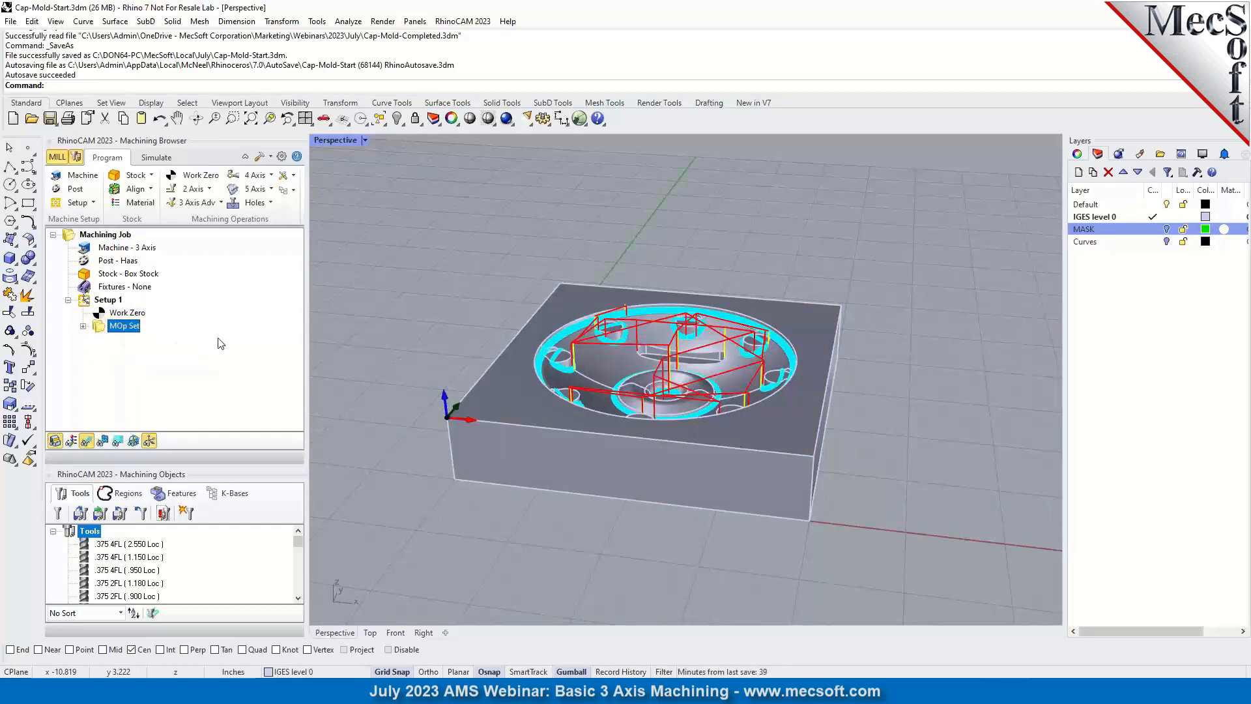
left_click(124, 313)
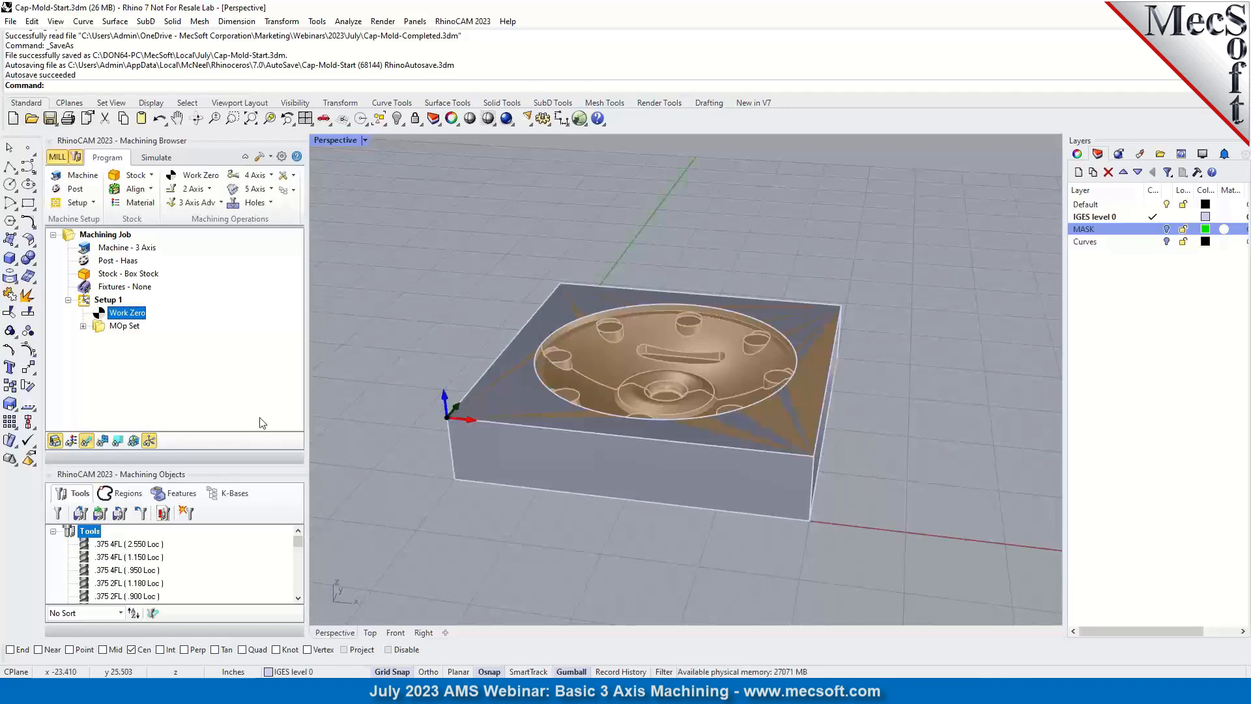
Examine the .375 4 FL (1.050 Loc) tool's geometry, properties, and feeds and speeds in the tool library.
left_click_drag(198, 466, 198, 401)
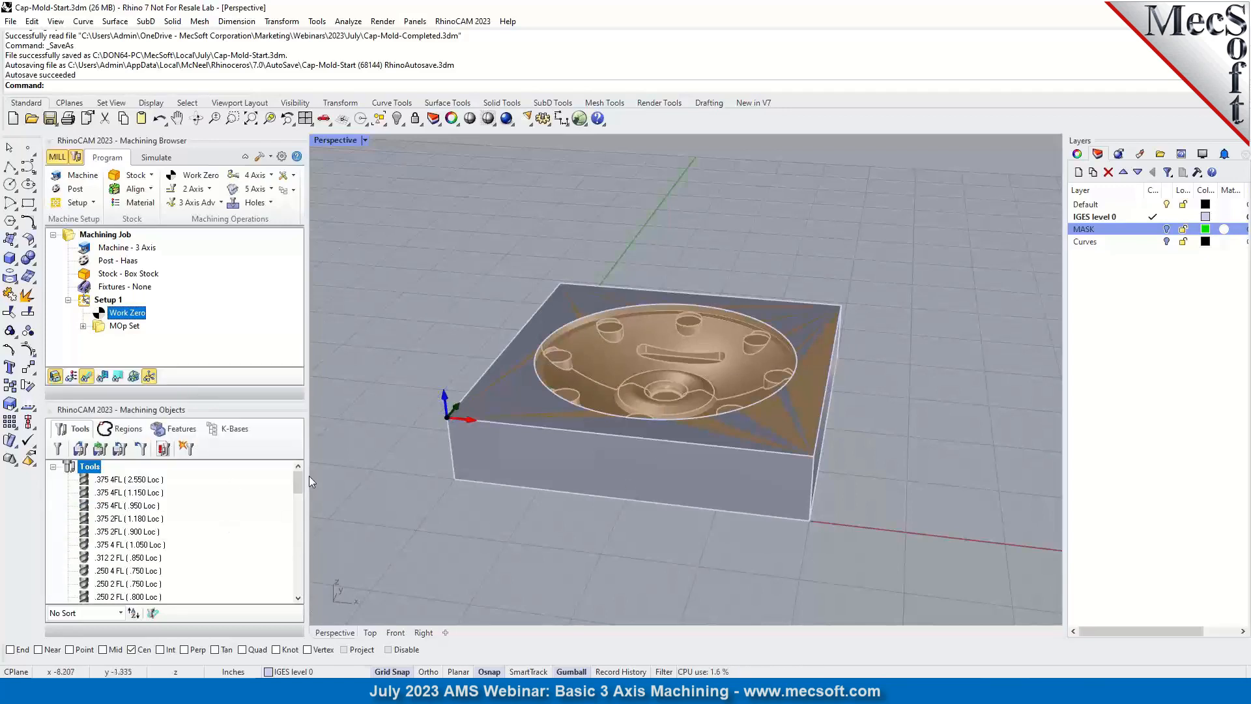
mouse_move(299, 476)
left_mouse_down()
mouse_move(314, 599)
mouse_move(307, 460)
left_mouse_up()
left_click(57, 449)
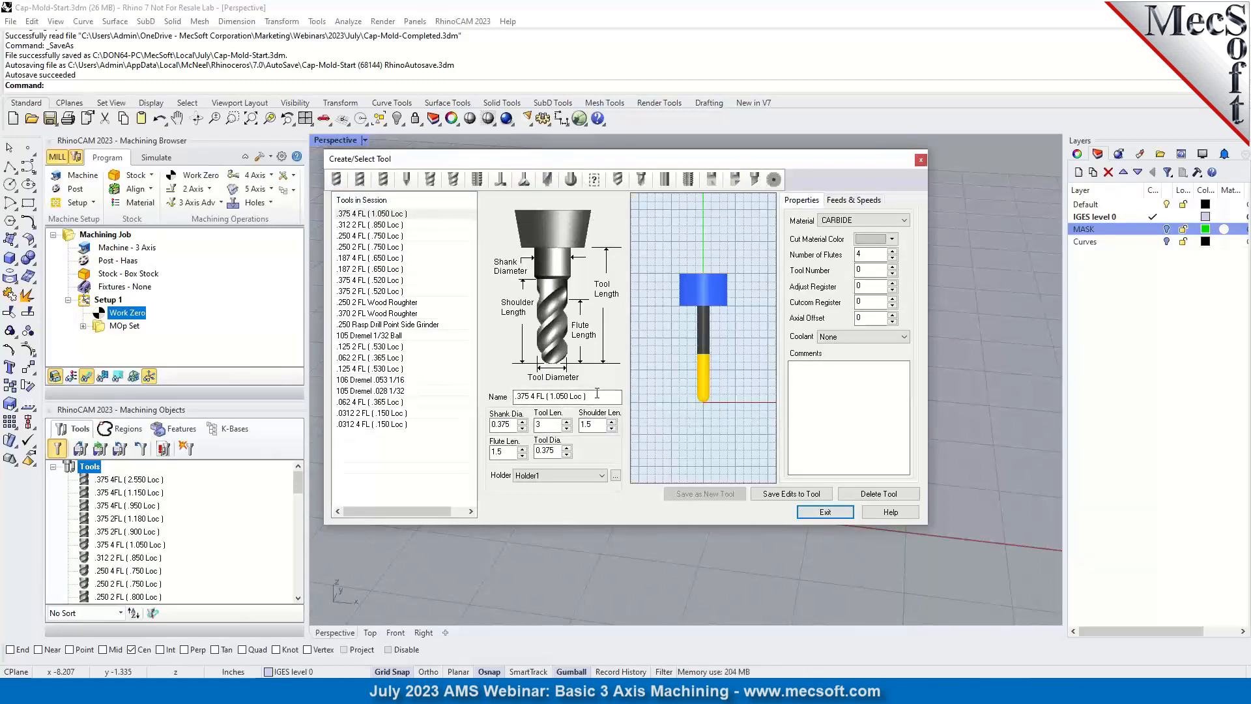
left_click_drag(516, 396, 610, 396)
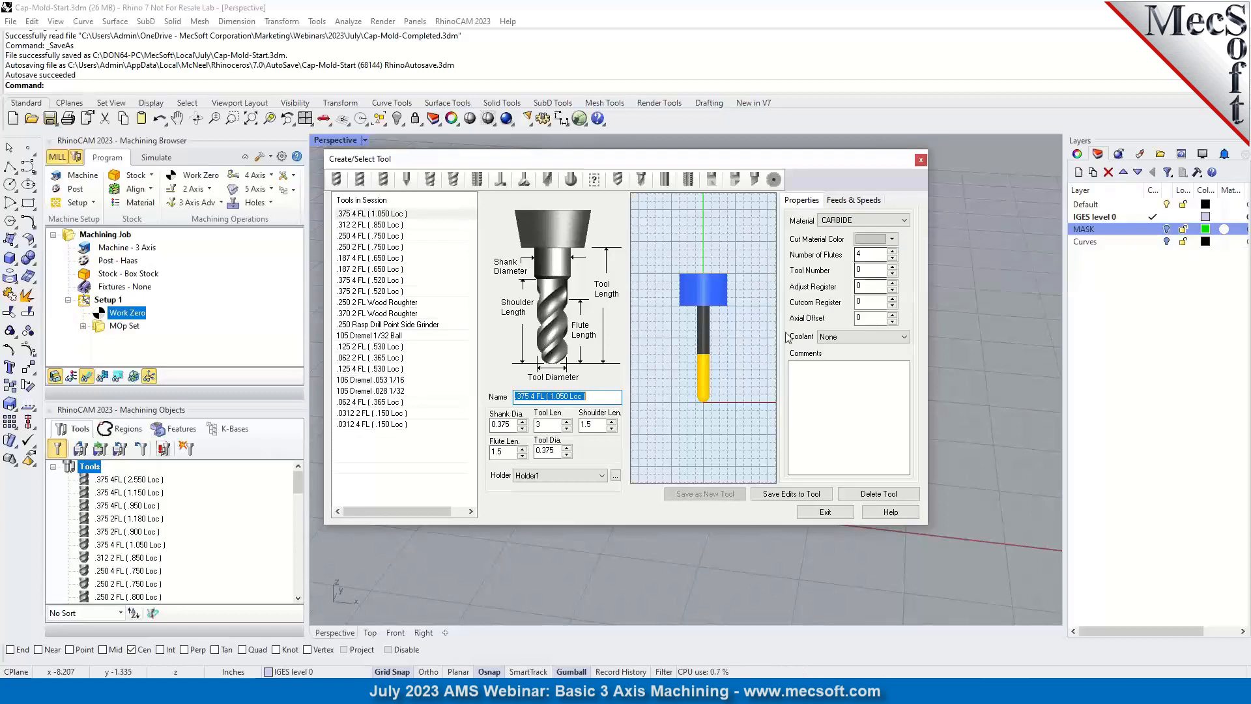
left_click_drag(869, 256, 839, 259)
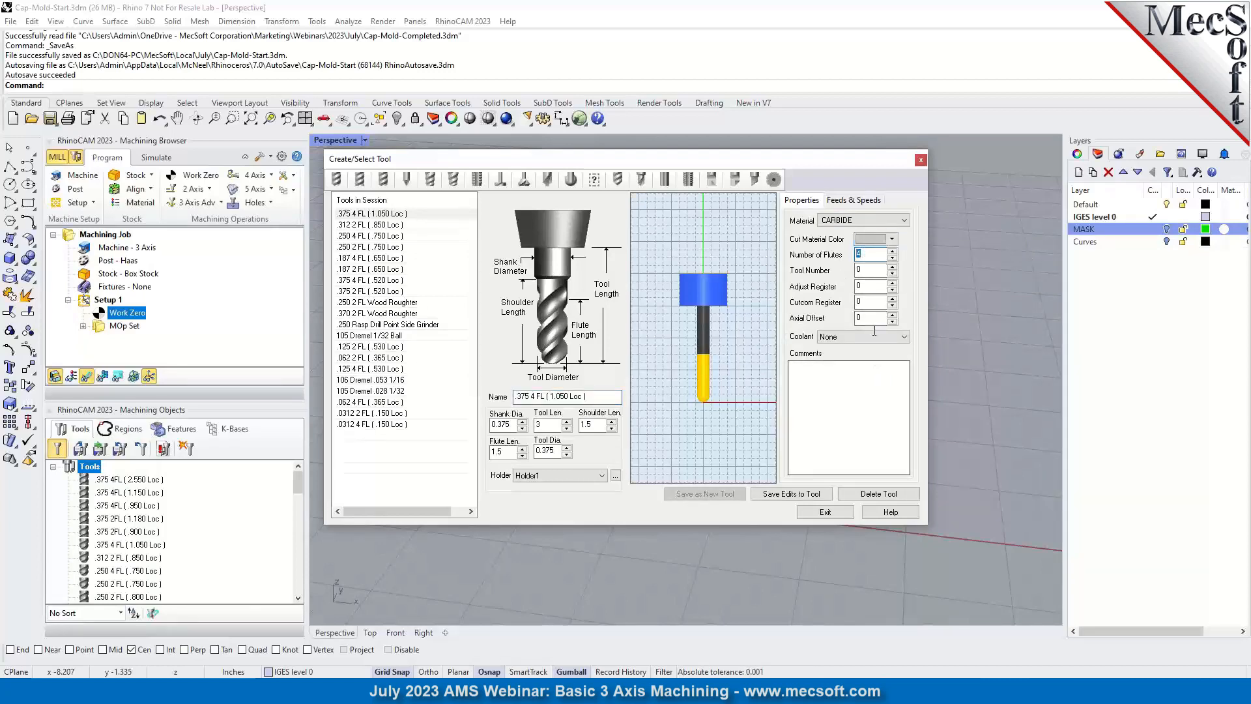
left_click(839, 201)
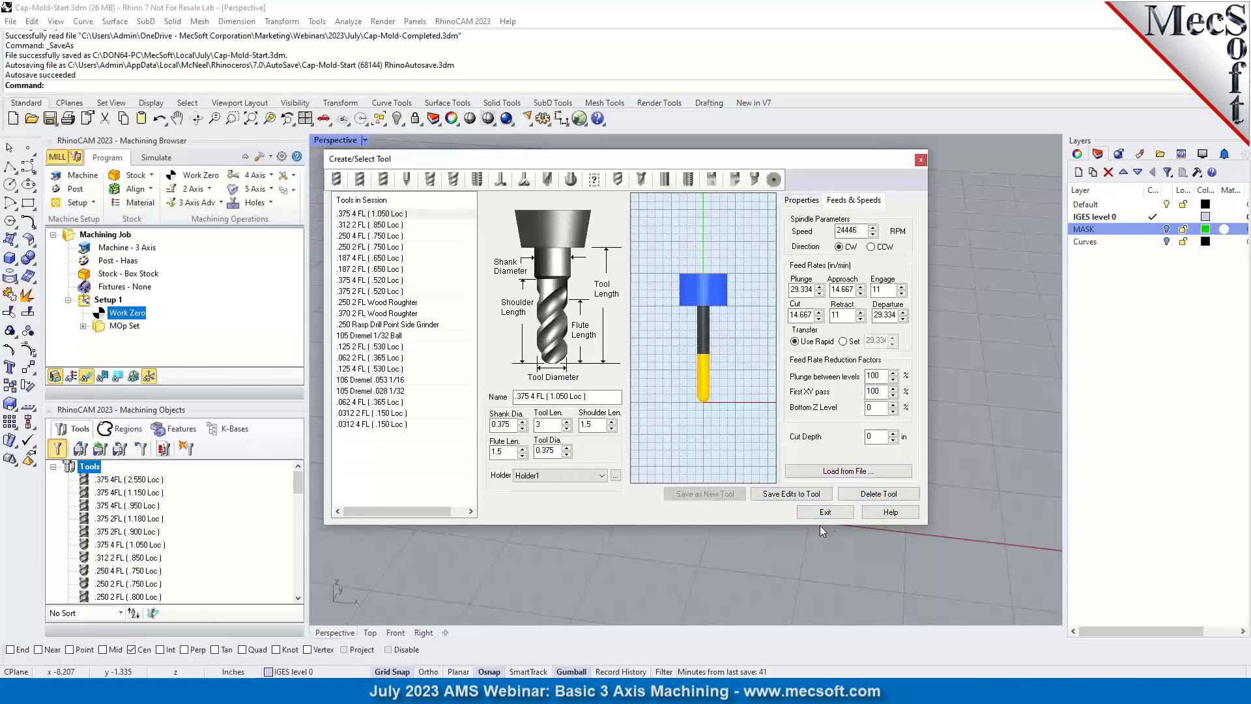
left_click(847, 516)
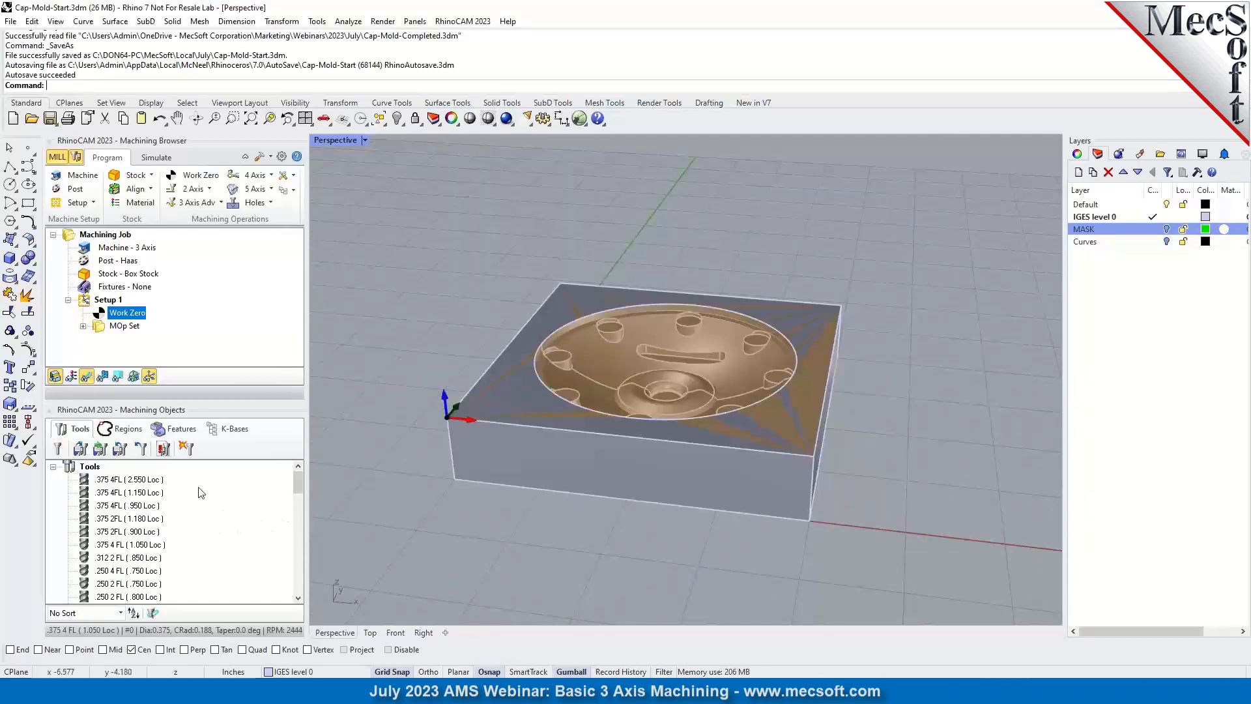
left_click_drag(196, 401, 204, 498)
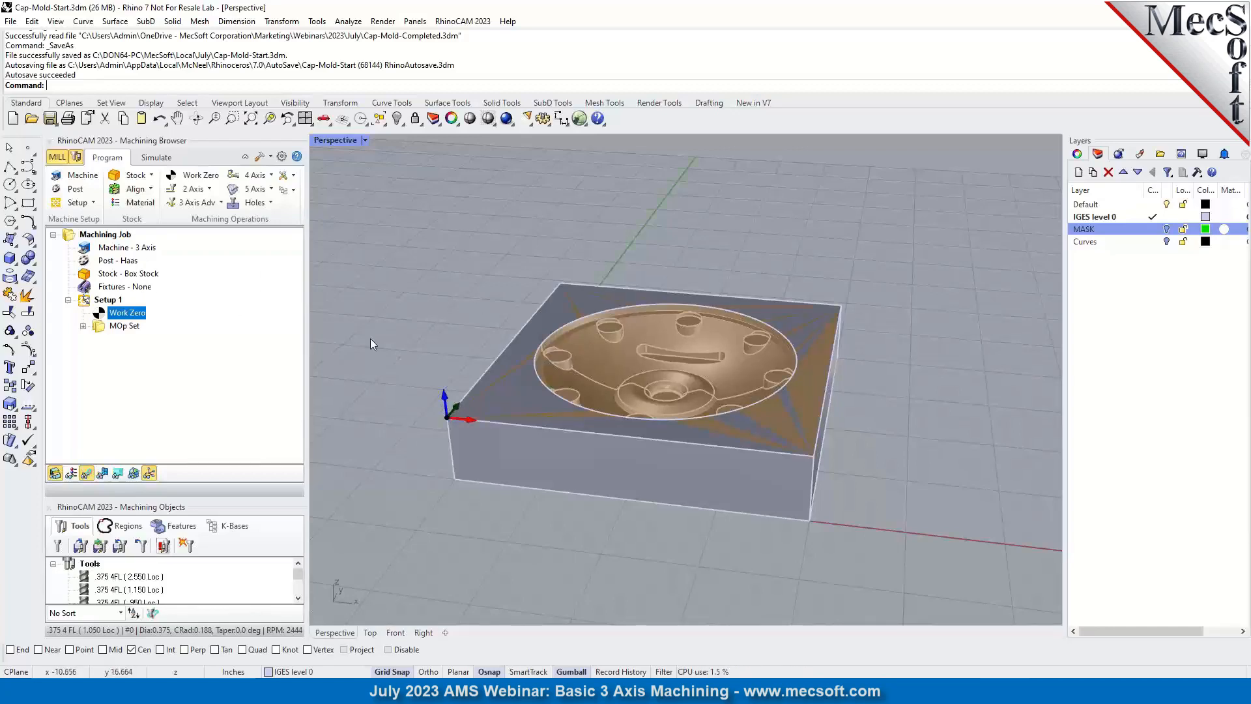
Start a Horizontal Roughing operation and select the two edge curves of the cavity's circular rim as its containment regions.
left_click(203, 206)
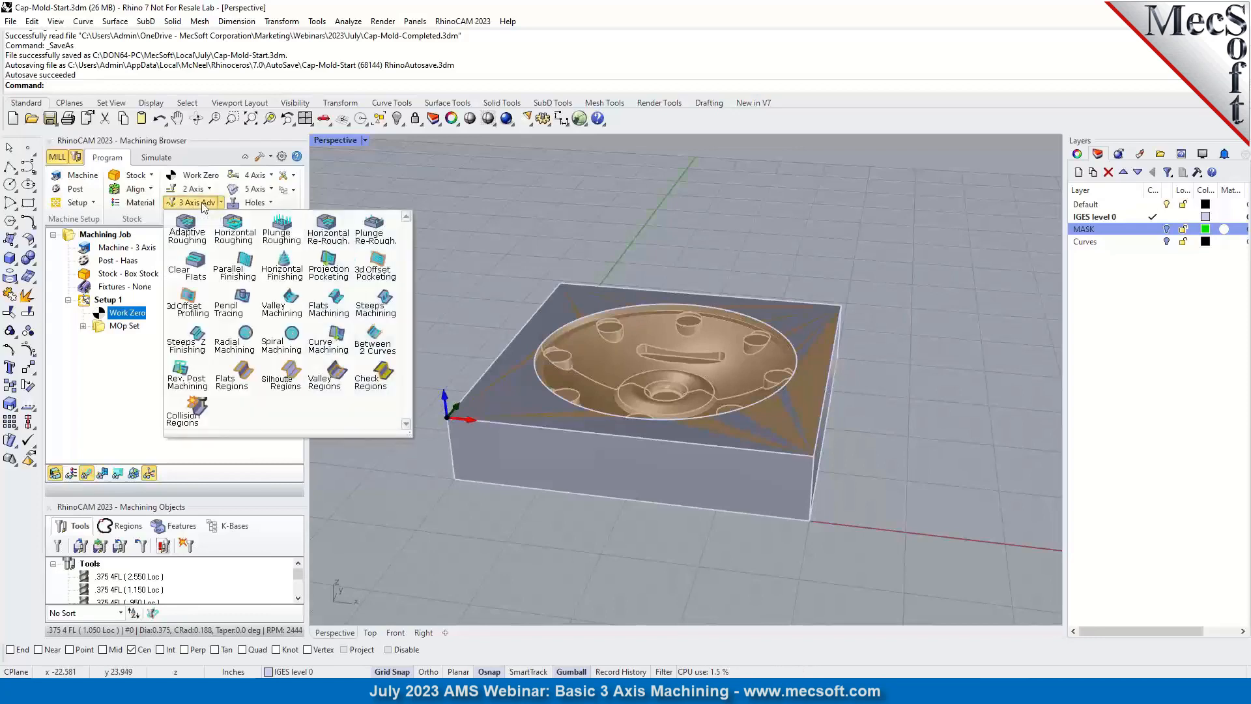
left_click(238, 240)
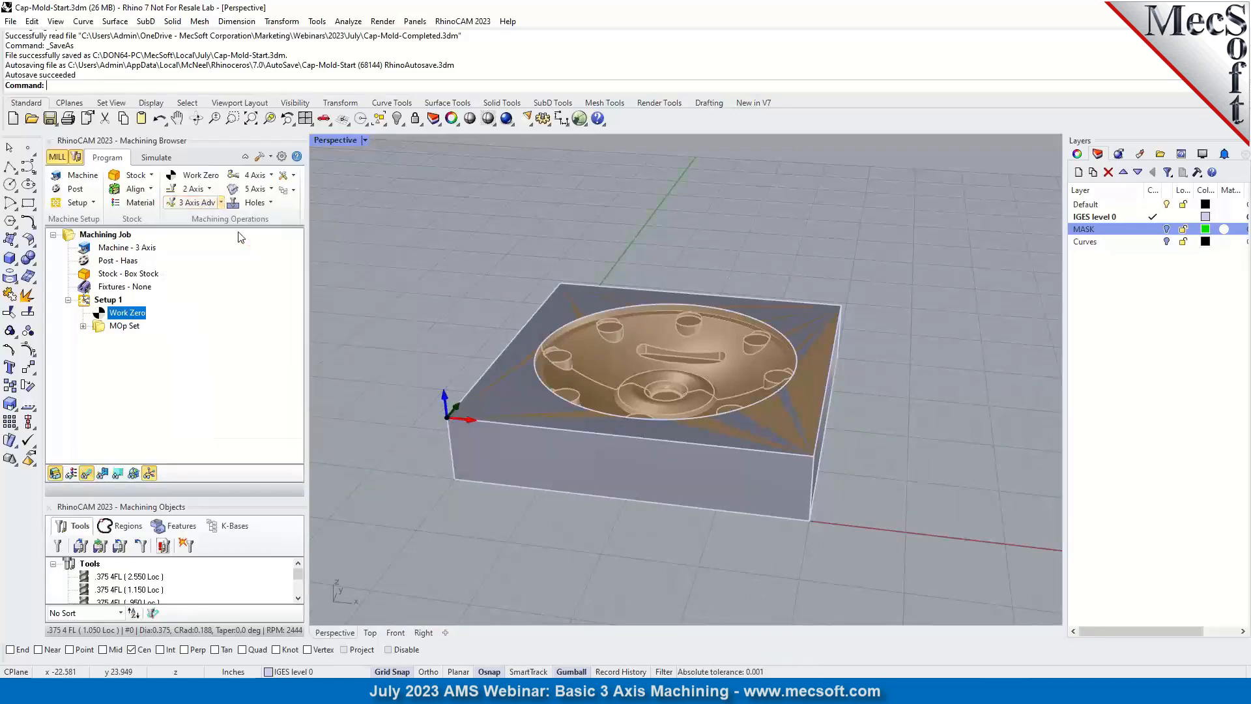
left_click_drag(270, 170, 294, 176)
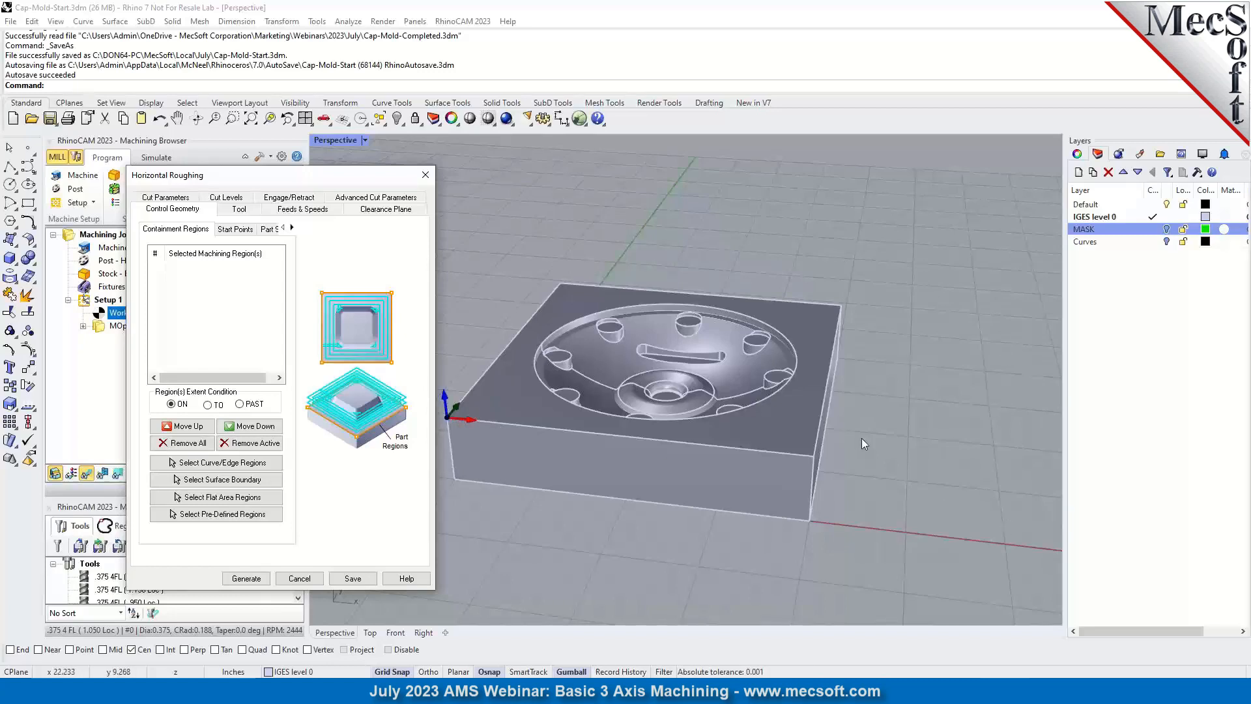
left_click(225, 463)
scroll(592, 320, "up", 3)
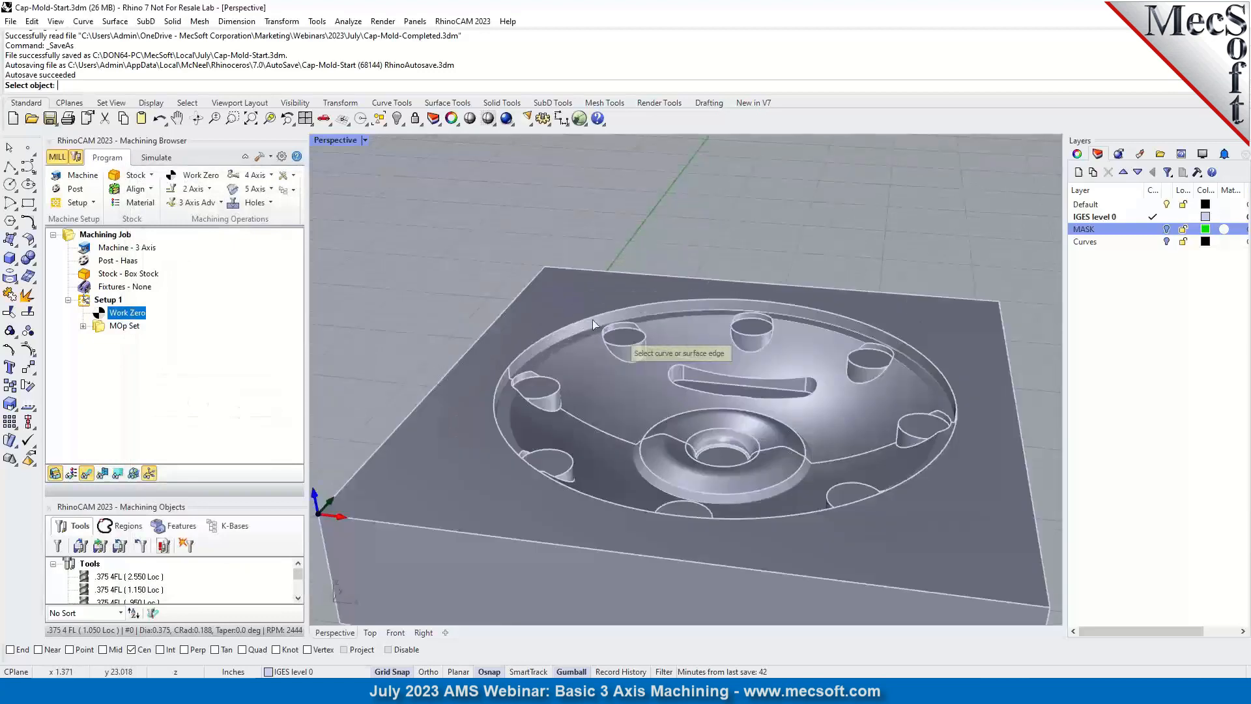
left_click(593, 320)
left_click(500, 380)
key("Return")
left_click(196, 267)
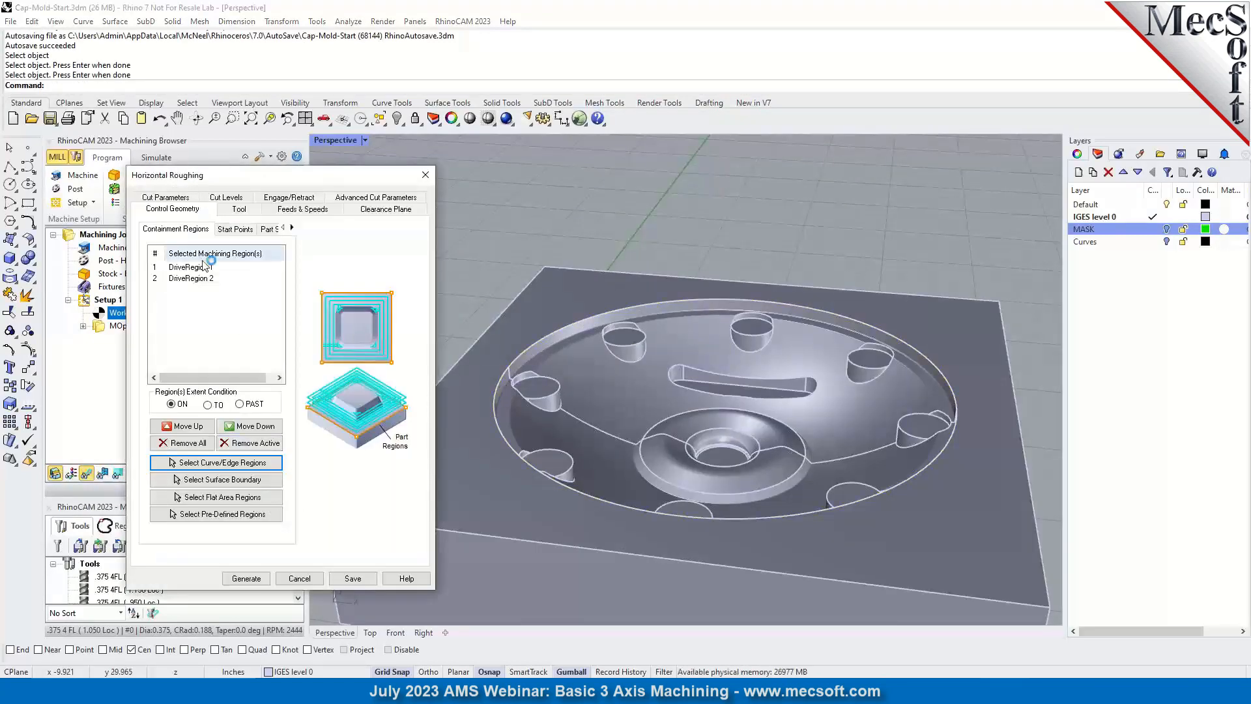
left_click(202, 278)
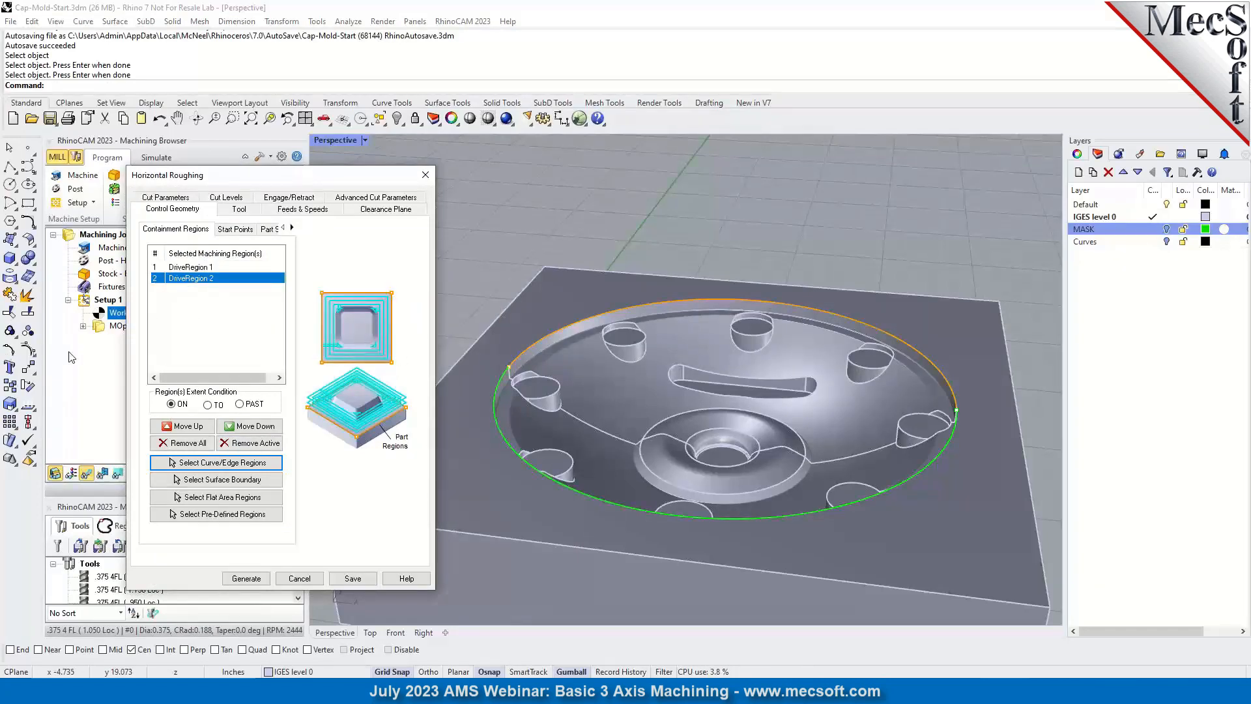
Assign the 0.75 4FL (2.550 Loc) tool to the Horizontal Roughing operation and load its feeds and speeds from the tool.
left_click(237, 209)
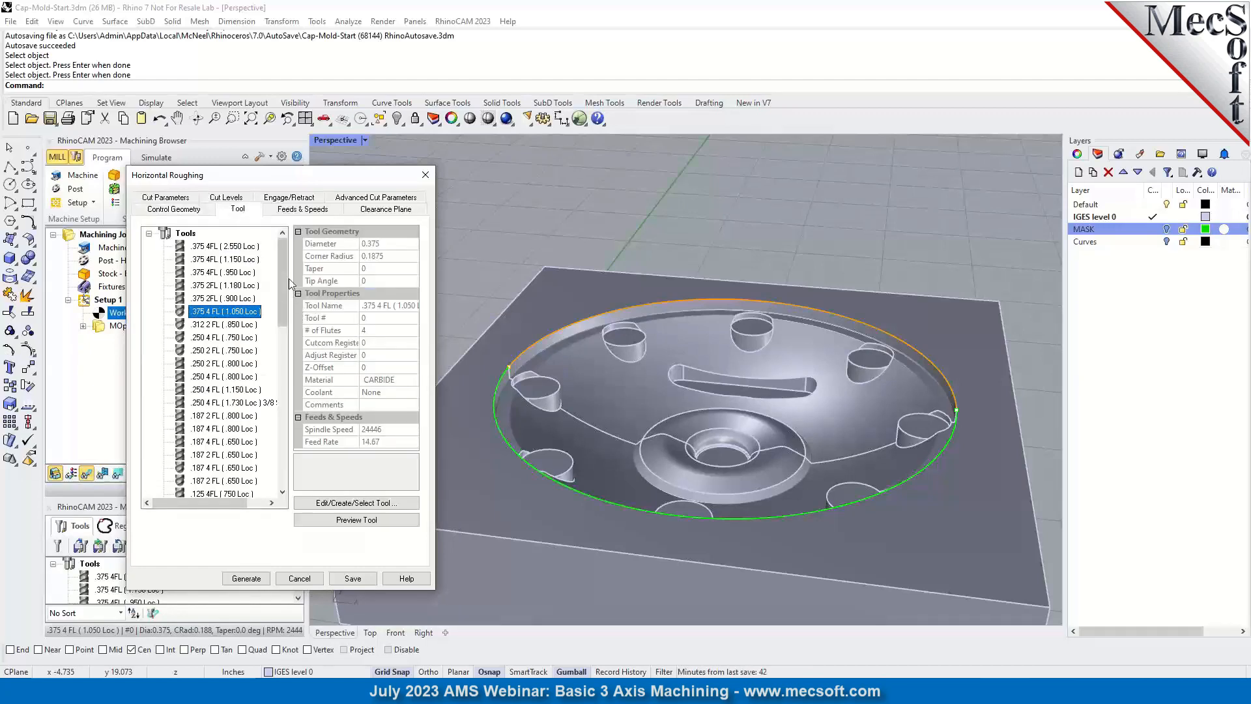
scroll(281, 259, "down", 10)
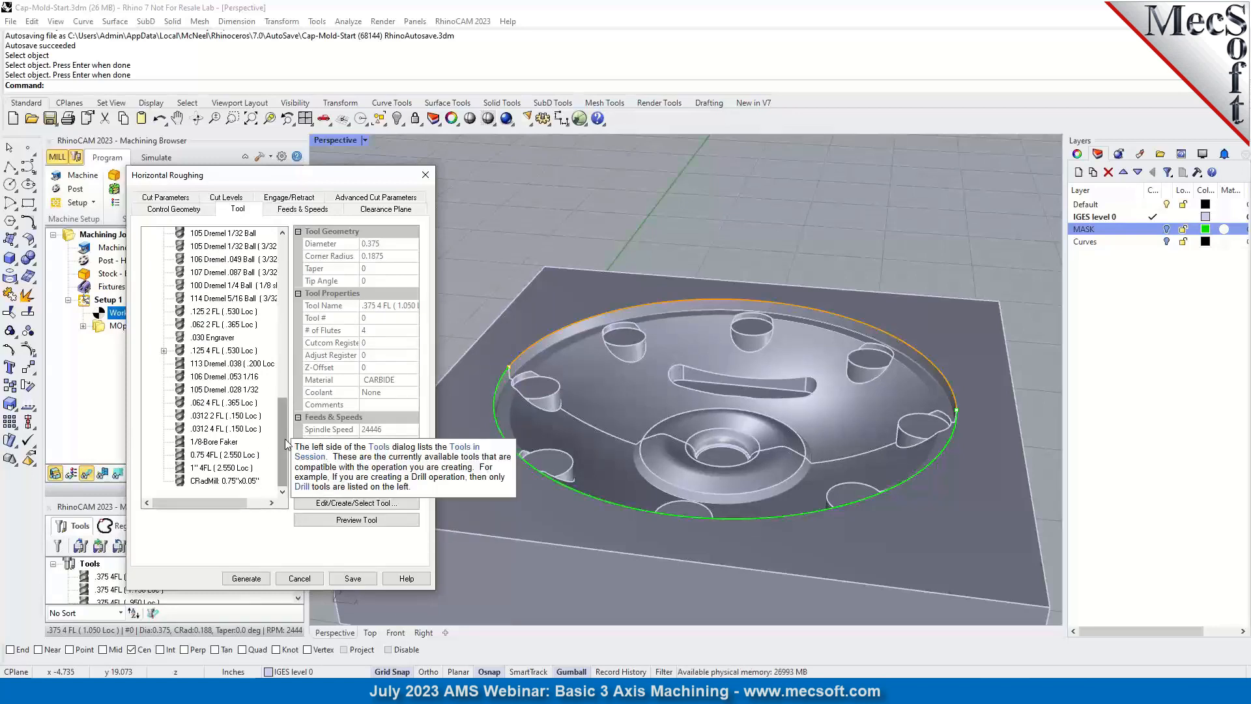
left_click(219, 457)
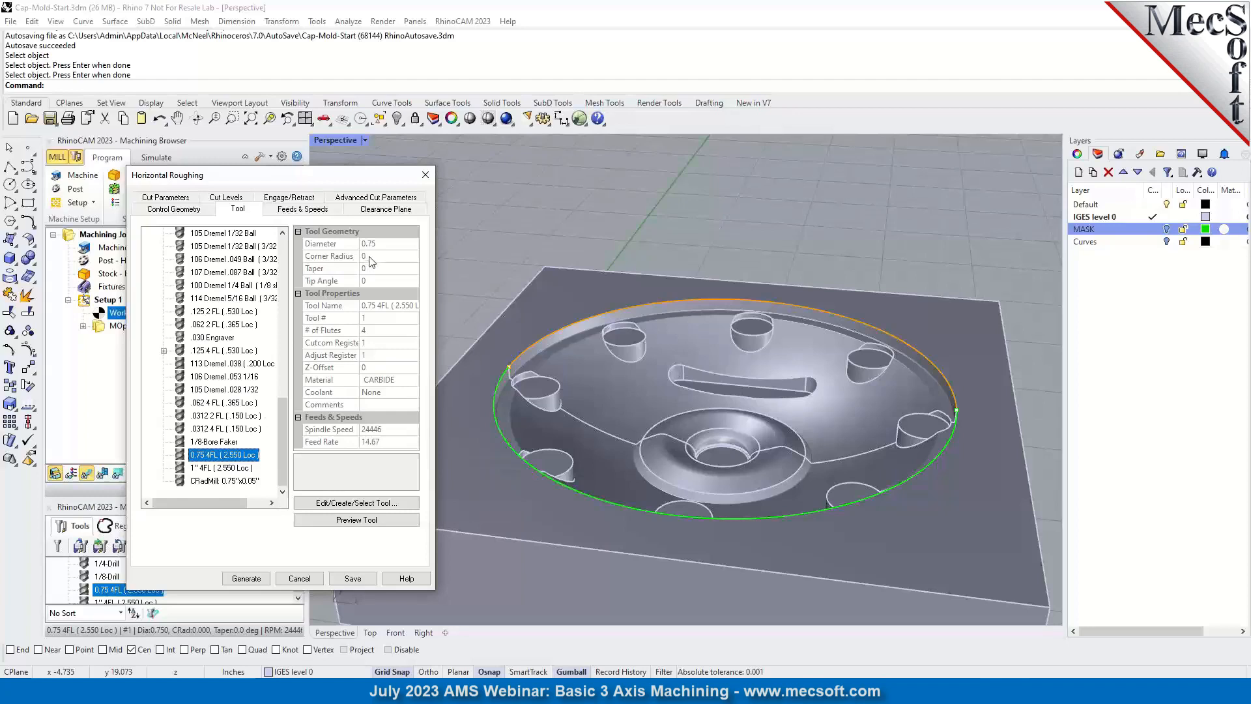
left_click(291, 211)
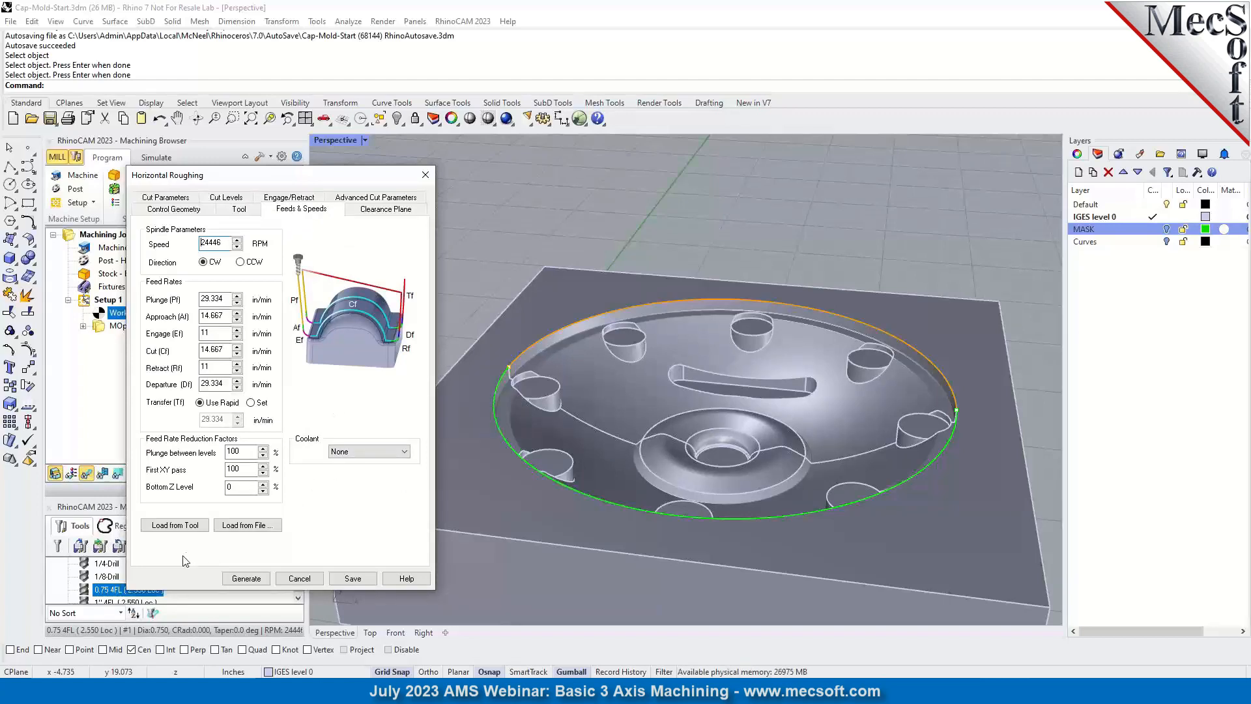
left_click(184, 527)
Examine the roughing operation's clearance plane definition, cut transfer method and the plane previewed above the mold.
left_click(386, 210)
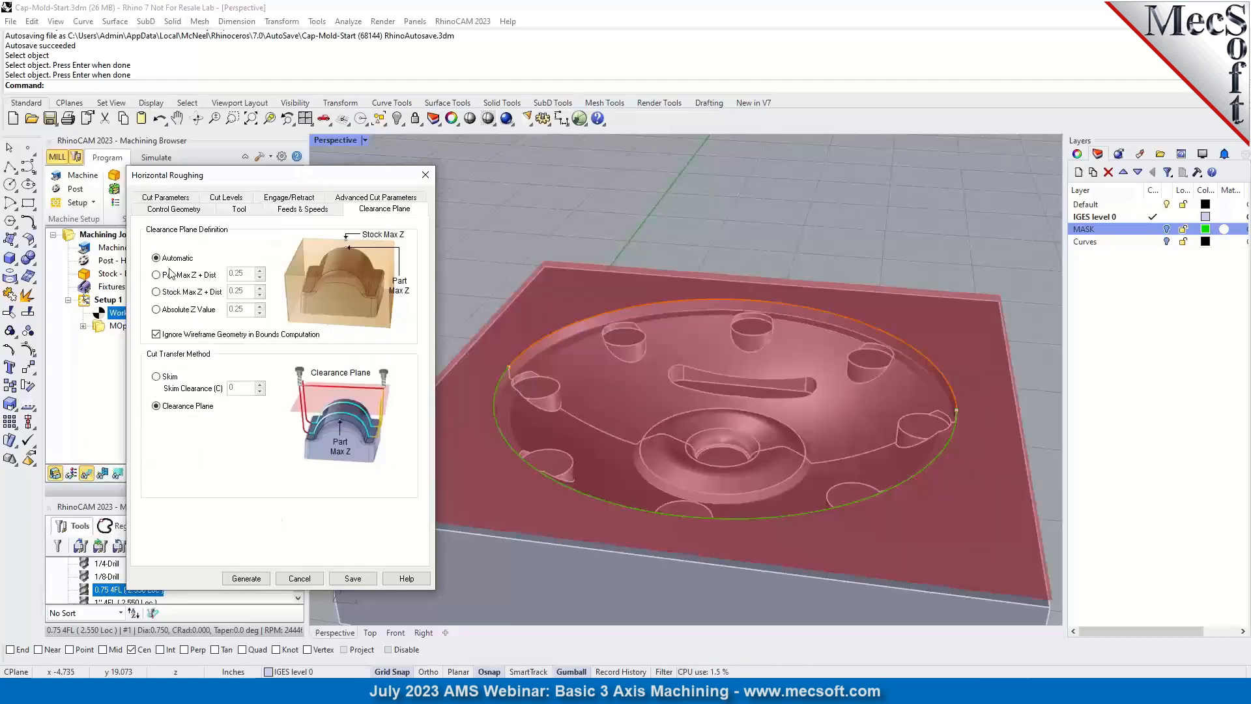
right_click_drag(668, 425, 650, 404)
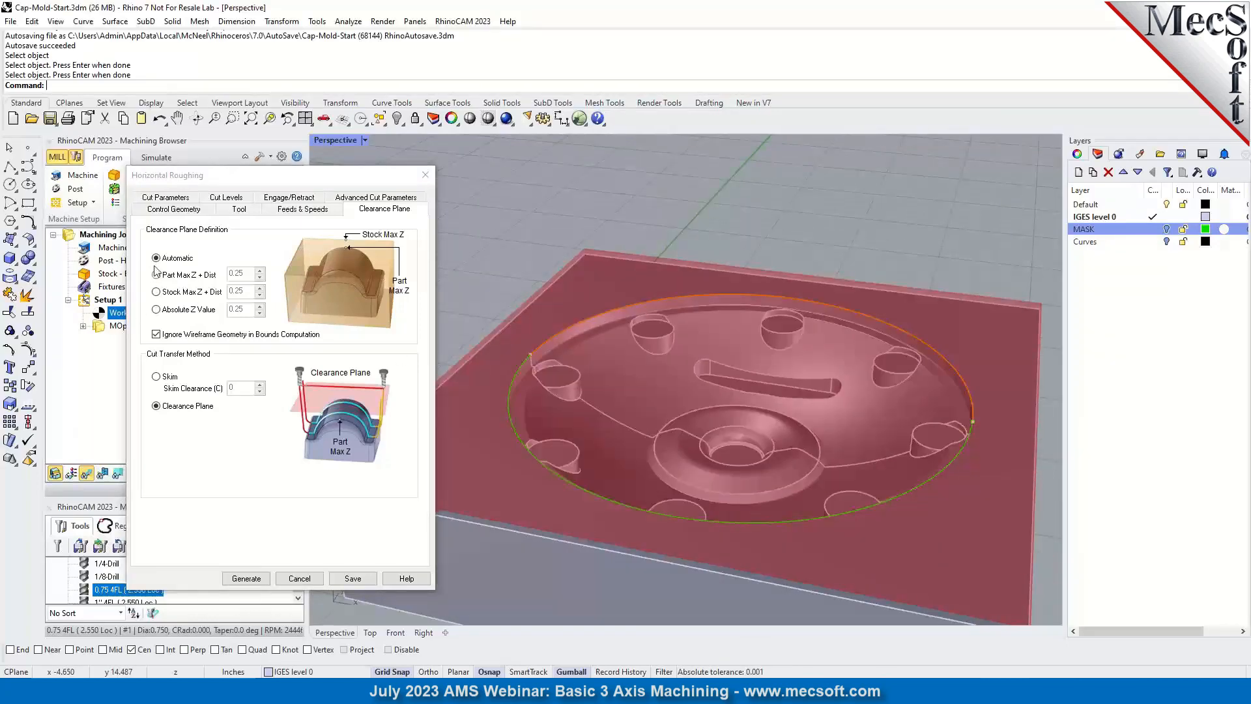
mouse_move(158, 262)
mouse_move(722, 398)
right_mouse_down()
mouse_move(758, 356)
mouse_move(754, 332)
mouse_move(724, 416)
mouse_move(718, 385)
right_mouse_up()
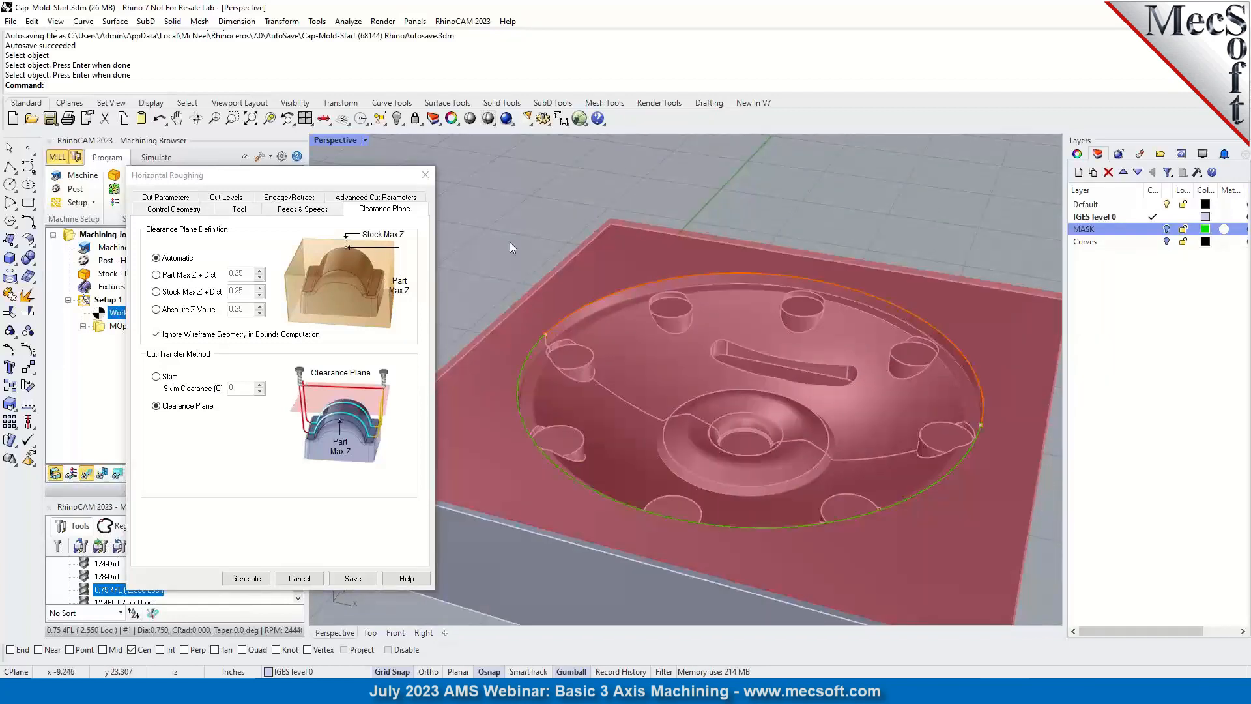
Review the roughing operation's Intol, Outol and Stock cut parameters and the cavity/pocket cut pattern options.
left_click(152, 199)
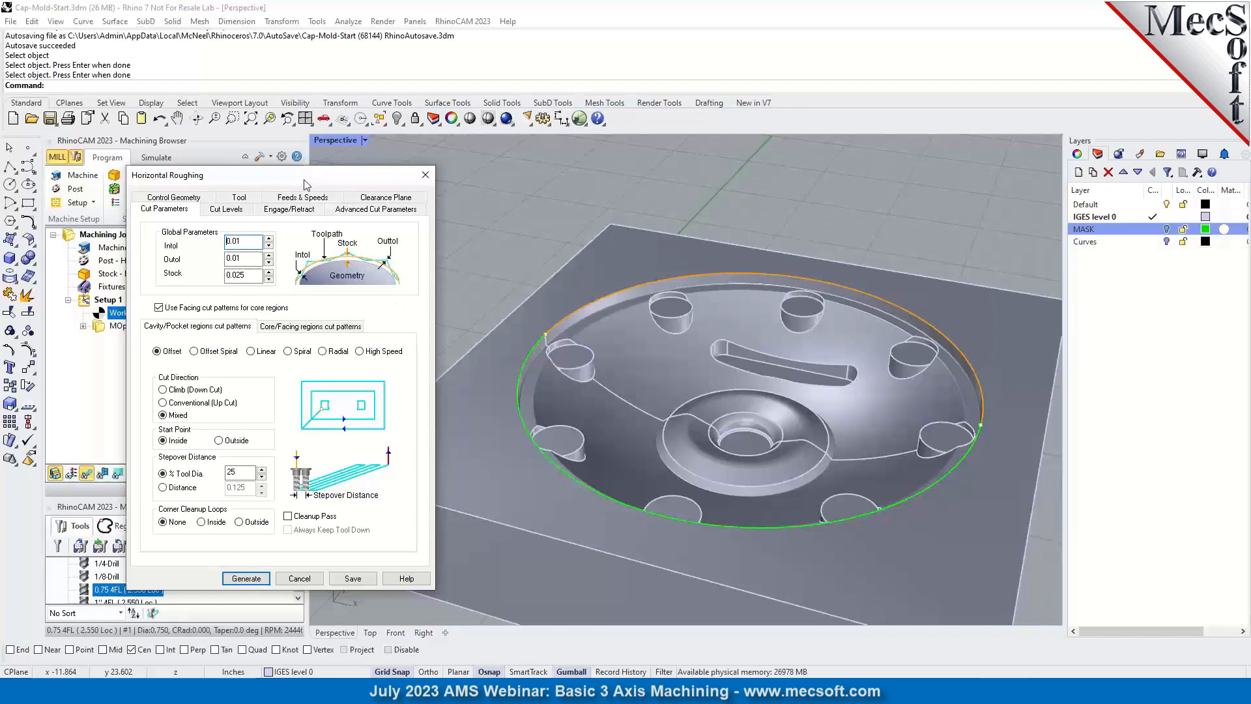
left_click_drag(306, 183, 290, 152)
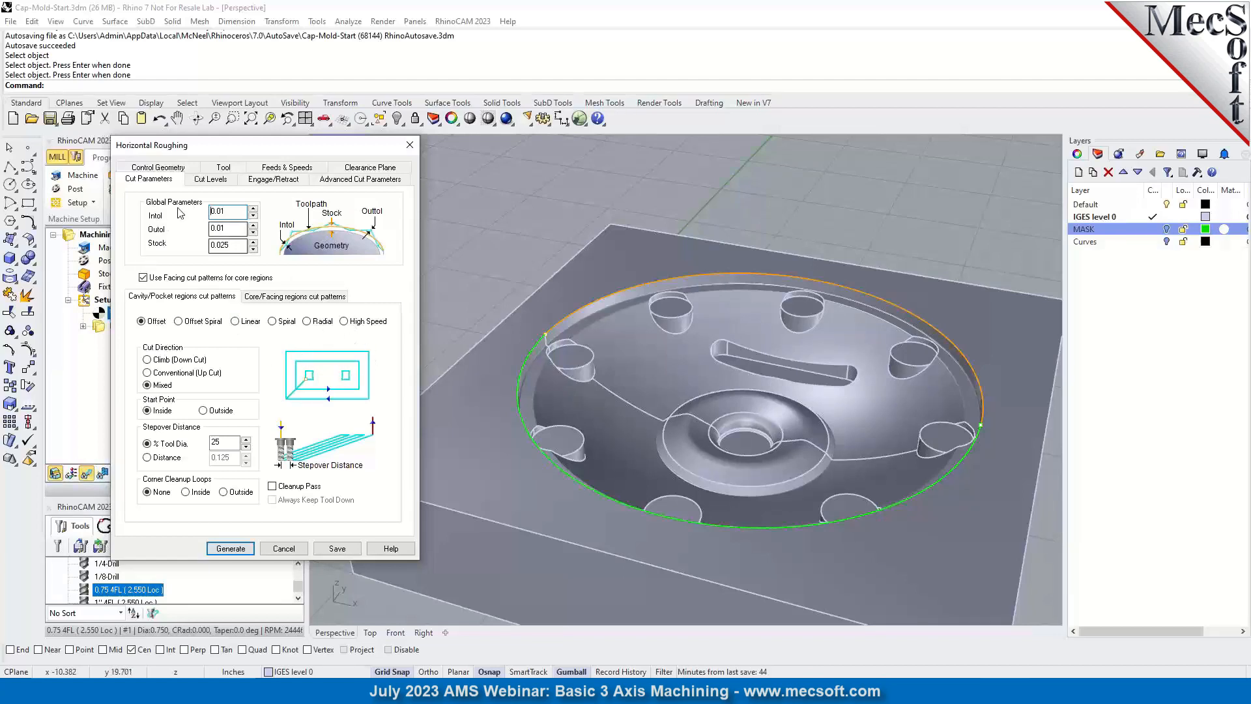
left_click(237, 229)
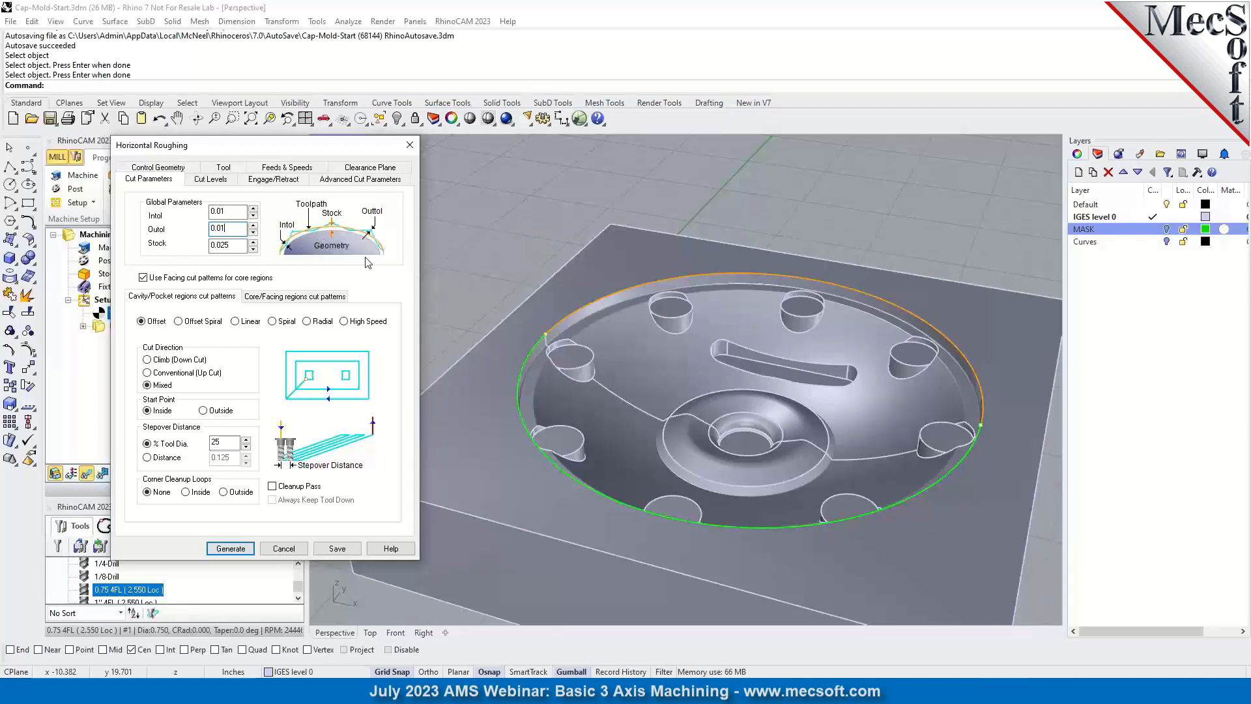
left_click(233, 210)
double_click(233, 210)
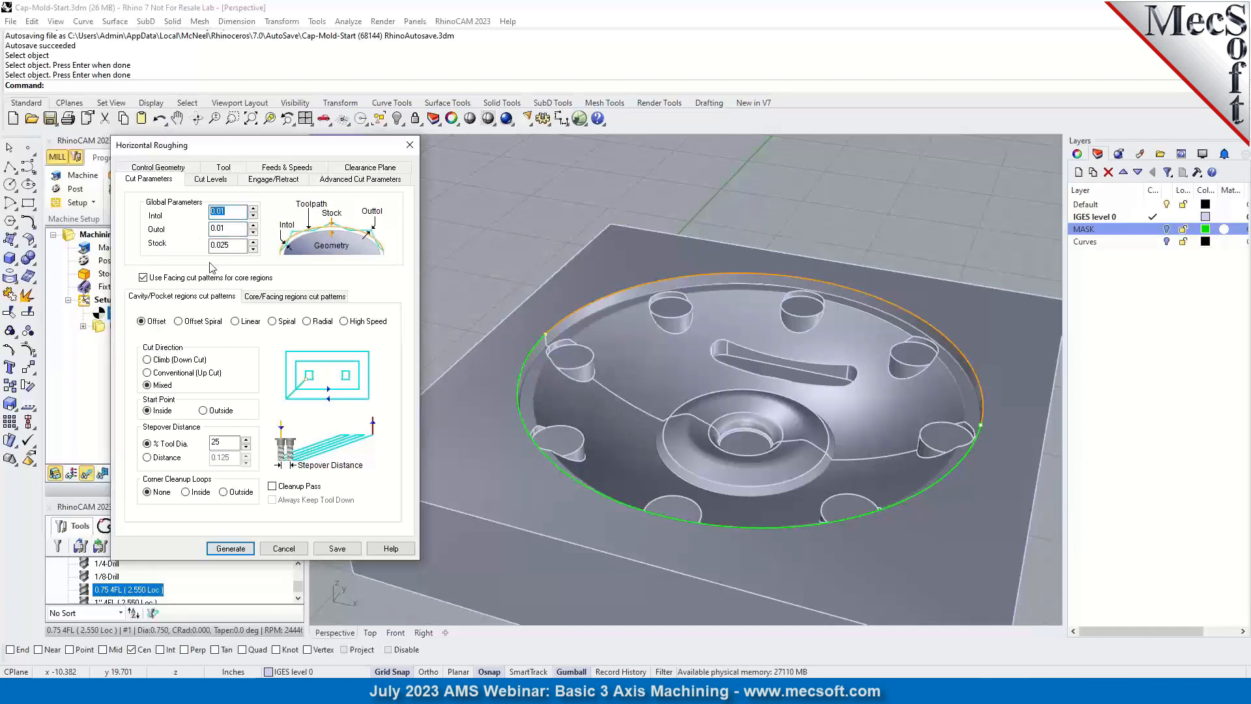
left_click(232, 212)
mouse_move(237, 230)
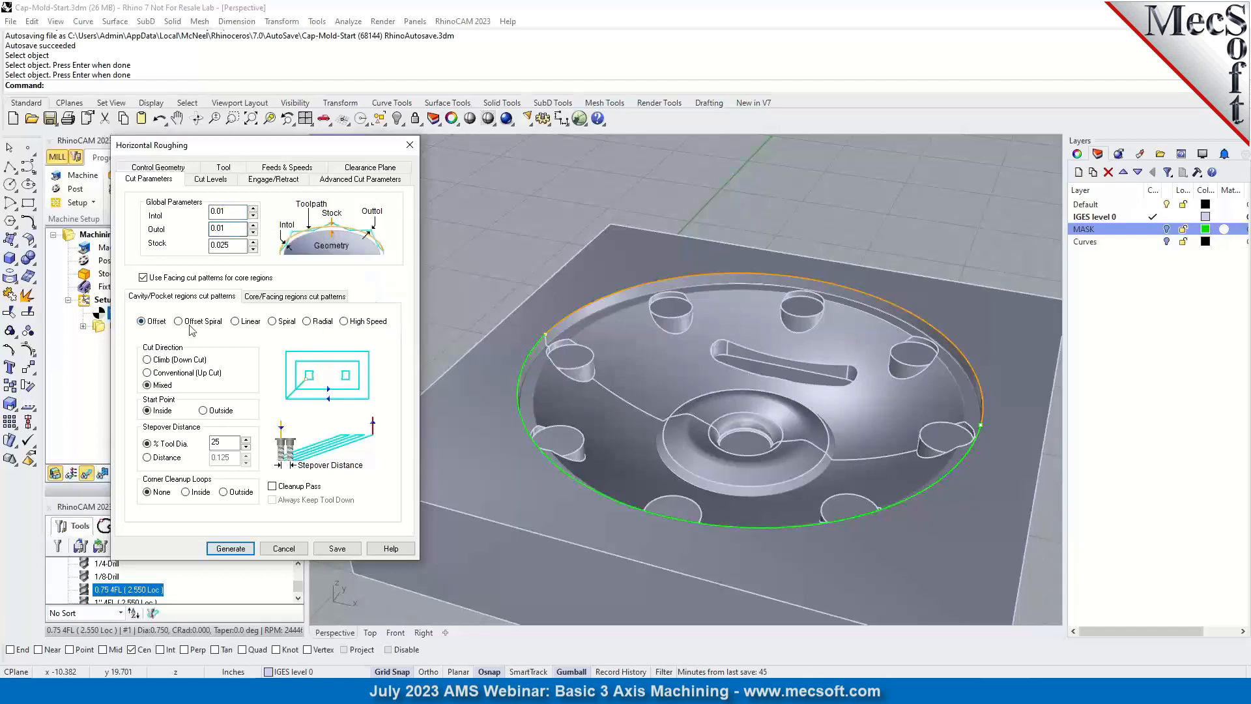
double_click(235, 247)
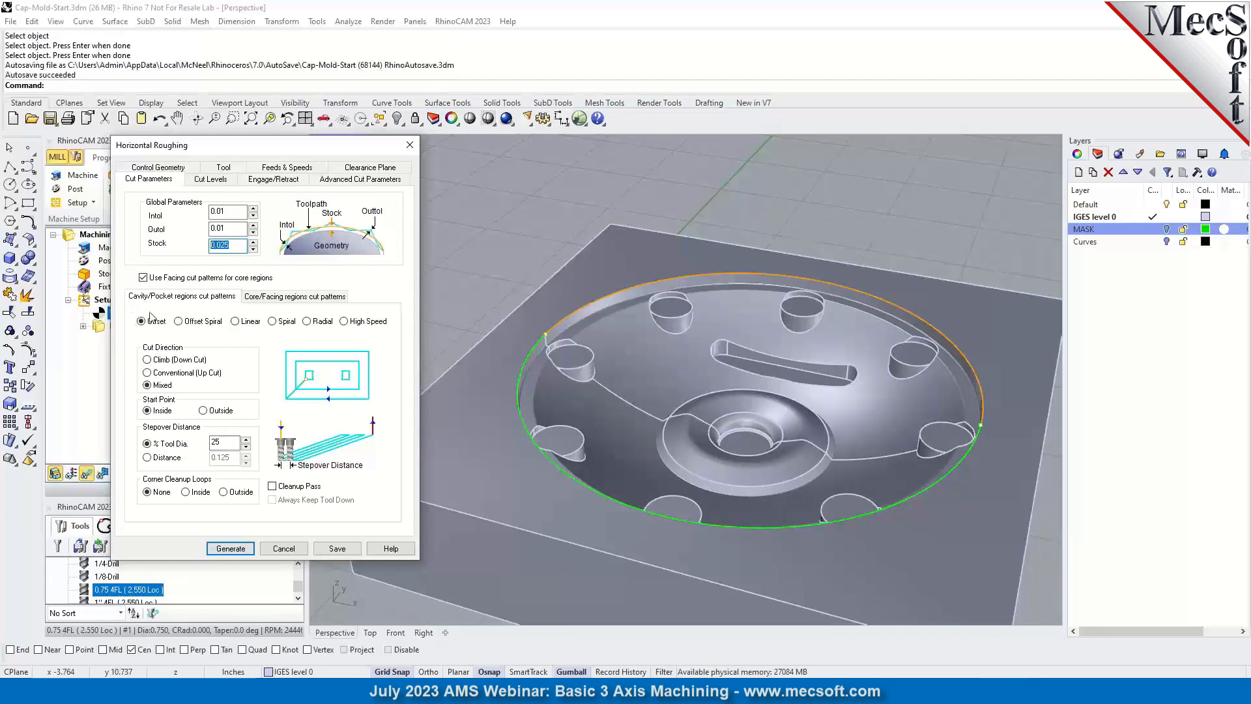
Compare the core/facing and cavity/pocket region cut patterns, and save the Horizontal Roughing operation.
left_click(294, 296)
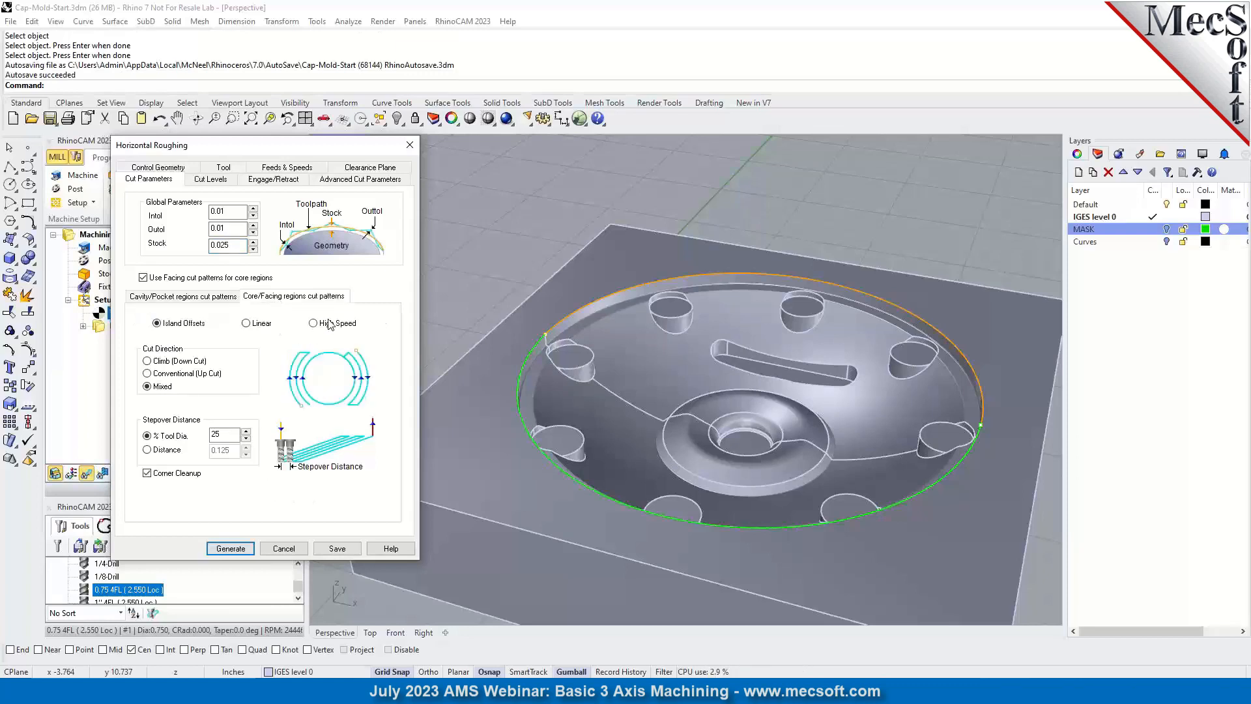
left_click(189, 297)
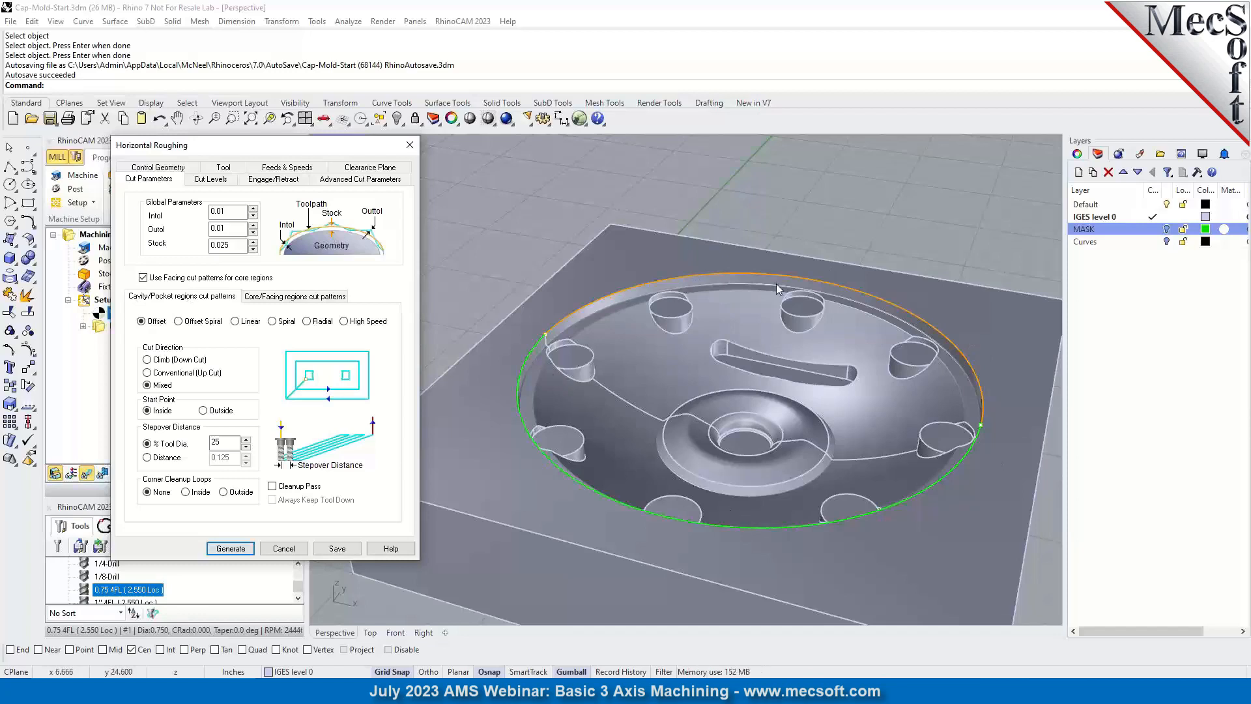
left_click(282, 299)
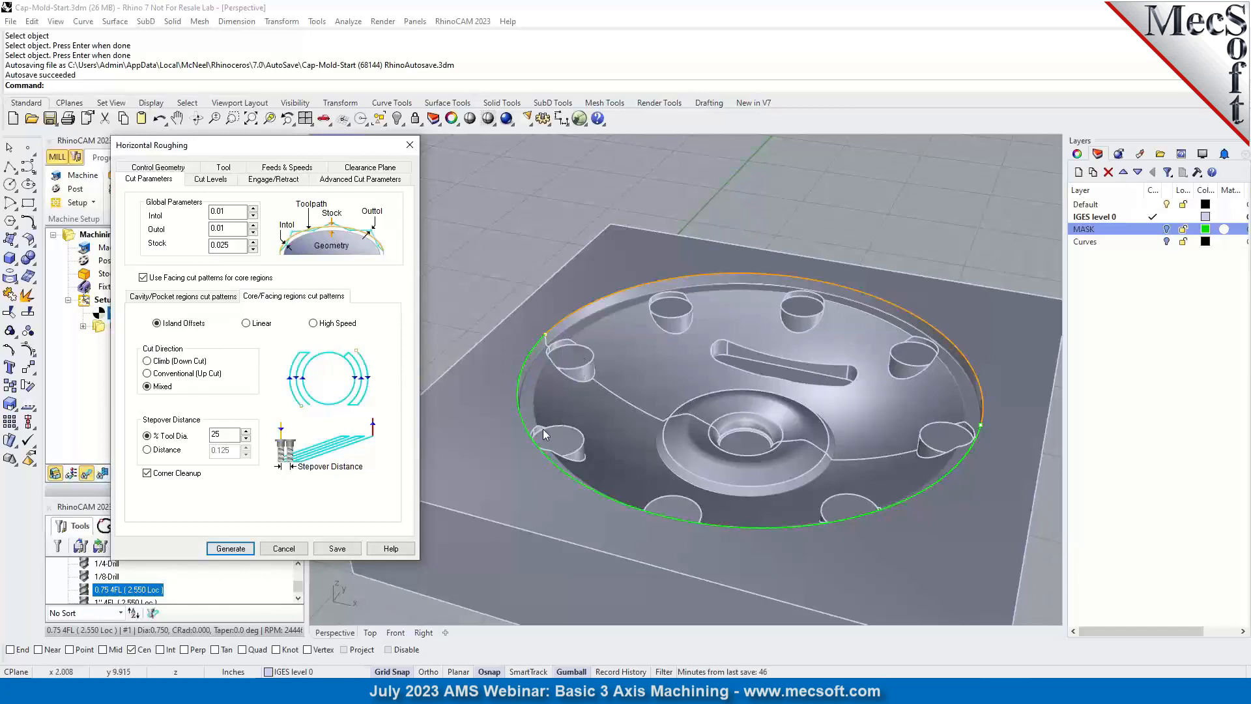
left_click(337, 548)
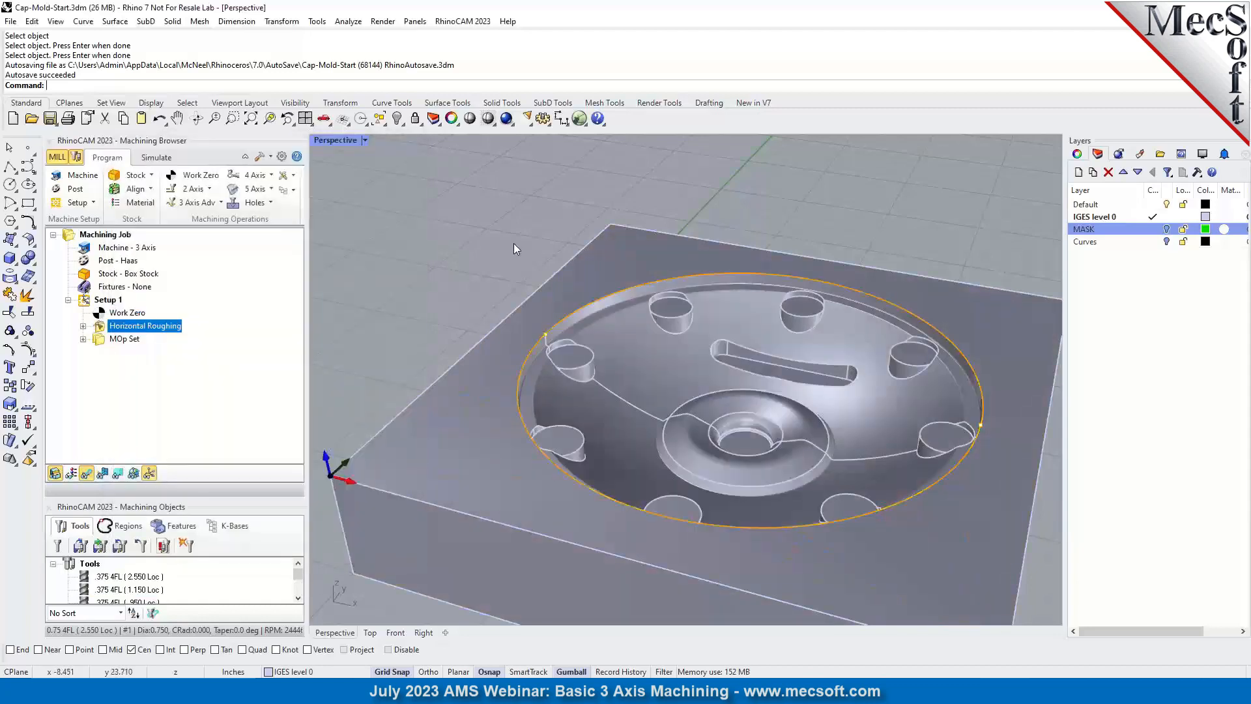
Switch to the four-viewport layout and inspect the mold cavity in the Perspective view.
scroll(418, 252, "down", 3)
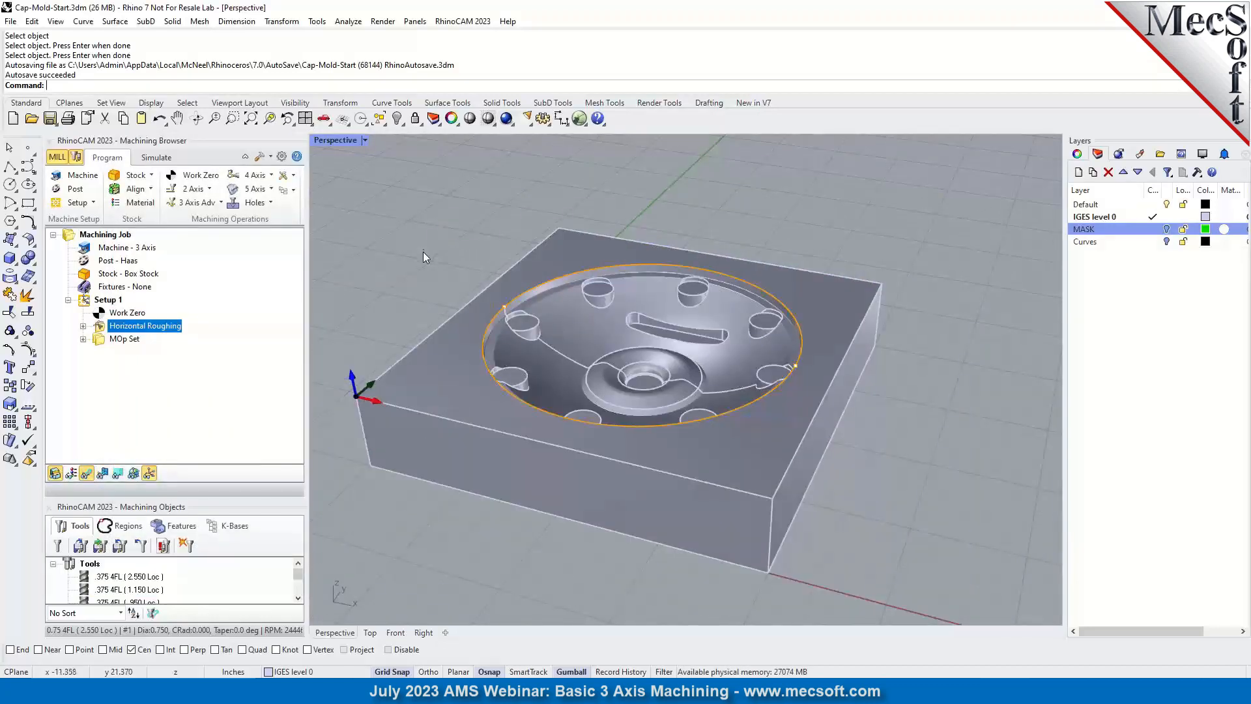
scroll(840, 397, "down", 2)
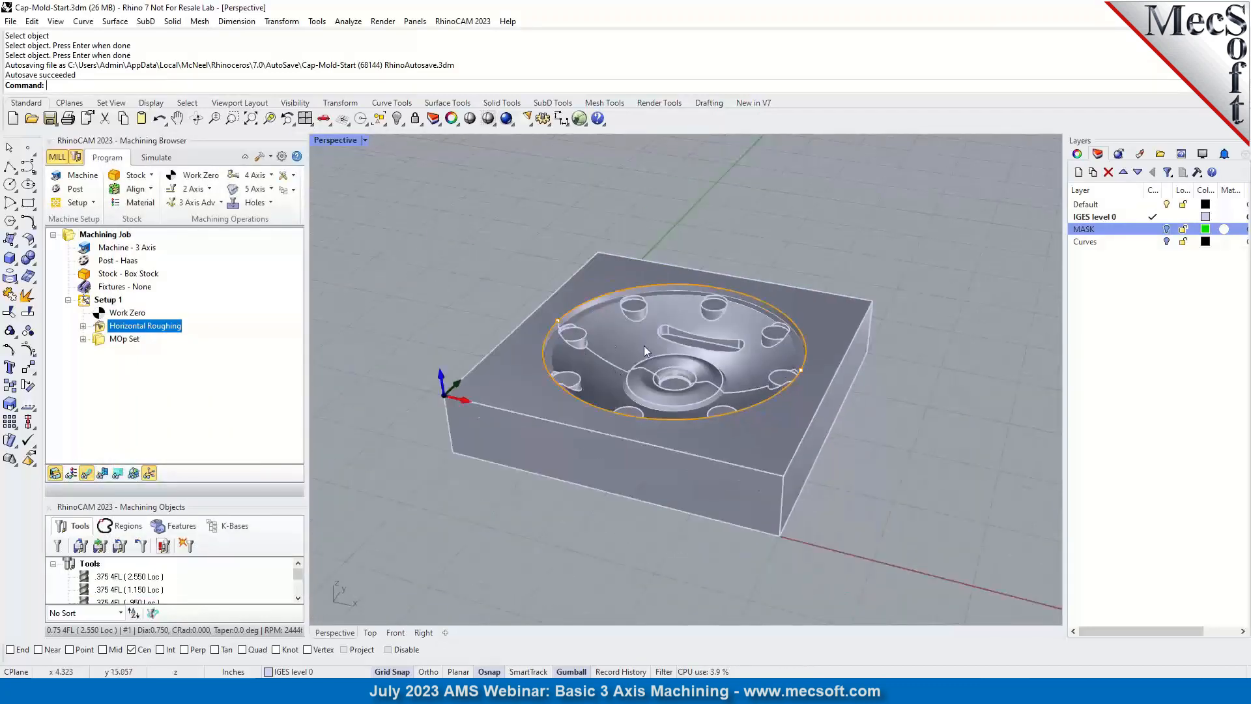
scroll(620, 349, "up", 3)
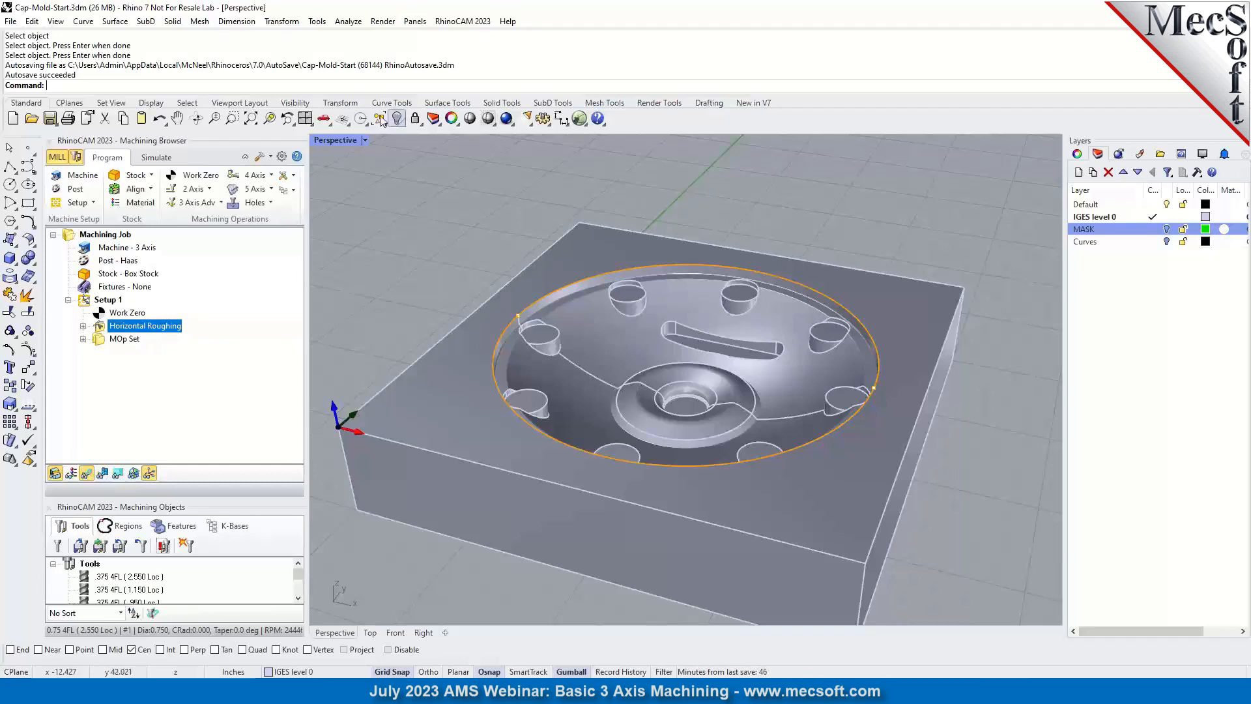
left_click(305, 119)
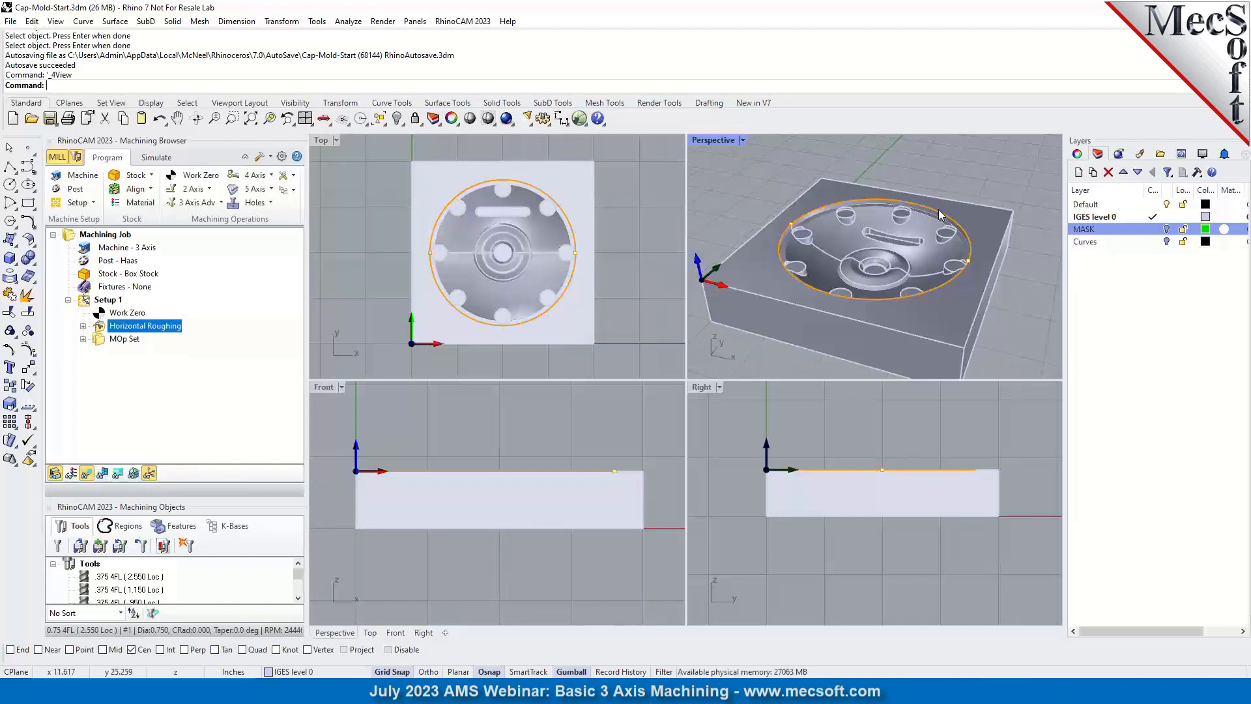
scroll(941, 215, "up", 2)
scroll(815, 225, "up", 4)
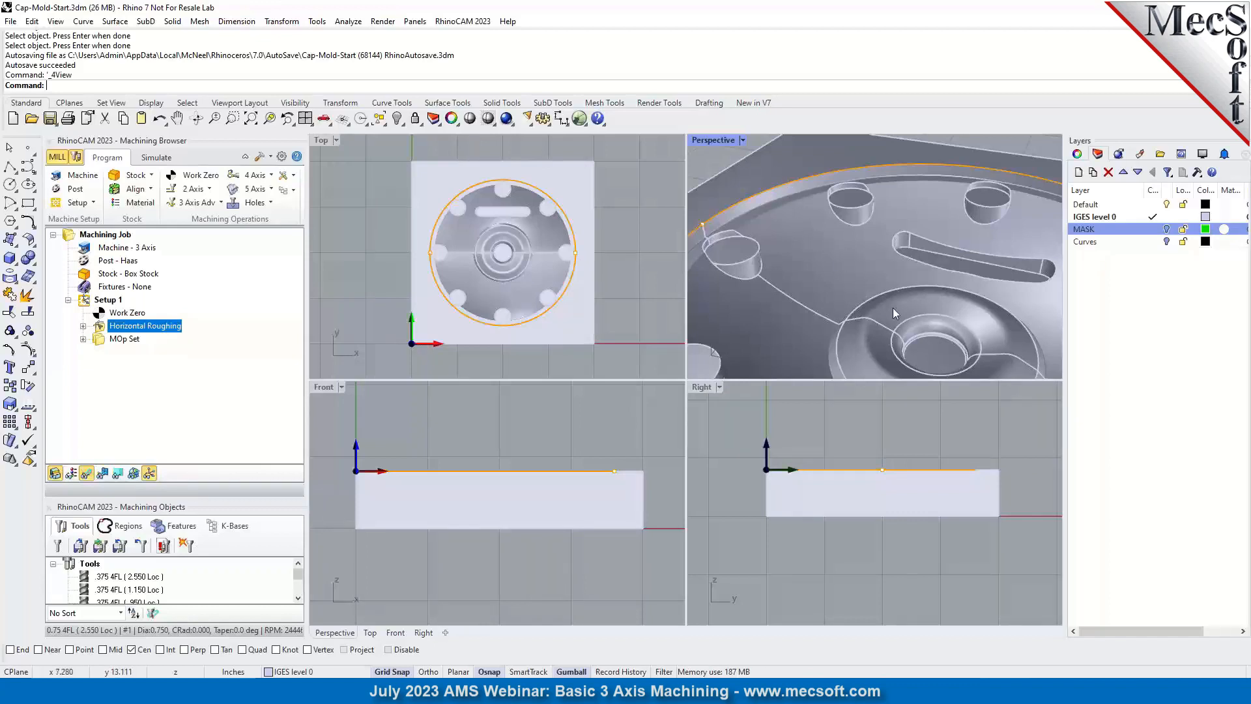
scroll(811, 214, "down", 6)
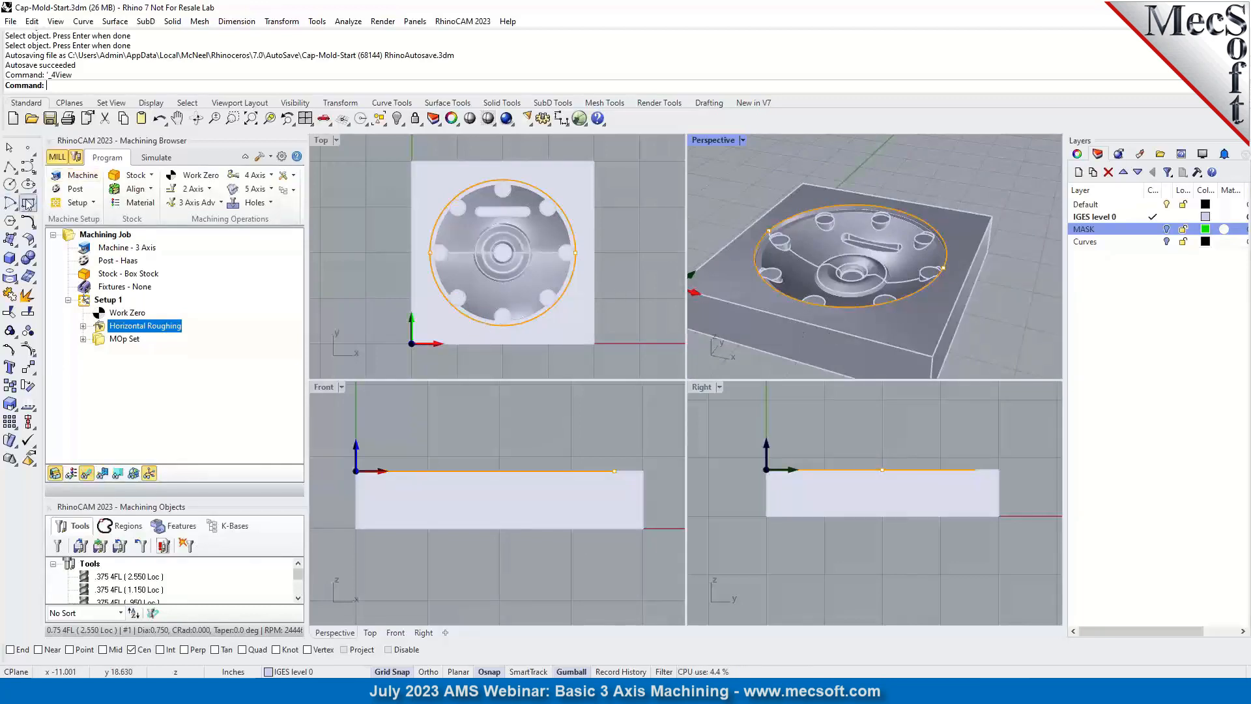
Draw a line in the Top view from the cavity's centre outward past the edge of the mold block.
left_click(13, 169)
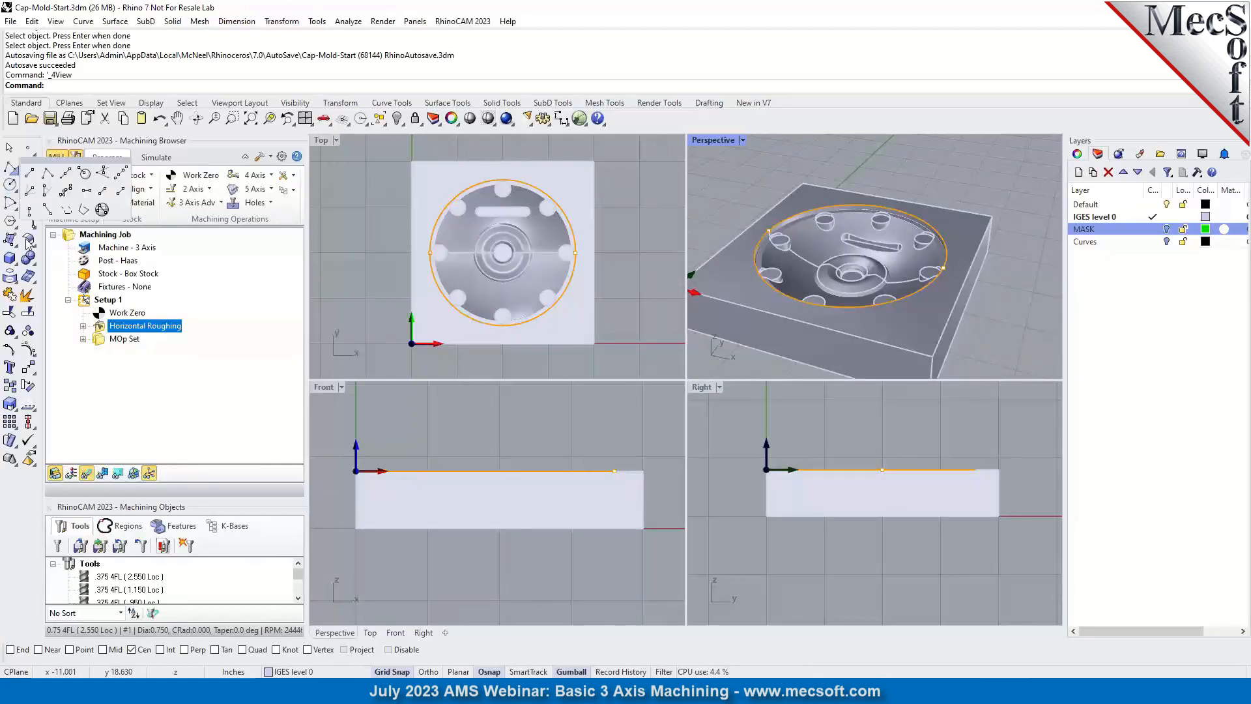
left_click(29, 173)
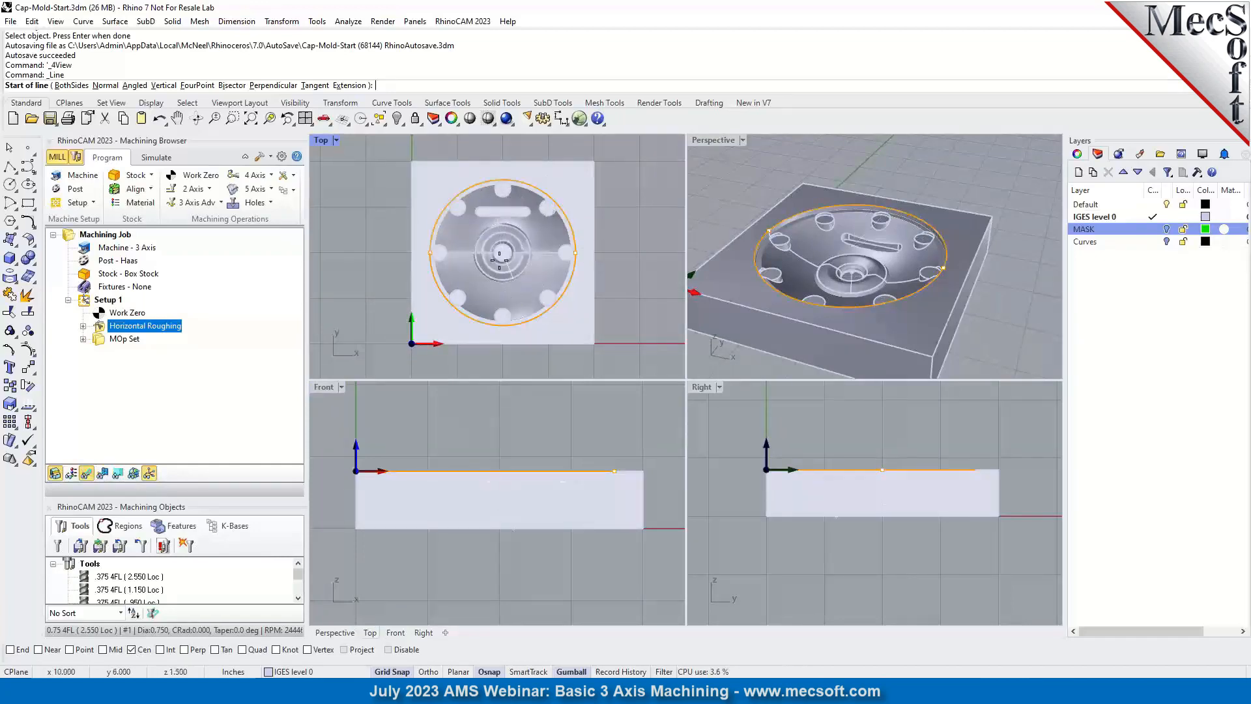
left_click(532, 189)
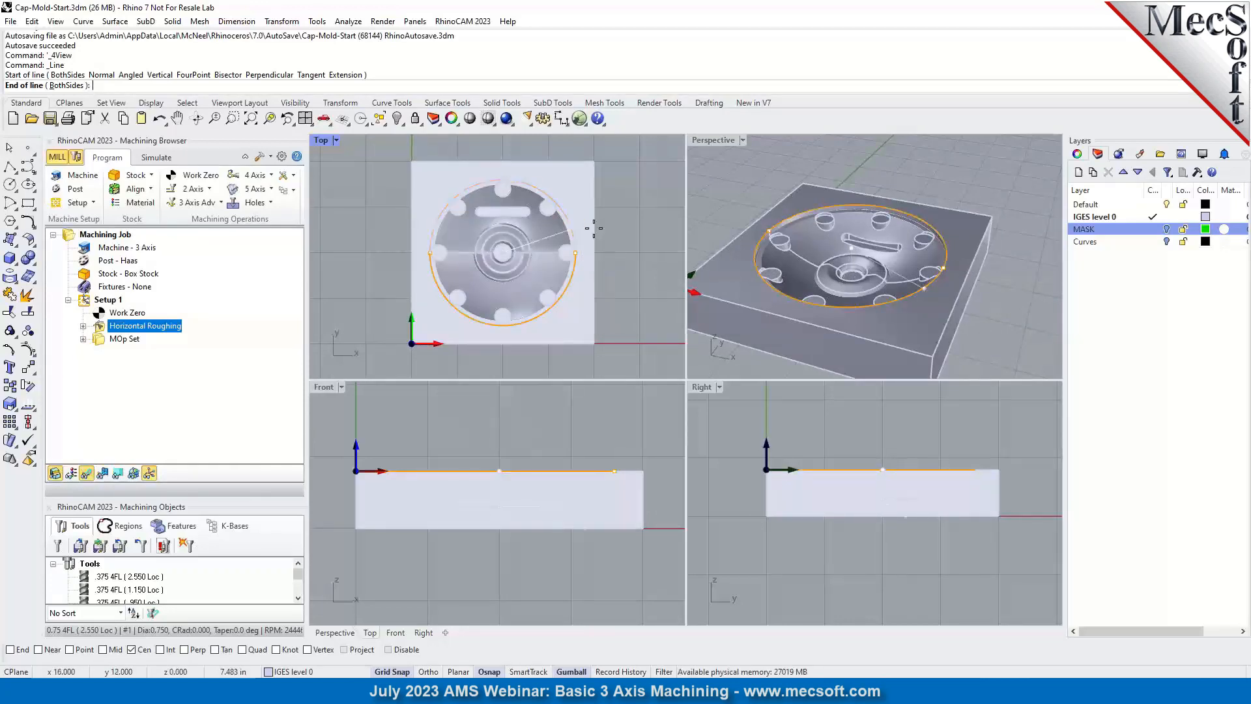
left_click(649, 198)
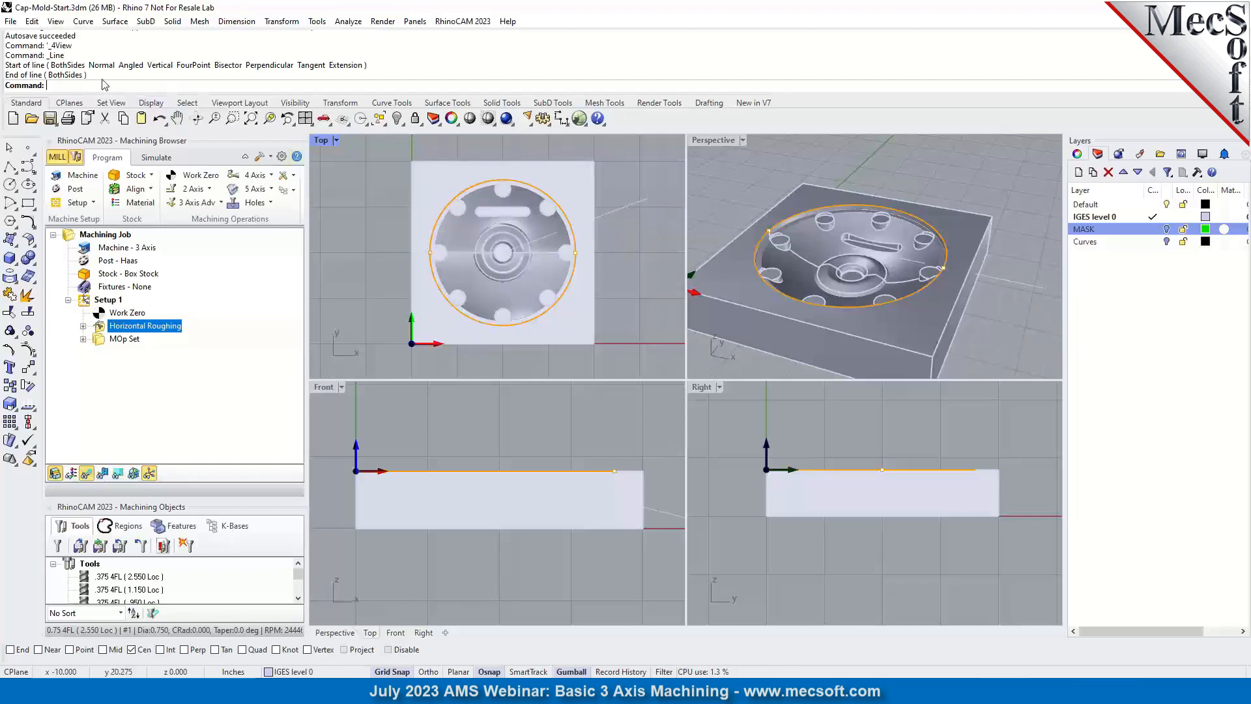
Extrude the line running from the cavity's centre past the block edge straight upward into a vertical surface.
left_click(116, 22)
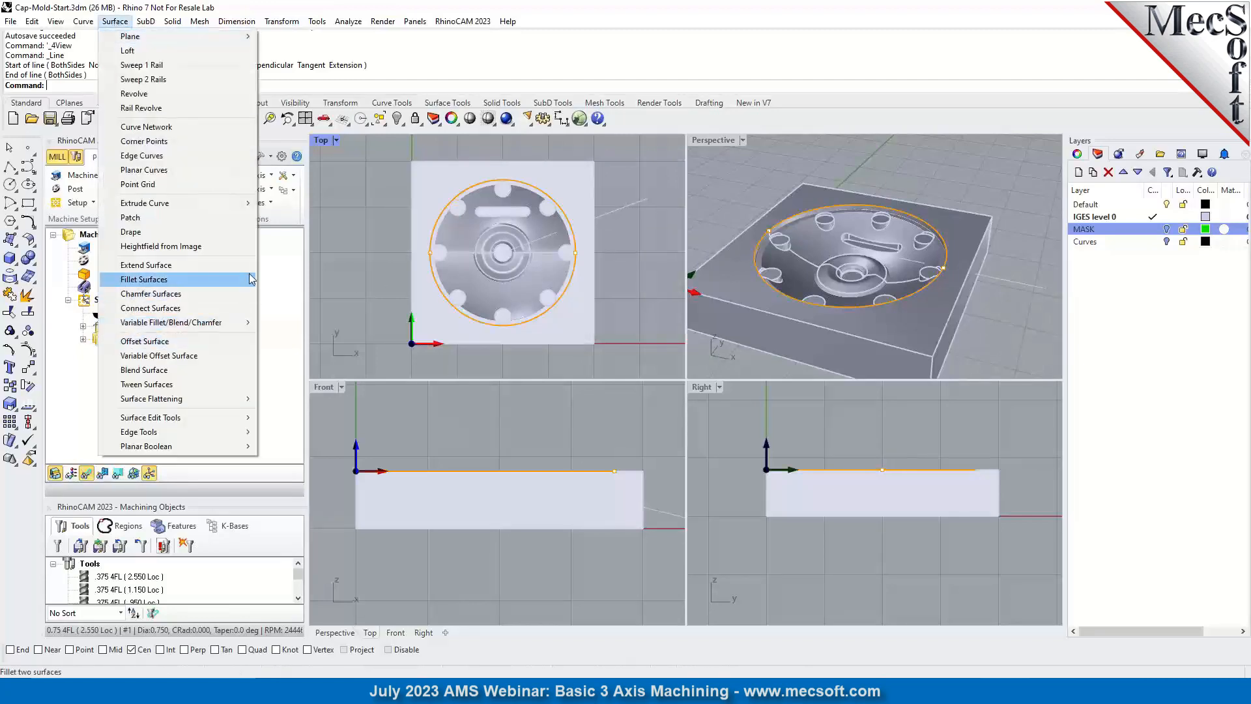
mouse_move(148, 206)
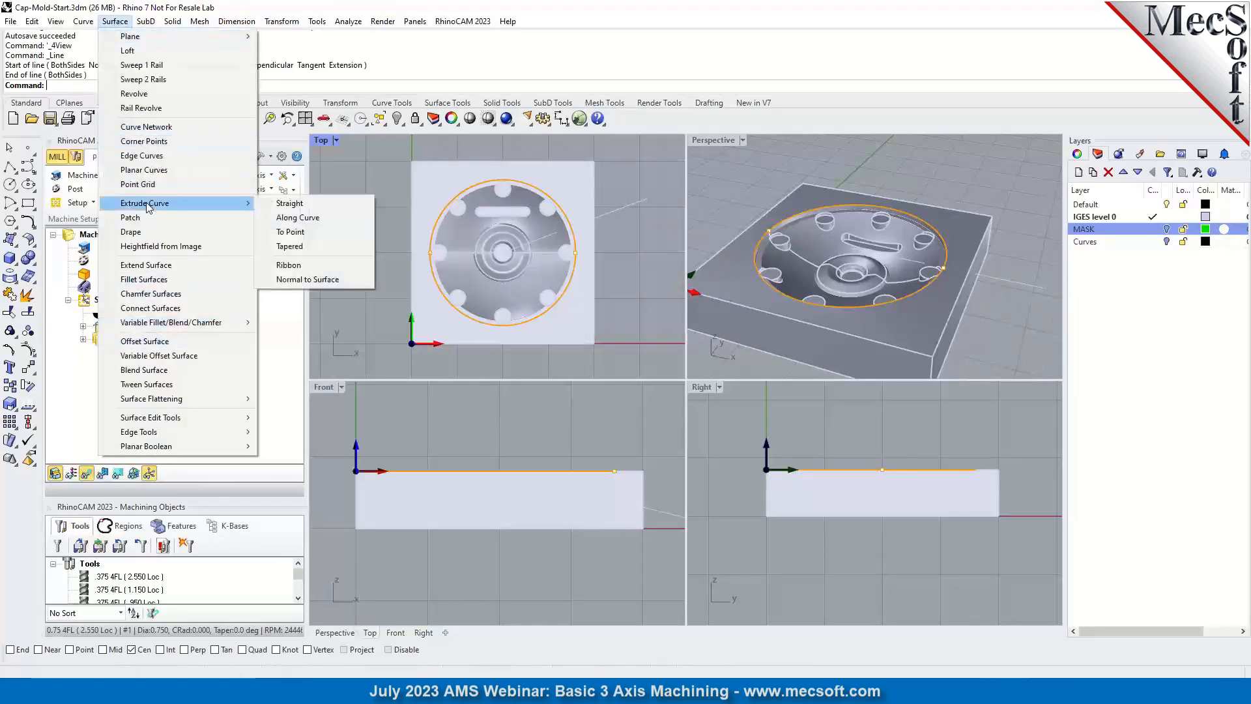
left_click(301, 202)
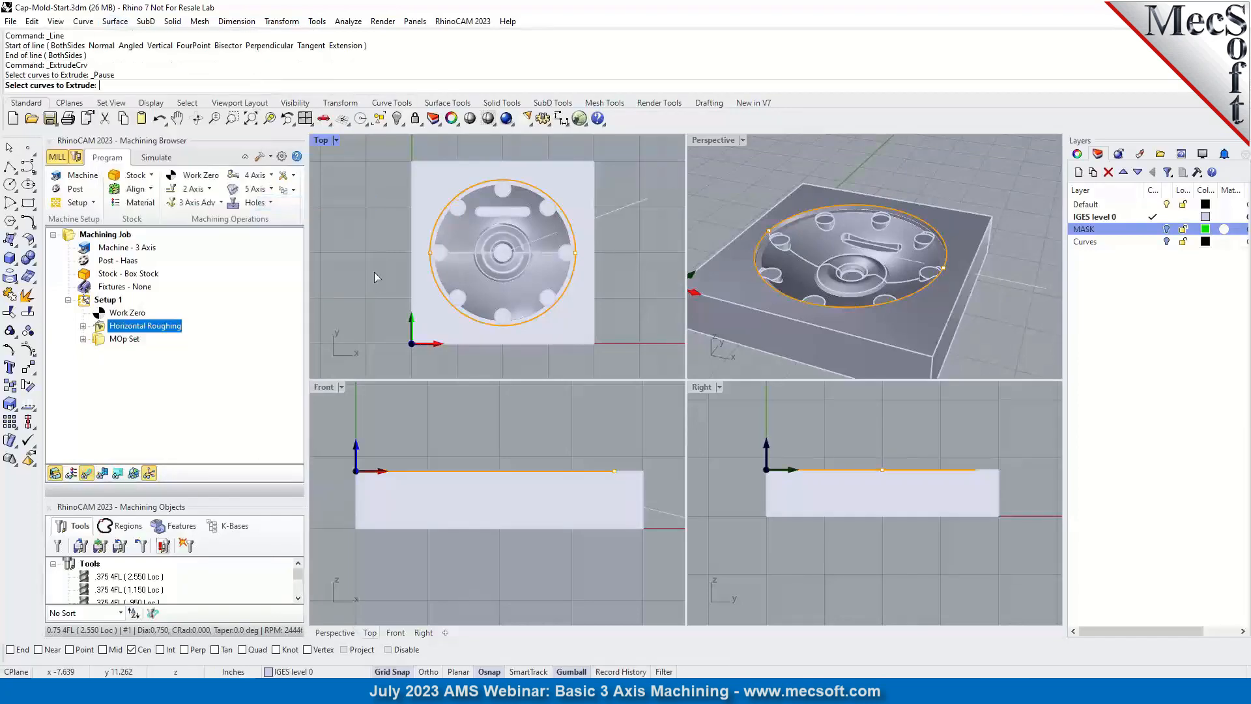
left_click(631, 206)
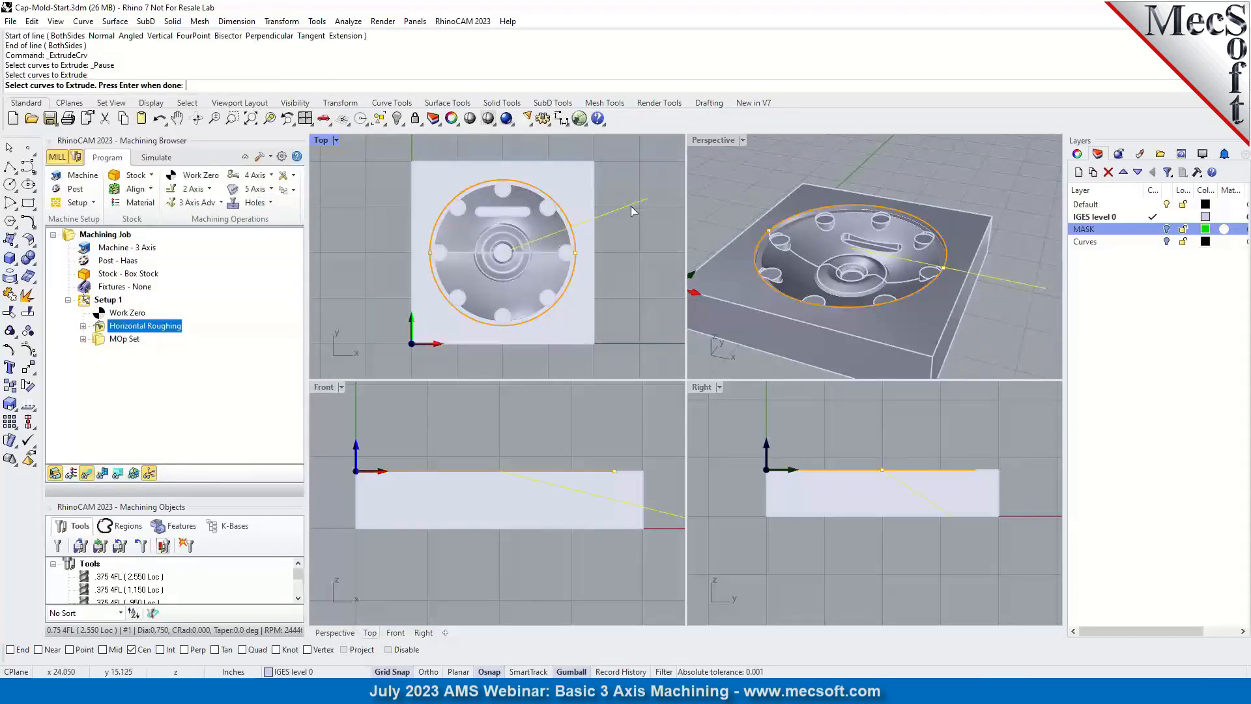
key("Return")
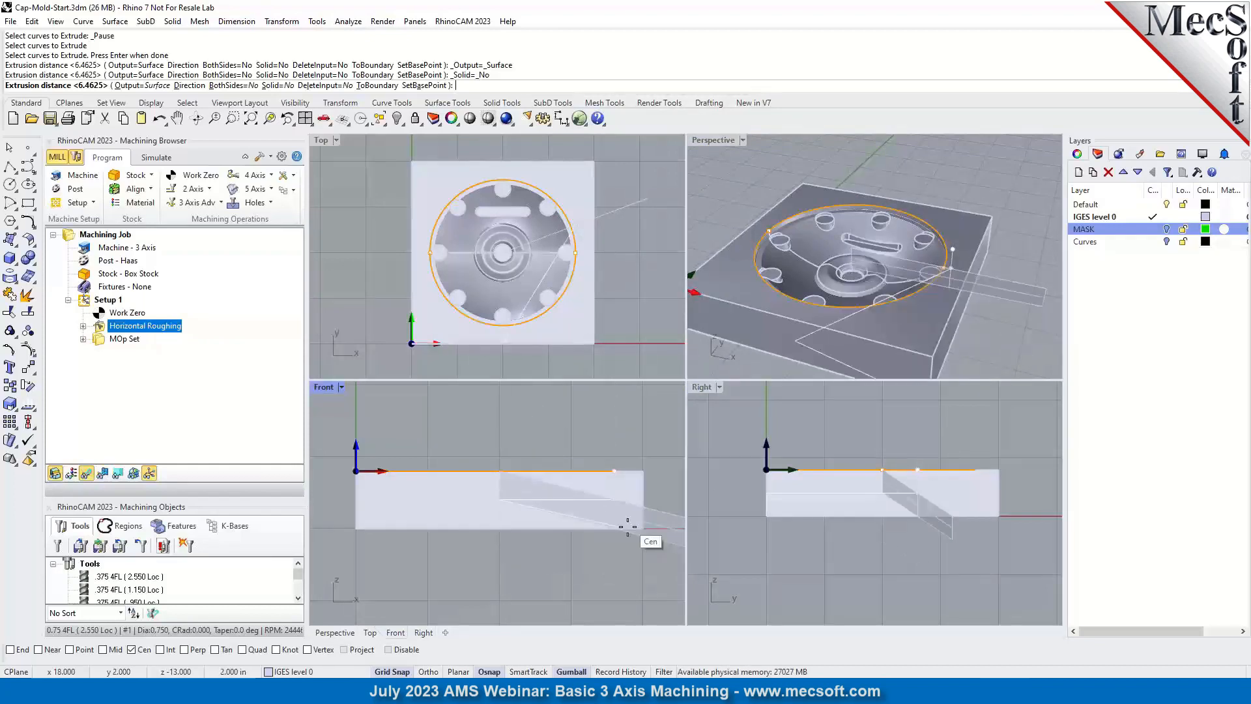
scroll(428, 546, "down", 6)
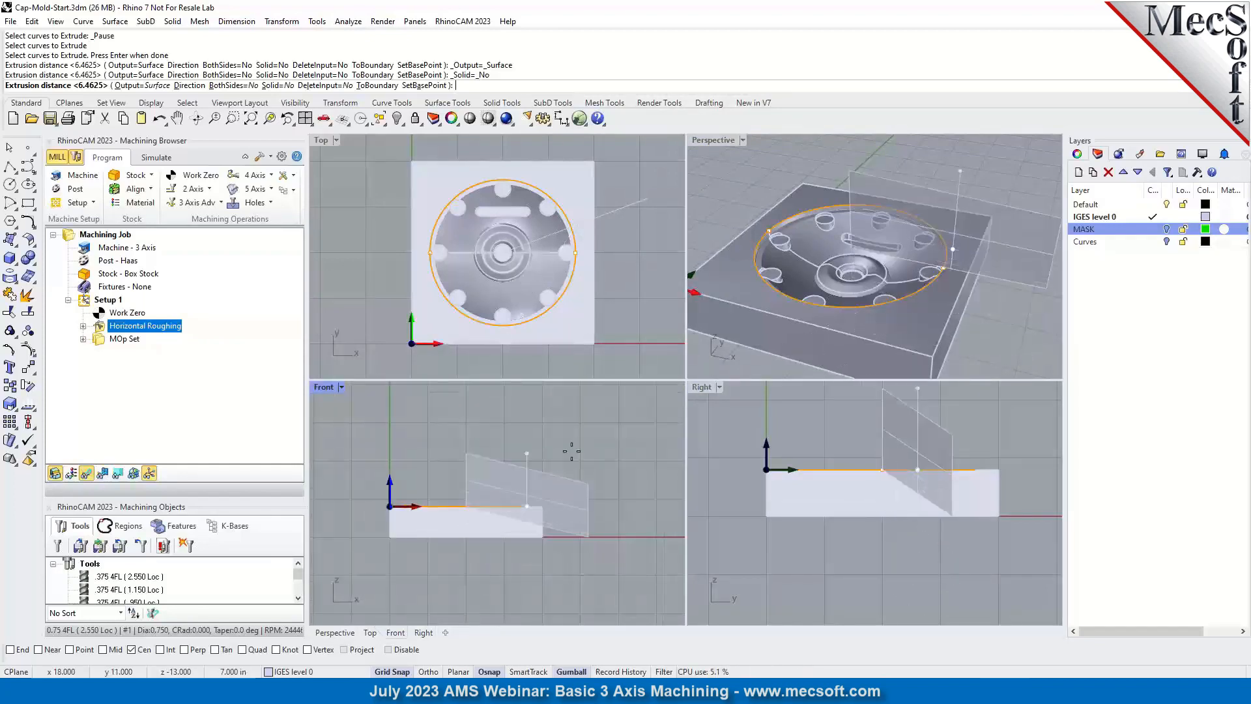
left_click(538, 431)
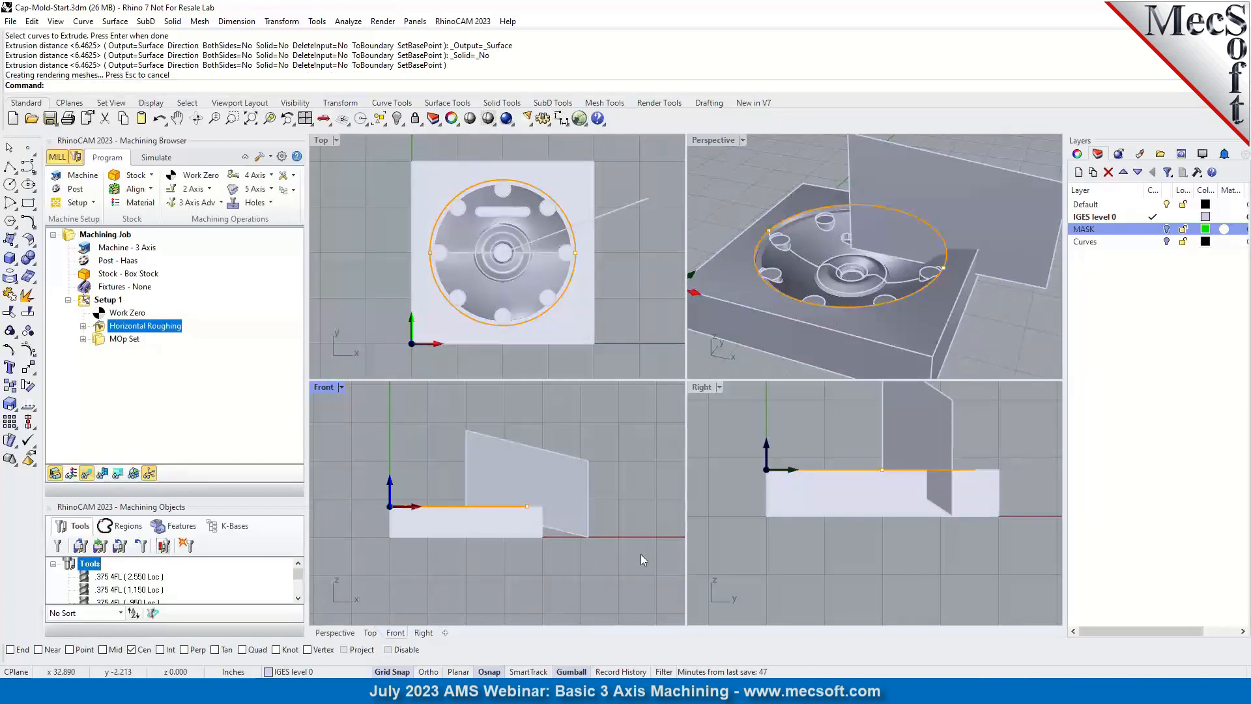
Move the extruded vertical surface down in the Front view until it cuts through the full height of the mold block.
left_click(562, 456)
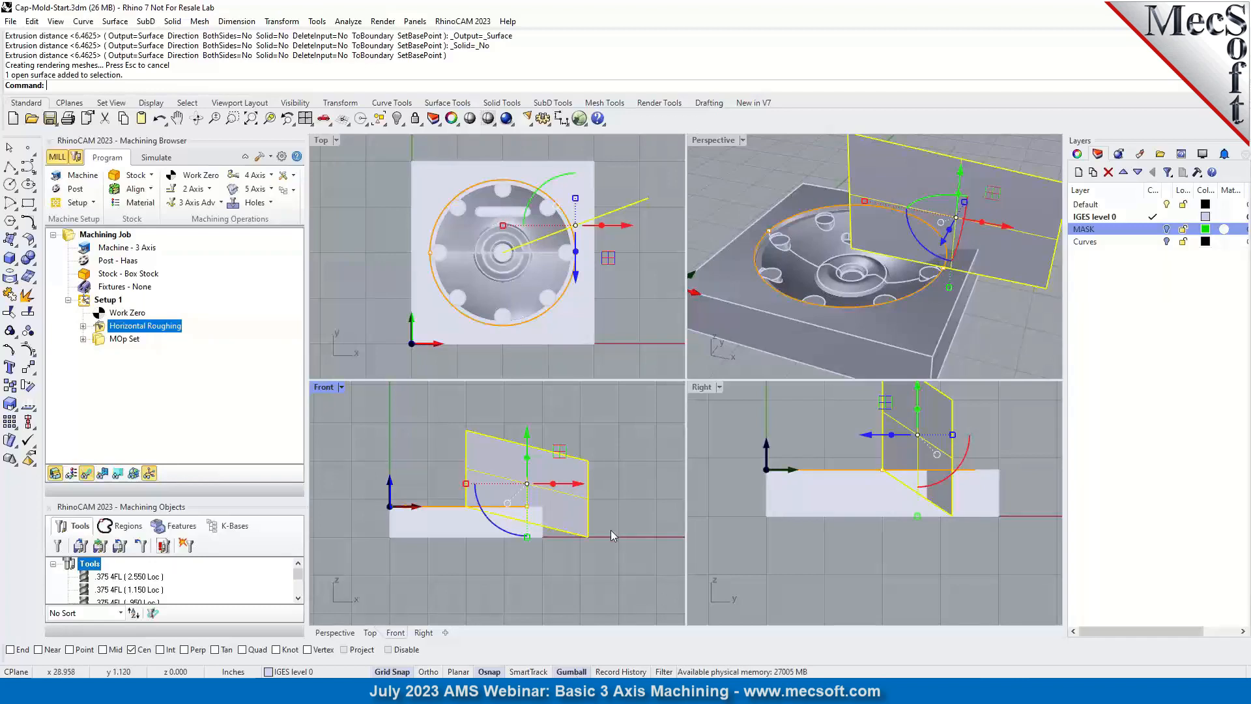
left_click_drag(529, 434, 547, 413)
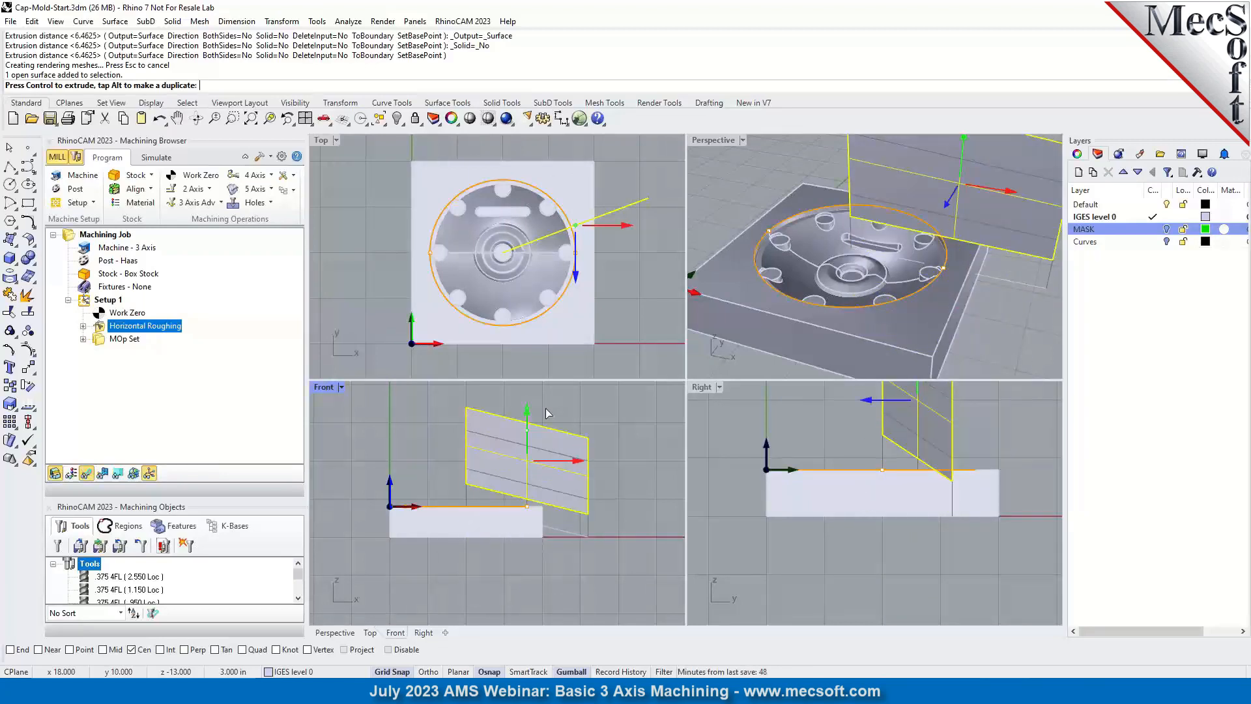
left_click_drag(547, 413, 548, 478)
left_click(622, 454)
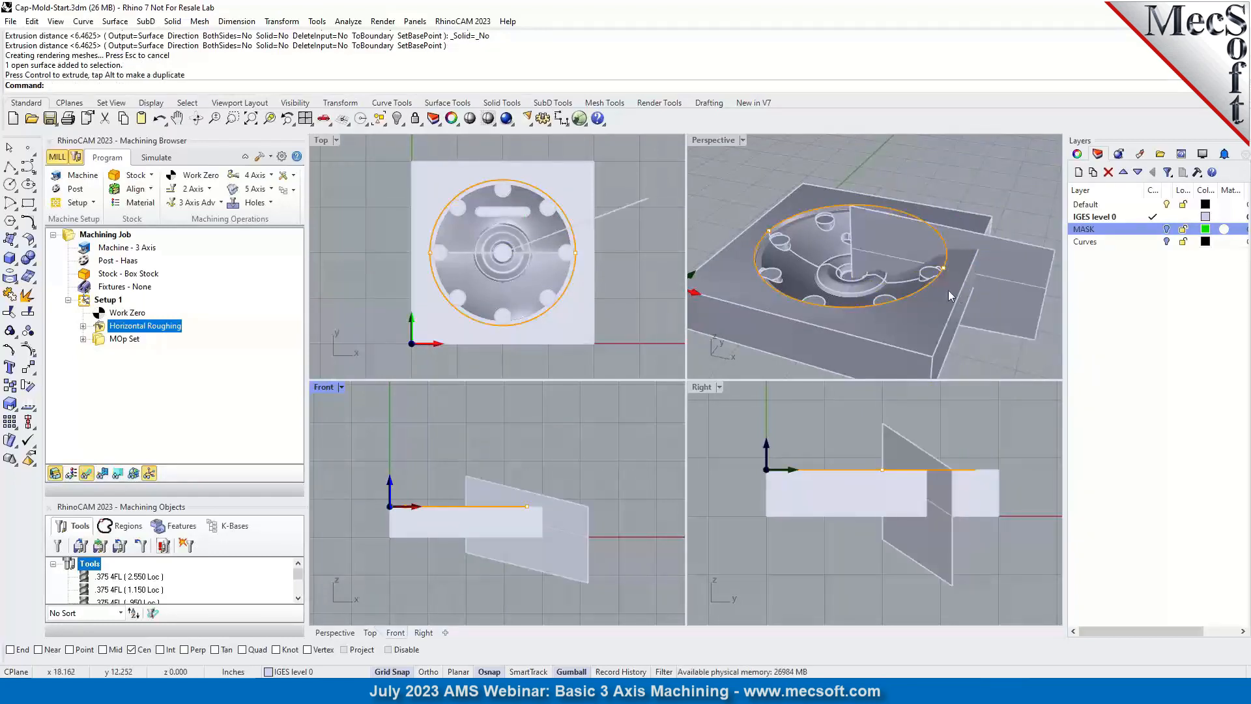
right_click_drag(957, 298, 954, 272)
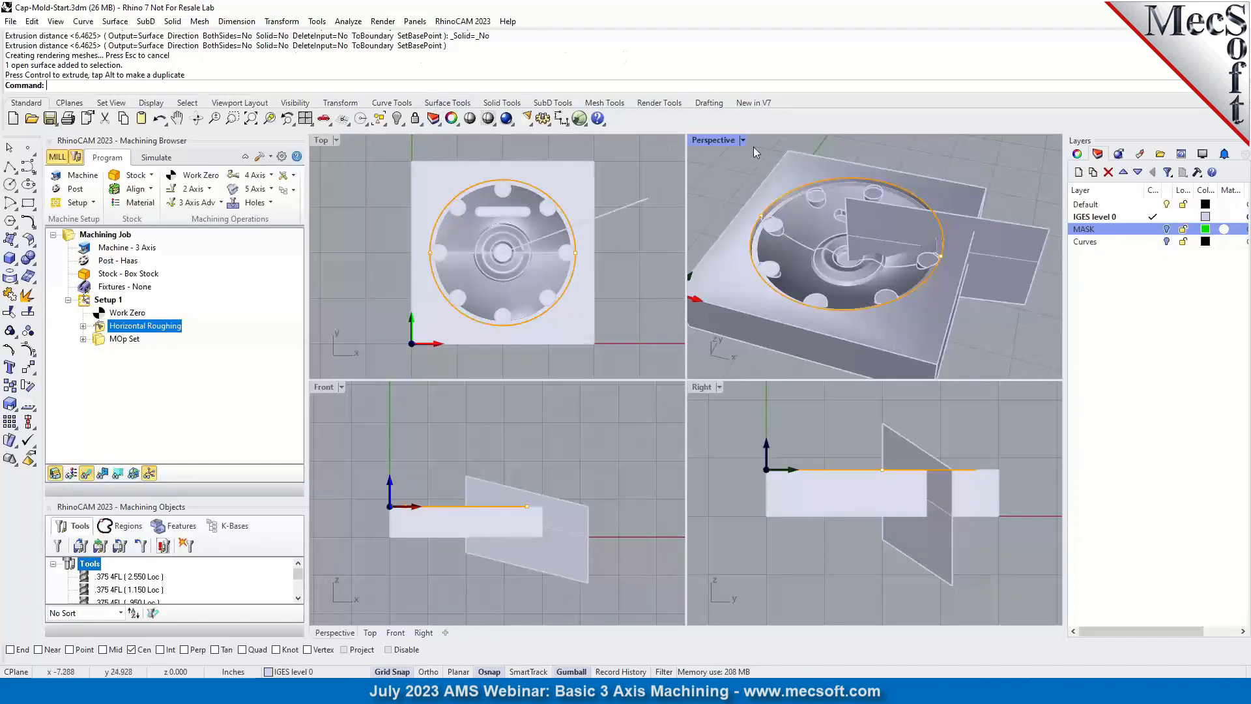
Create the intersection curve between the vertical surface and the mold block.
left_click(84, 22)
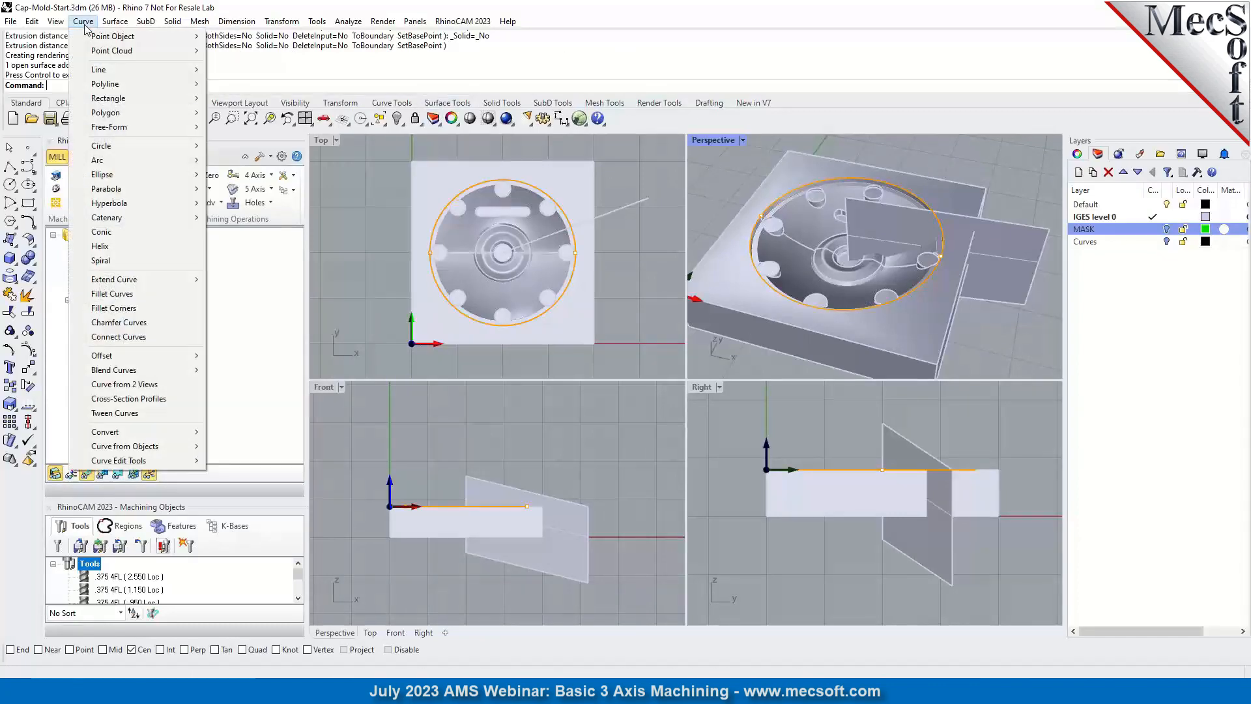
mouse_move(120, 447)
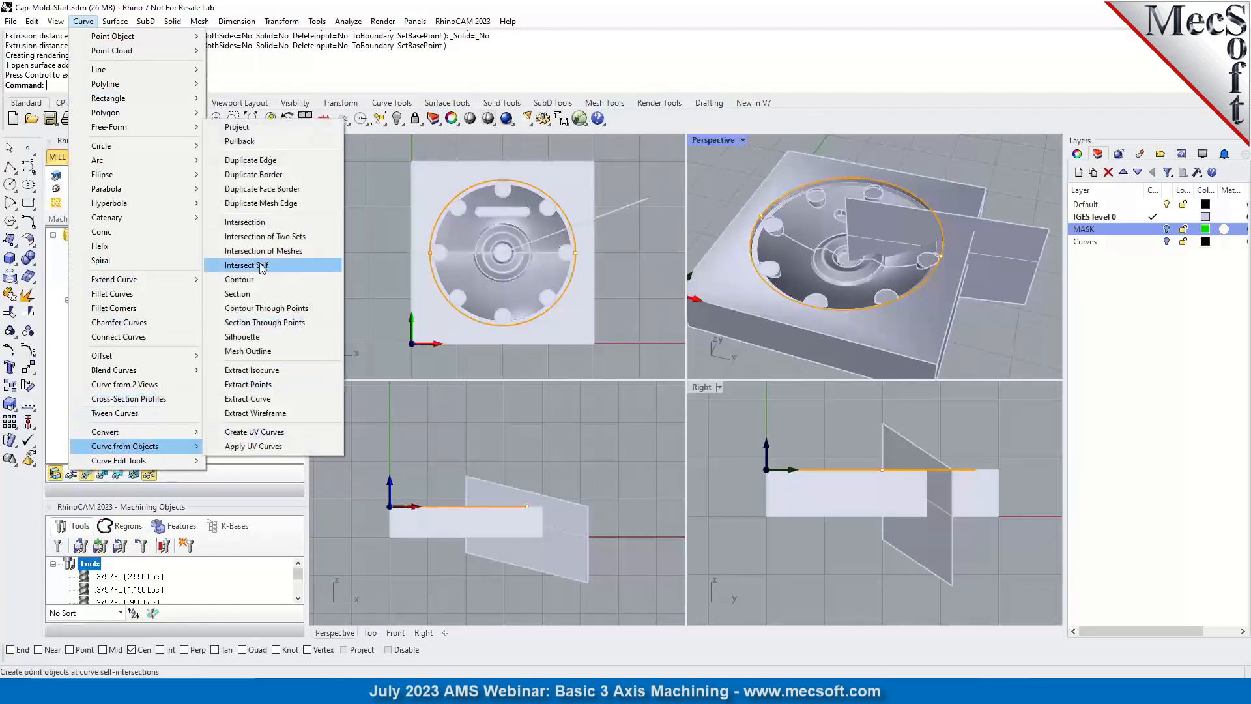
left_click(268, 224)
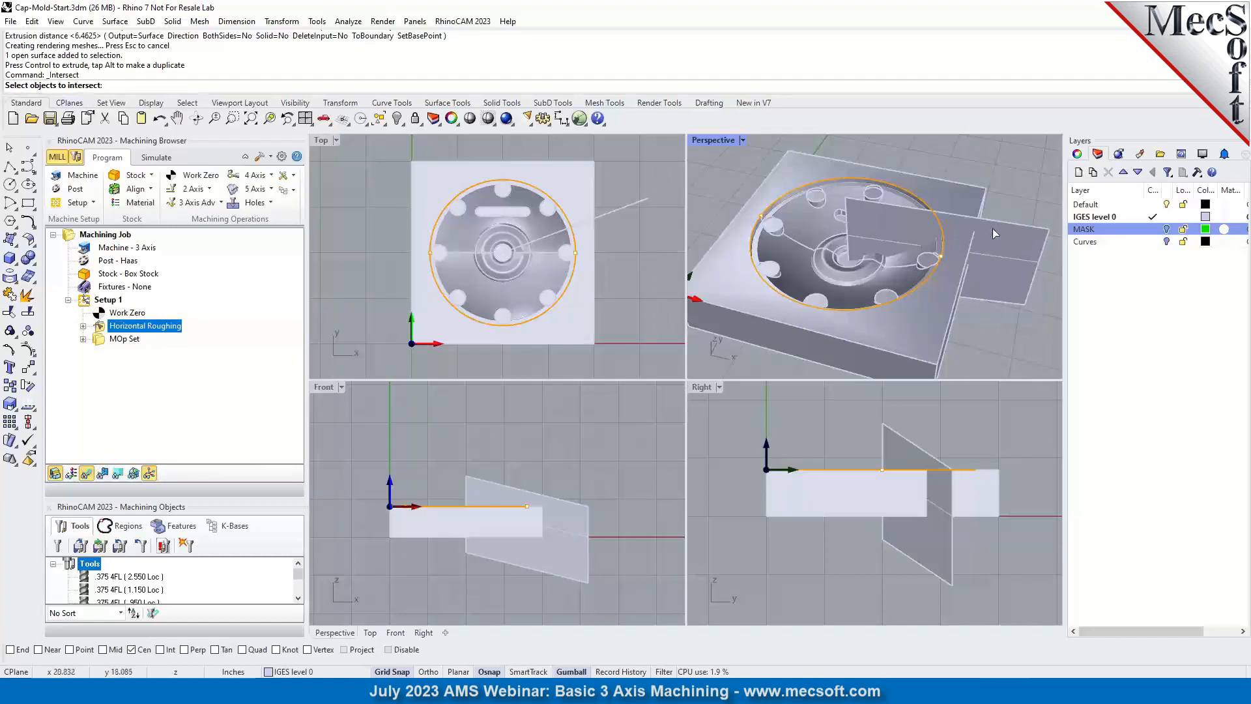
left_click(931, 220)
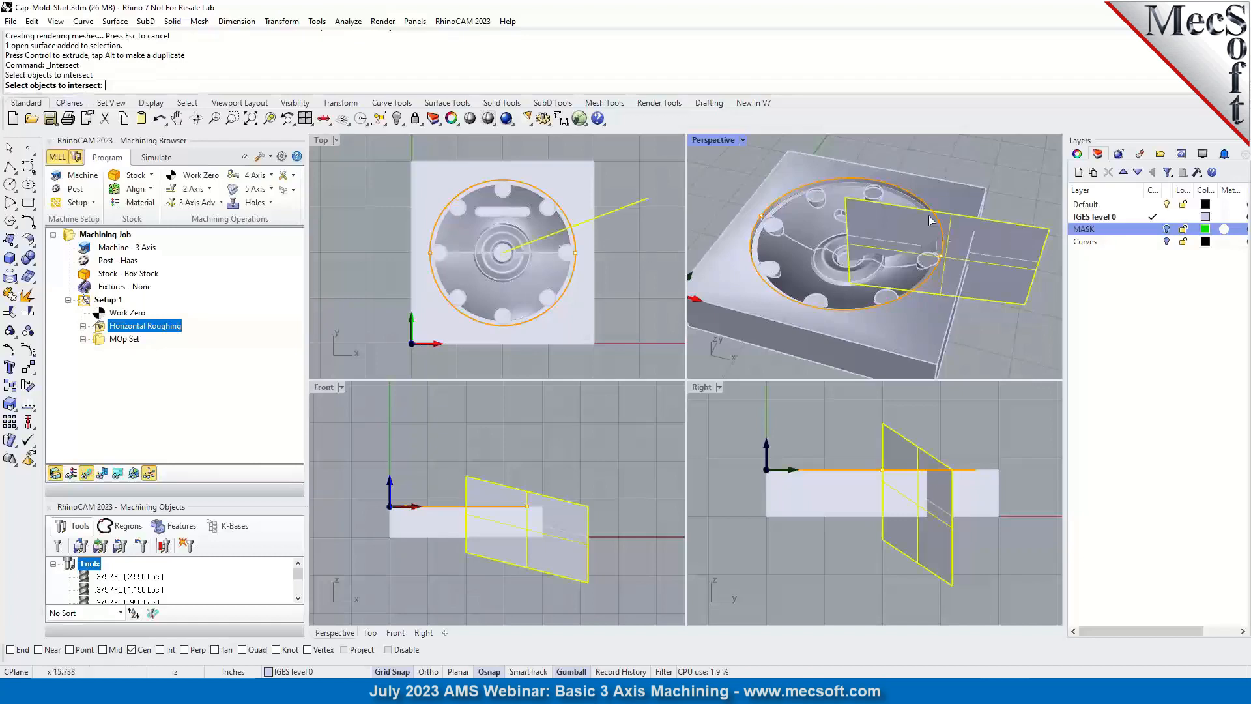
left_click(968, 190)
key("Return")
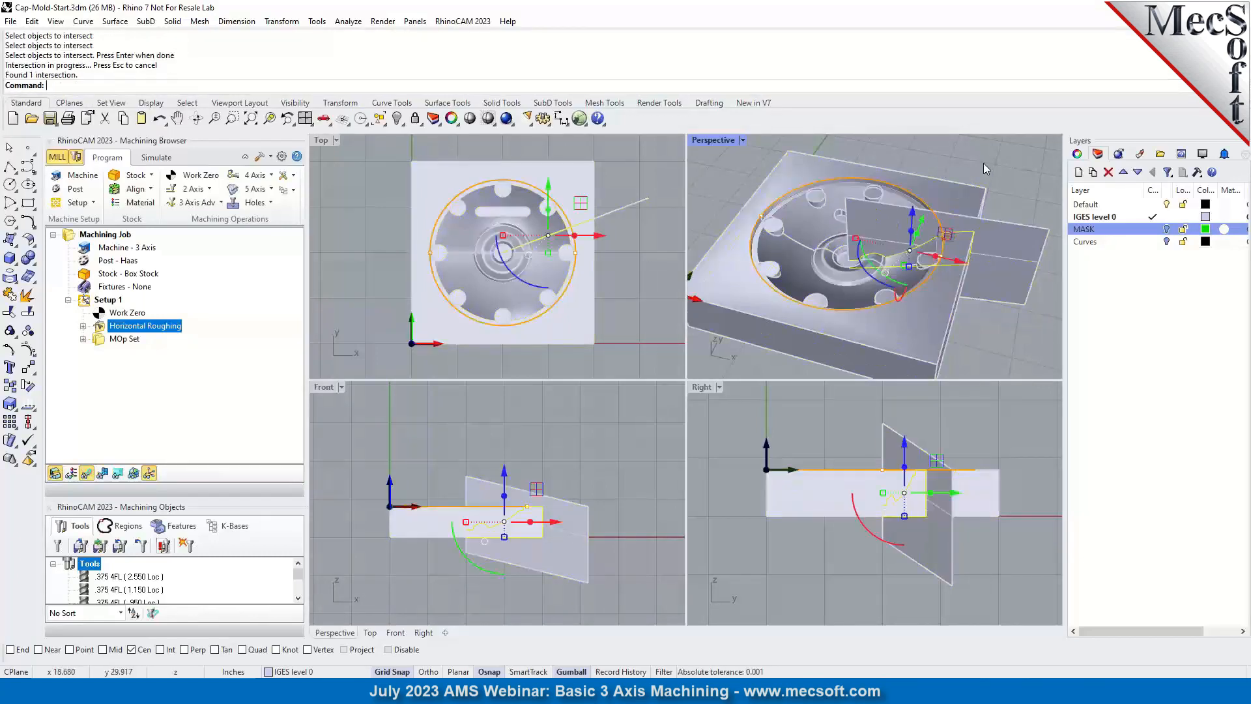
Run Join on the section curve through the cavity and clear the selection.
scroll(913, 256, "up", 4)
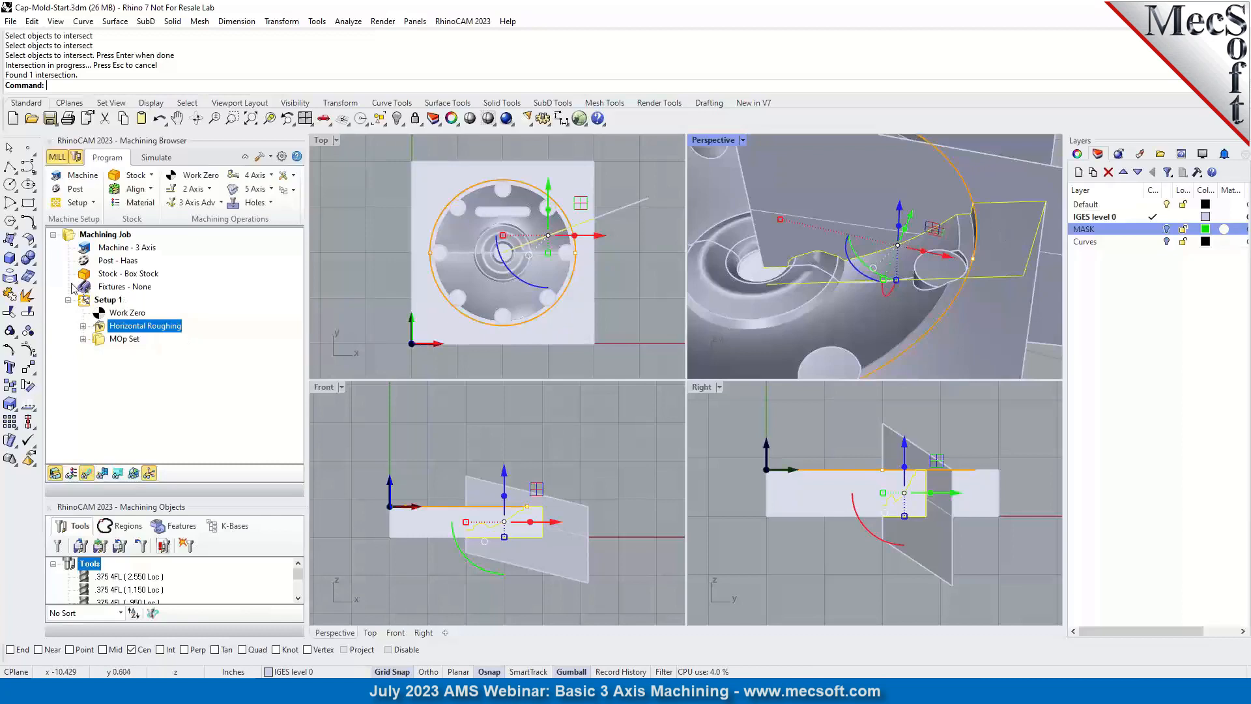
left_click(11, 296)
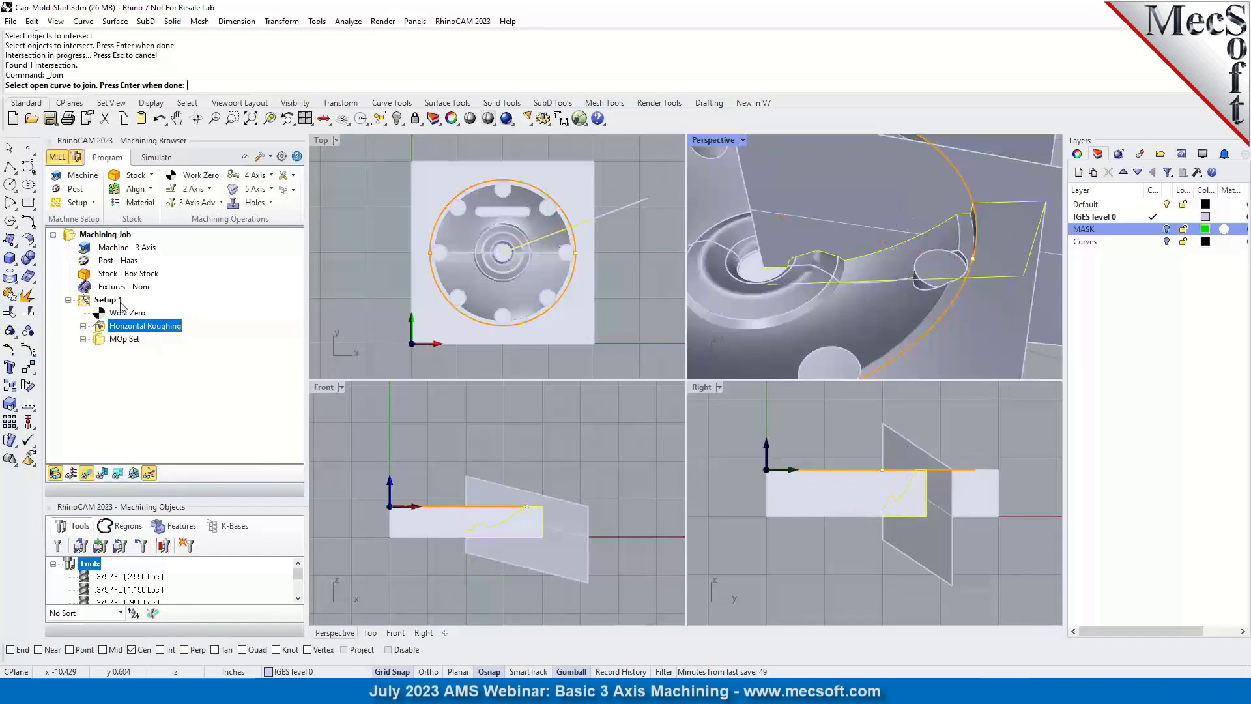
right_click(760, 284)
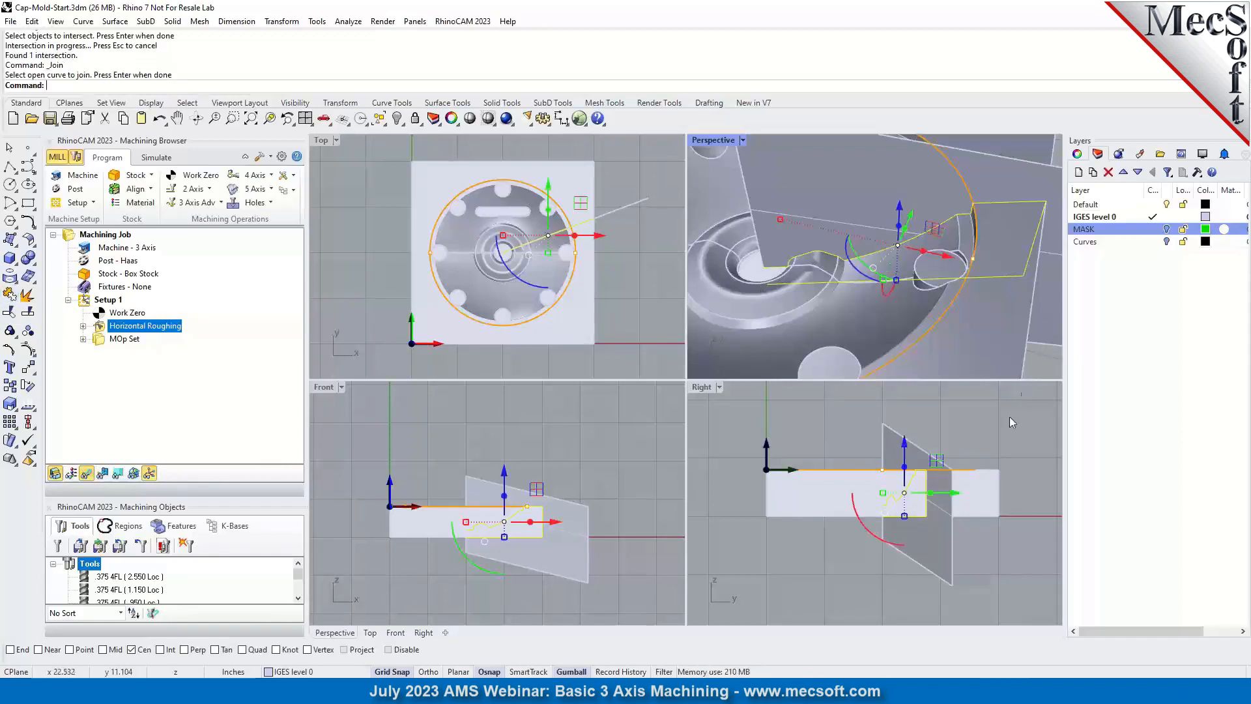
left_click(995, 434)
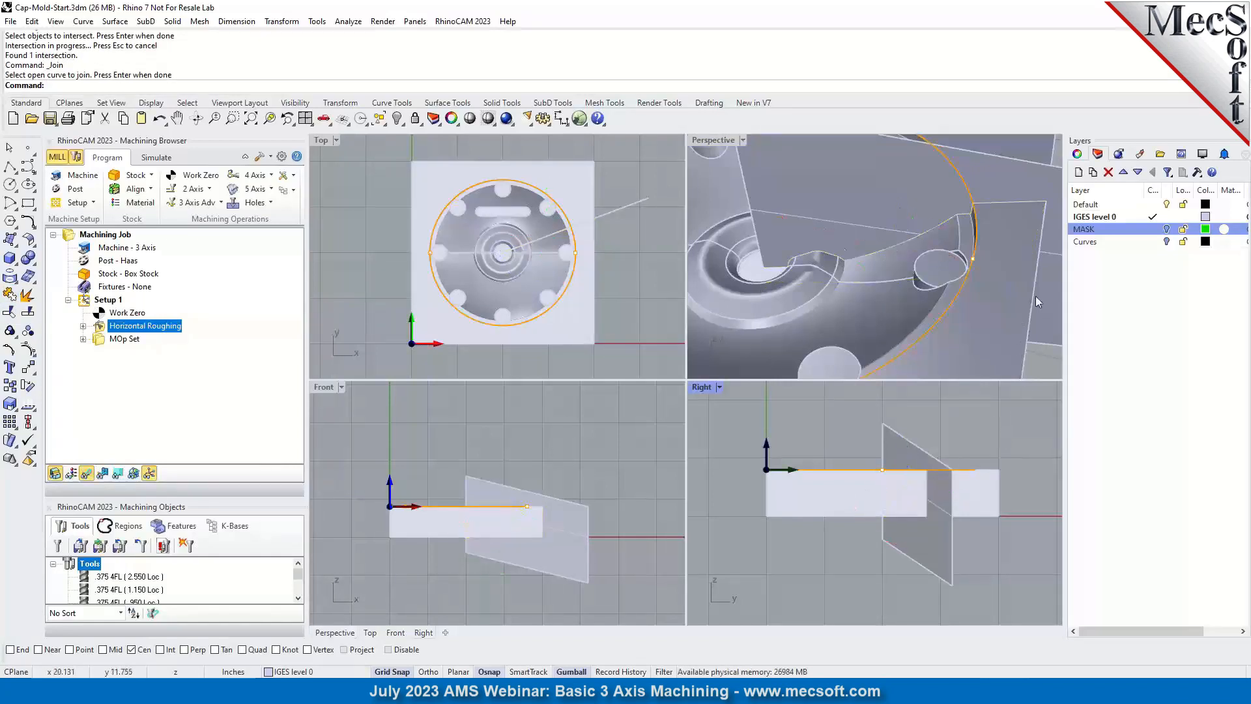
Put the vertical cutting surface on a new layer named MASK2 and turn that layer off.
scroll(909, 267, "down", 3)
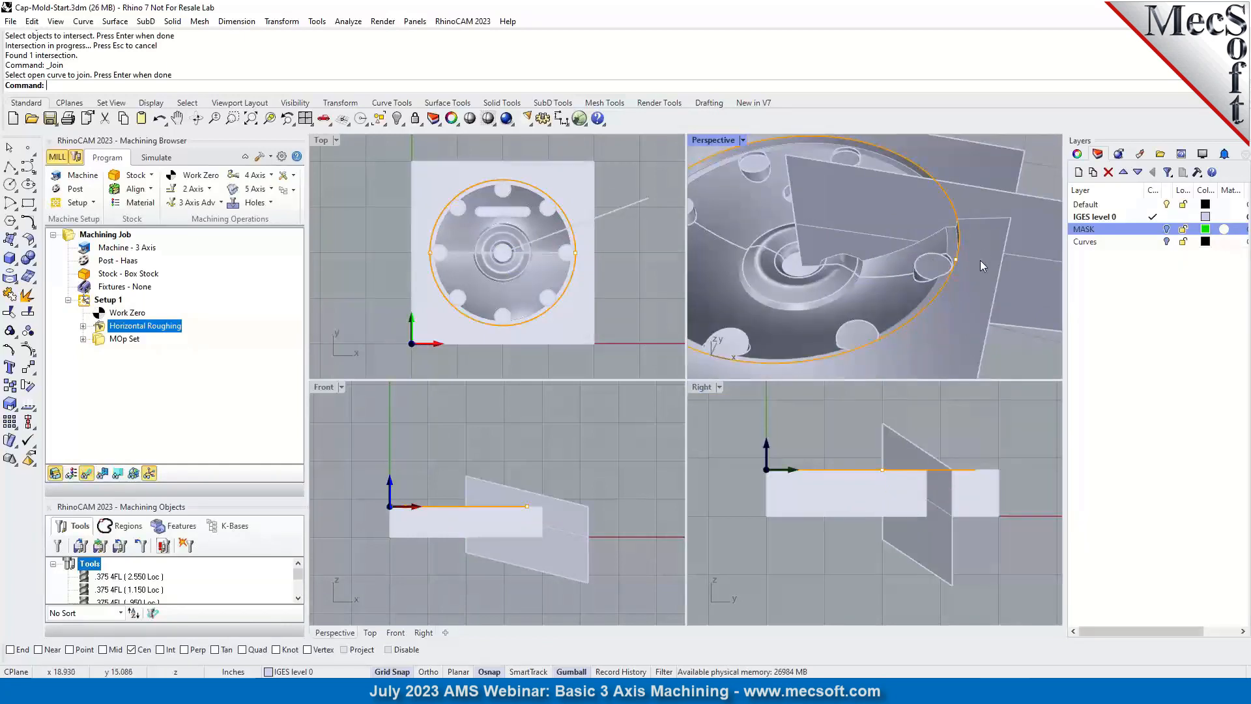
left_click(819, 203)
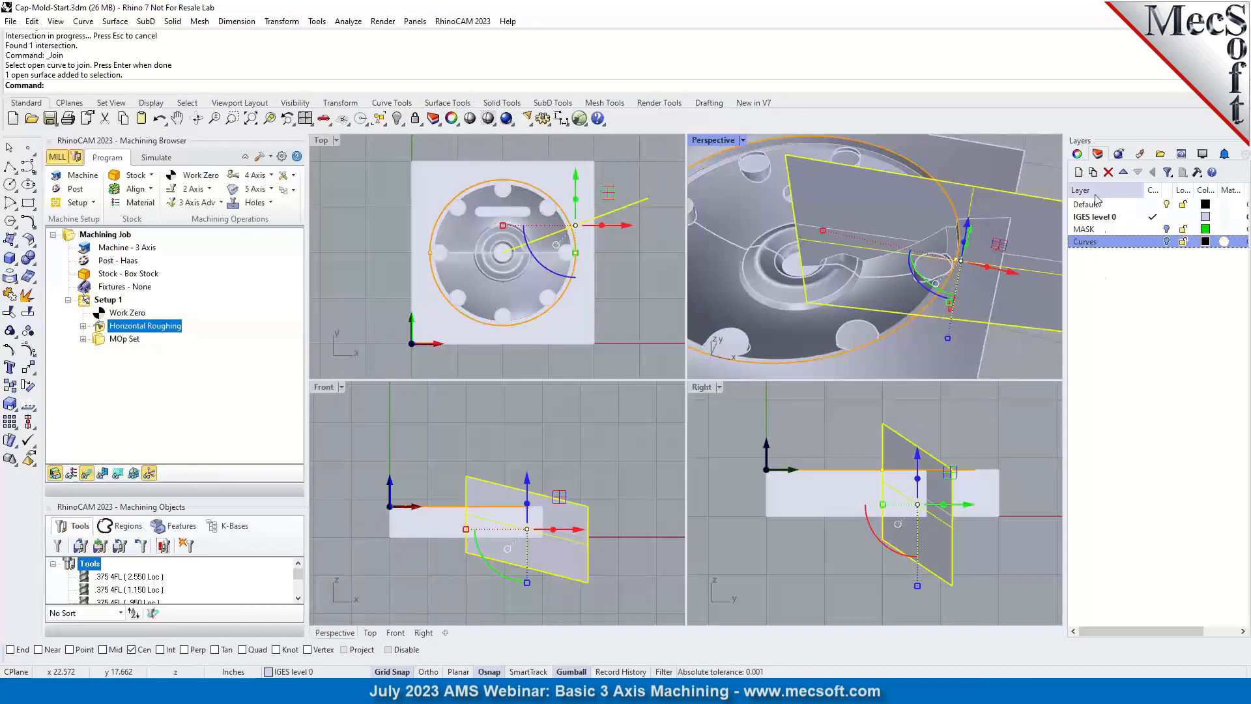
left_click(1079, 172)
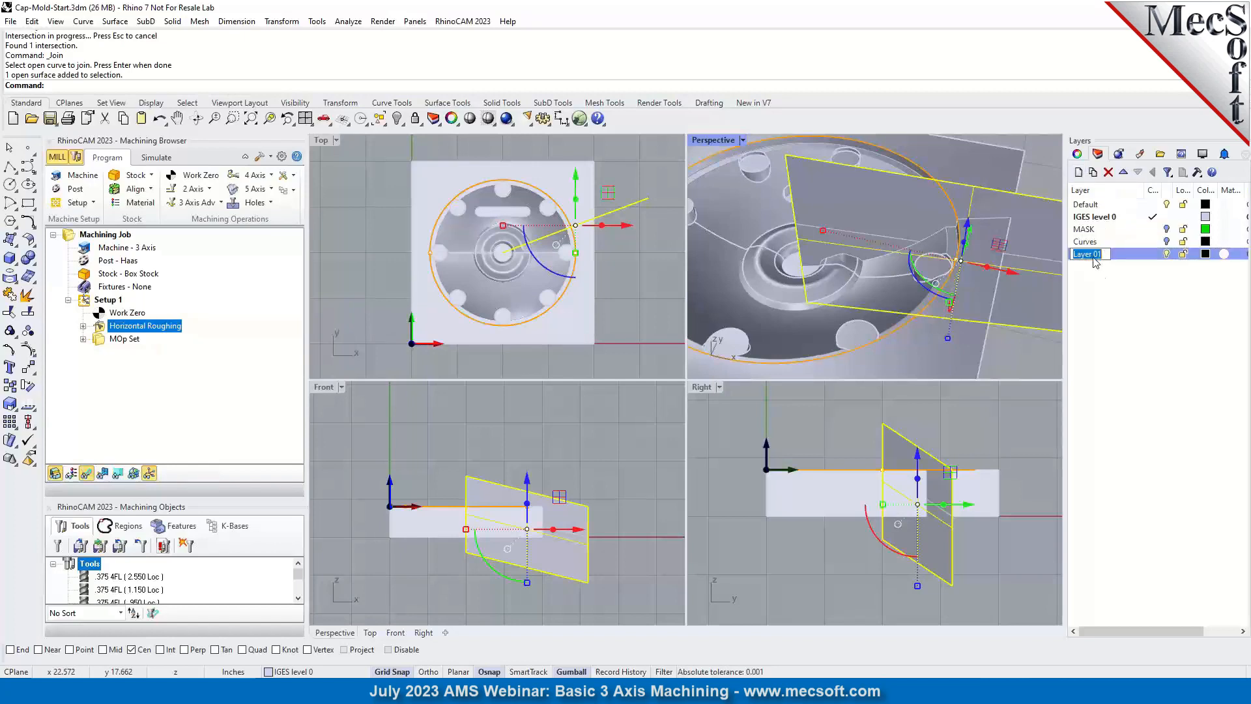
type("MASK2")
key("Return")
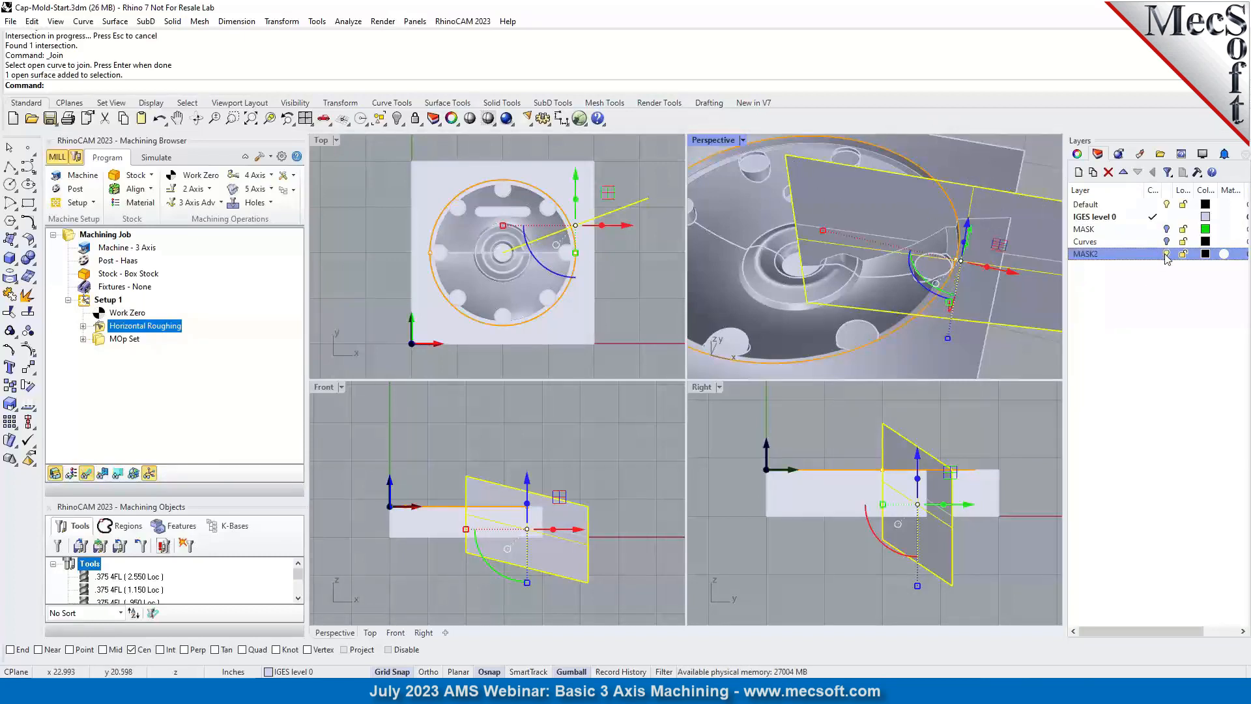
right_click(1092, 258)
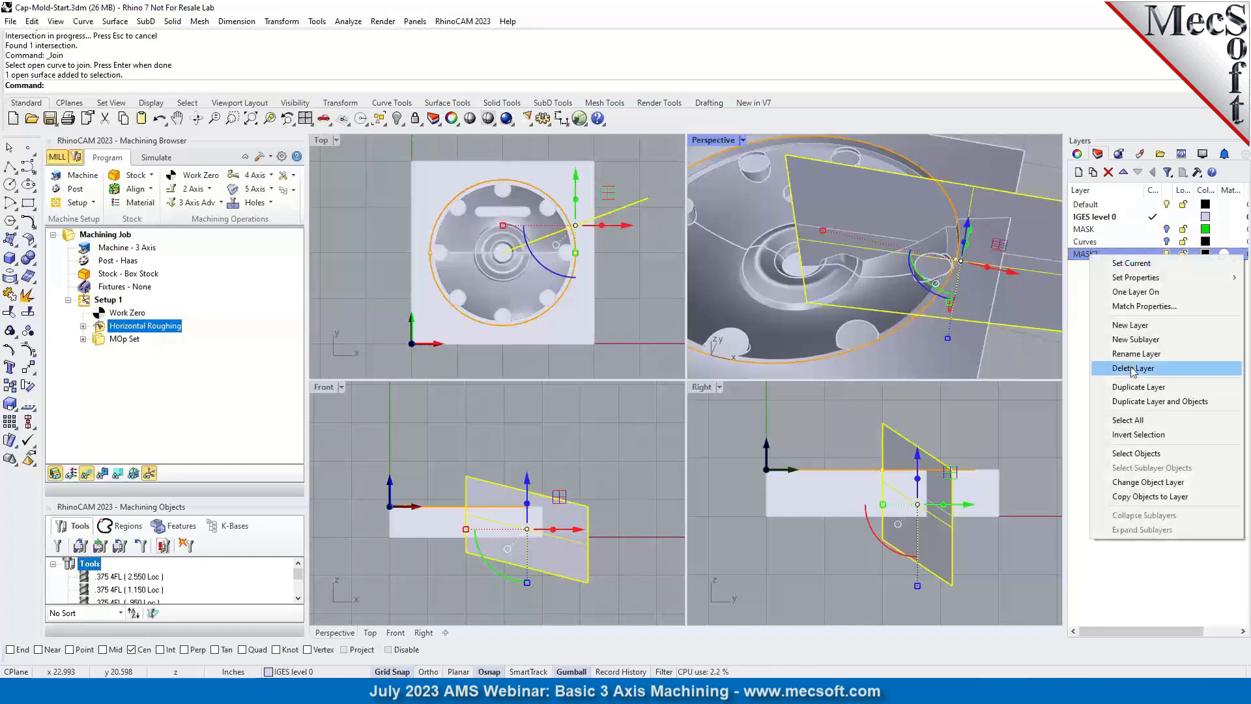
left_click(1158, 486)
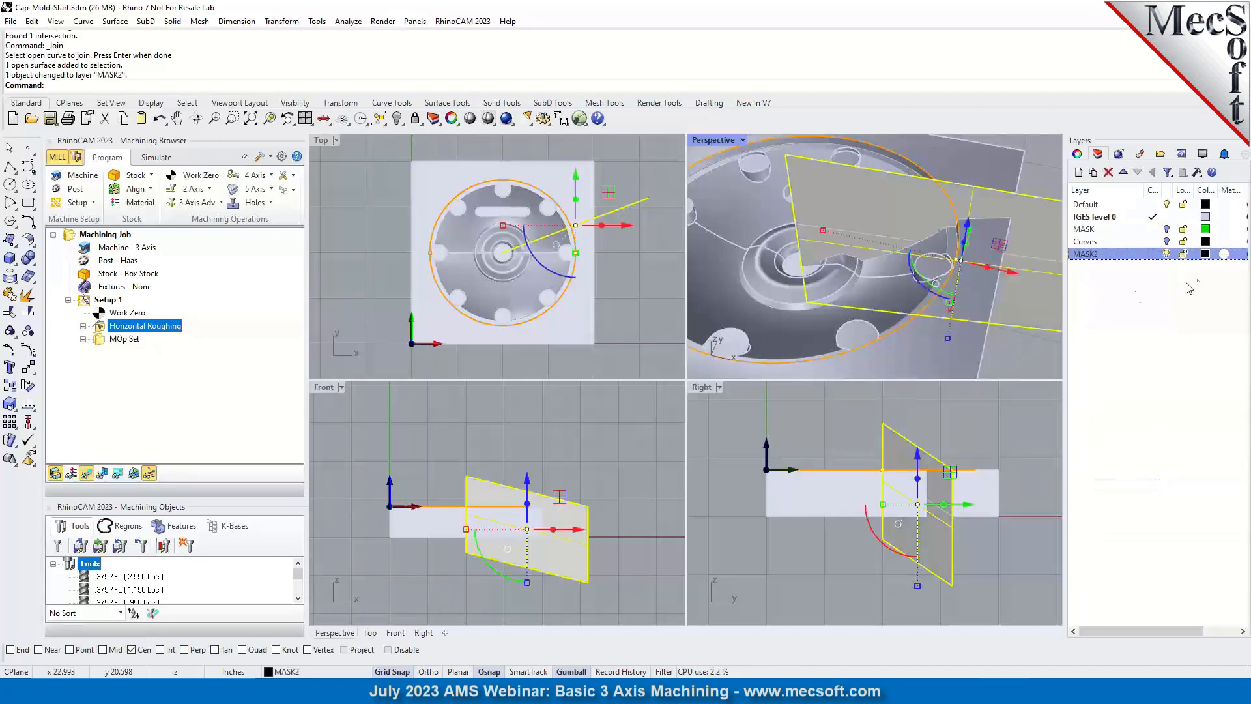
left_click(1167, 254)
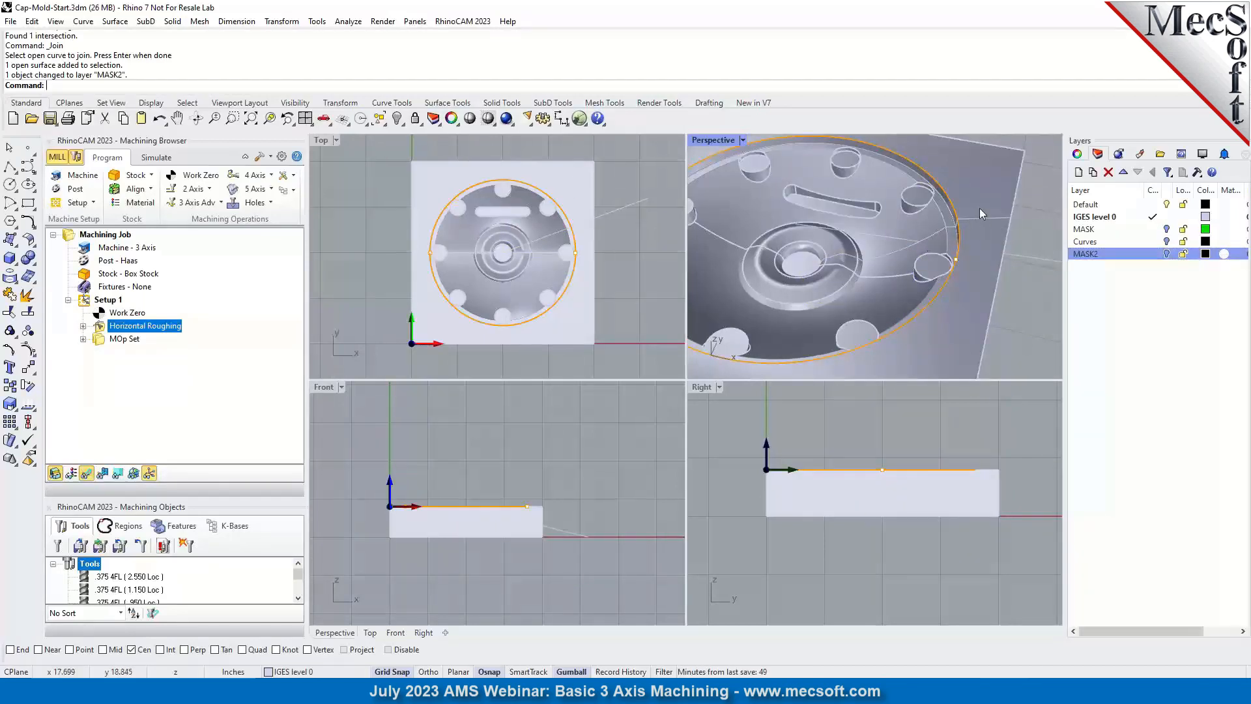
Select the section curve across the cavity to inspect its profile, then clear the selection.
scroll(982, 214, "up", 3)
left_click(973, 224)
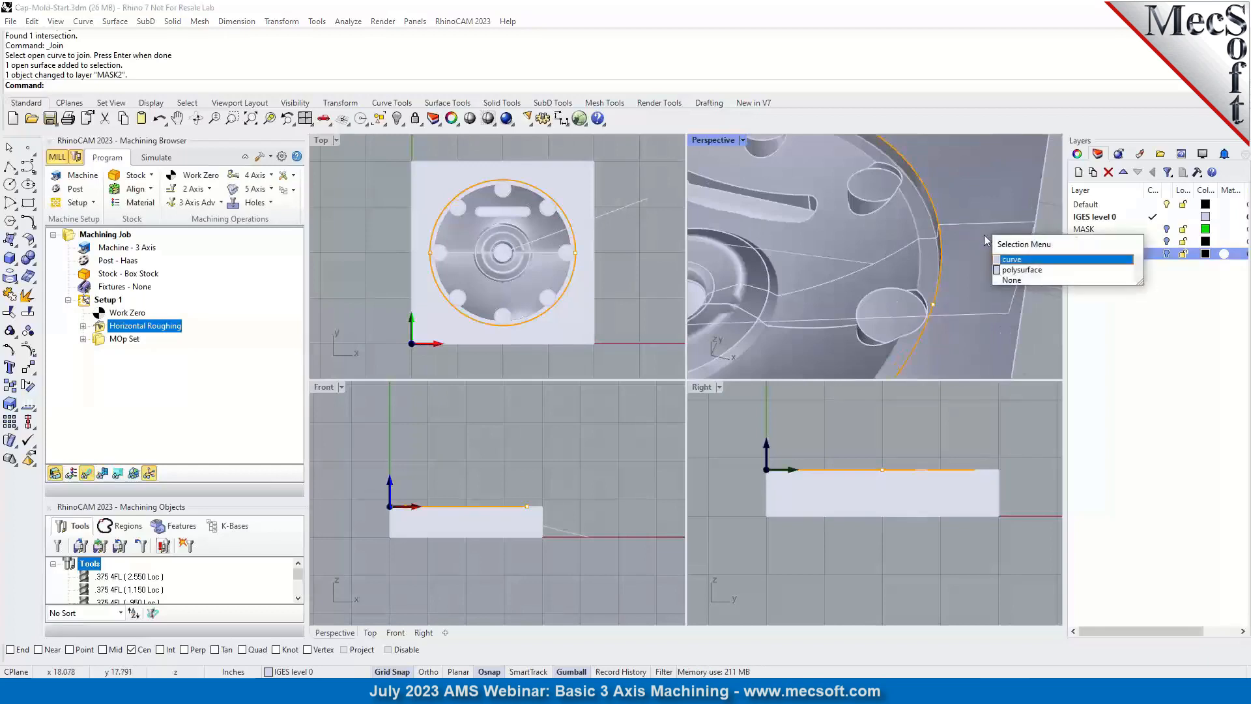
left_click(1014, 264)
scroll(913, 267, "down", 5)
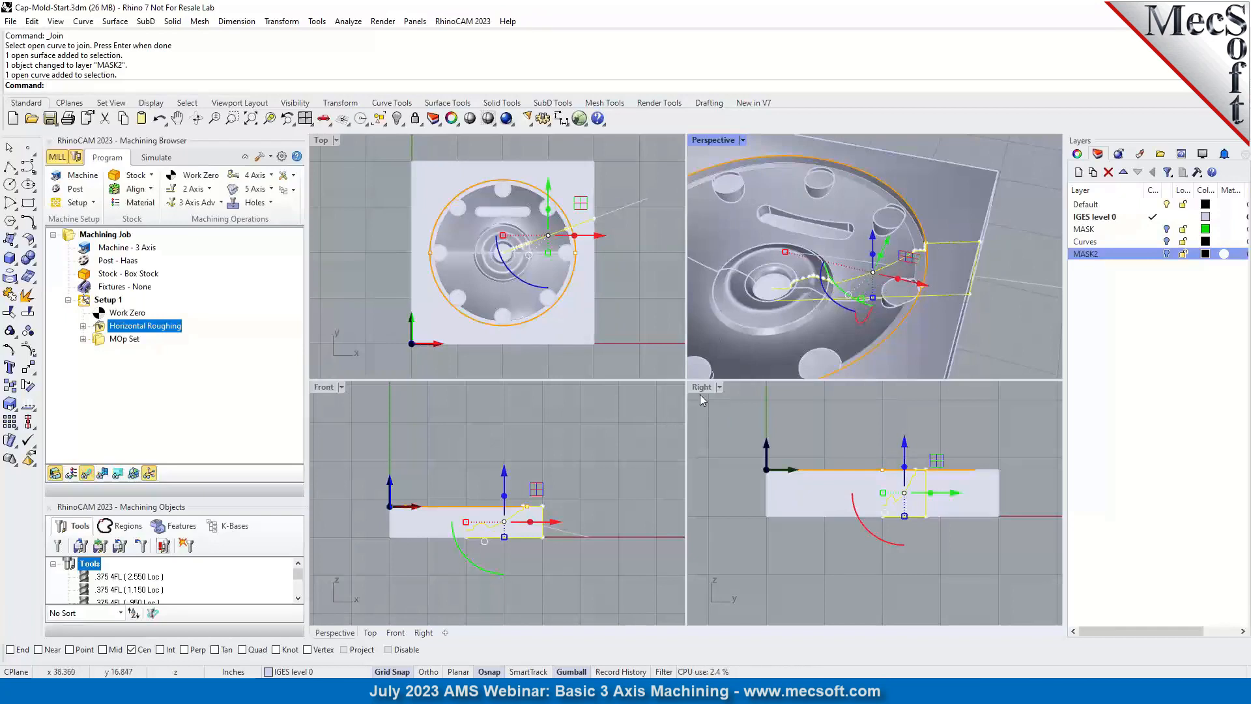
left_click(1008, 253)
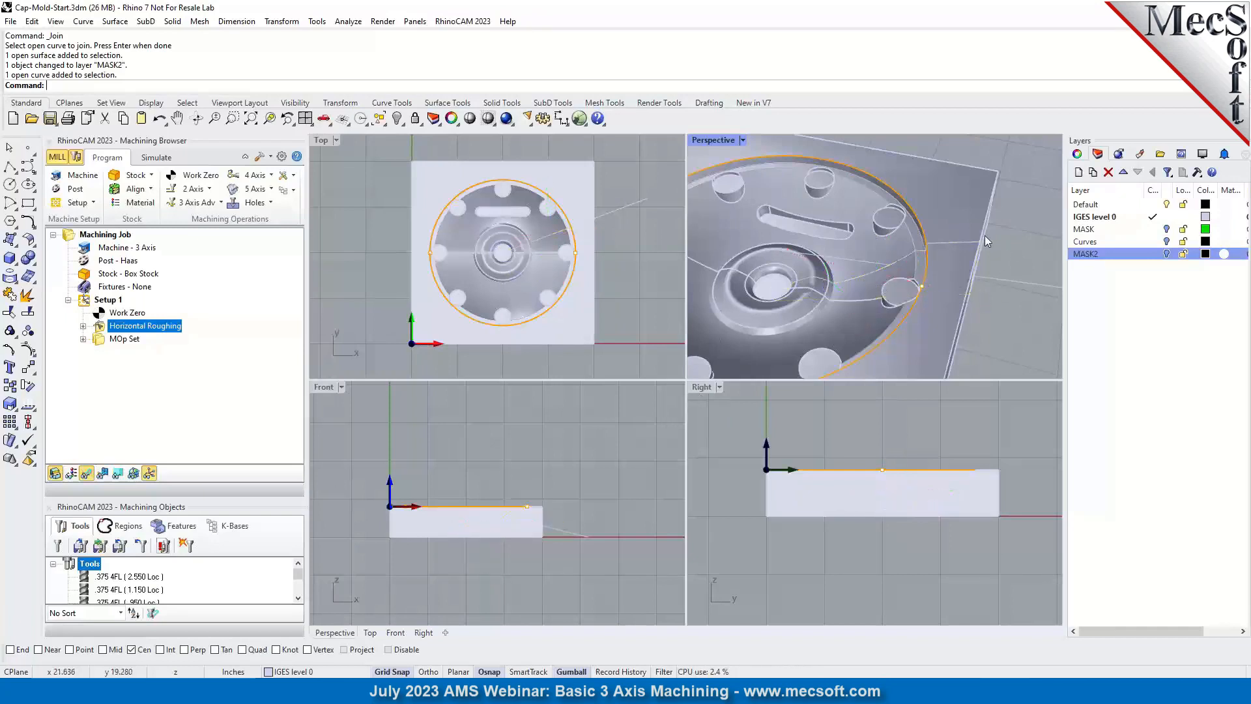
Hide the mold block and explode the section curve into separate segments.
left_click(1169, 206)
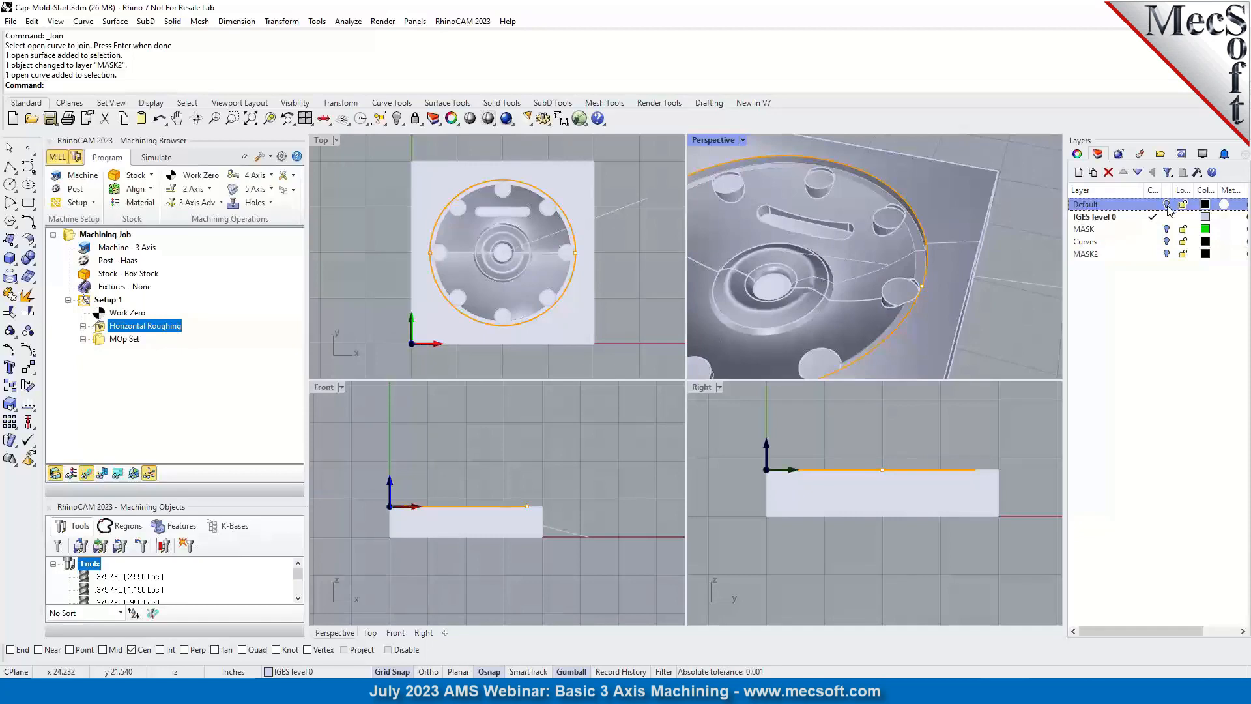
left_click(975, 192)
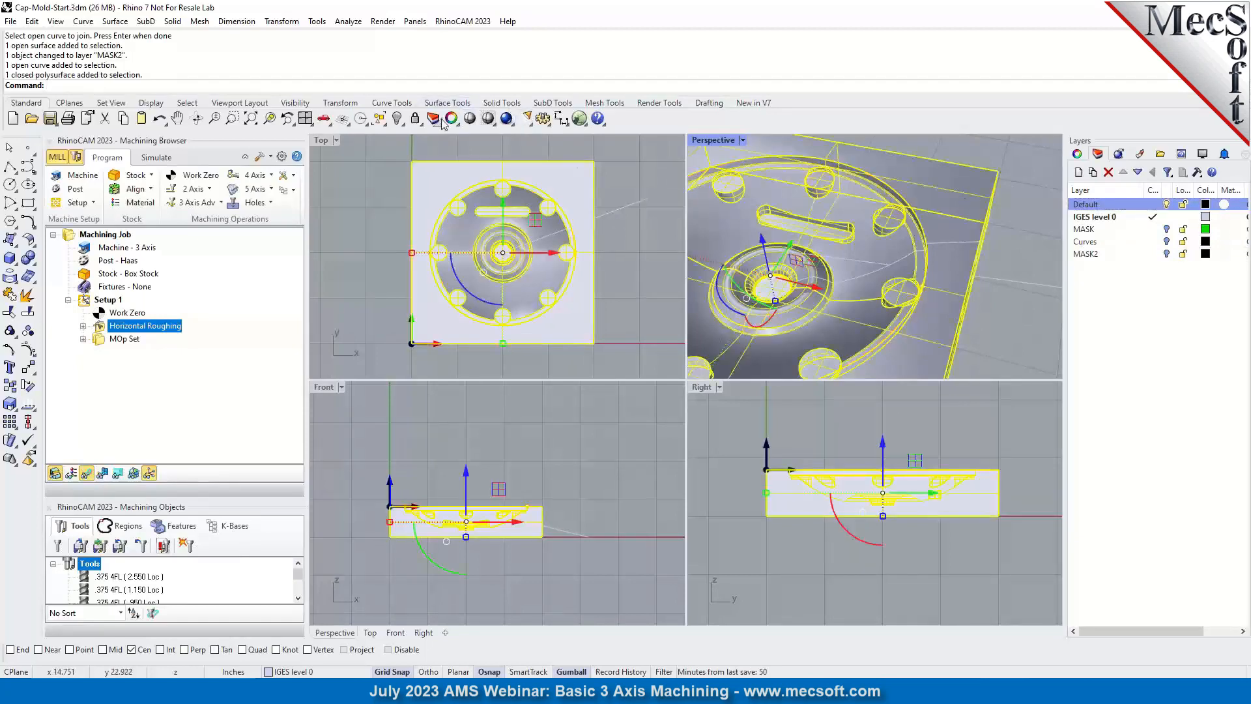
left_click(398, 120)
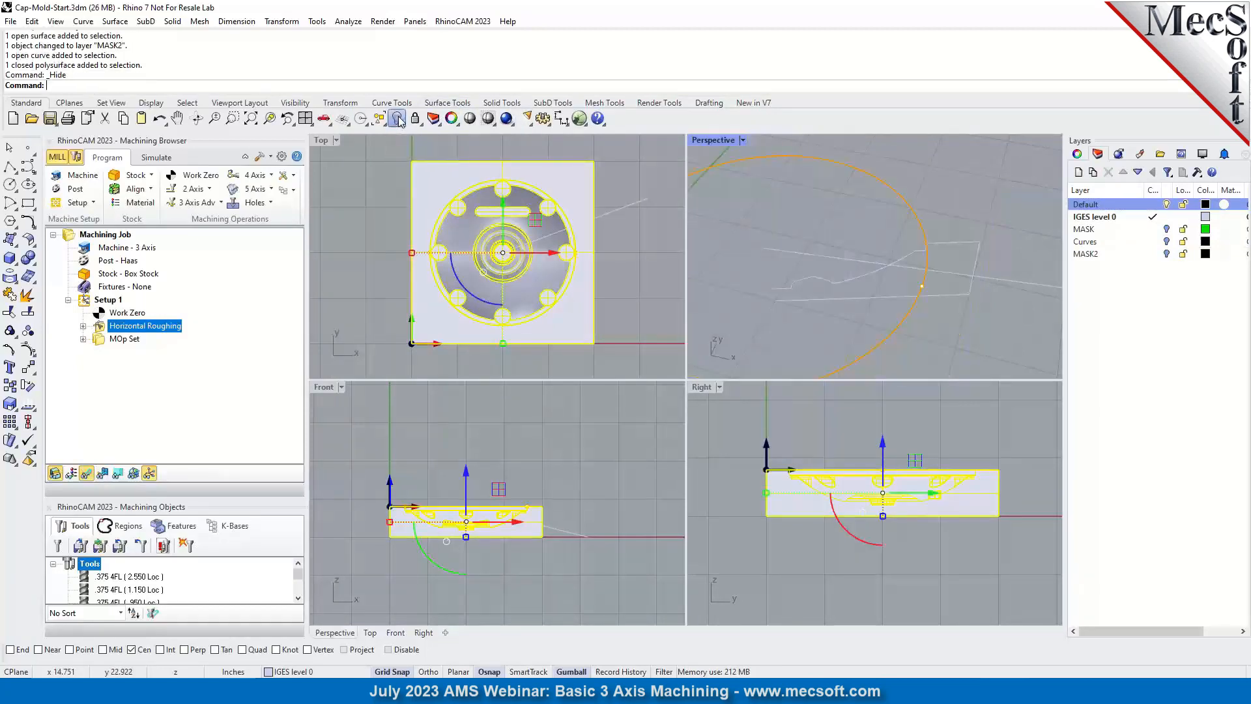
left_click(953, 295)
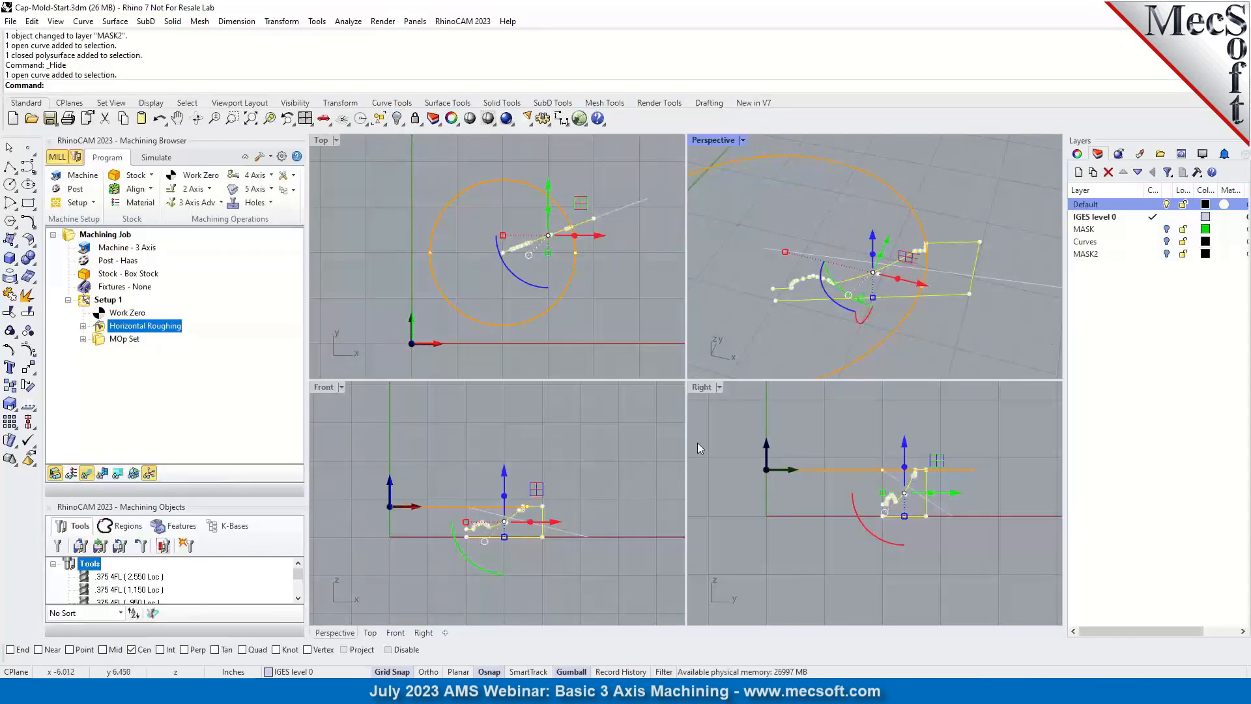
left_click(28, 295)
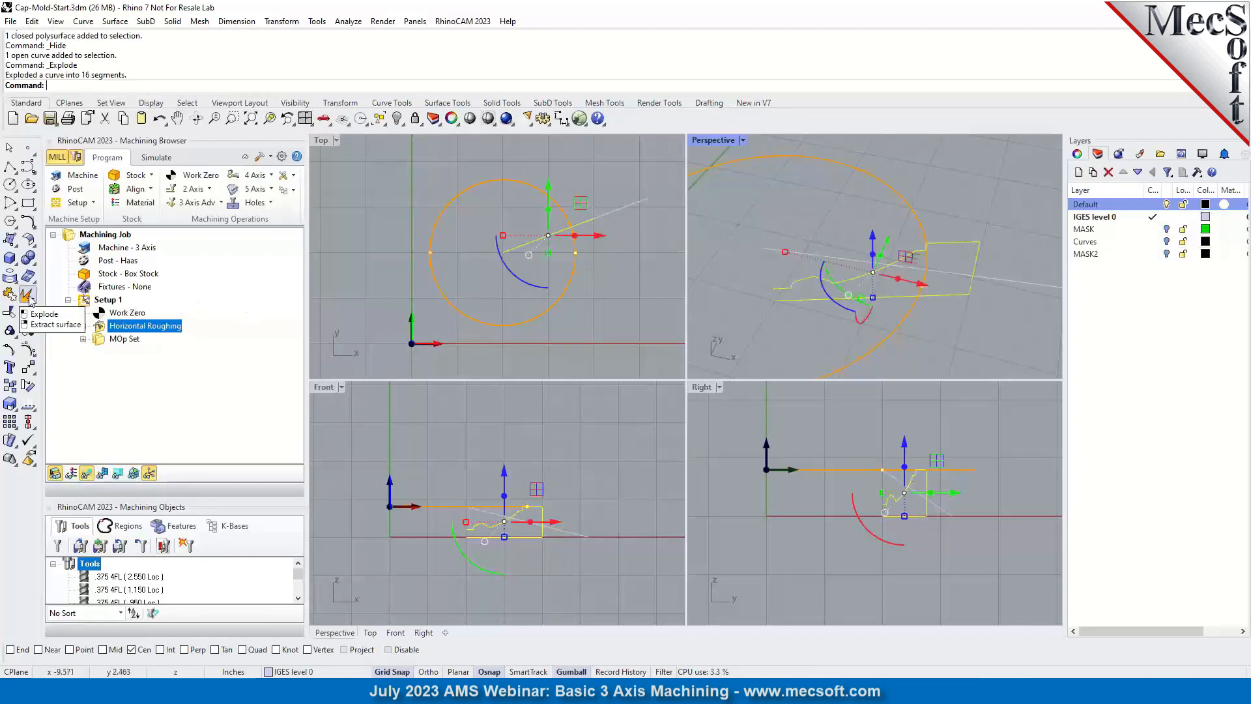
Delete the straight base, side and top segments of the exploded section curve, keeping only the cavity profile.
key("Return")
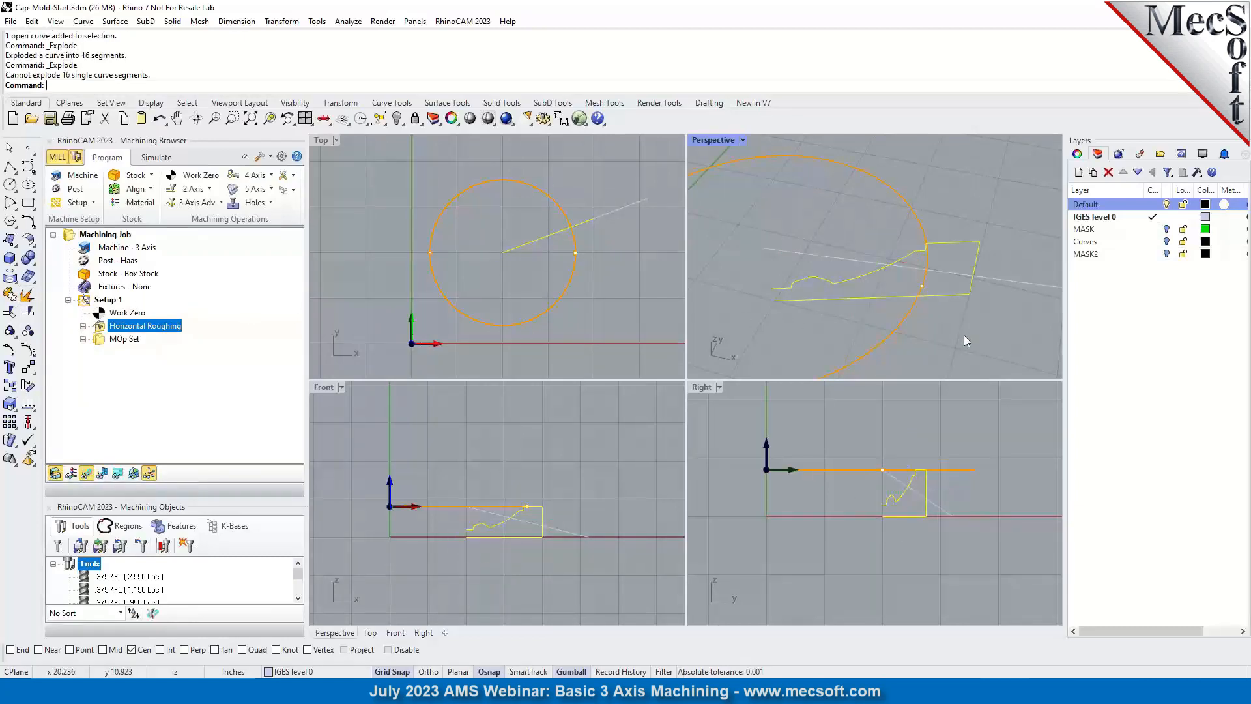
left_click(942, 295)
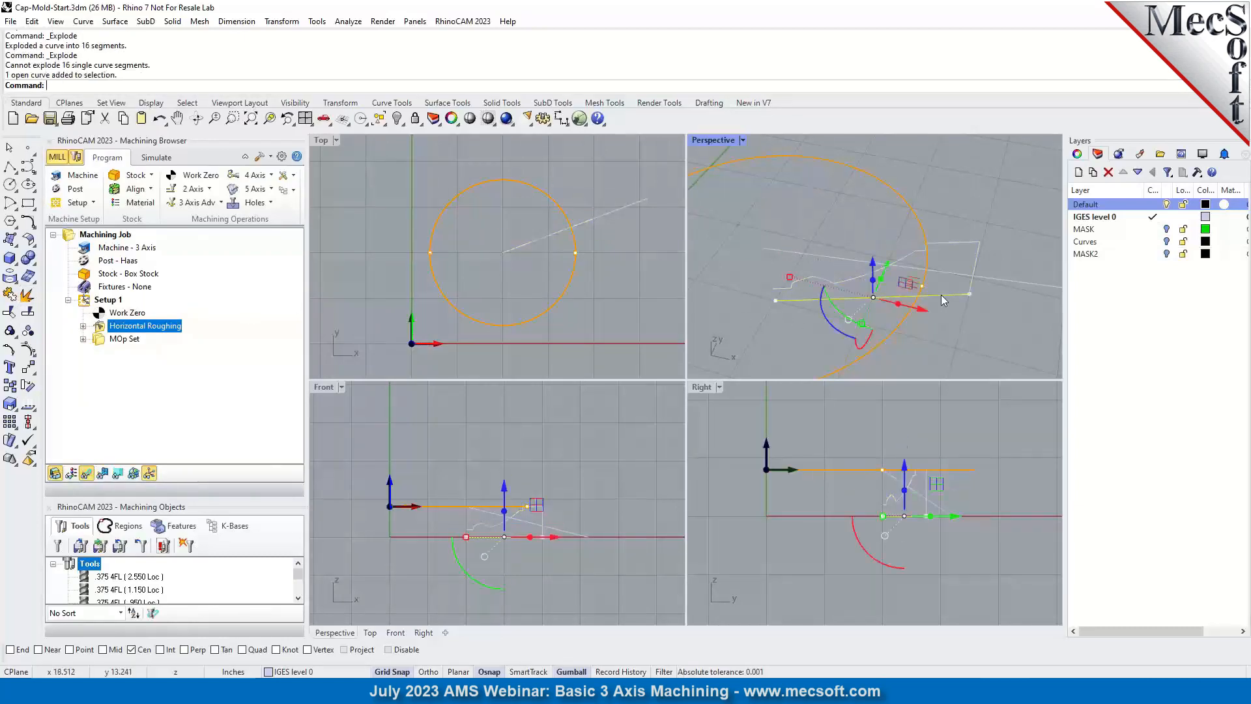
left_click(955, 242)
left_click(975, 326)
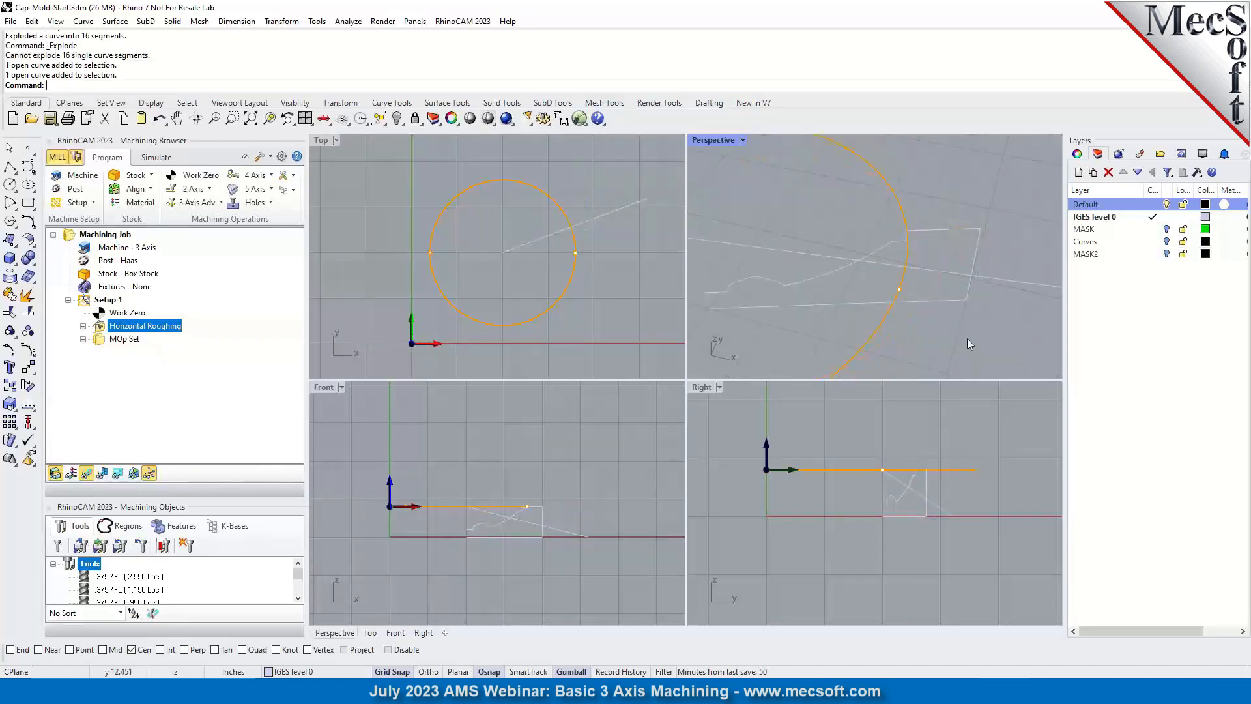
left_click(944, 299)
key("Delete")
left_click_drag(1011, 225, 963, 255)
key("Delete")
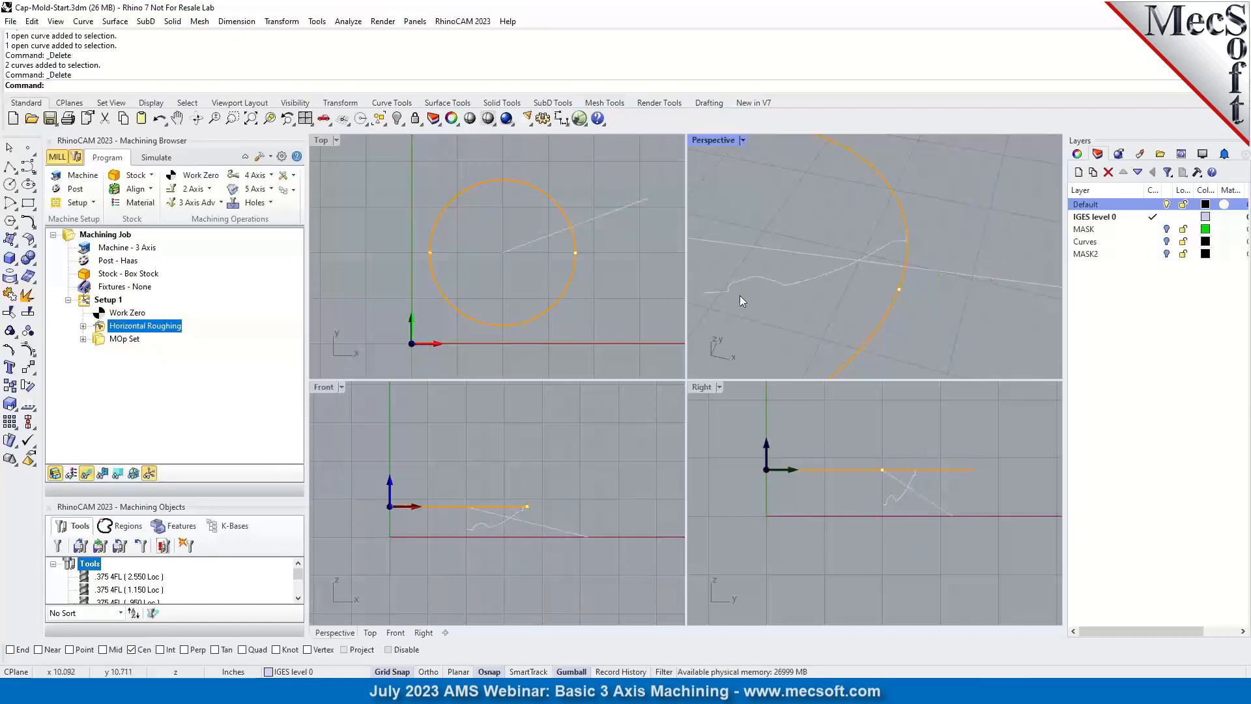
Join the remaining cavity profile segments into one open curve and select it to check the result.
scroll(924, 235, "up", 3)
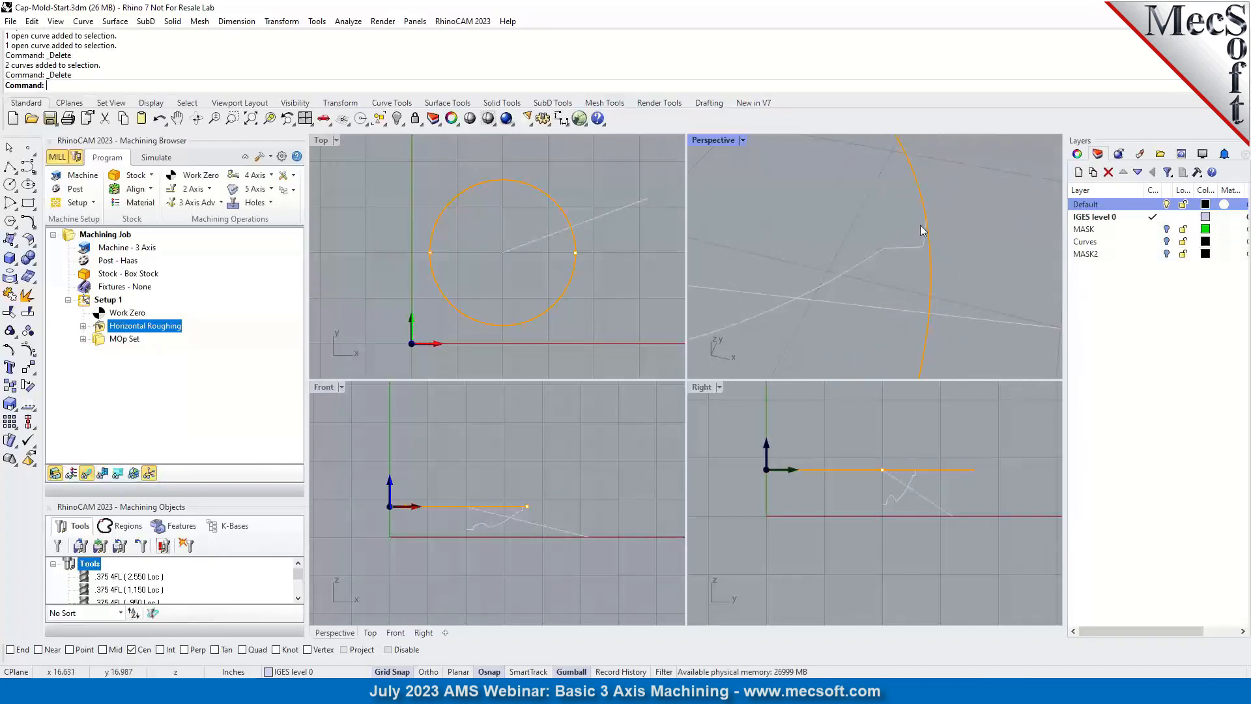
scroll(961, 217, "down", 3)
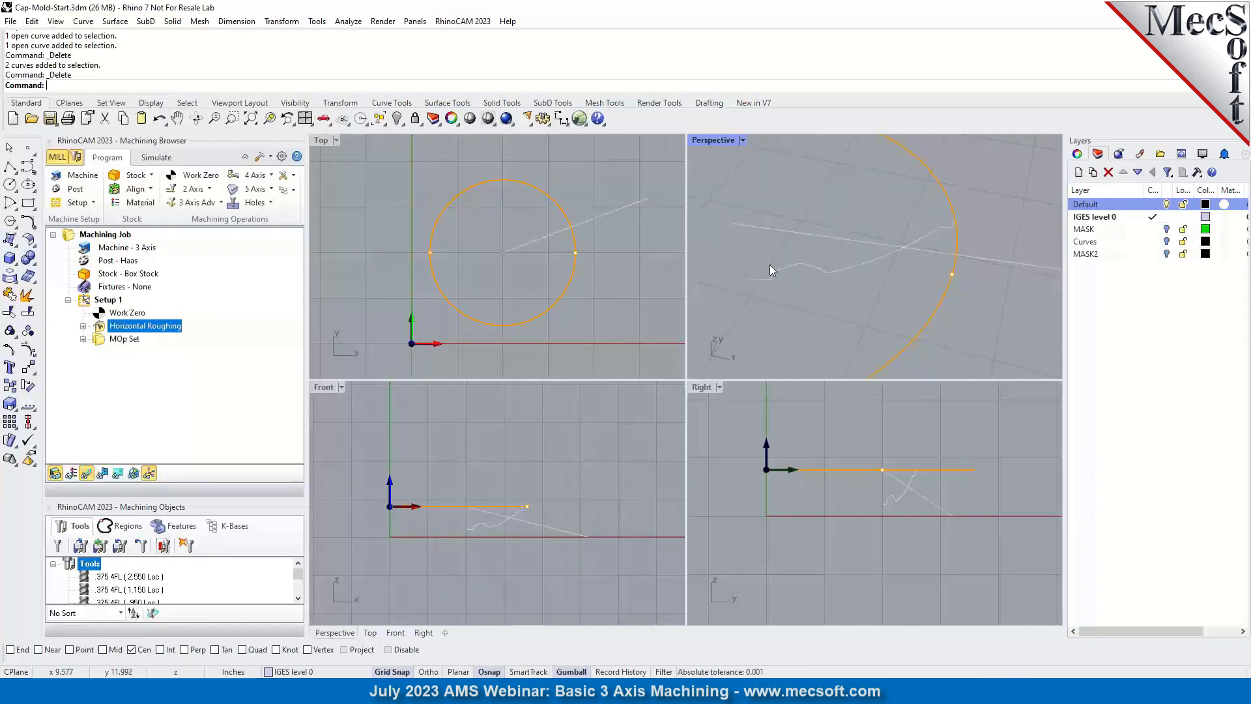
left_click_drag(741, 296, 967, 198)
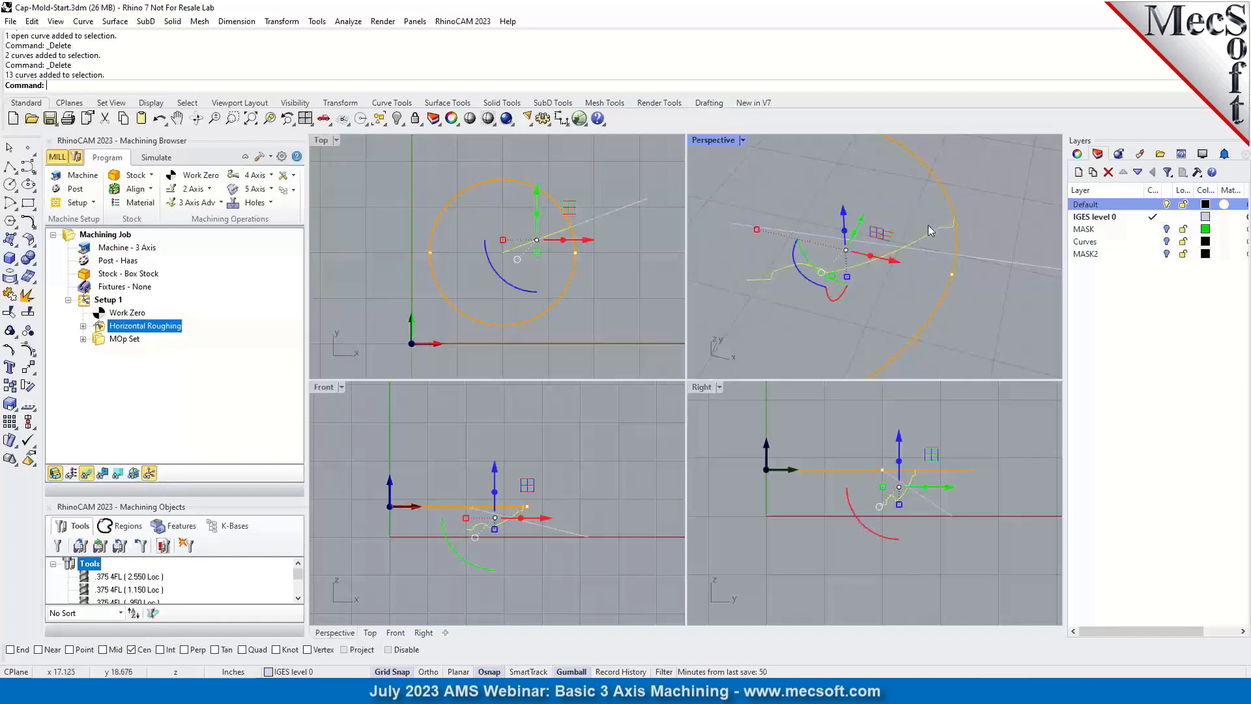
left_click(11, 295)
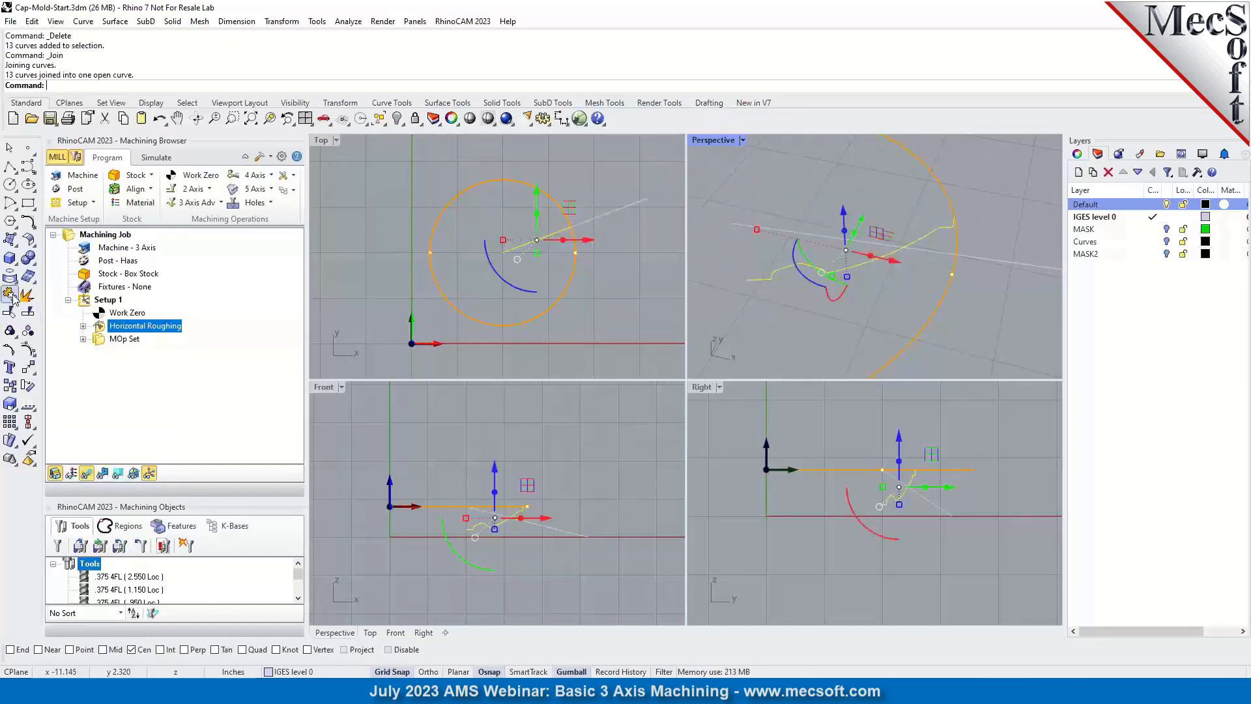
left_click(855, 269)
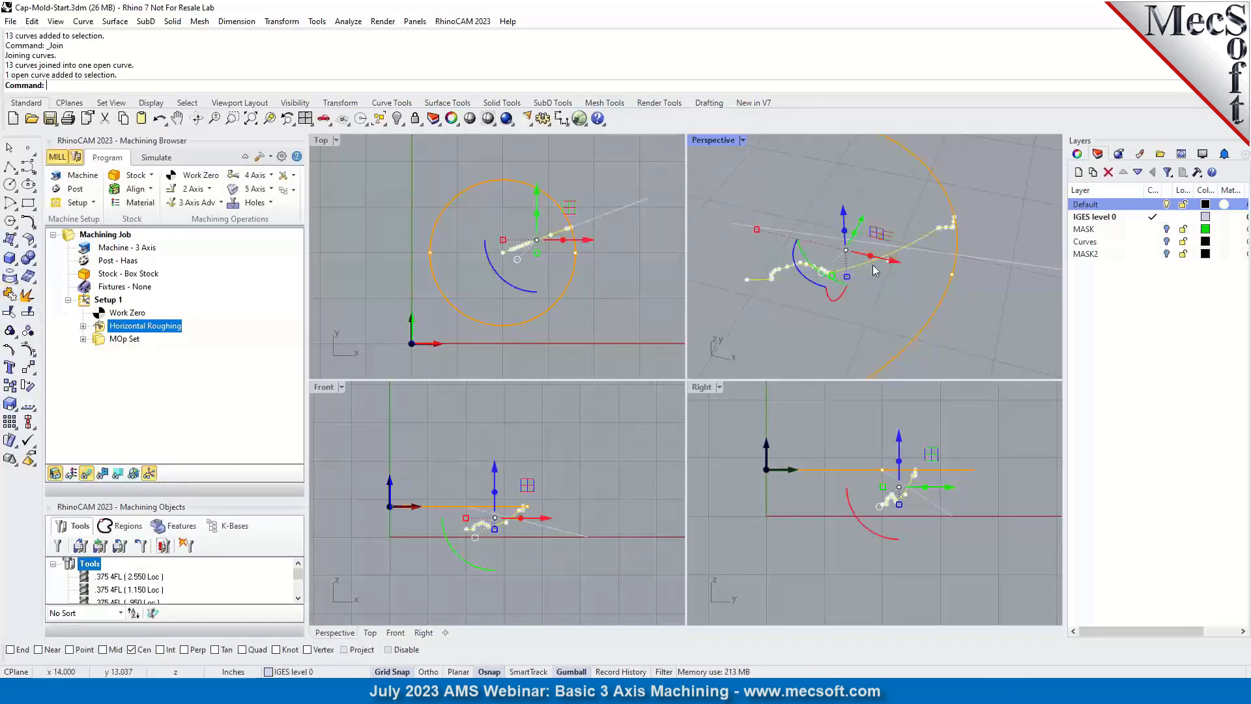
left_click(996, 308)
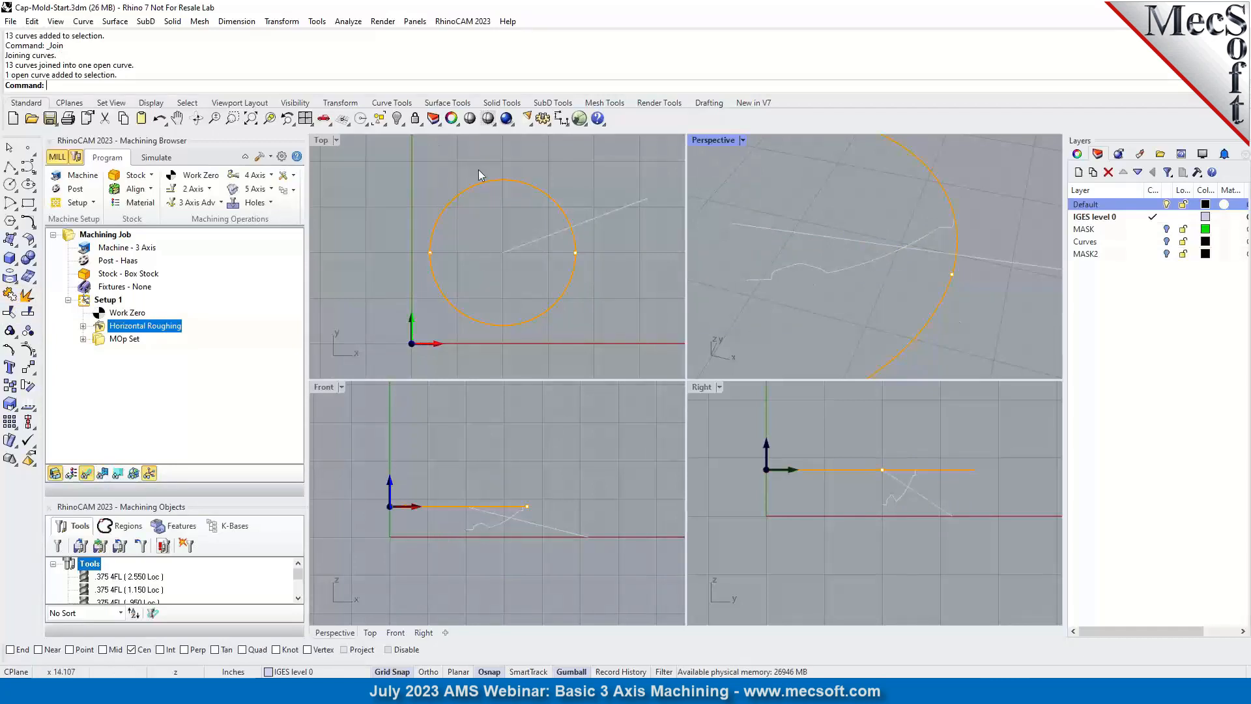
Show the hidden mold block again and select the joined profile curve in the cavity to check it, then clear the selection.
left_click(397, 119)
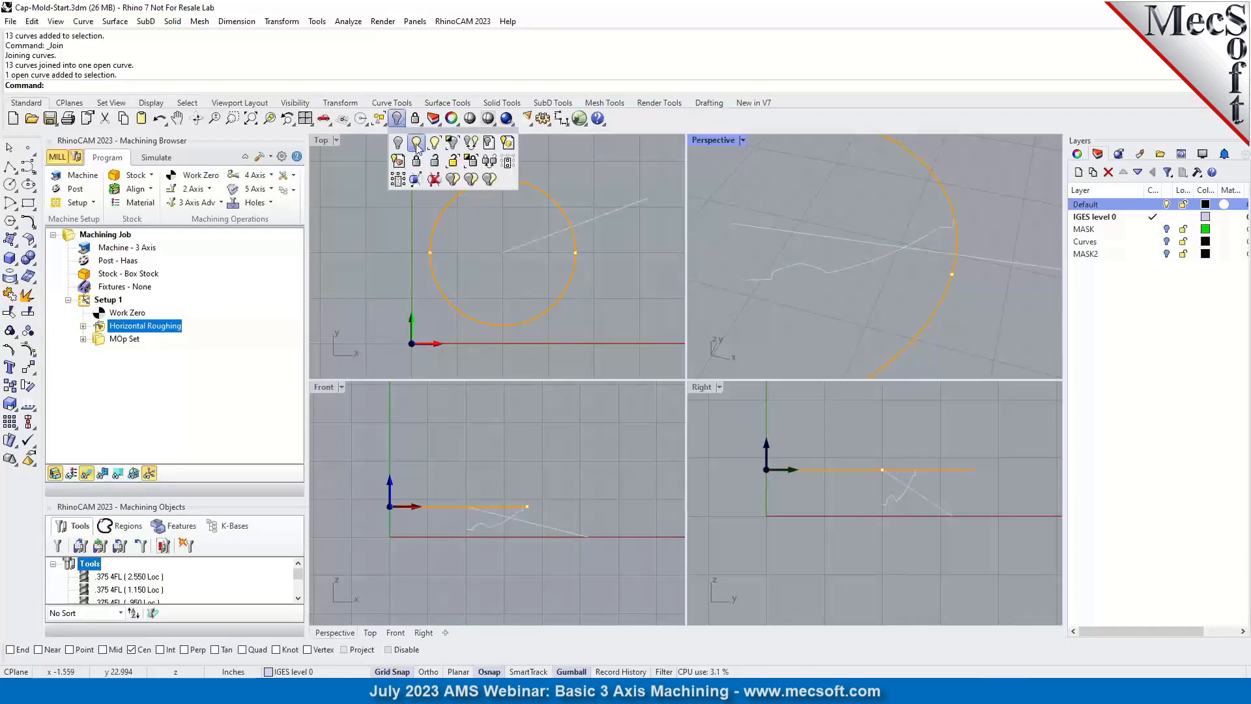
left_click(416, 145)
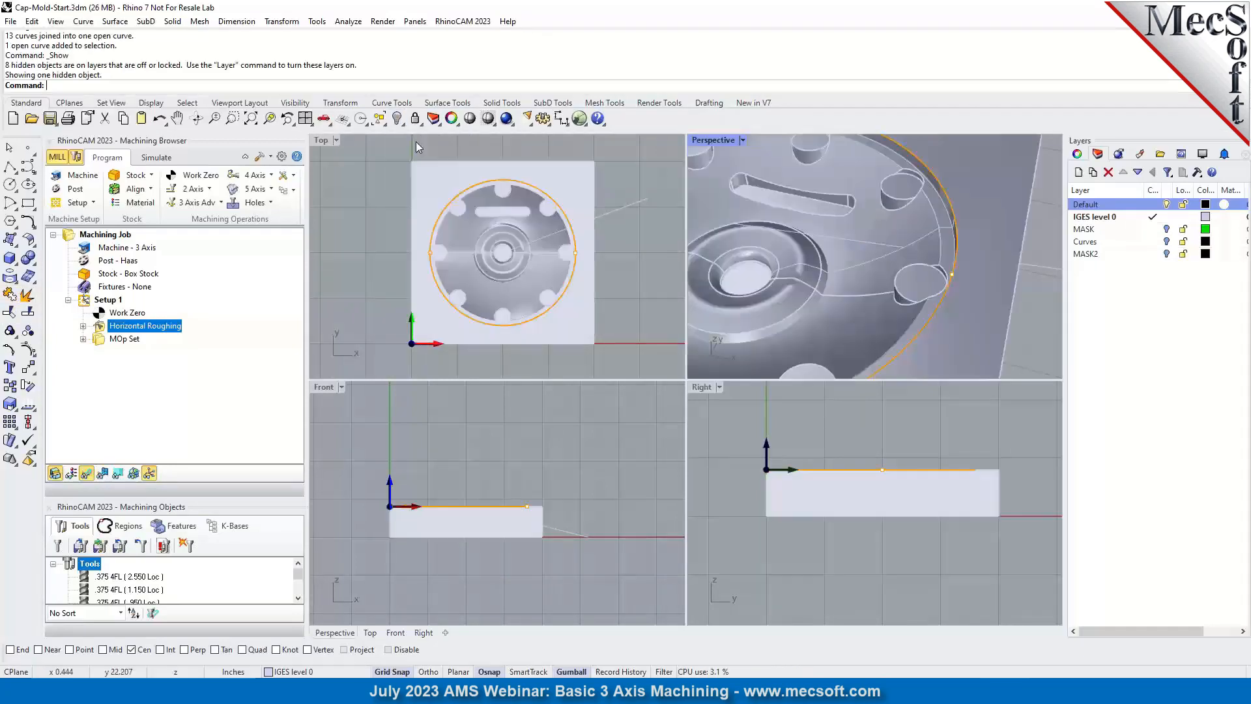
left_click(917, 248)
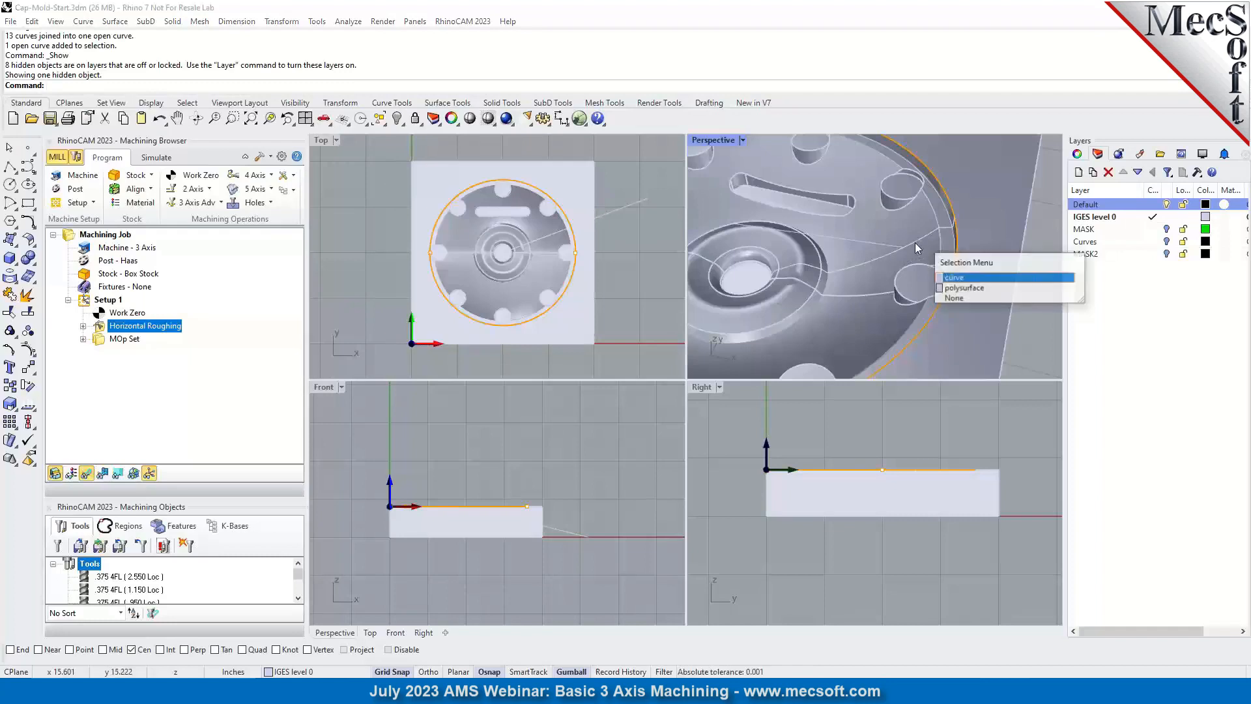
left_click(953, 279)
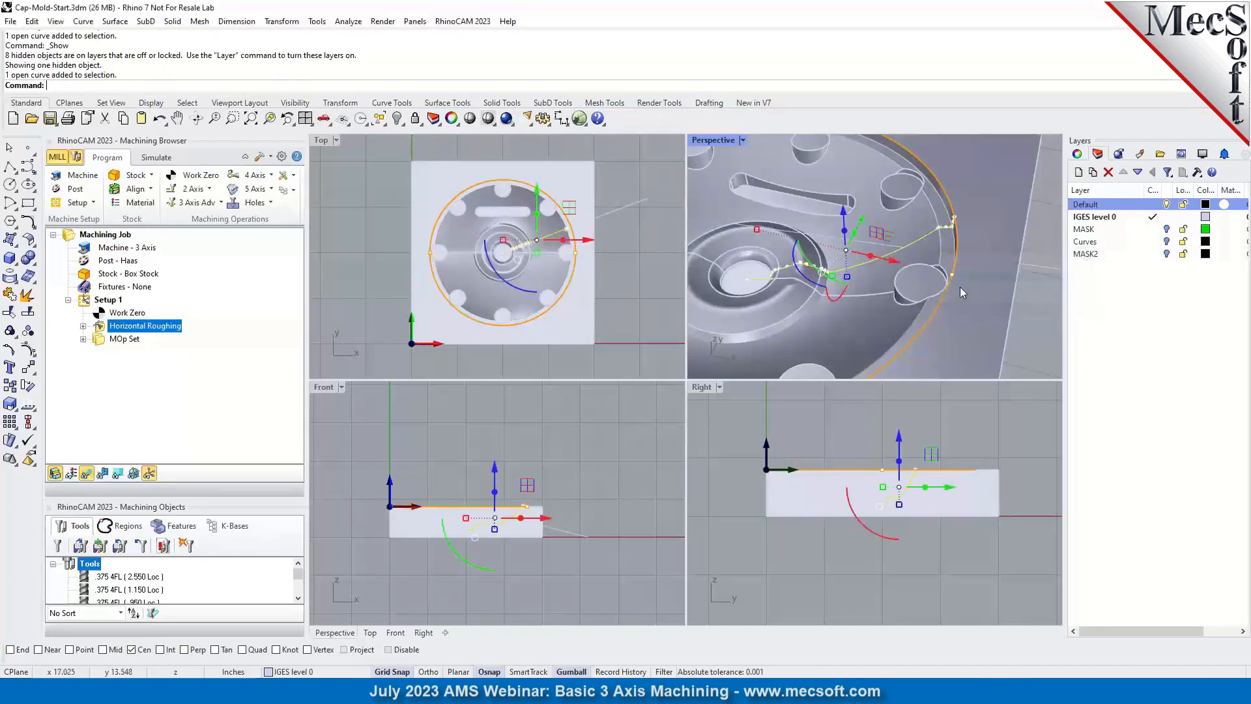
left_click(1088, 254)
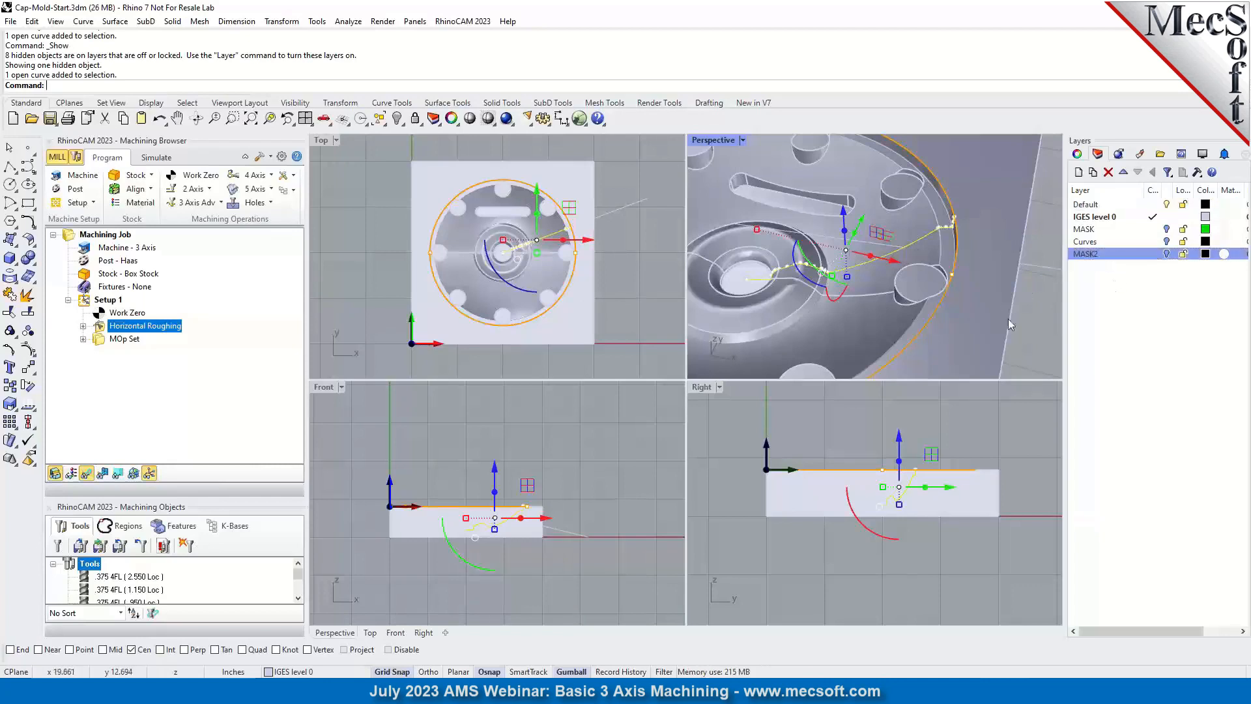
left_click(1041, 306)
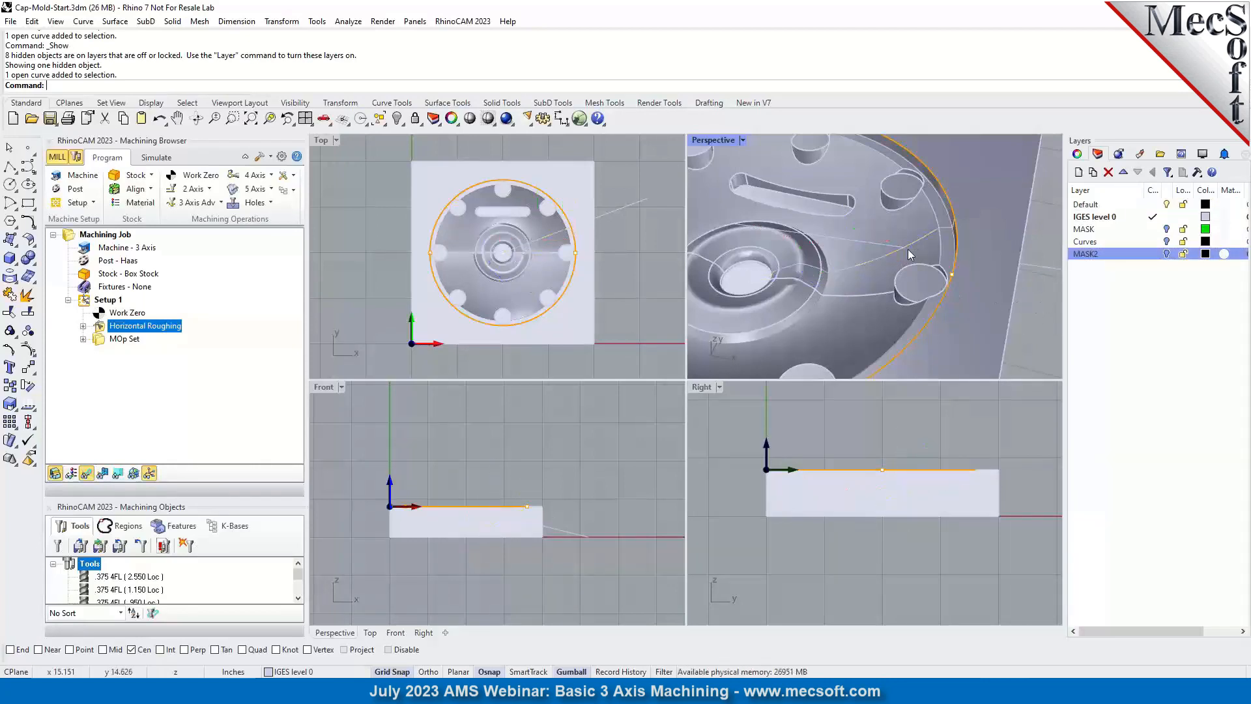
left_click(115, 21)
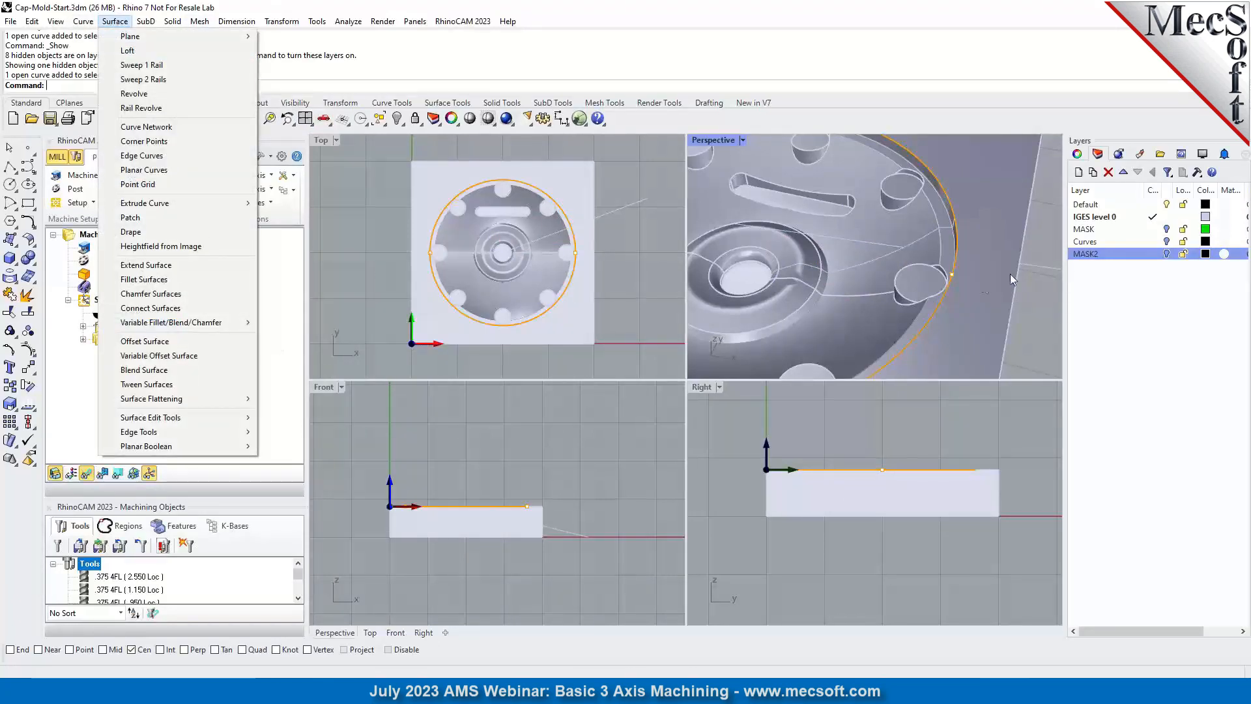
left_click(1042, 276)
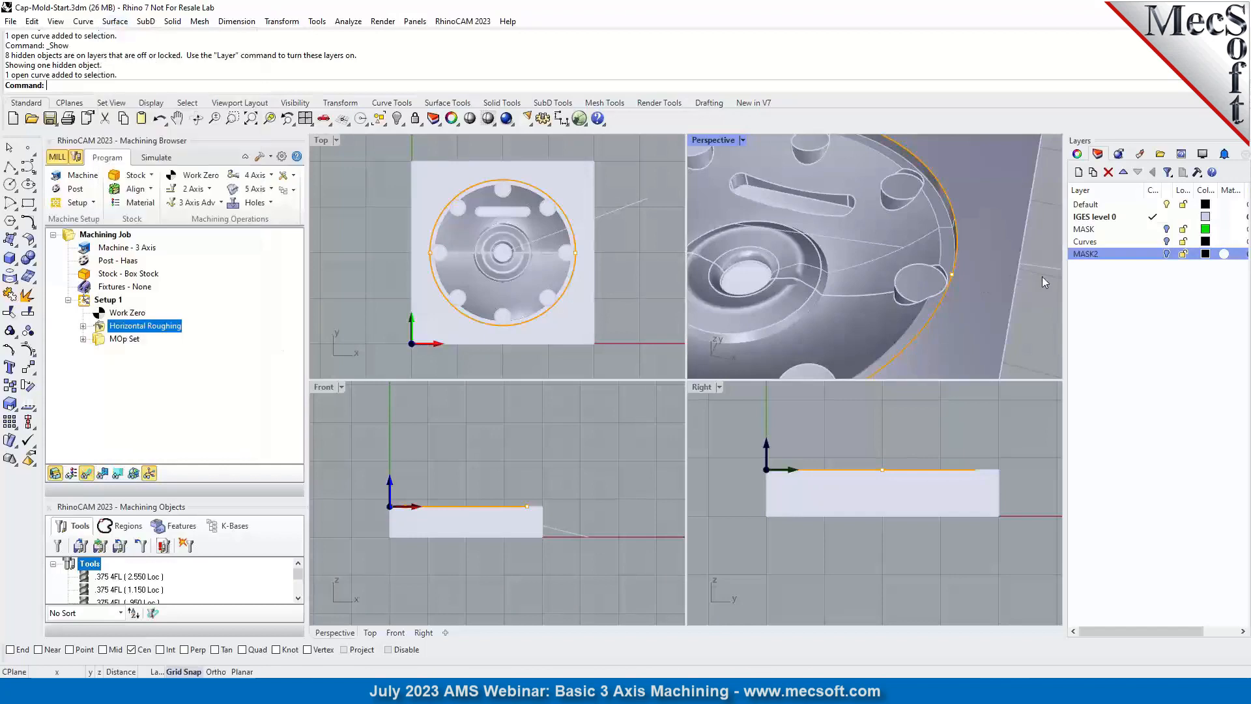
left_click(907, 245)
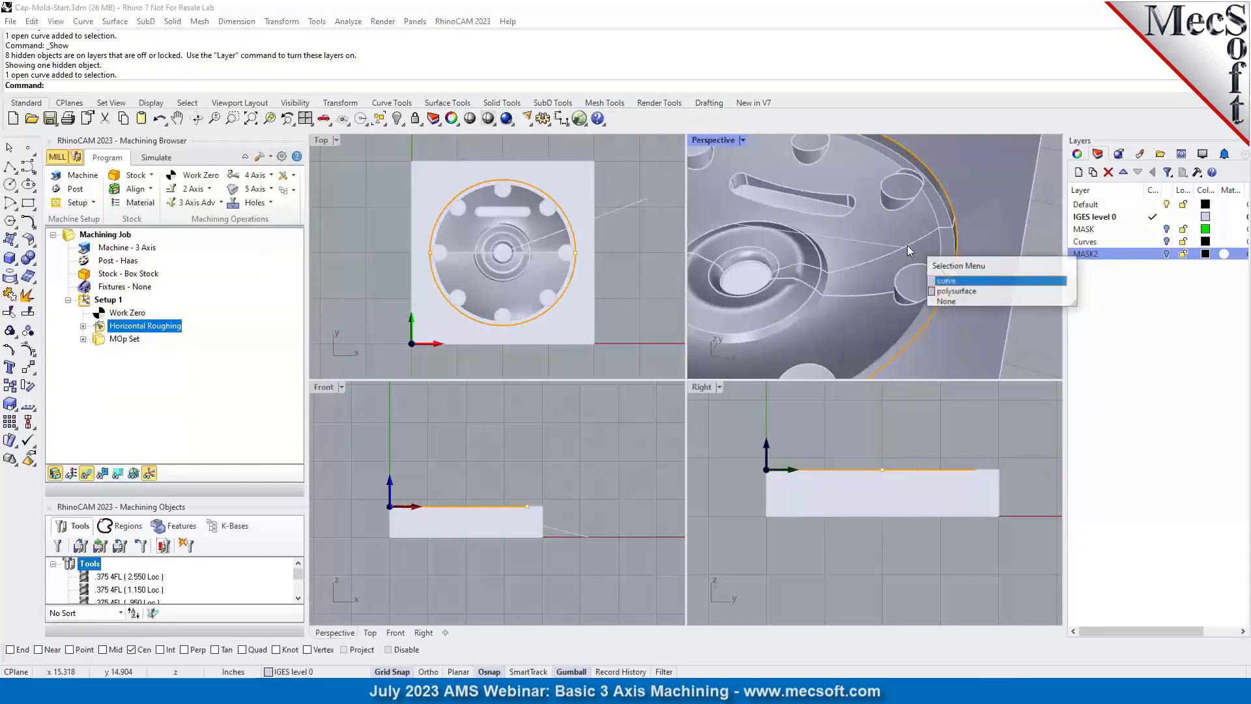
right_click(1209, 256)
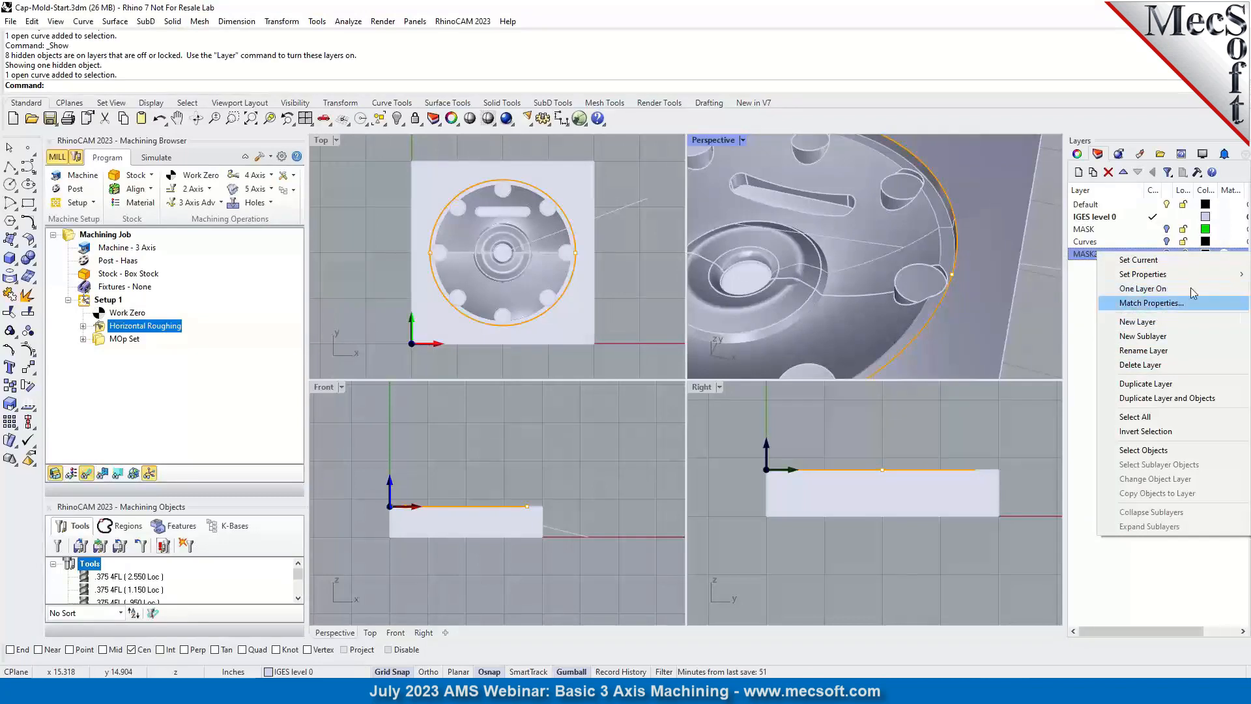
left_click(1090, 344)
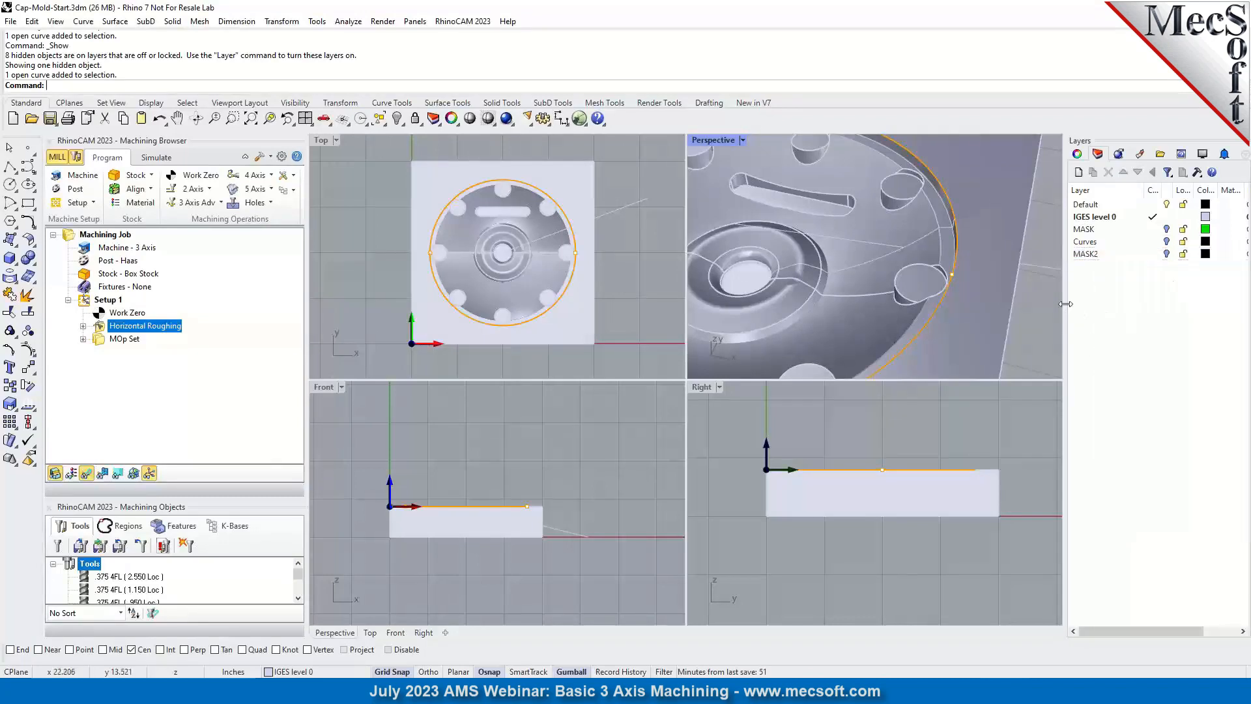
Set the MASK2 layer color to red (#FF0000), briefly display the layer to view the cutting surface, and turn it off again.
left_click_drag(992, 327, 994, 327)
left_click(1135, 259)
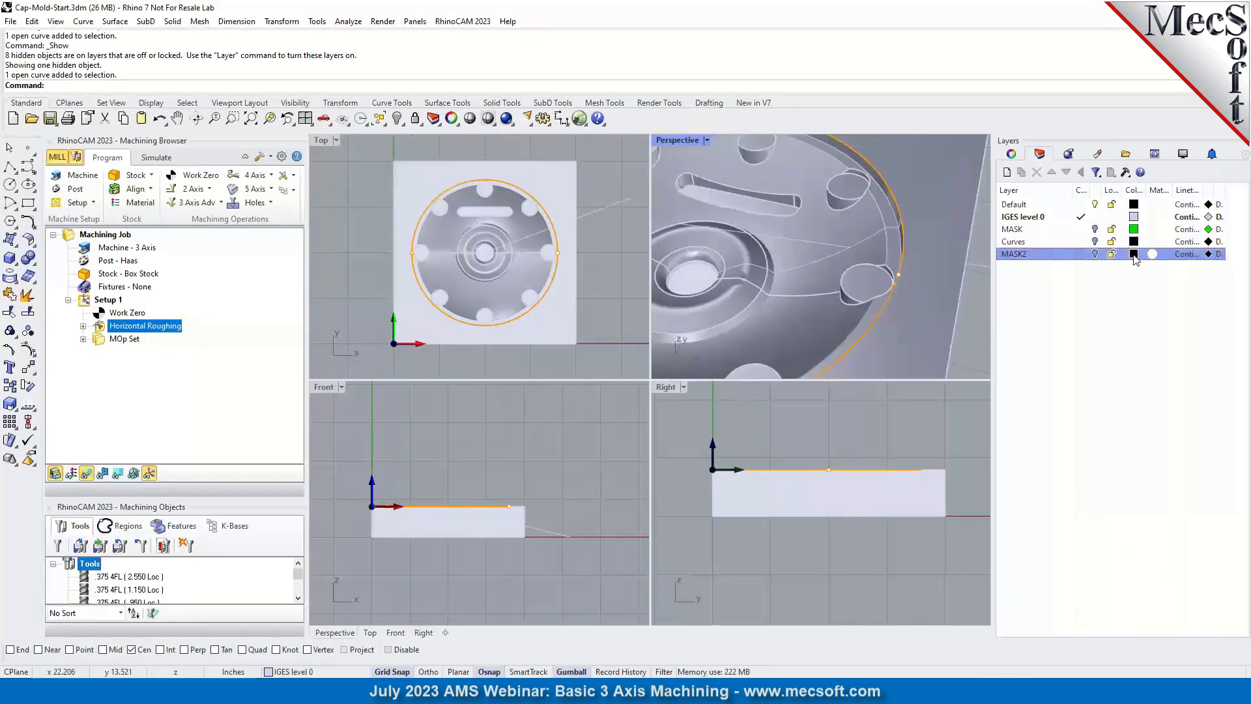
left_click(1135, 254)
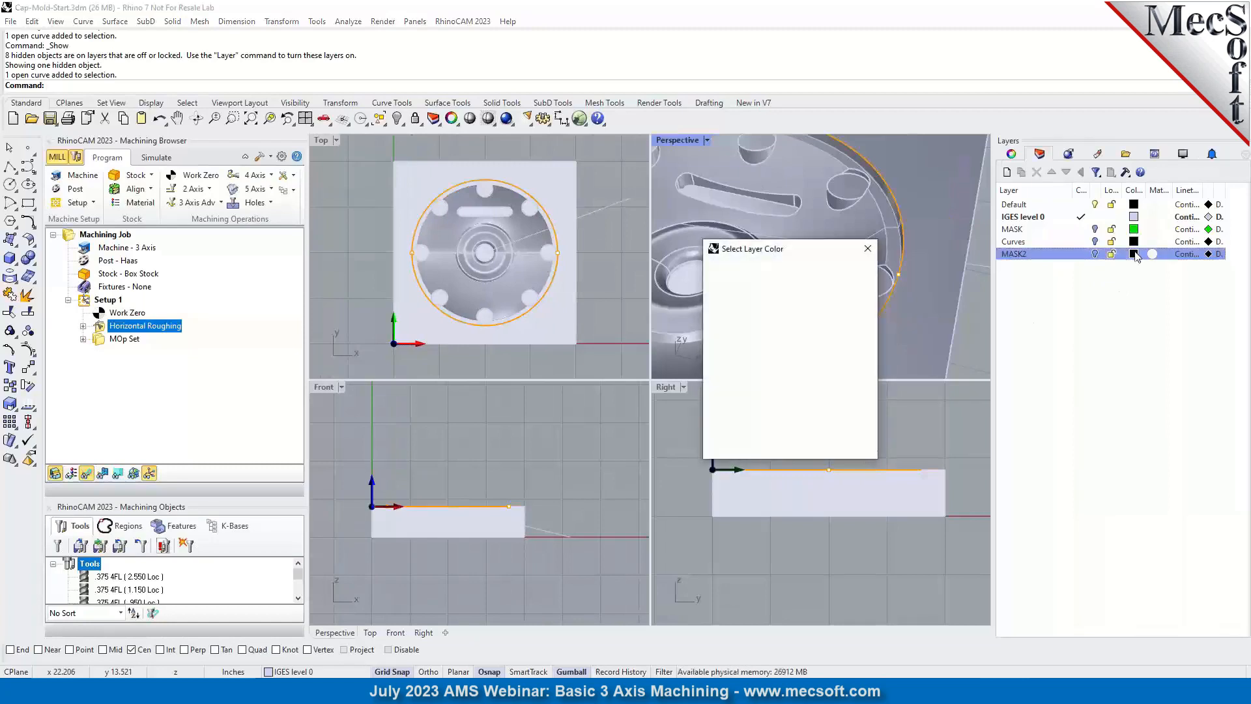
left_click(806, 412)
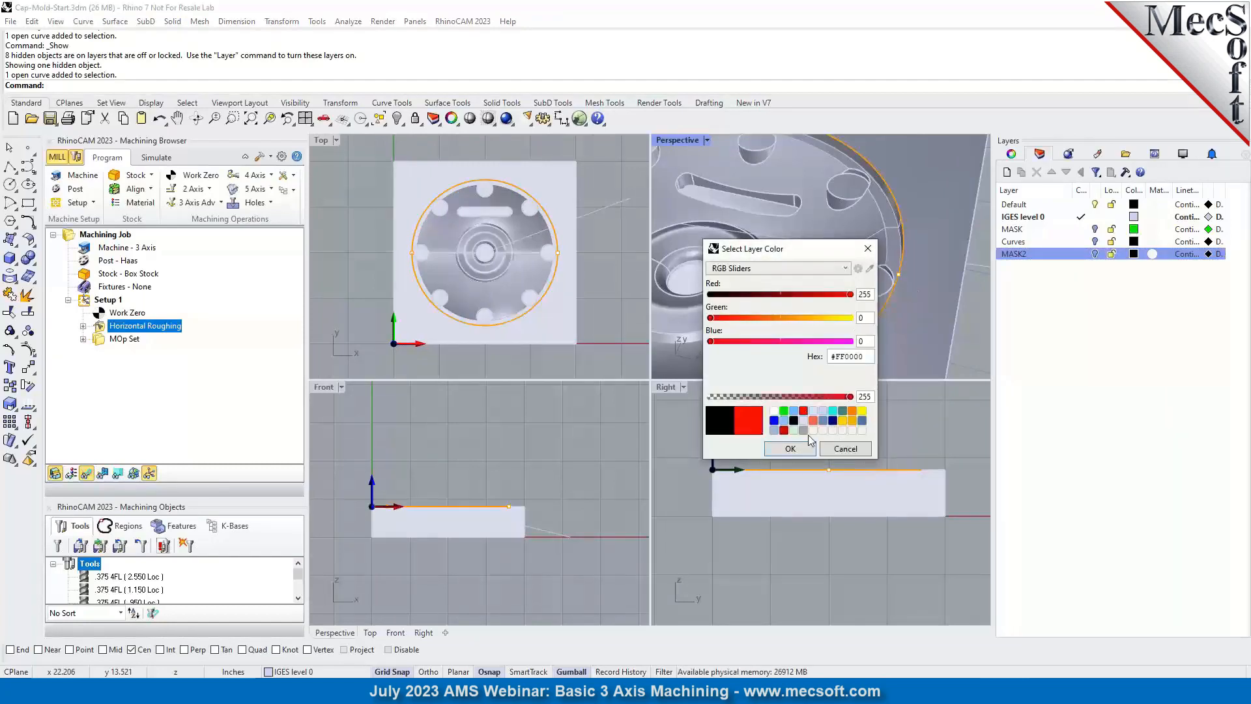
left_click(790, 449)
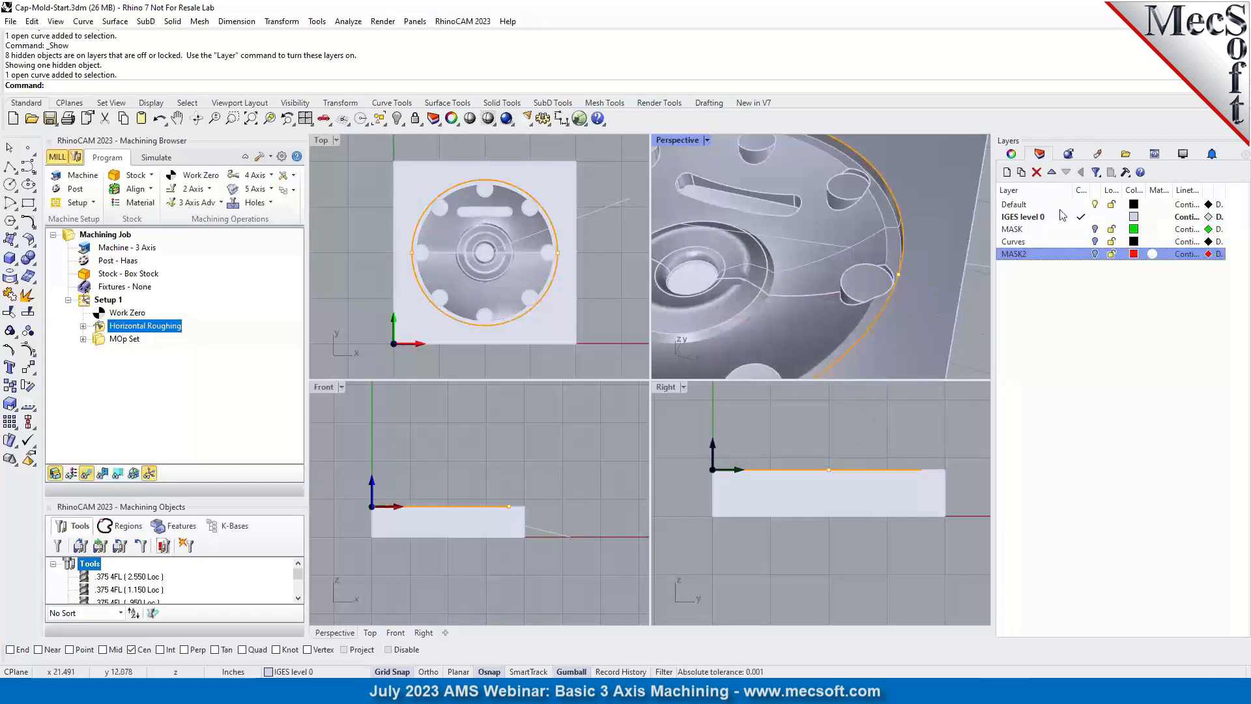
left_click(1095, 254)
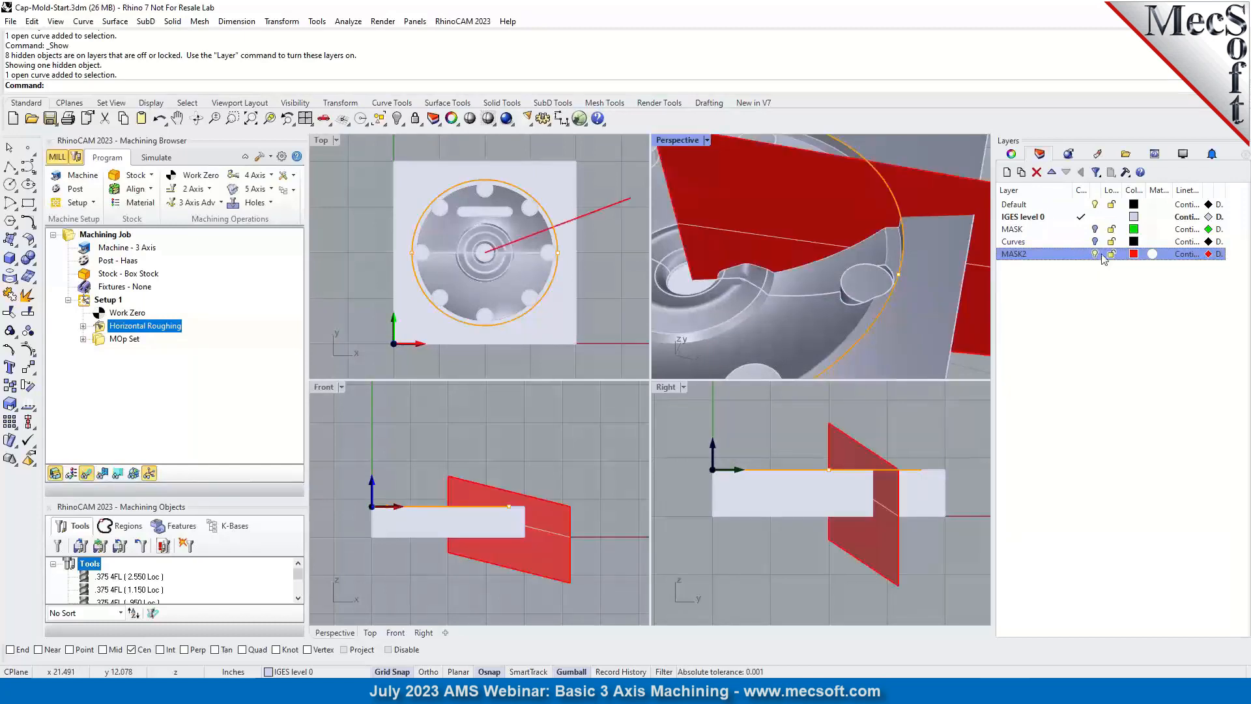
left_click(1096, 254)
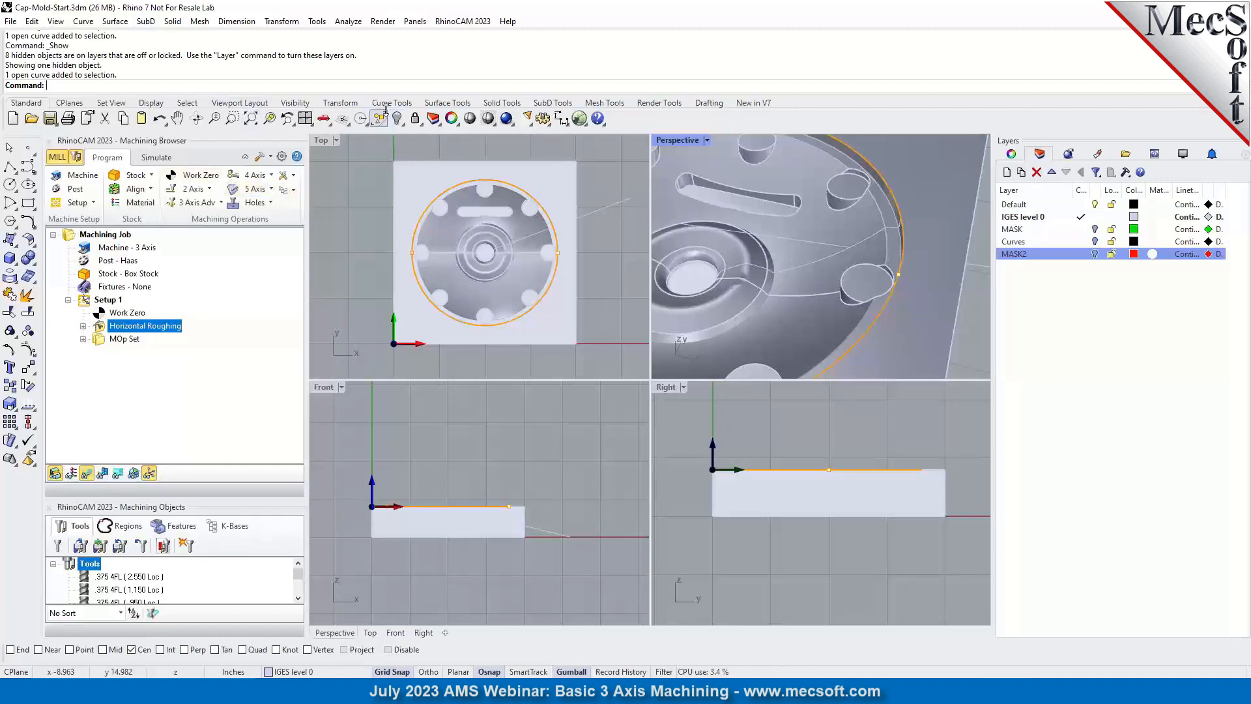
Revolve the joined cavity profile a full 360 degrees from start angle 0, around a vertical axis through the rim circle's center with Ortho on.
left_click(115, 21)
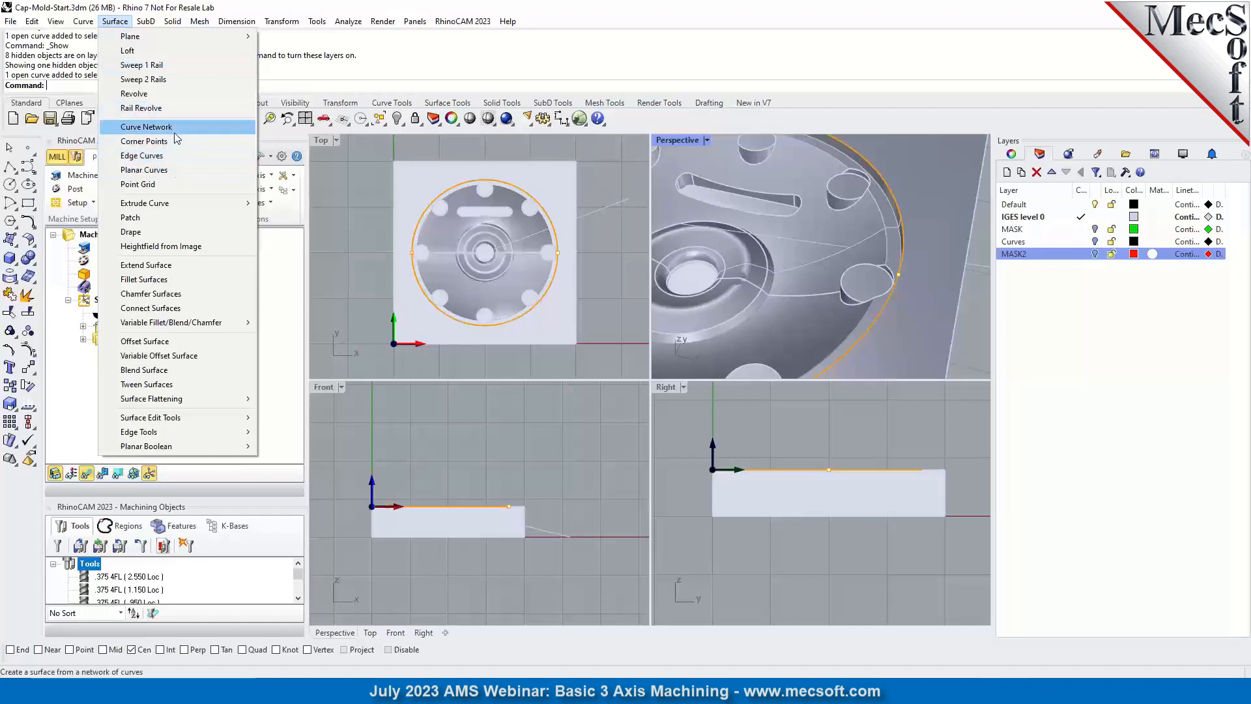
left_click(133, 93)
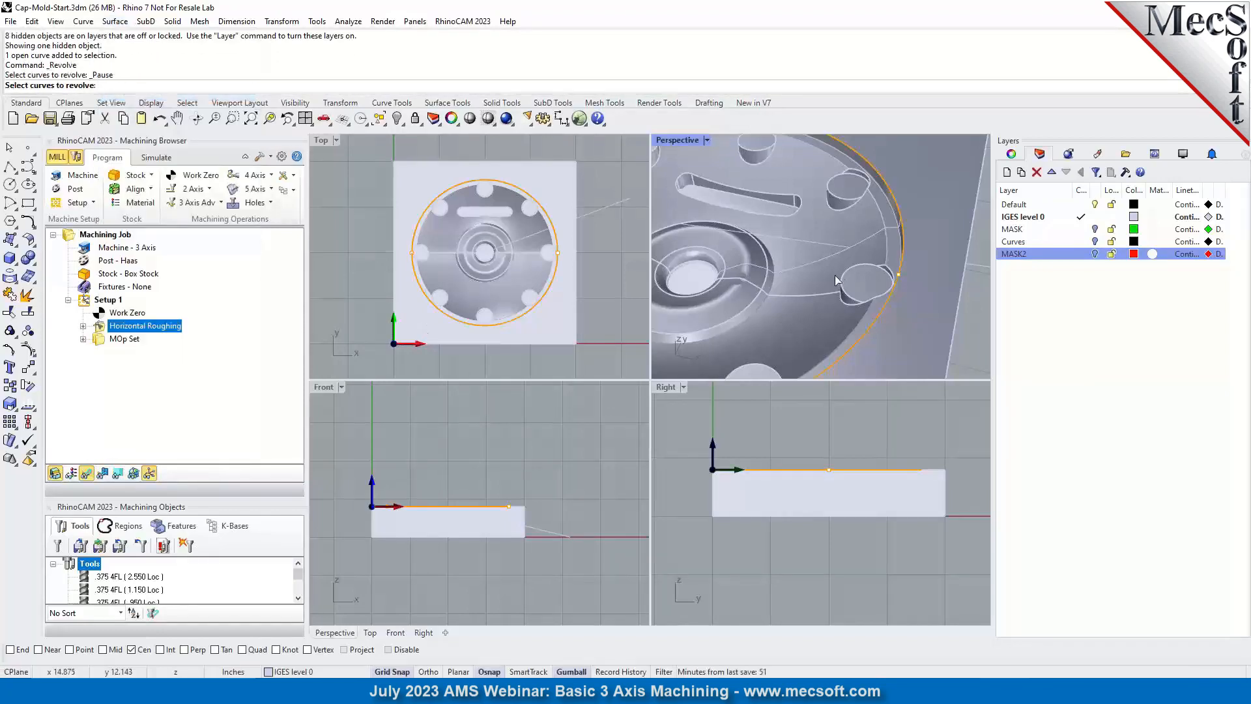
left_click(870, 237)
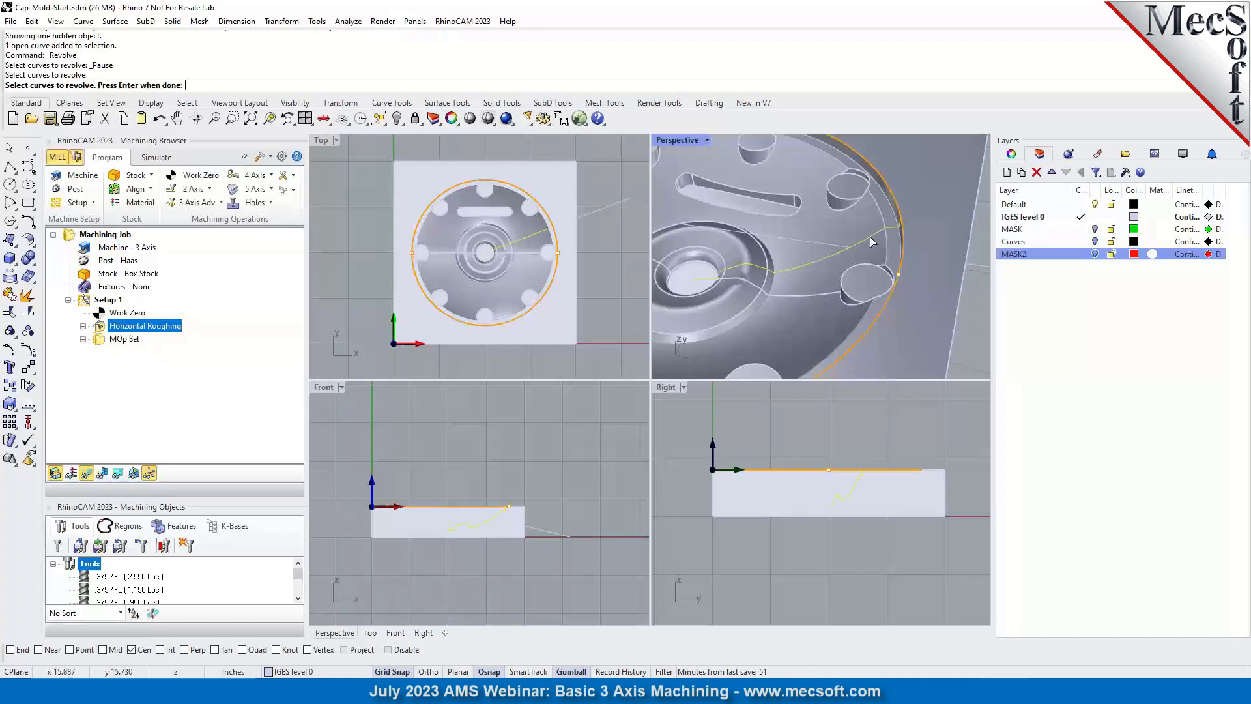
key("Return")
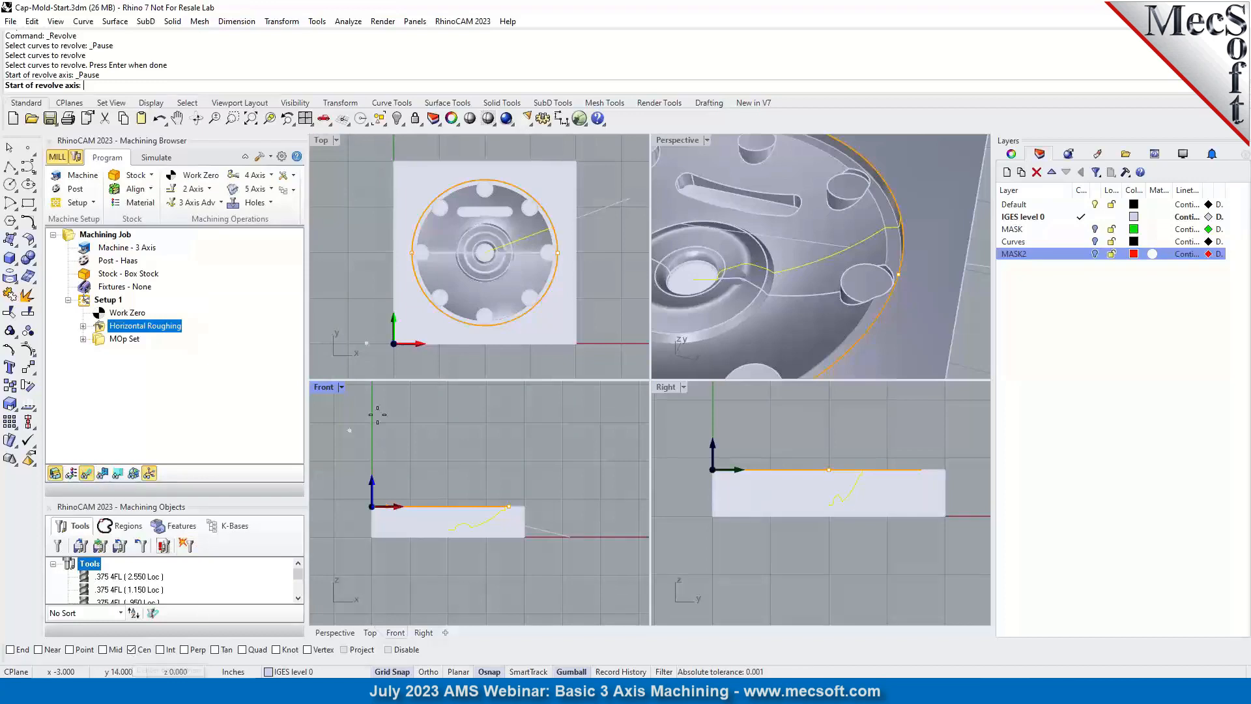
left_click(498, 230)
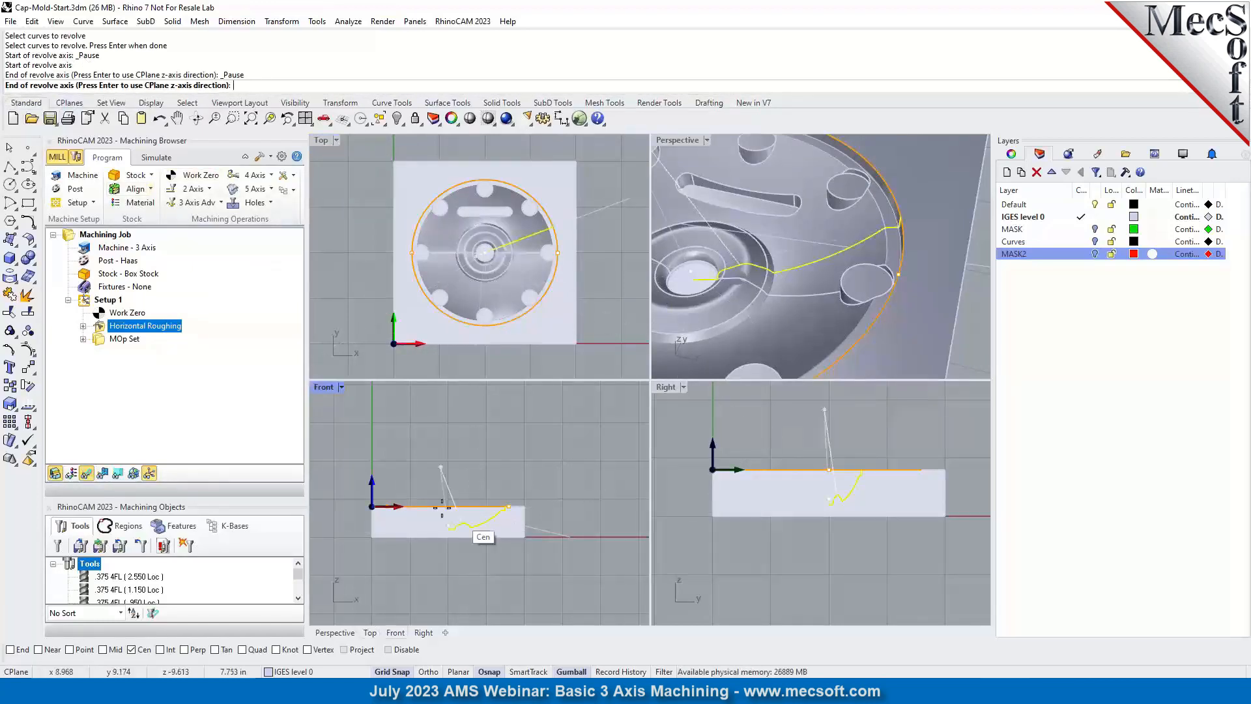
left_click(429, 671)
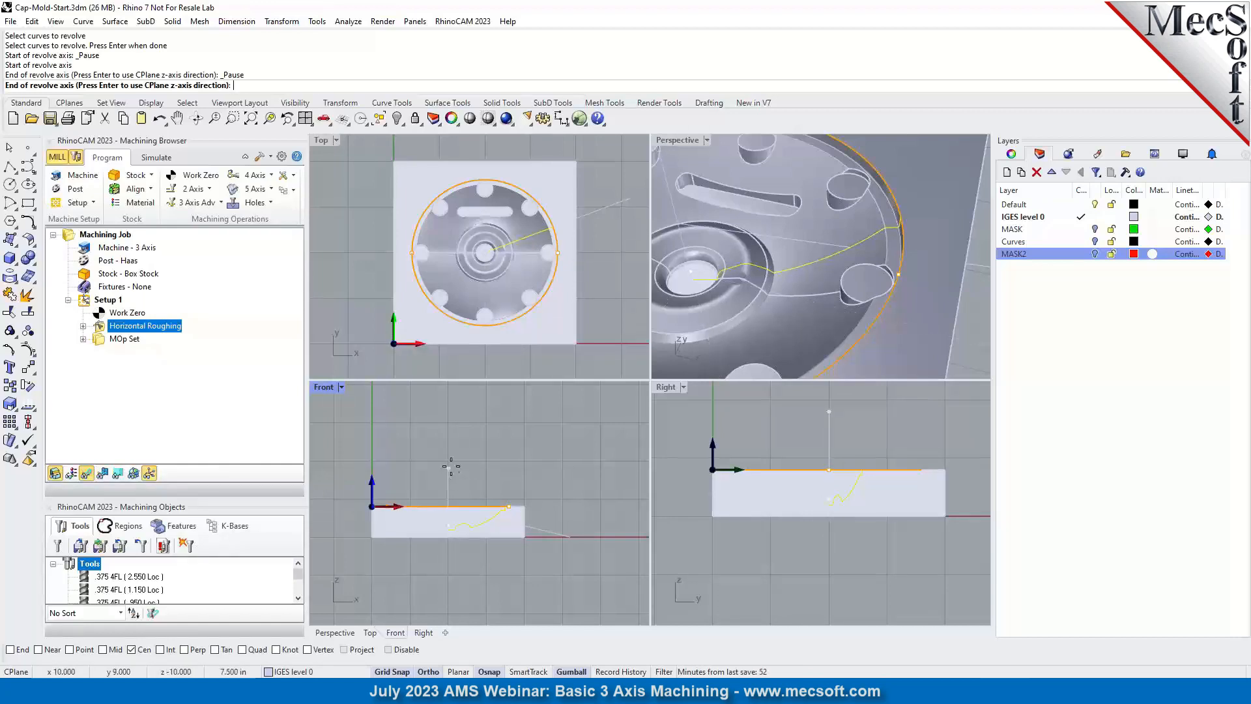
left_click(449, 430)
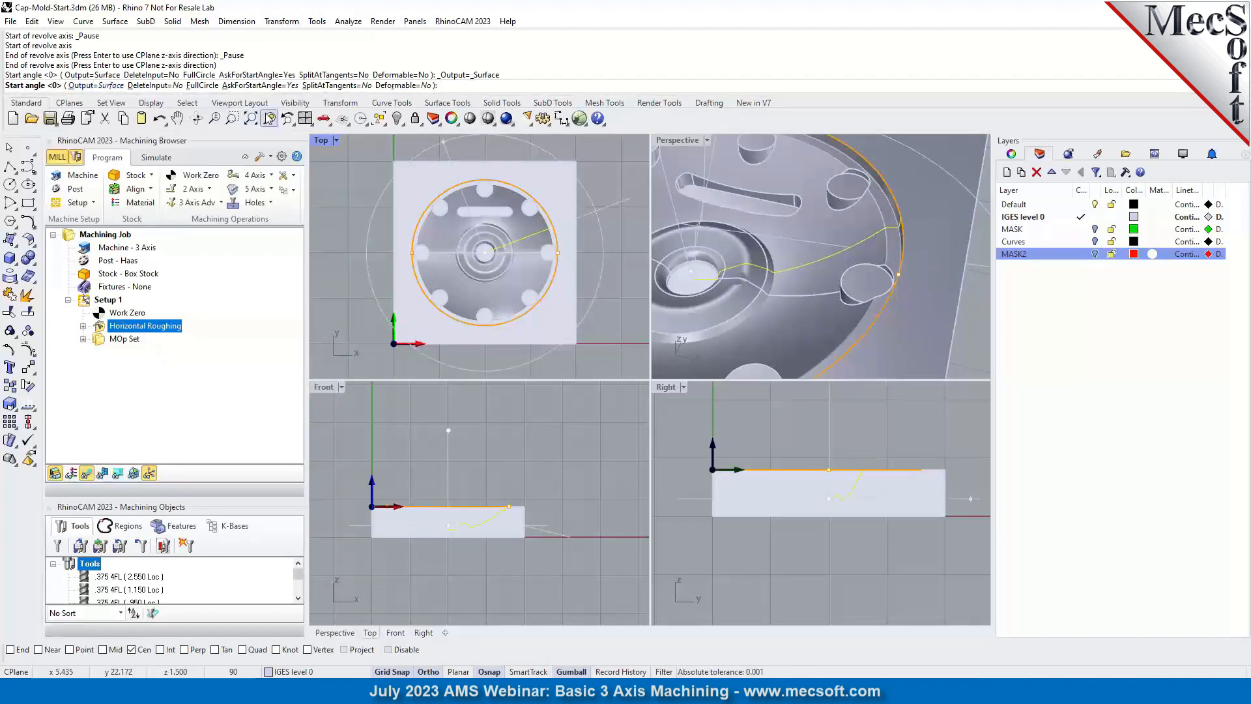
key("Return")
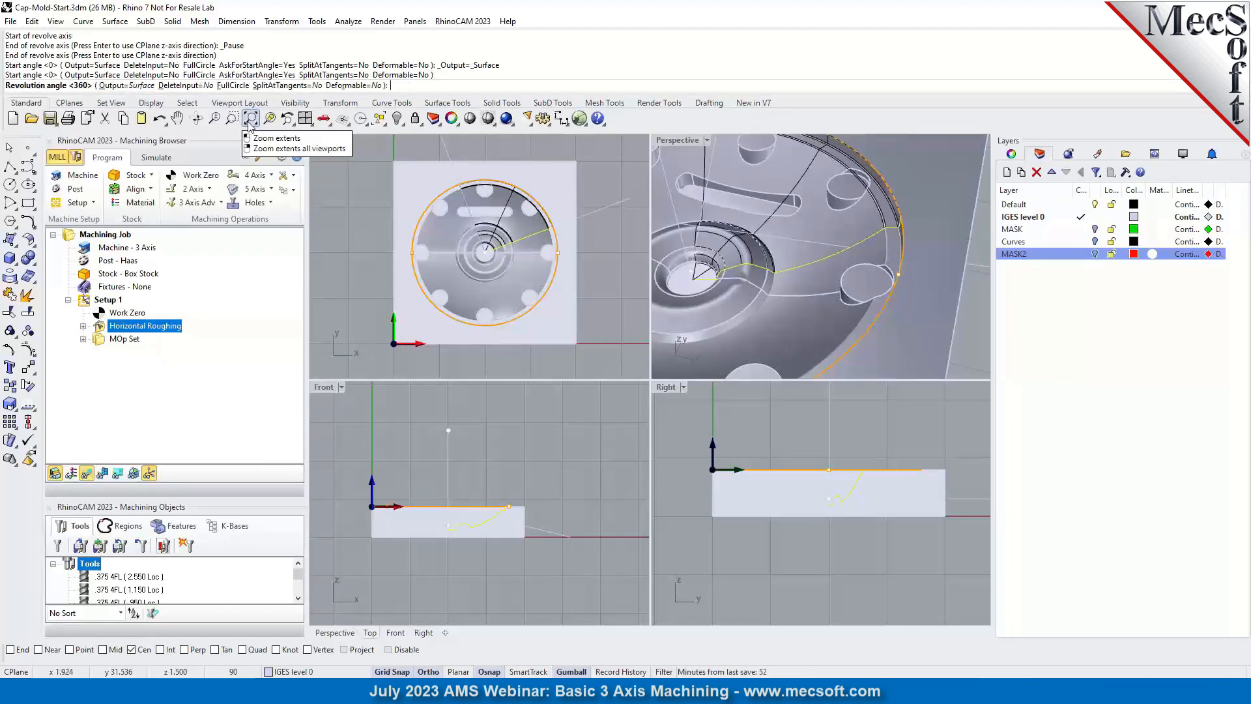
key("Return")
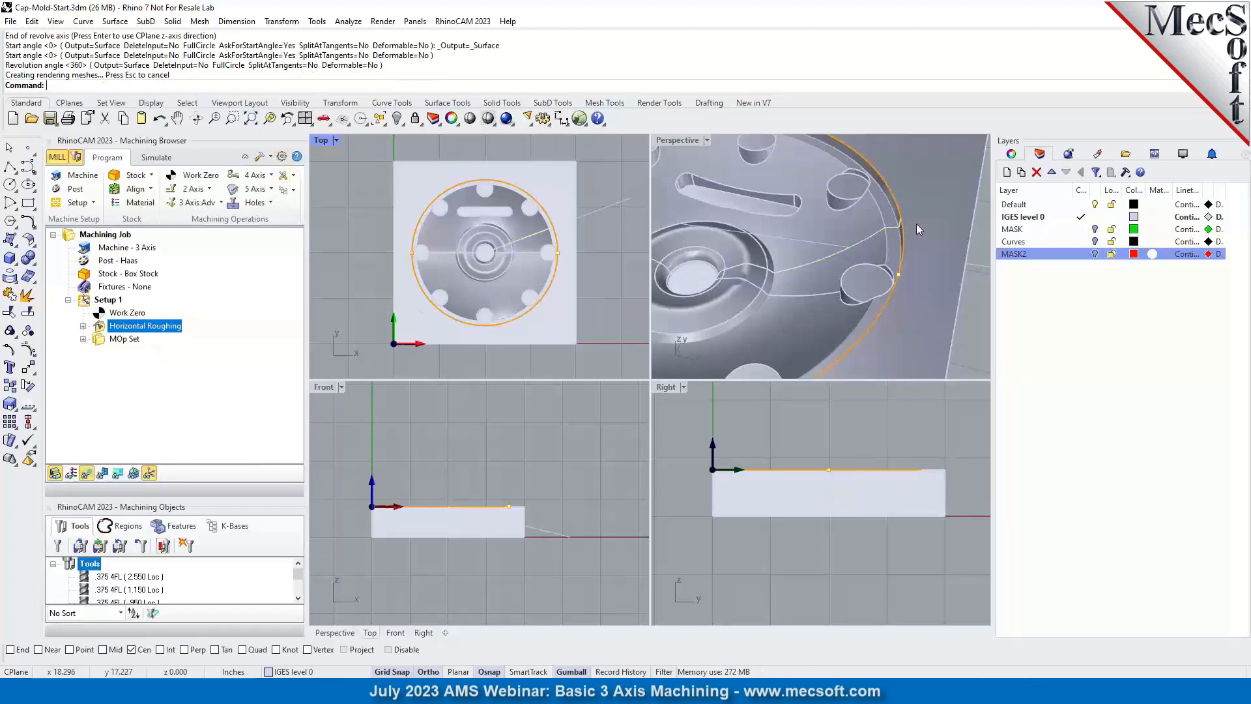
Select the revolved polysurface in the cavity and move it to the MASK2 layer.
left_click(872, 242)
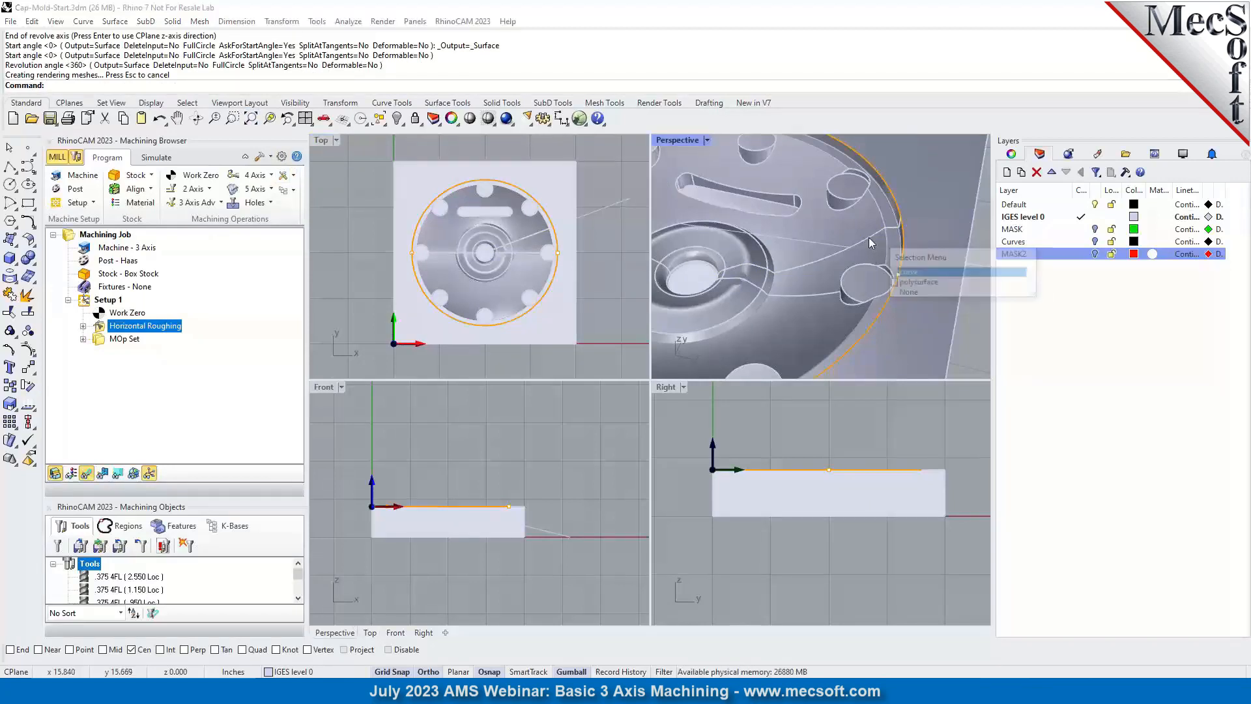
left_click(931, 284)
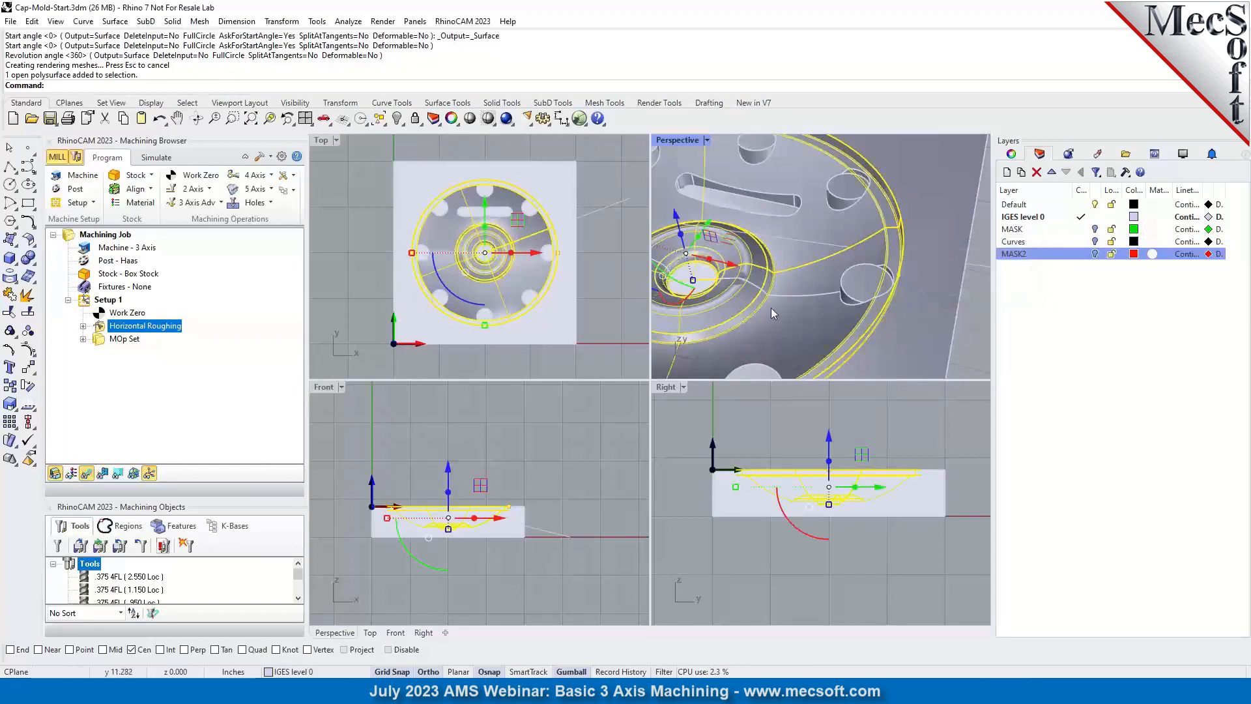
right_click(1019, 258)
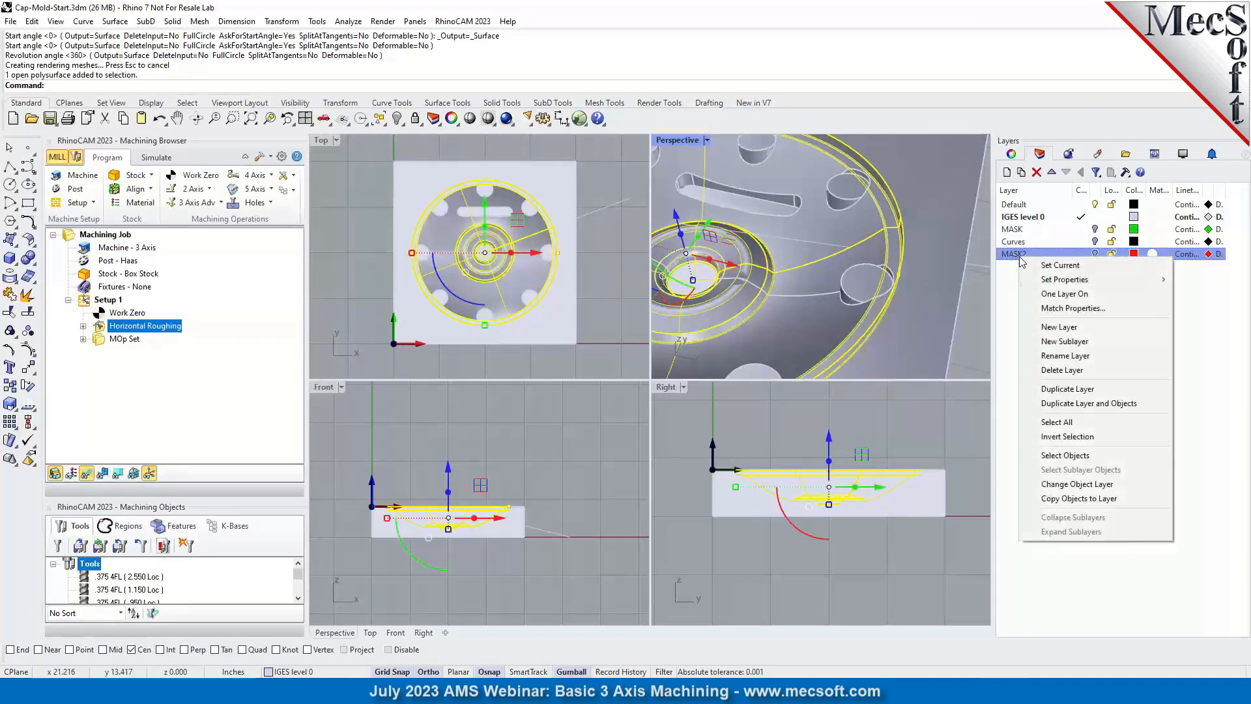
left_click(1072, 488)
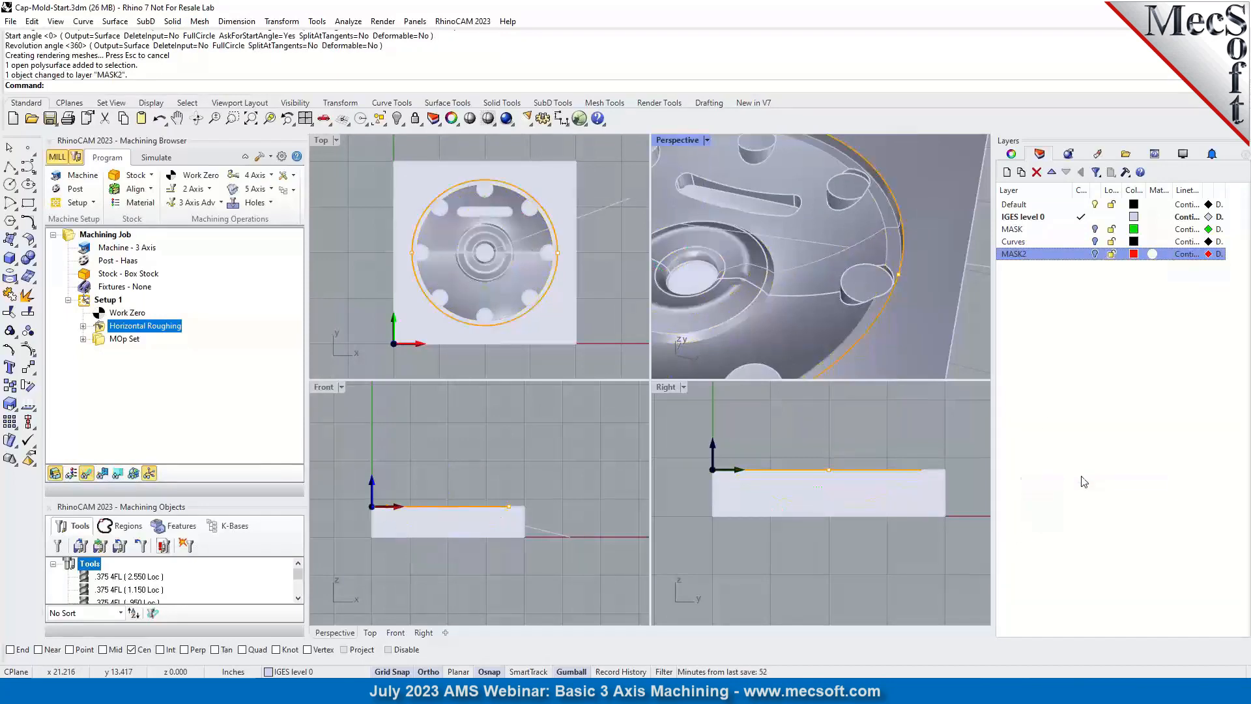
Make MASK2 the current layer and turn off the Default and IGES level 0 layers to isolate the revolved surface.
left_click(1083, 254)
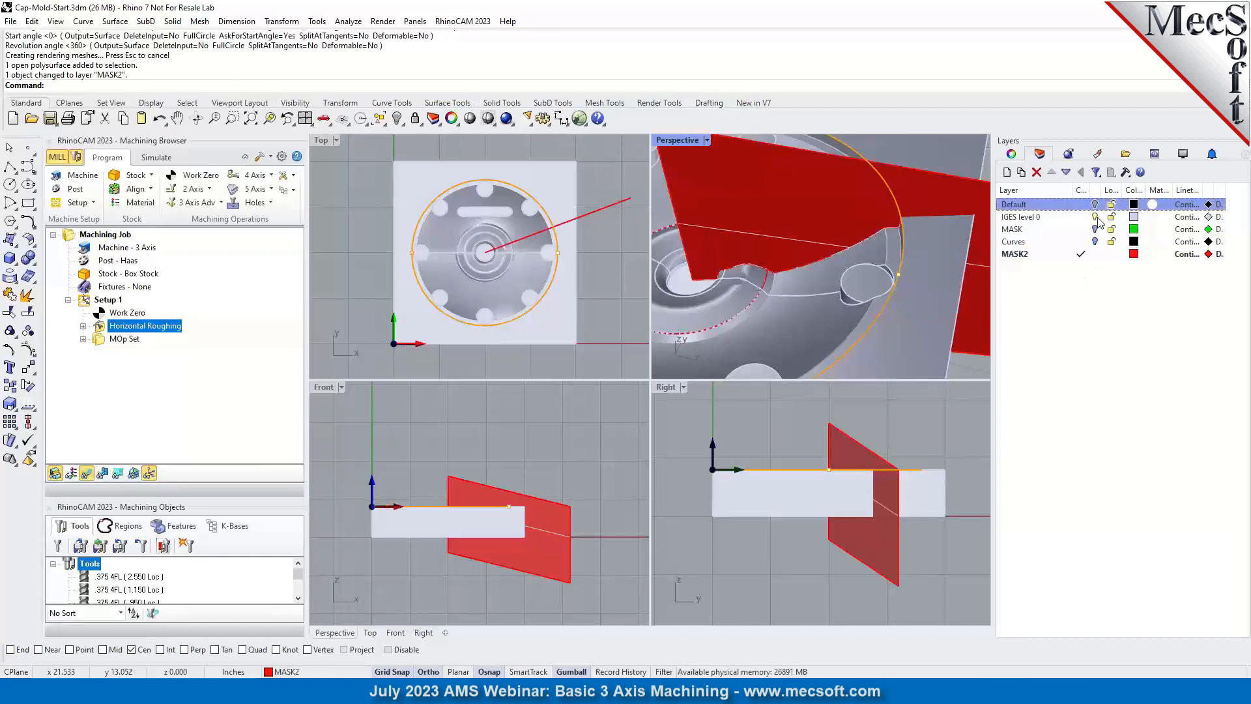
left_click(1095, 218)
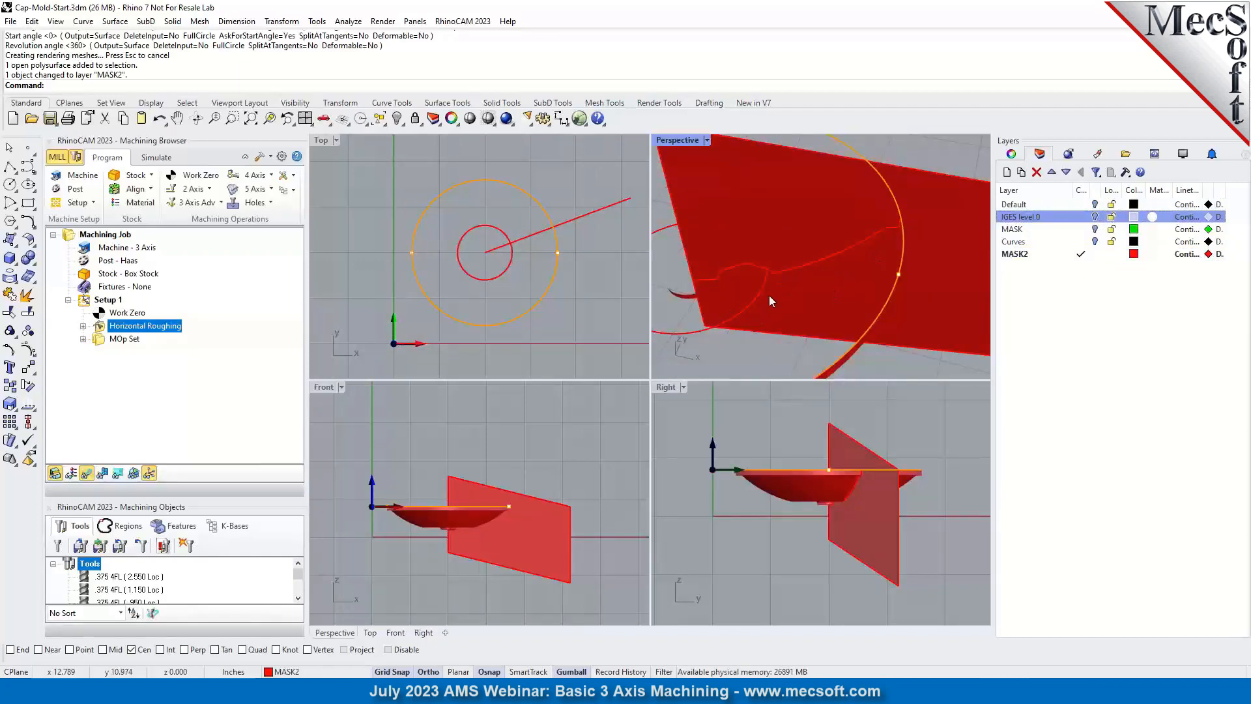
scroll(769, 295, "down", 2)
left_click(495, 498)
scroll(439, 486, "up", 4)
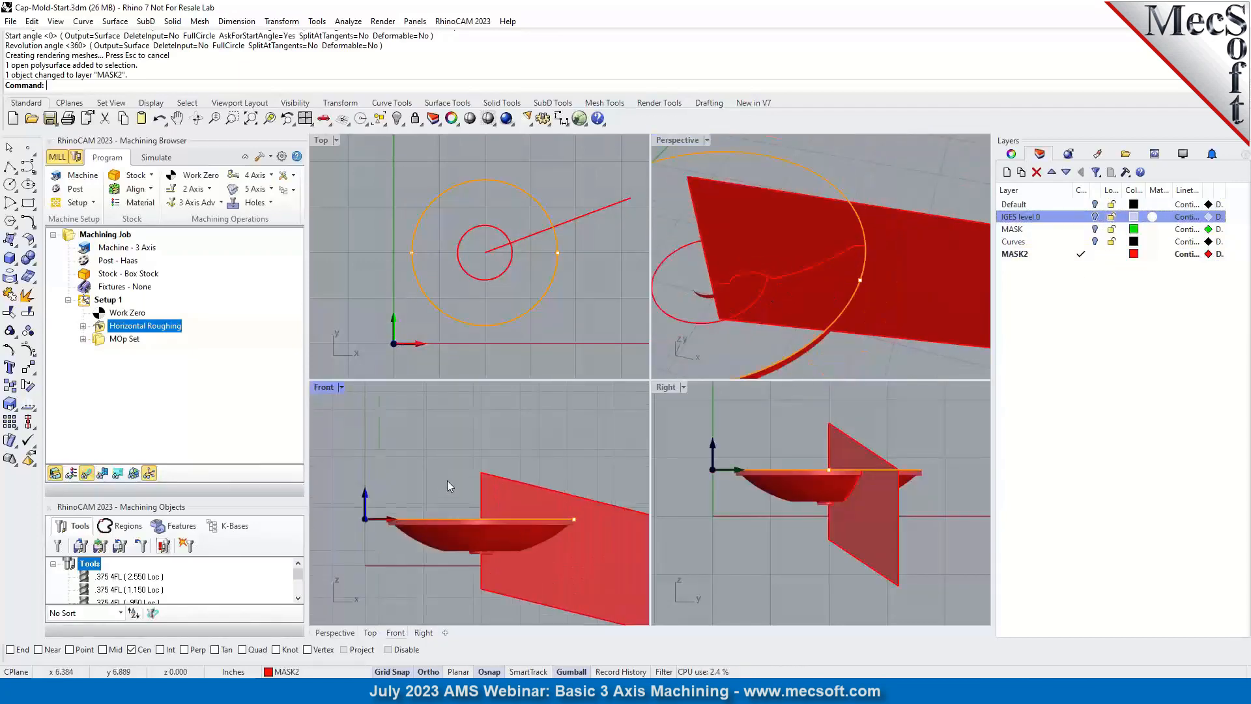
right_click_drag(548, 445, 518, 469)
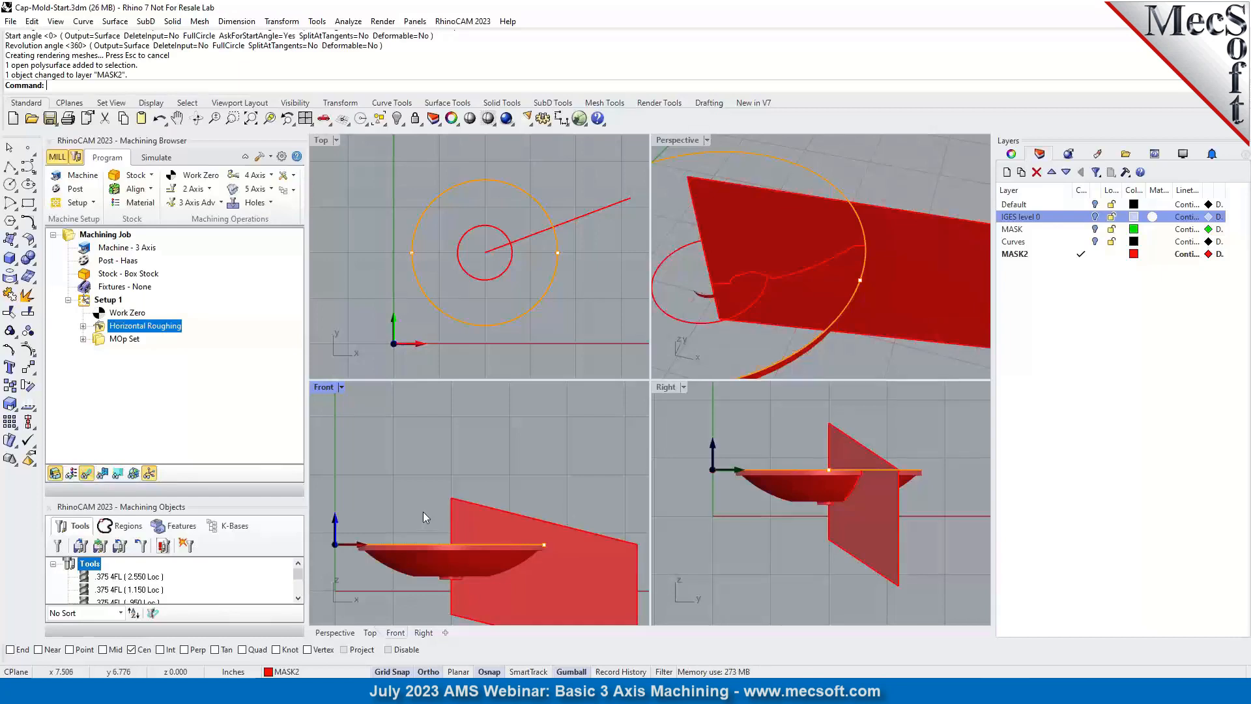
Flip the direction of the revolved surface and clear the selection.
left_click(429, 561)
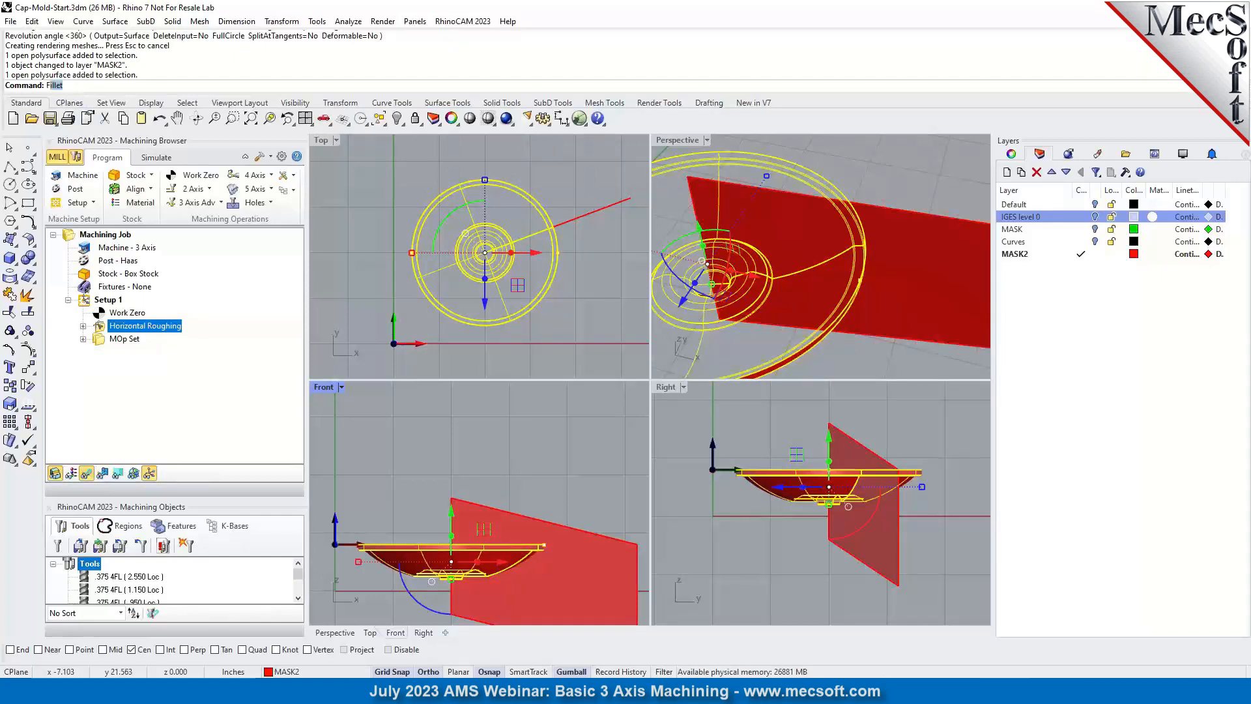
key("Return")
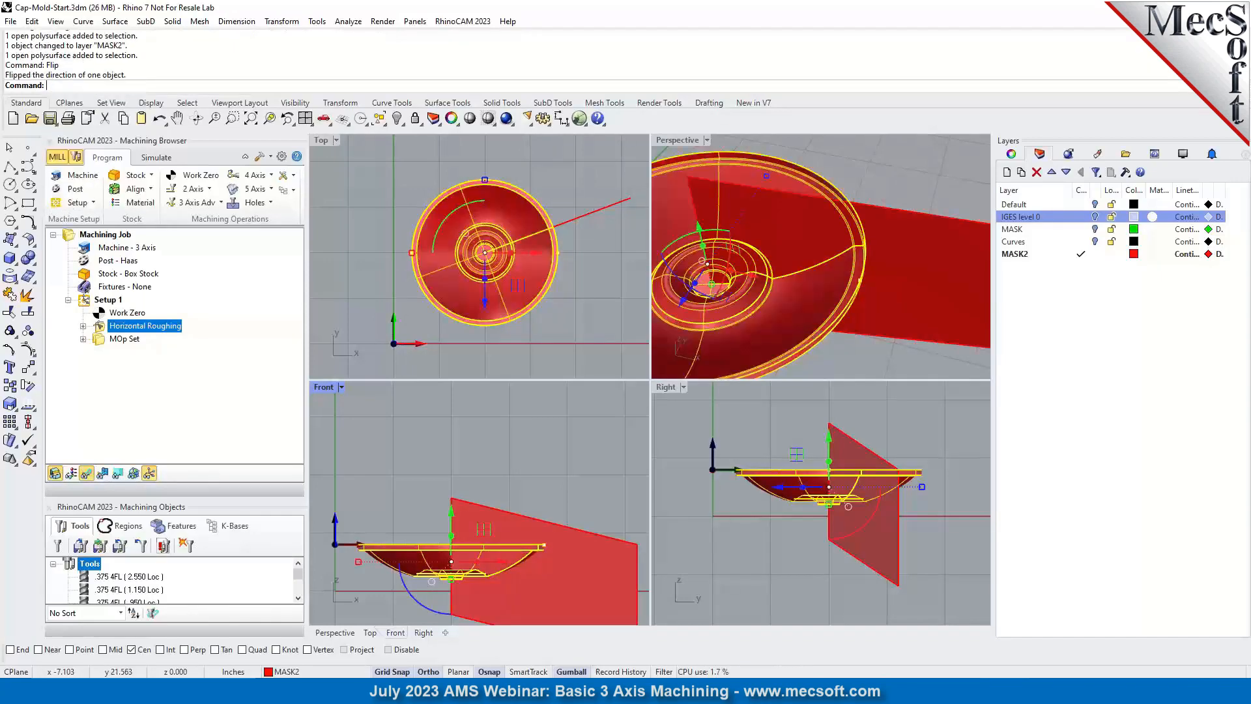
left_click(368, 214)
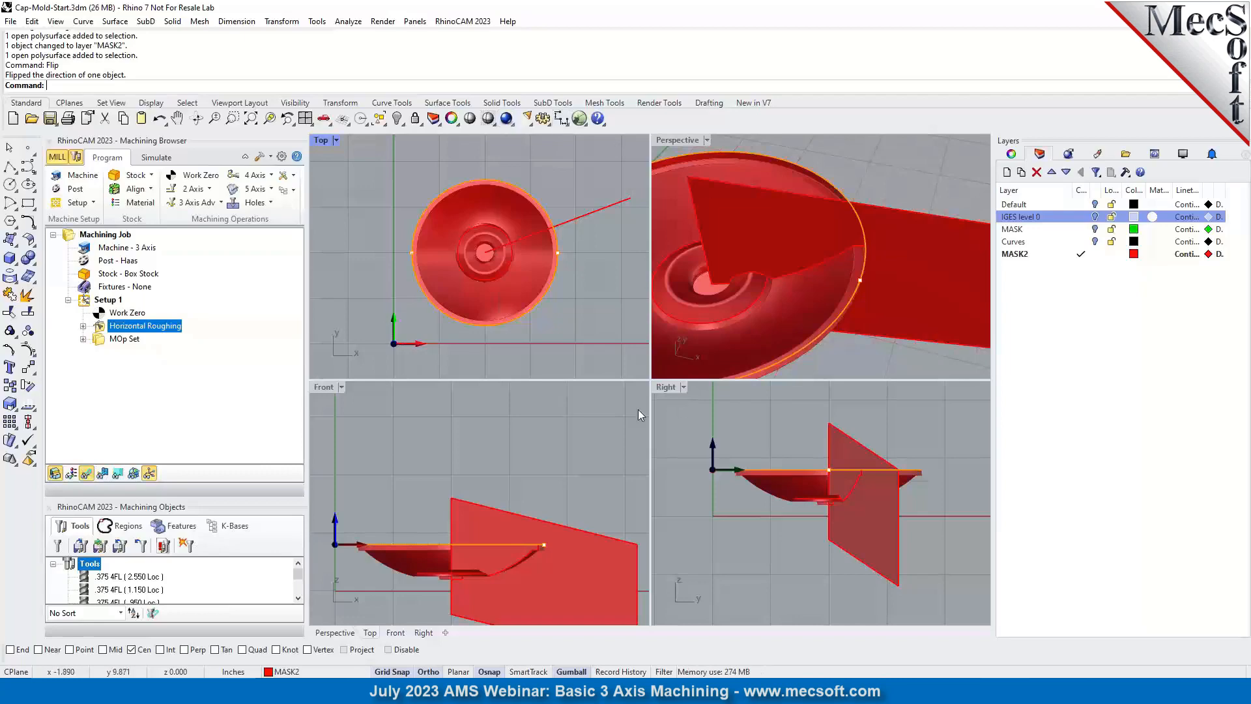
Maximize the Perspective view and hide the flat cutting surface that crosses the revolved bowl.
double_click(679, 142)
right_click_drag(816, 288, 693, 424)
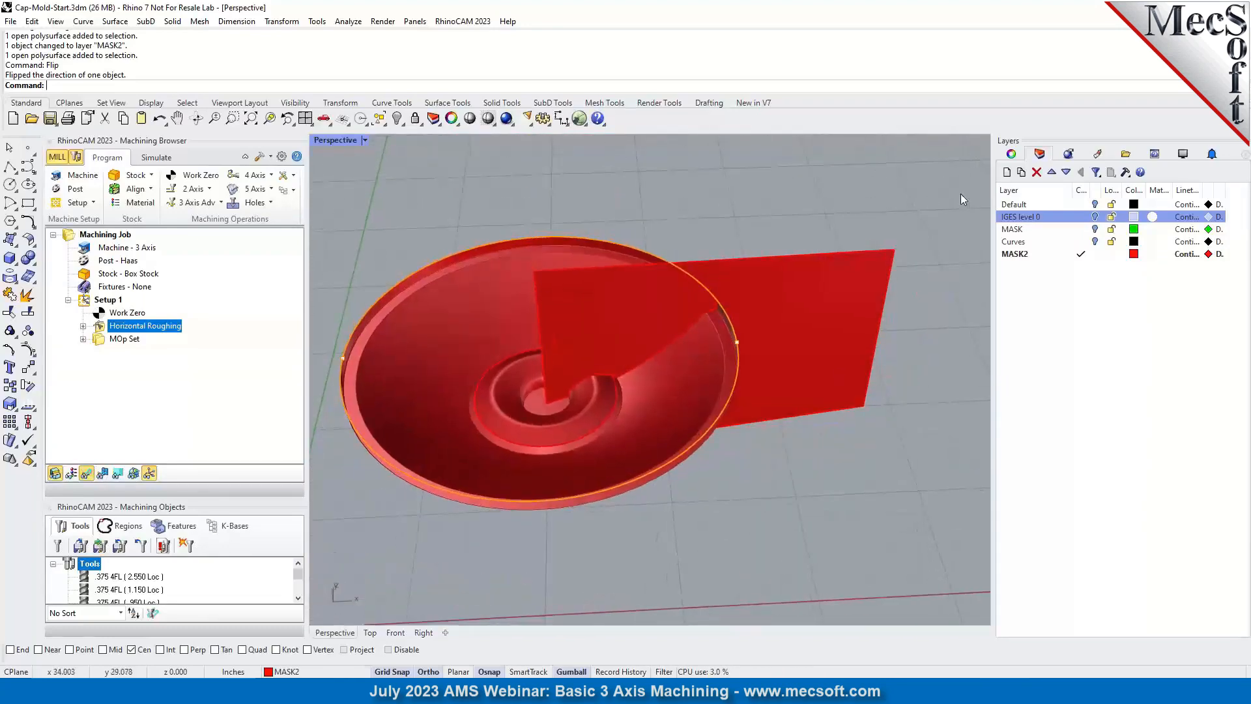
left_click(877, 269)
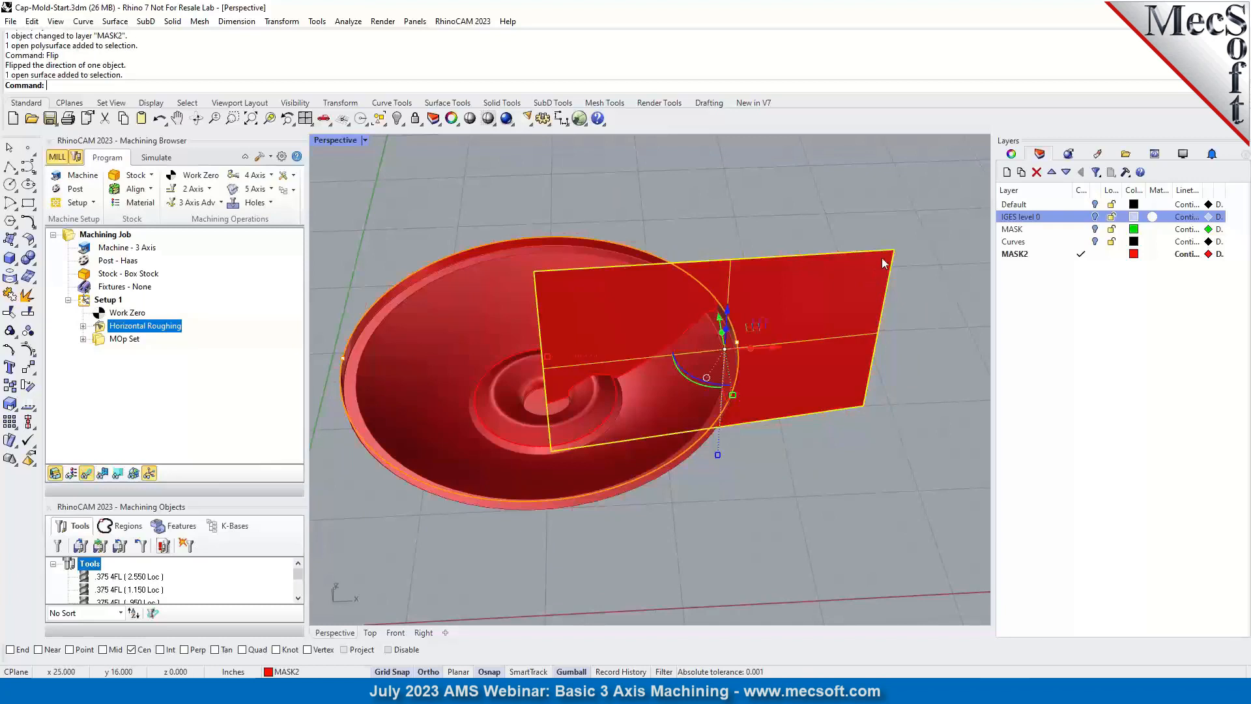
left_click(397, 120)
scroll(870, 327, "down", 2)
scroll(869, 328, "down", 2)
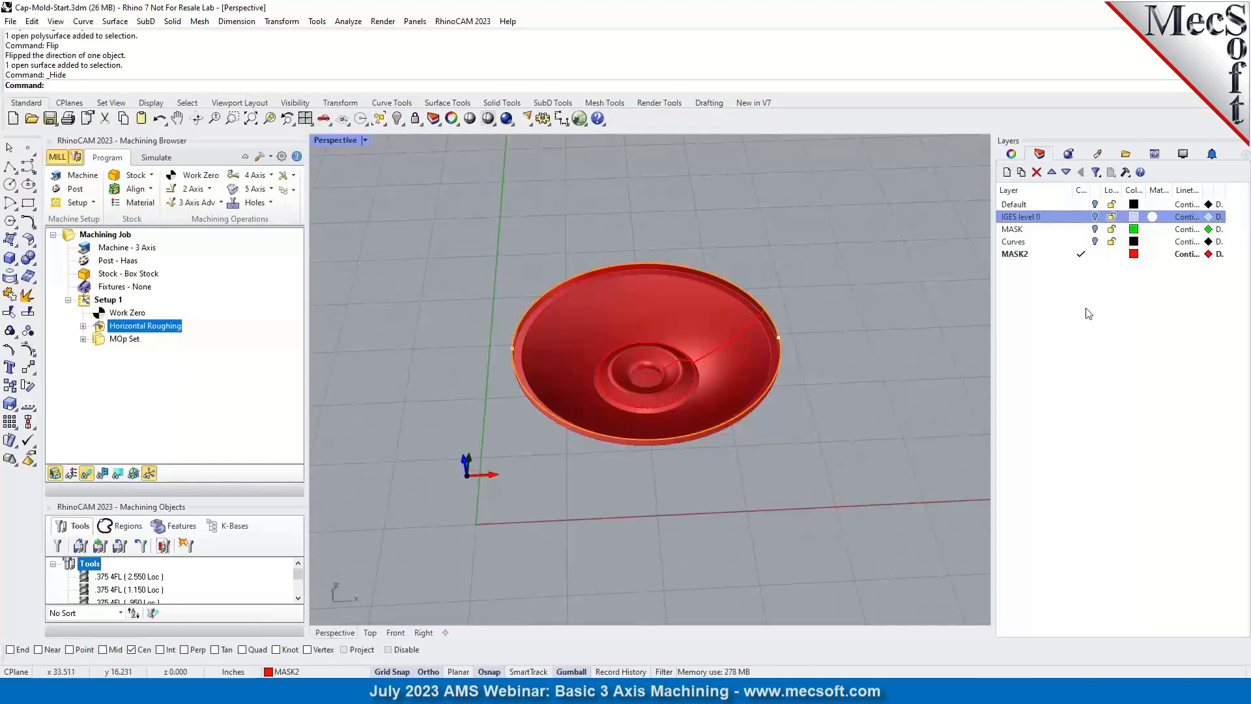
Turn the Default and IGES level 0 layers back on and examine how the revolved surface fits the mold cavity and its pockets.
left_click(1096, 217)
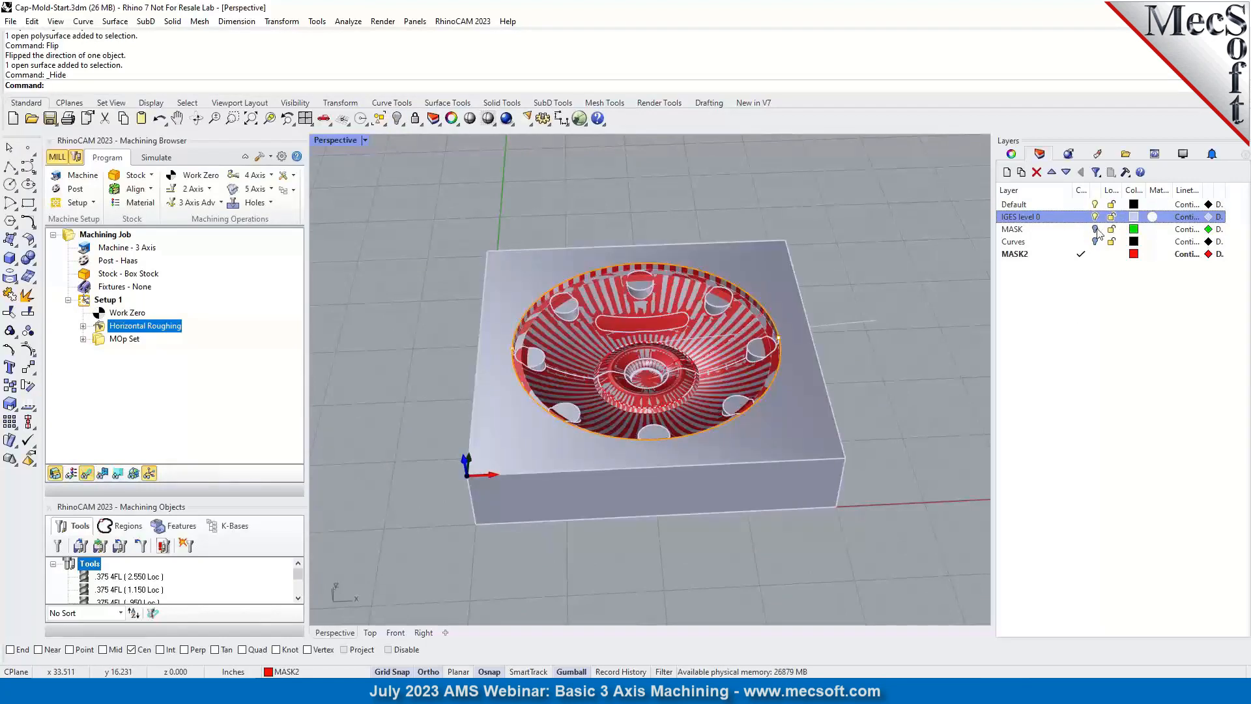
scroll(713, 399, "up", 4)
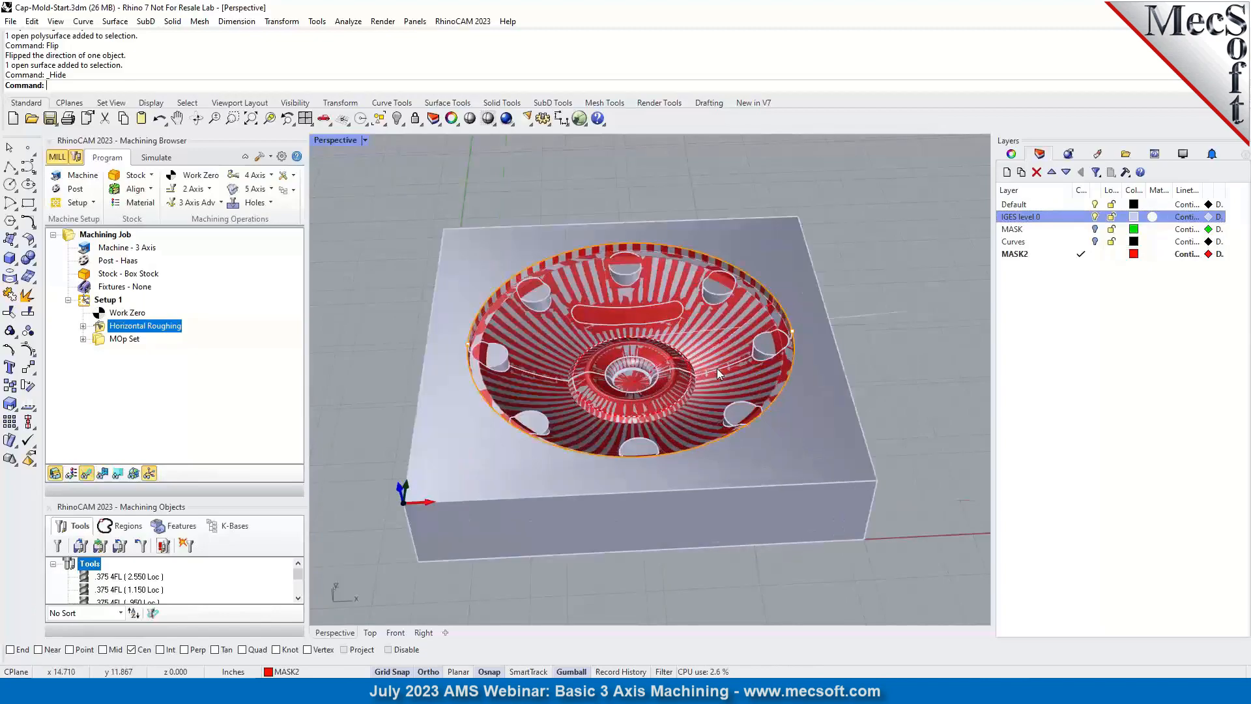
scroll(589, 304, "up", 4)
right_click_drag(588, 304, 861, 396)
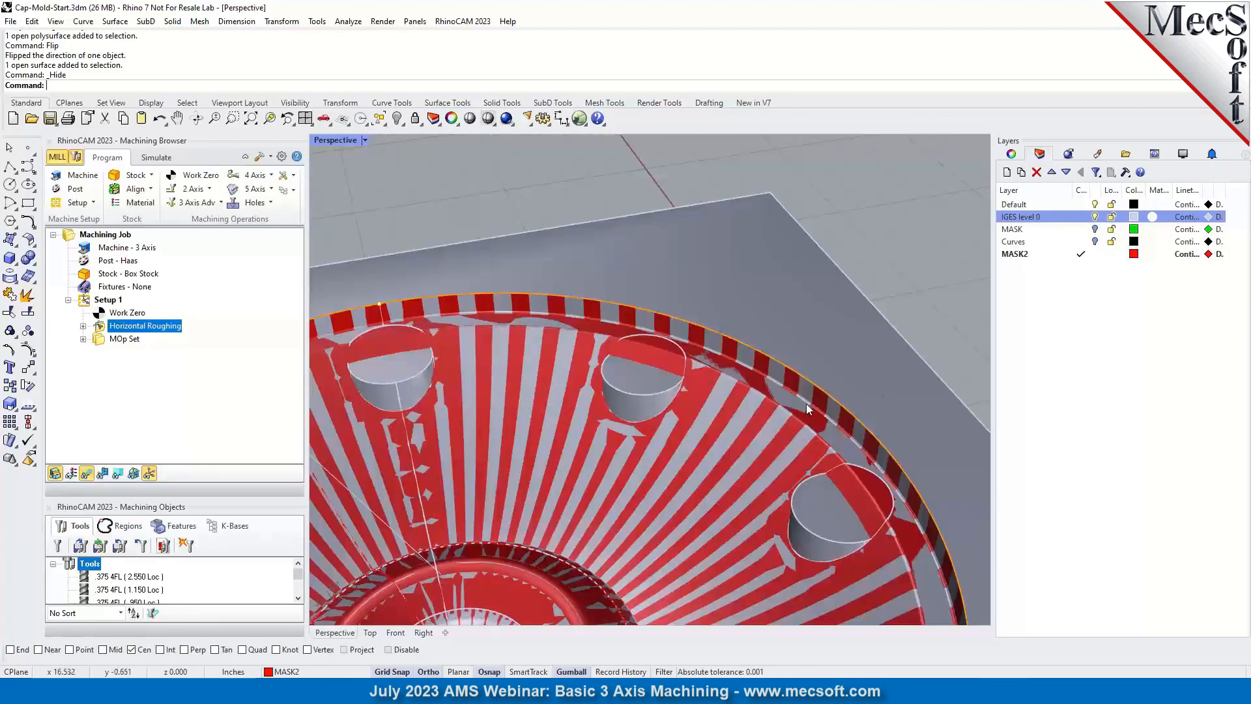
scroll(611, 400, "down", 6)
scroll(559, 408, "up", 8)
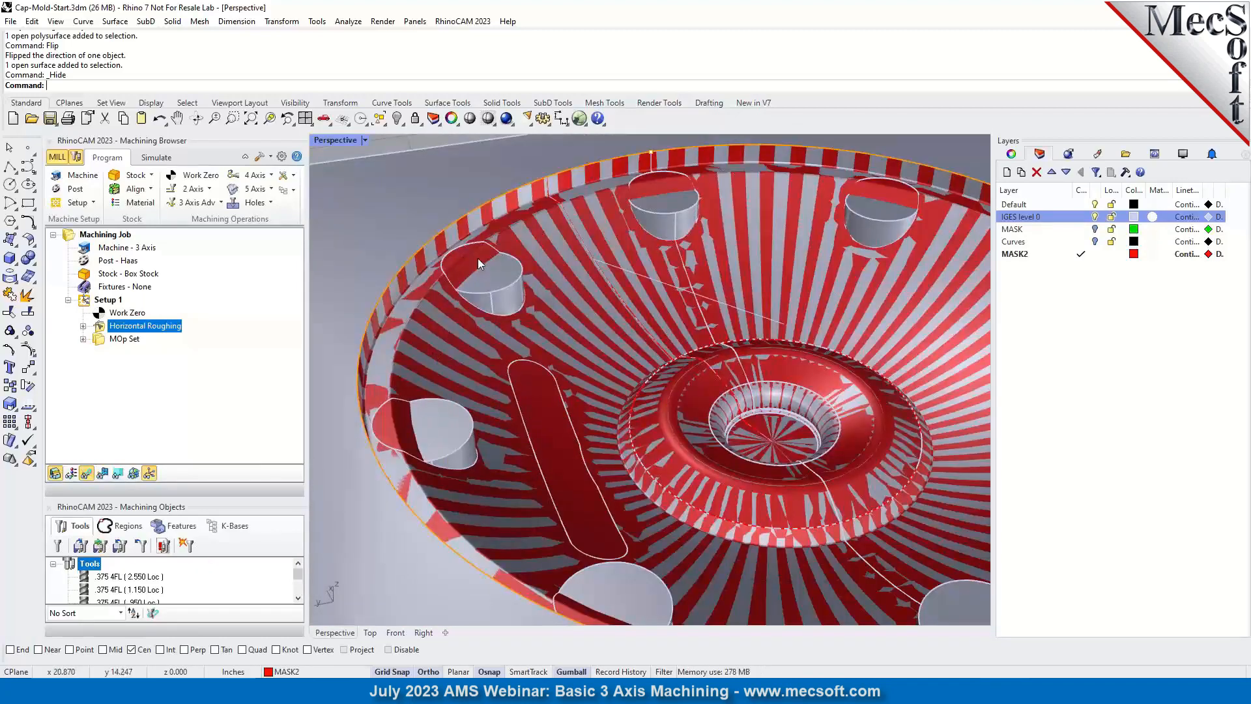
scroll(725, 306, "down", 8)
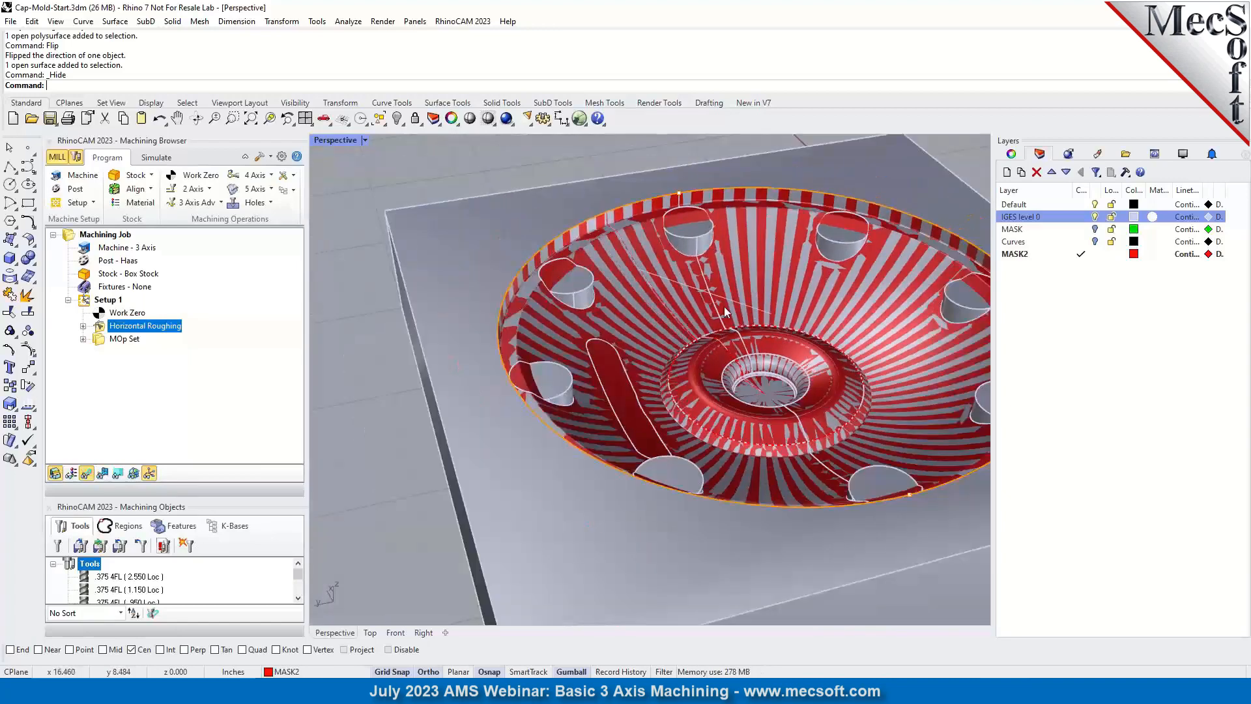
right_click_drag(844, 358, 717, 332)
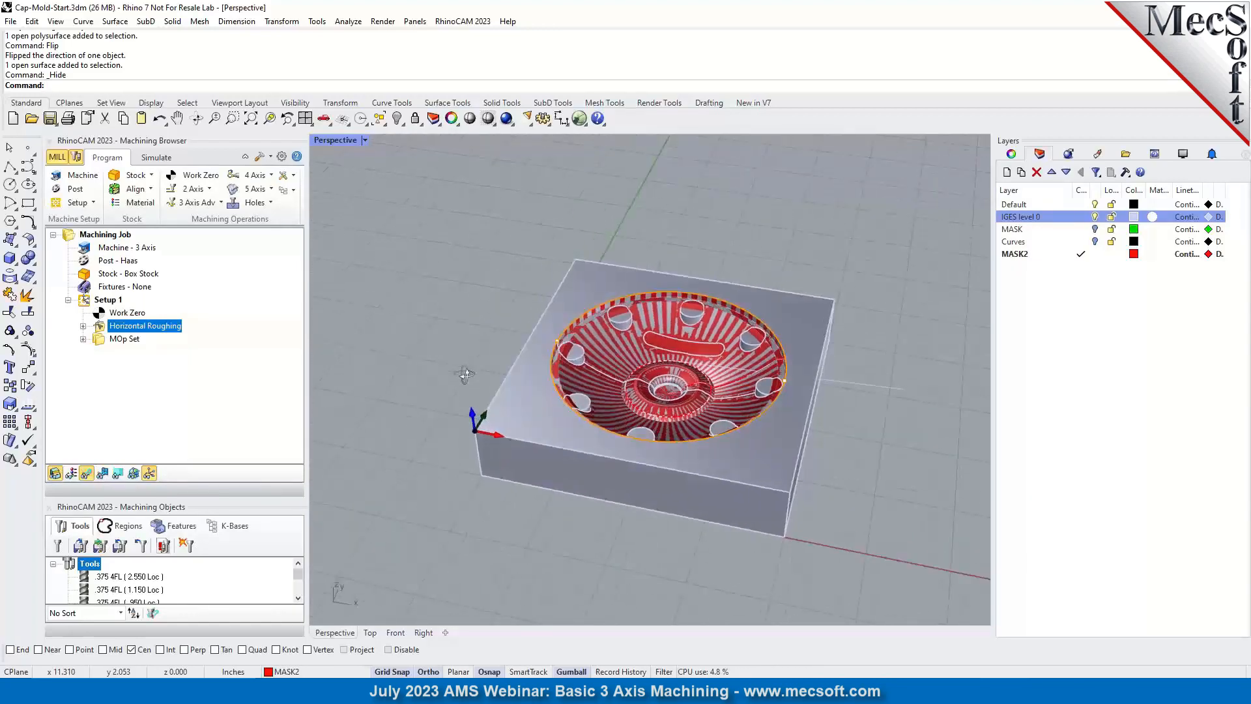
scroll(737, 358, "up", 2)
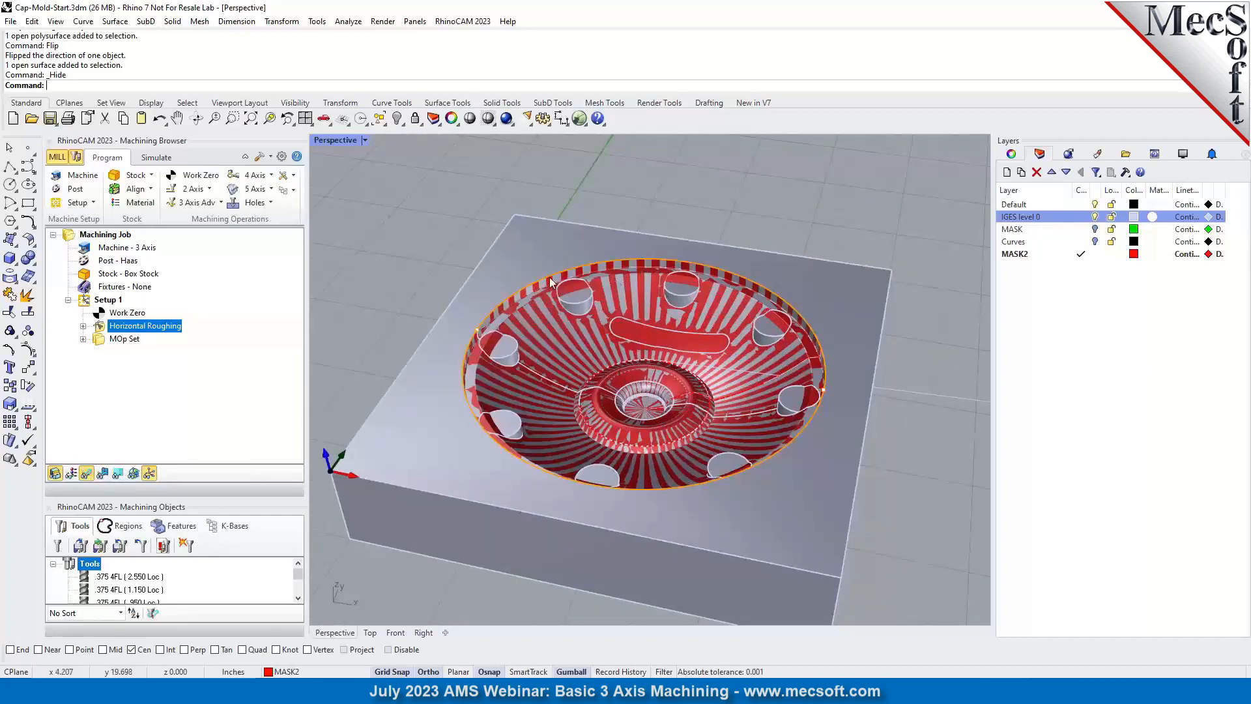
Open the Horizontal Roughing operation for editing and set its cavity stepover distance to 40% of the tool diameter.
double_click(102, 330)
left_click_drag(175, 168, 258, 175)
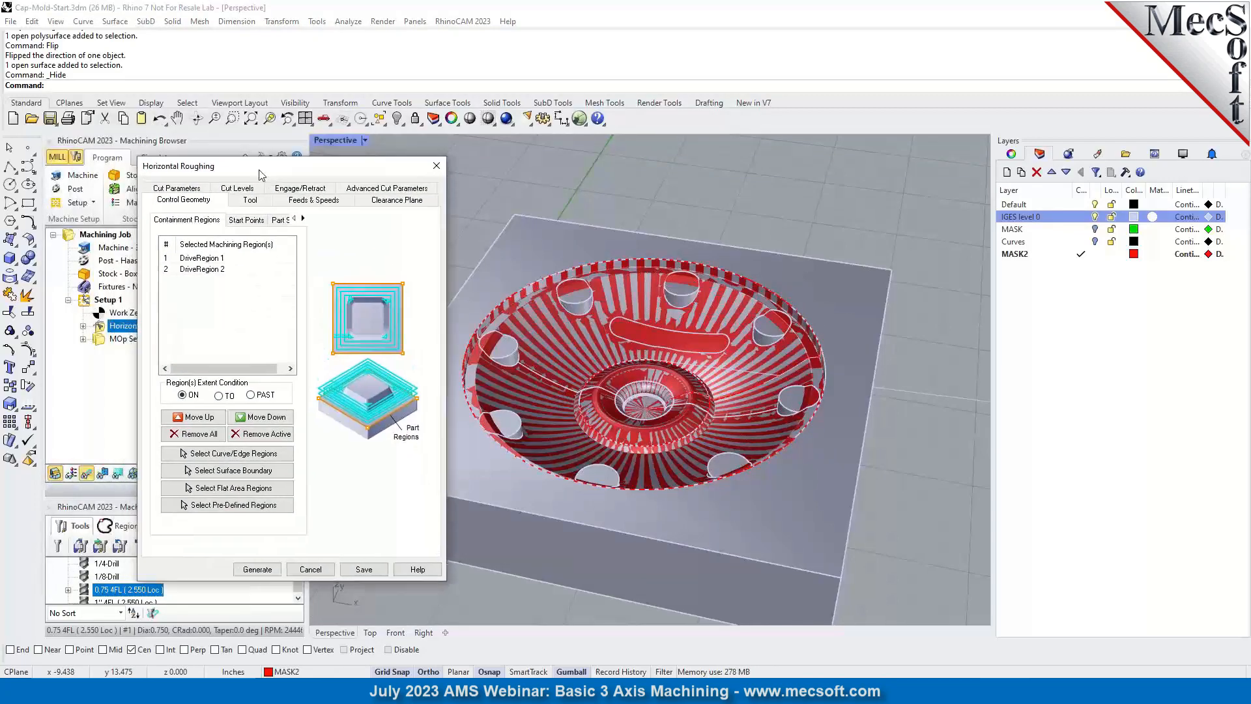
left_click(182, 189)
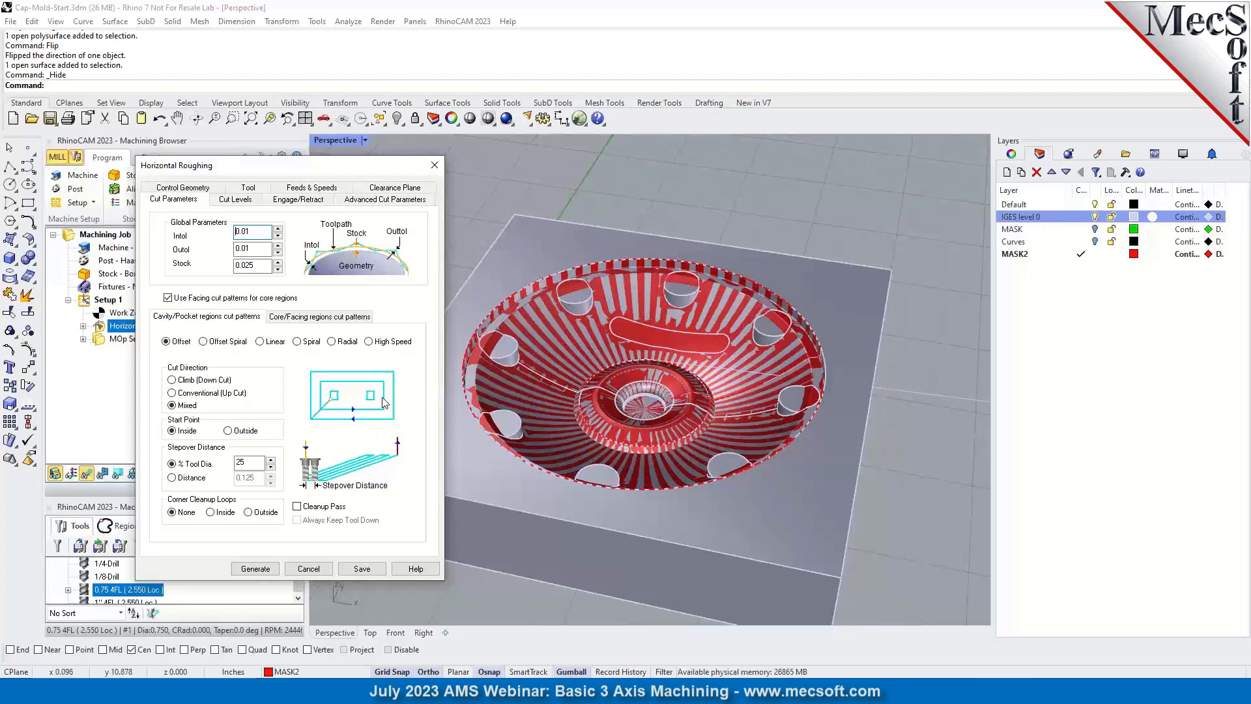
mouse_move(209, 399)
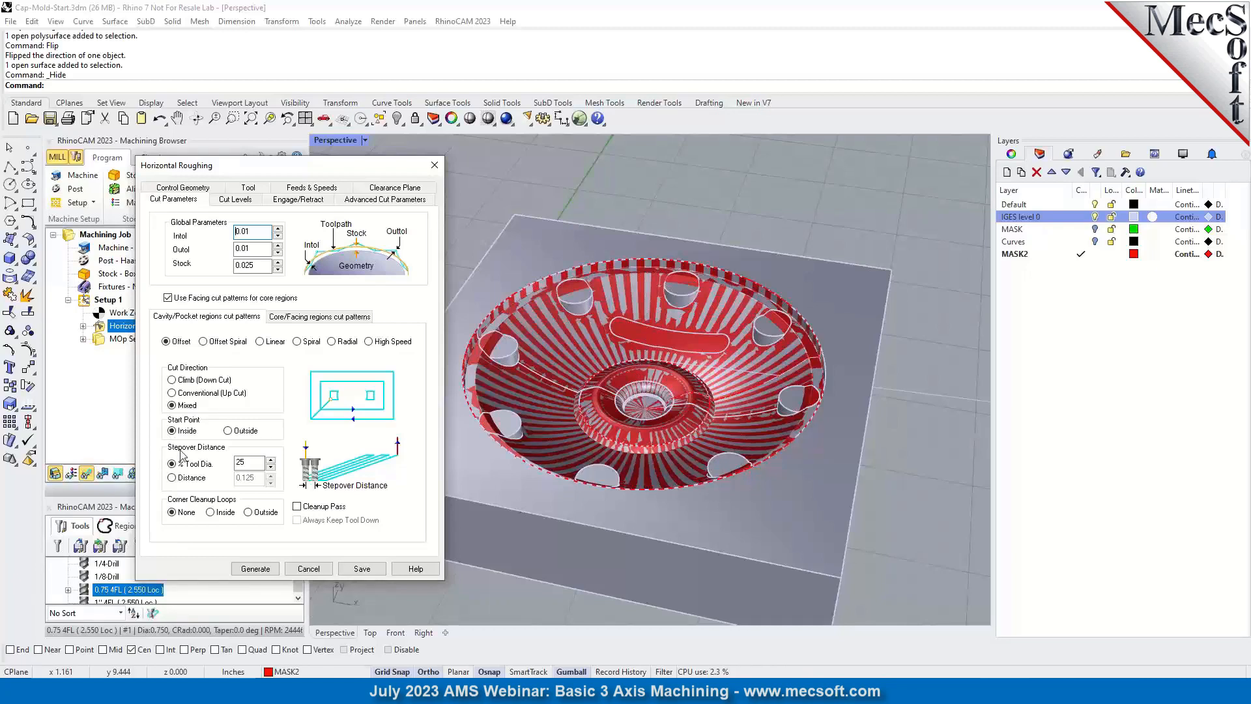
mouse_move(180, 437)
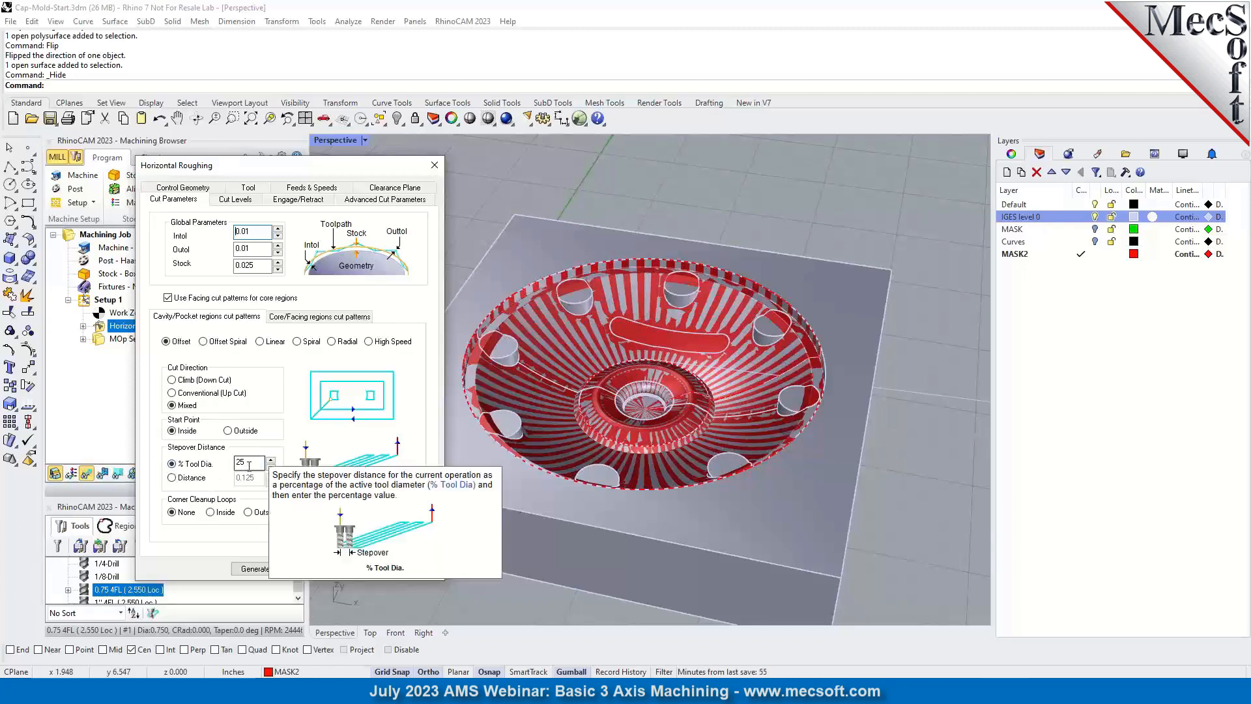
double_click(249, 463)
type("40")
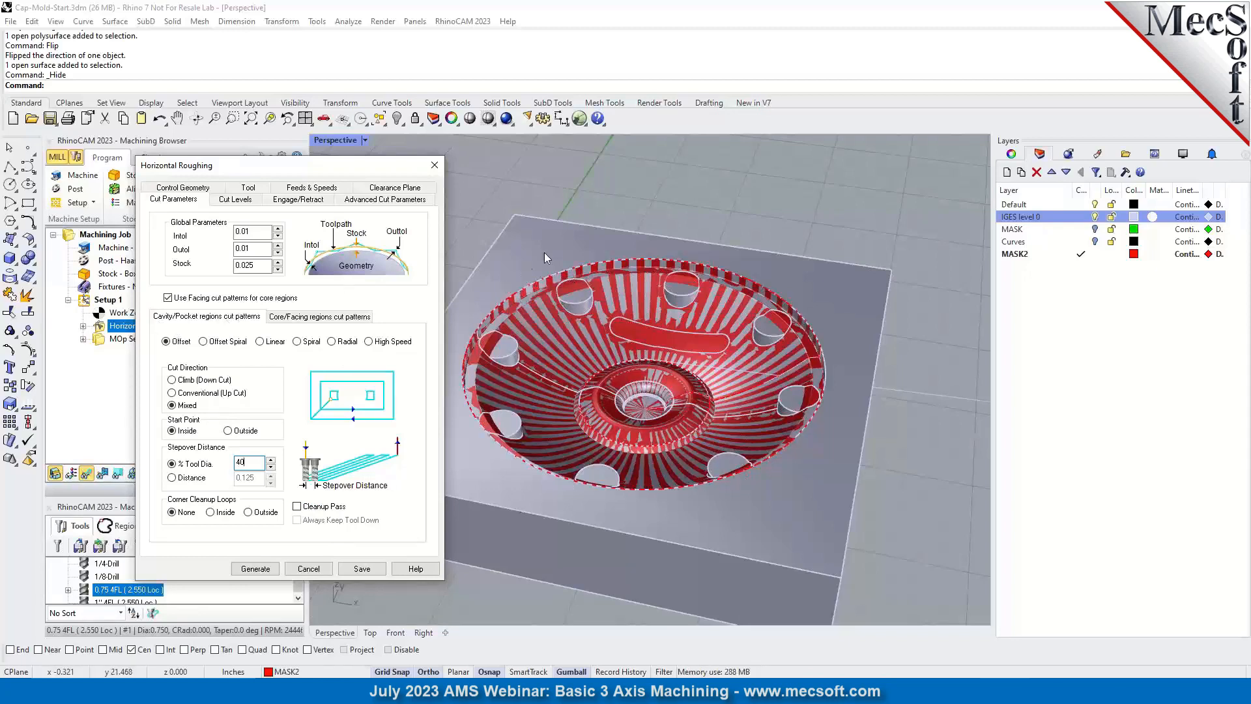
Turn off Corner Cleanup in the roughing operation's core/facing regions cut pattern and return to the cavity/pocket pattern settings.
left_click(283, 322)
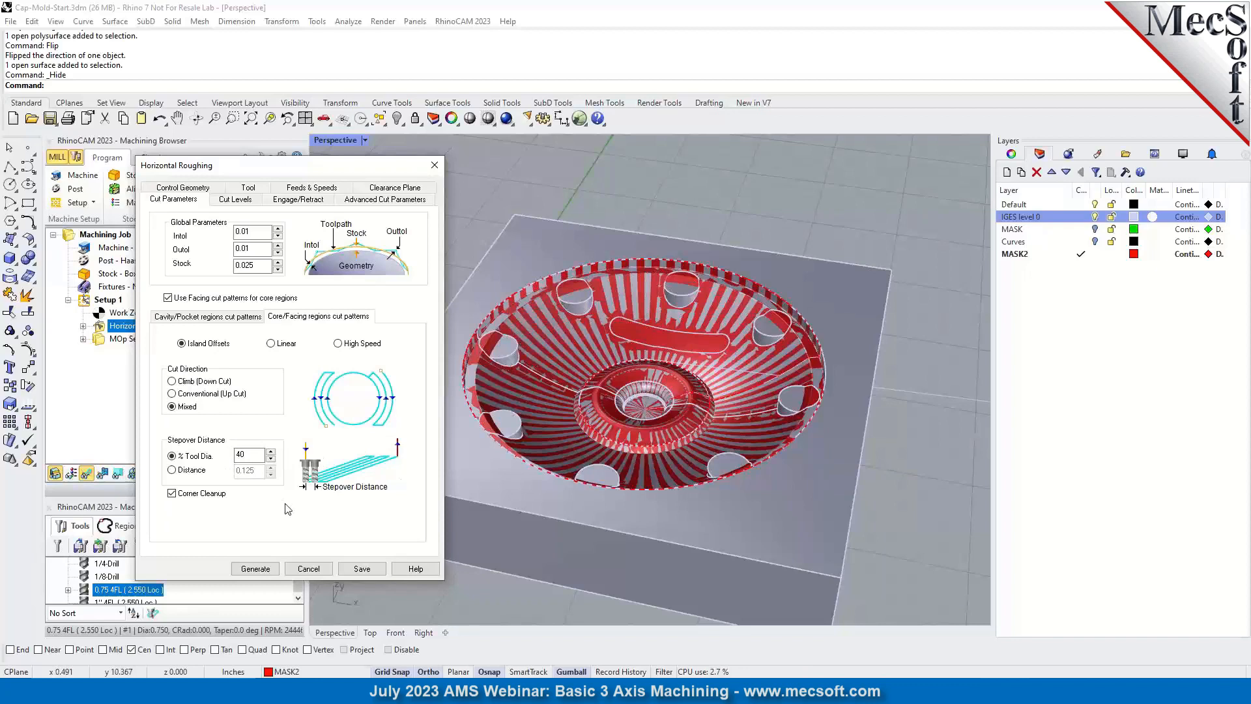
left_click(173, 496)
left_click(220, 317)
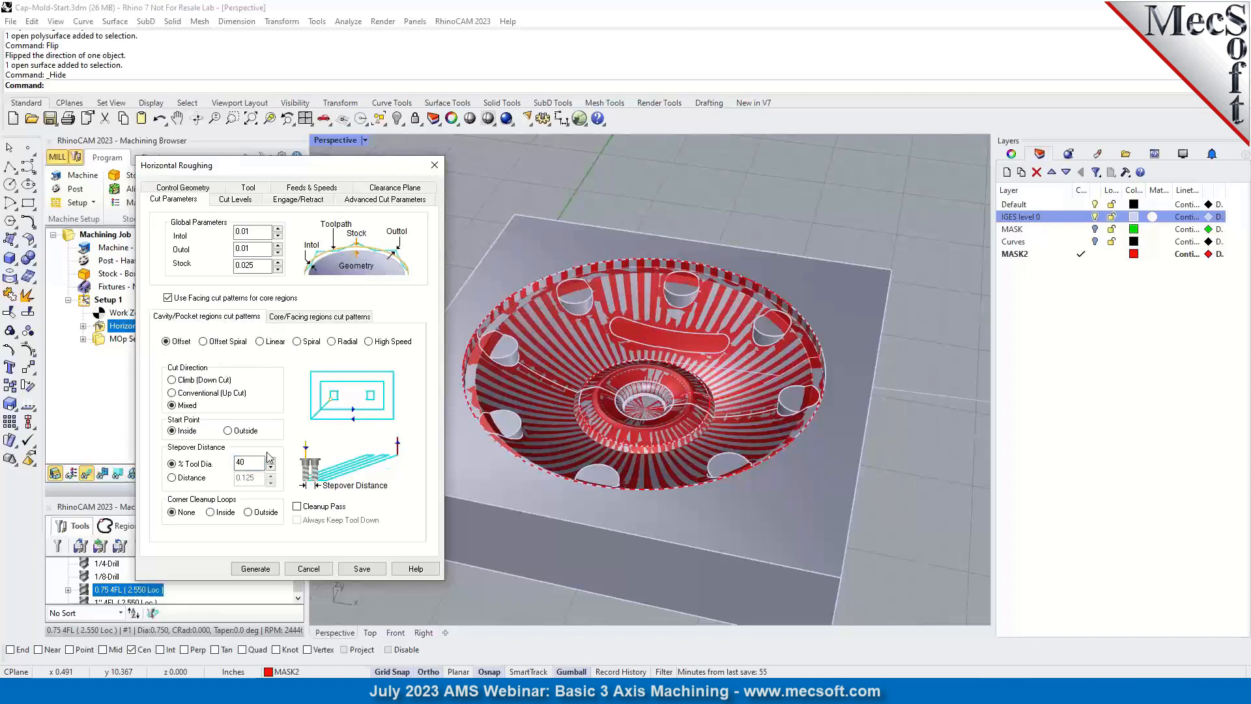
Enable Clear Flats for the cut levels and control the roughing stepdown by a distance of 0.125.
left_click(233, 200)
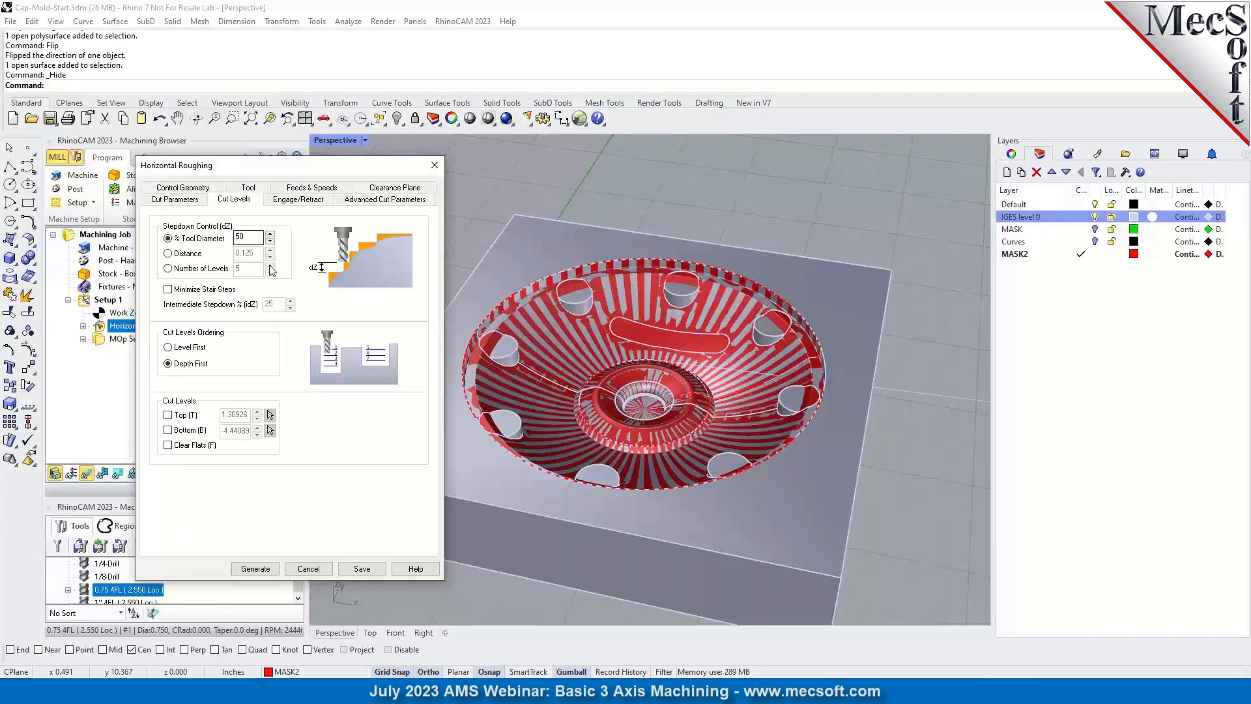
left_click(168, 445)
scroll(473, 337, "up", 5)
scroll(493, 317, "up", 3)
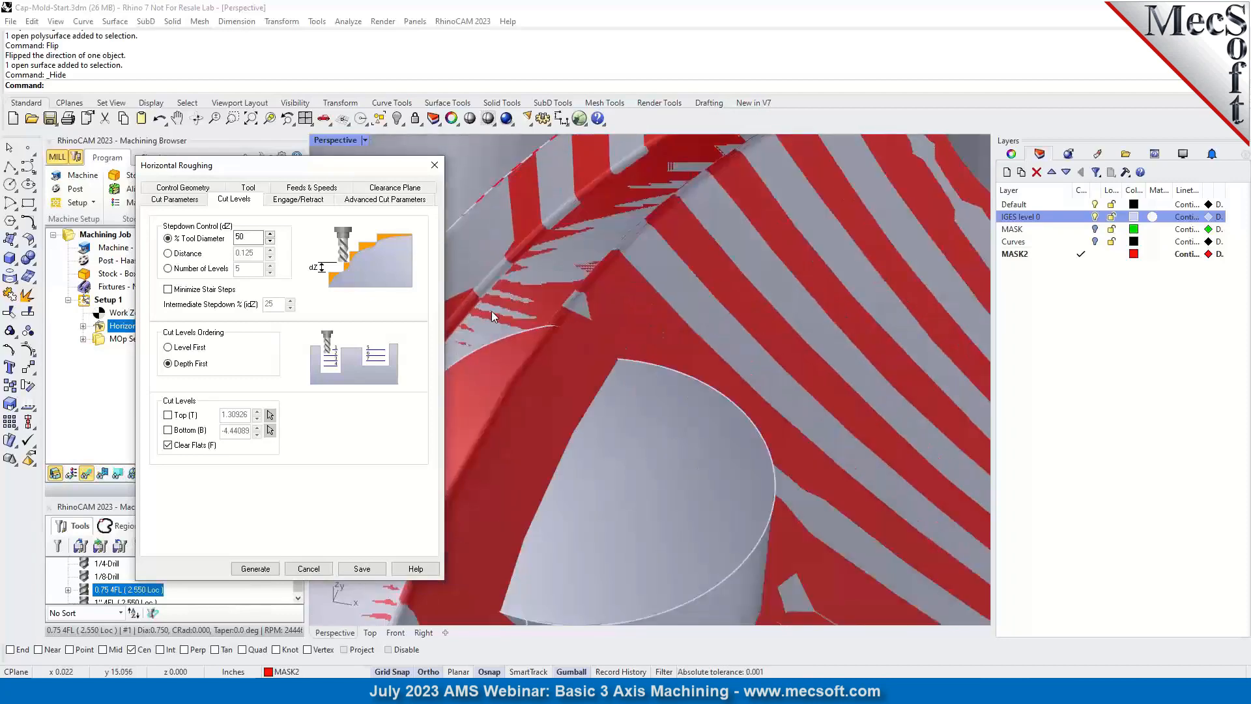
scroll(616, 385, "down", 8)
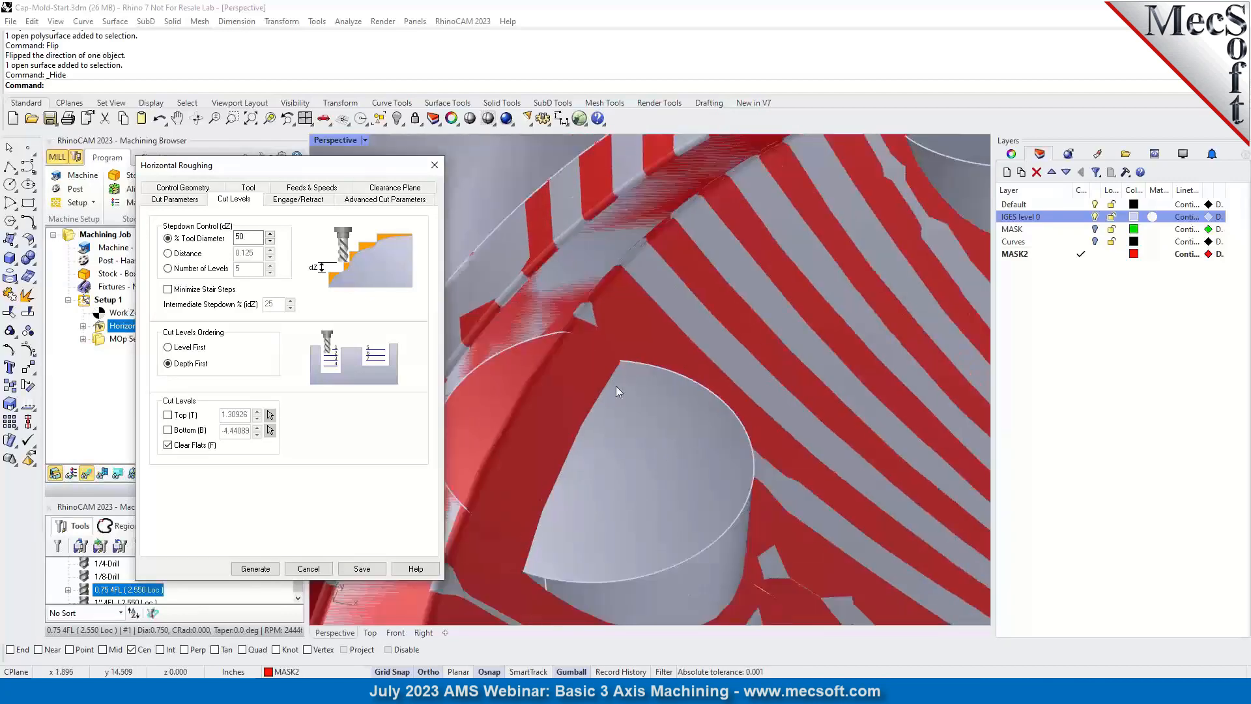
scroll(559, 322, "down", 4)
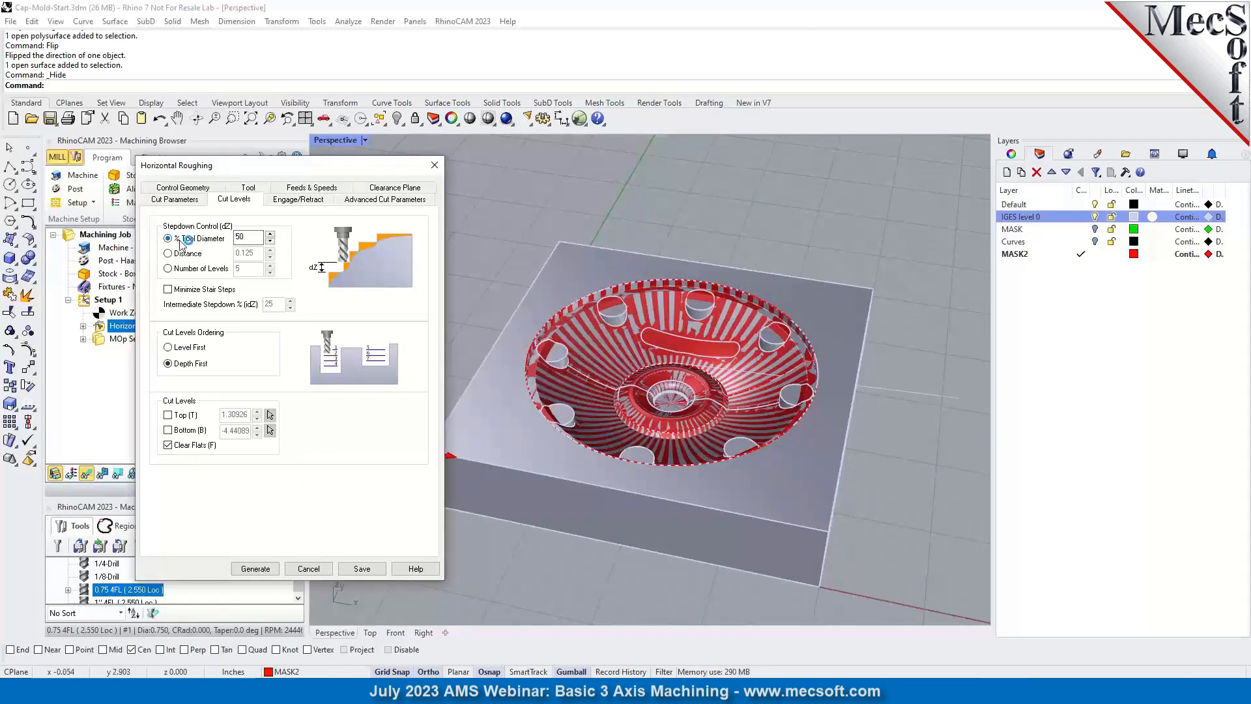
left_click(168, 254)
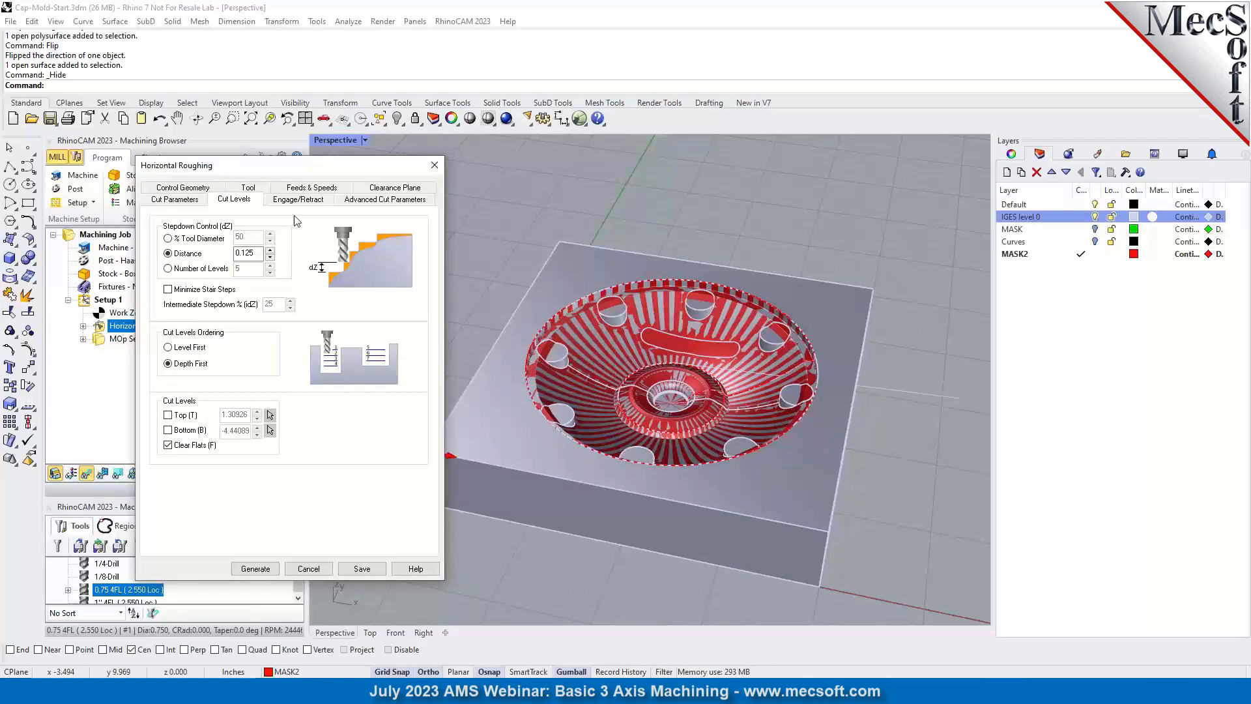
Review the engage/retract settings, set the arc fitting tolerance to 0.02 and generate the Horizontal Roughing toolpath.
left_click(298, 199)
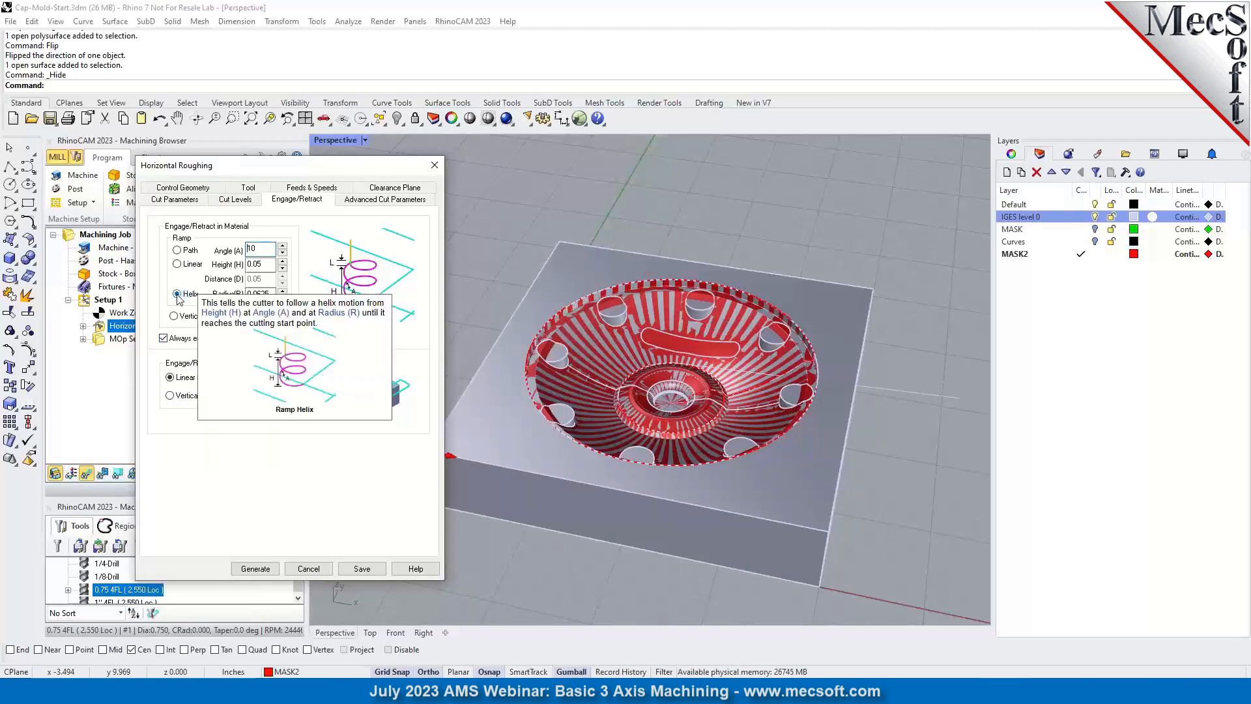
left_click(383, 200)
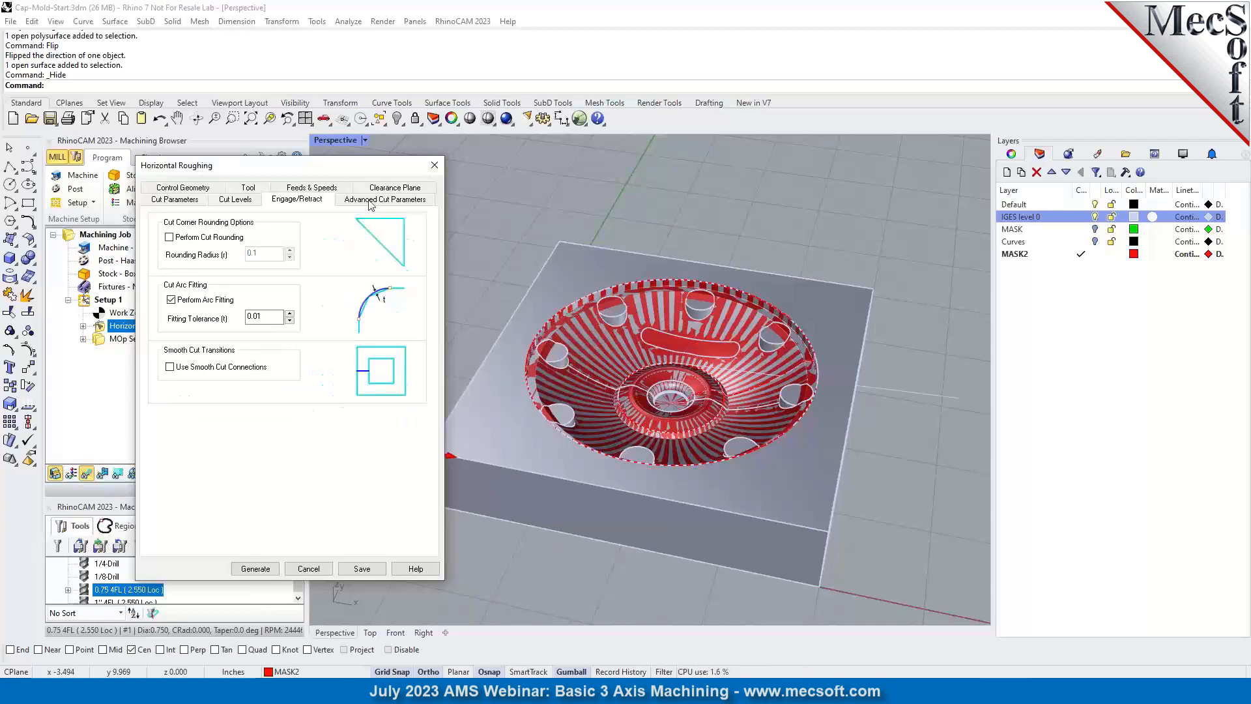
double_click(266, 320)
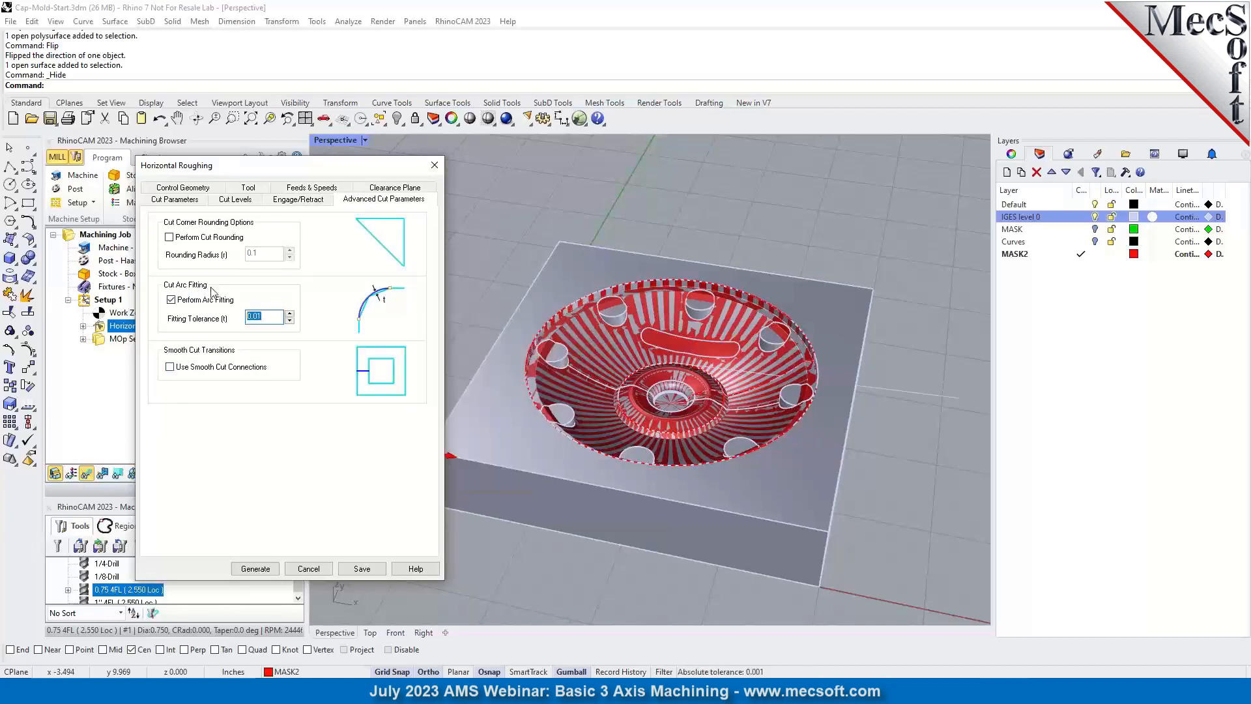
type("0.02")
left_click(256, 569)
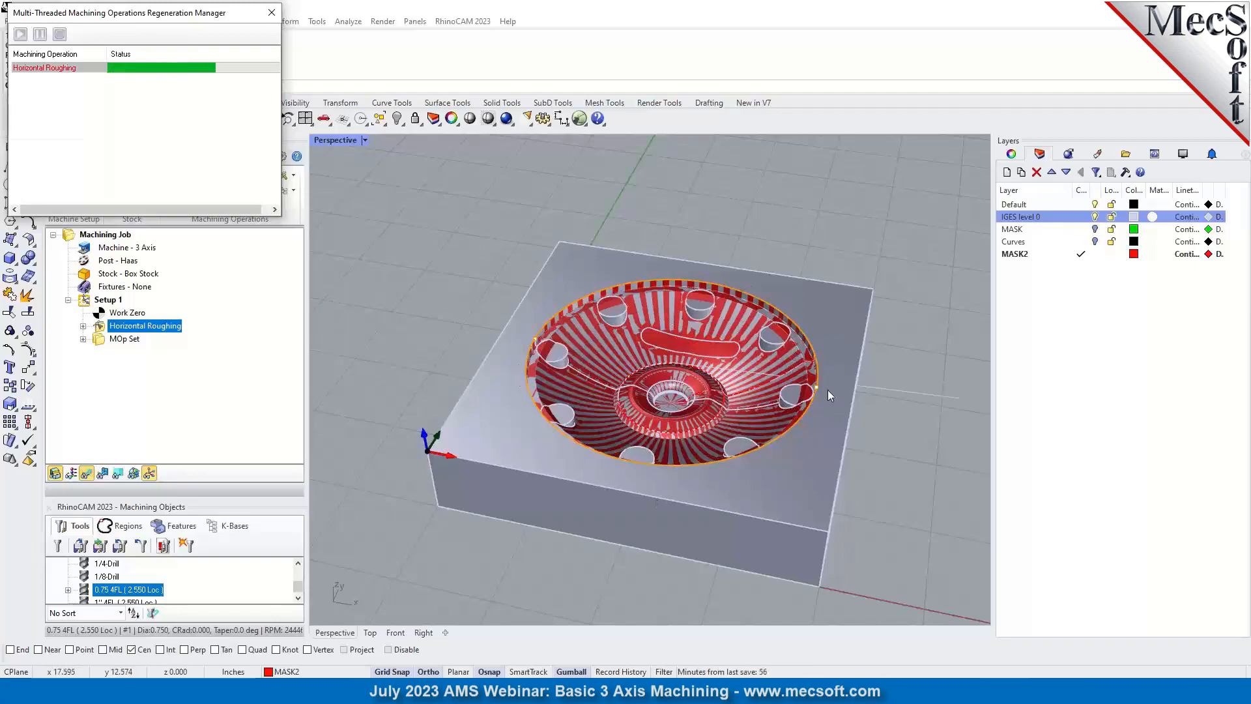
Inspect the regenerated roughing toolpath over the cavity and open the Z level display for it.
scroll(659, 365, "up", 8)
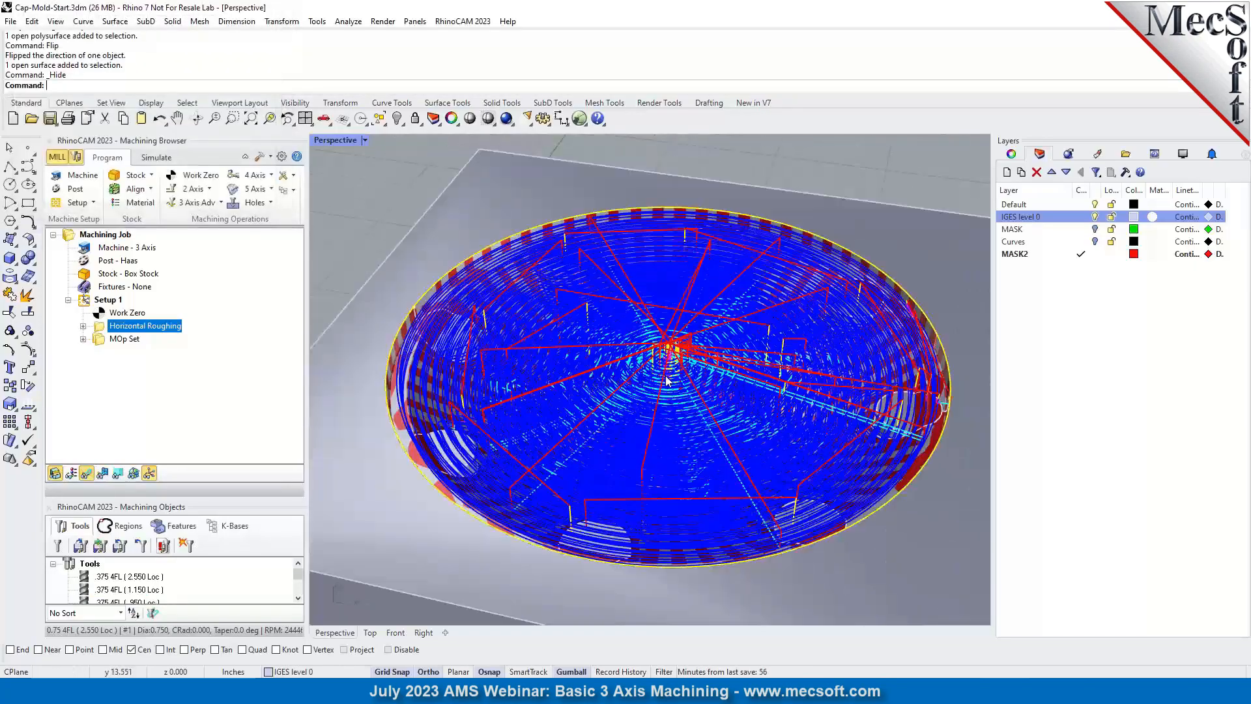
scroll(660, 376, "up", 3)
scroll(630, 481, "down", 10)
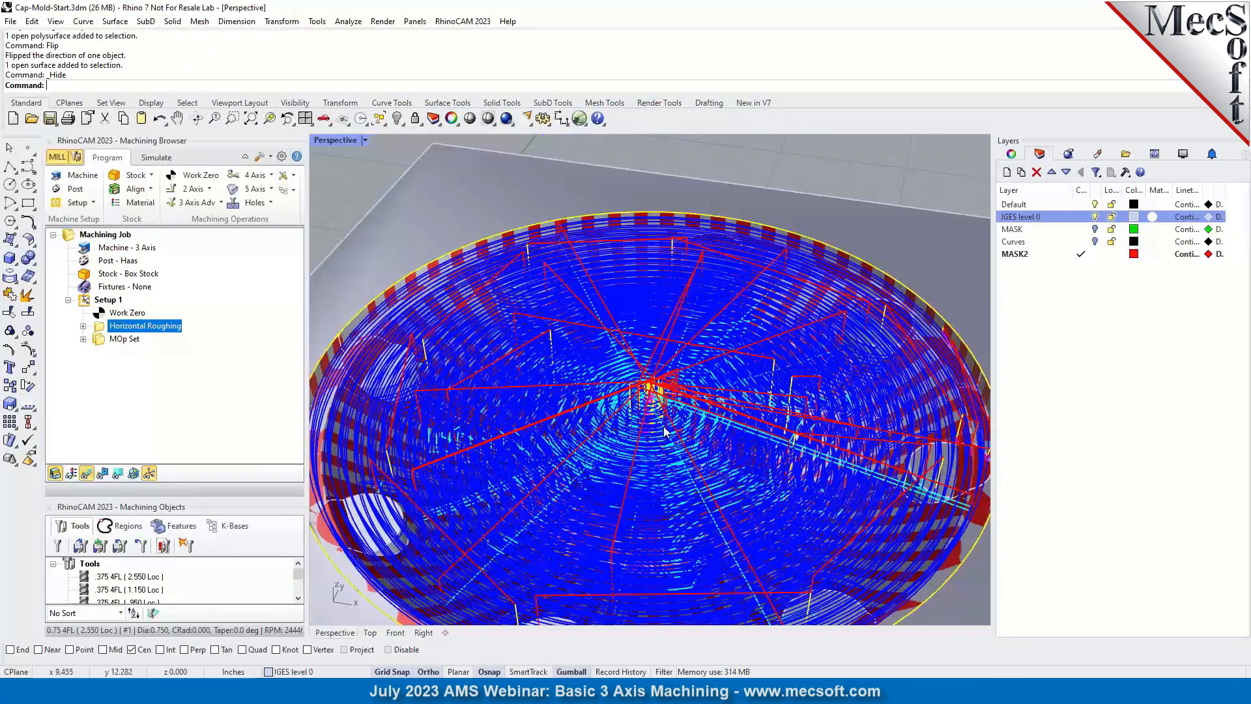
left_click(83, 326)
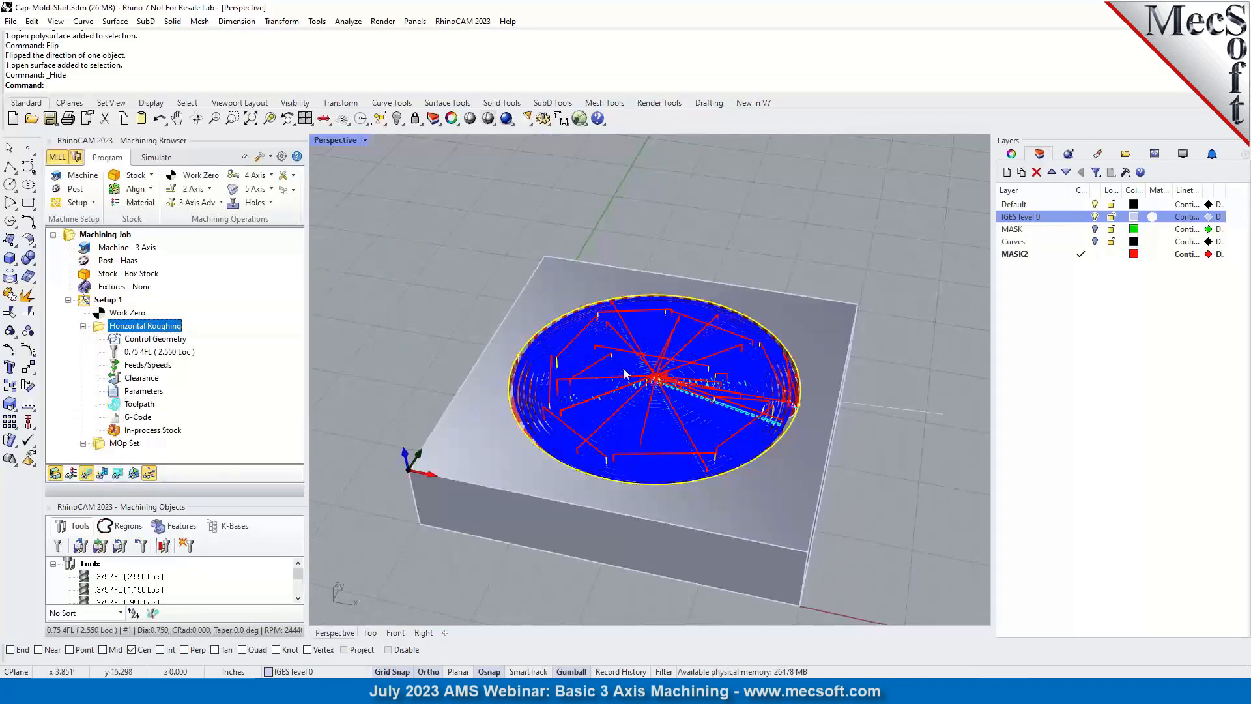
scroll(655, 419, "up", 4)
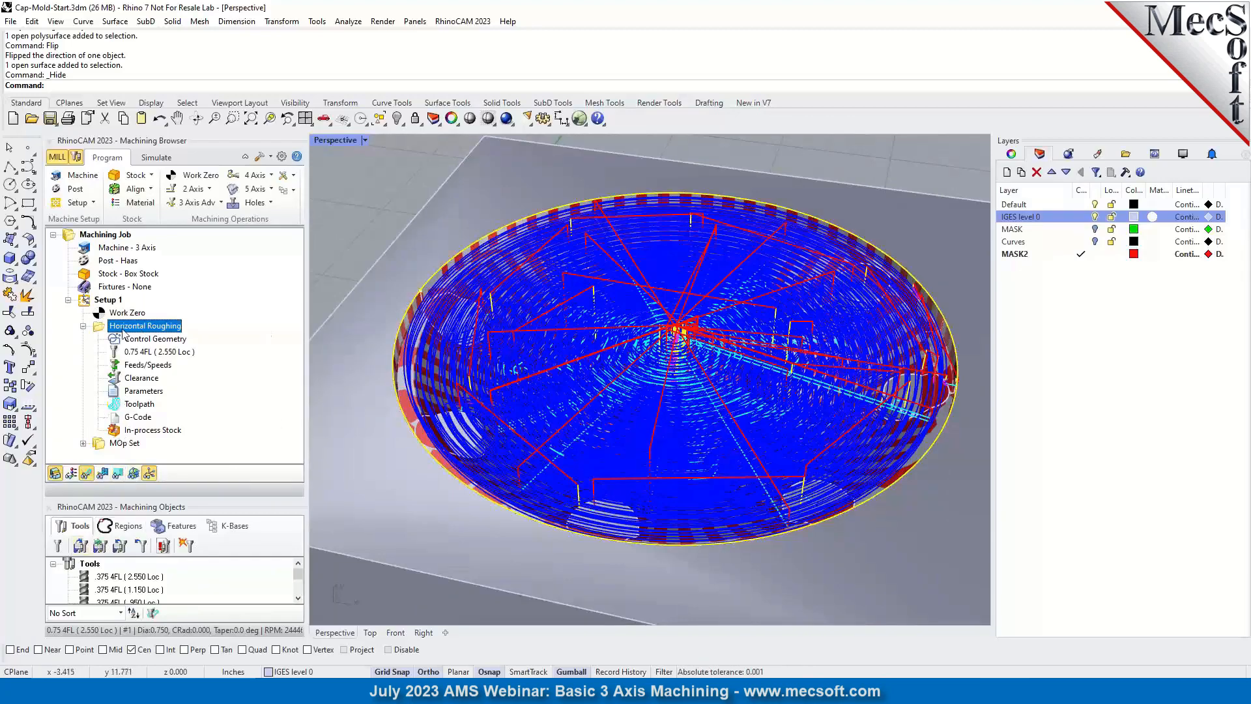
left_click(120, 407)
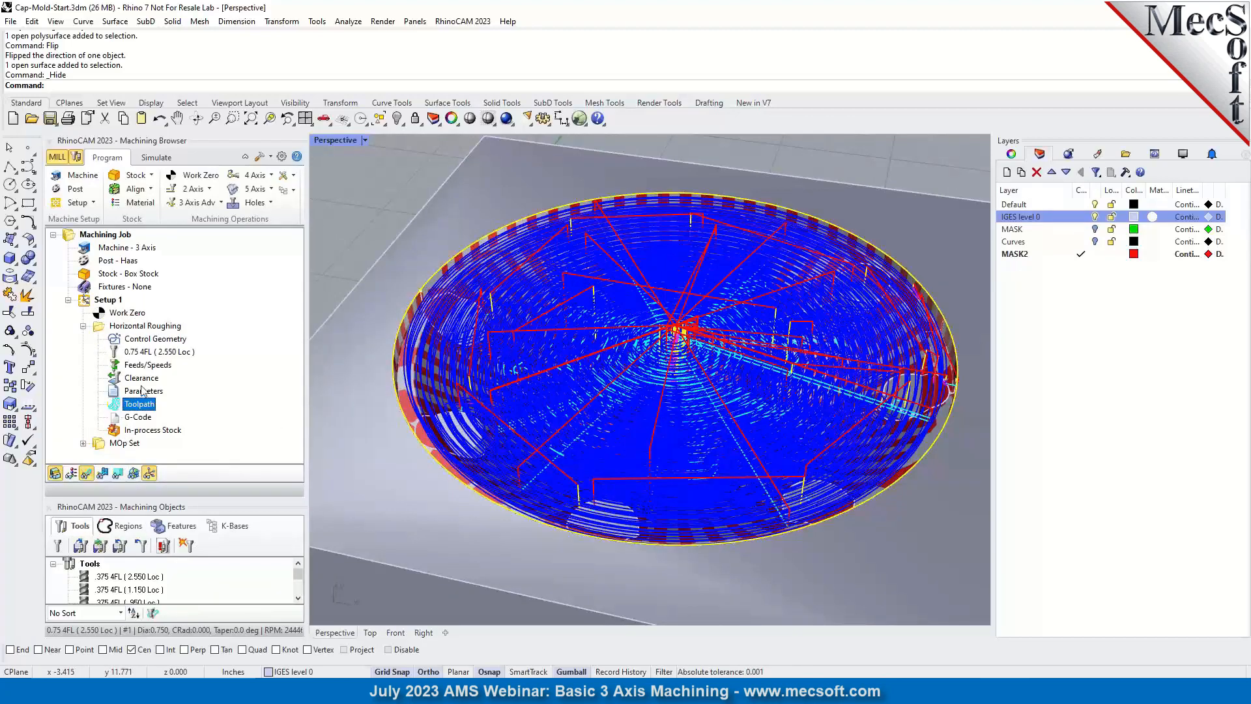
left_click(117, 474)
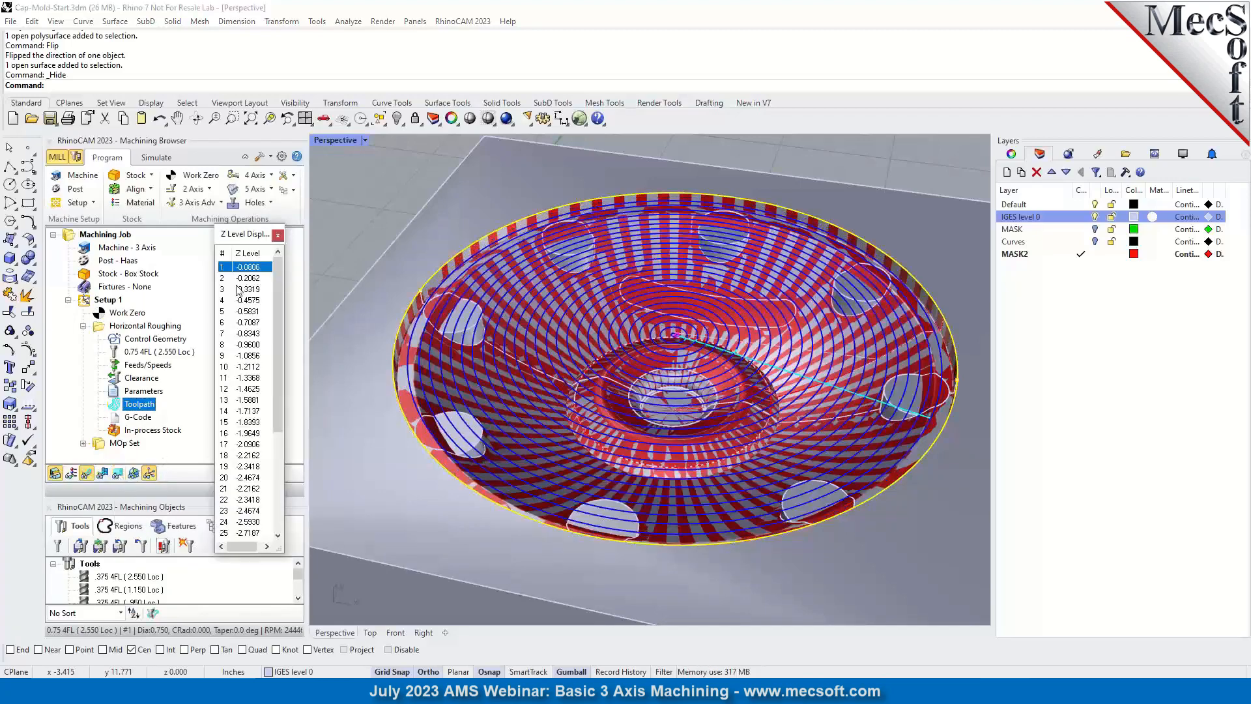
left_click_drag(240, 236, 271, 188)
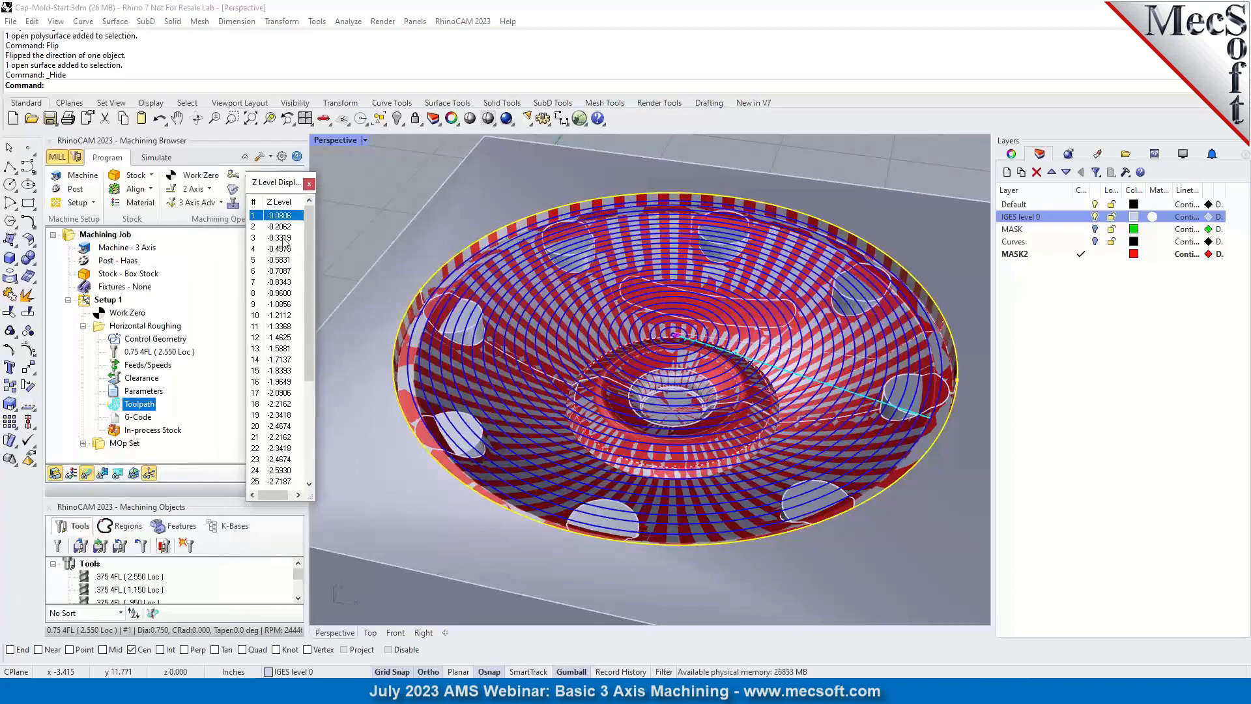
Examine the roughing toolpath at individual Z levels from shallow to deep, then close the Z level display.
left_click(284, 228)
left_click(282, 249)
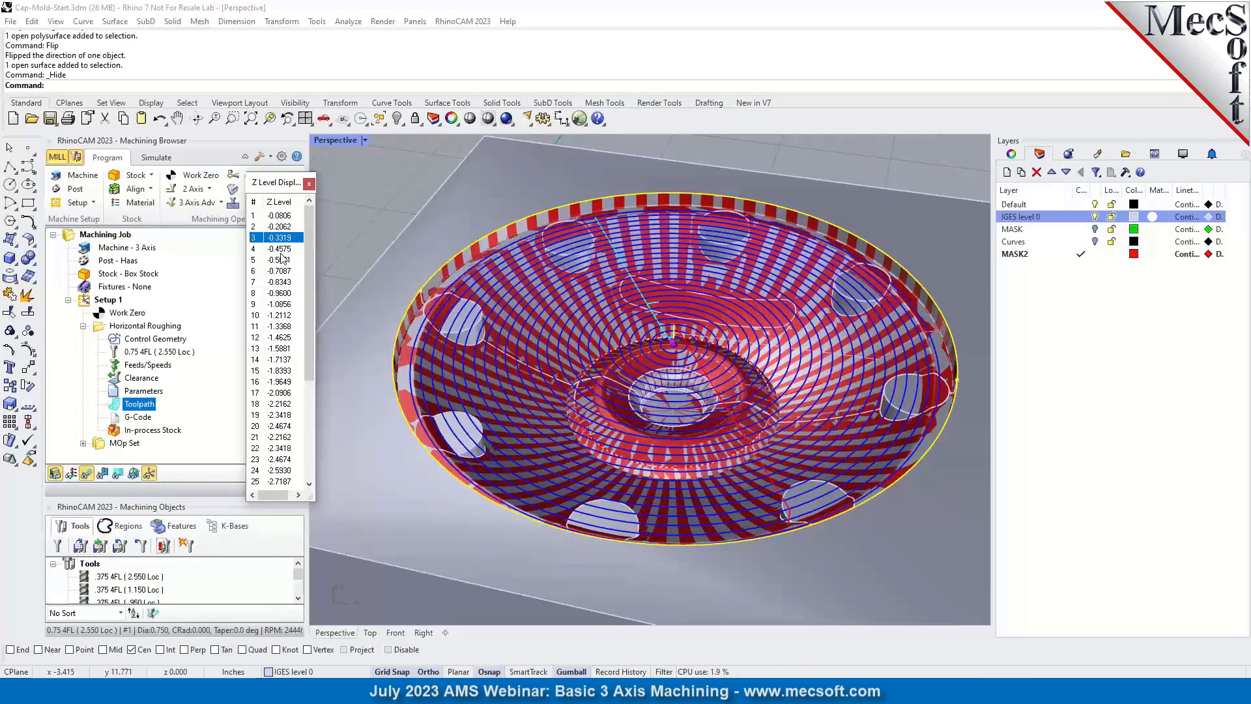
left_click(282, 271)
left_click(281, 281)
left_click(282, 326)
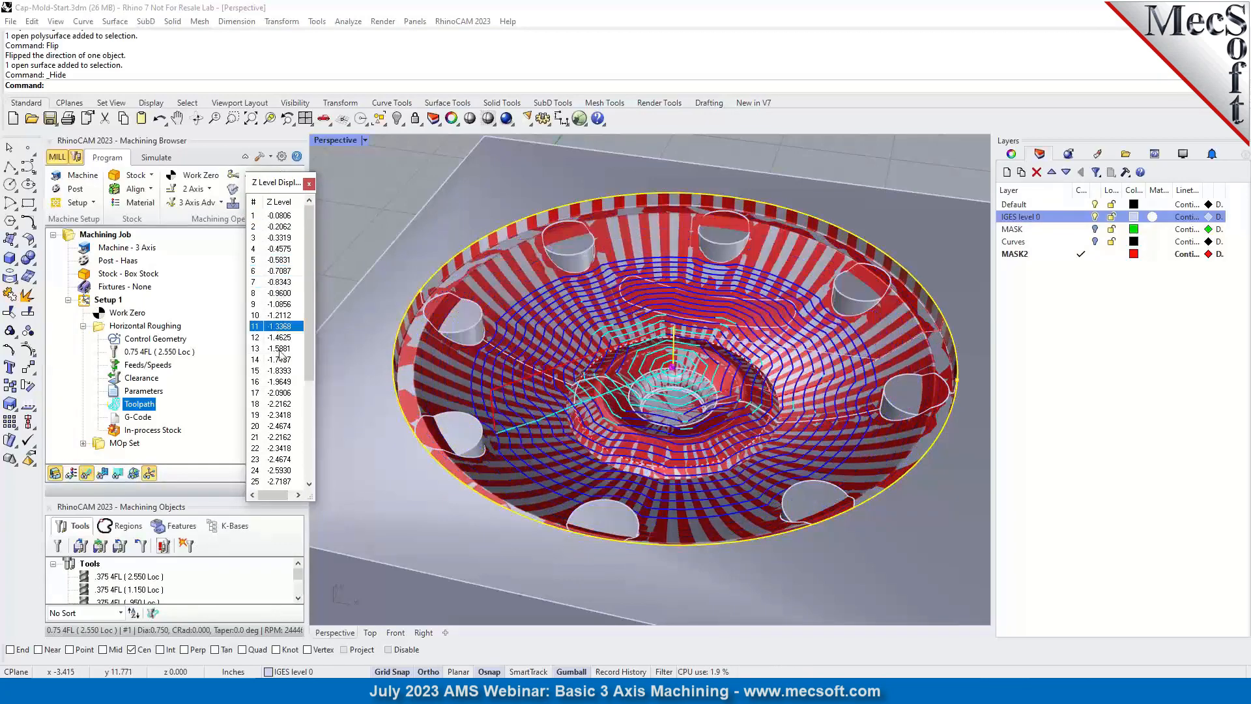
left_click(281, 348)
left_click(281, 417)
left_click(285, 449)
left_click(282, 470)
left_click(282, 316)
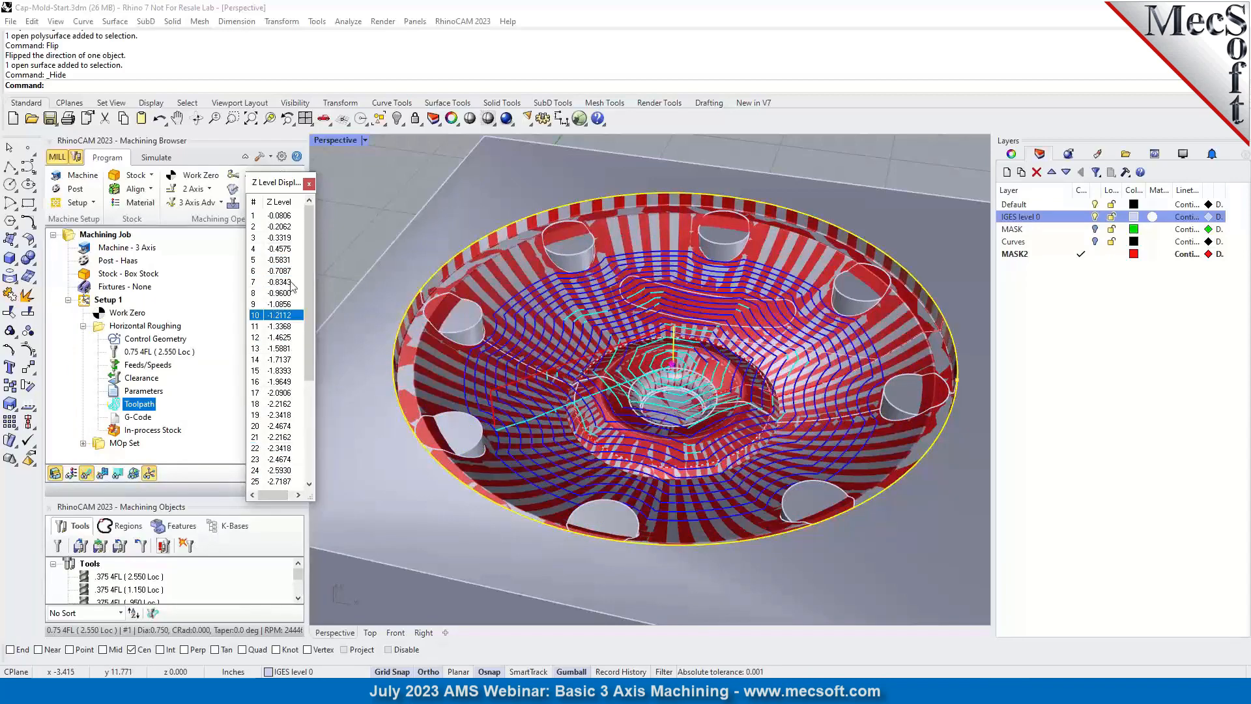
left_click(309, 184)
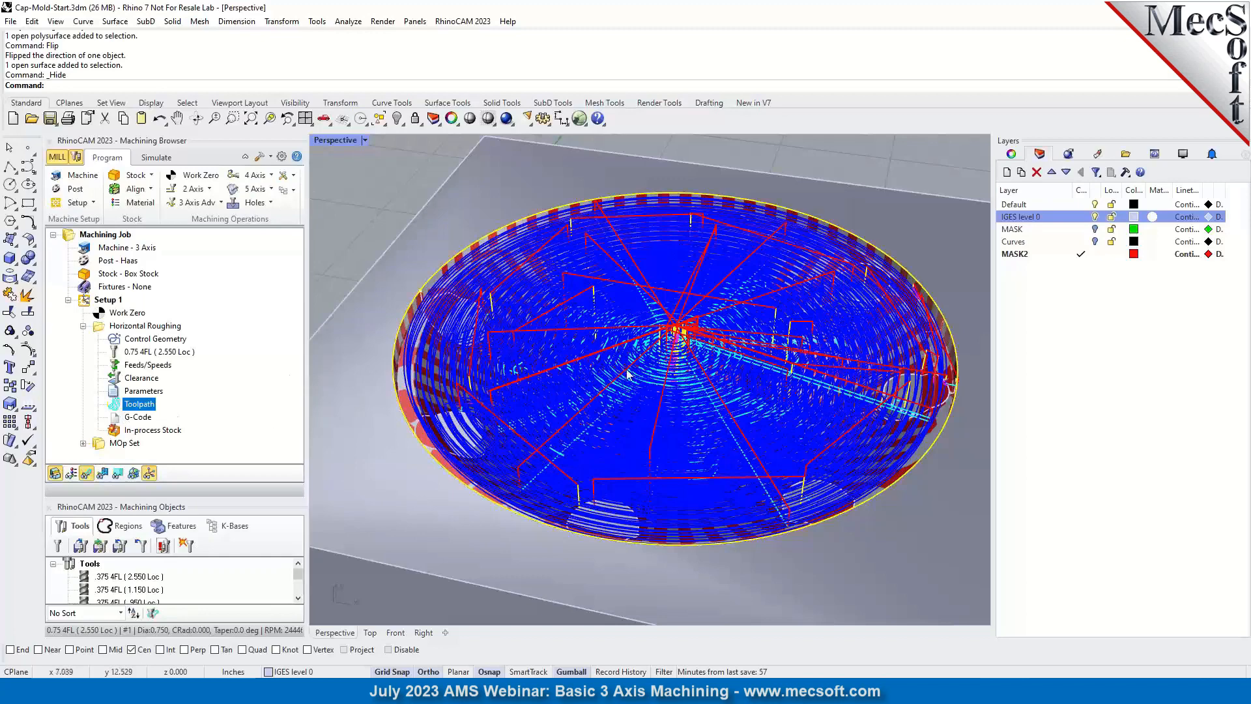
Open the Horizontal Roughing toolpath in the toolpath editor and review its global and selection edit tools and backplot view.
double_click(119, 409)
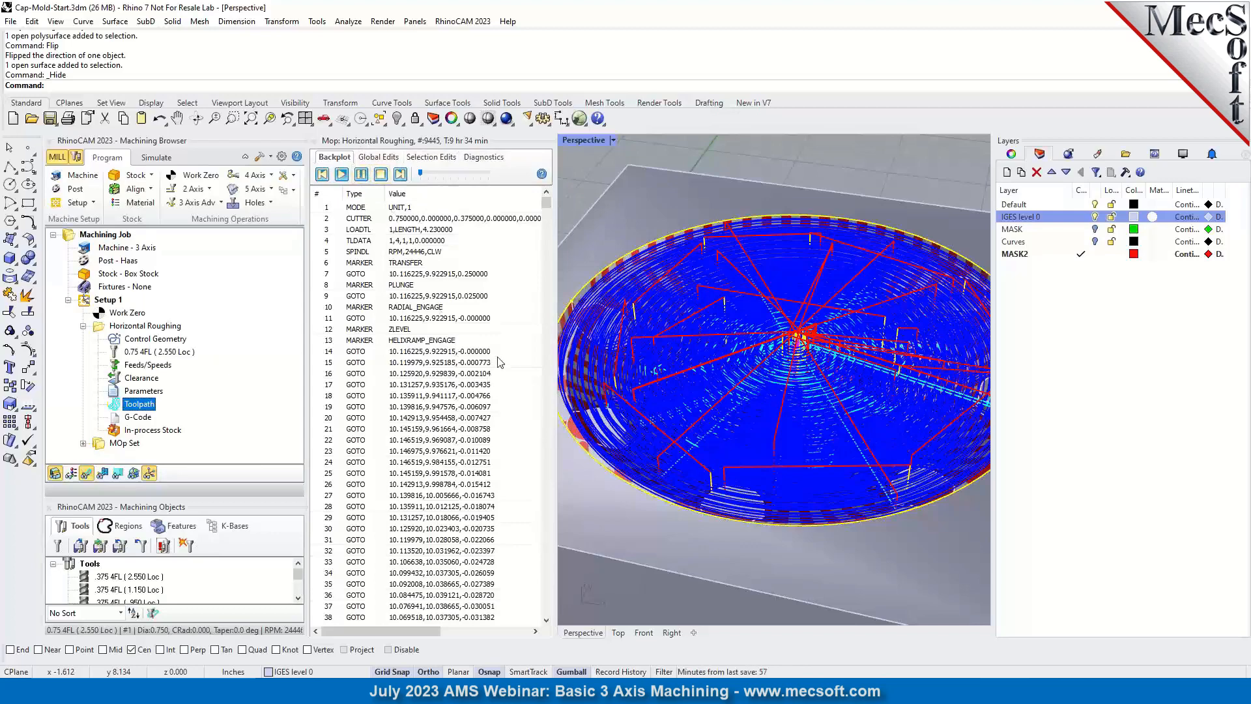
left_click(377, 157)
left_click(431, 157)
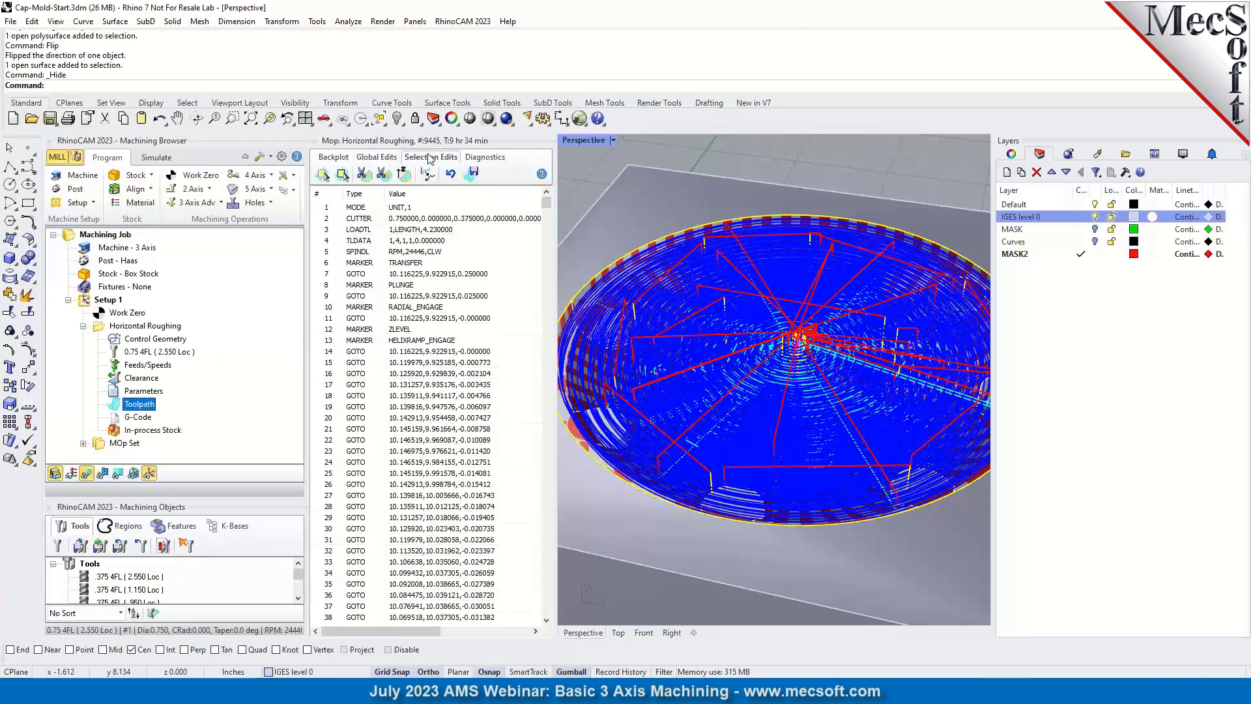
left_click(333, 157)
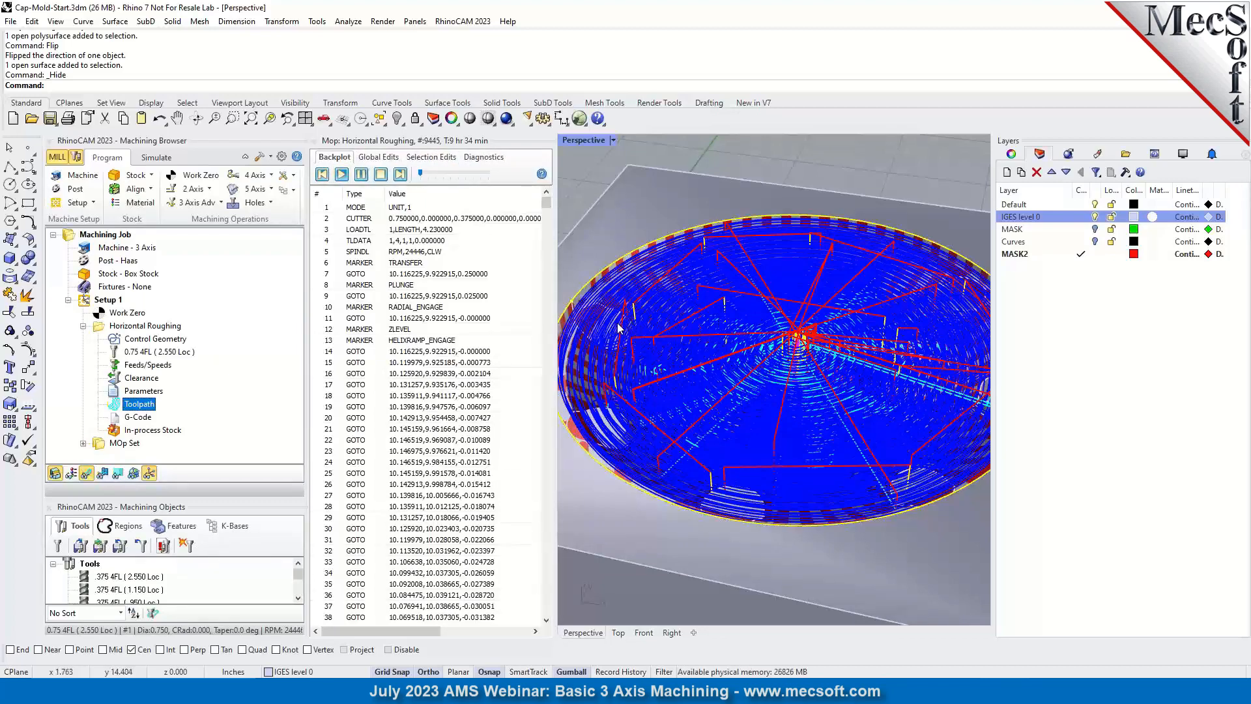
scroll(619, 298, "up", 5)
scroll(820, 290, "down", 5)
scroll(819, 290, "up", 5)
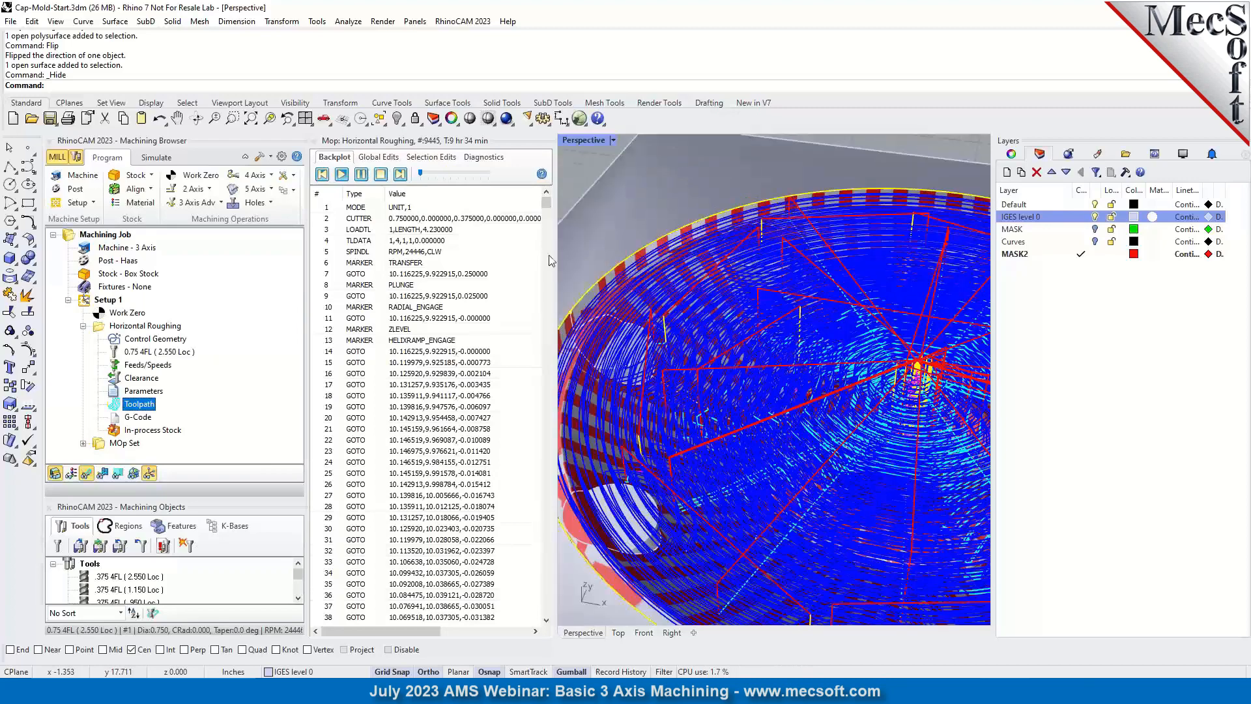
Step the tool through the toolpath's opening records, from the unit mode line through the plunge to the radial engage.
left_click(417, 210)
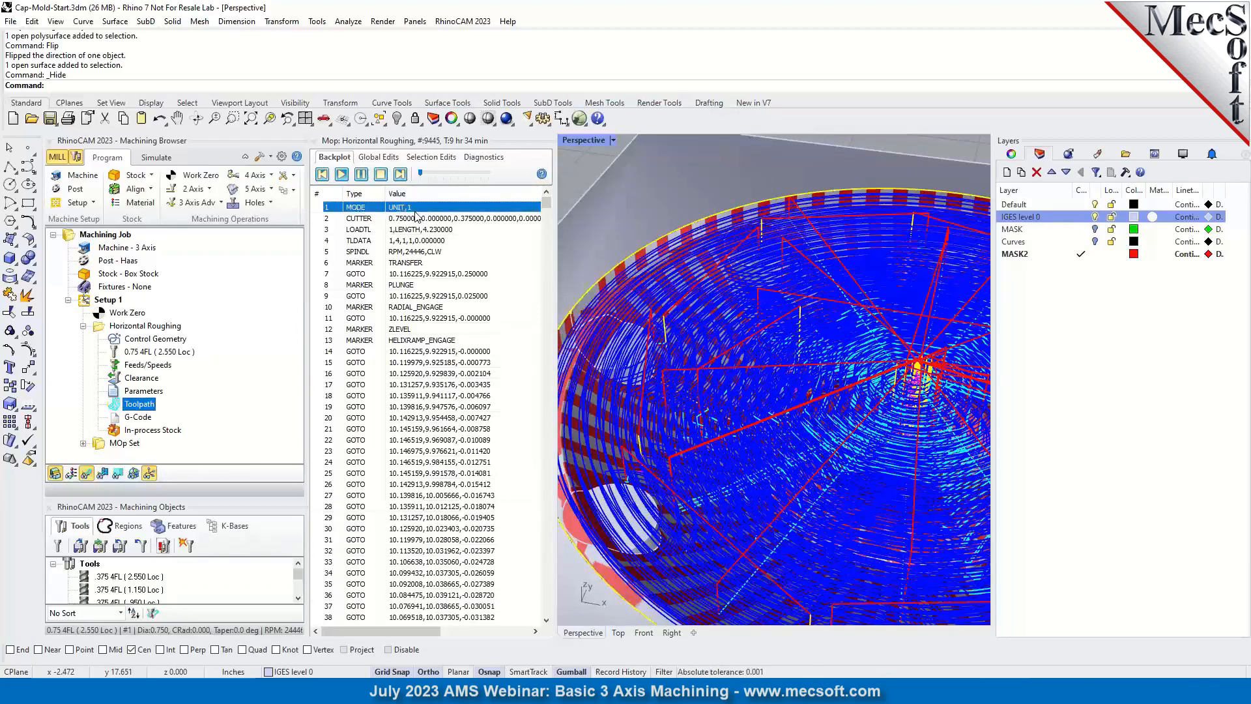
key("Down")
key("Down")
key("Down")
key("Down")
key("Down")
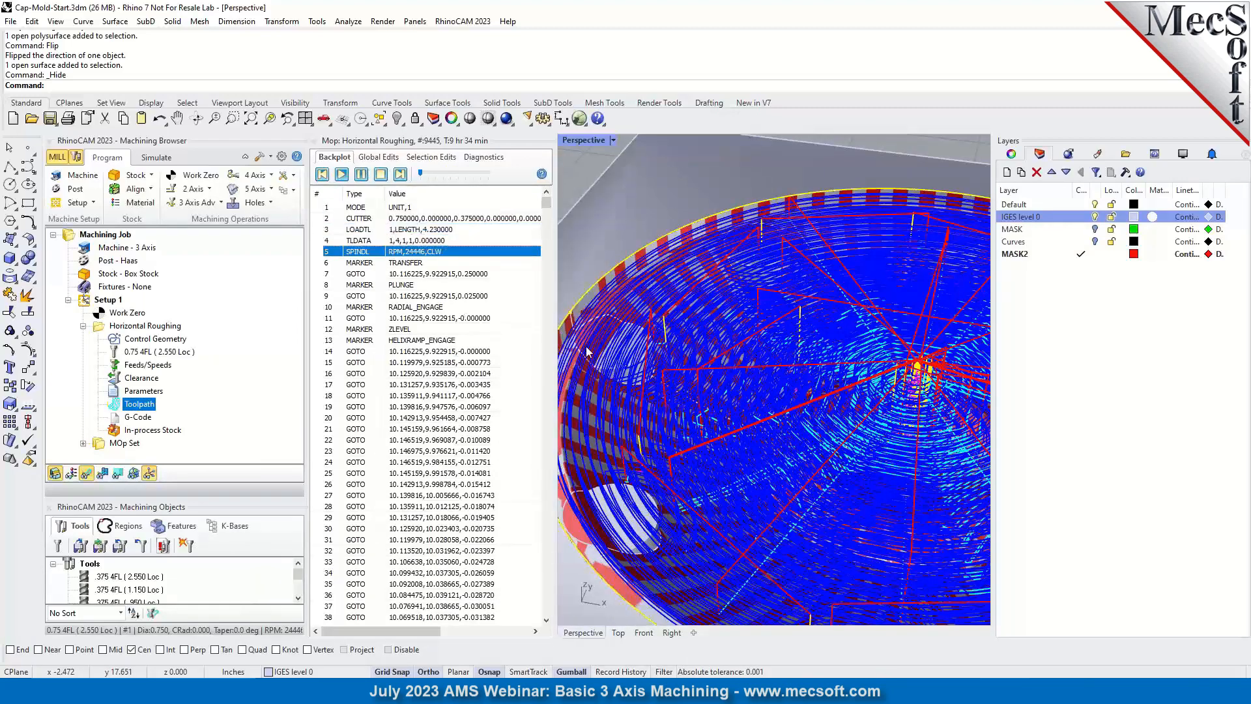
scroll(658, 333, "down", 5)
key("Down")
key("Down")
scroll(717, 360, "up", 6)
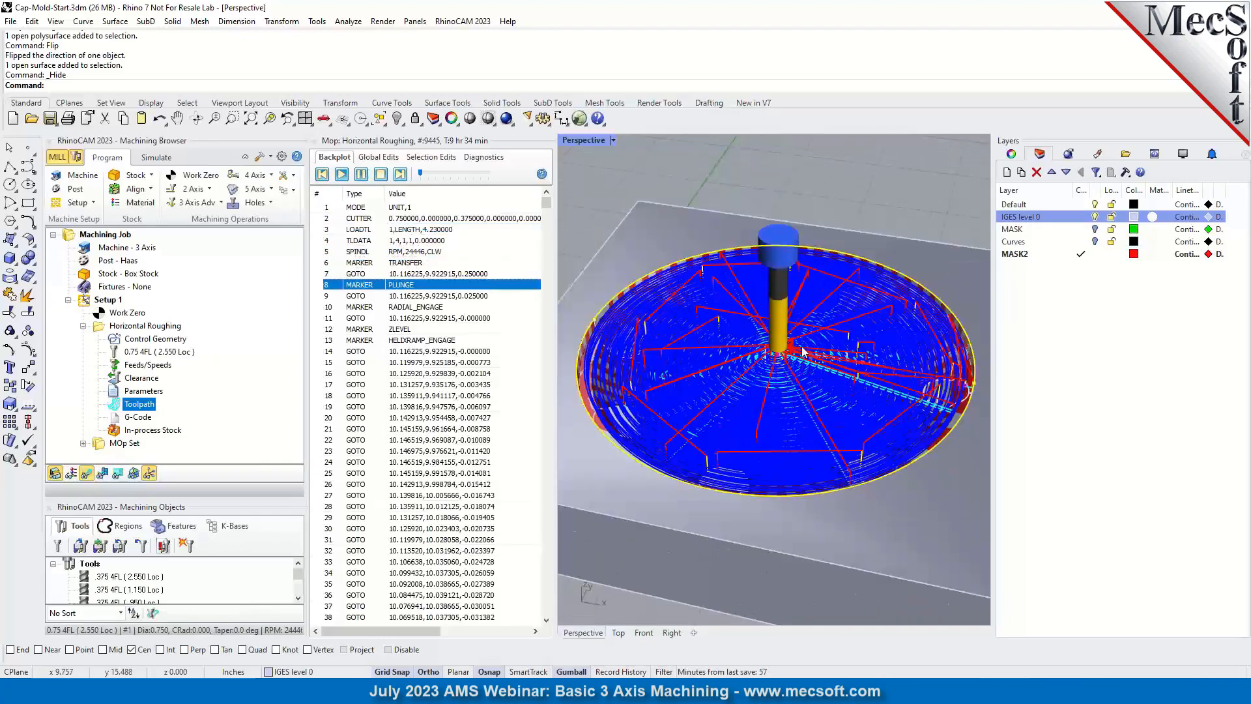
key("Down")
key("Down")
key("Down")
key("Down")
key("Down")
key("Down")
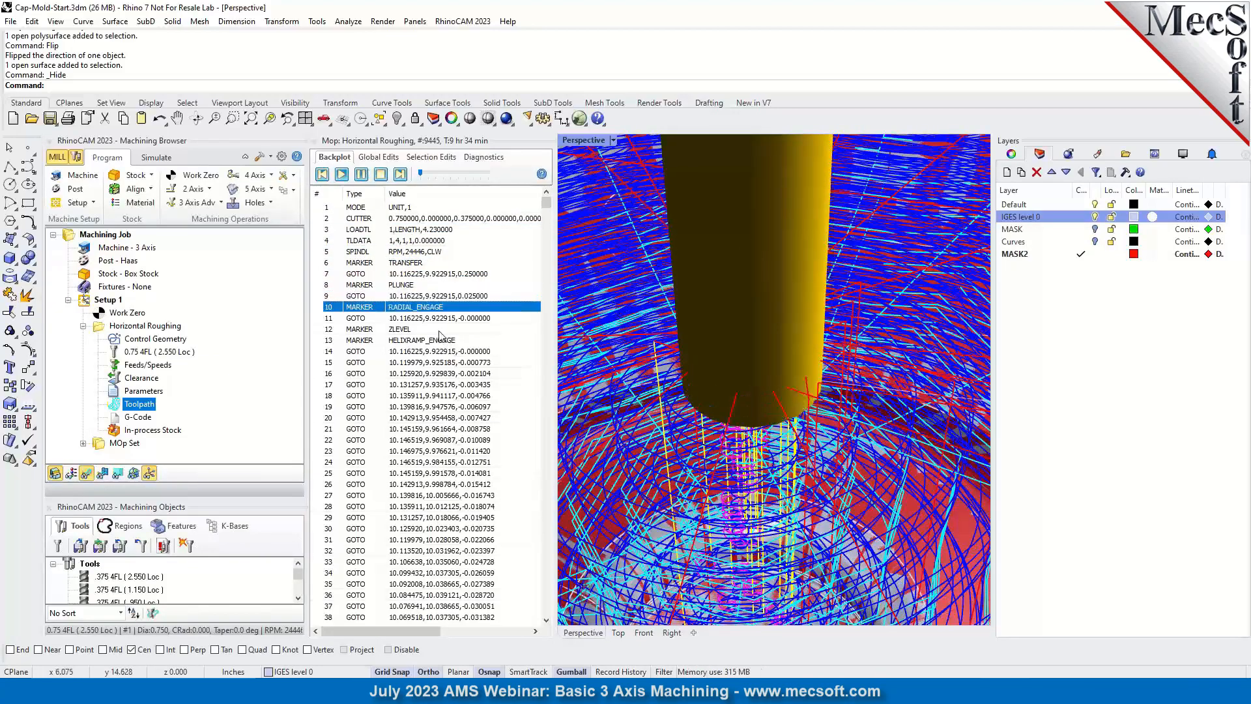
Step the tool motion by motion through the helical ramp entry and into the first cuts of the first Z level.
key("Down")
key("Down")
key("Down")
key("Down")
key("Down")
key("Down")
key("Down")
key("Down")
key("Down")
key("Down")
key("Down")
key("Down")
key("Down")
key("Down")
key("Down")
key("Down")
key("Down")
key("Down")
key("Down")
key("Down")
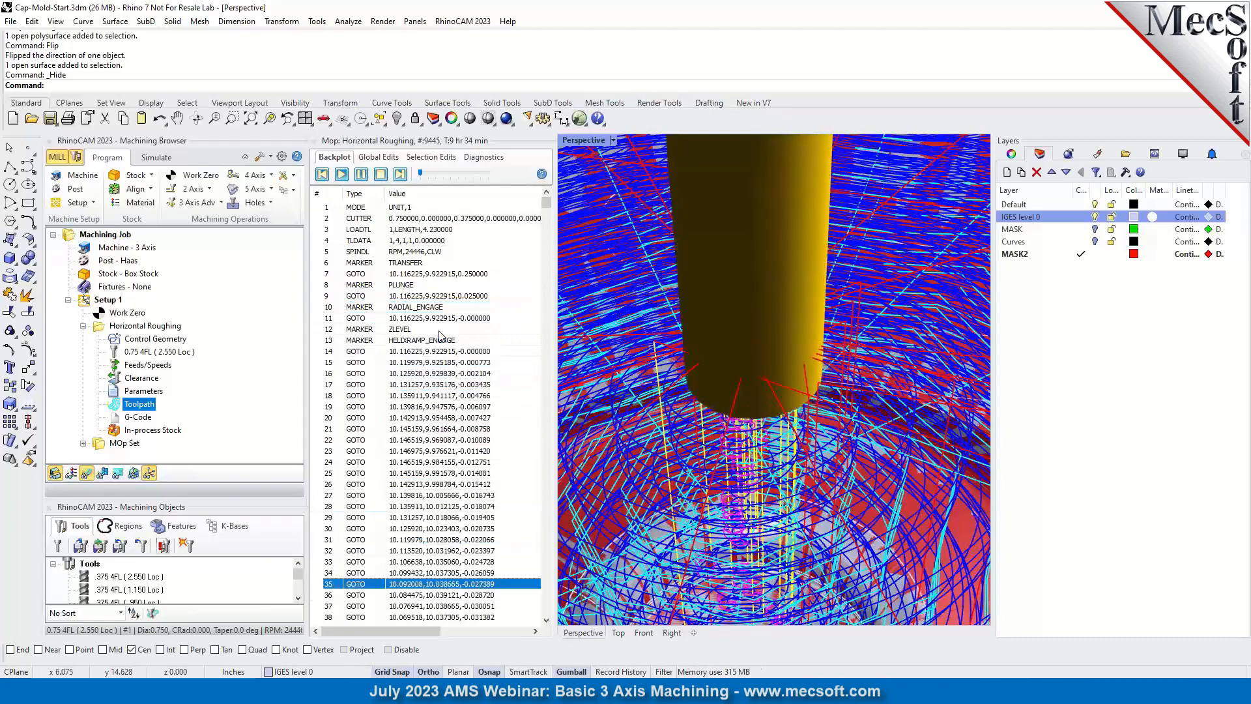
key("Down")
key("Down")
key("Down")
key("Down")
key("Down")
key("Down")
key("Down")
key("Down")
key("Down")
key("Down")
key("Down")
key("Down")
key("Down")
key("Down")
key("Down")
key("Down")
key("Down")
key("Down")
key("Down")
key("Down")
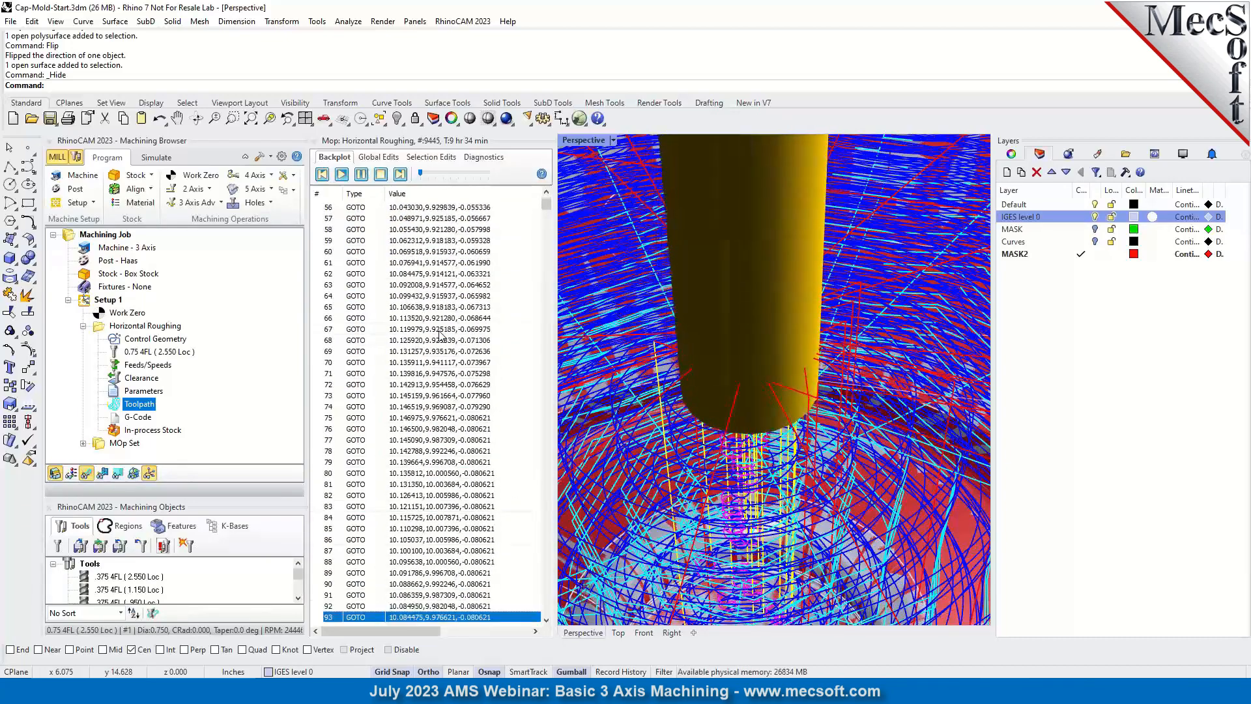
key("Down")
key("Down")
key("Down")
key("Down")
key("Down")
key("Down")
key("Down")
key("Down")
key("Down")
key("Down")
key("Down")
key("Down")
key("Down")
key("Down")
key("Down")
key("Down")
key("Down")
key("Down")
key("Down")
key("Down")
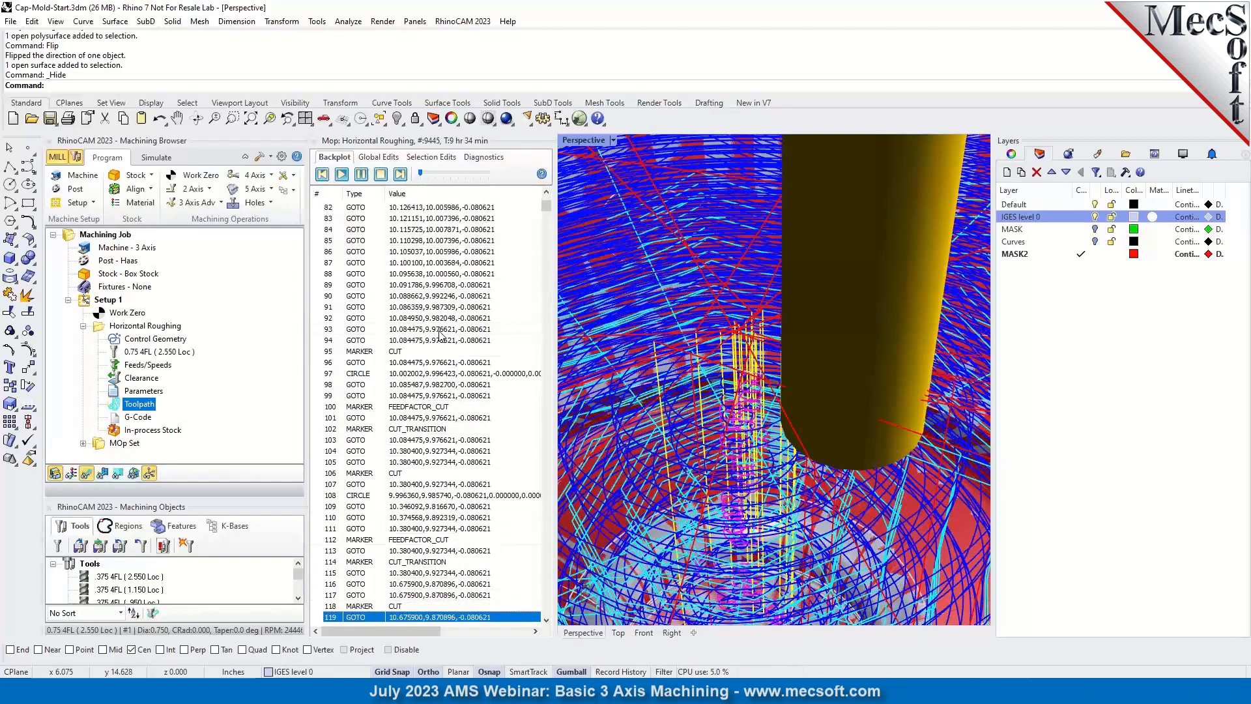
Page quickly through the remaining first-level motions to the tool's entry into the second Z level and view the whole cavity.
key("Page_Down")
key("Page_Down")
key("Page_Down")
key("Page_Down")
key("Page_Down")
key("Page_Down")
key("Page_Down")
key("Page_Down")
key("Page_Down")
key("Page_Down")
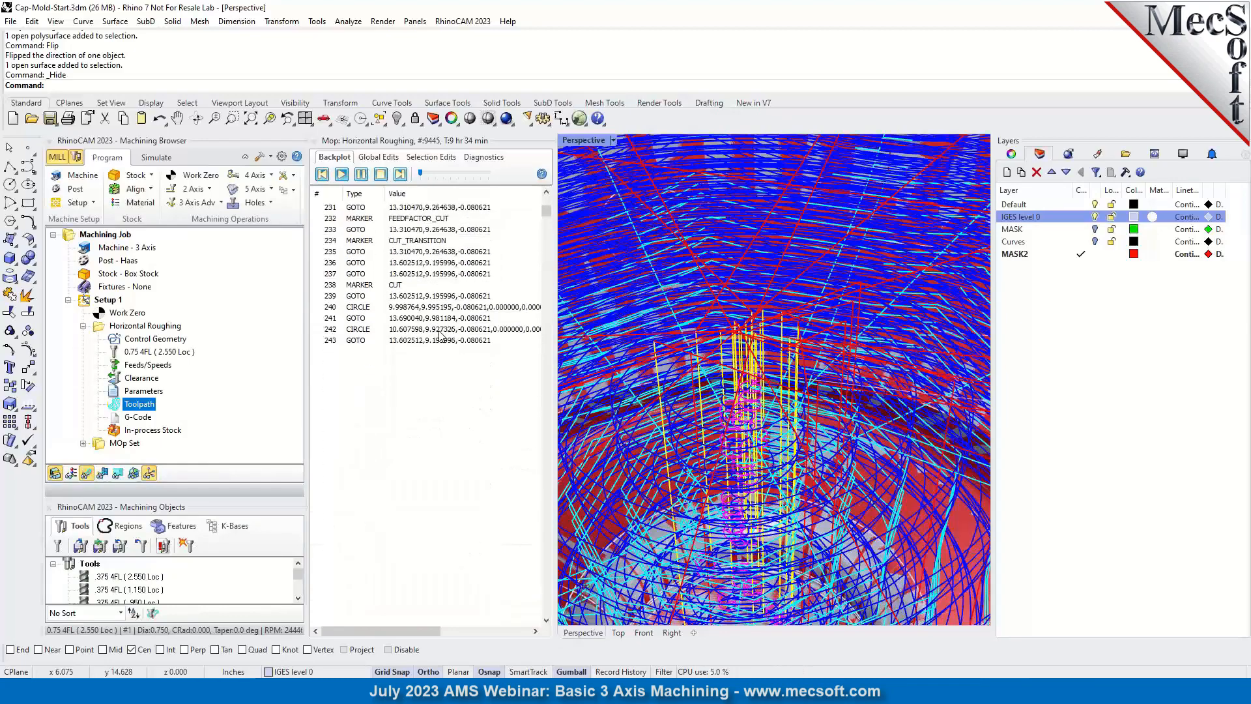
scroll(795, 354, "down", 8)
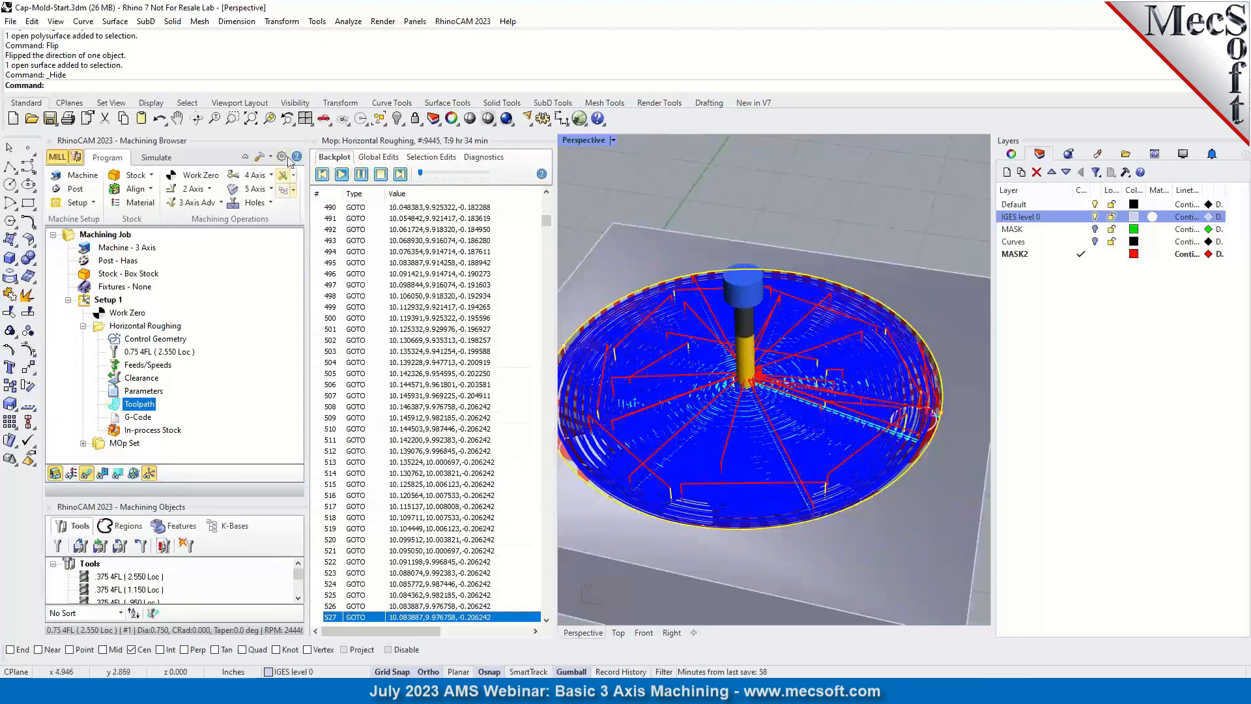
Close the toolpath editor, switch the Horizontal Roughing operation to simulation and hide its toolpath.
left_click(314, 140)
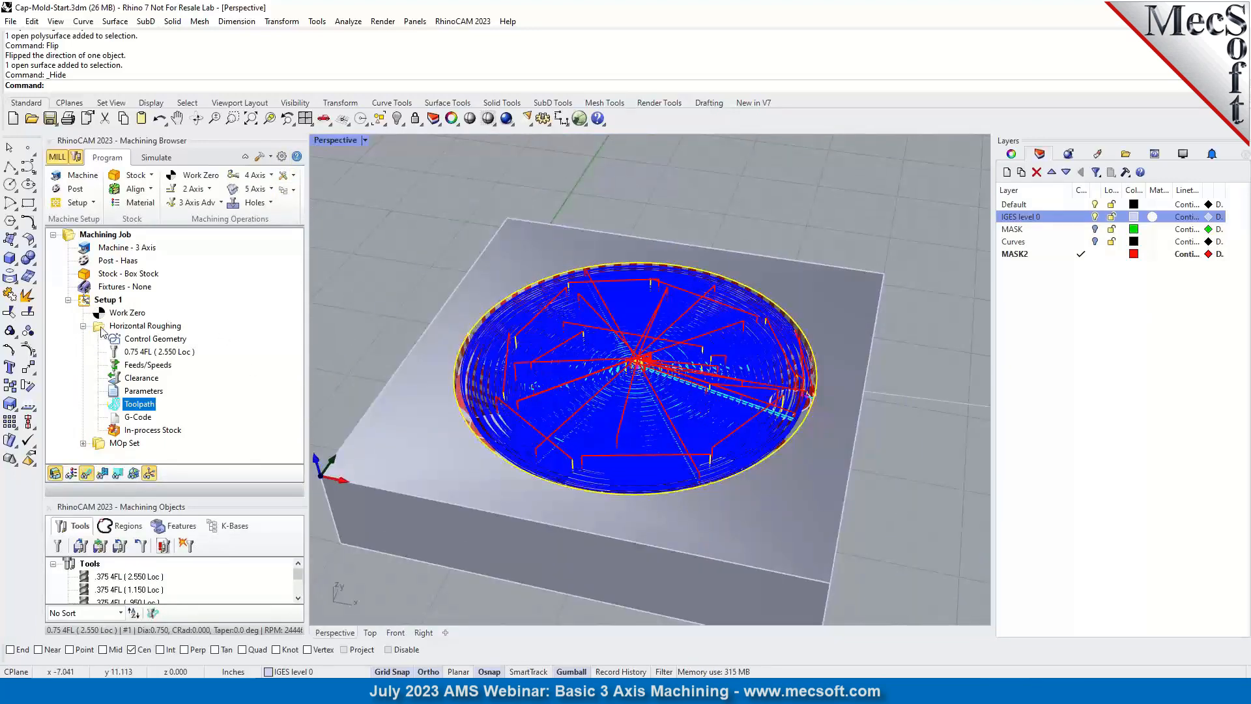
left_click(108, 326)
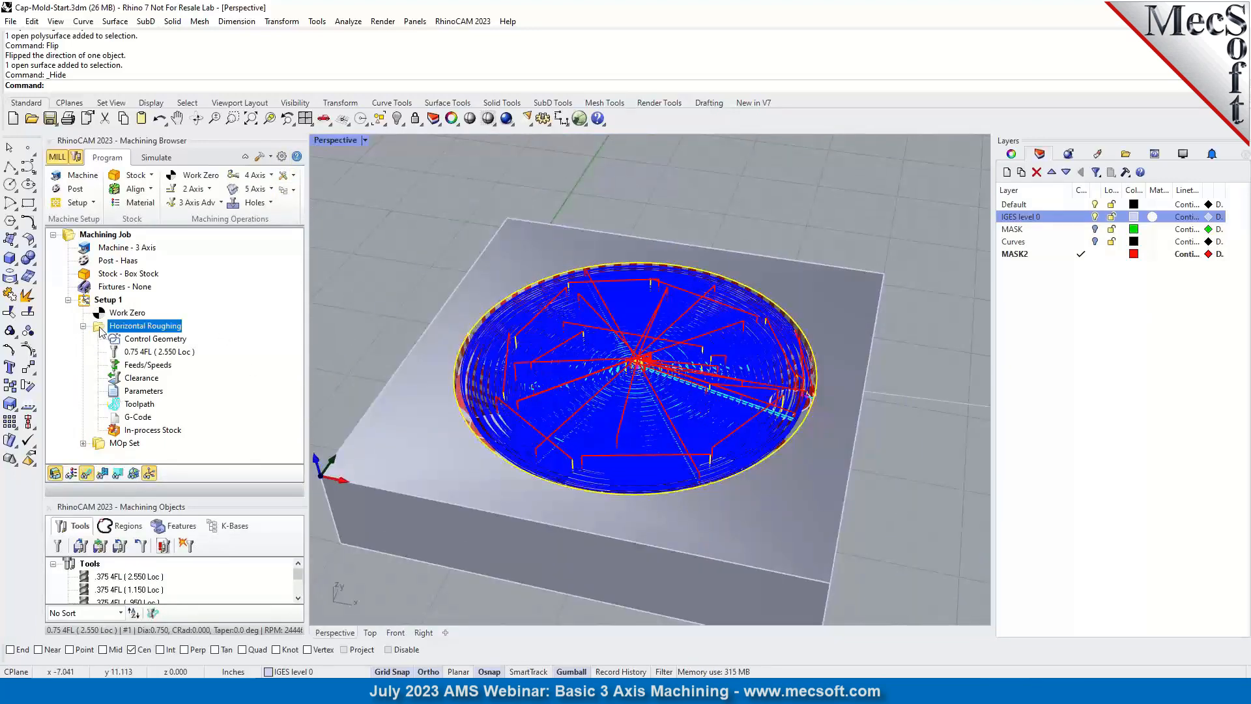
left_click(156, 158)
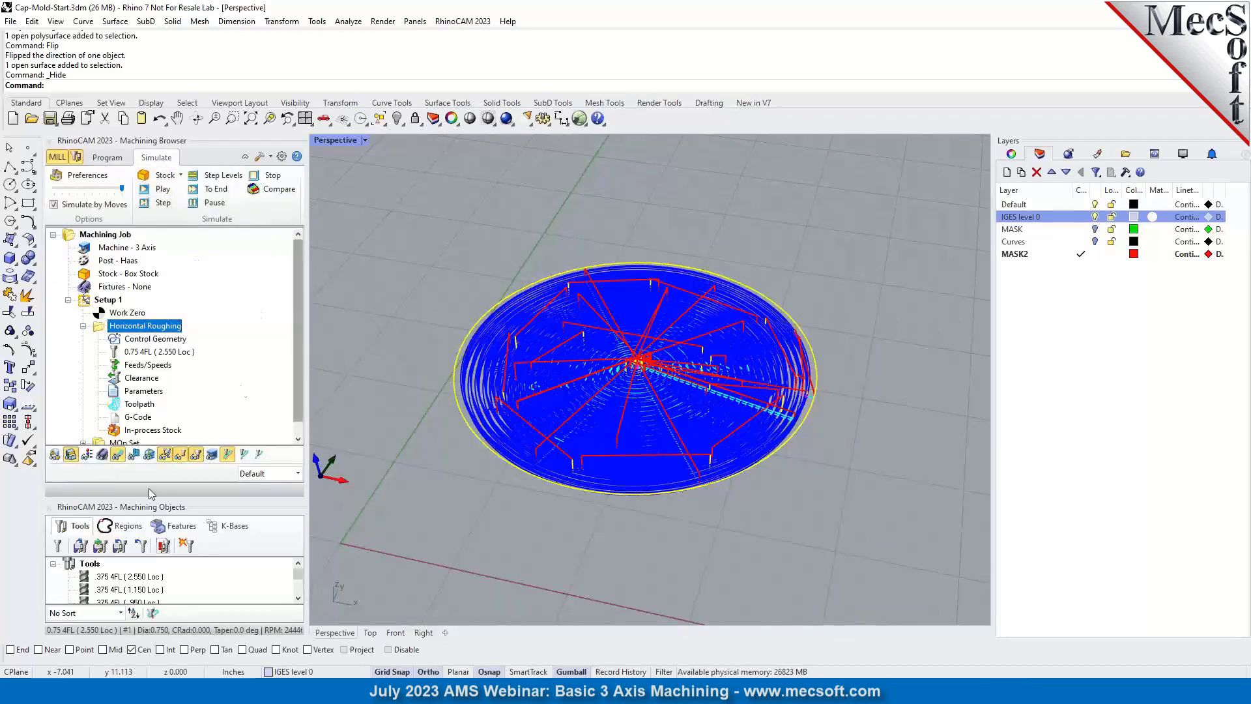
left_click(118, 457)
left_click(365, 322)
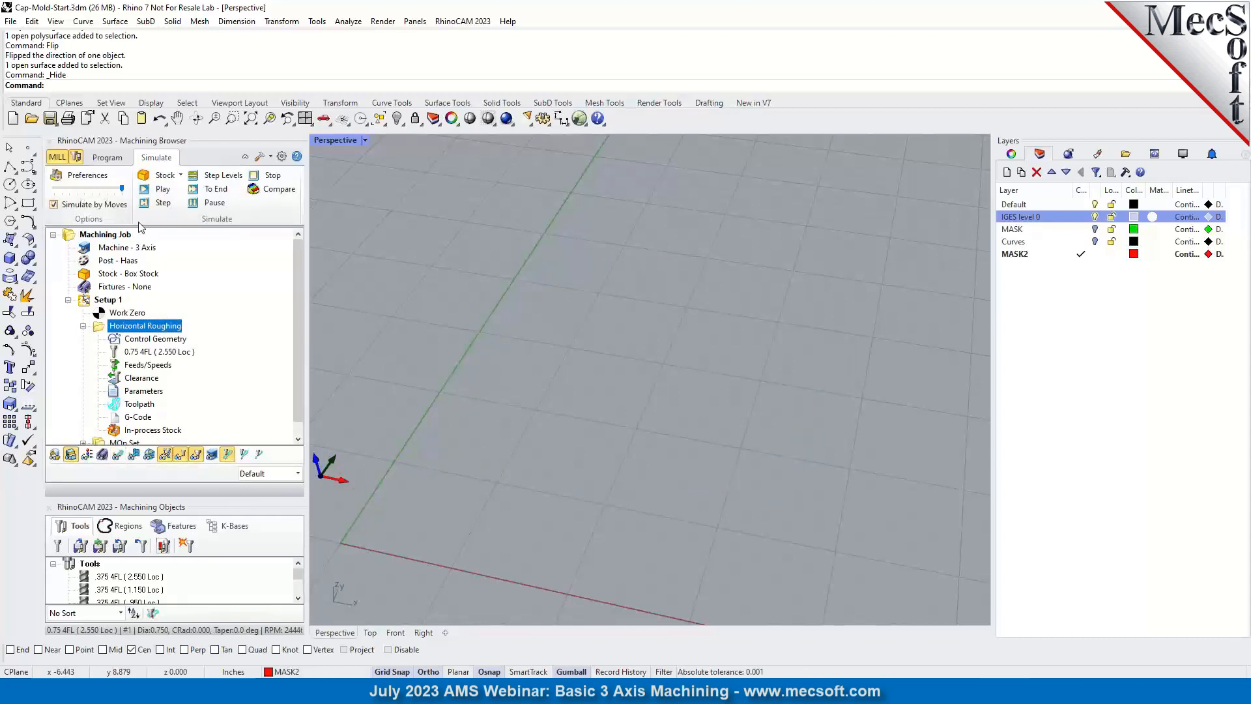
In the stock preferences for simulation, set the stock color to blue and the cut stock color to light blue.
left_click(88, 176)
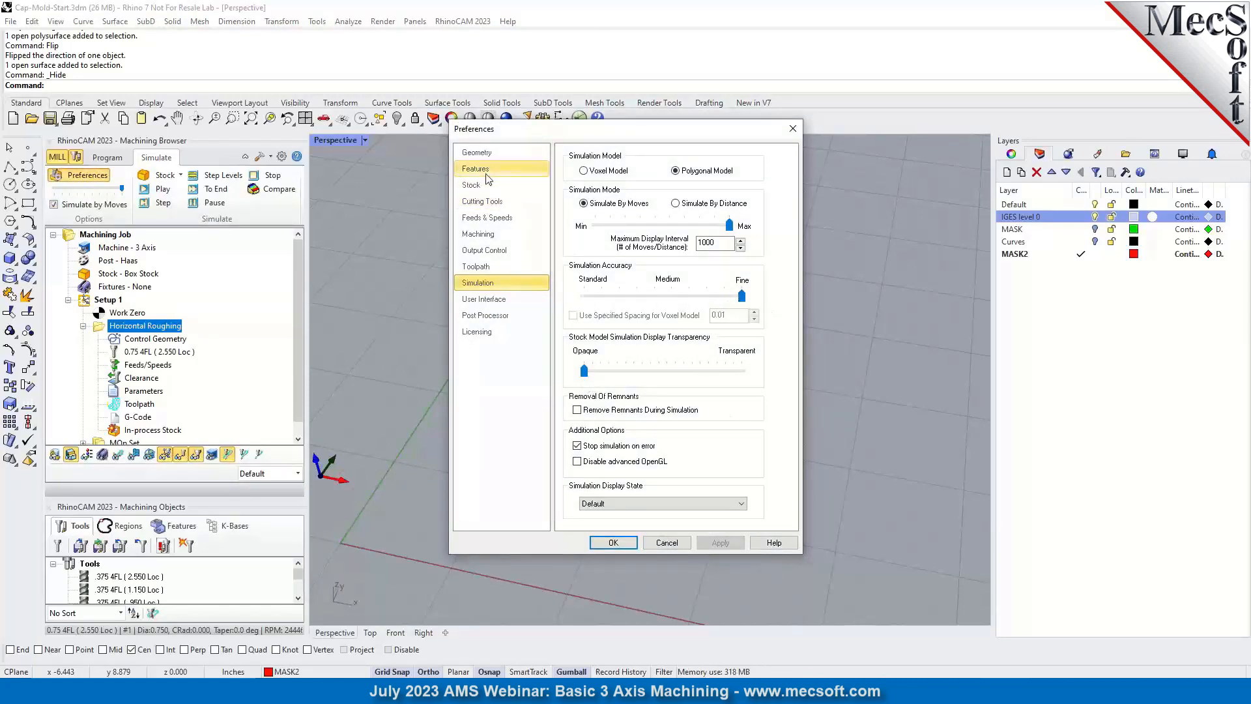
left_click(472, 185)
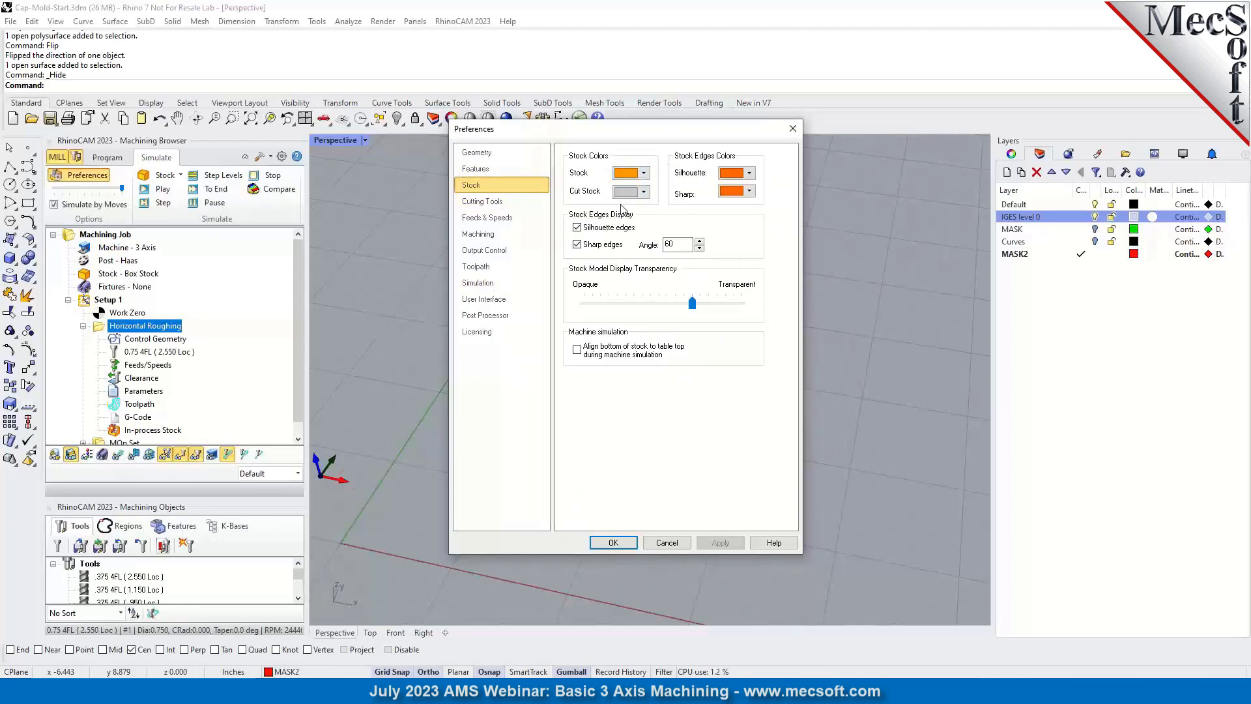
left_click(638, 174)
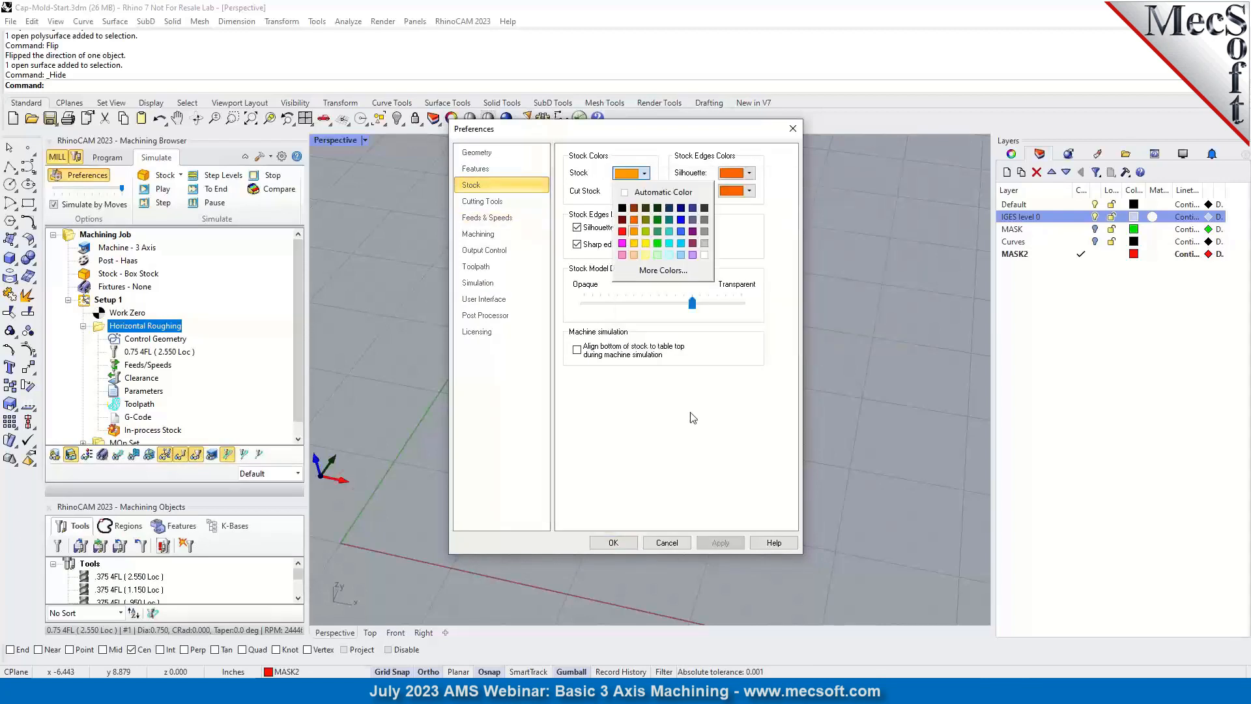
left_click(682, 231)
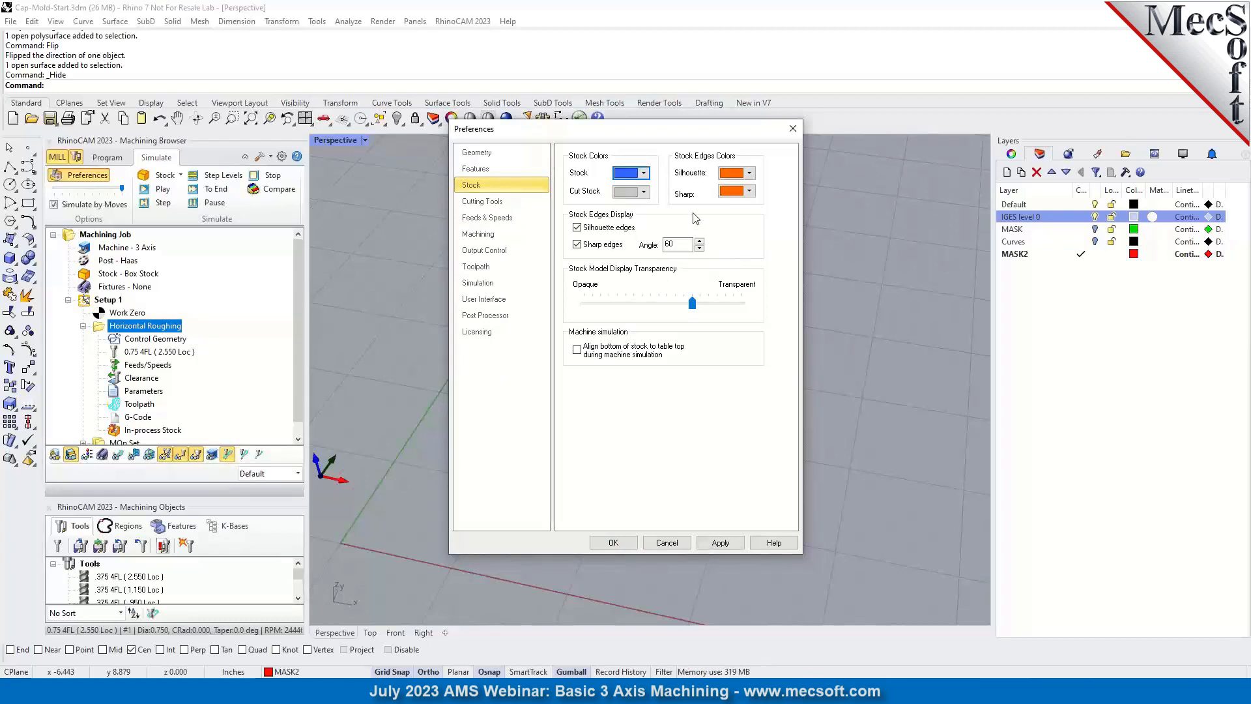
left_click(629, 193)
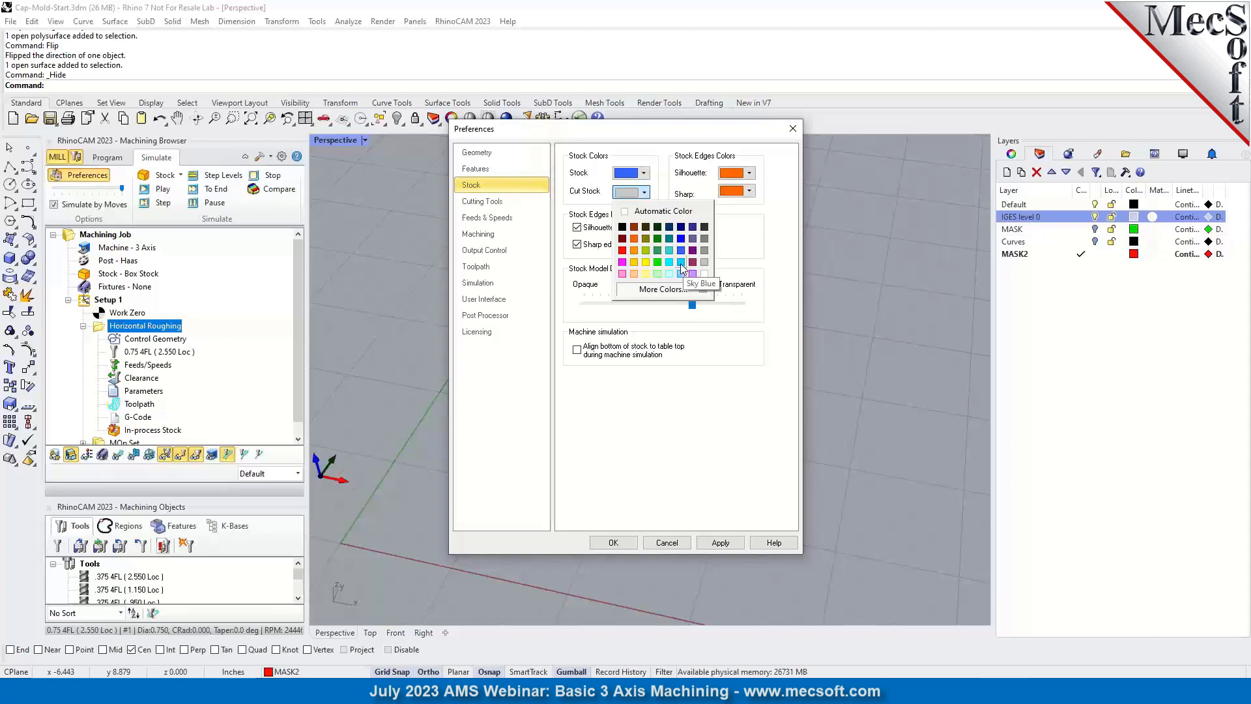
left_click(682, 274)
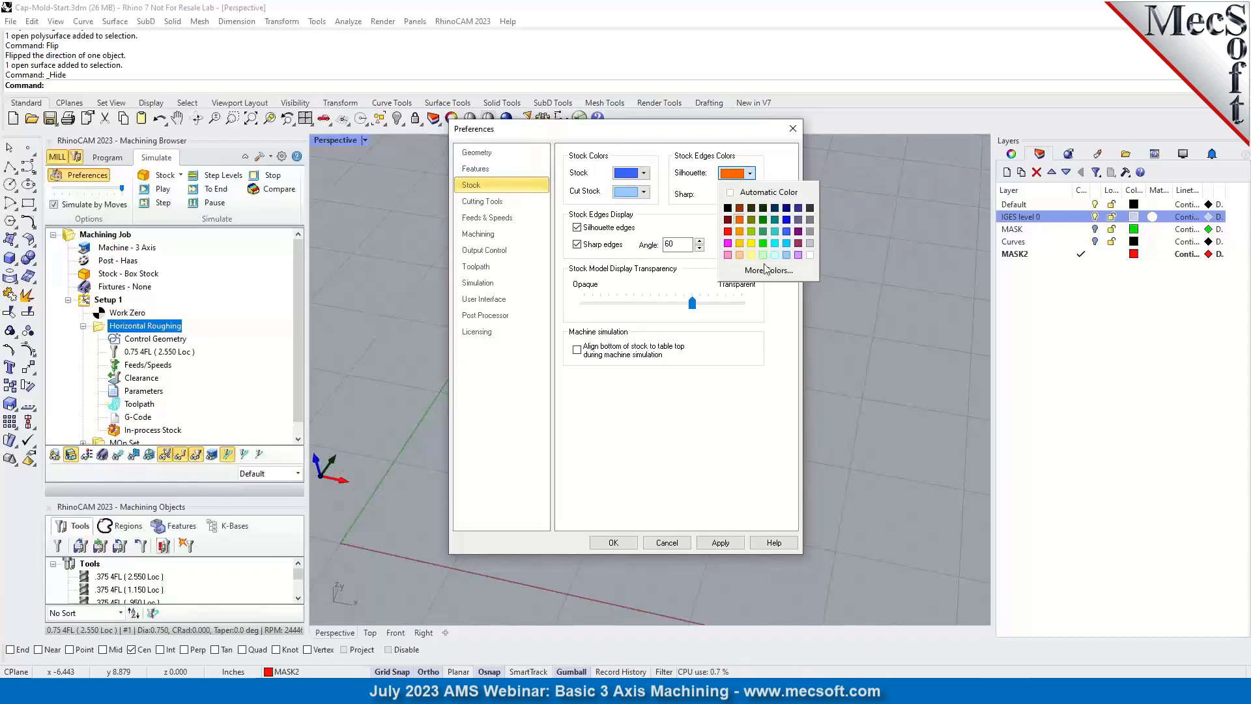
Set the stock's silhouette and sharp edge colors to white, keep sharp edges displayed and accept the preferences.
left_click(811, 256)
left_click(742, 193)
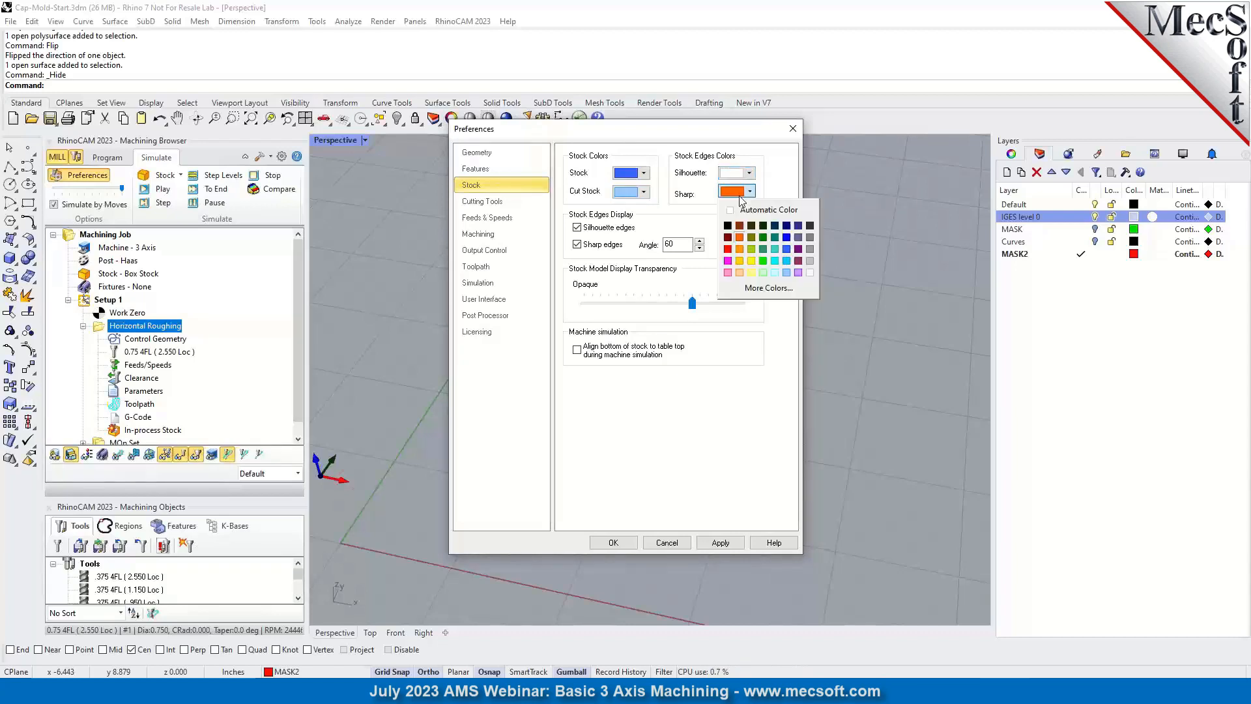
left_click(811, 274)
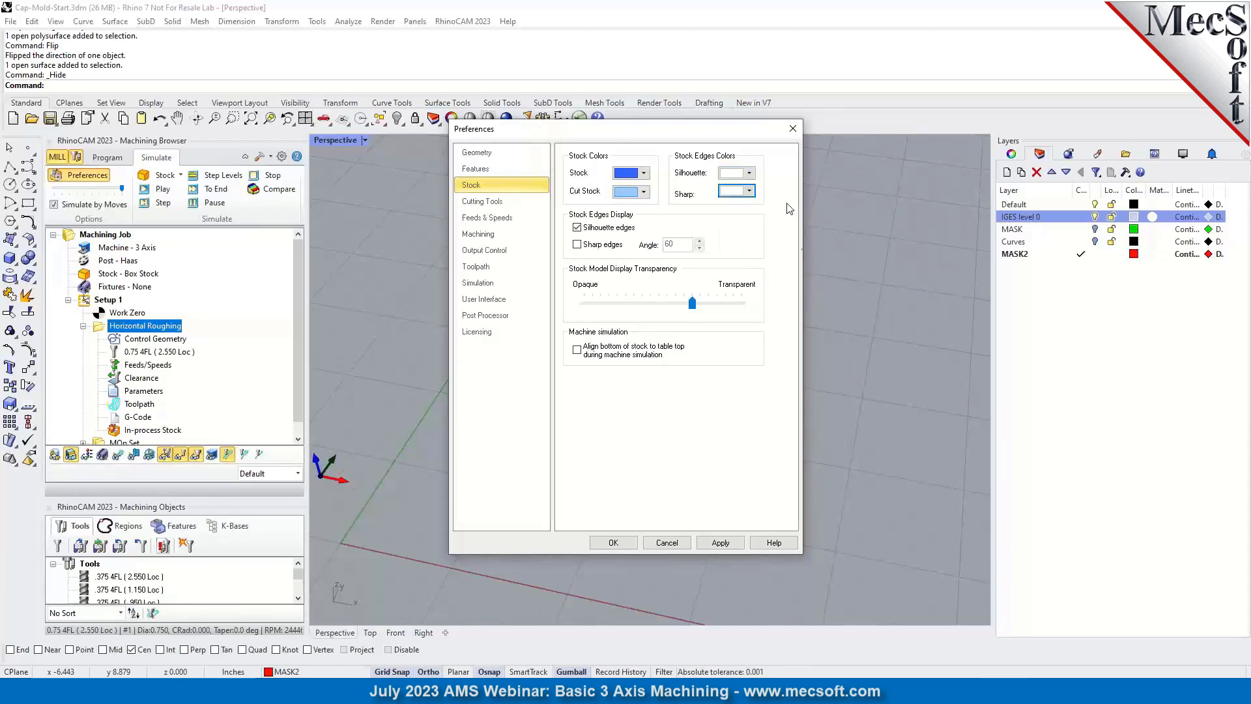
left_click(577, 245)
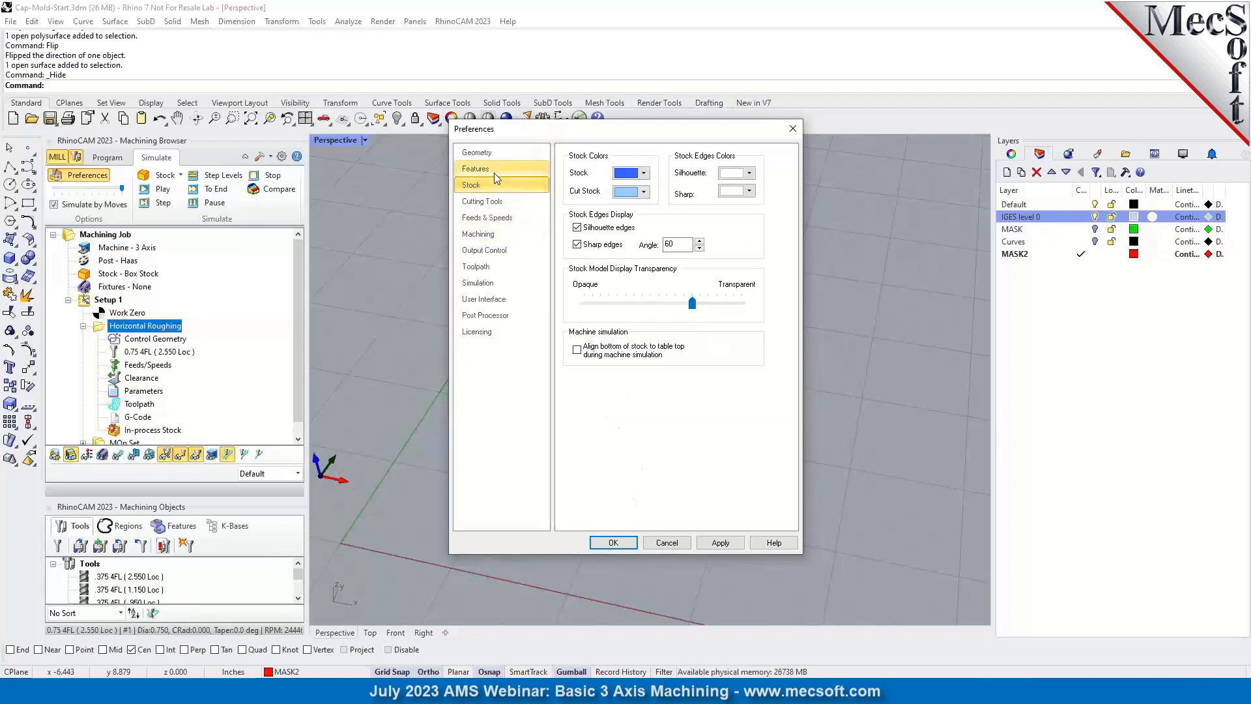
left_click(610, 540)
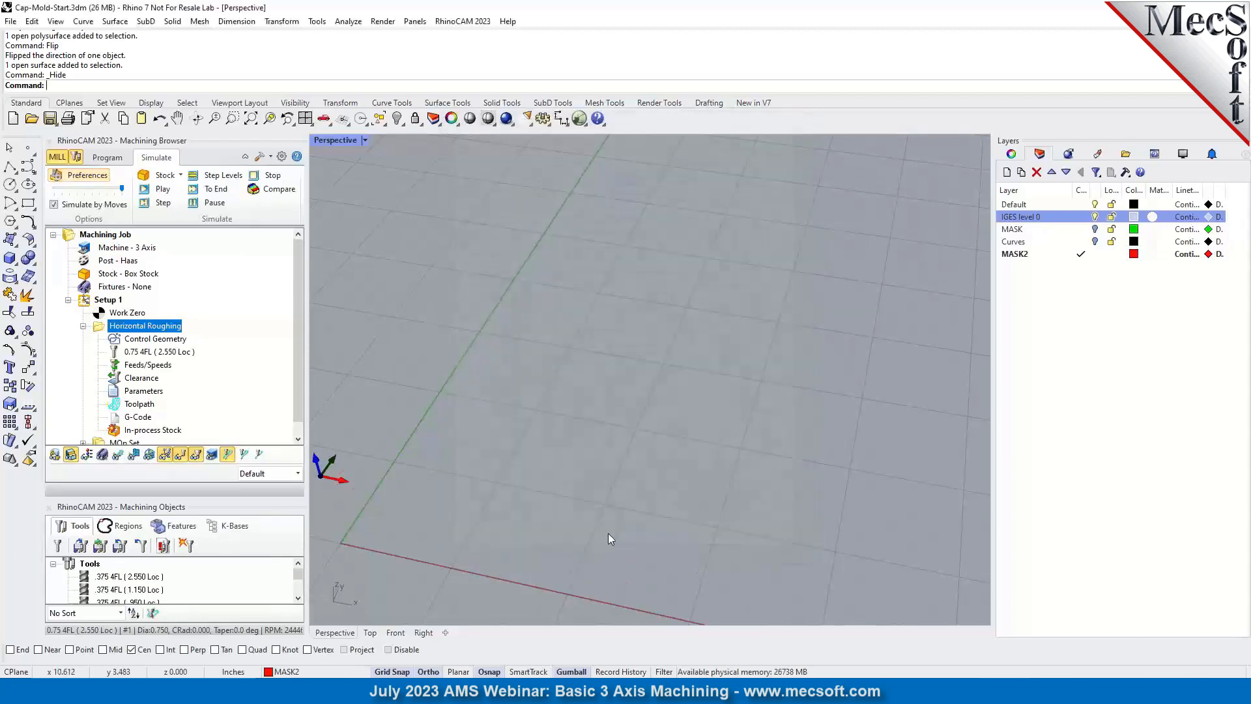
Simulate the Horizontal Roughing operation and inspect the stepped cut stock in the cavity up close.
left_click(162, 190)
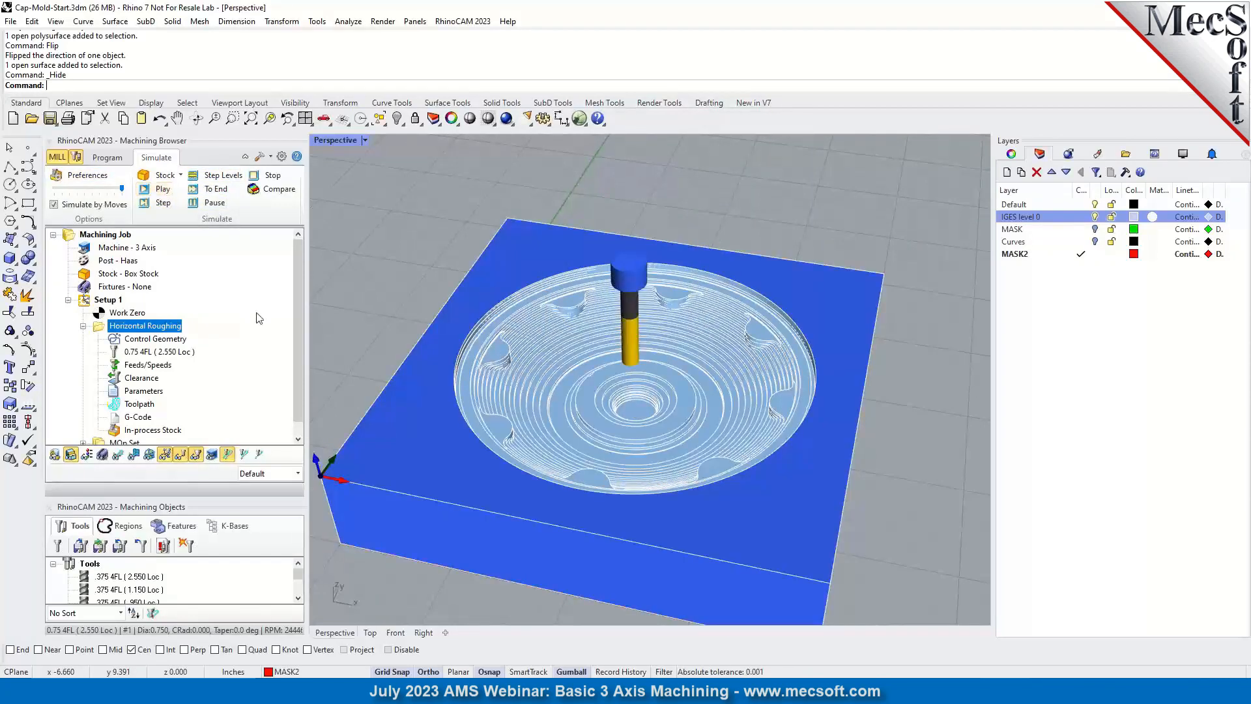
scroll(528, 348, "up", 5)
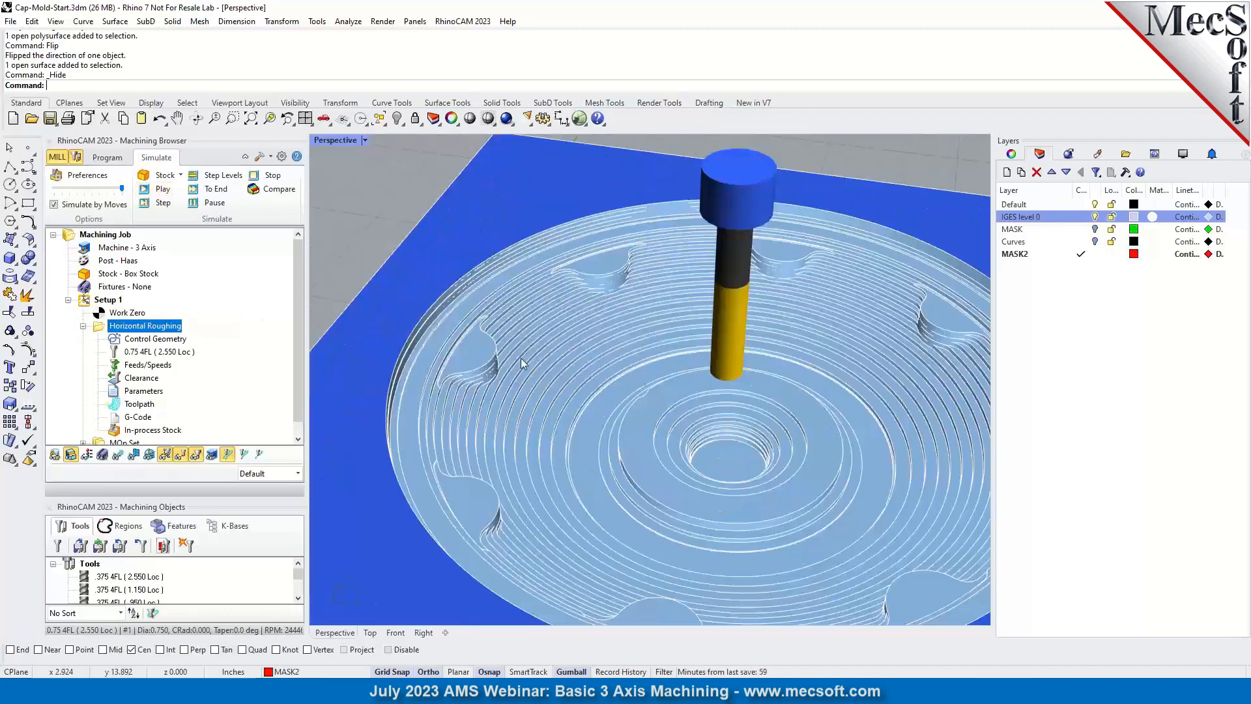
scroll(820, 456, "up", 3)
scroll(808, 427, "down", 8)
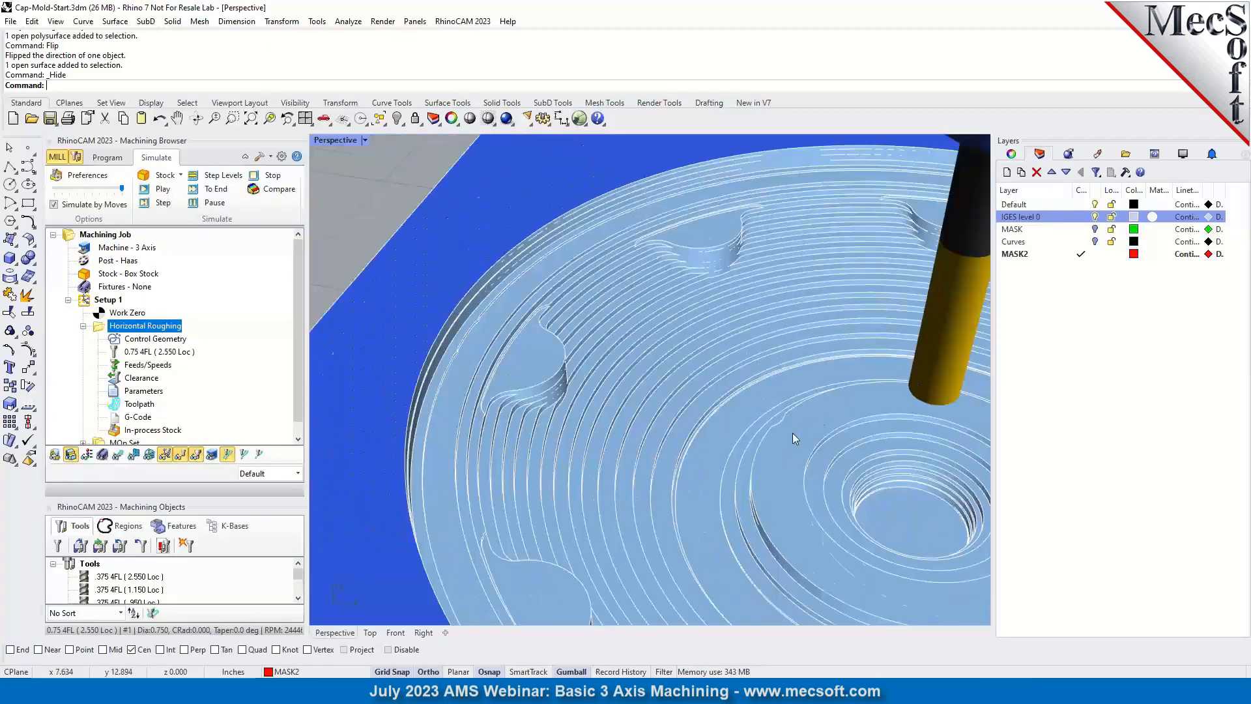
right_click_drag(629, 496, 614, 529)
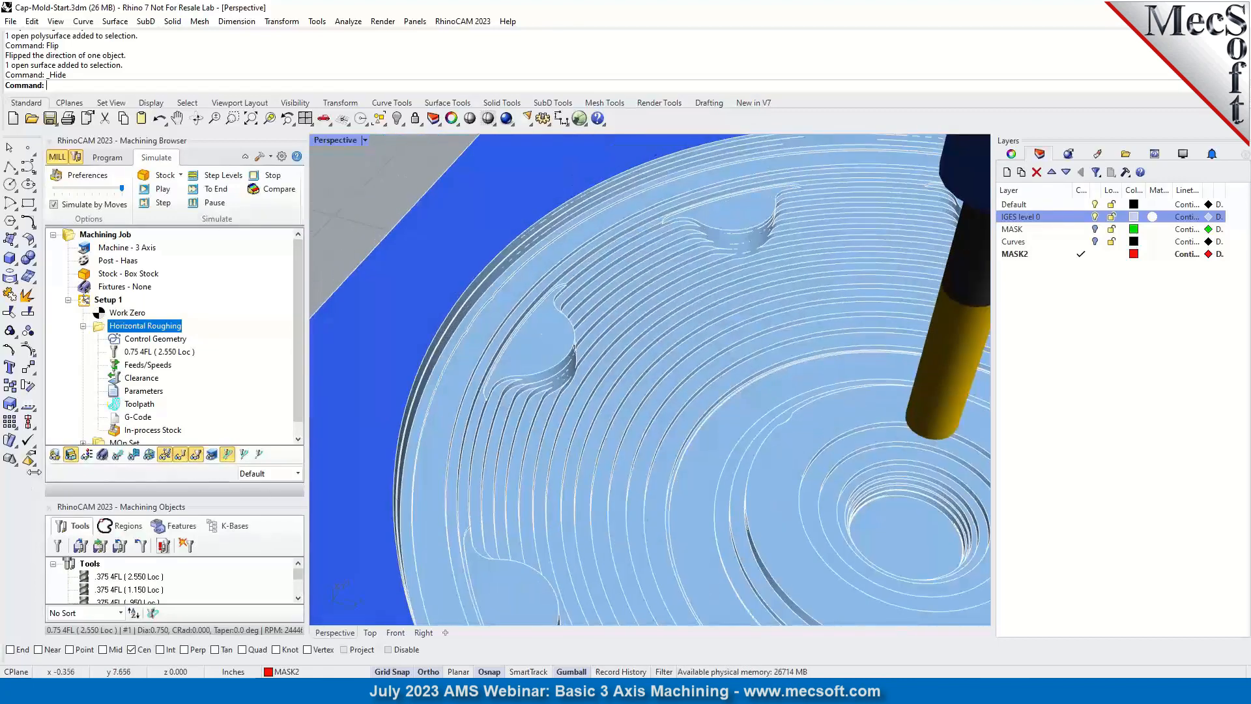
Show the part together with the simulated stock and compare them along the cavity rim, raised pads and center hole.
left_click(55, 455)
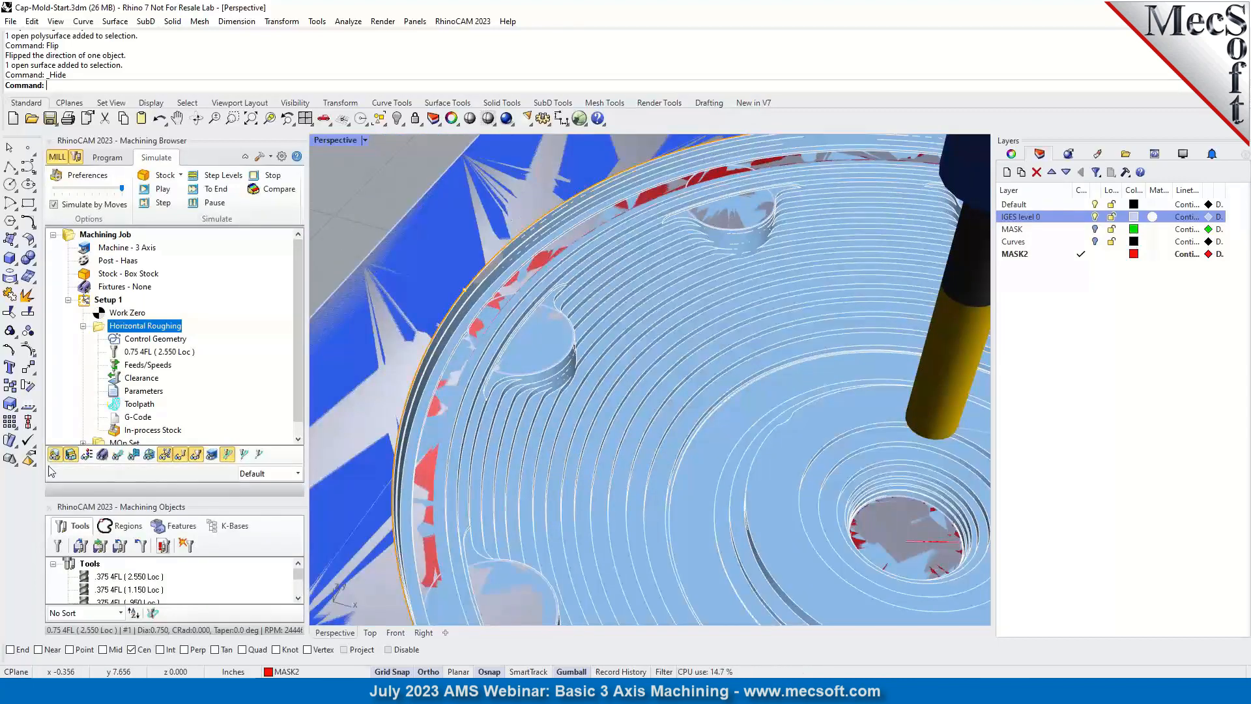
scroll(670, 420, "up", 5)
right_click_drag(670, 416, 597, 455)
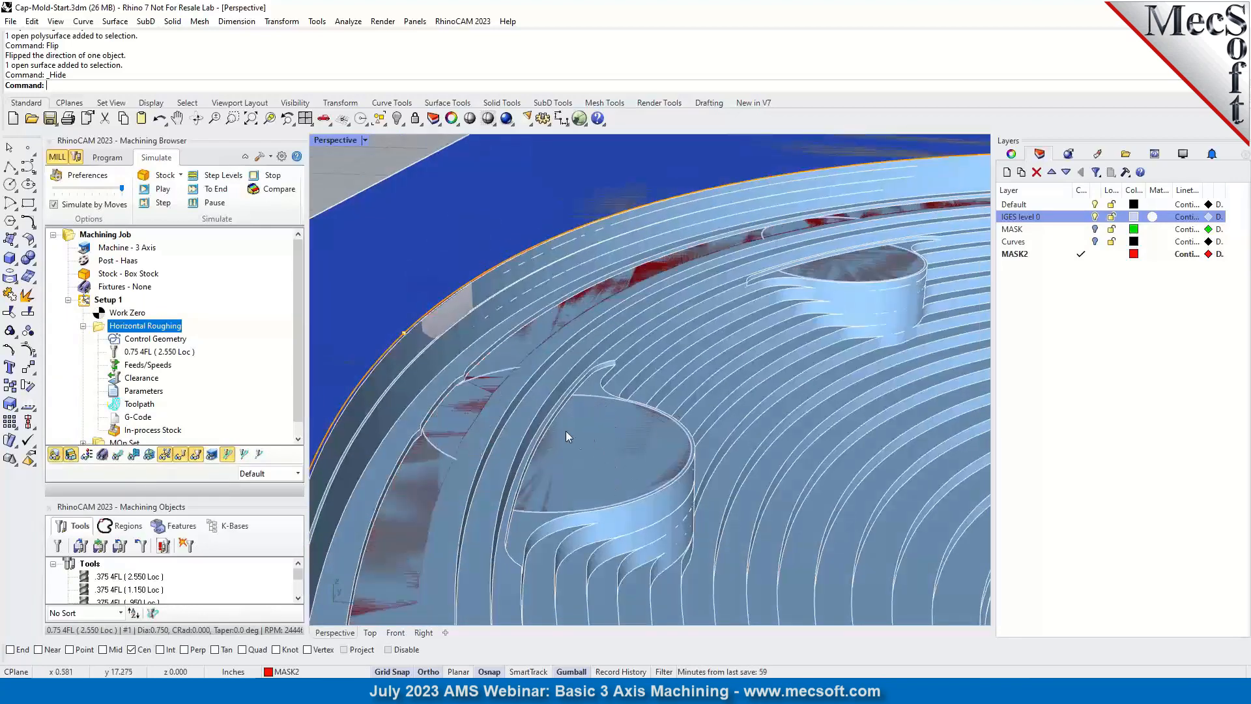
scroll(518, 410, "down", 10)
scroll(578, 403, "up", 8)
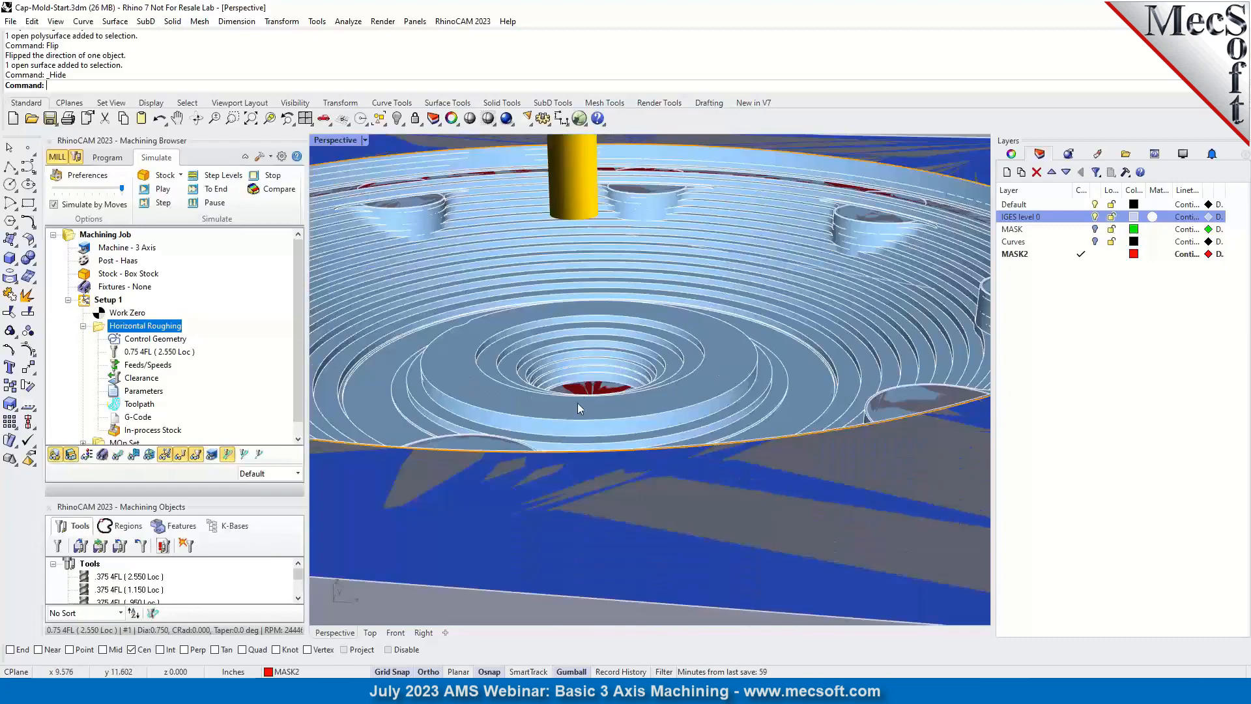
scroll(593, 331, "down", 8)
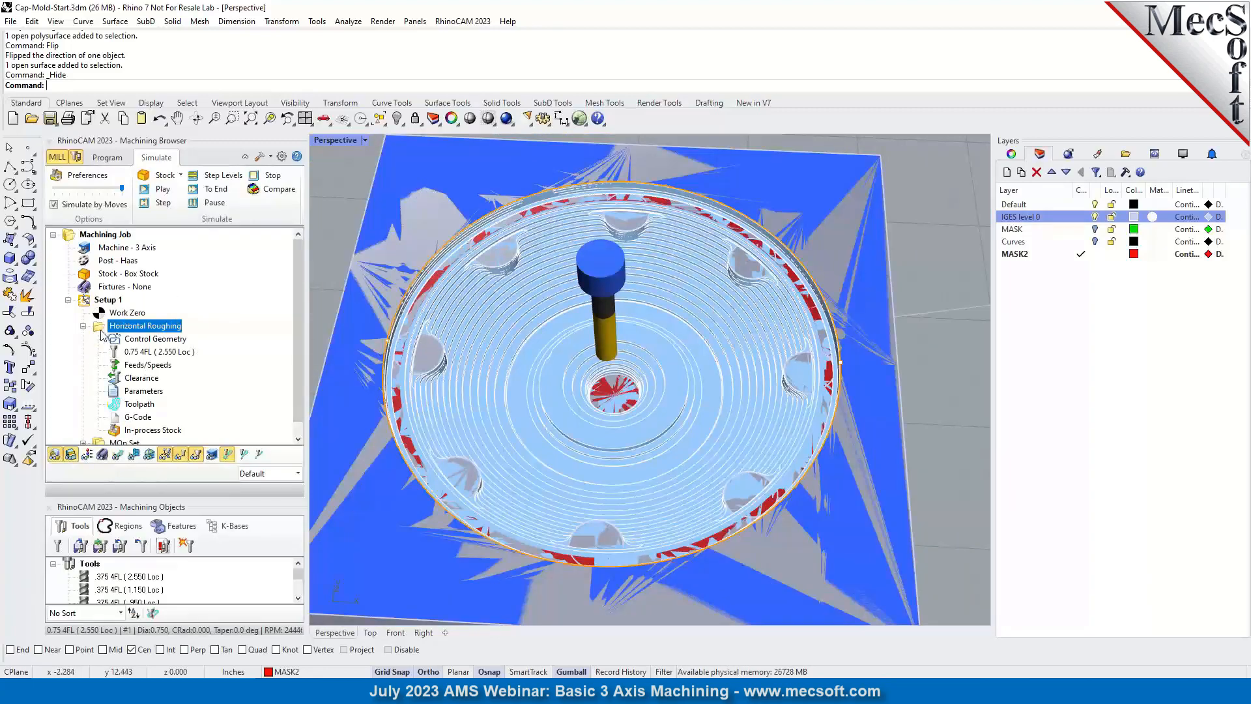
Return to programming mode, review the whole cavity model and collapse the Horizontal Roughing operation.
left_click(108, 158)
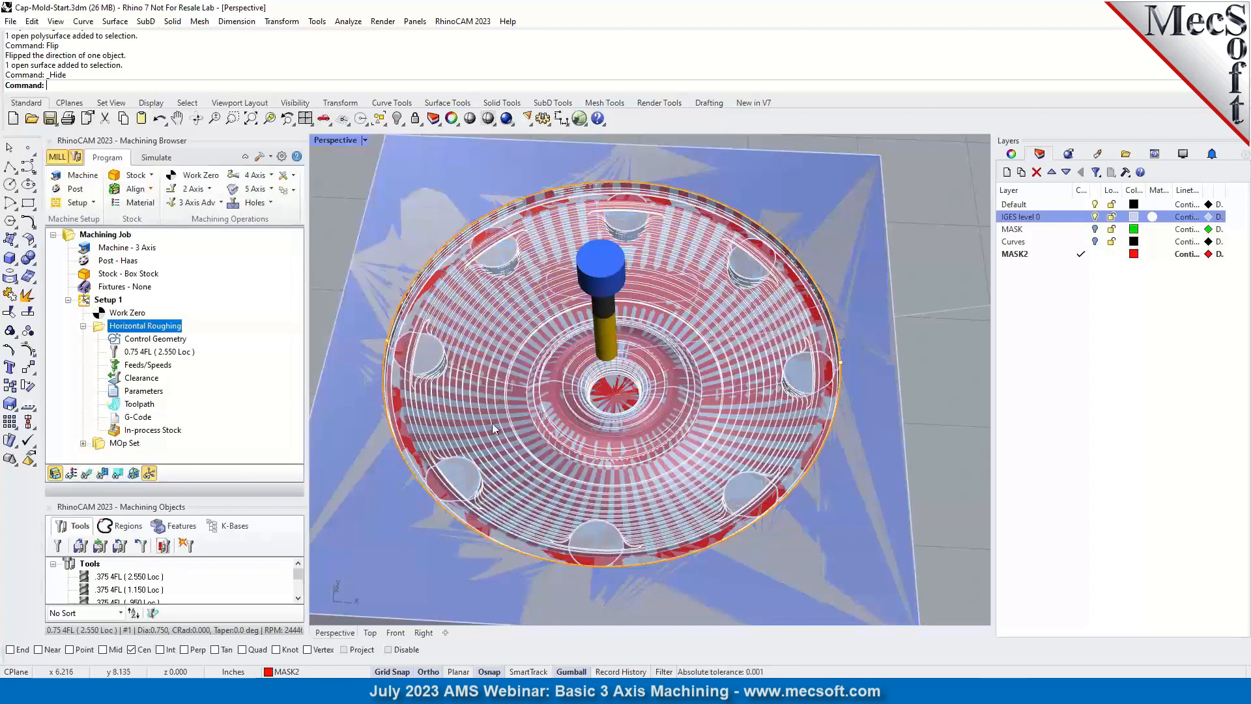
scroll(685, 424, "down", 2)
scroll(686, 425, "down", 2)
right_click_drag(618, 464, 624, 427)
scroll(625, 428, "up", 4)
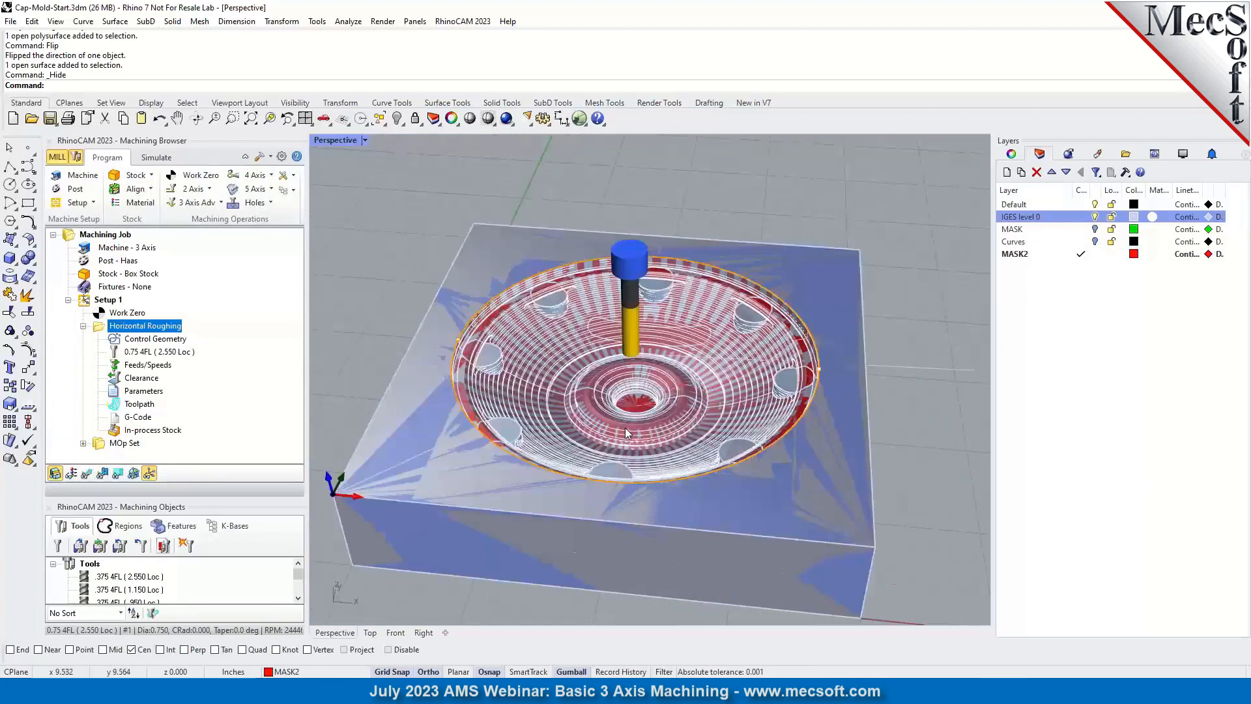
left_click(83, 327)
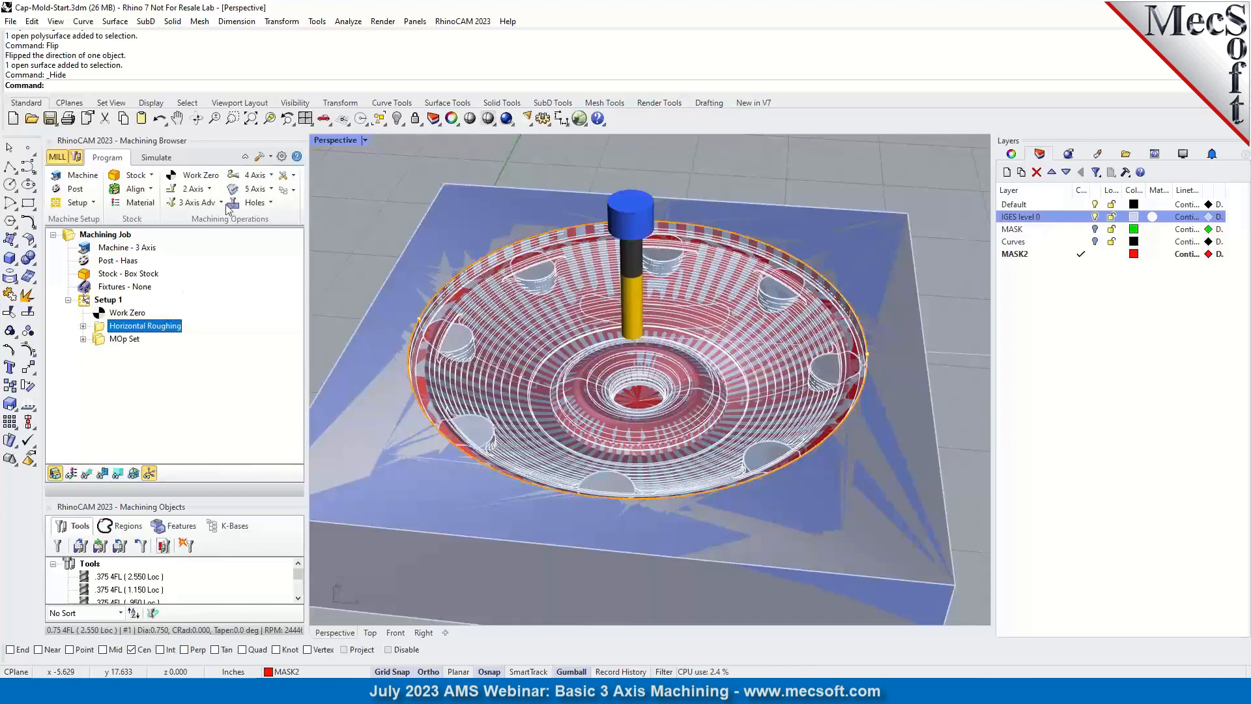
Create a 3-axis Horizontal Finishing operation with the cavity's outer circular edge as its containment region.
left_click(196, 202)
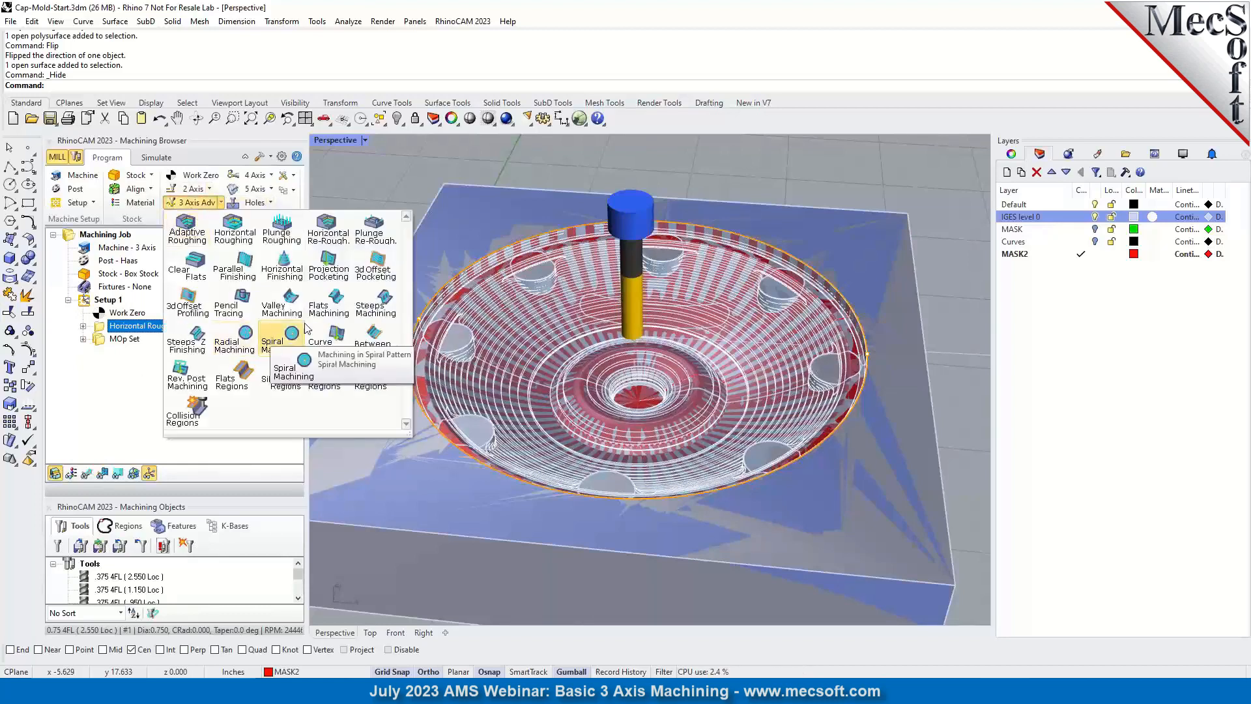
left_click(292, 270)
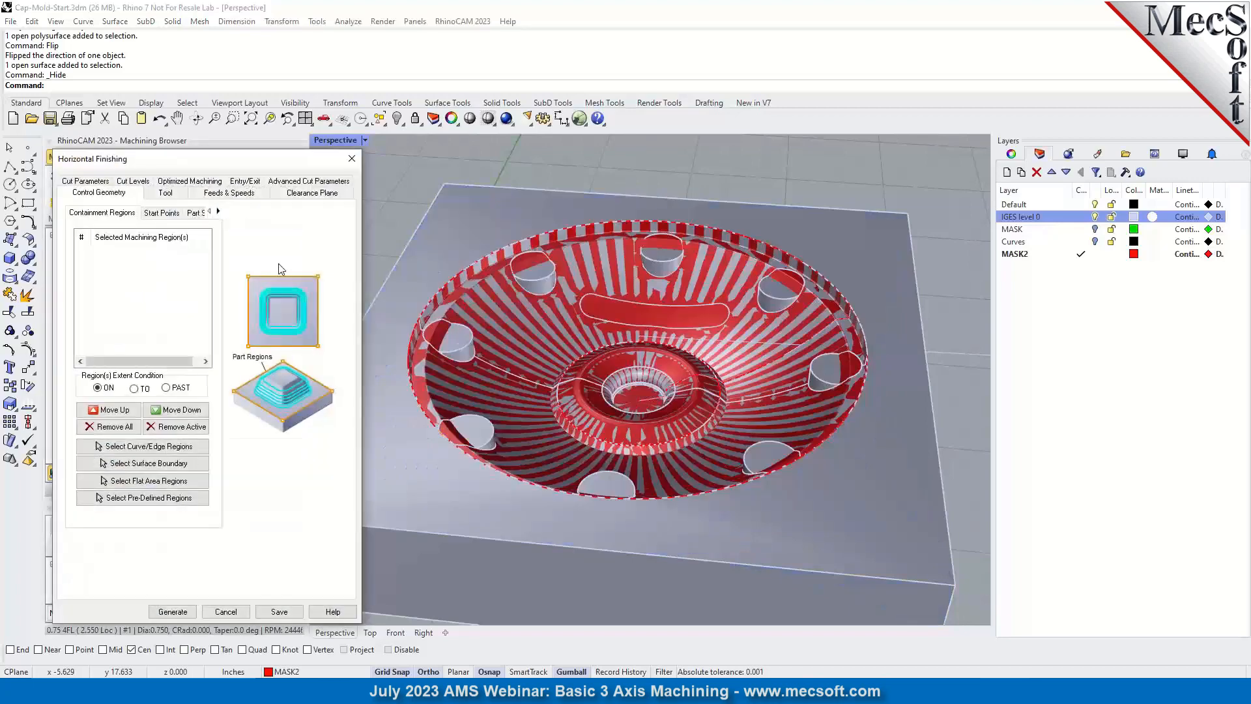
left_click_drag(216, 166, 259, 162)
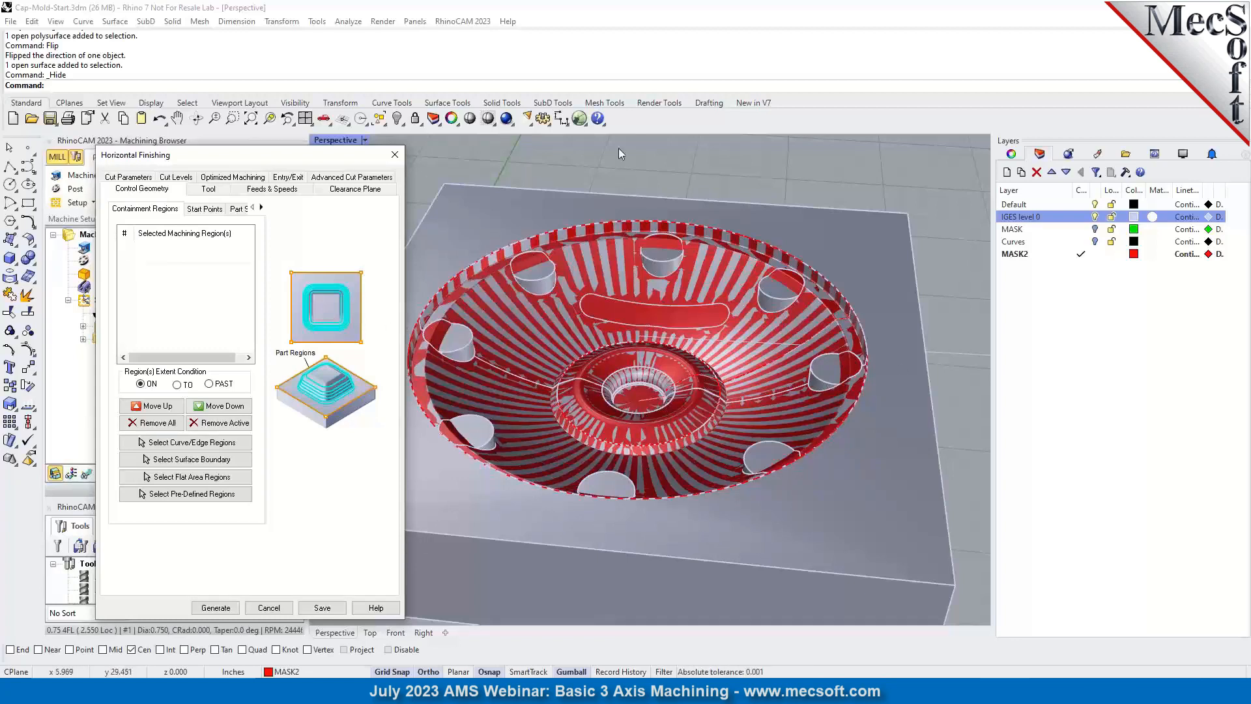
left_click(194, 443)
left_click(566, 236)
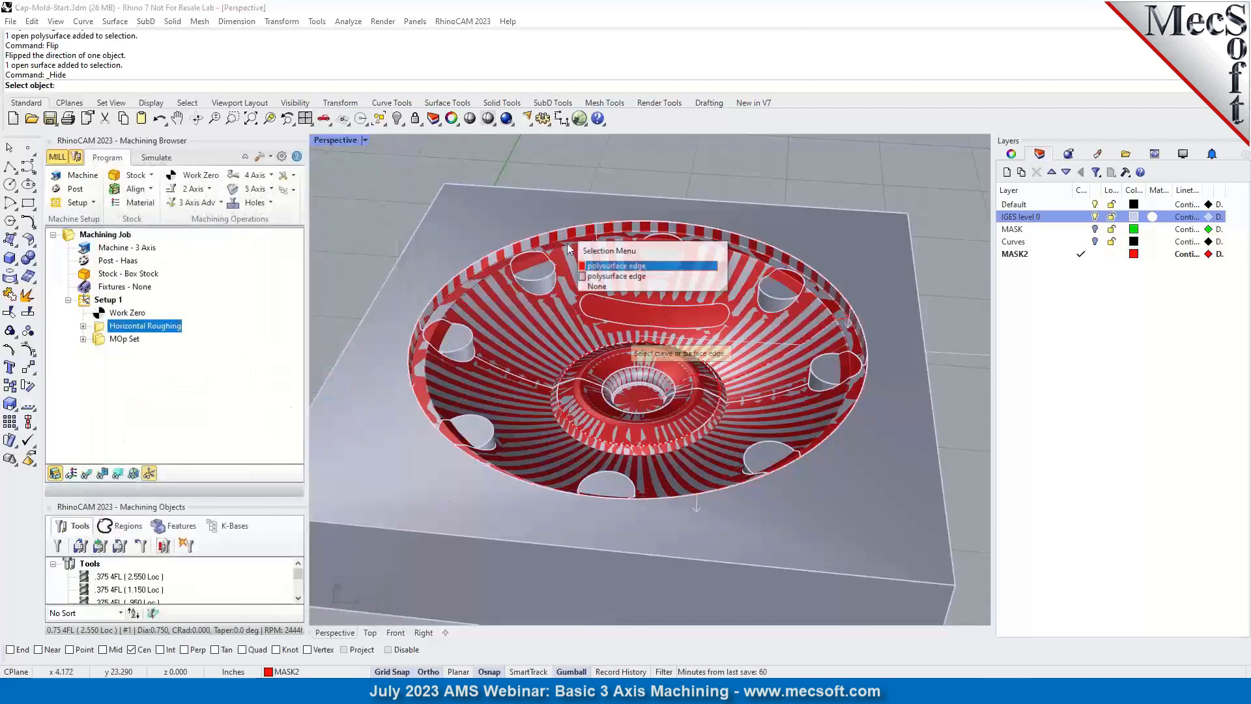
left_click(606, 267)
right_click(349, 202)
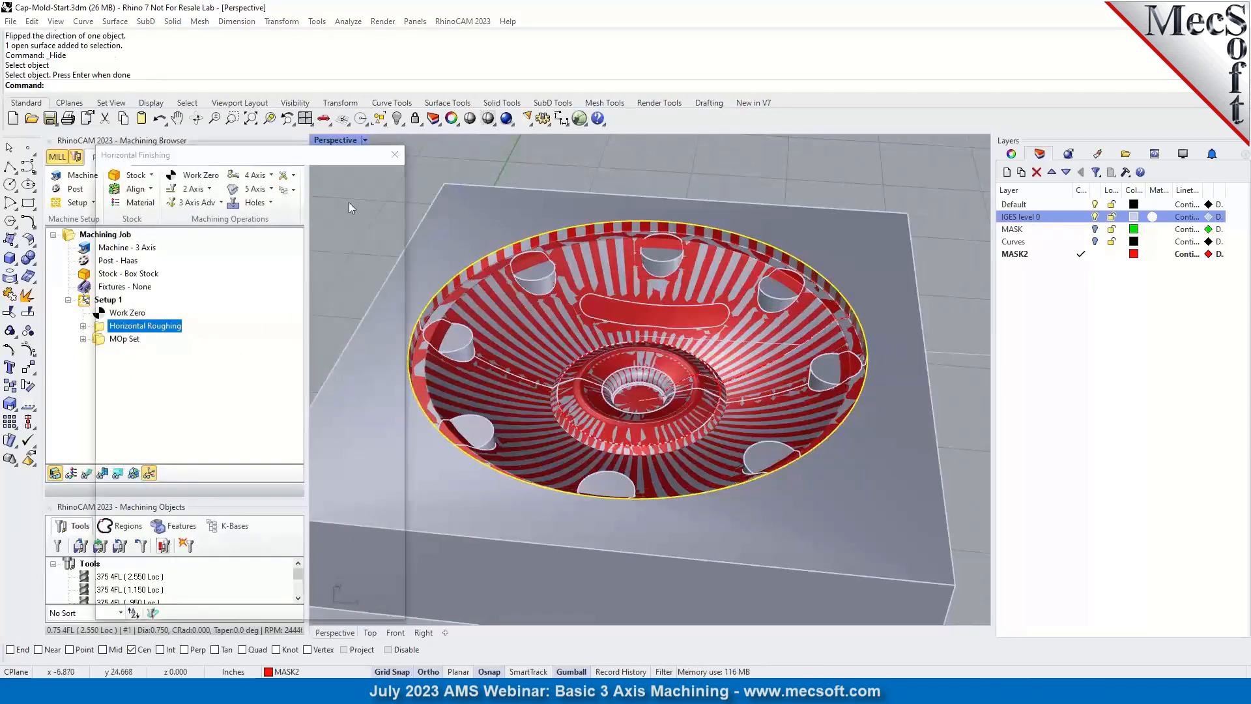
Assign the .125 4 FL (.530 Loc) tool to Horizontal Finishing and open its feeds and speeds settings.
left_click(214, 190)
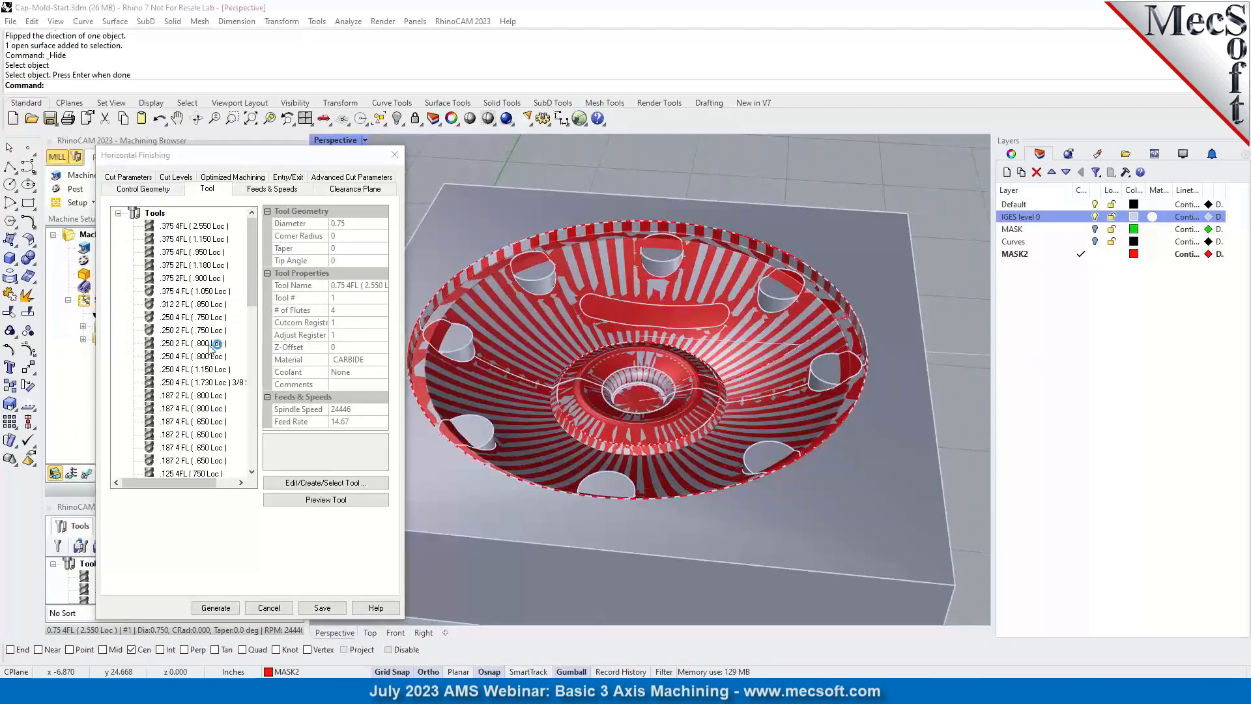
scroll(210, 347, "down", 7)
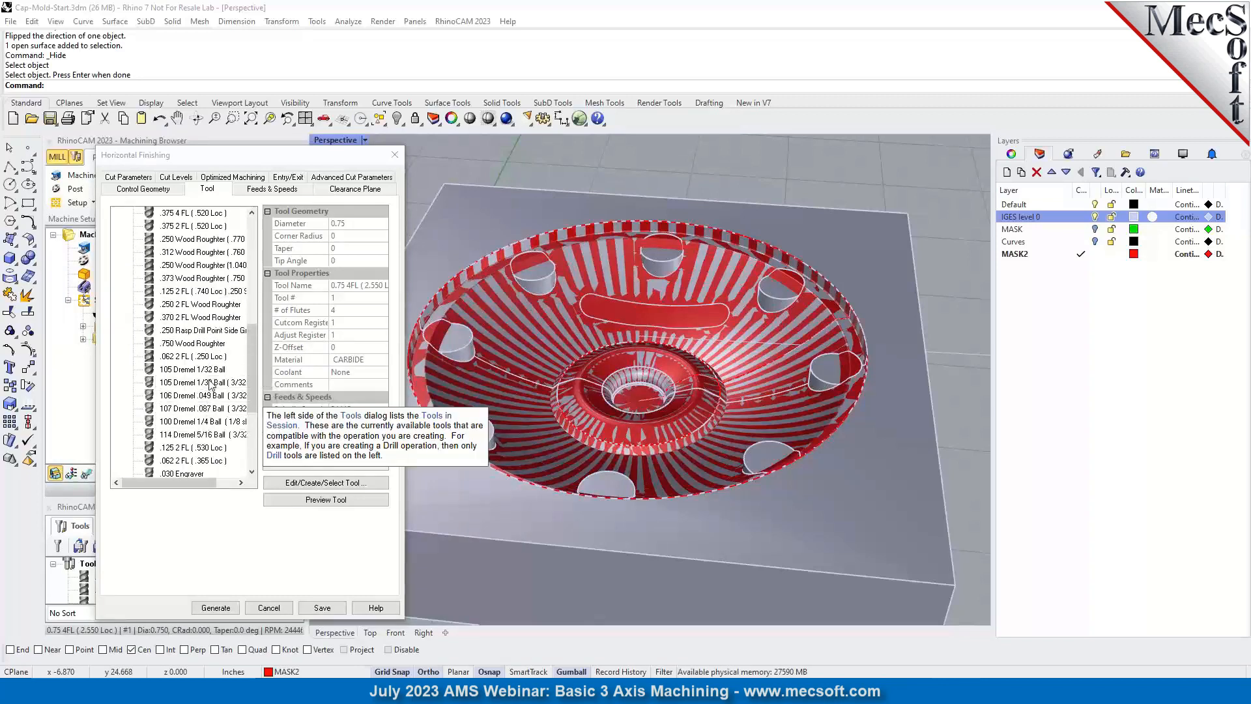
scroll(210, 385, "down", 4)
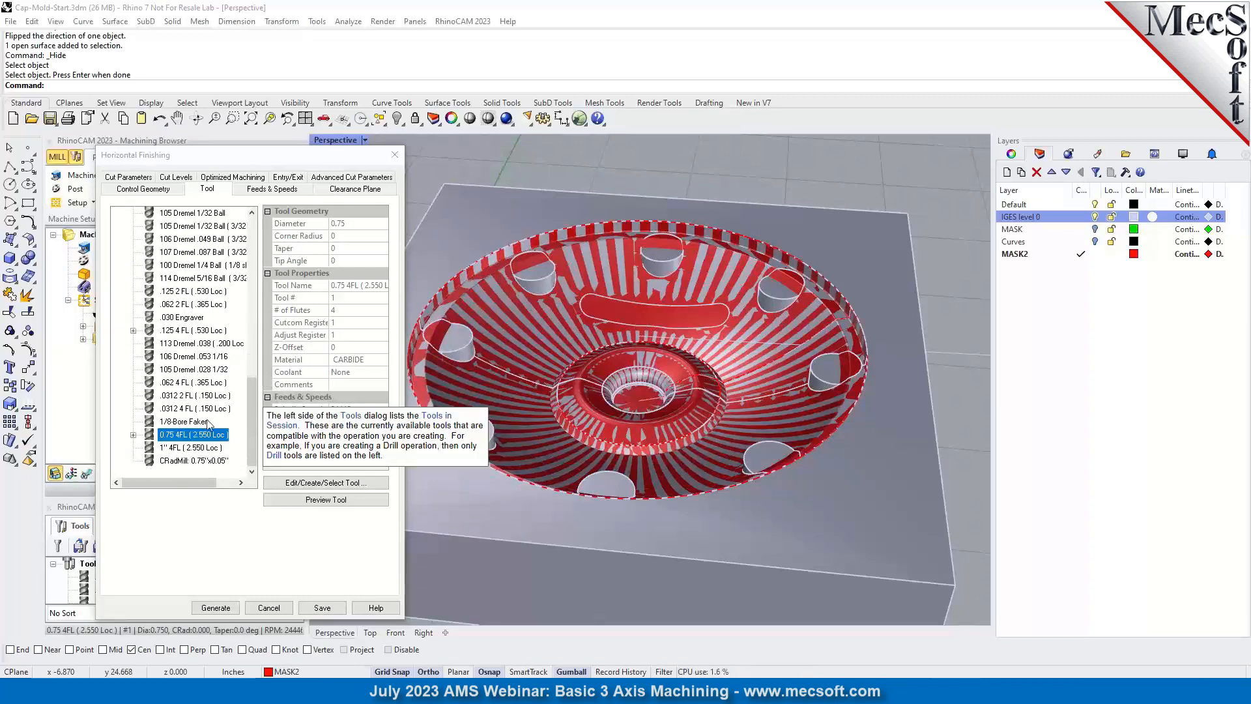
left_click(171, 332)
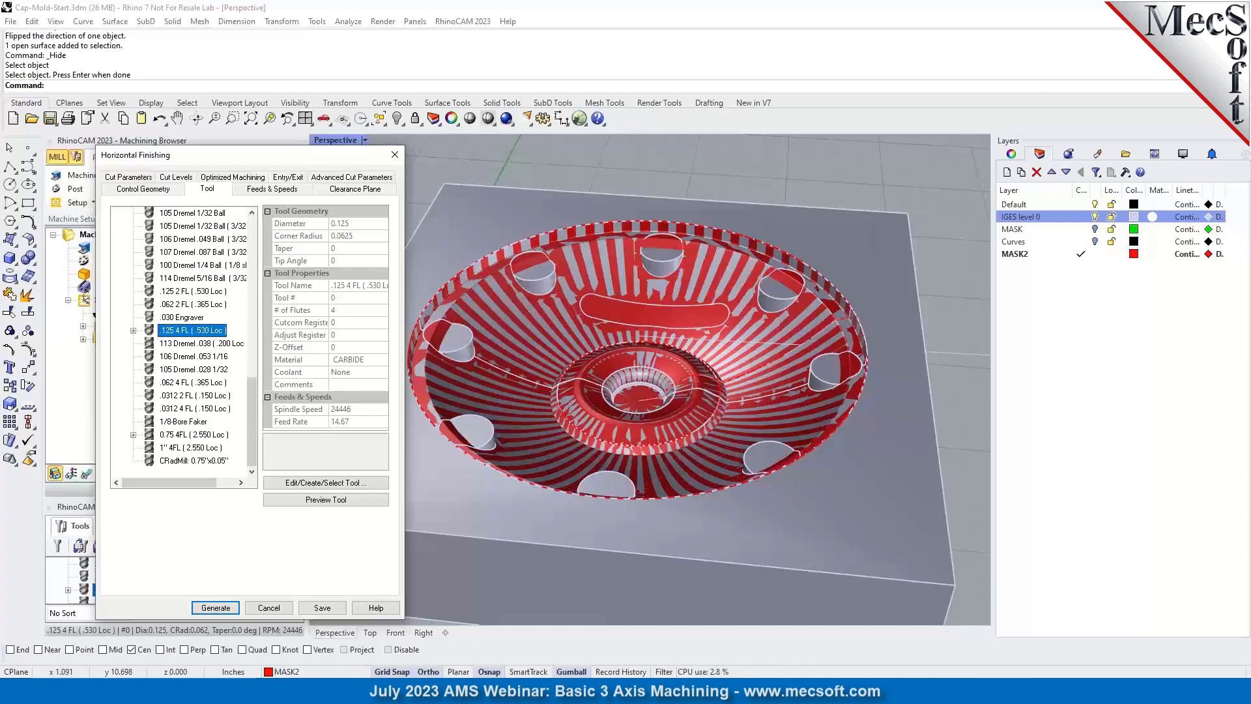
left_click(273, 189)
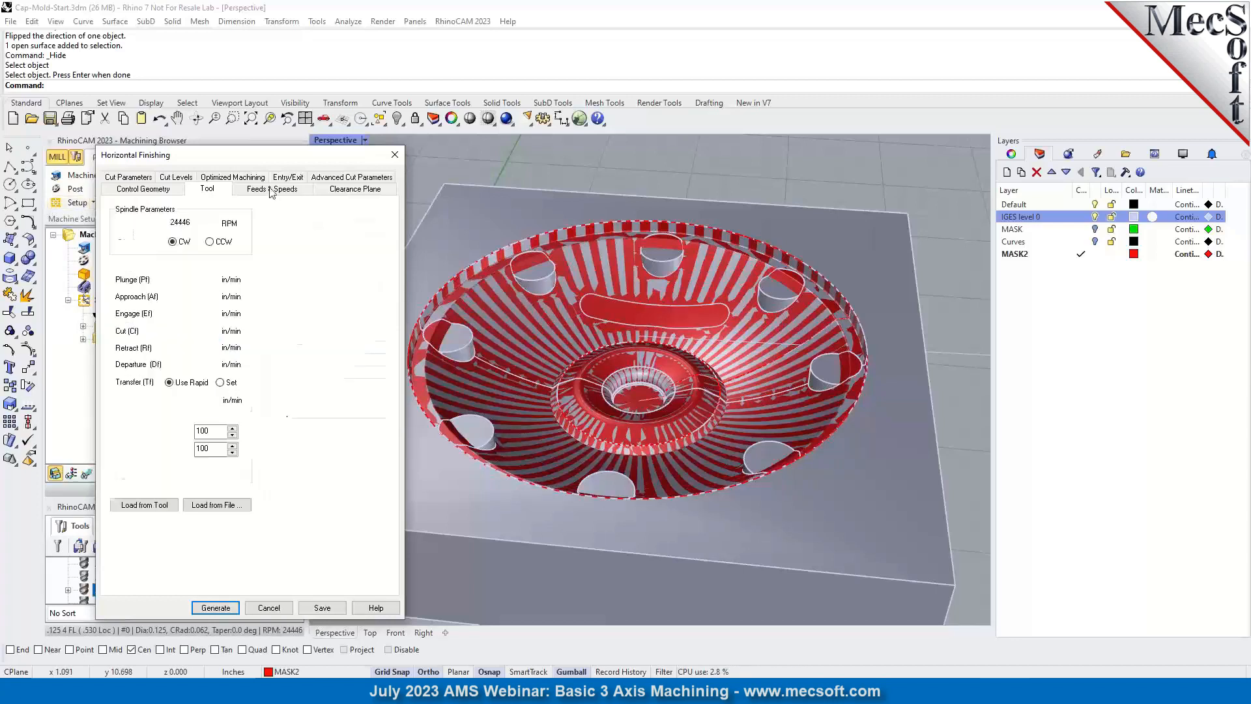
Review the clearance plane, global tolerances, cut direction and arc fitting settings of the Horizontal Finishing operation.
left_click(354, 190)
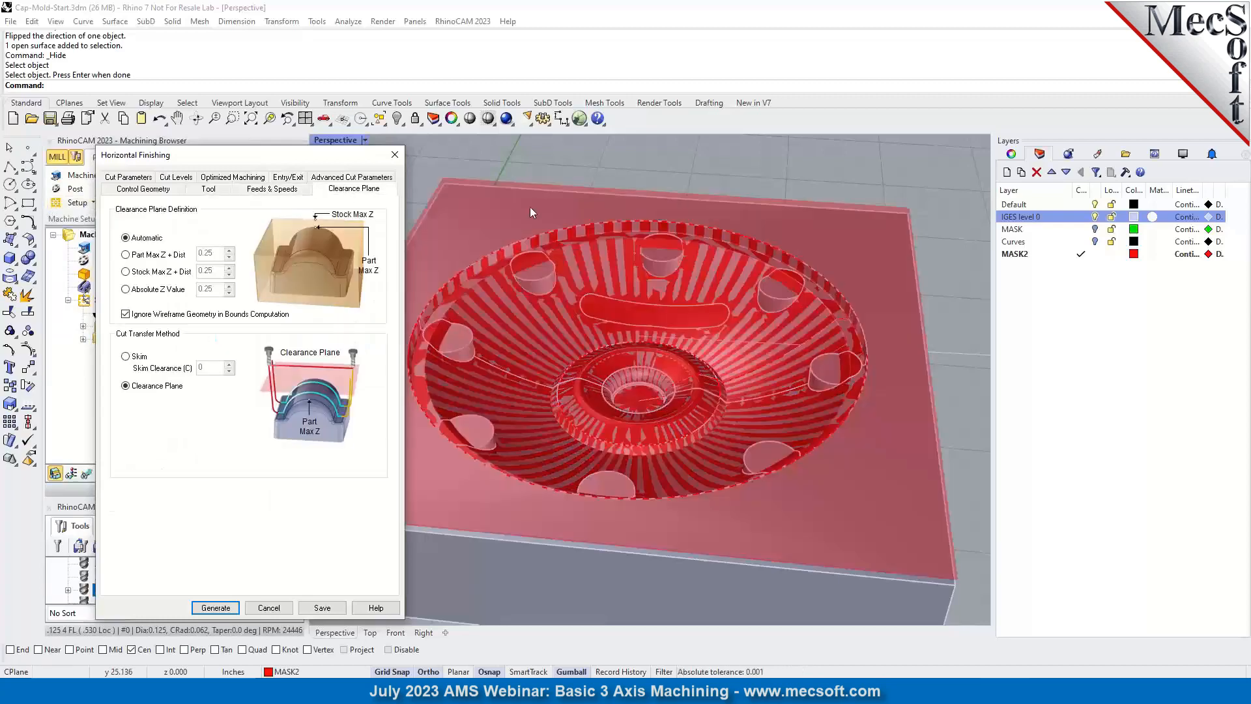
left_click(134, 177)
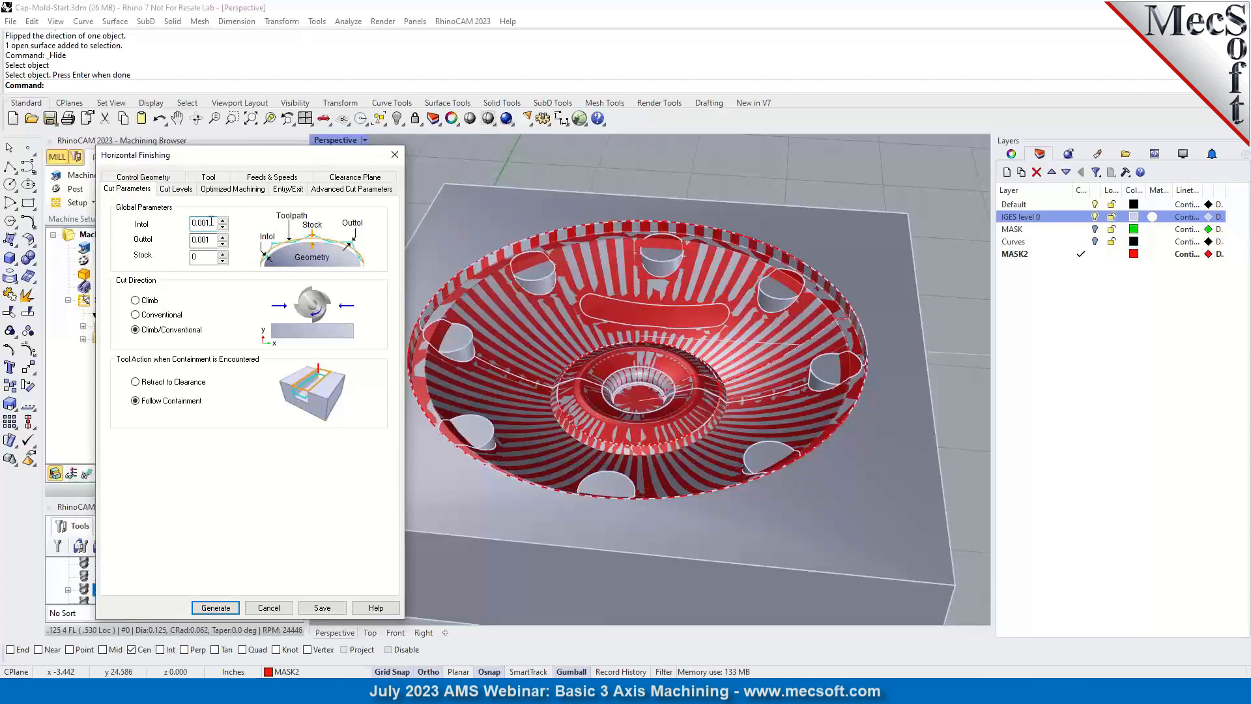
left_click_drag(212, 223, 189, 231)
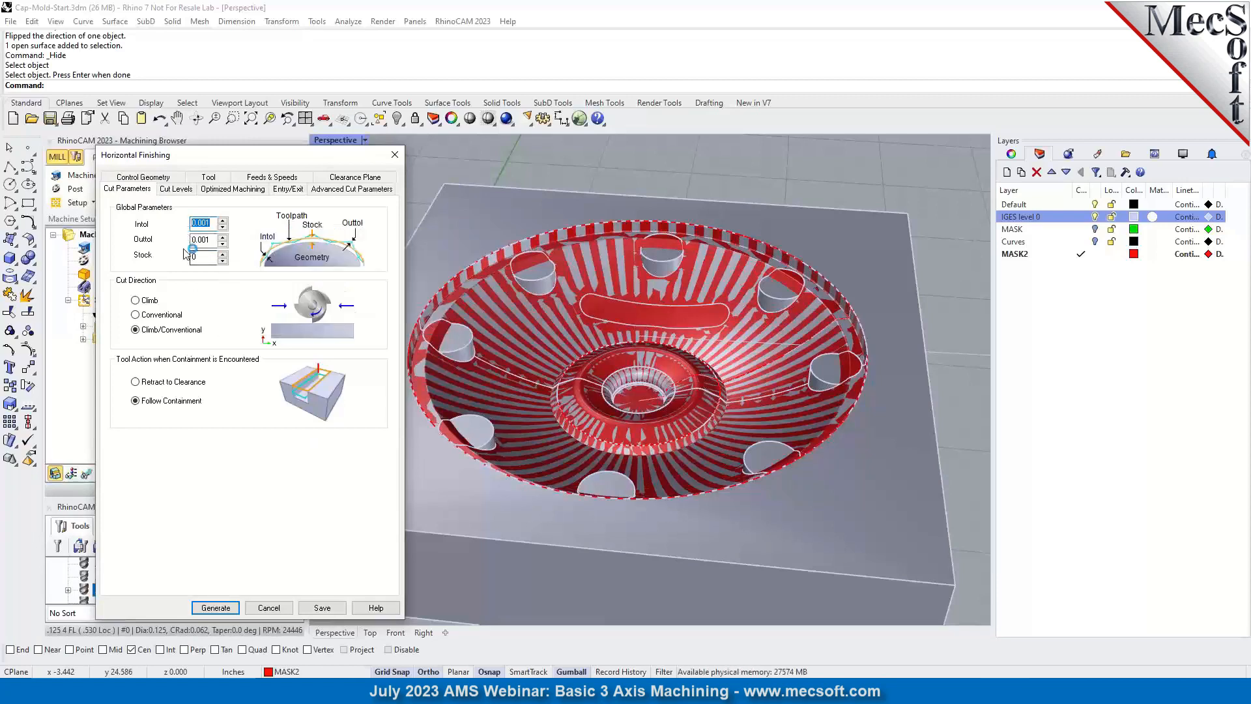
mouse_move(185, 249)
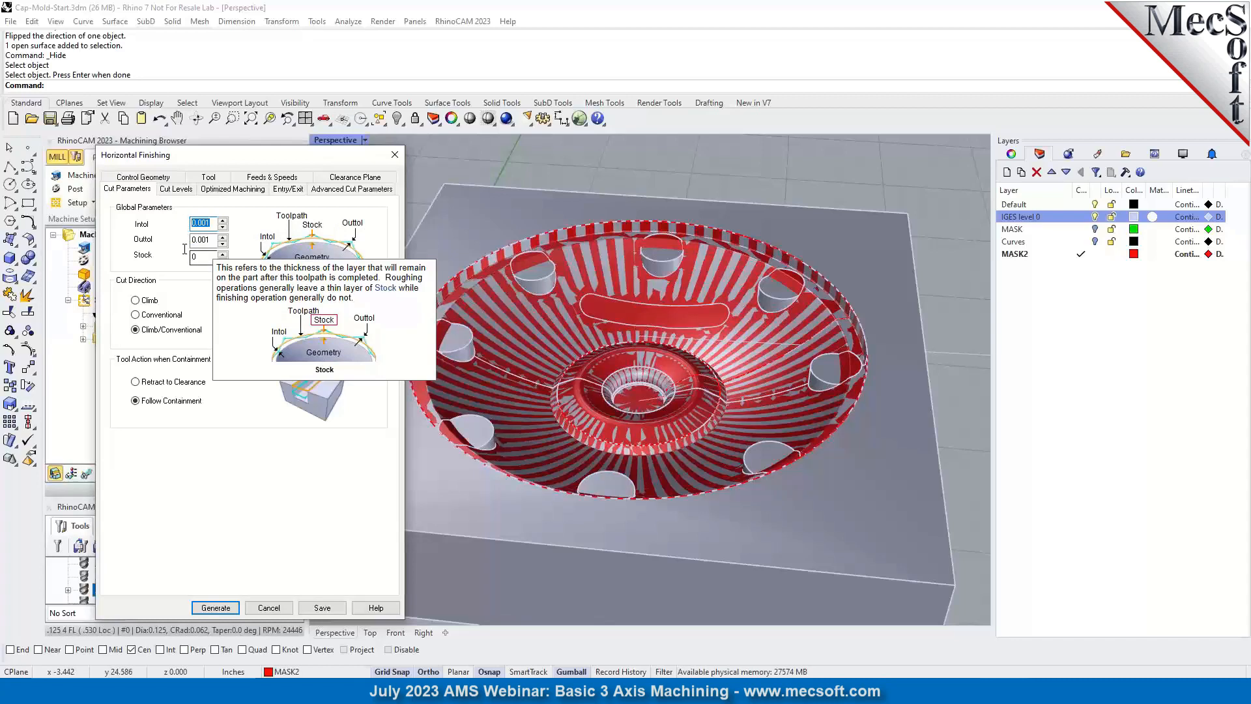
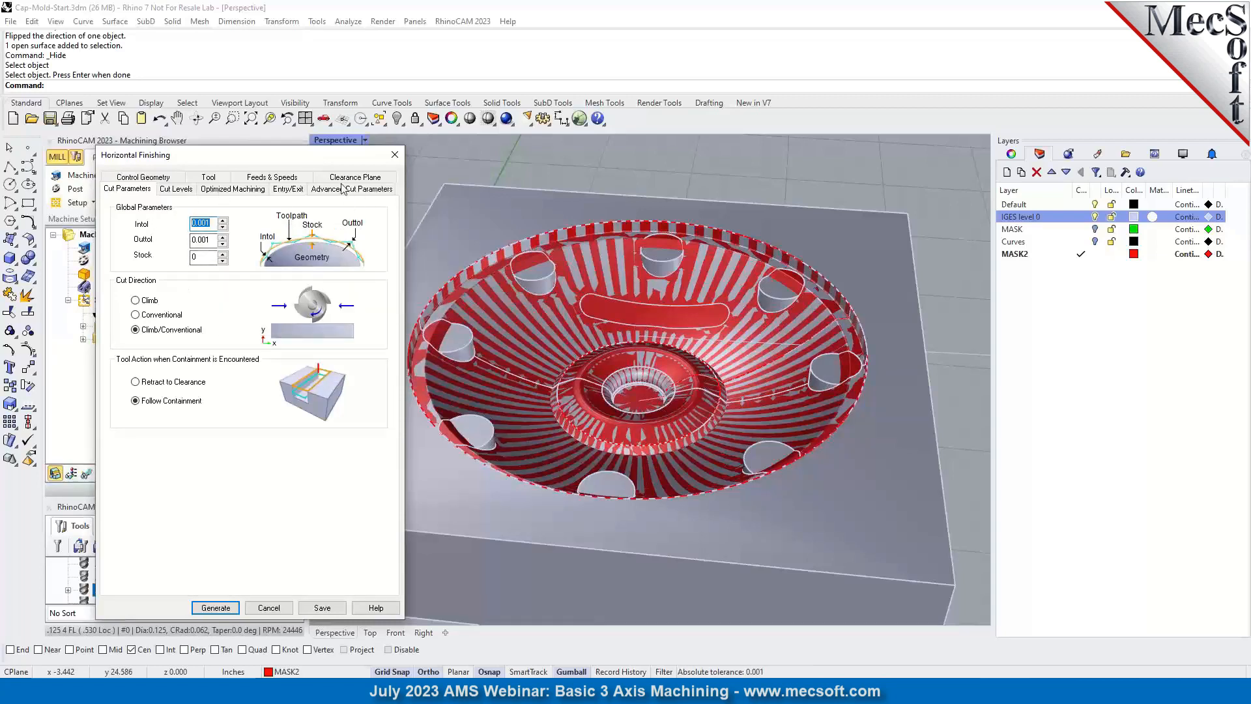
left_click(346, 189)
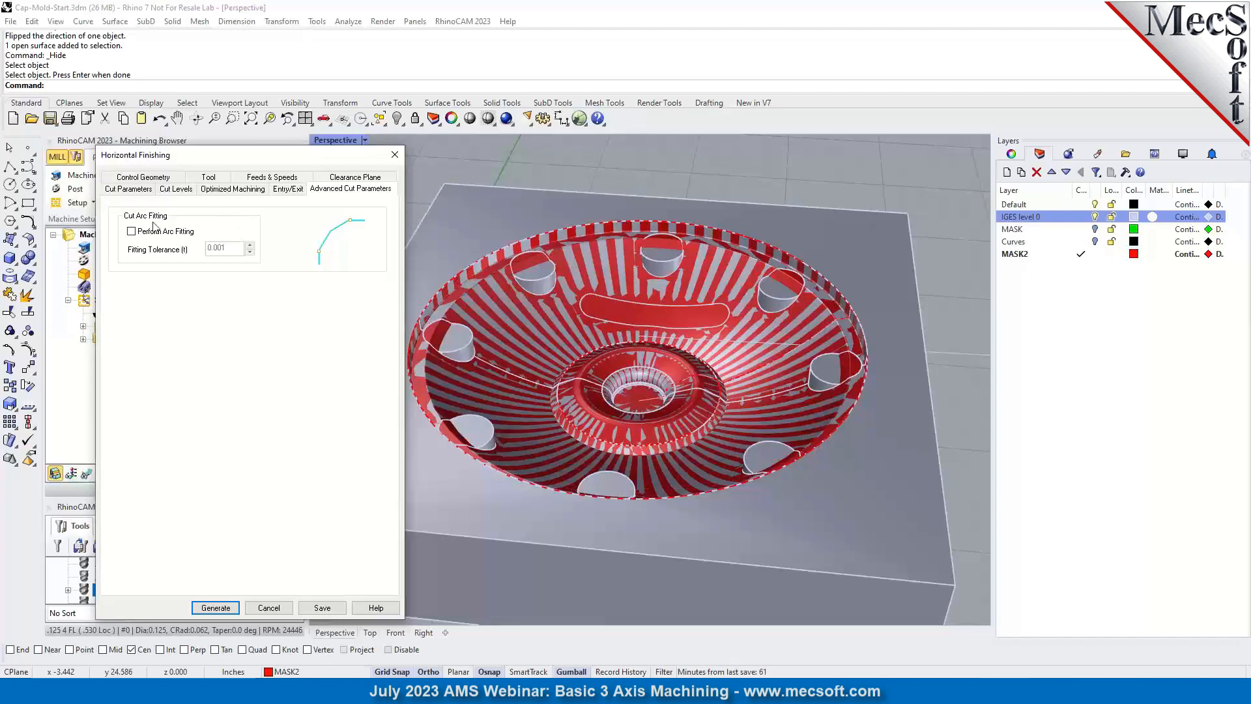
left_click(129, 189)
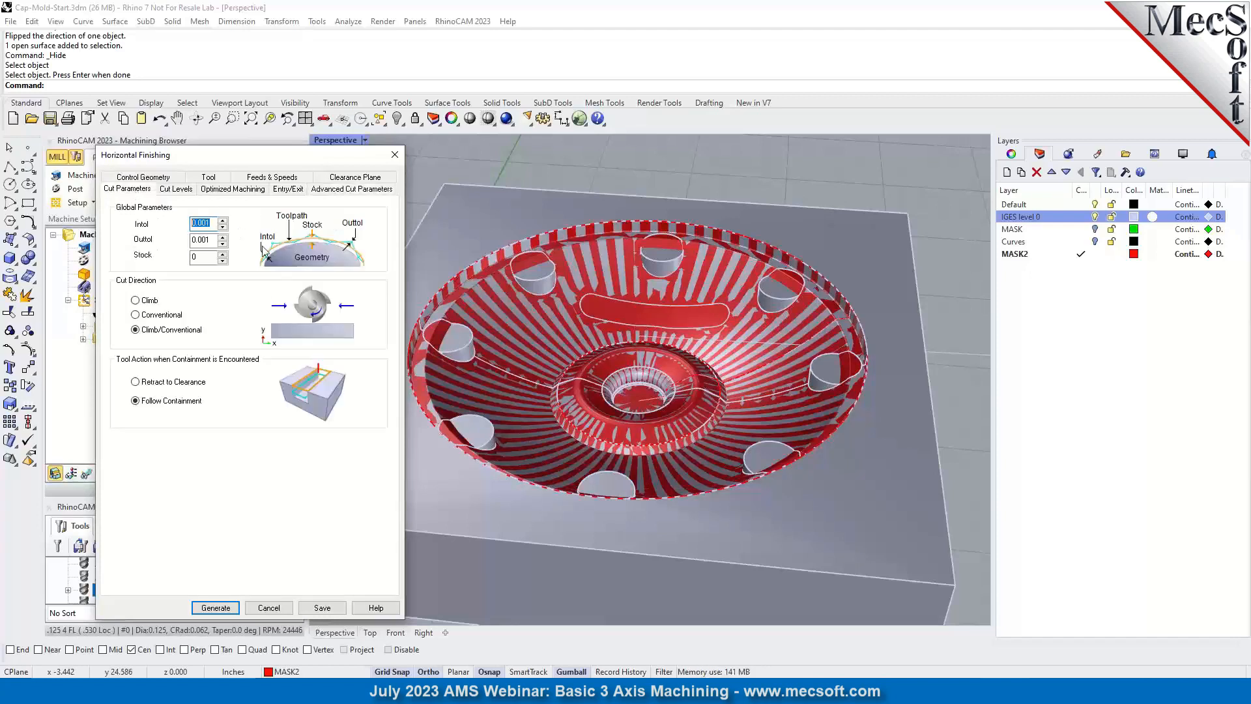
double_click(210, 223)
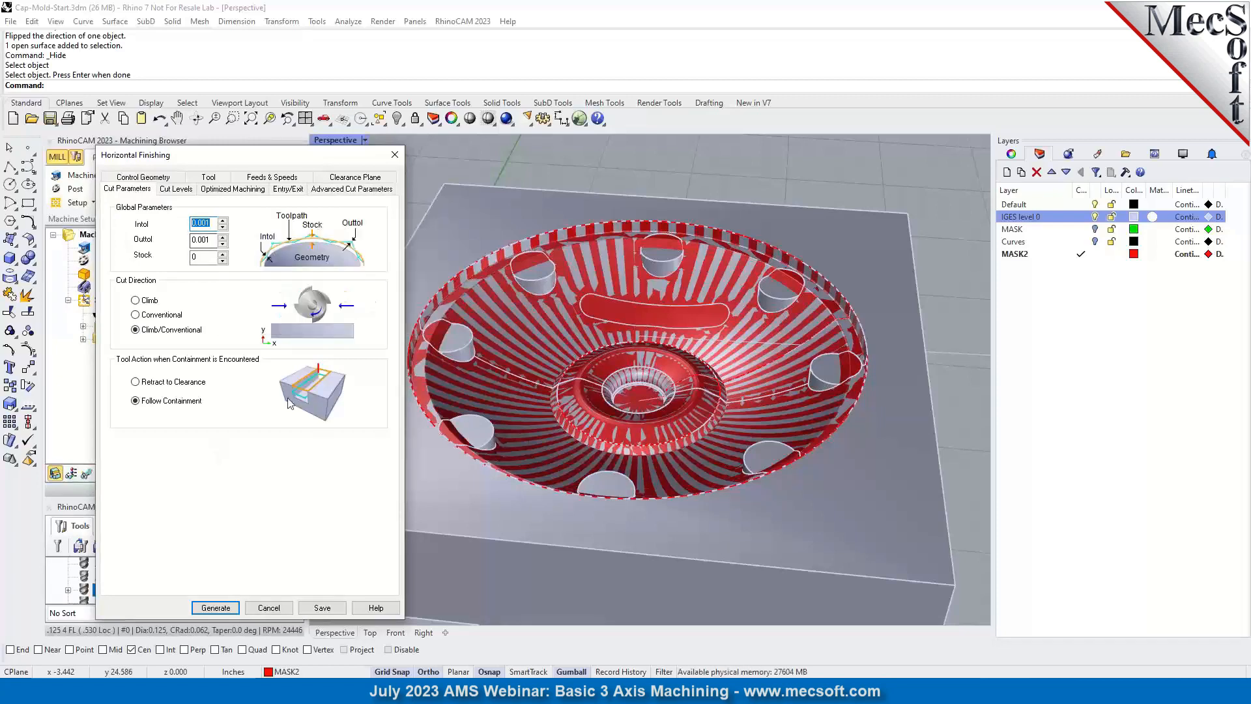
Set the Horizontal Finishing stepdown control to a distance of 0.03 and review the optimized machining and entry/exit settings.
left_click(176, 189)
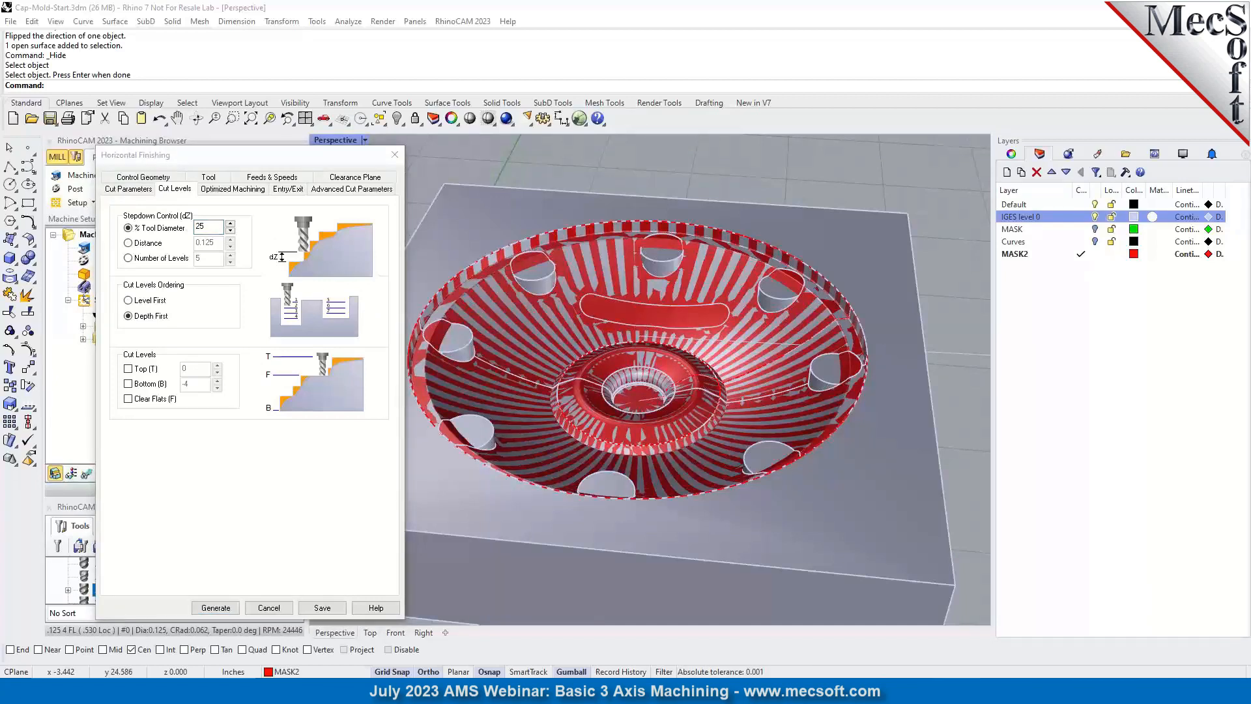
left_click(147, 243)
left_click_drag(214, 244, 175, 249)
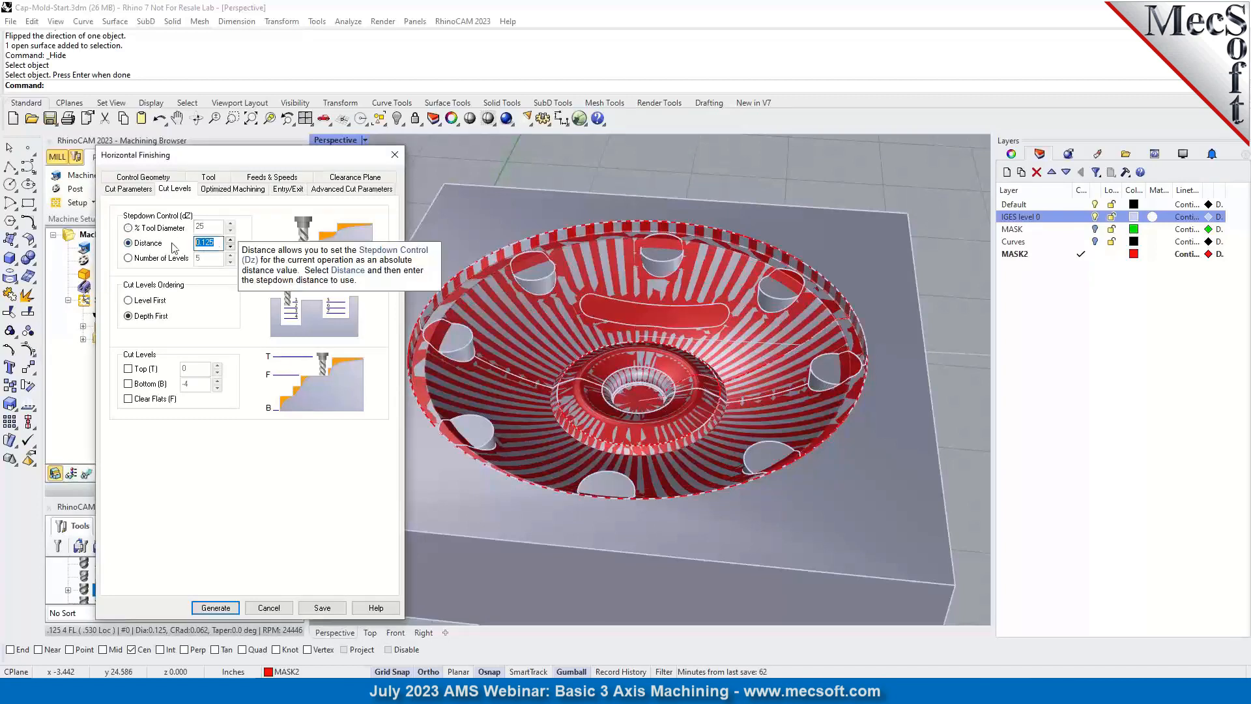
type("0.03")
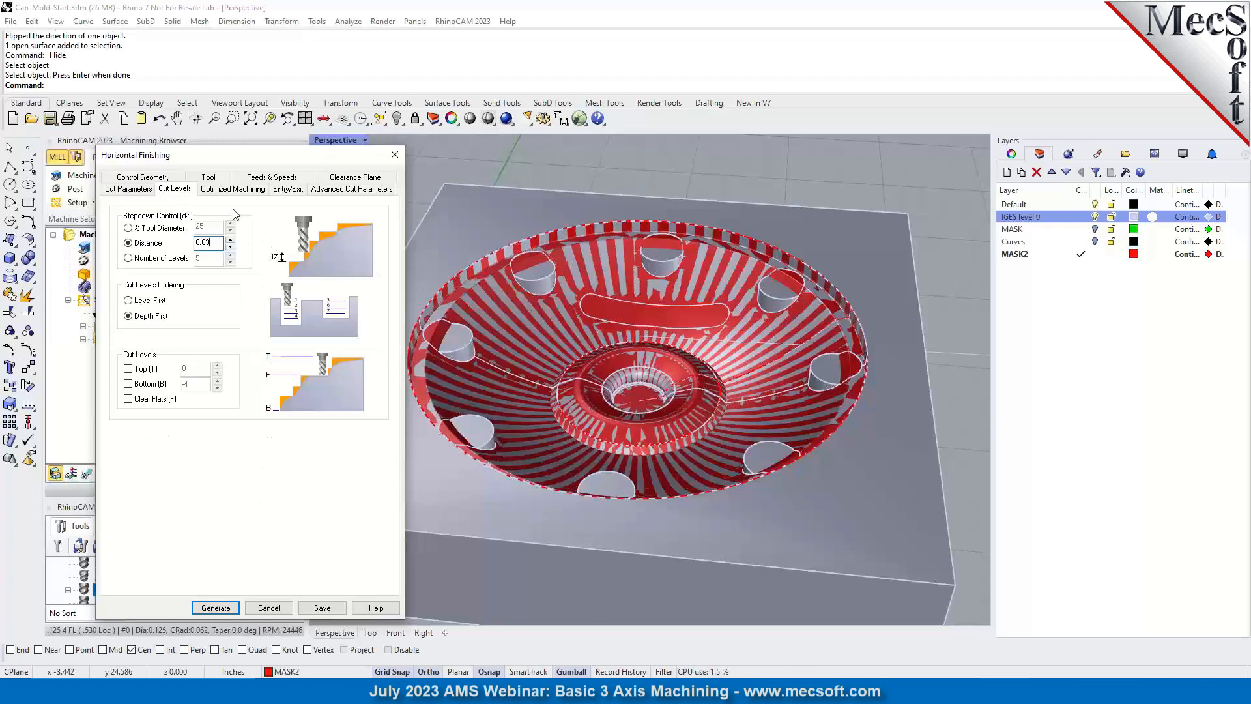
left_click(231, 190)
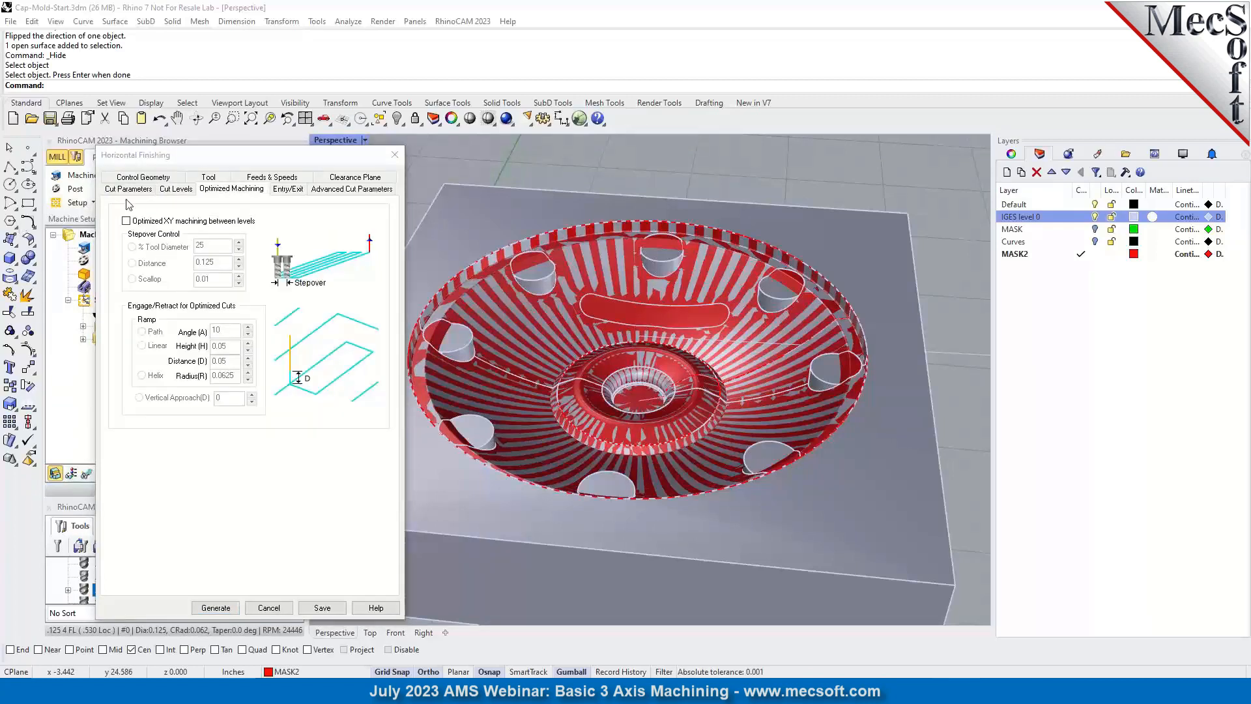
left_click(288, 189)
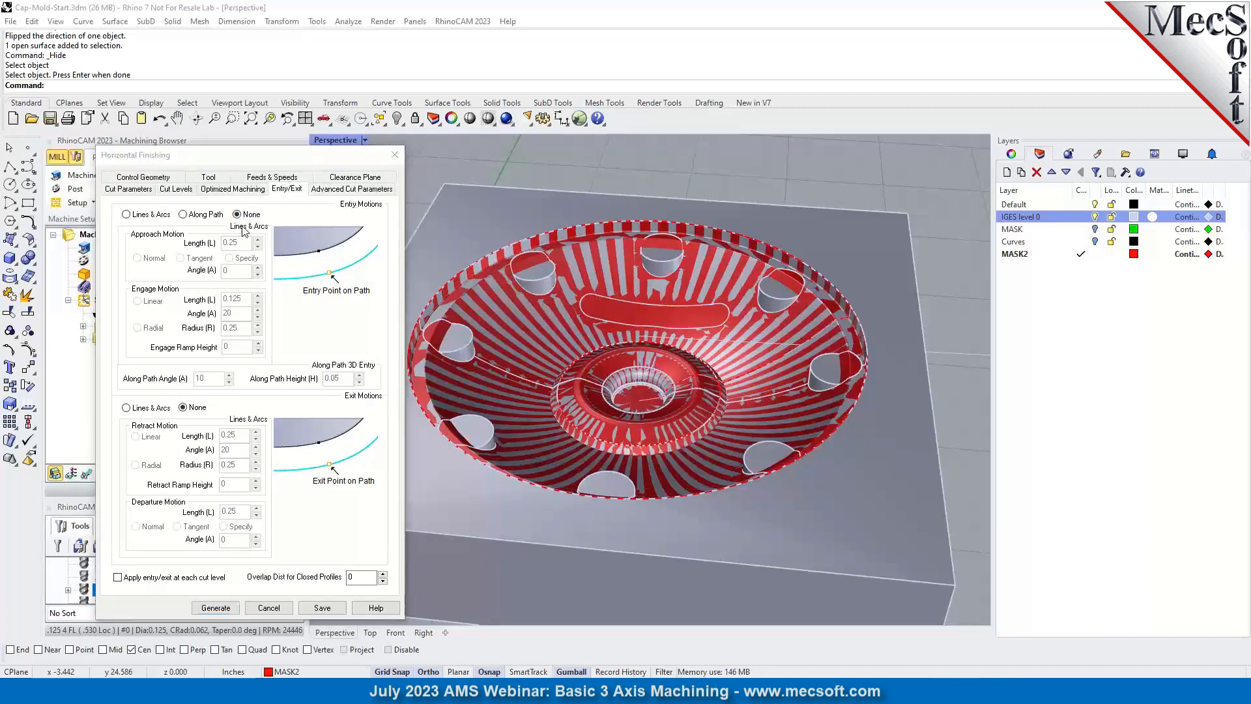
Enable arc fitting for Horizontal Finishing with a fitting tolerance of 0.002.
left_click(323, 191)
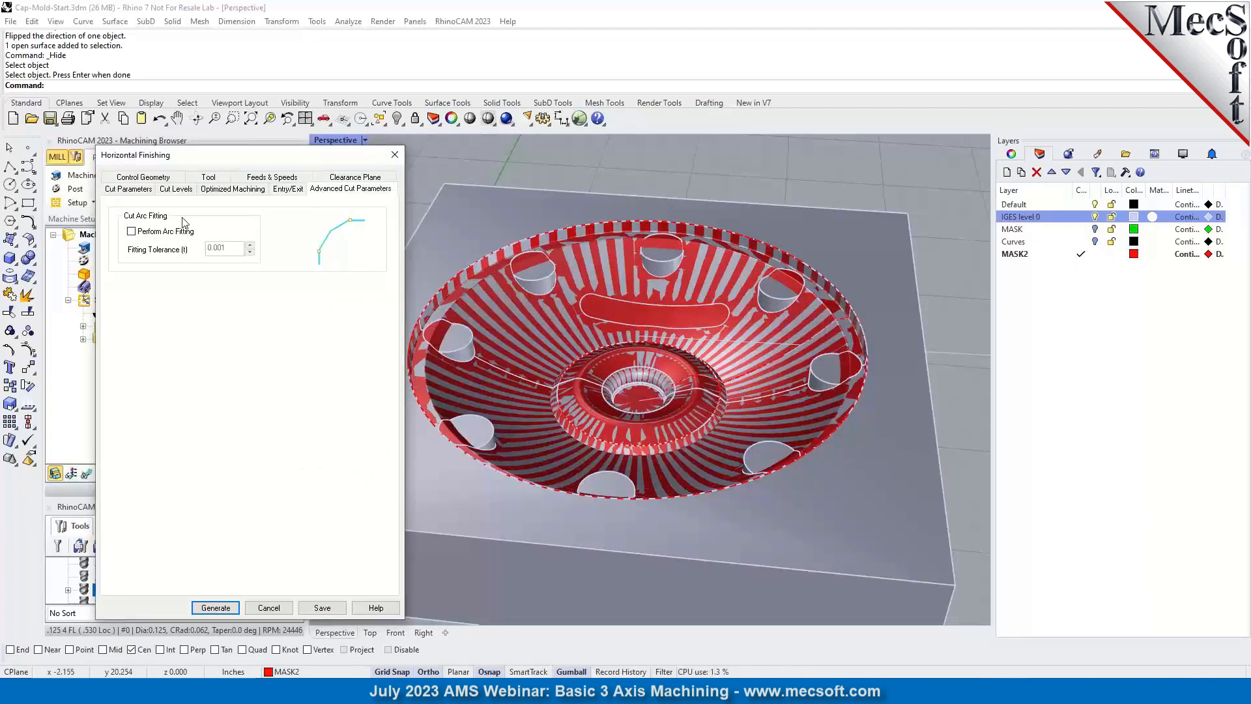
left_click(150, 232)
left_click_drag(237, 252, 178, 254)
mouse_move(180, 241)
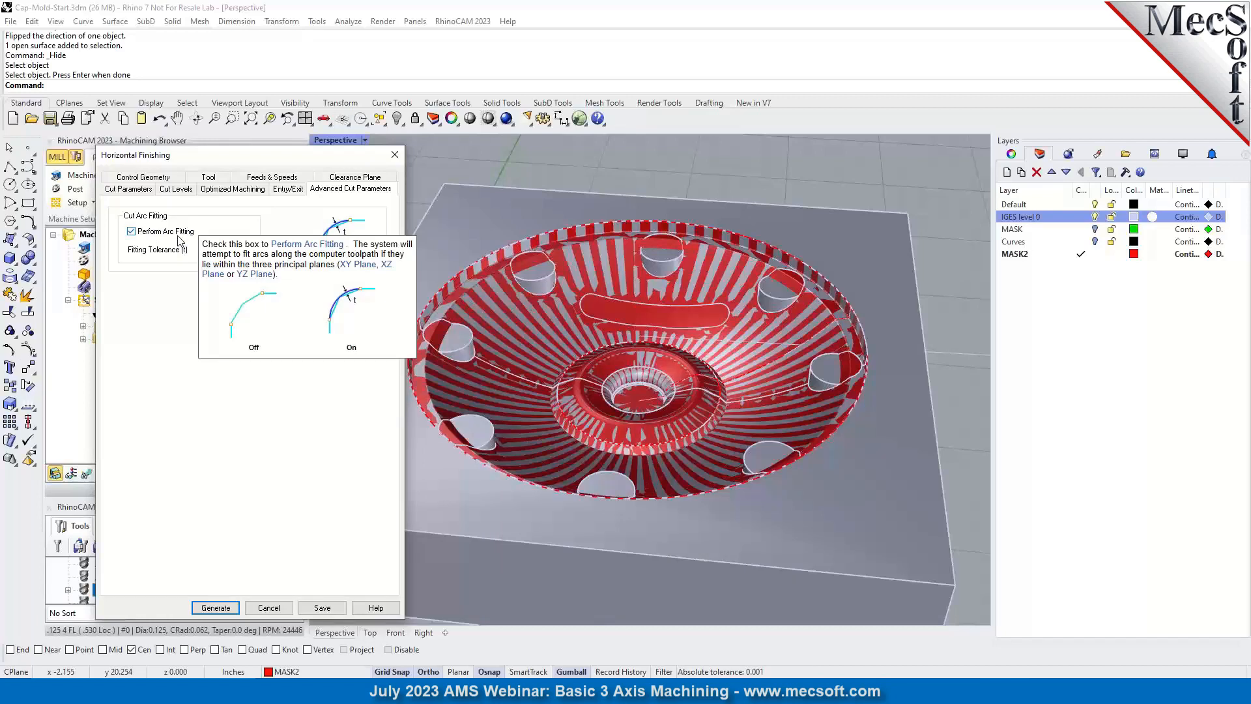
Compare the arc fitting tolerance with the global Intol and Outtol values and generate the Horizontal Finishing toolpath.
left_click(128, 189)
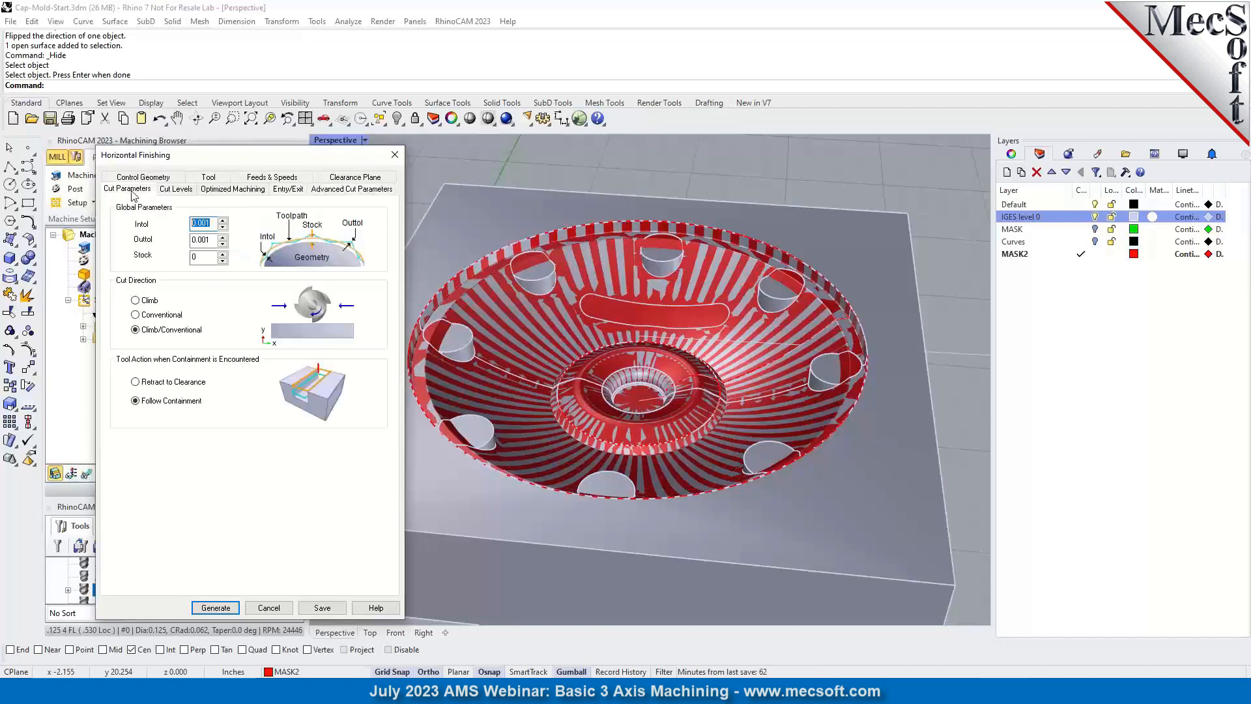
left_click(343, 190)
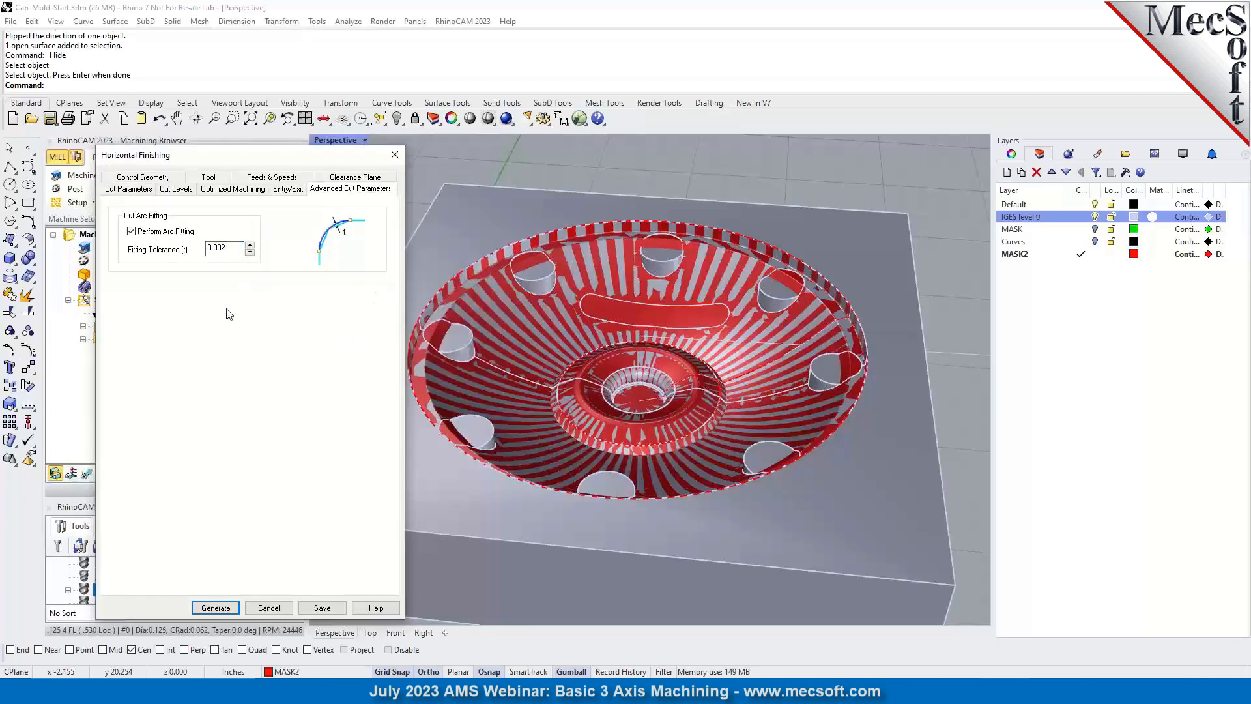
mouse_move(235, 254)
double_click(231, 253)
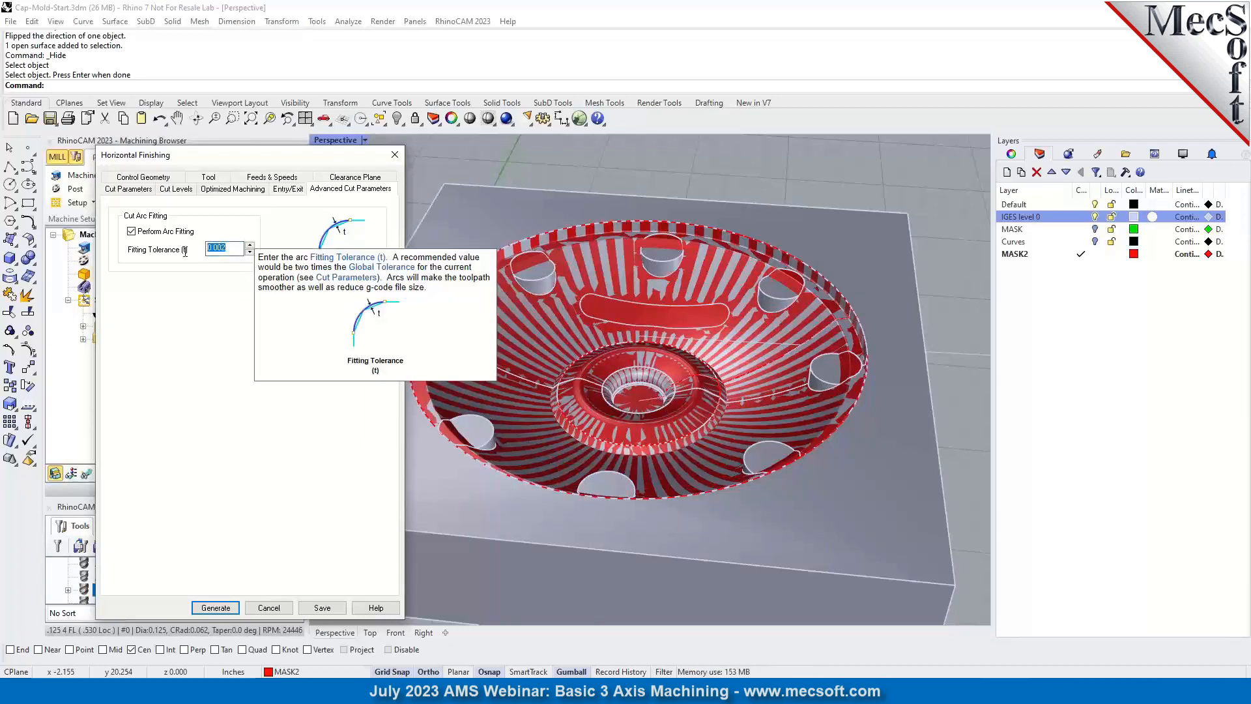
left_click(129, 190)
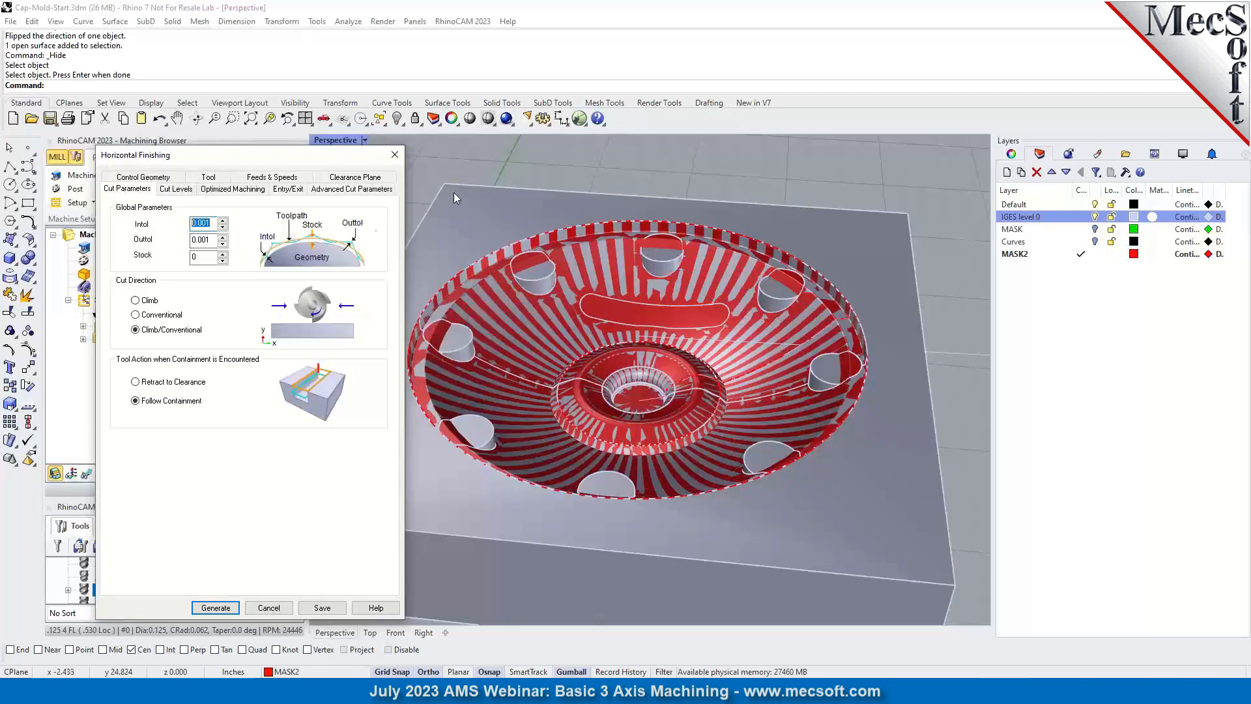
left_click(346, 189)
left_click(216, 607)
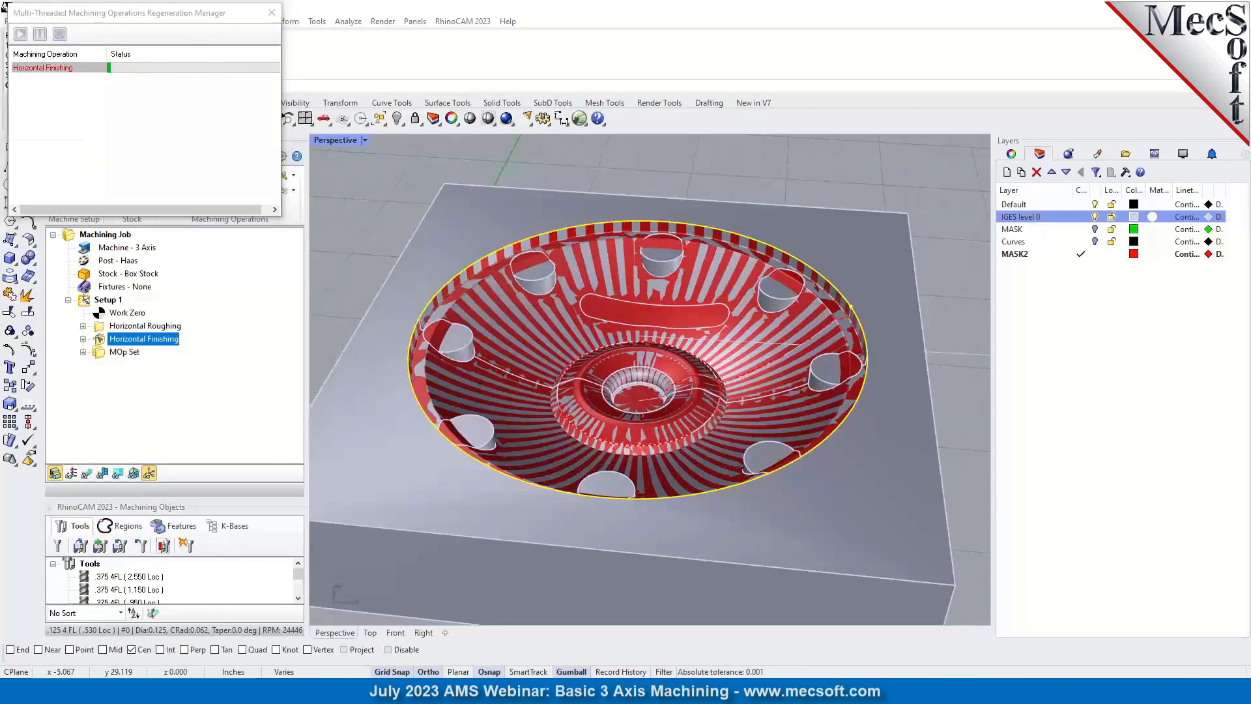
Bring up the Cap-Mold-Completed.3dm window and examine its Horizontal Finishing toolpath around the center hole and outer pads.
left_click_drag(0, 36, 629, 33)
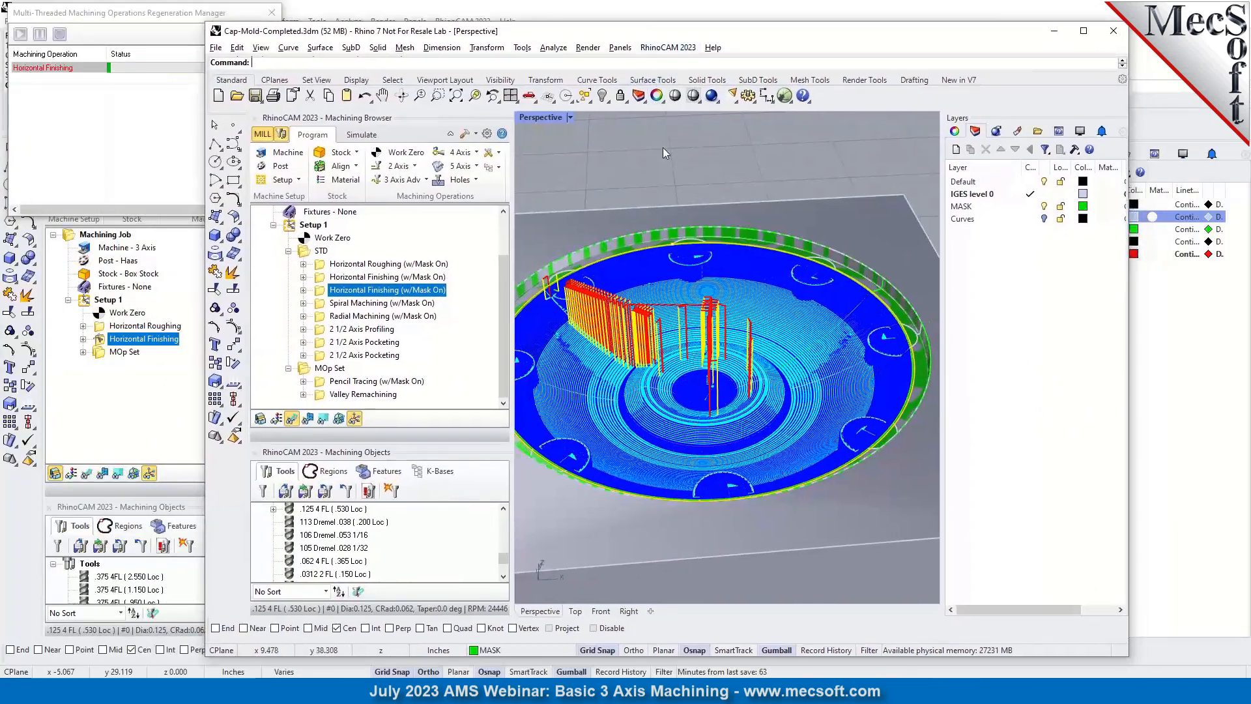
scroll(662, 391, "up", 3)
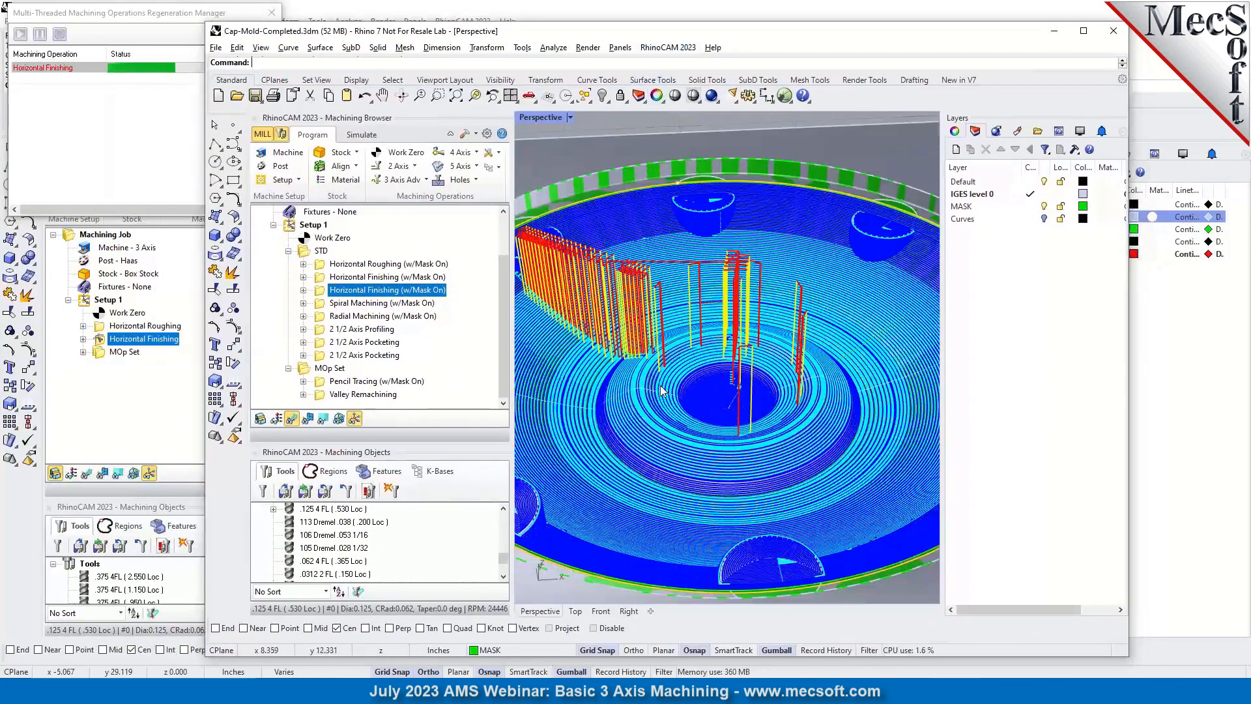
scroll(661, 391, "up", 5)
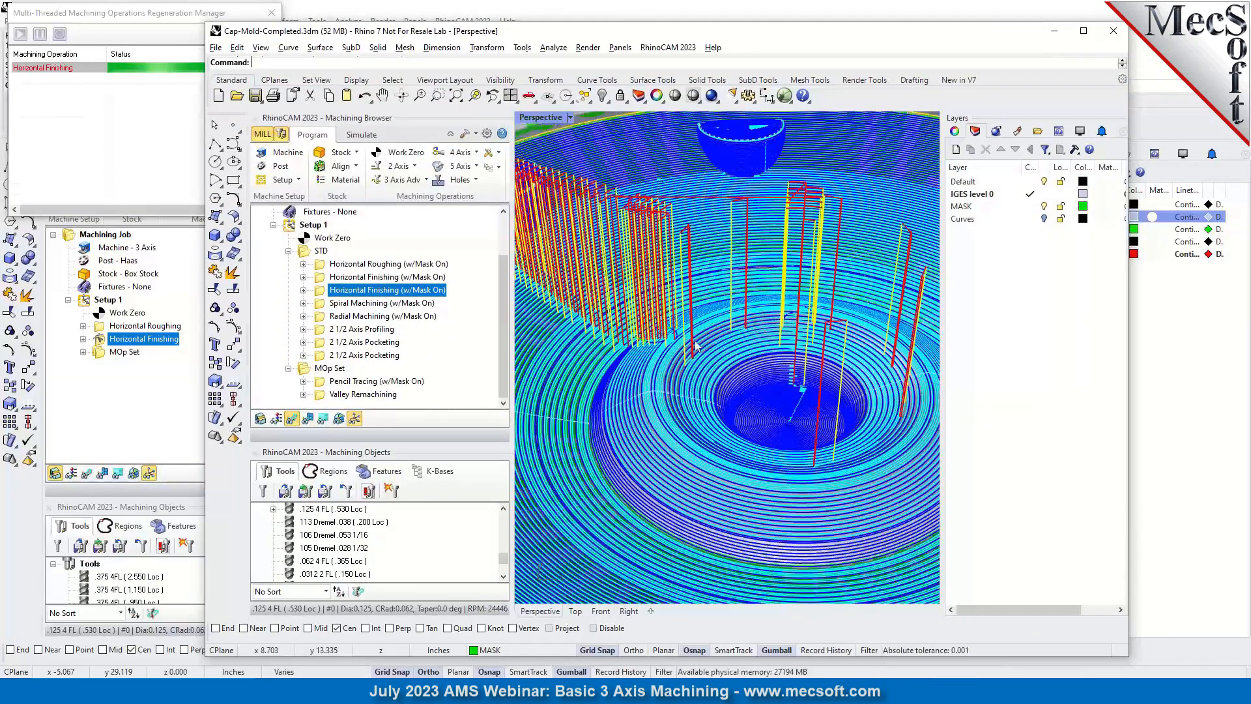
scroll(693, 314, "down", 8)
Examine the cut parameters and optimized XY machining settings of the completed file's second Horizontal Finishing (w/Mask On) operation.
double_click(323, 290)
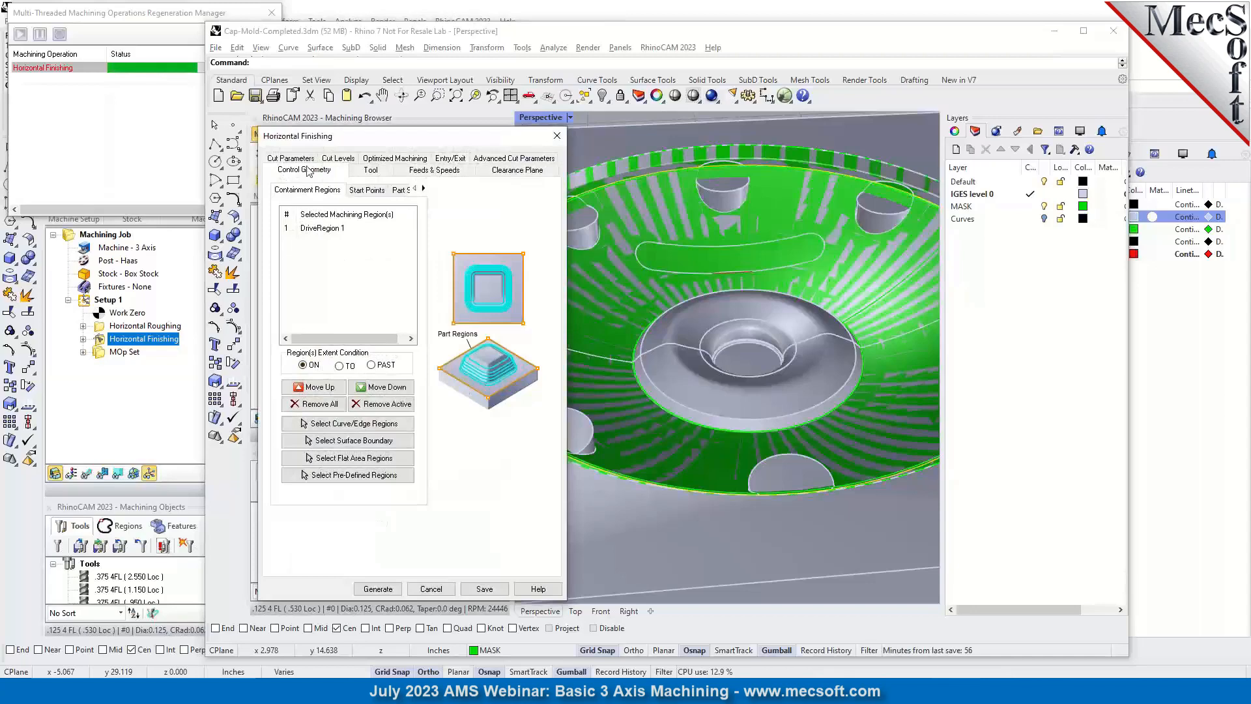
left_click(287, 159)
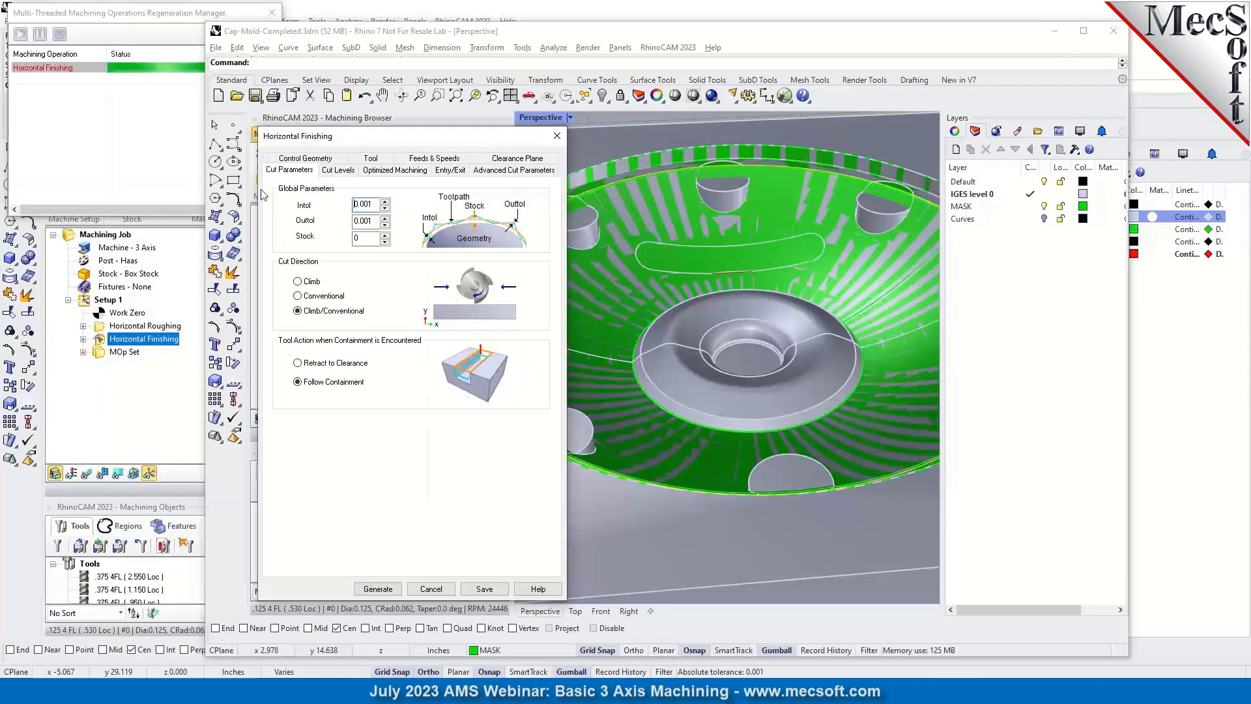
left_click(377, 171)
mouse_move(293, 204)
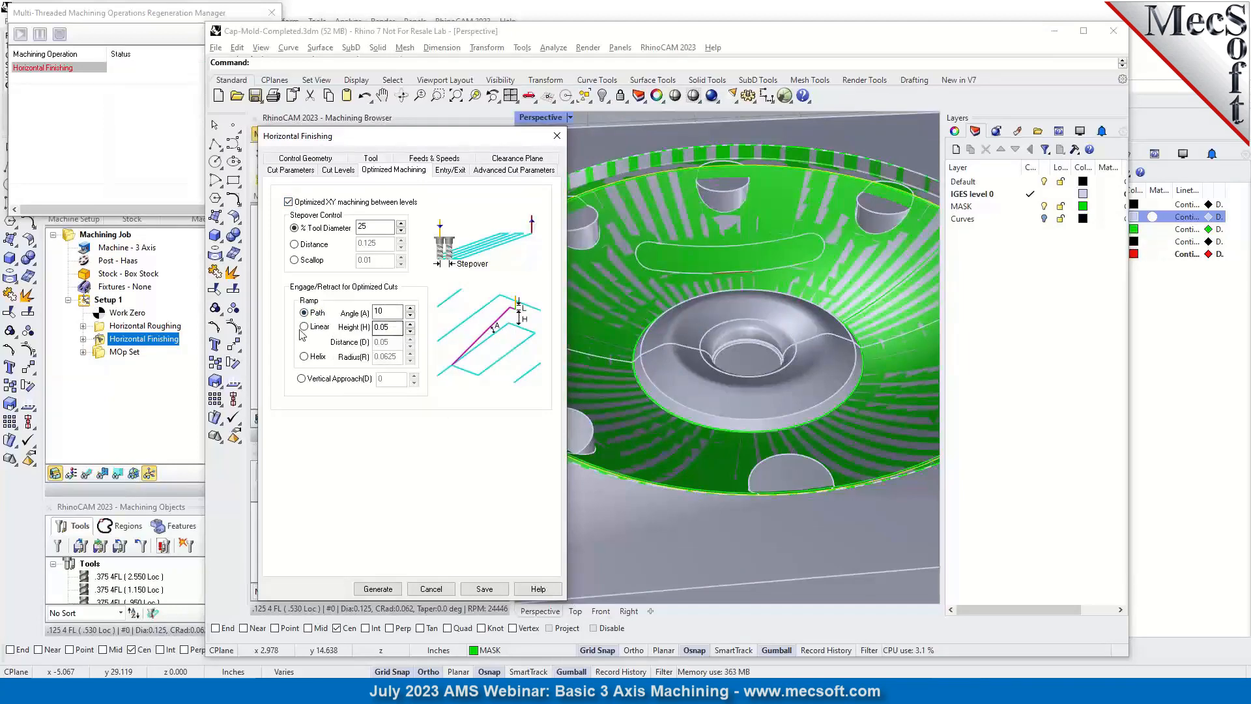
left_click(557, 136)
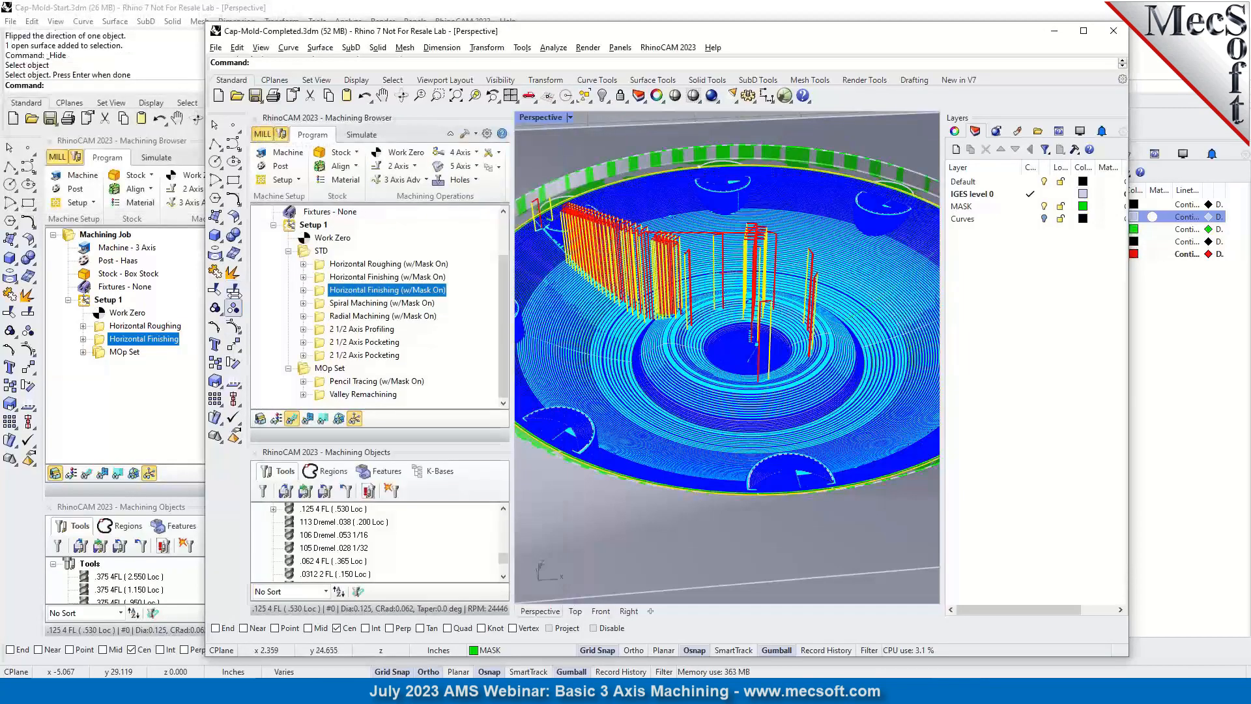
Return to Cap-Mold-Start.3dm, display the generated Horizontal Finishing toolpath, and bring the completed file alongside for comparison.
left_click_drag(527, 31, 0, 104)
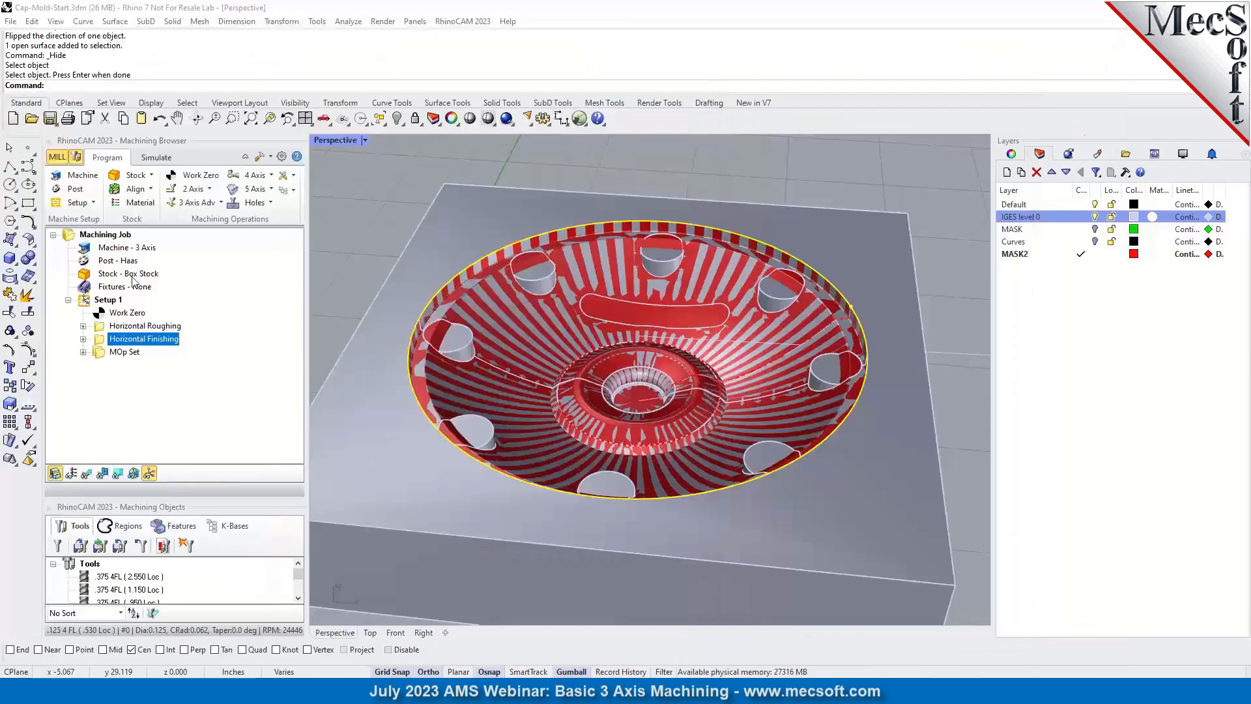
left_click(86, 473)
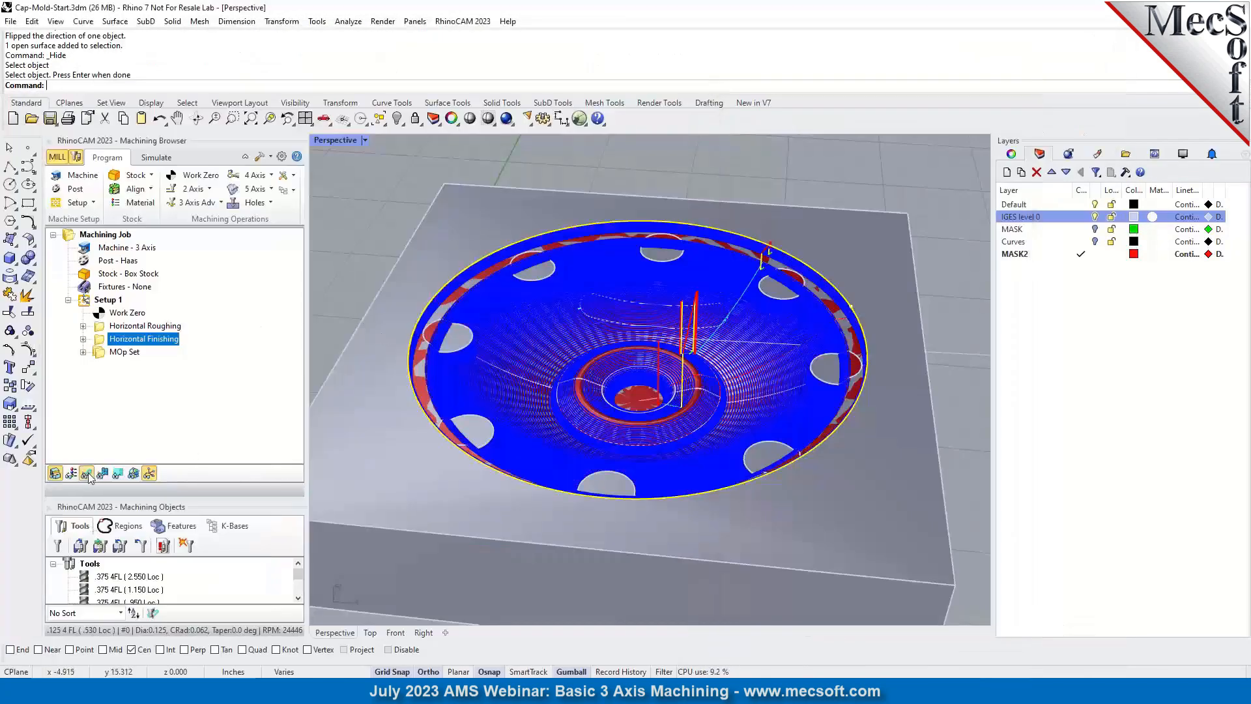
scroll(589, 421, "up", 5)
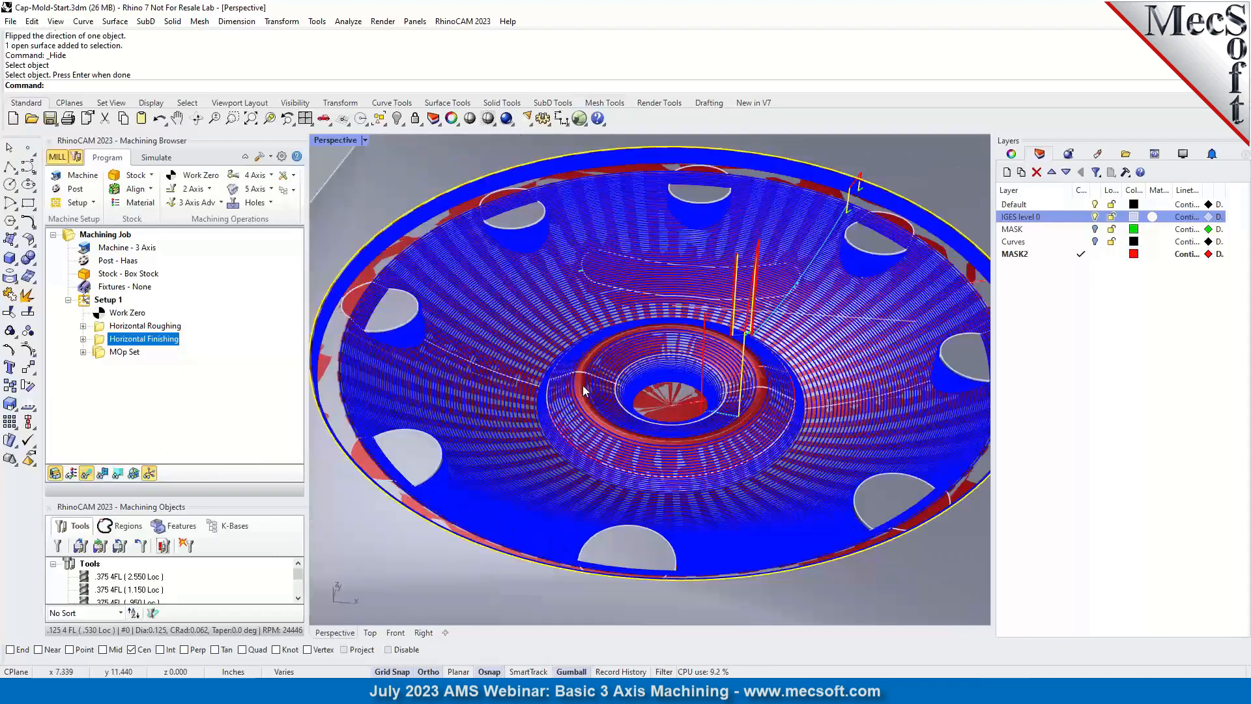
left_click_drag(1, 33, 853, 42)
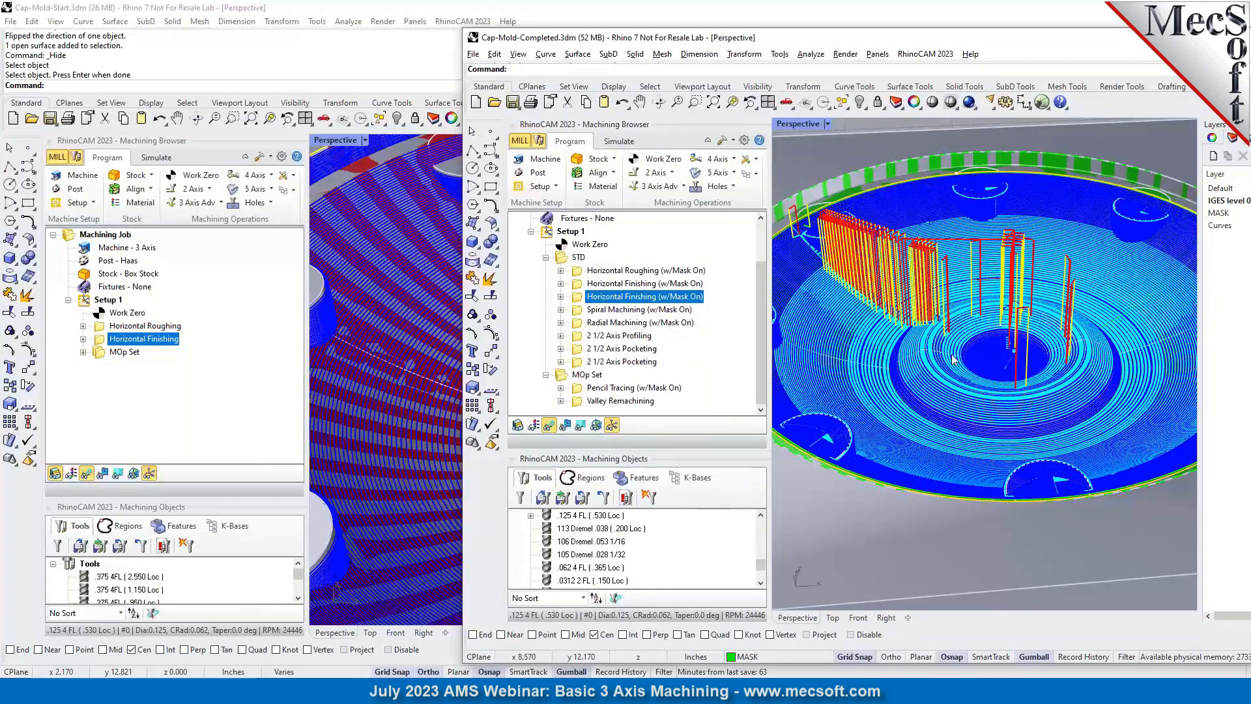
Switch to Cap-Mold-Start.3dm, simulate its Horizontal Finishing operation, hide the part model and examine the simulated stock around the central hub.
scroll(952, 360, "up", 6)
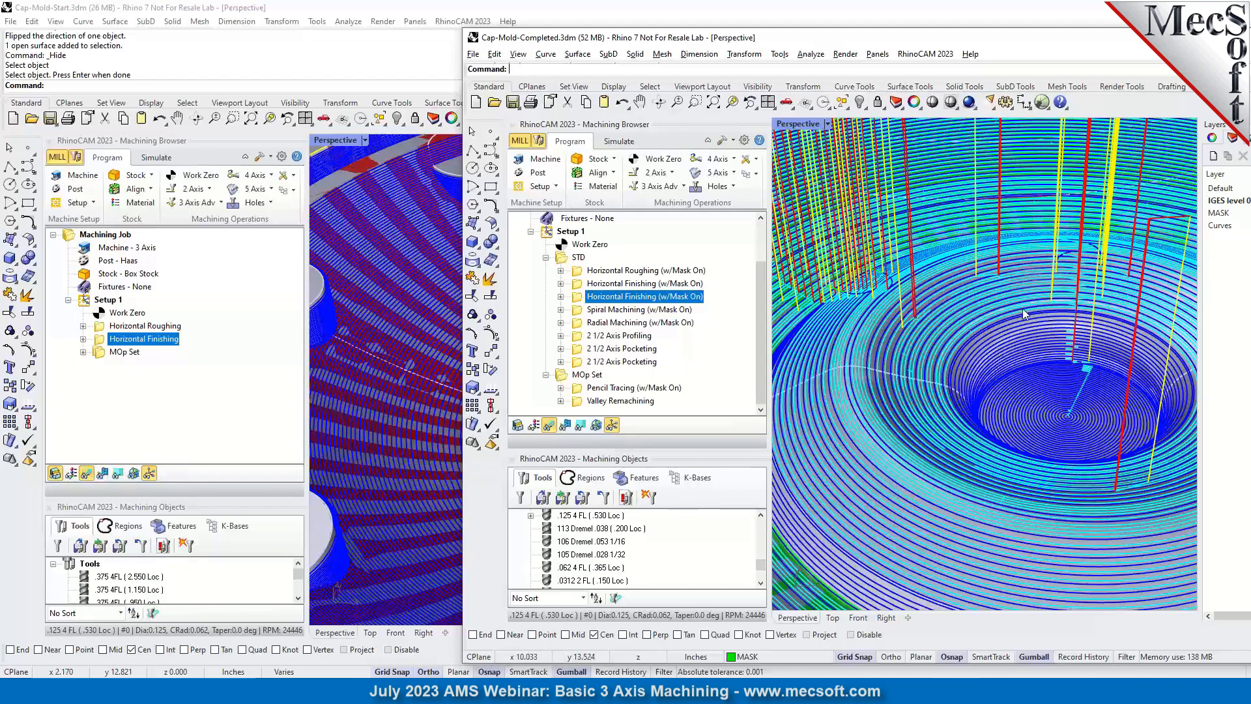
left_click_drag(950, 38, 0, 22)
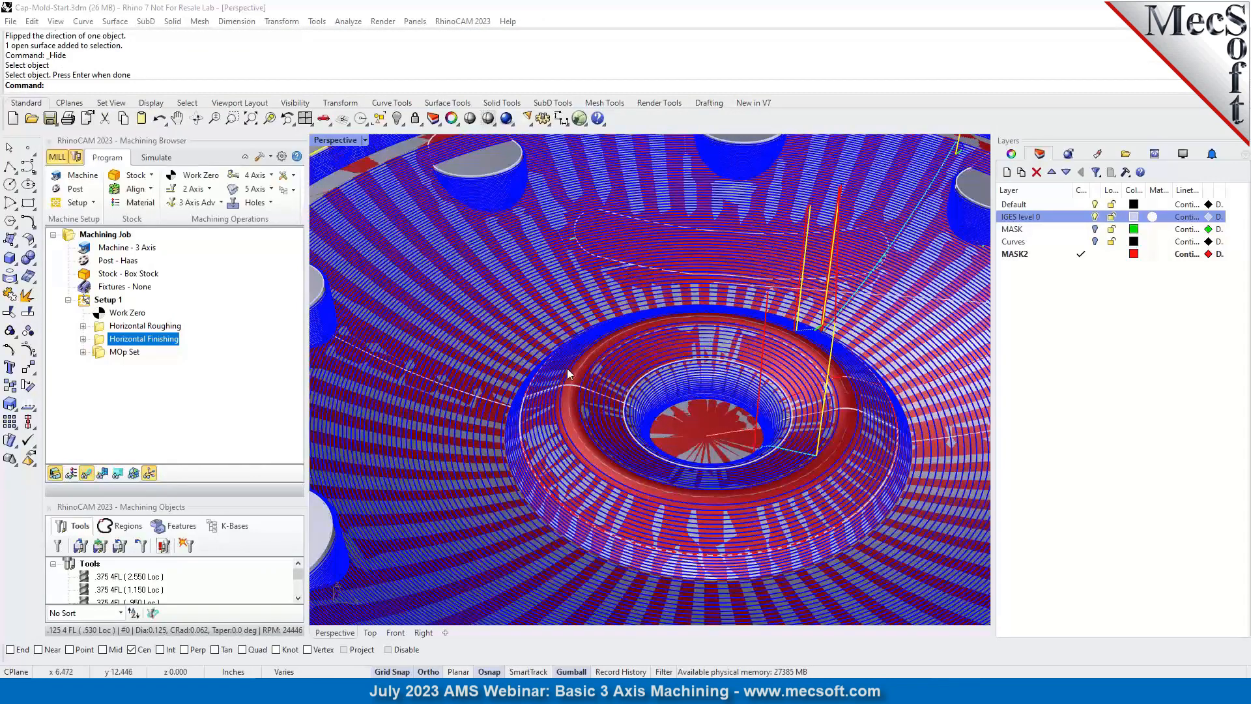
scroll(699, 375, "down", 6)
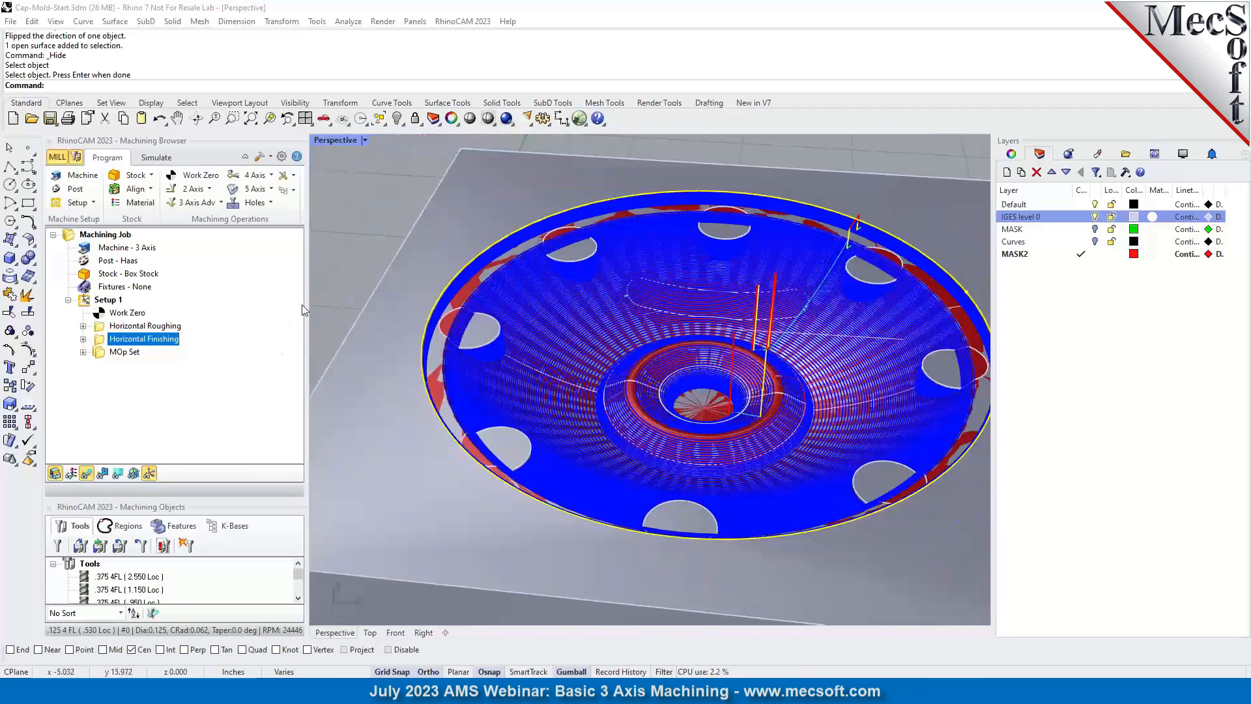
left_click(152, 160)
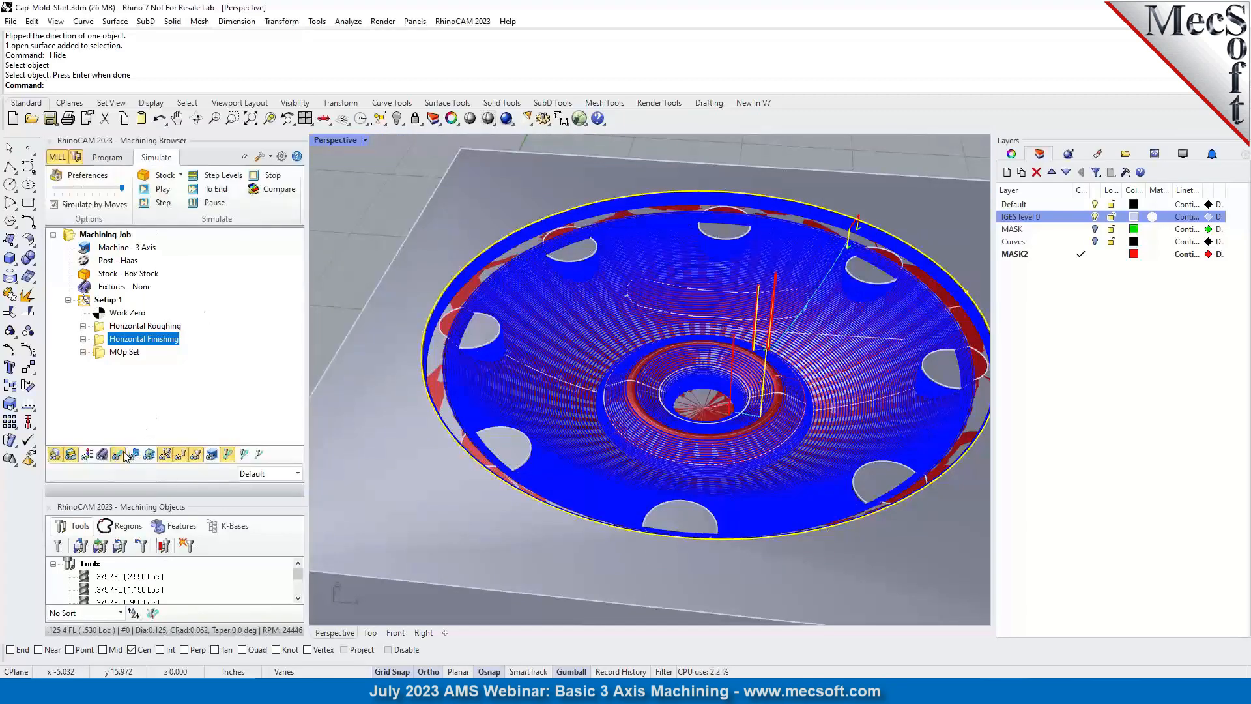
left_click(143, 190)
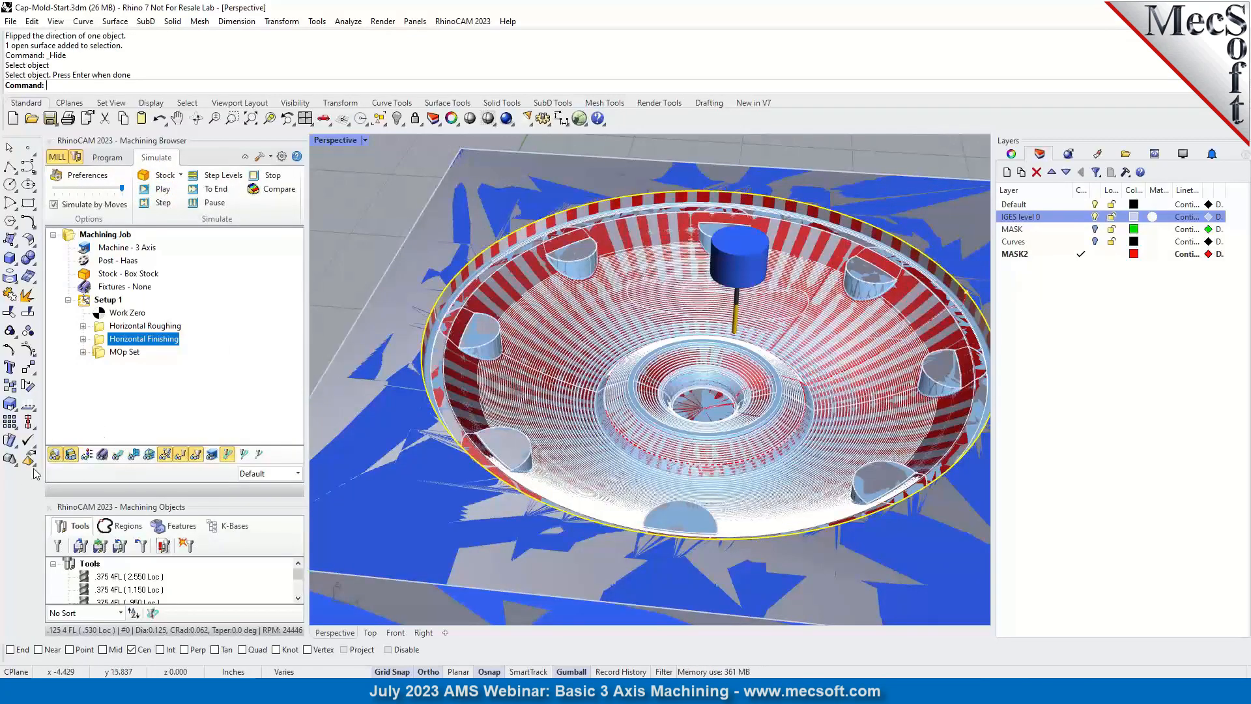
left_click(56, 453)
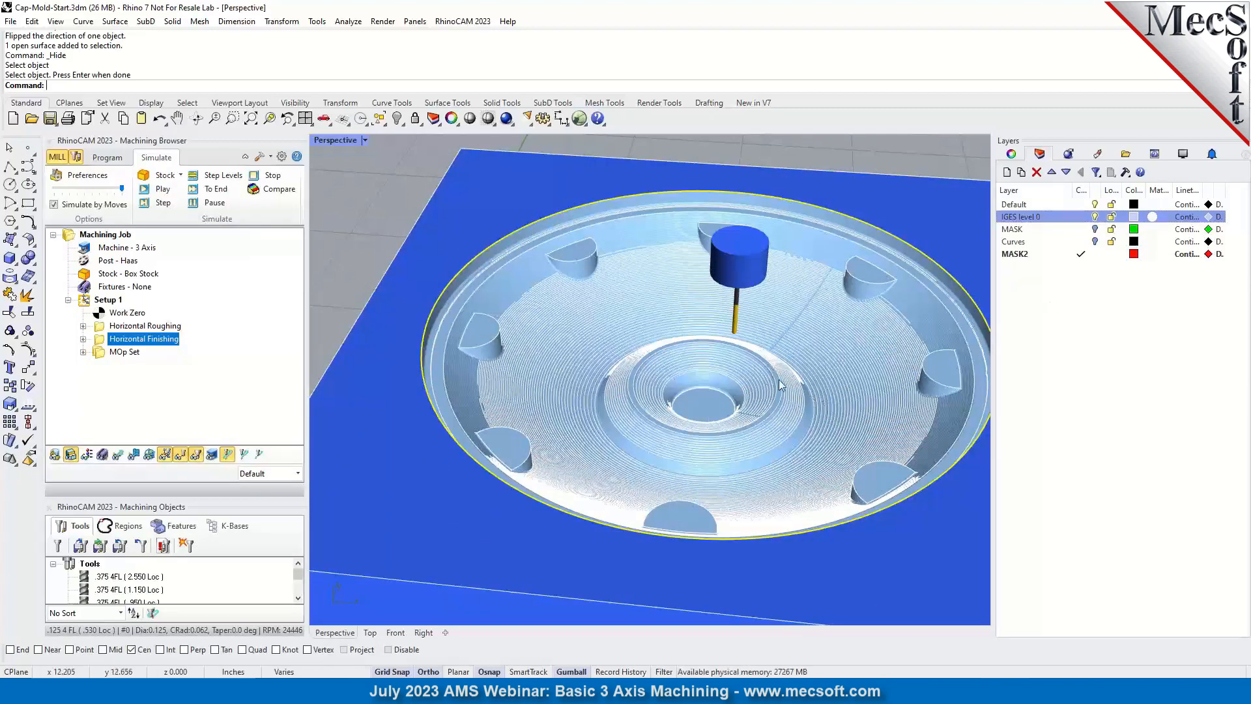
scroll(781, 384, "up", 6)
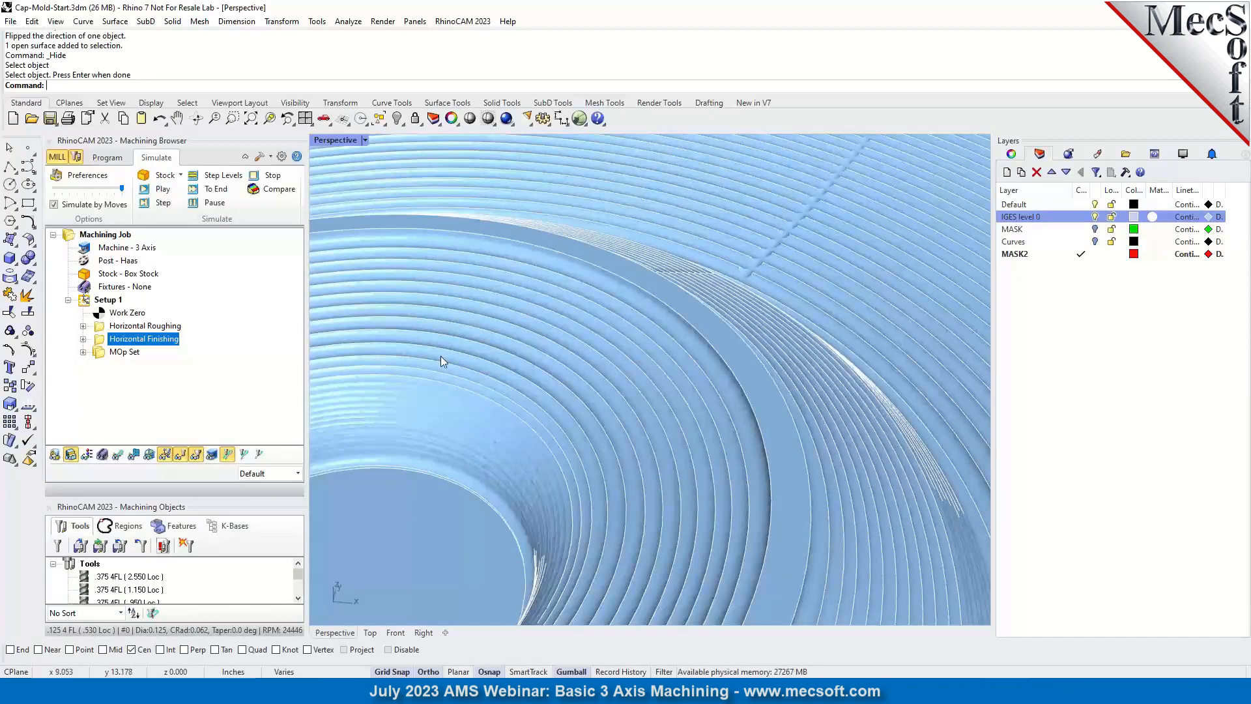
Try to simulate the selected Horizontal Finishing (w/Mask On) operation in Cap-Mold-Completed.3dm, abort it and move that window away.
left_click_drag(0, 52, 841, 50)
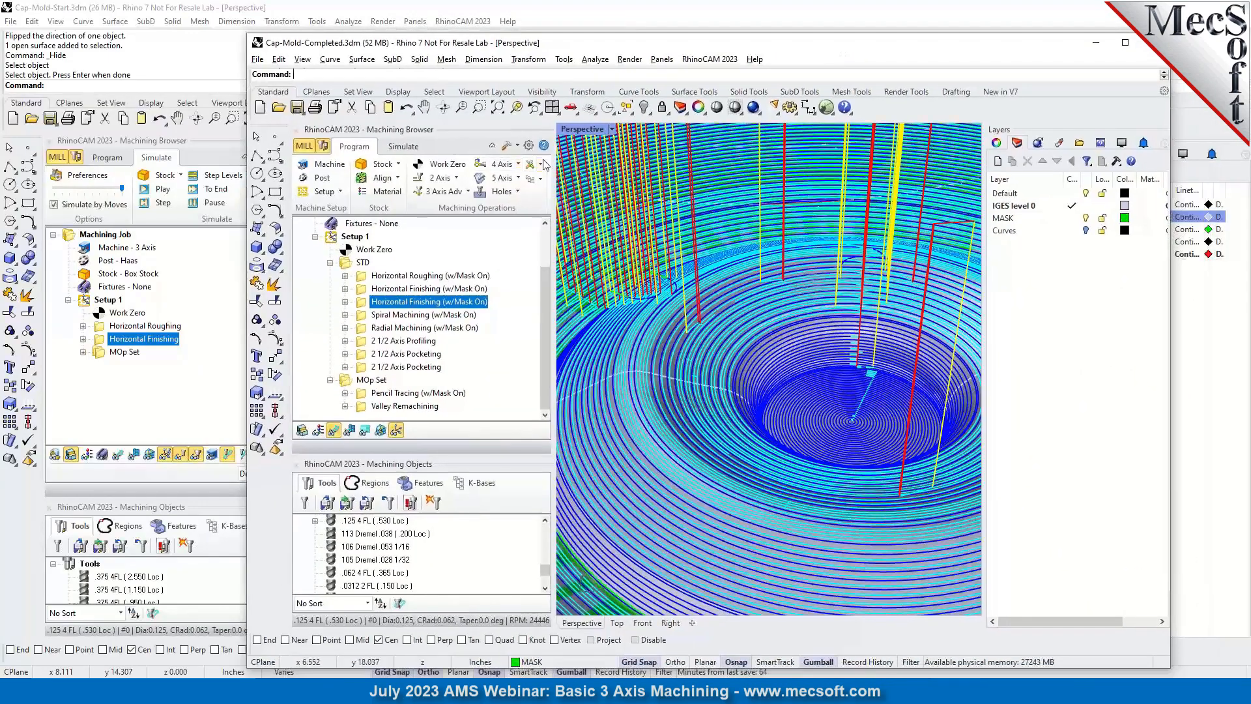
left_click(404, 146)
left_click(408, 180)
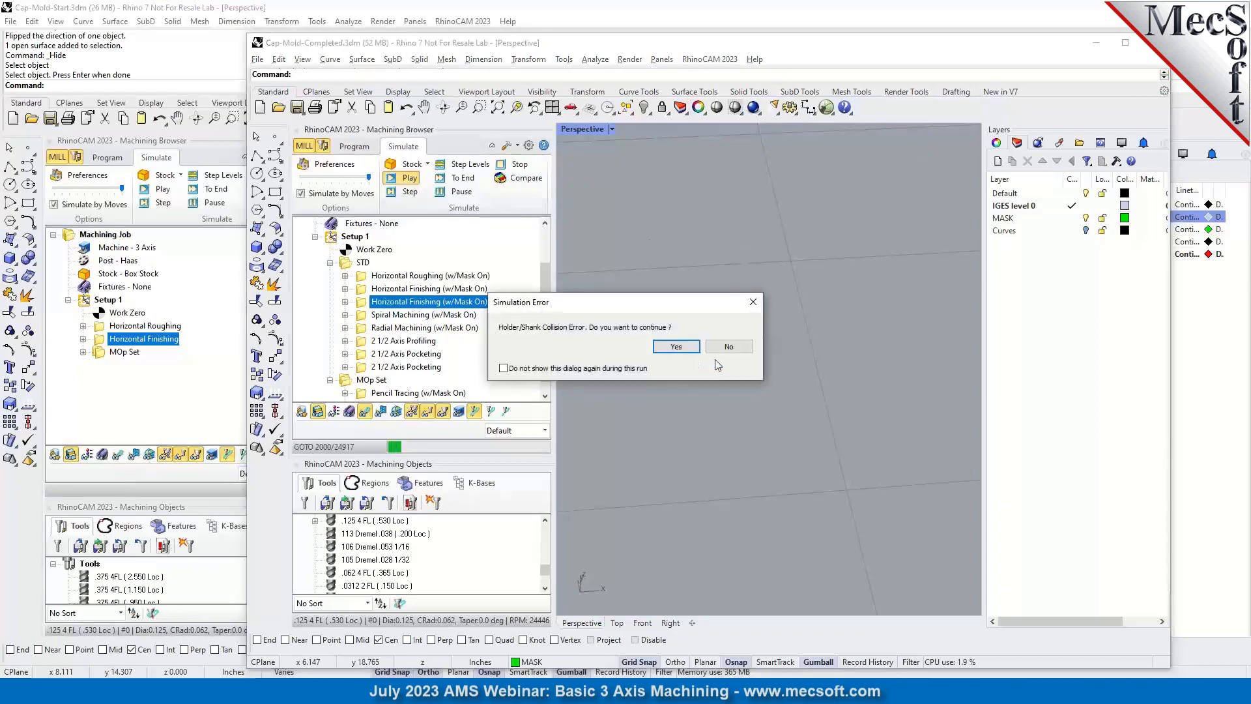
left_click(730, 347)
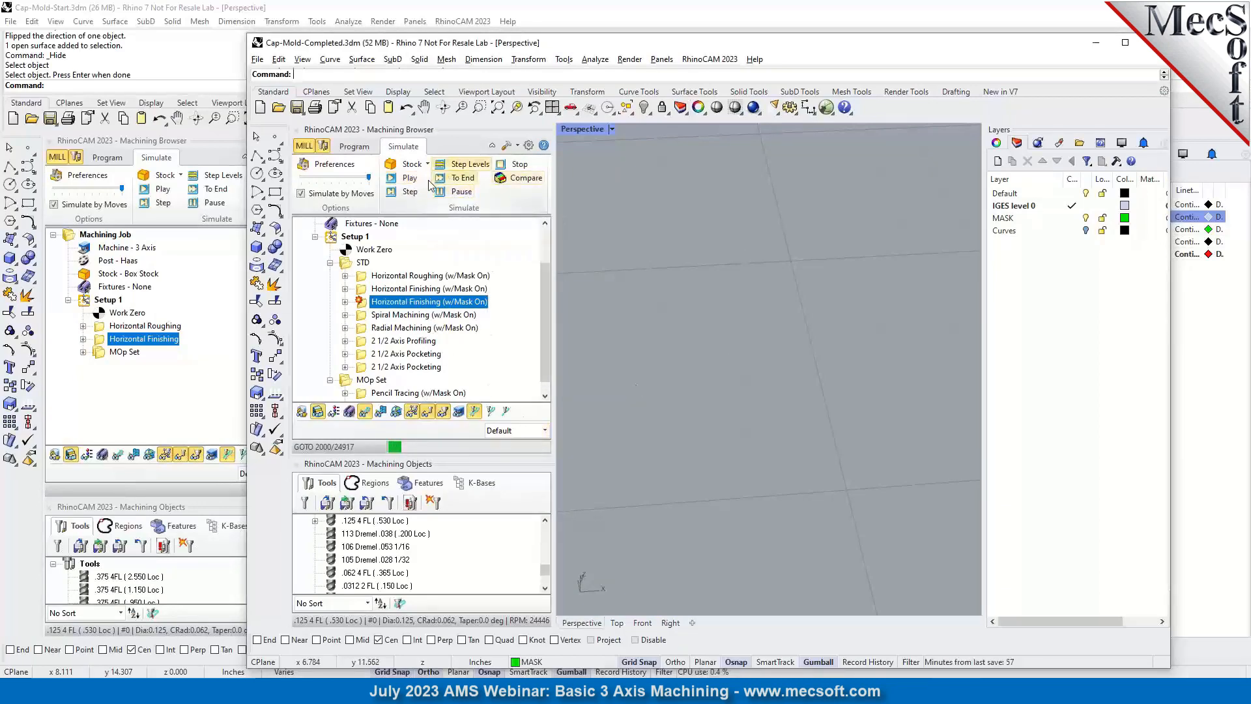
left_click_drag(825, 43, 0, 14)
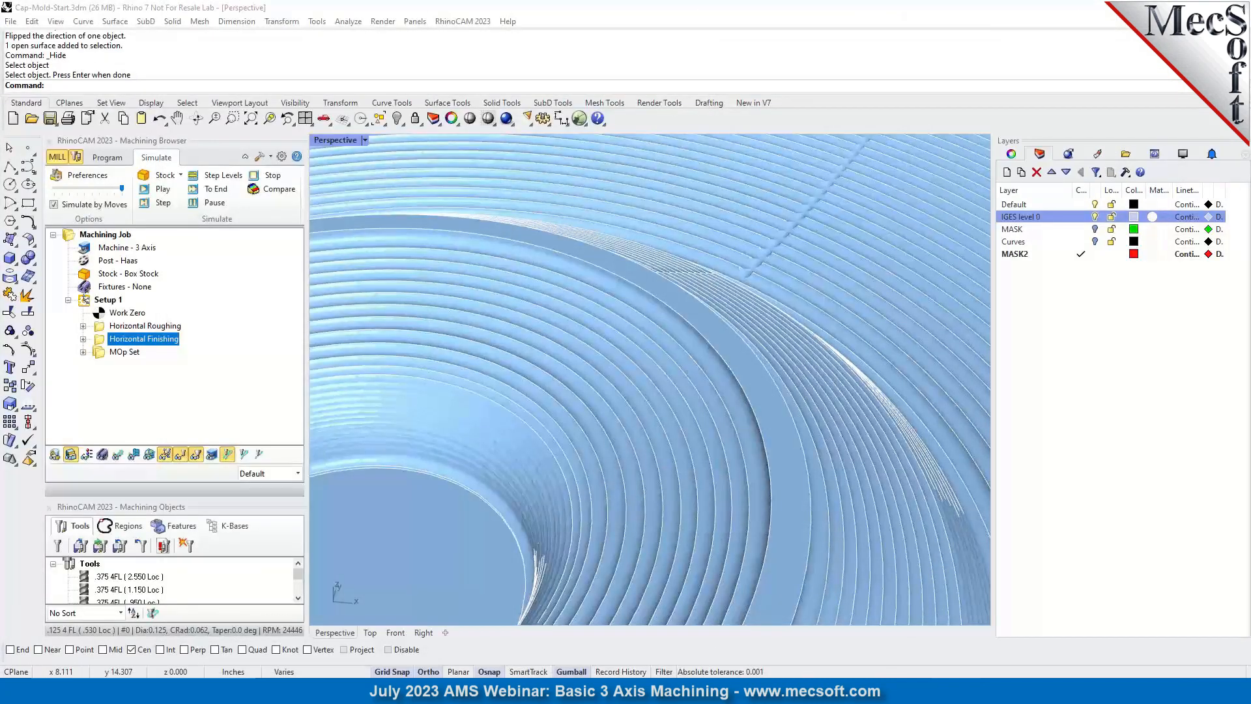
Clone the Horizontal Finishing operation under Setup 1 in Cap-Mold-Start.3dm.
scroll(777, 319, "down", 5)
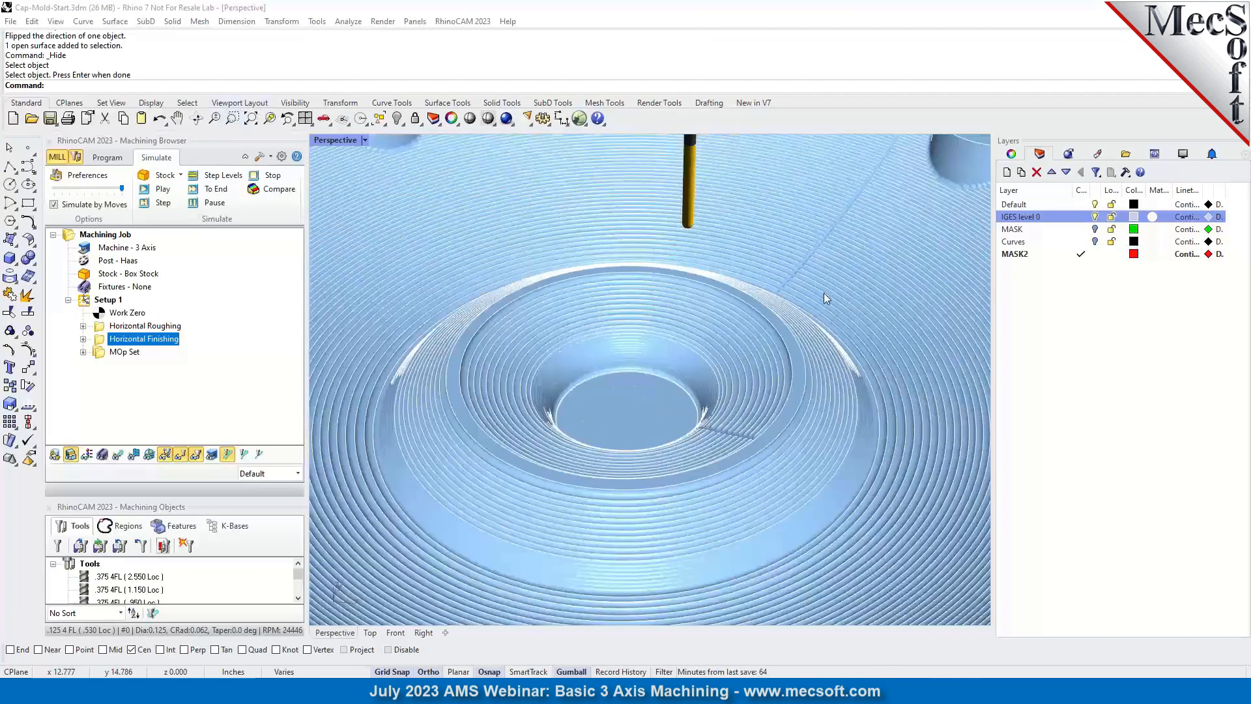
scroll(825, 294, "down", 1)
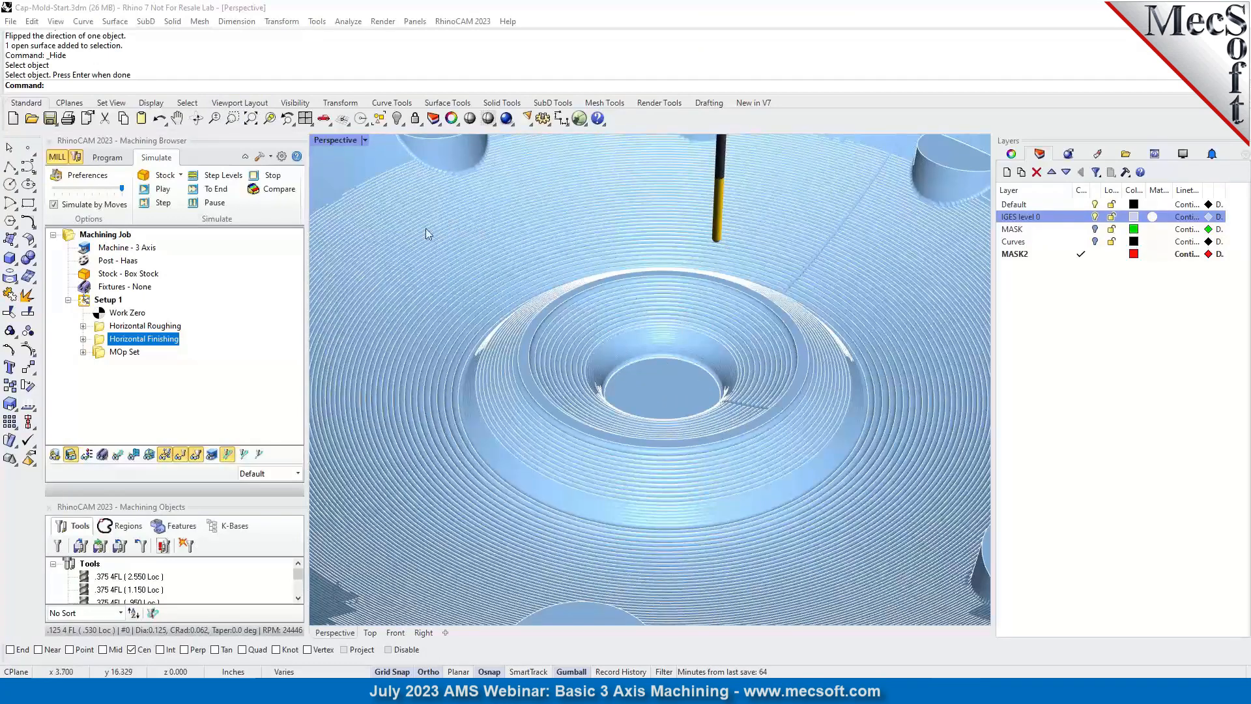
right_click(167, 340)
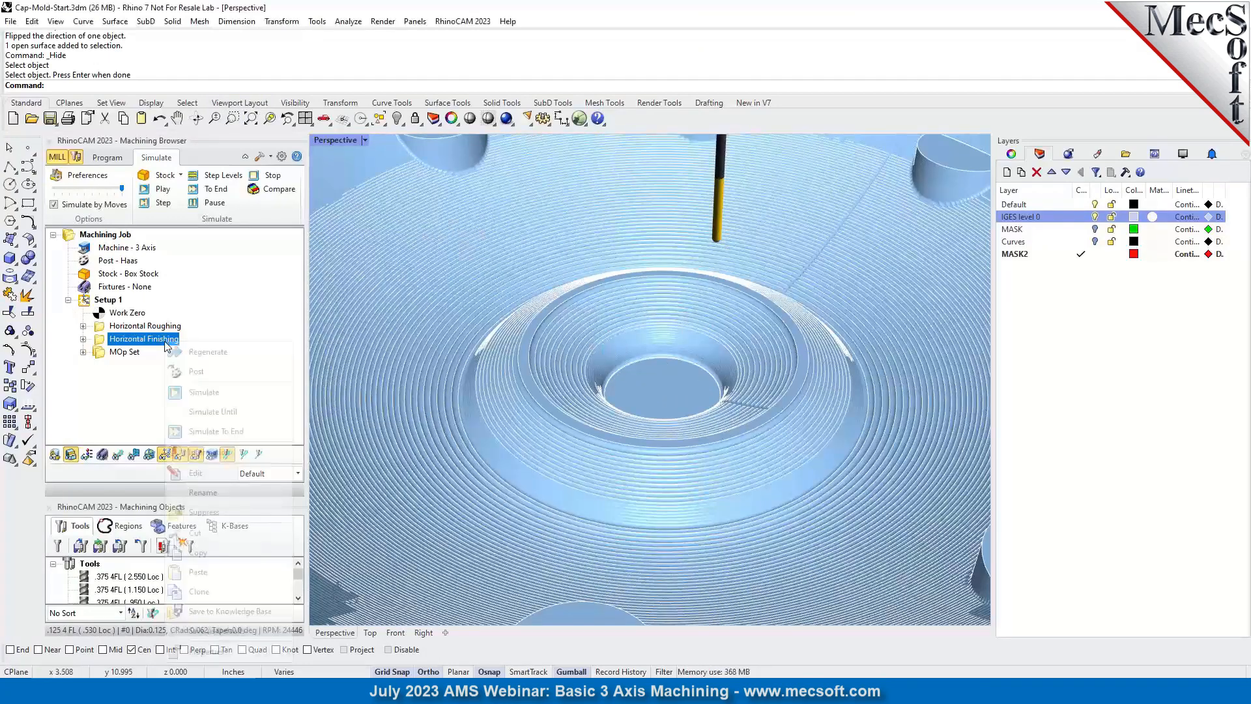
left_click(215, 590)
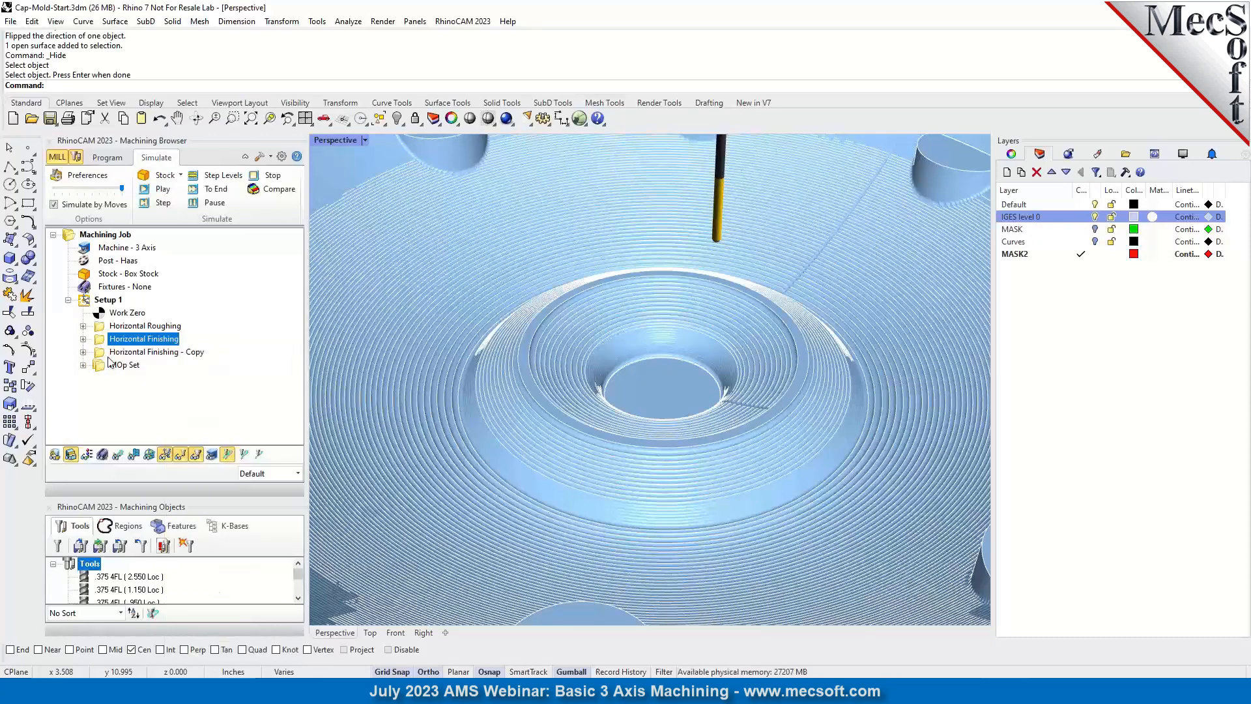
Review the settings of the cloned Horizontal Finishing operation and close them.
double_click(114, 353)
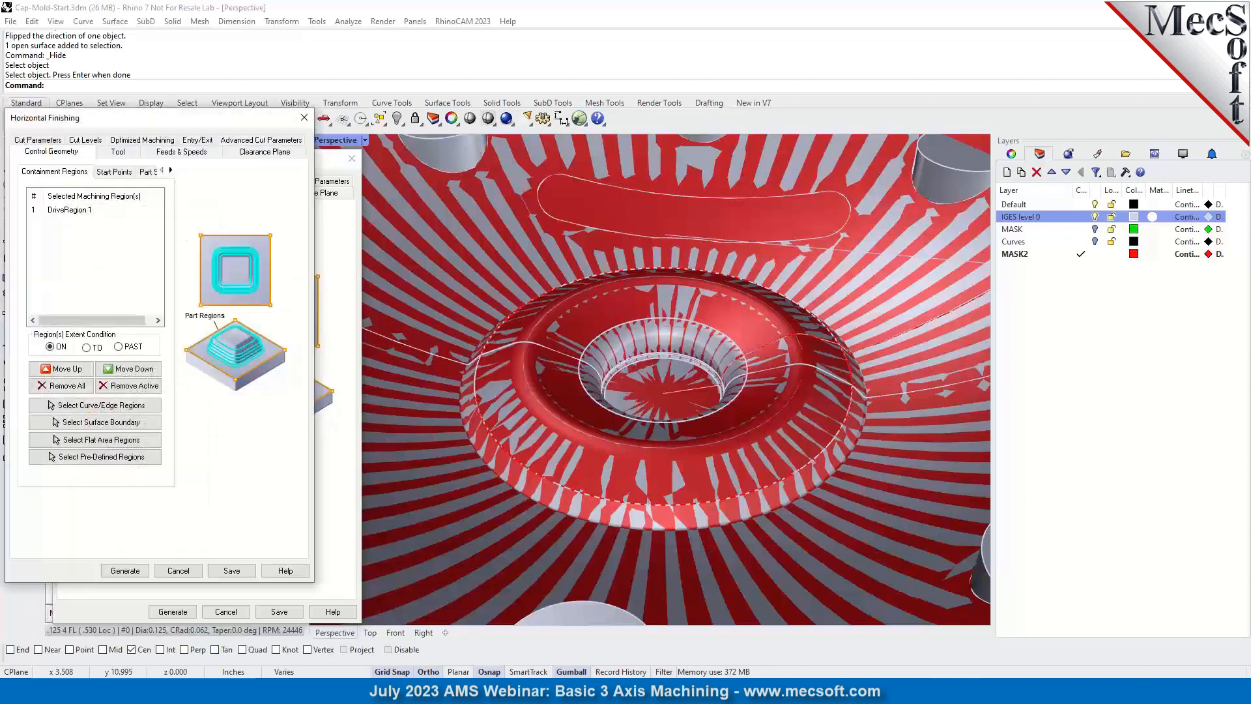
left_click(118, 151)
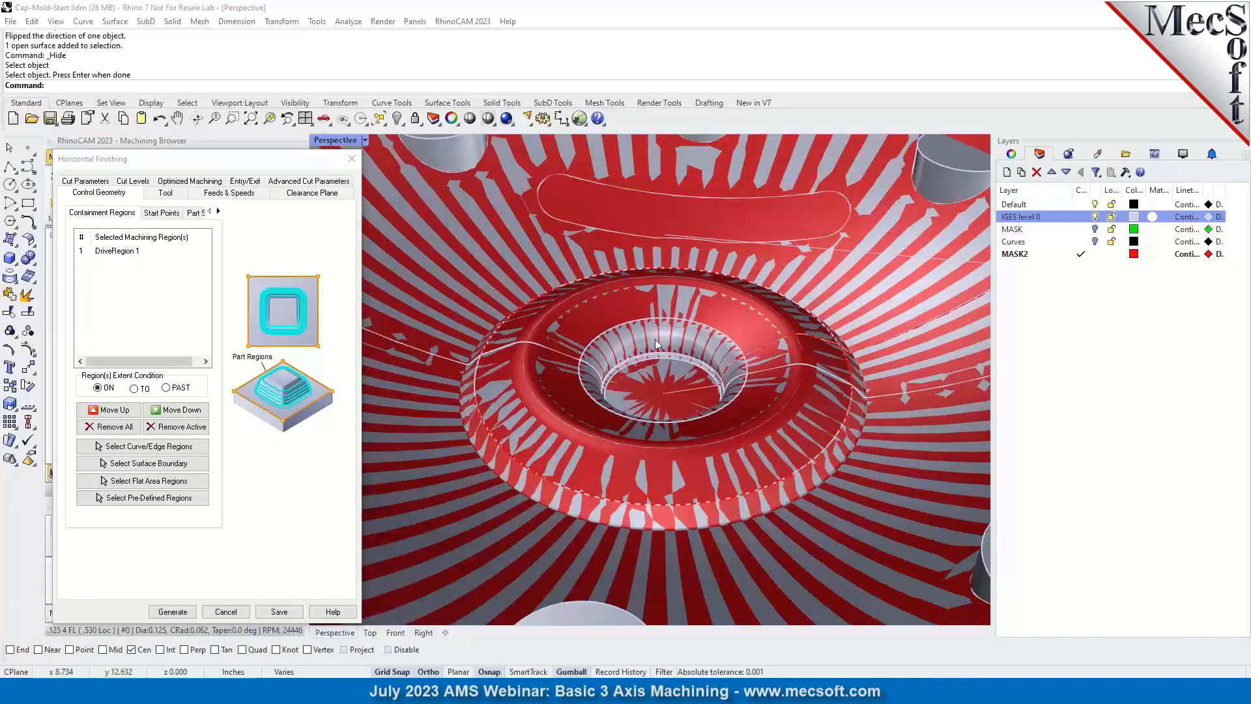
left_click(351, 158)
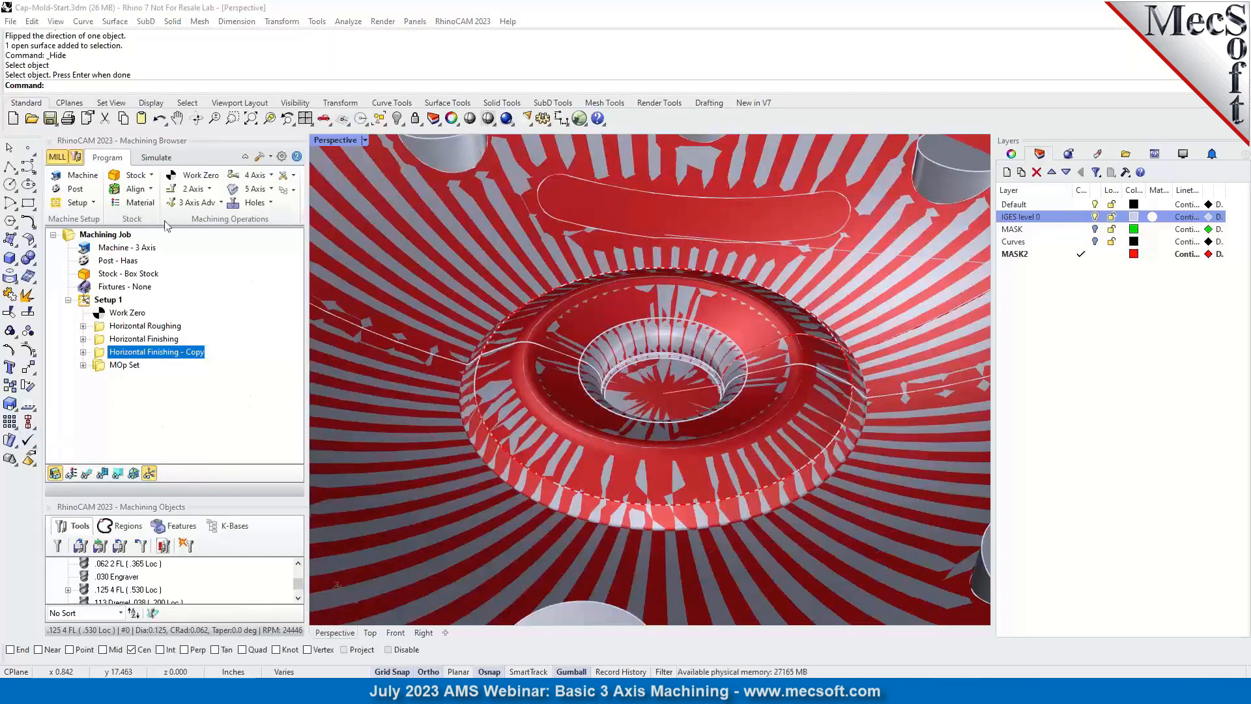
Start a 3-axis Spiral Machining operation and choose the circular outer rim curve of the cavity as its containment region.
left_click(221, 203)
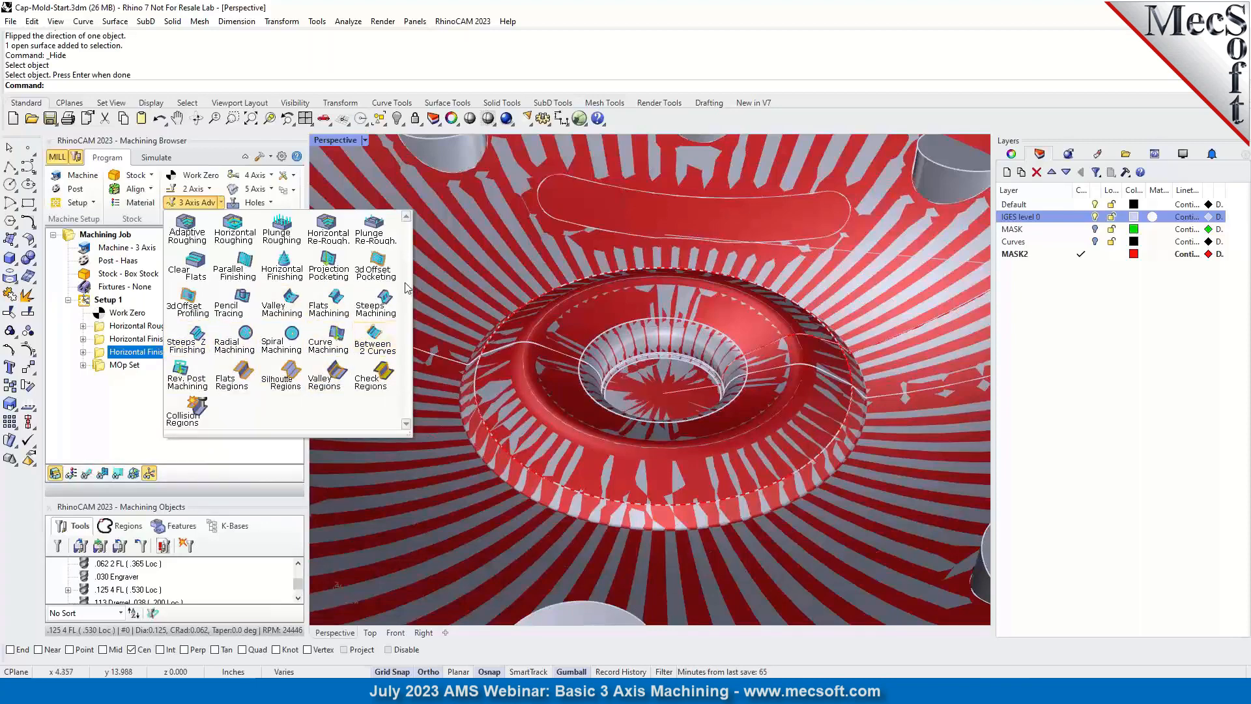
left_click(291, 335)
left_click_drag(233, 160, 295, 147)
scroll(561, 343, "down", 6)
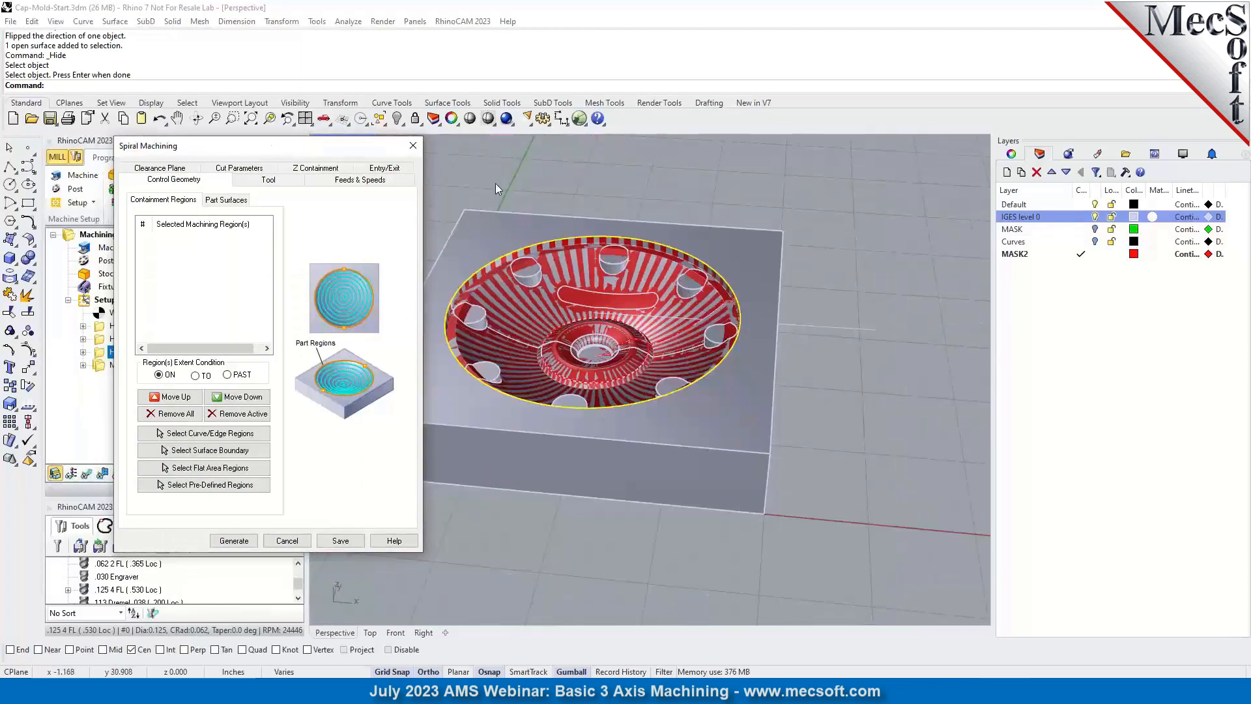
left_click(221, 433)
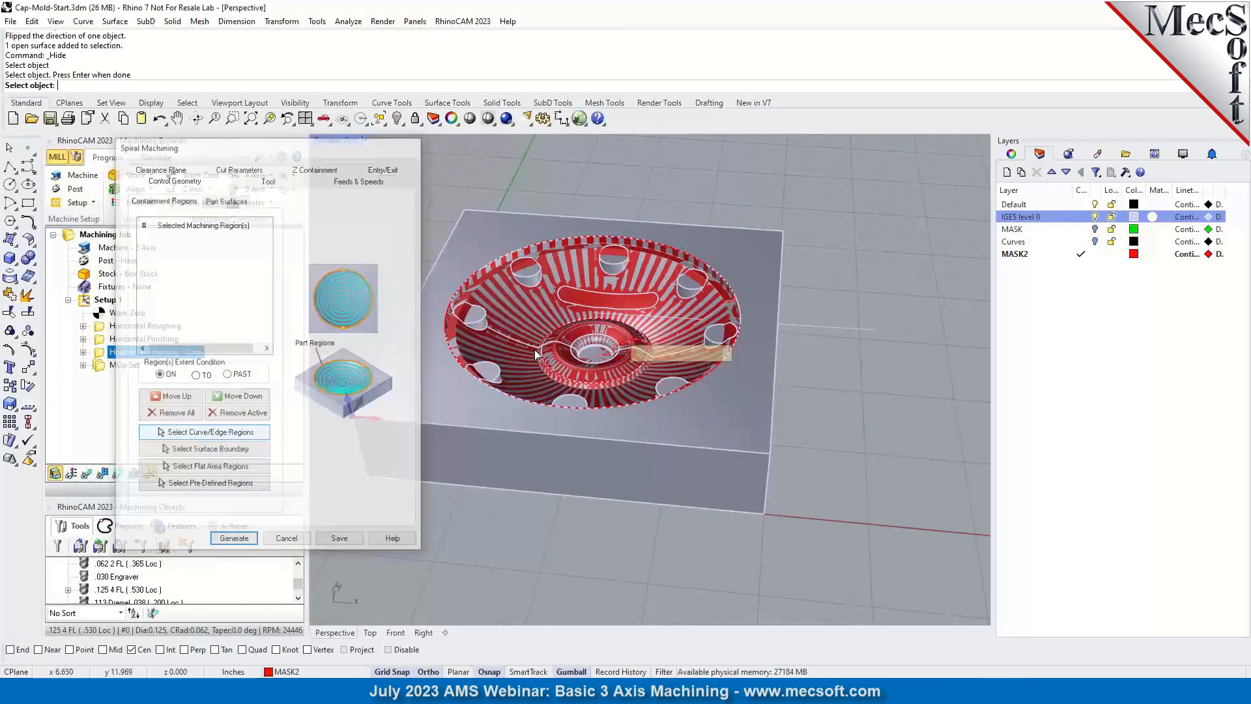
left_click(522, 253)
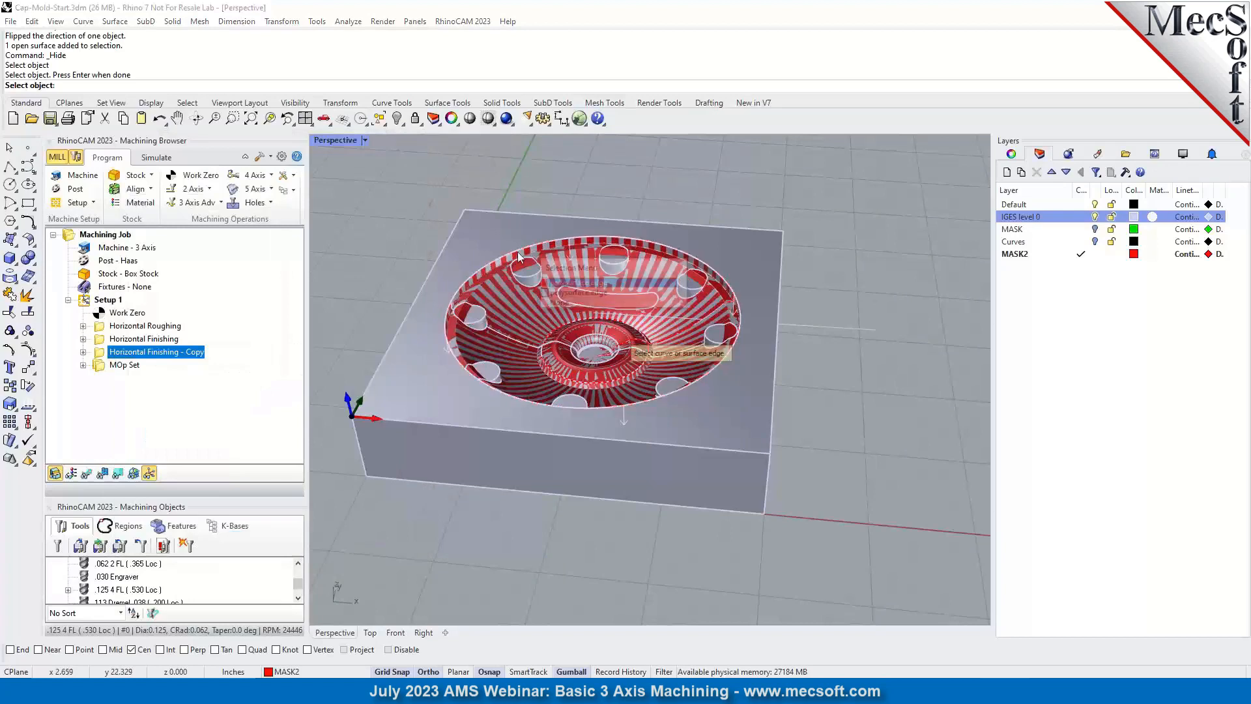
left_click(568, 284)
key("Return")
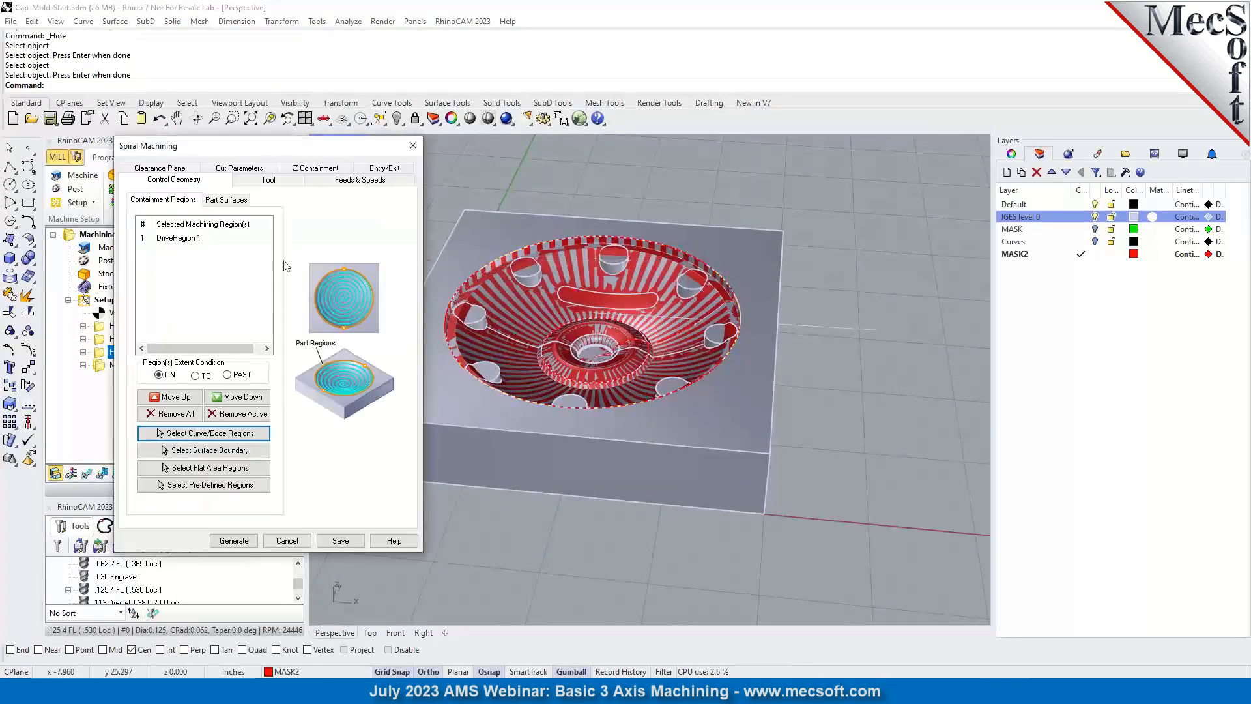
Check the tool selection and the clearance plane settings of the Spiral Machining operation.
left_click(269, 181)
scroll(207, 376, "down", 6)
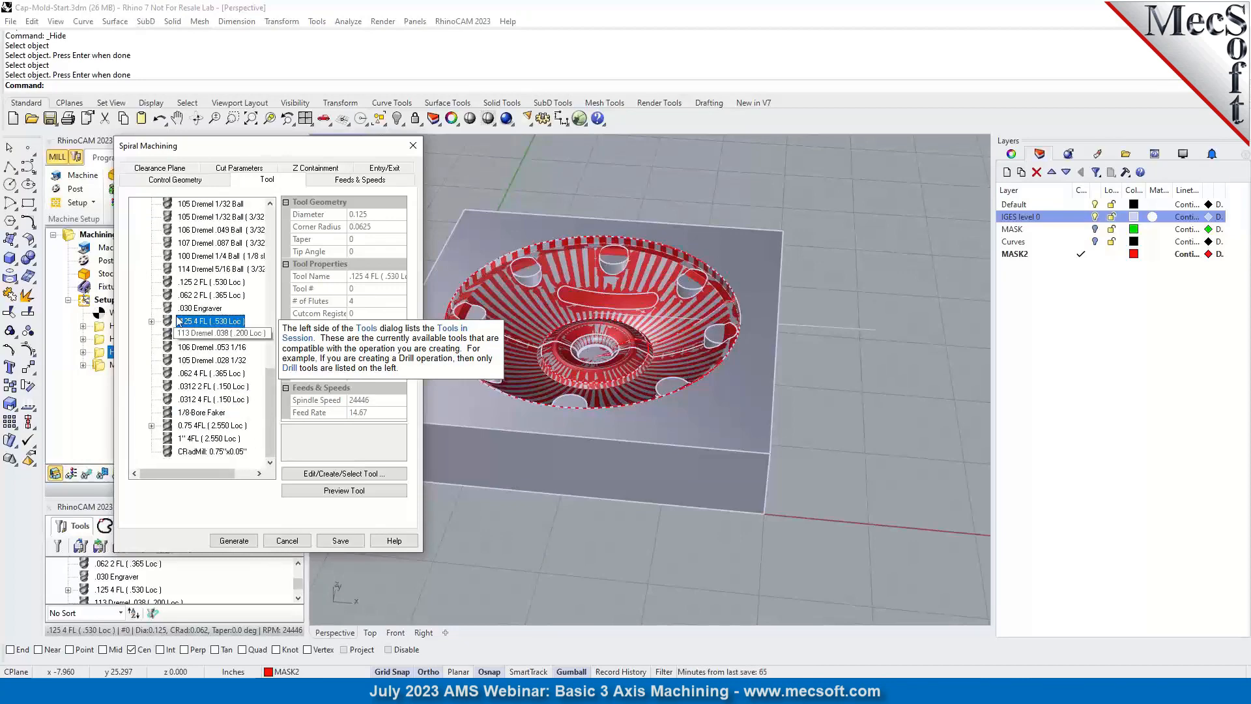
left_click(166, 169)
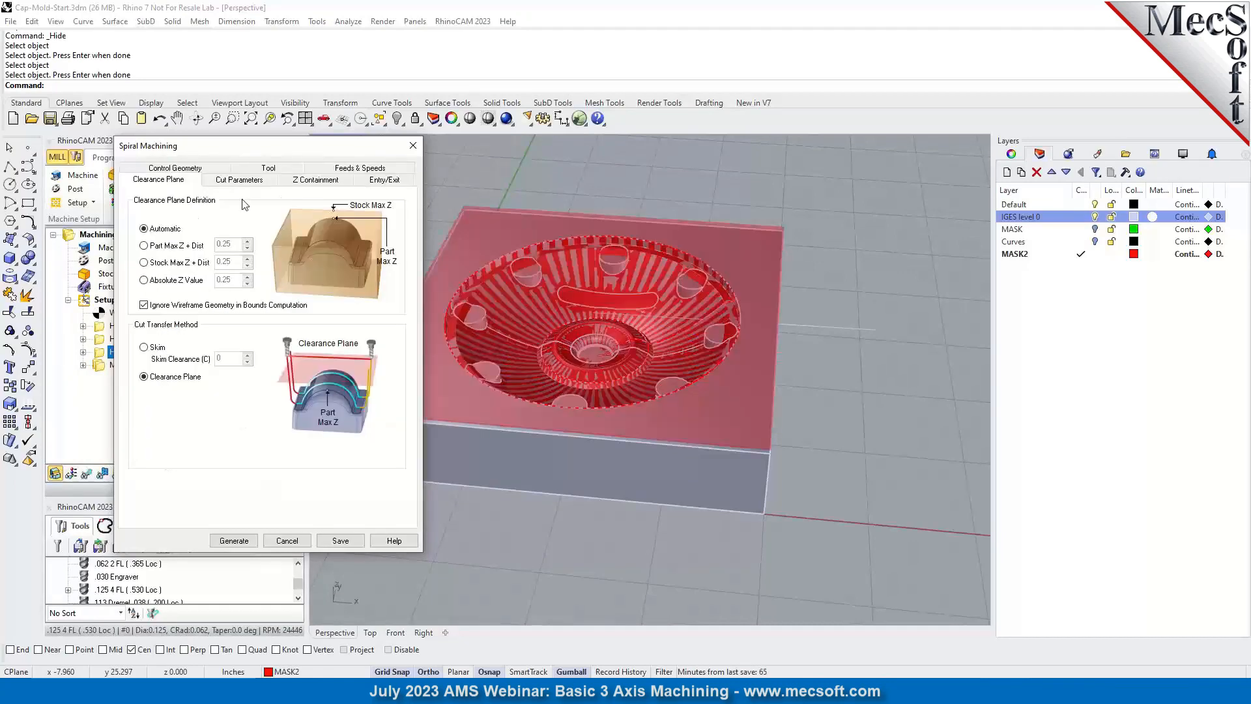
Specify the spiral's center point by snapping to the center of the cavity rim (X 10, Y 10), with grid snap and ortho off.
left_click(239, 180)
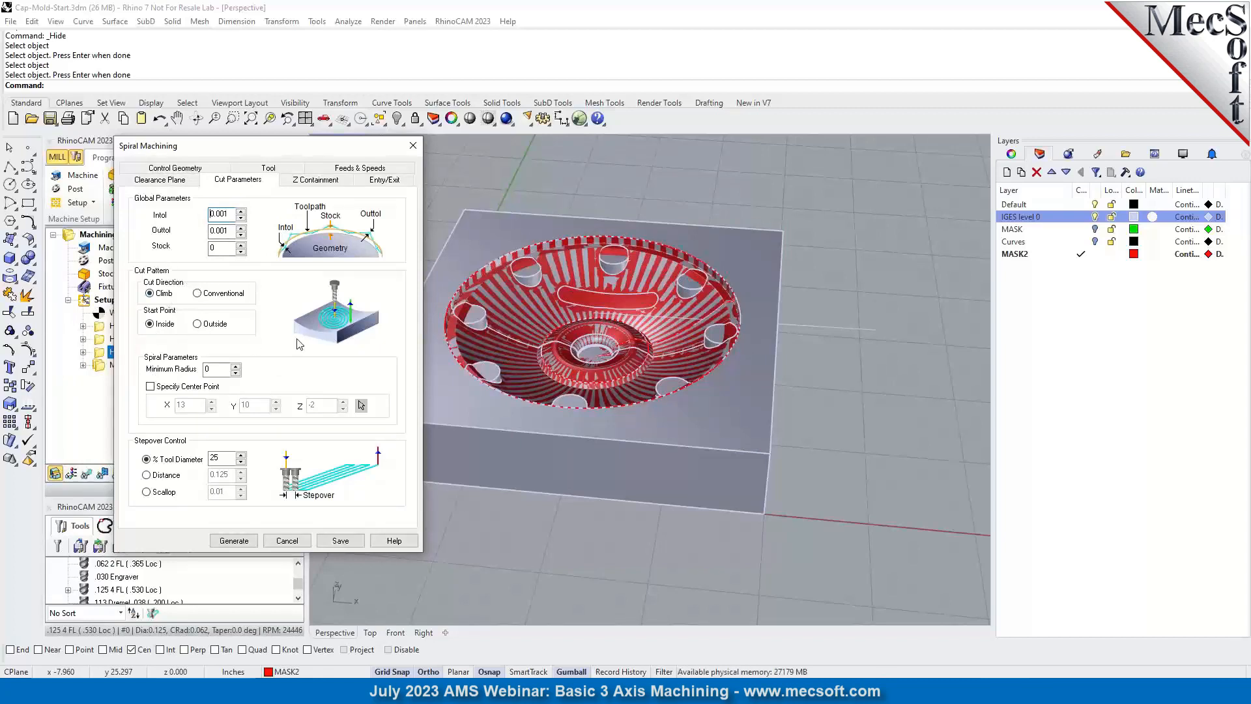
mouse_move(156, 333)
left_click(150, 386)
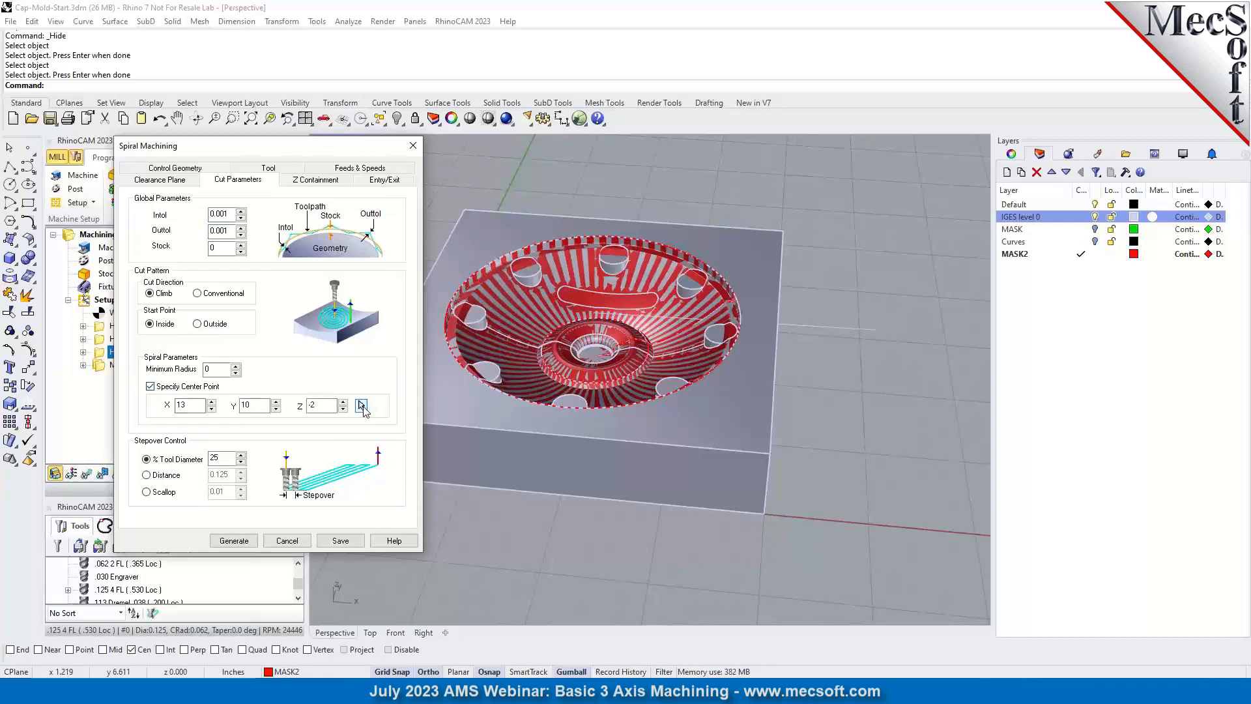
left_click(362, 405)
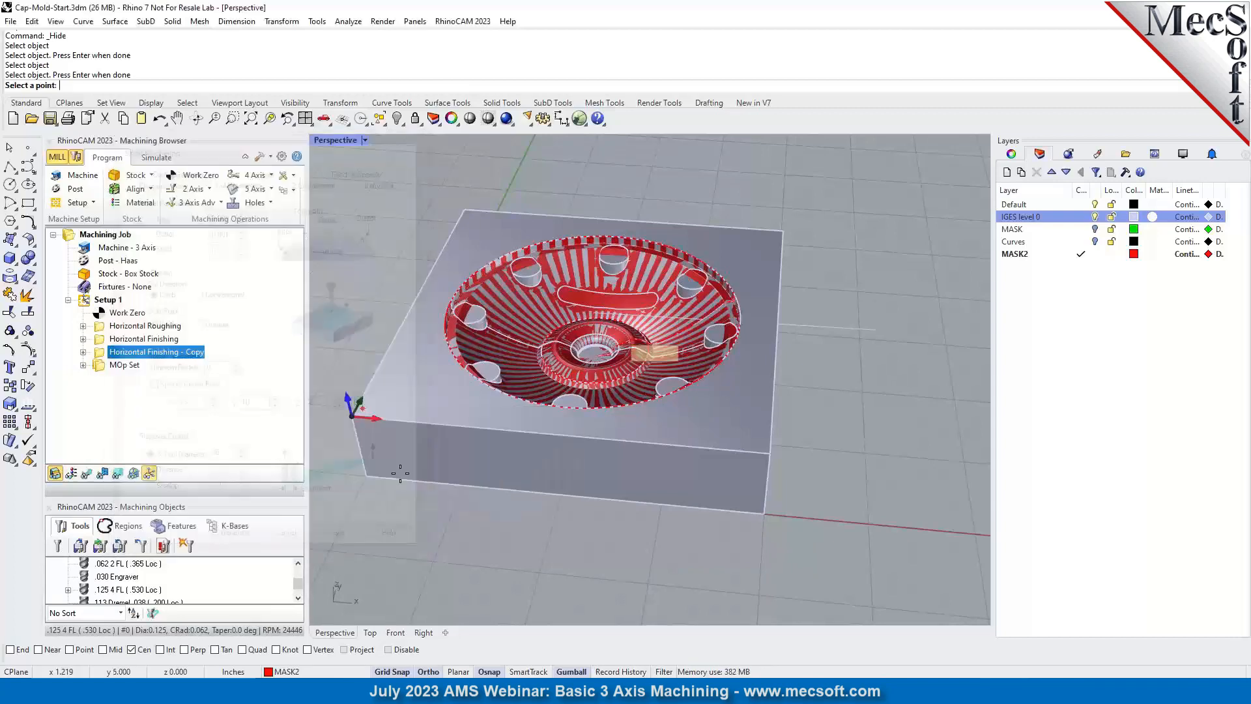
left_click(389, 674)
left_click(430, 672)
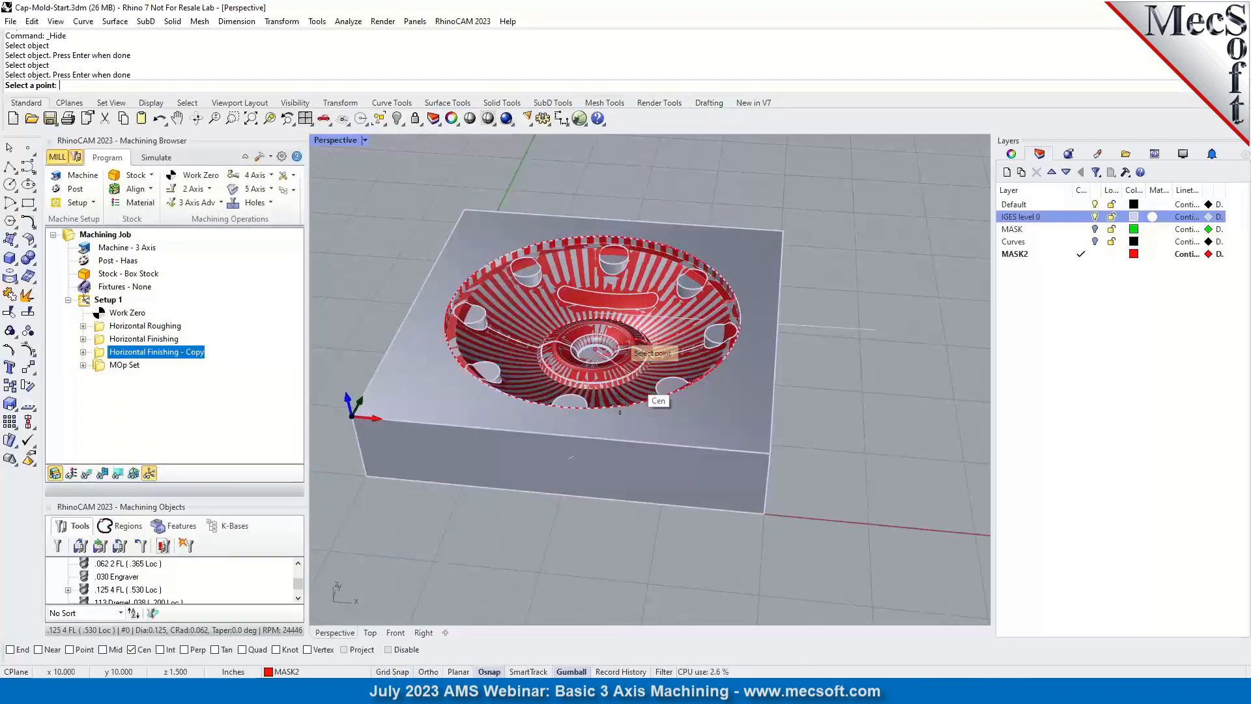
left_click(669, 248)
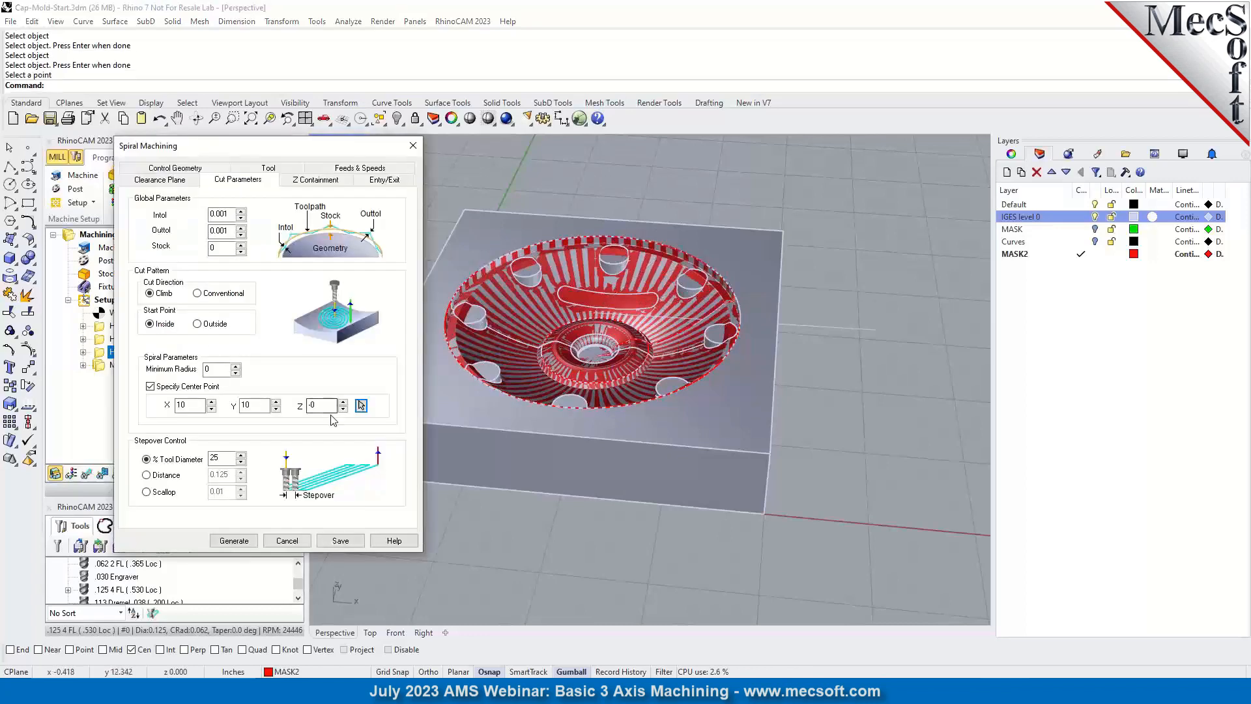
Set the spiral's stepover distance to 0.05 and review the Z containment, feeds and speeds, and entry/exit settings.
left_click(163, 476)
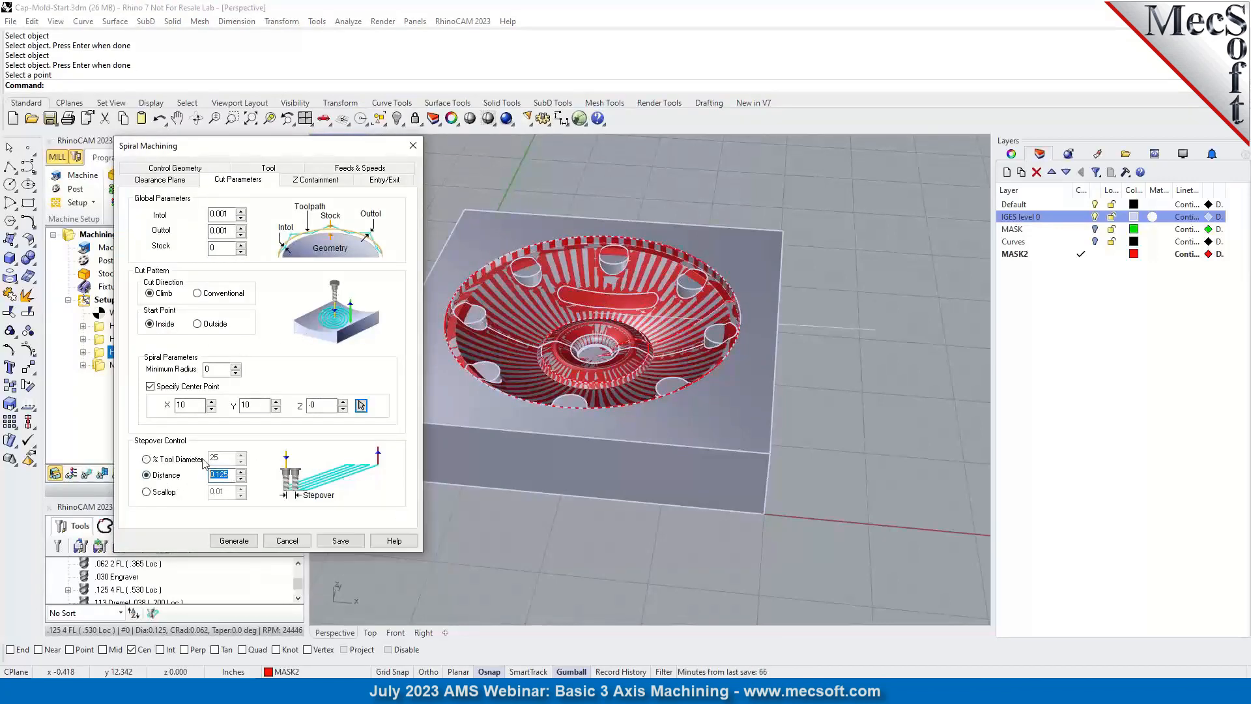
type("0")
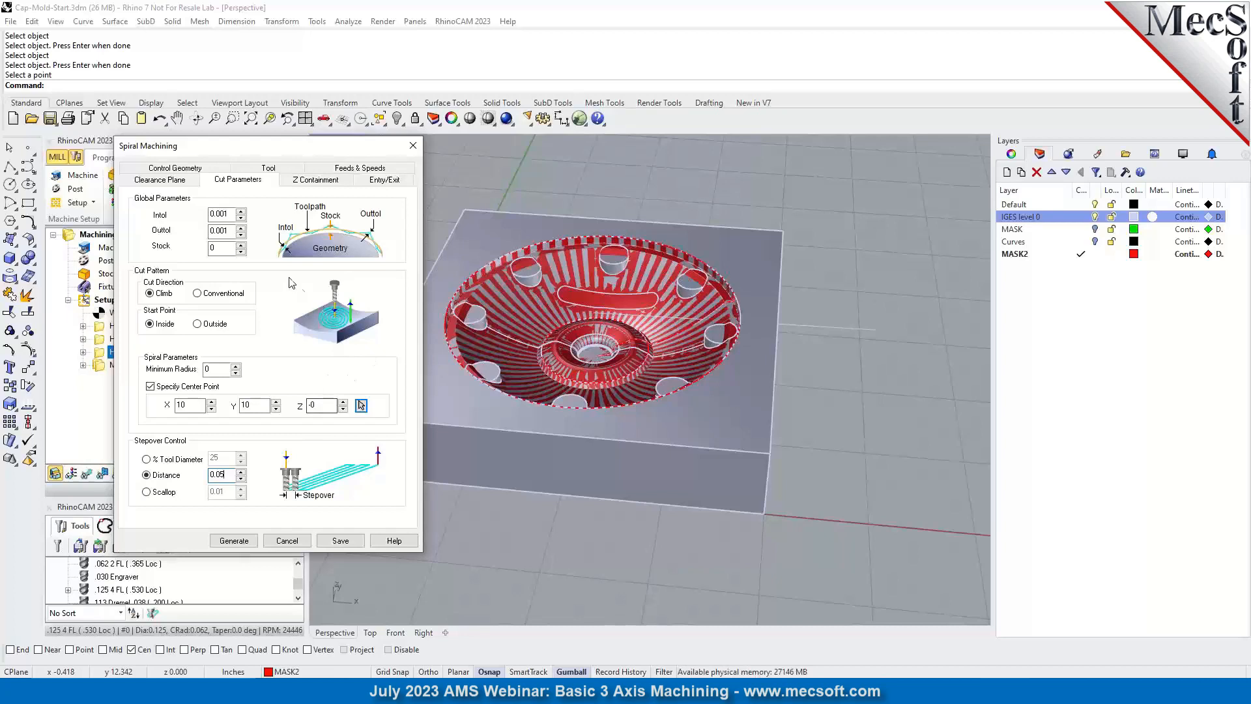
left_click(308, 182)
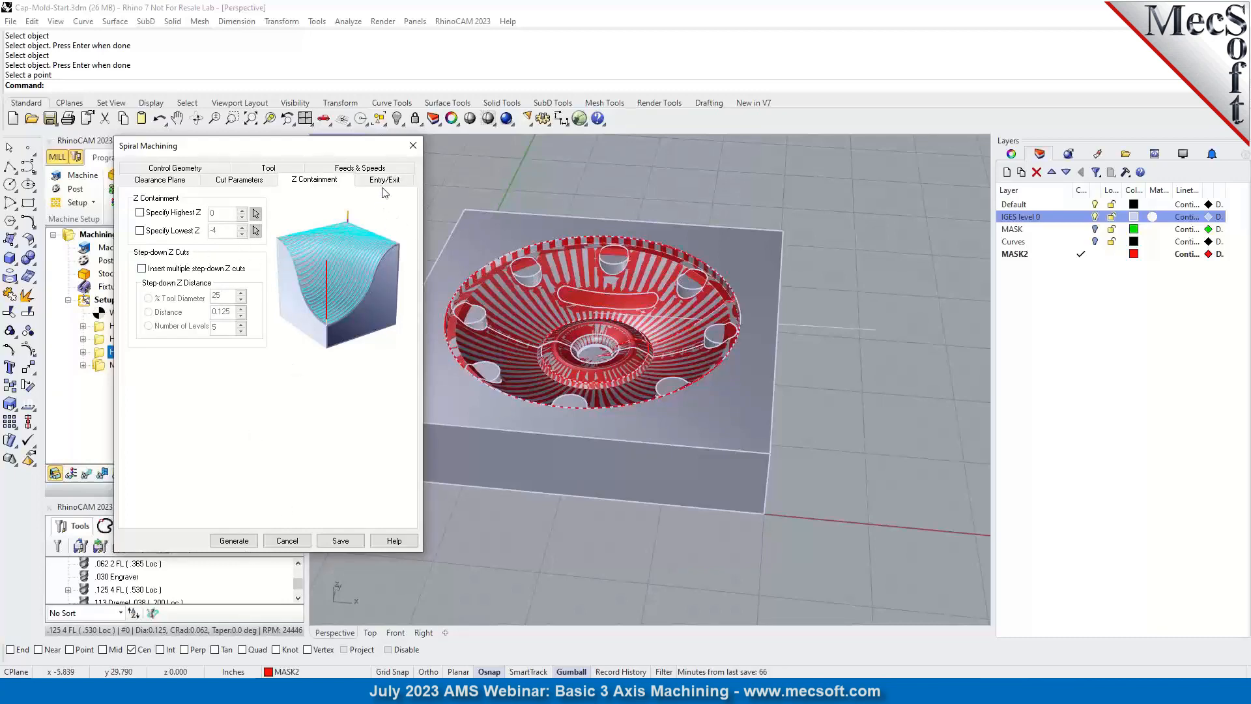
left_click(377, 171)
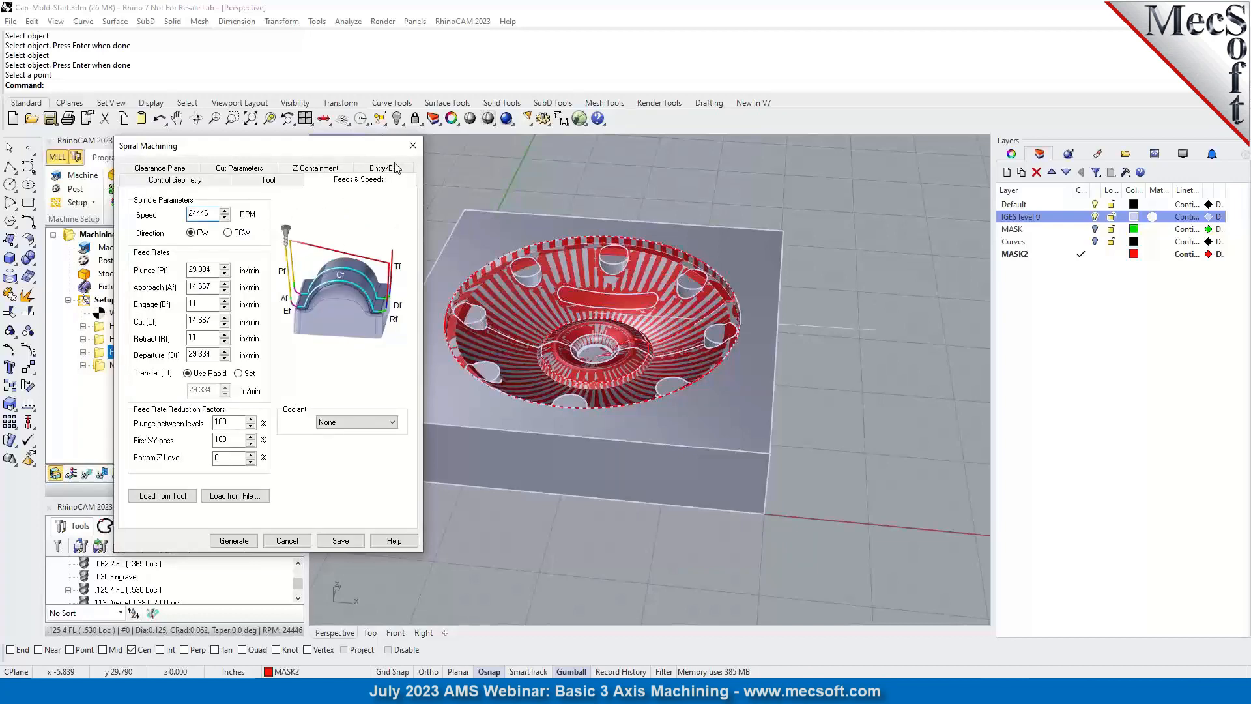
left_click(394, 169)
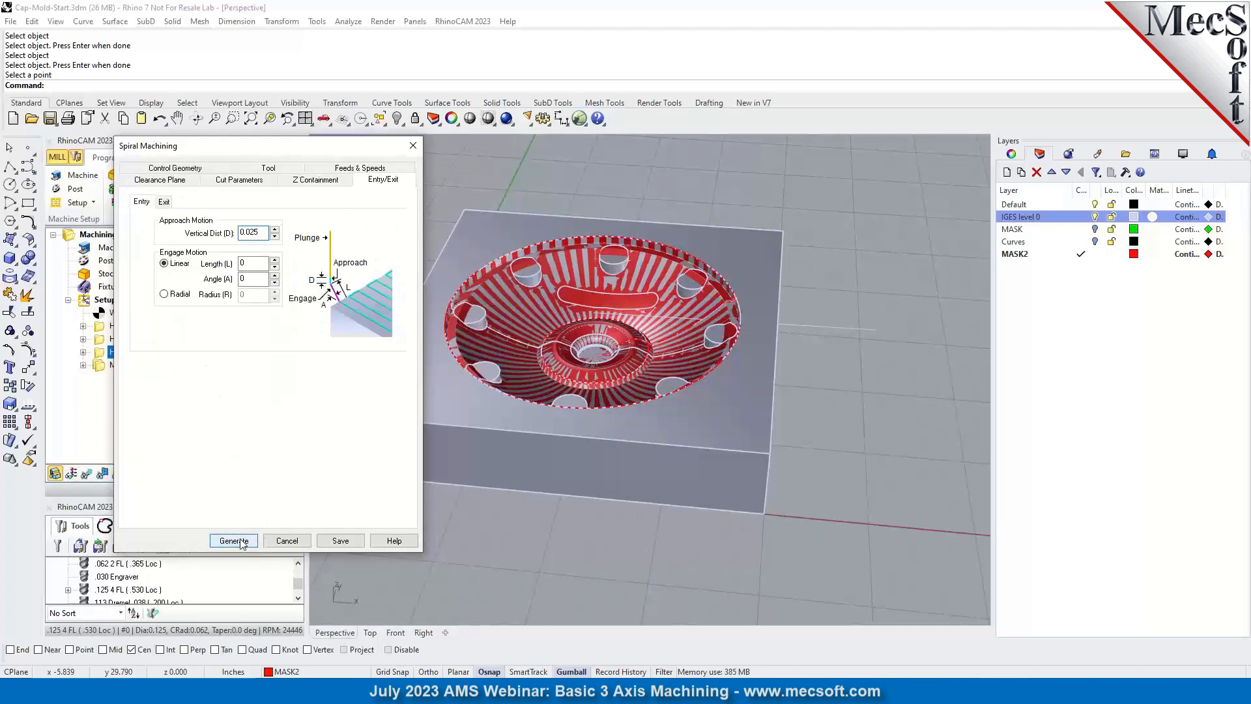
Generate the Spiral Machining toolpath and display it over the cavity.
left_click(235, 541)
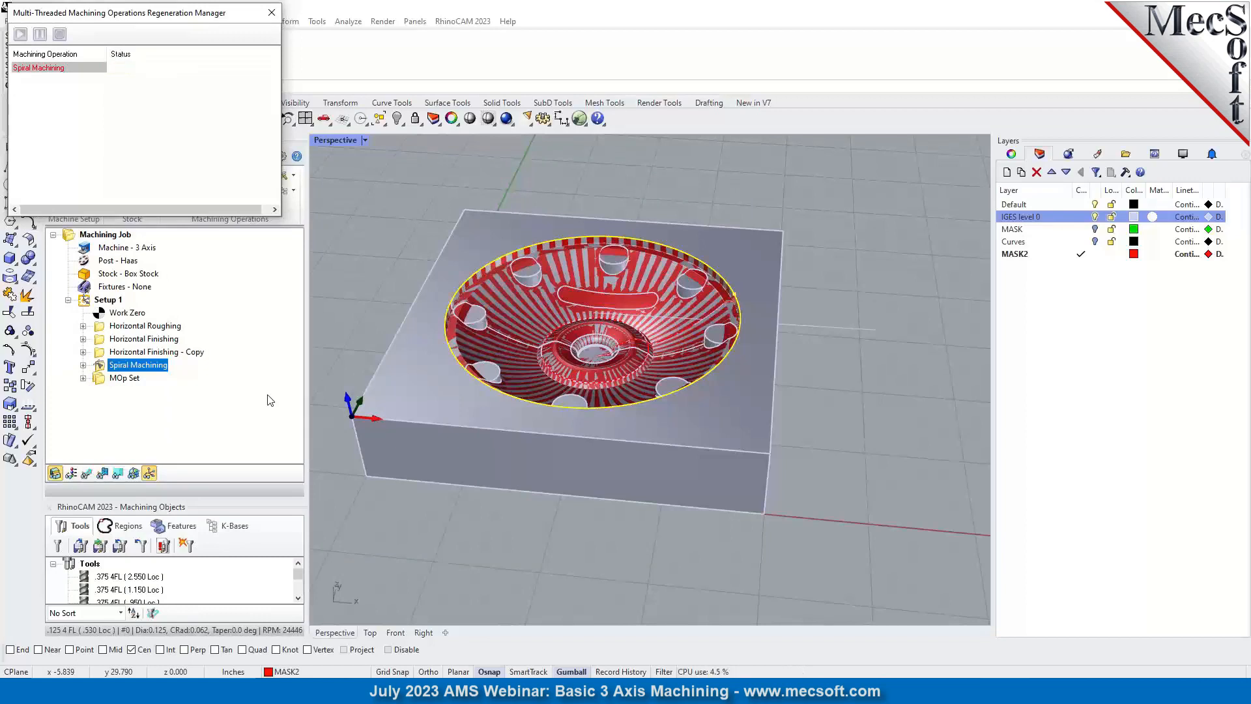
left_click(86, 474)
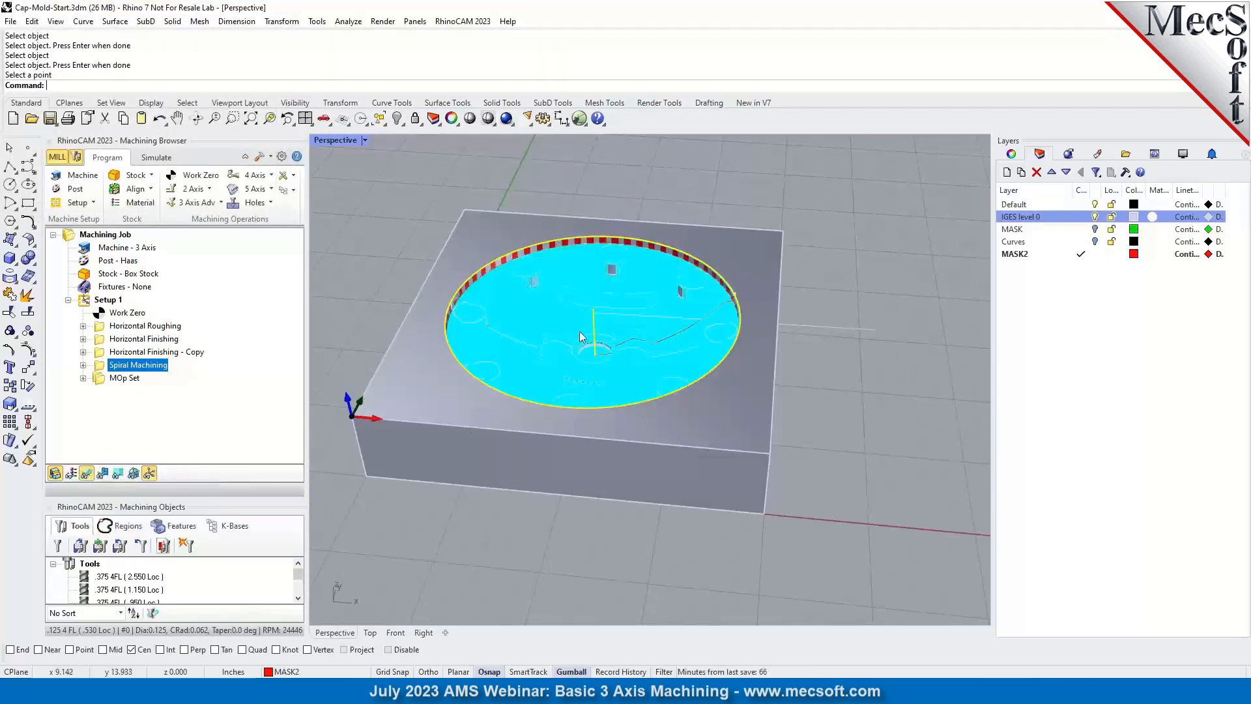
Examine the spiral toolpath around its center, across the cavity floor, over the bosses and along the rim wall.
scroll(603, 349, "up", 3)
scroll(602, 348, "up", 6)
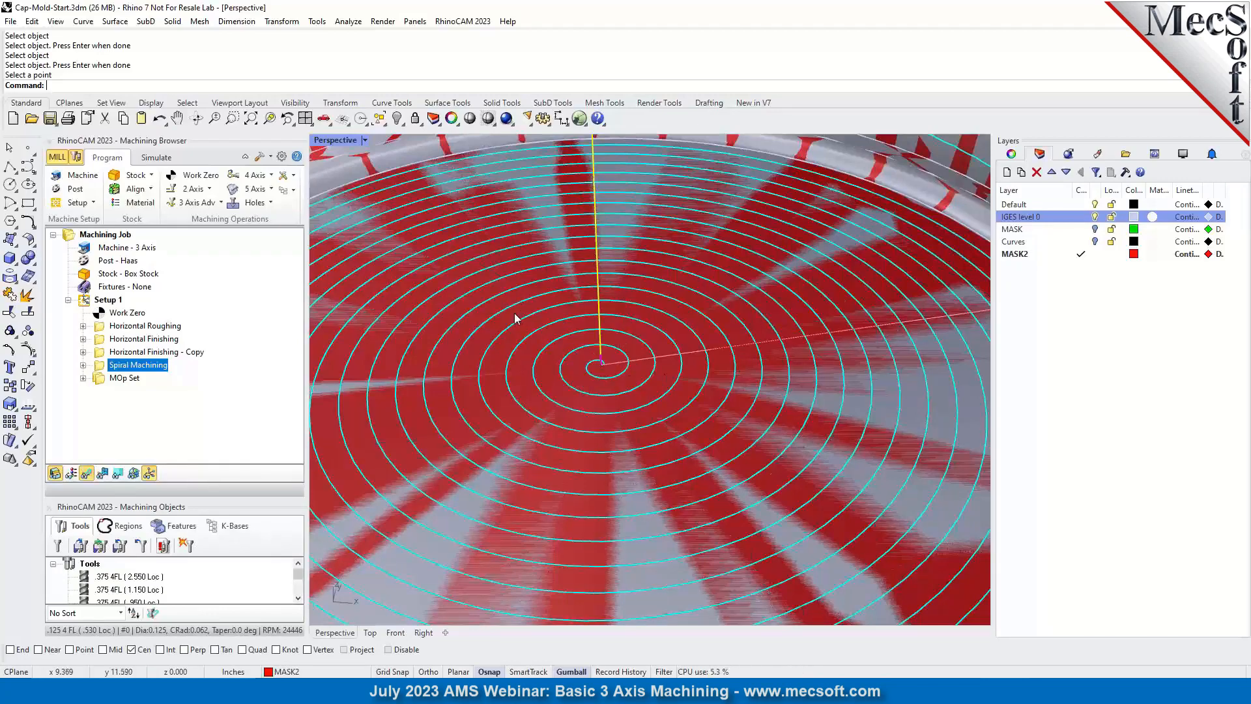
scroll(515, 319, "down", 5)
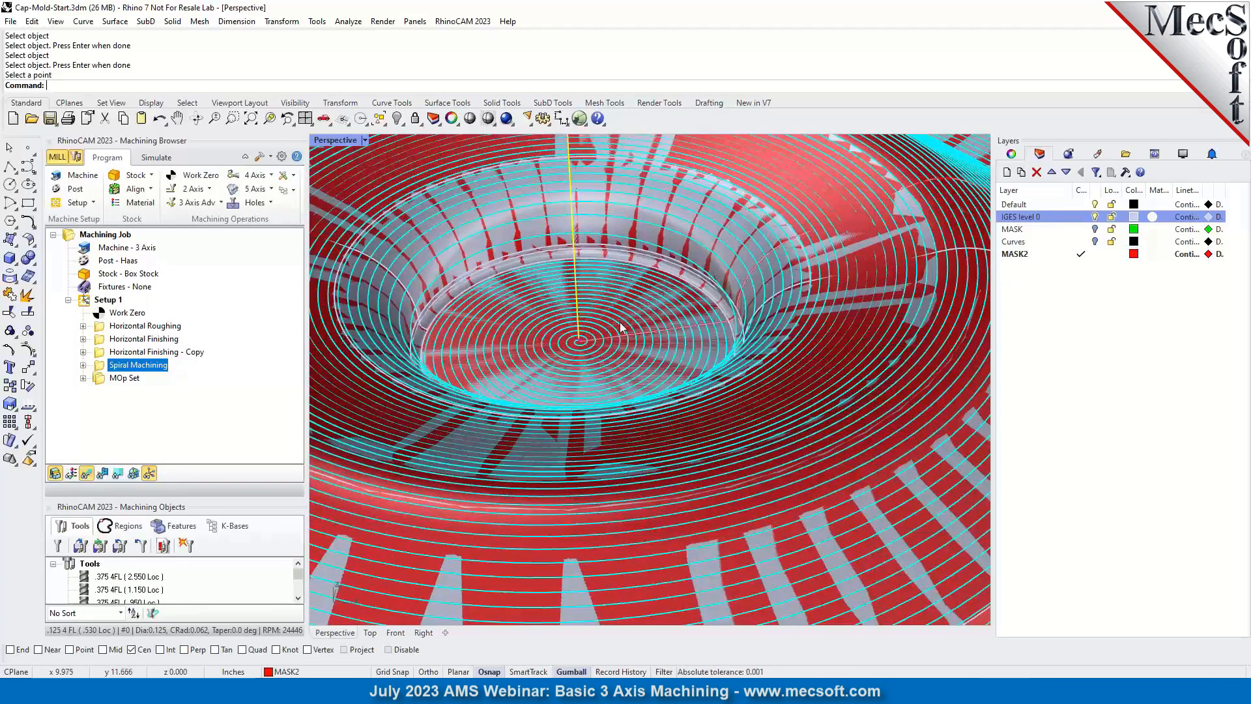
scroll(621, 322, "down", 10)
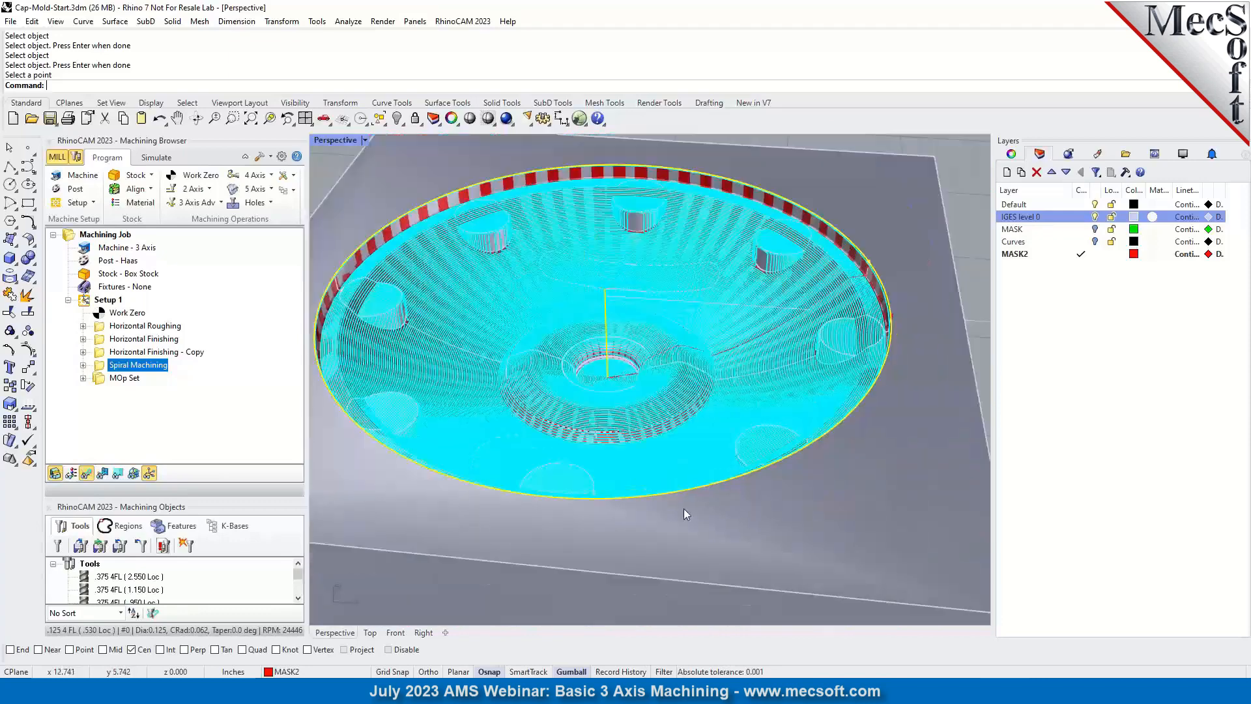
scroll(678, 451, "down", 3)
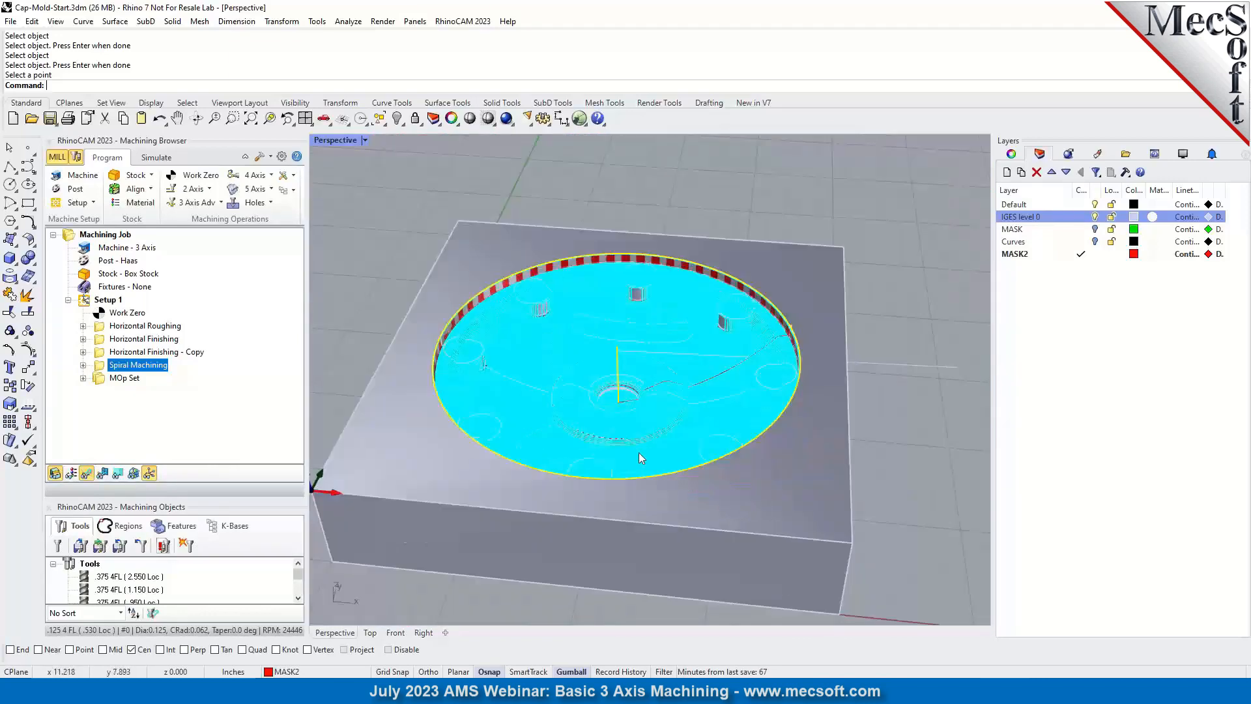
right_click_drag(524, 465, 709, 409)
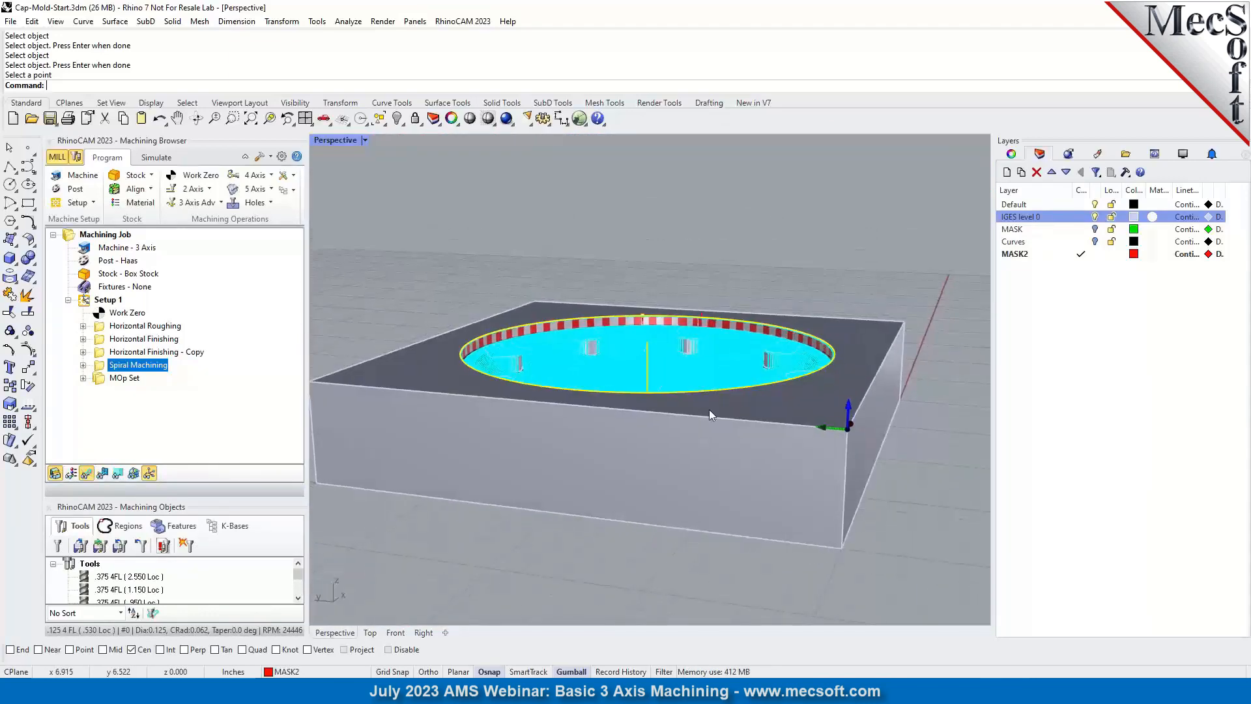
scroll(714, 298, "up", 8)
scroll(713, 339, "up", 5)
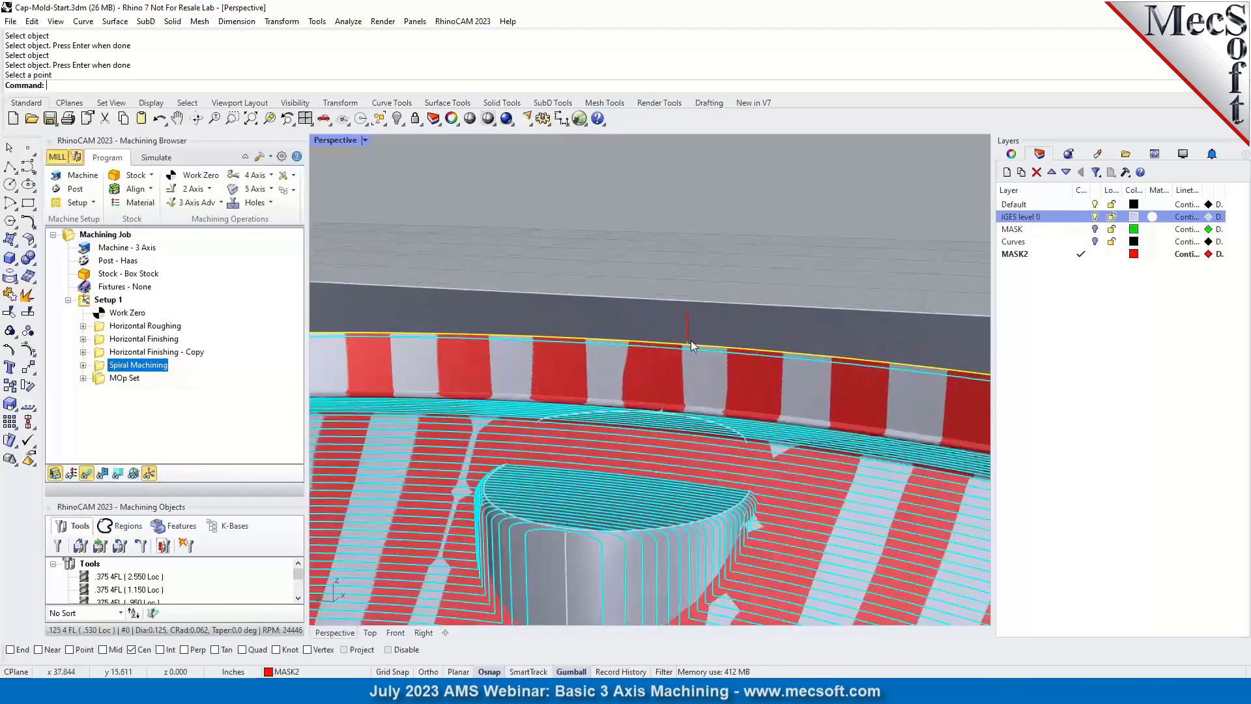
scroll(682, 346, "down", 2)
scroll(681, 339, "down", 8)
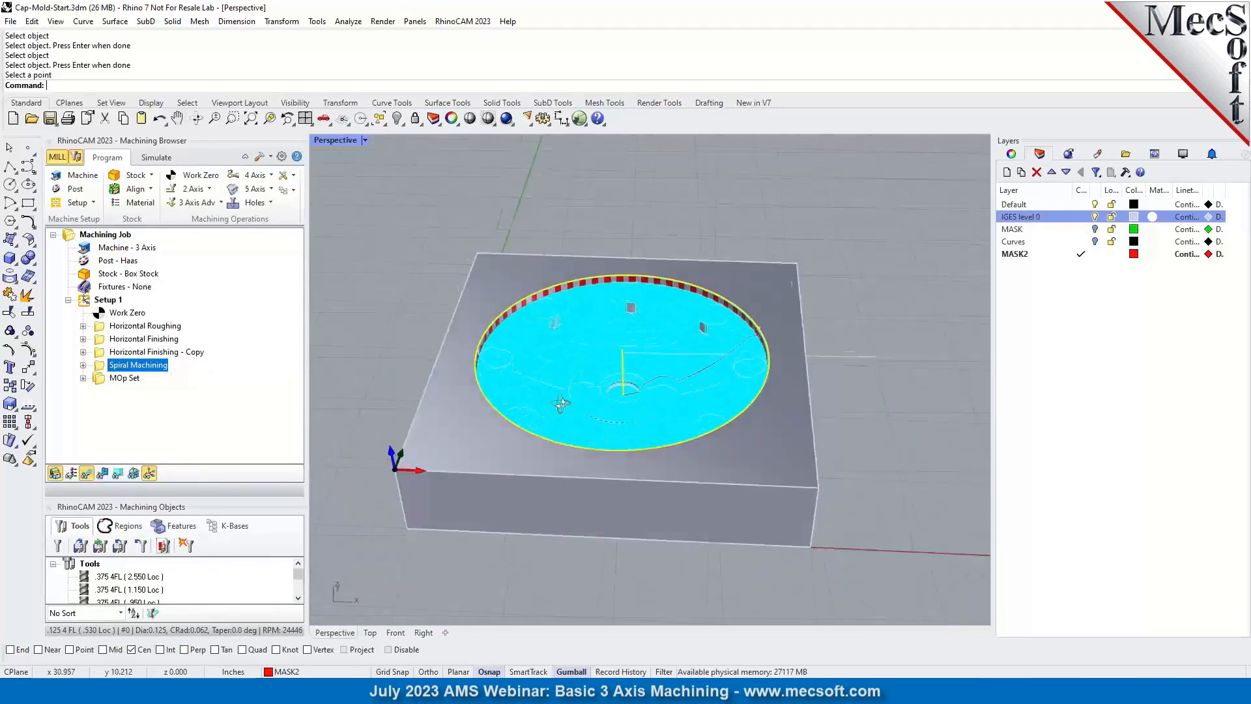
Run a simulation of the Spiral Machining operation, and suppress the Horizontal Finishing - Copy operation.
left_click(156, 157)
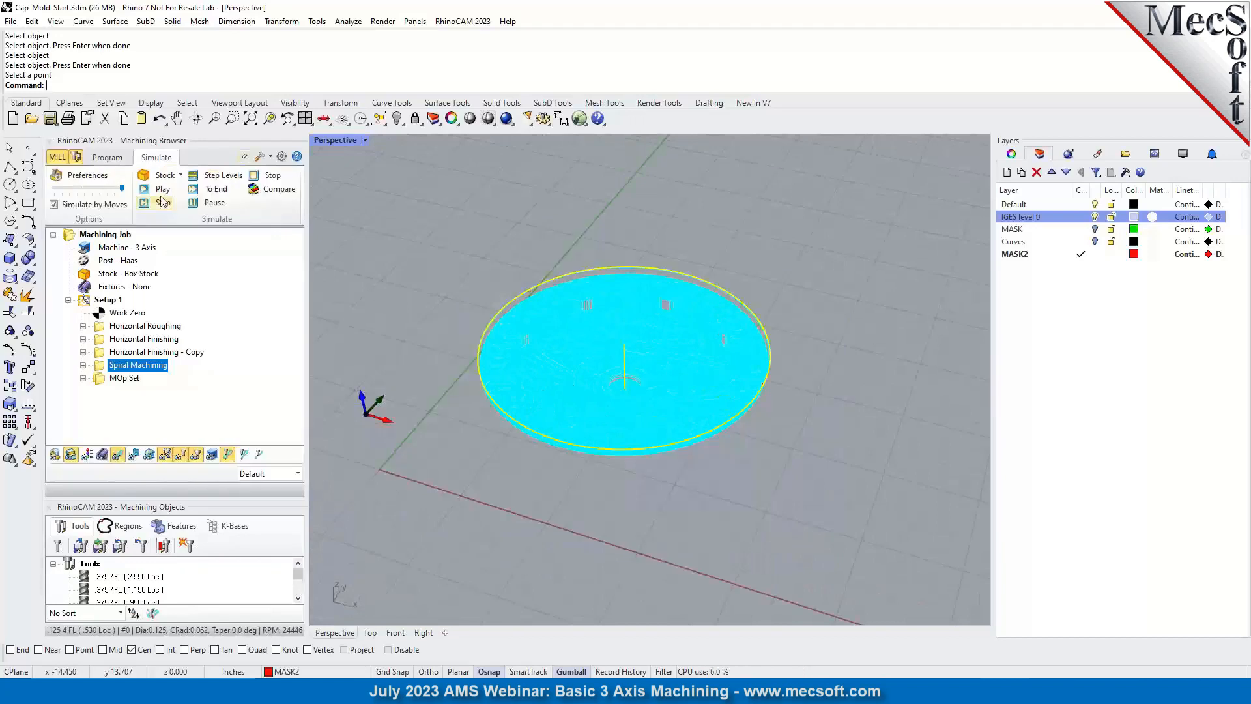
left_click(163, 189)
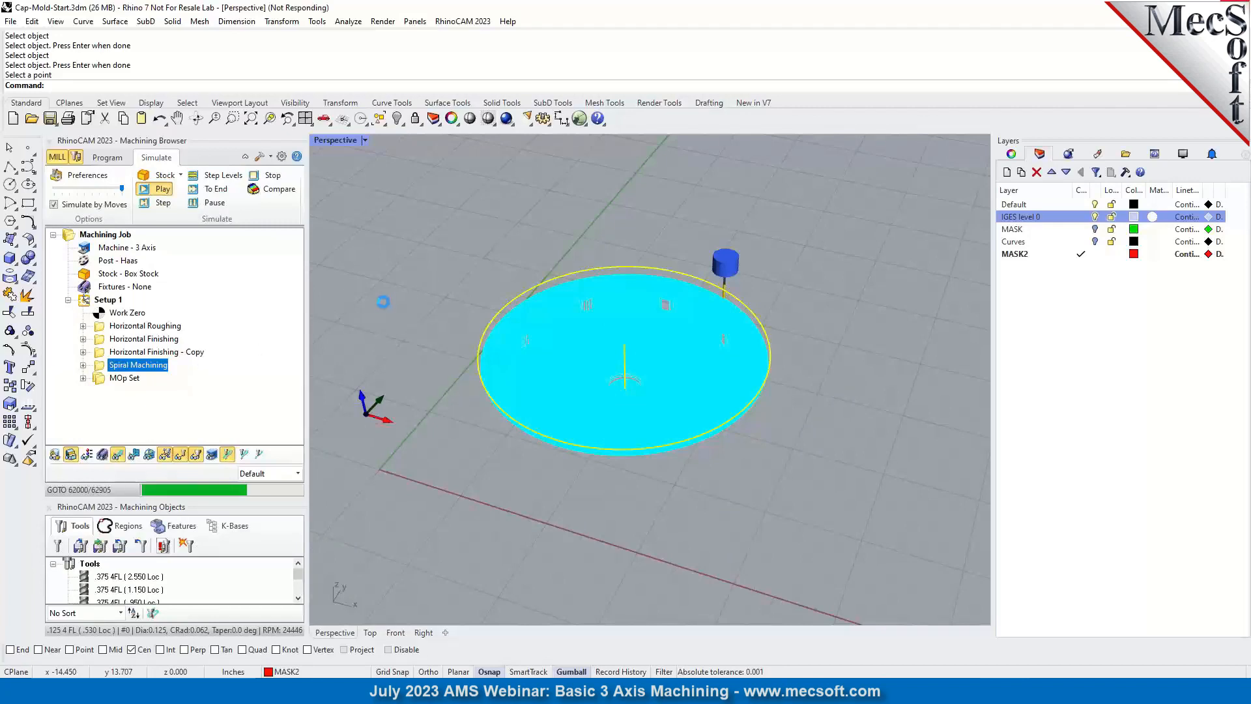
double_click(194, 352)
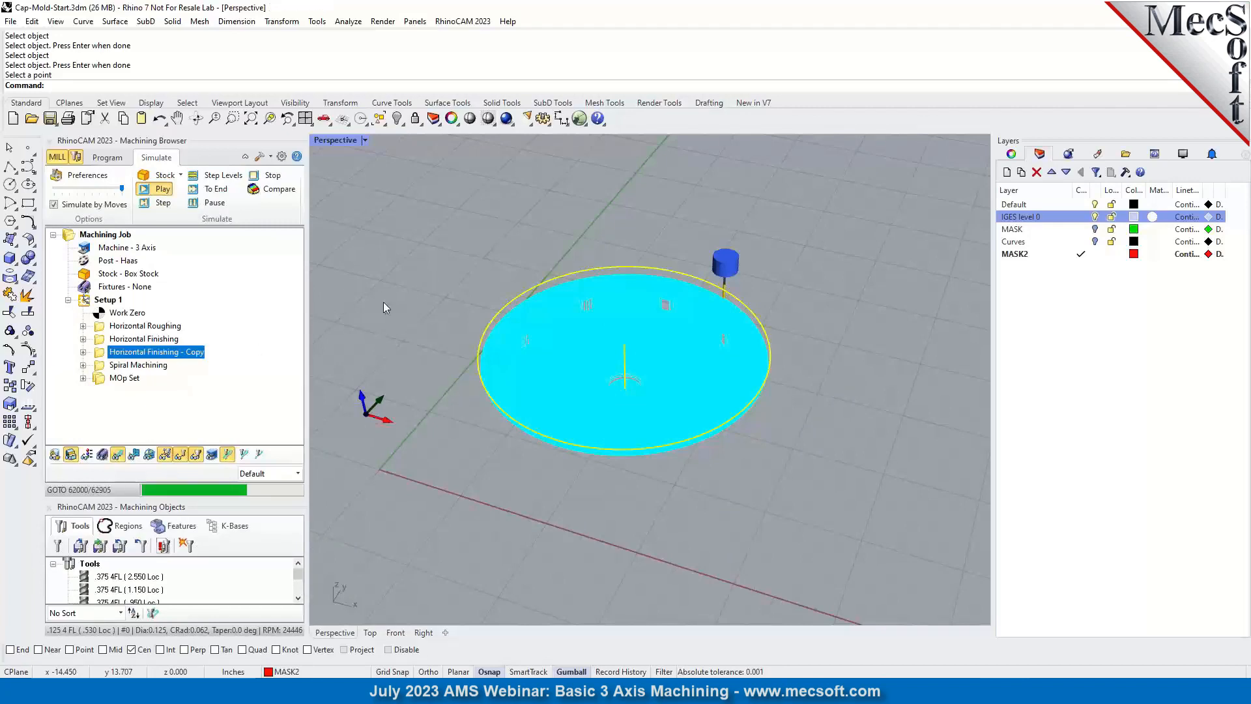
right_click(101, 354)
left_click(139, 524)
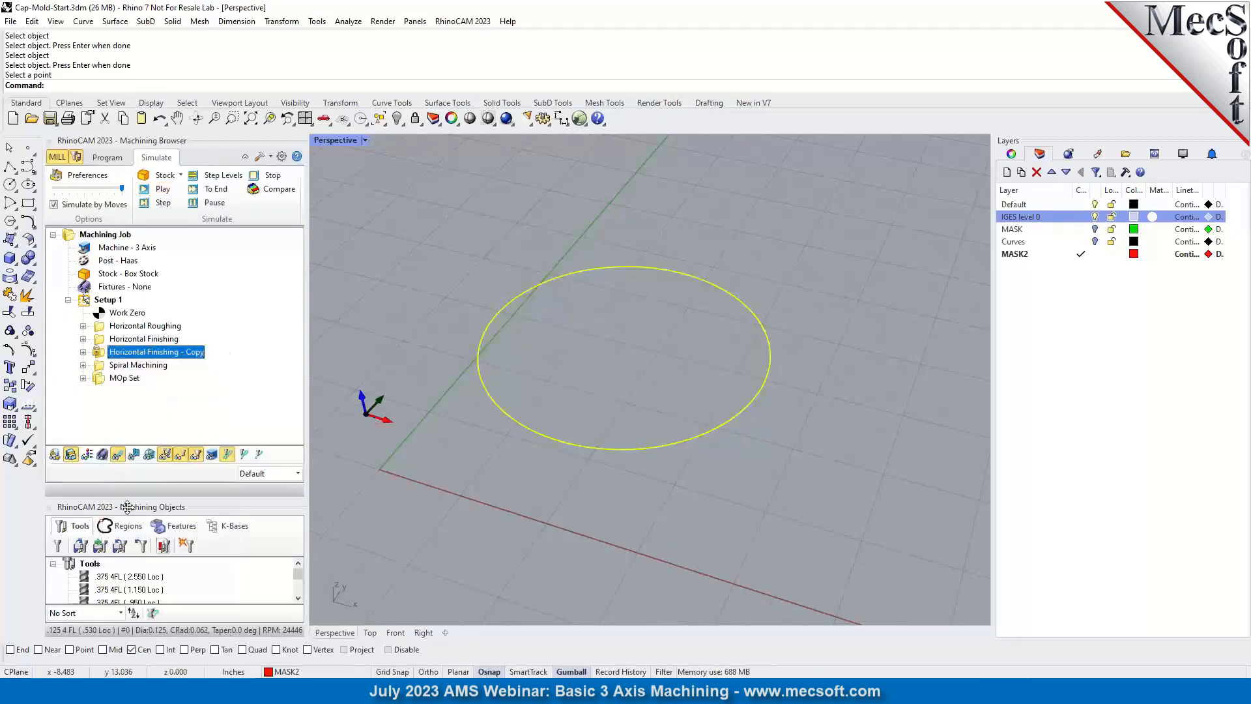
Simulate the material removal of the Spiral Machining operation and inspect the surface finish of the cut cavity.
left_click(101, 367)
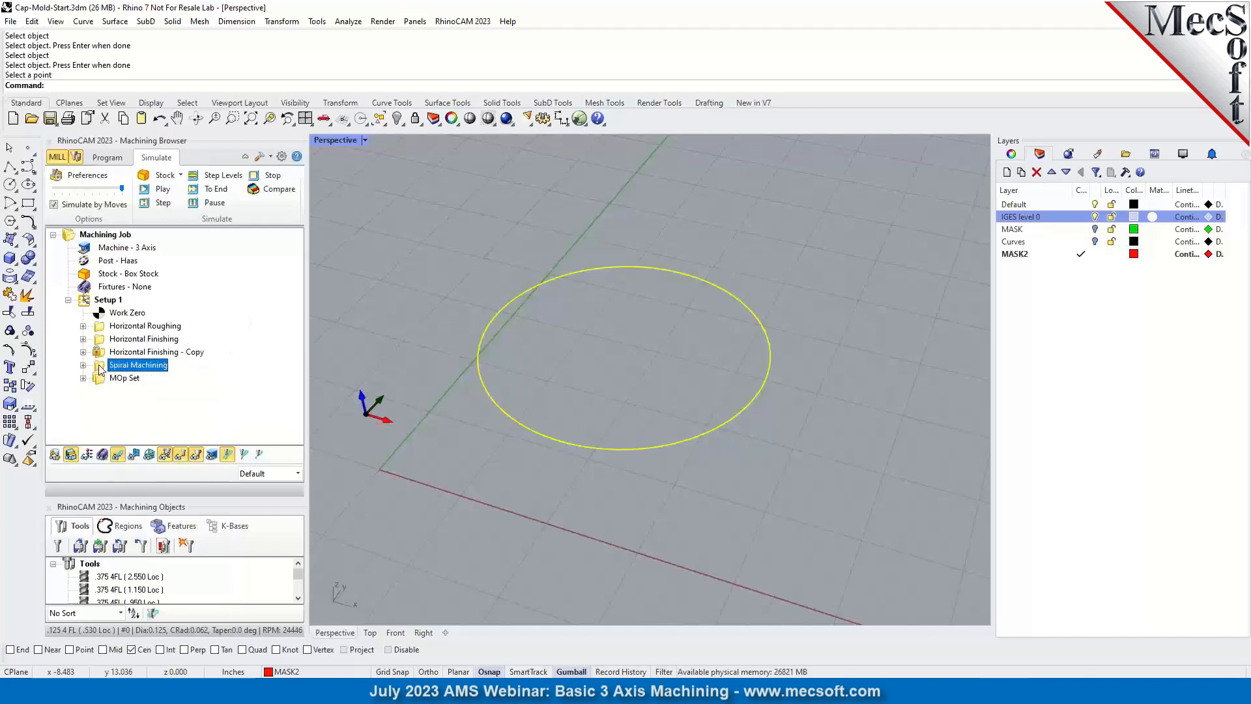
left_click(162, 189)
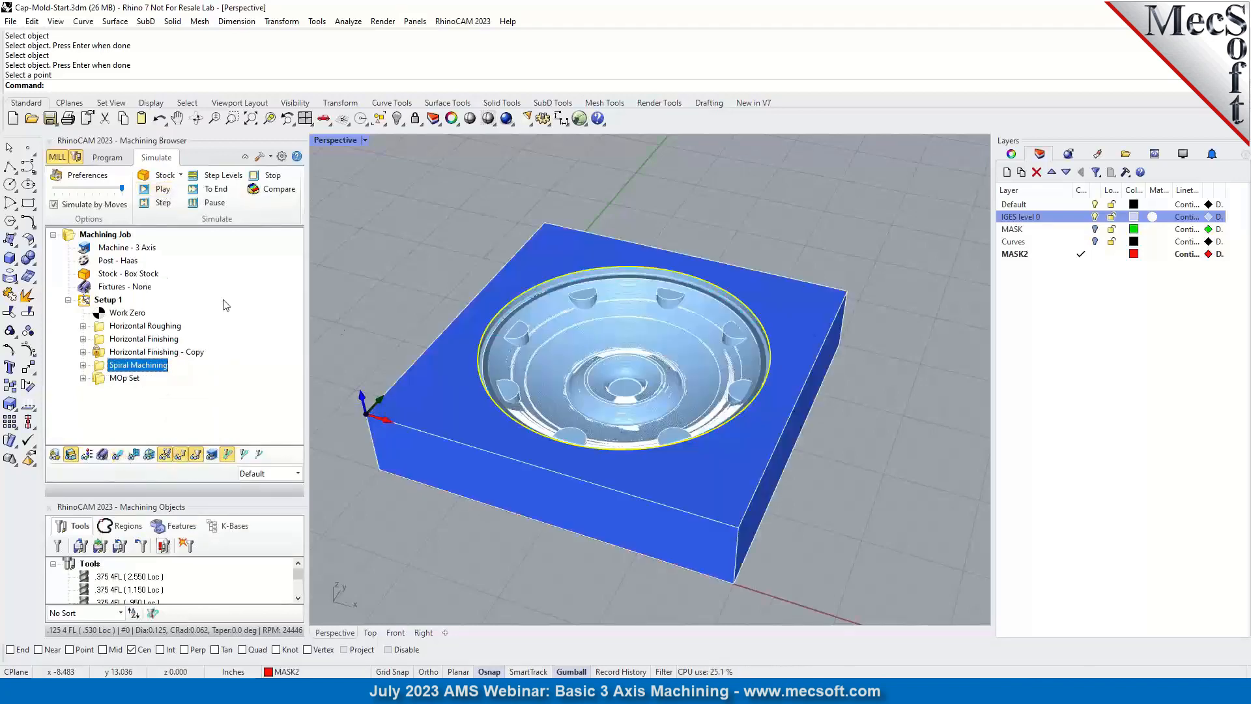
left_click(162, 189)
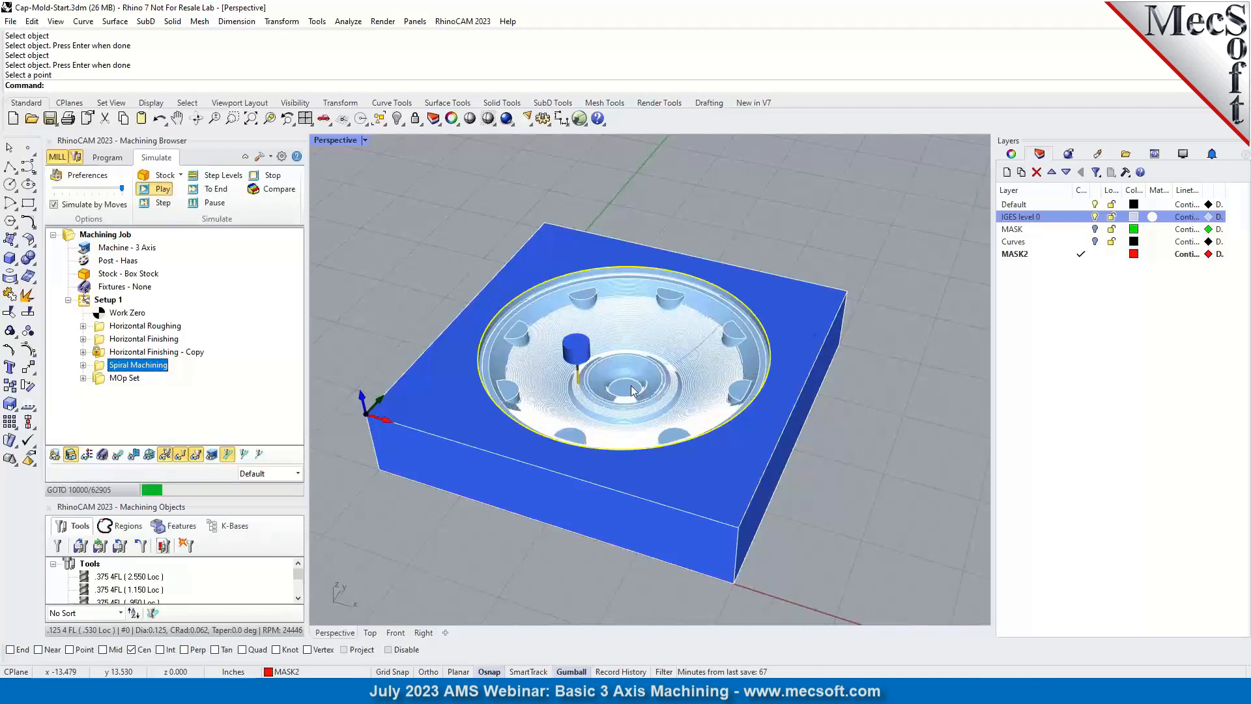
scroll(622, 382, "up", 5)
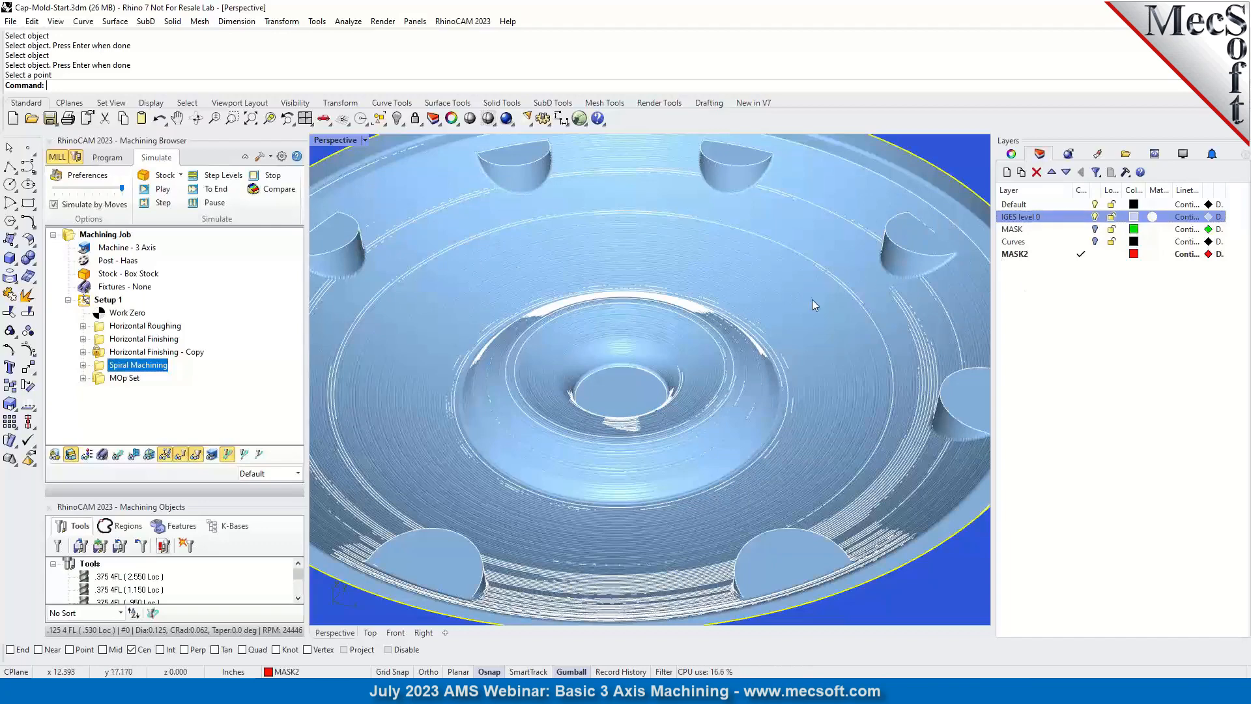
scroll(817, 287, "down", 5)
scroll(700, 288, "up", 5)
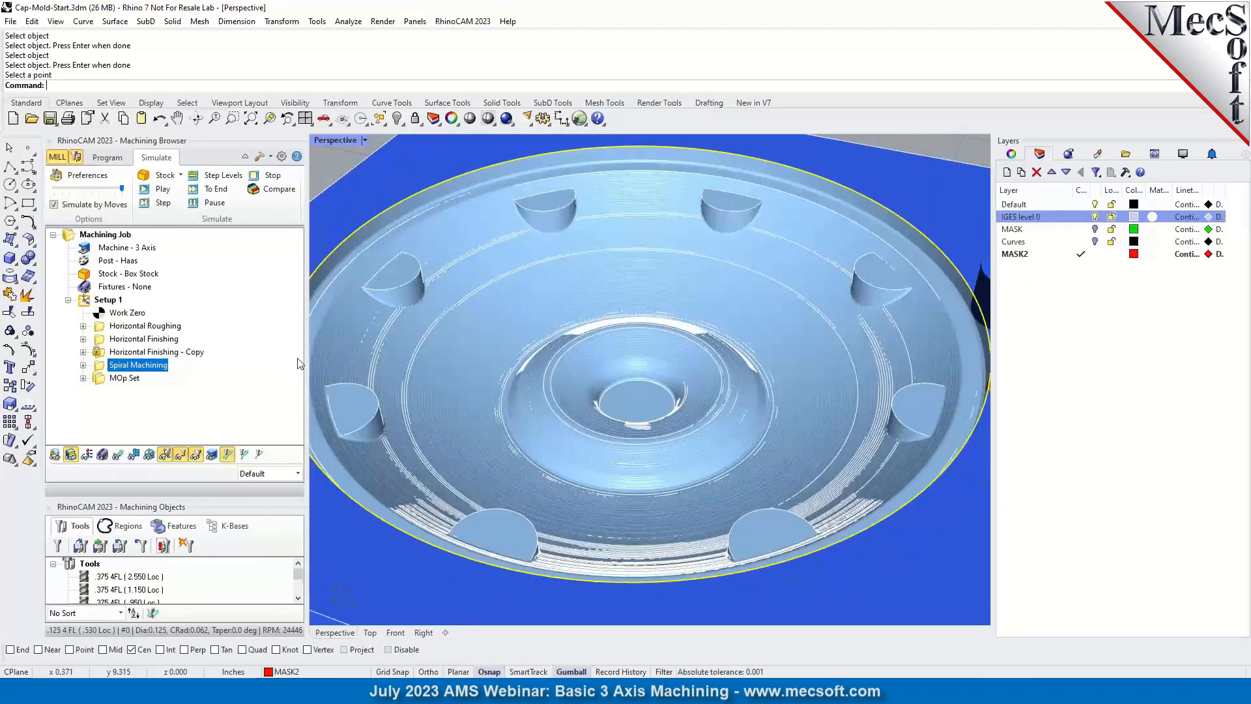
Start a 3-axis Radial Machining operation and choose the circular outer rim curve of the cavity as its containment region.
left_click(101, 158)
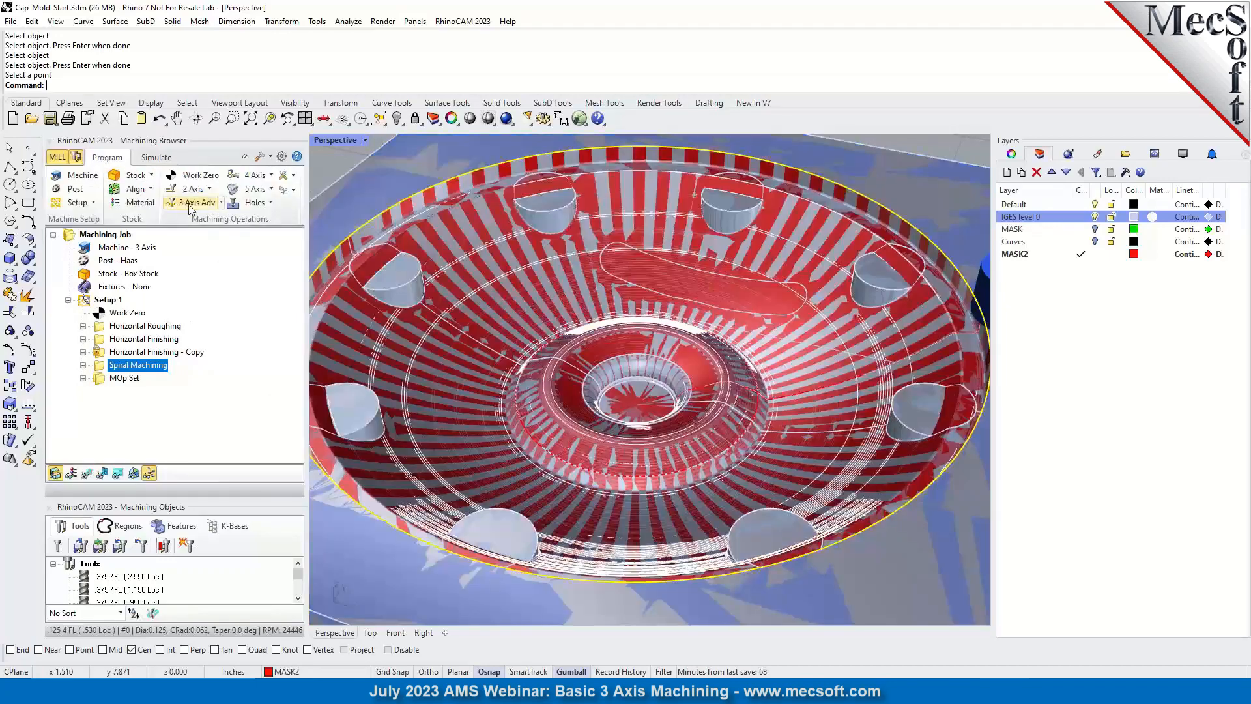
left_click(193, 203)
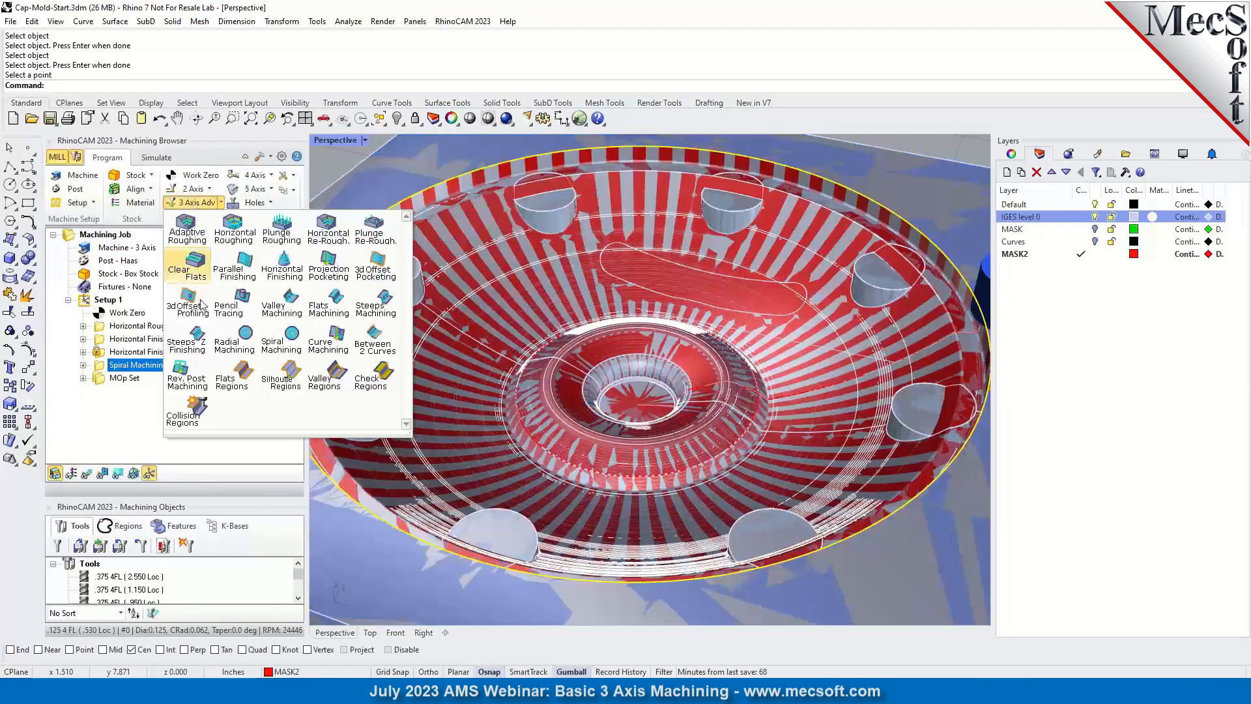
left_click(237, 340)
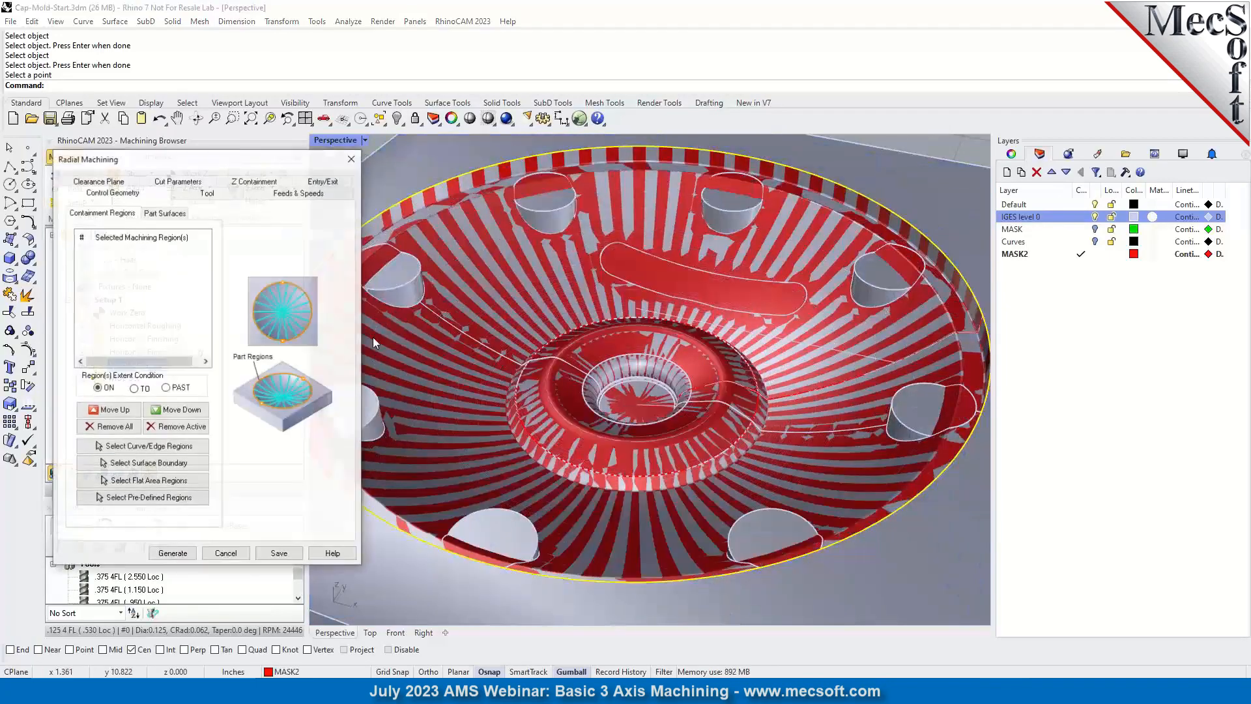
scroll(644, 399, "down", 3)
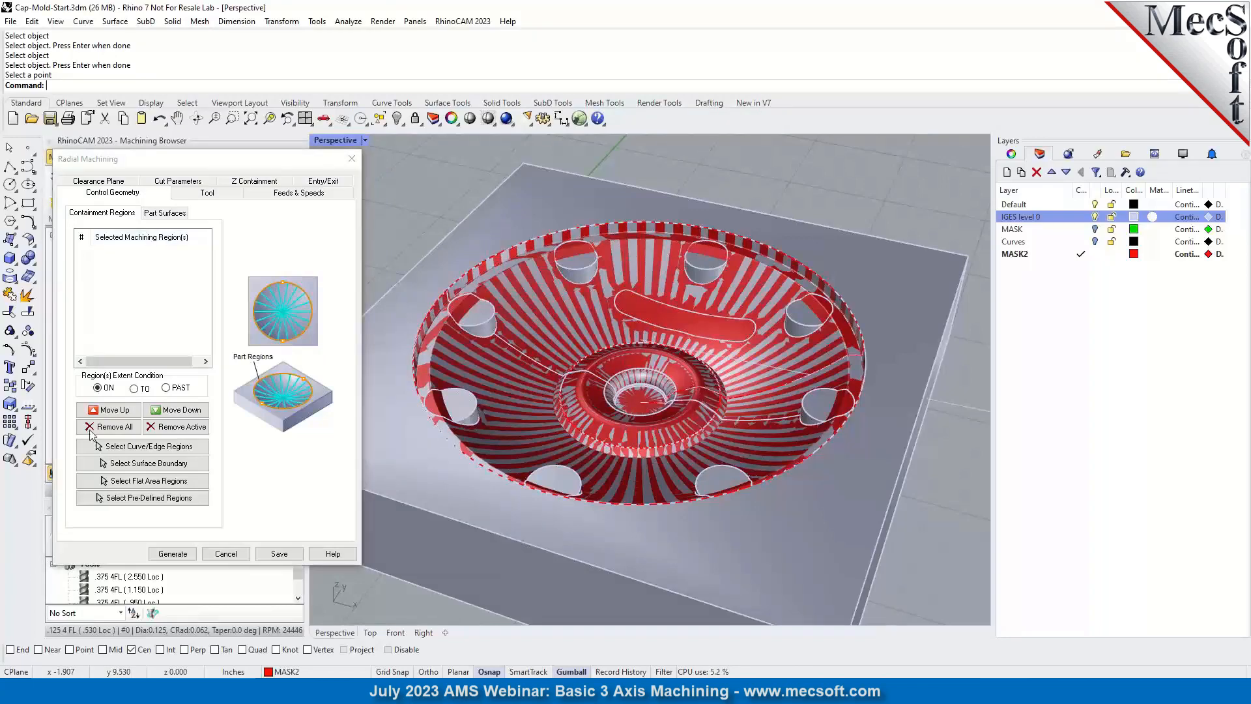
left_click(181, 449)
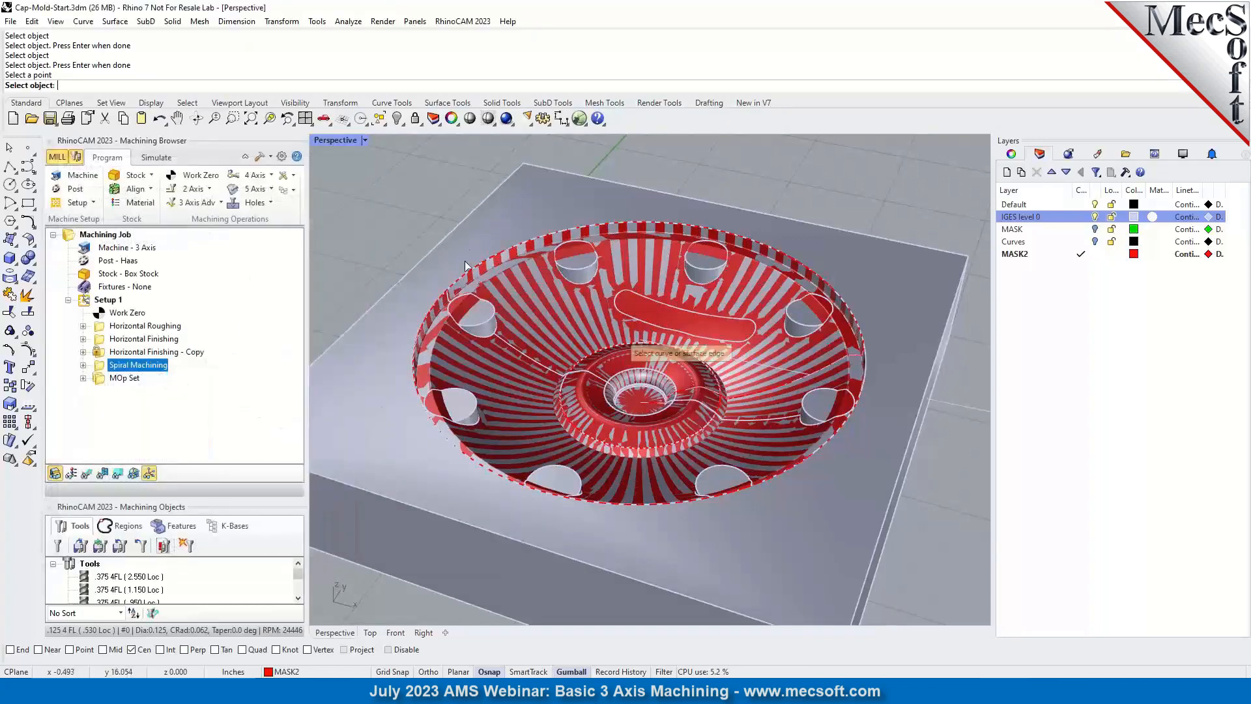
left_click(522, 251)
left_click(572, 278)
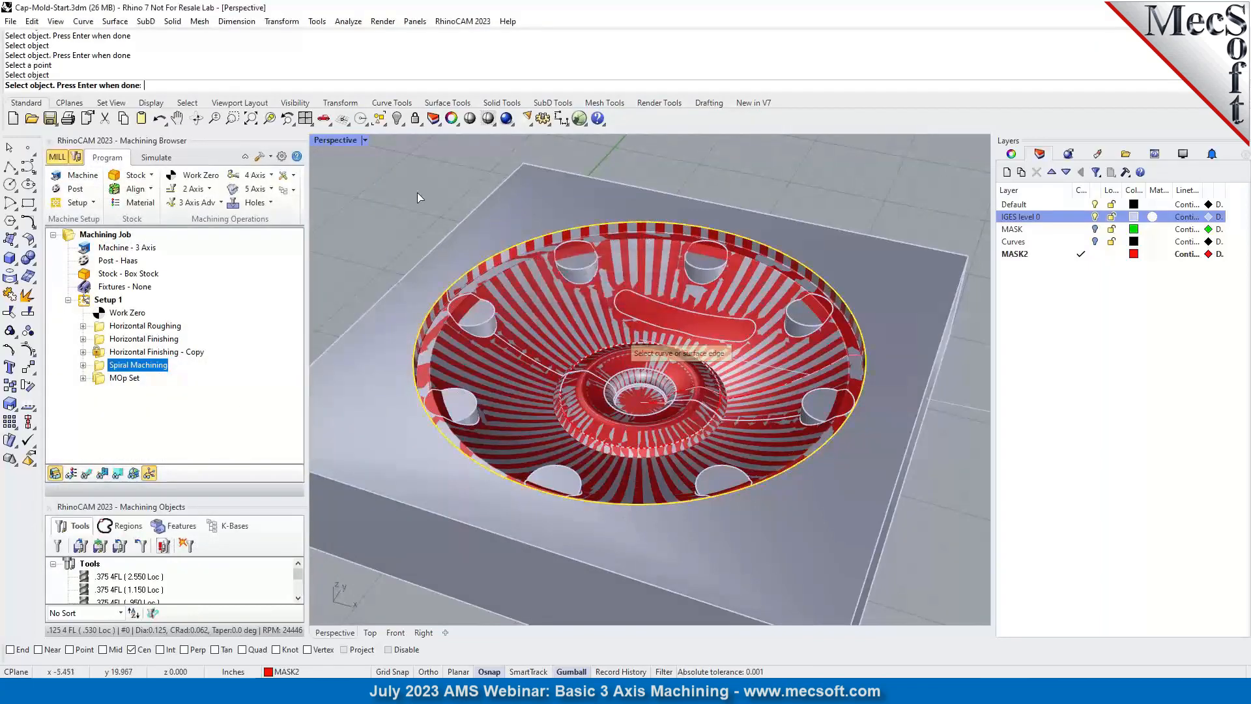
key("Return")
Check the tool selection and the clearance plane settings of the Radial Machining operation.
left_click(209, 196)
scroll(183, 404, "down", 5)
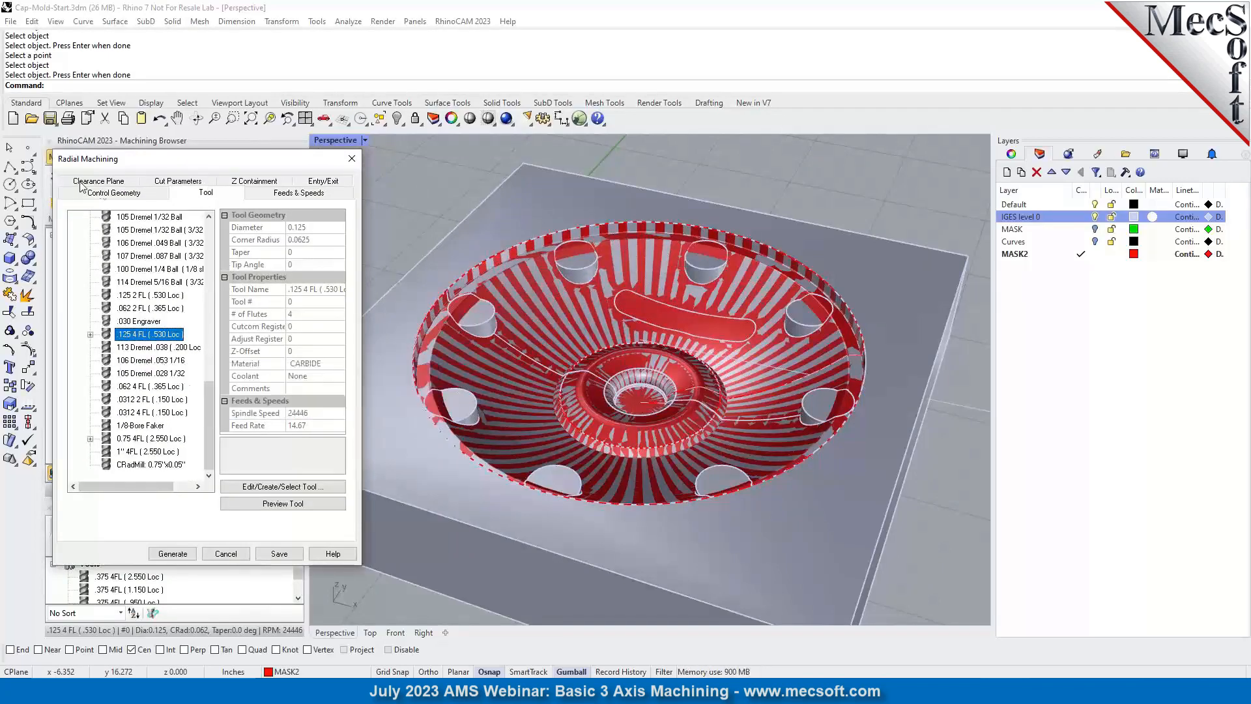
left_click(83, 183)
Specify the radial pattern's center point by snapping to the center of the cavity rim (X 10, Y 10).
left_click(188, 194)
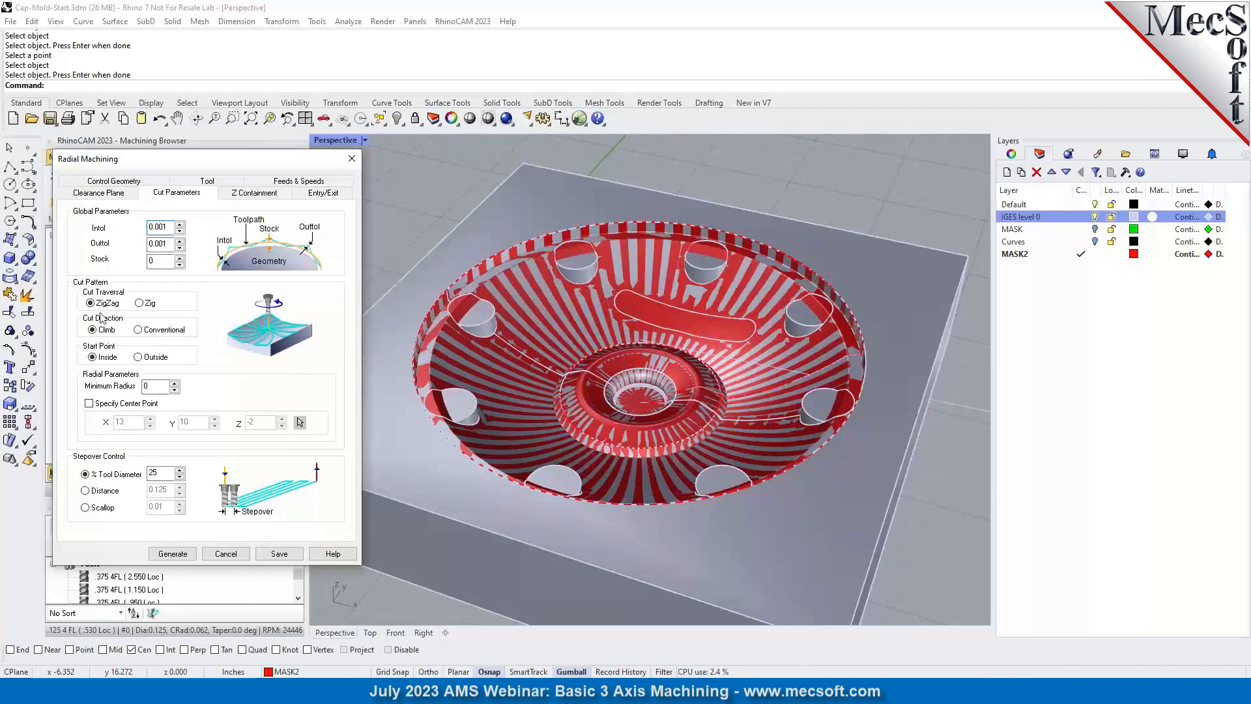
left_click(89, 404)
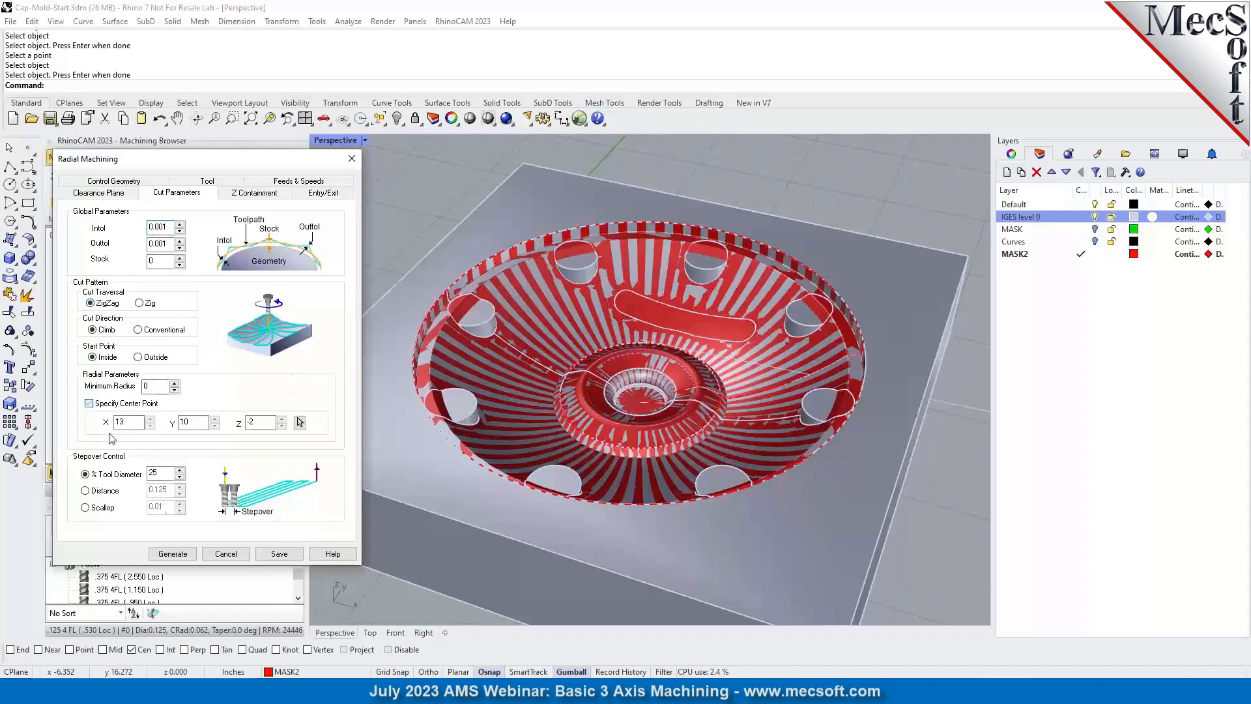
left_click(300, 423)
left_click(765, 242)
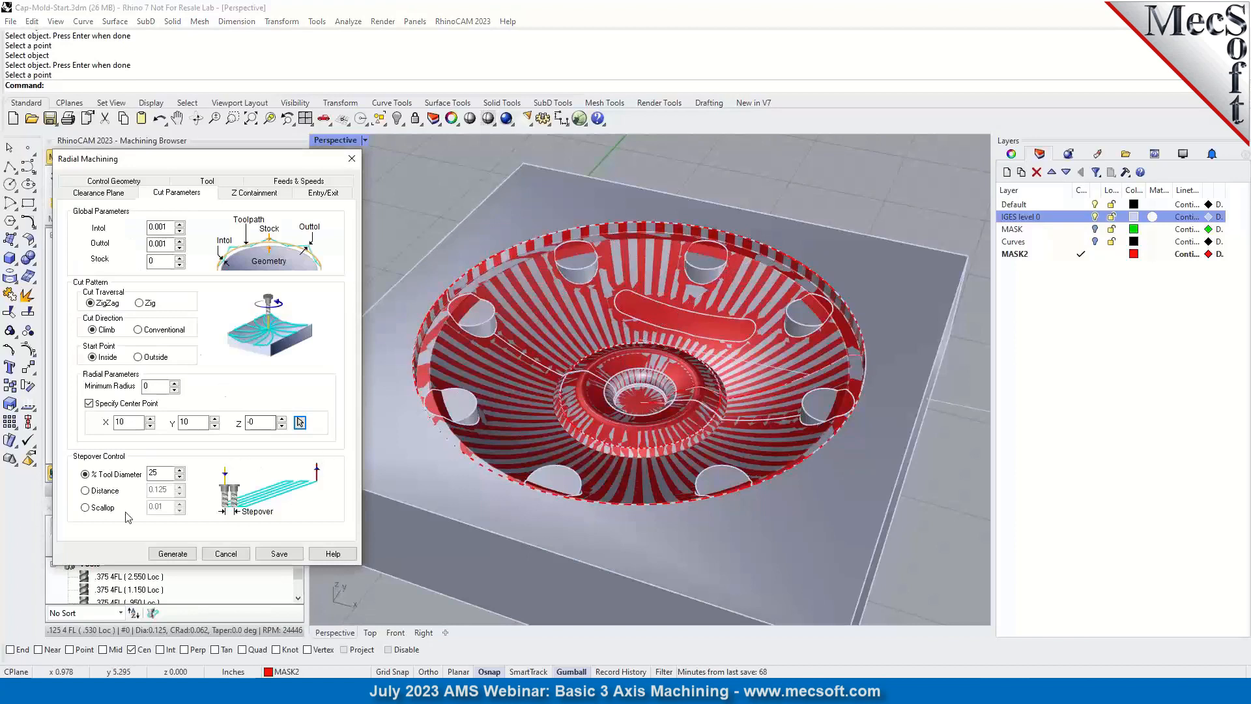
Set the radial stepover distance to 0.05 and review the Z containment settings.
left_click(133, 492)
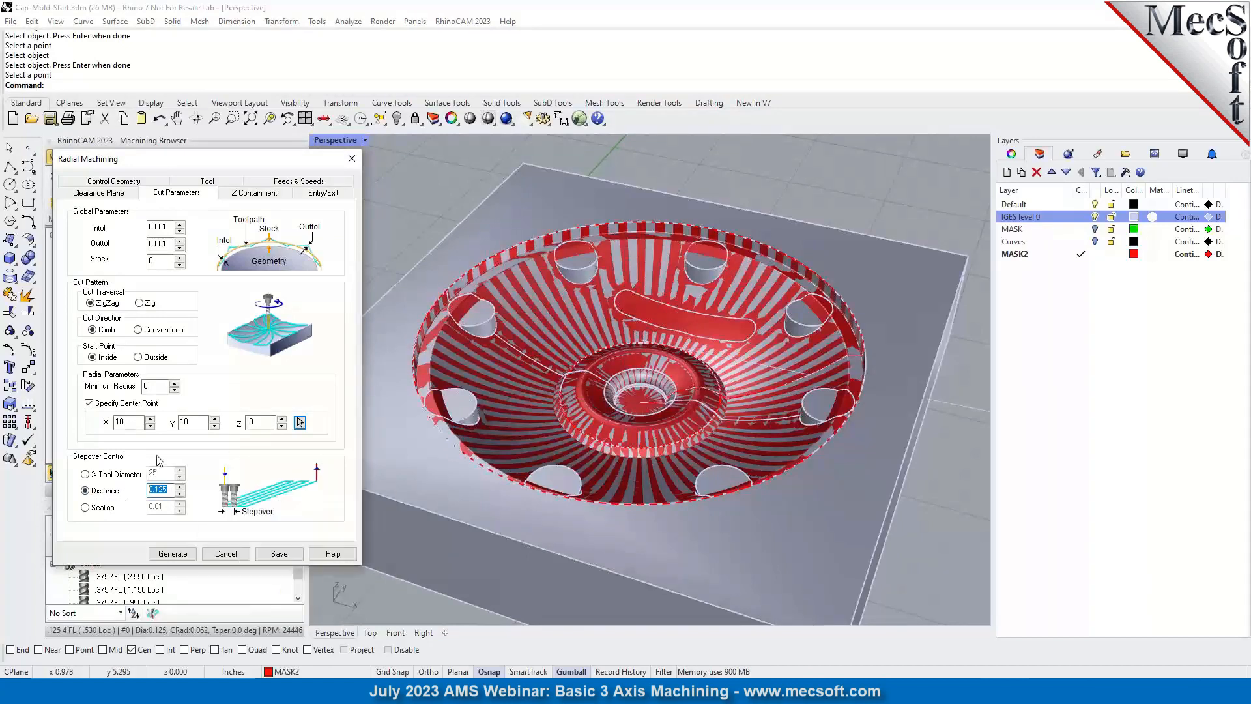
type("0.05")
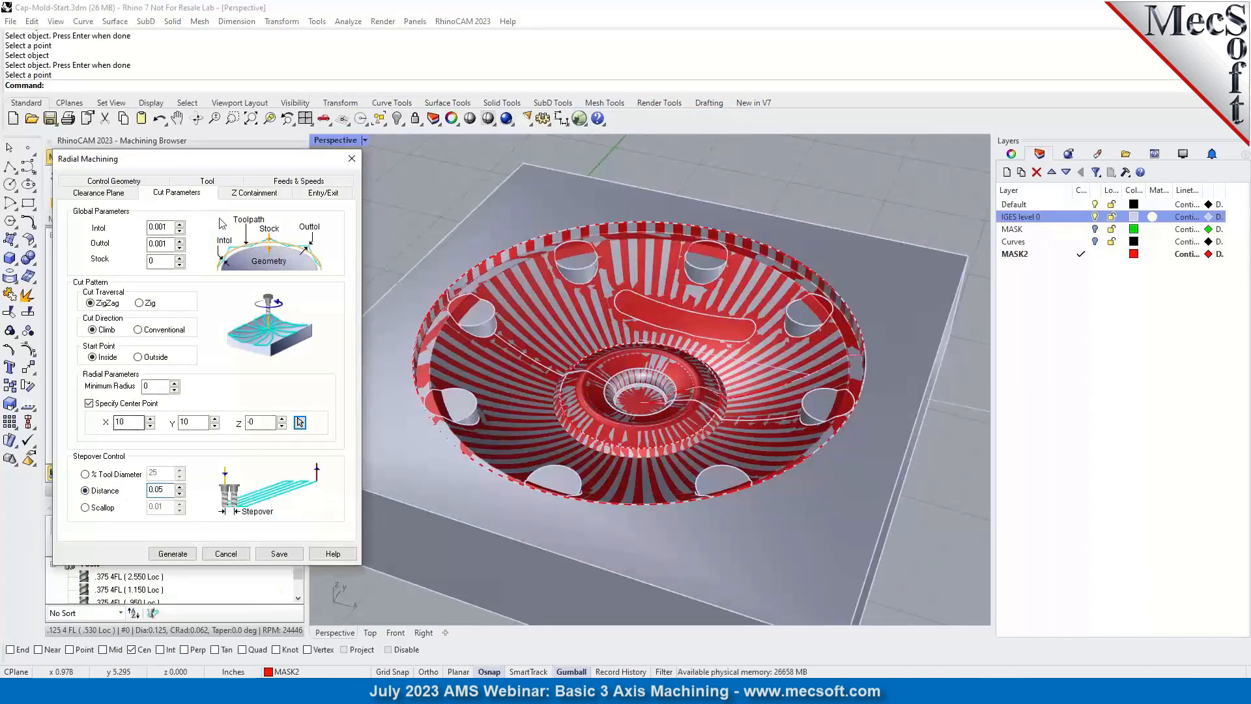
left_click(260, 194)
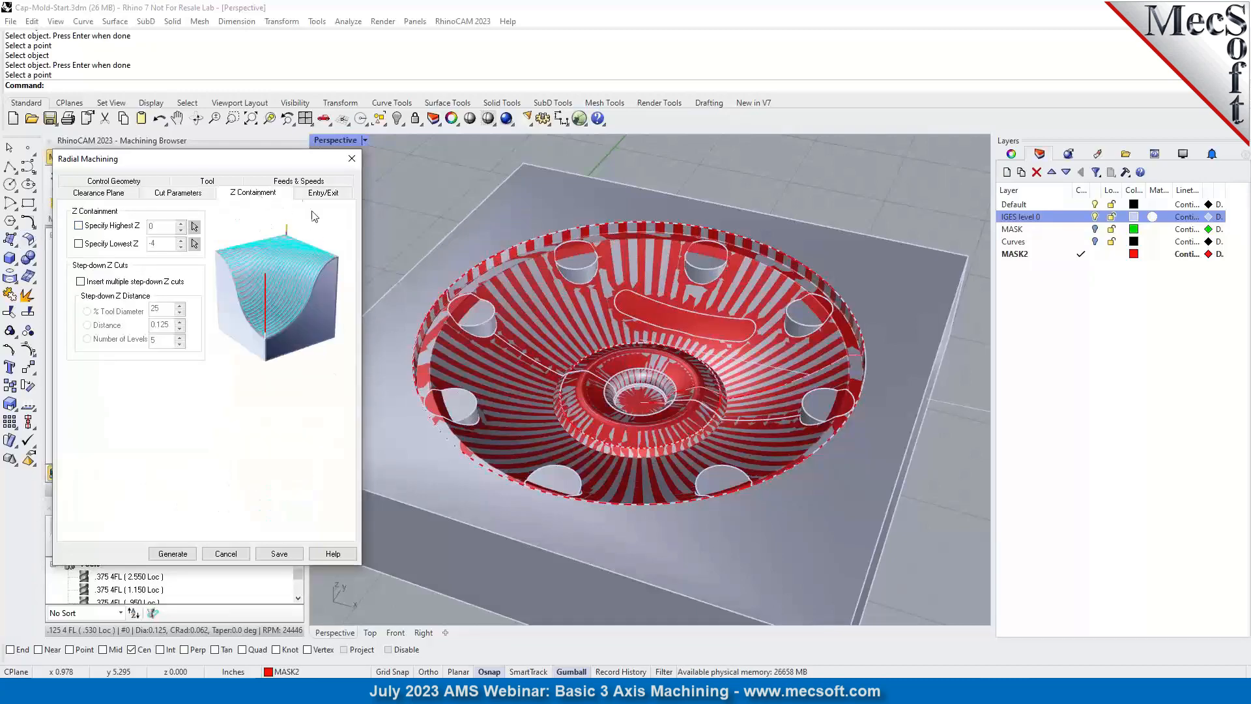
Generate the Radial Machining toolpath and display it to inspect the passes around the cavity center.
left_click(173, 553)
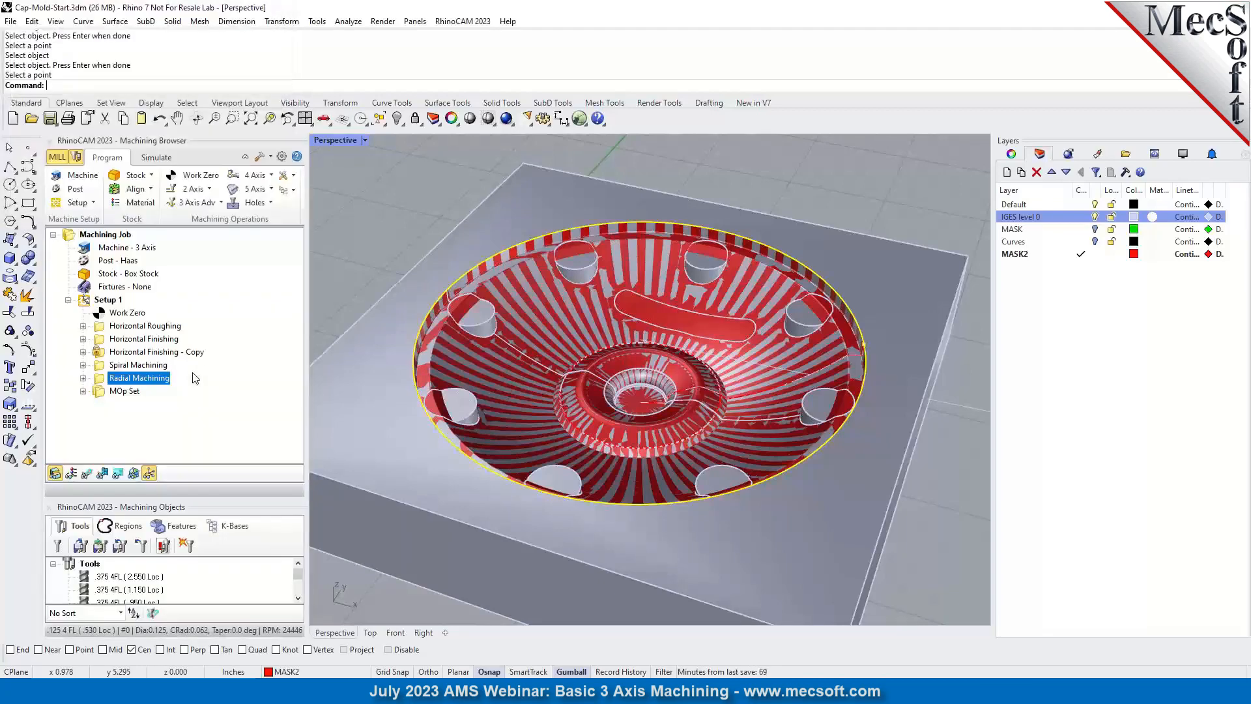
left_click(87, 474)
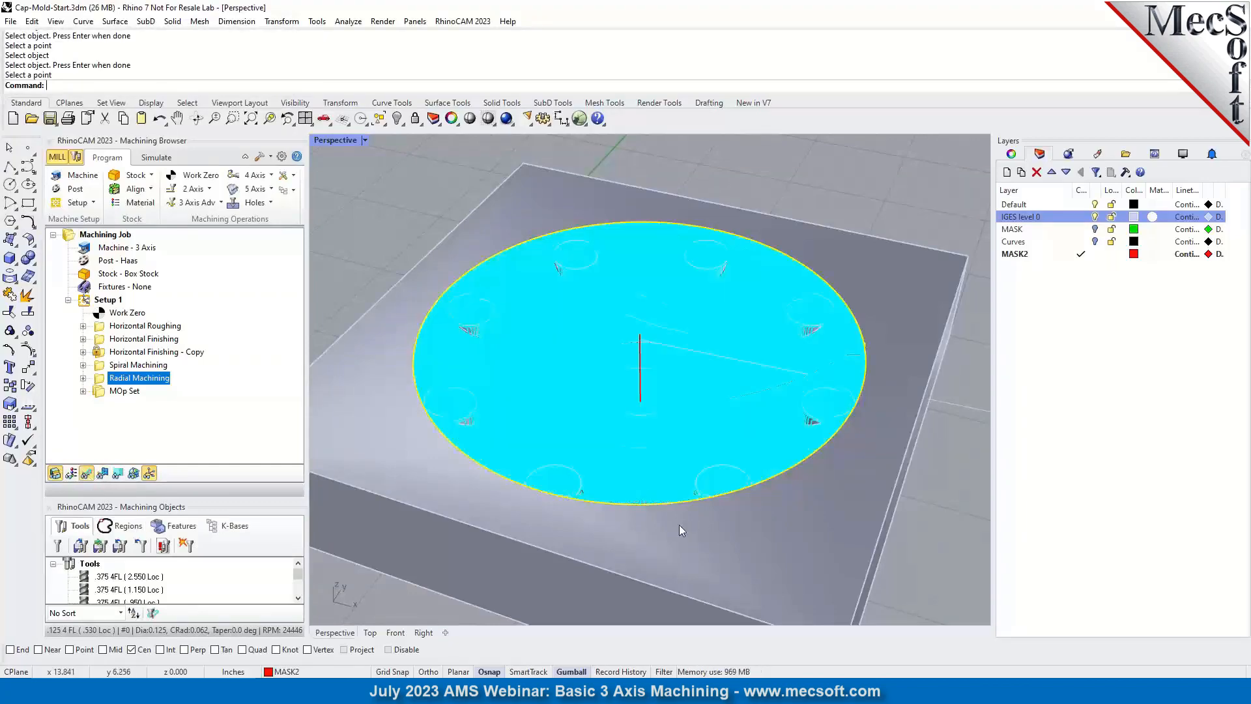
scroll(651, 411, "up", 6)
scroll(625, 436, "up", 5)
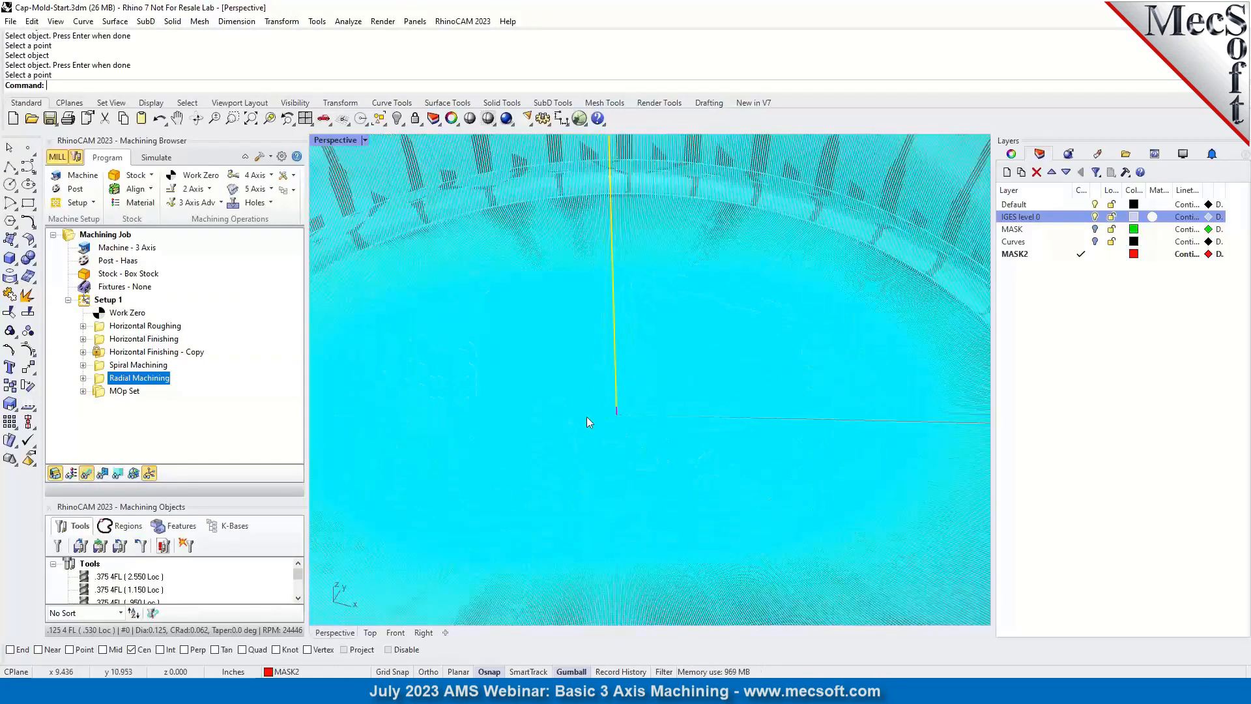
scroll(639, 365, "up", 2)
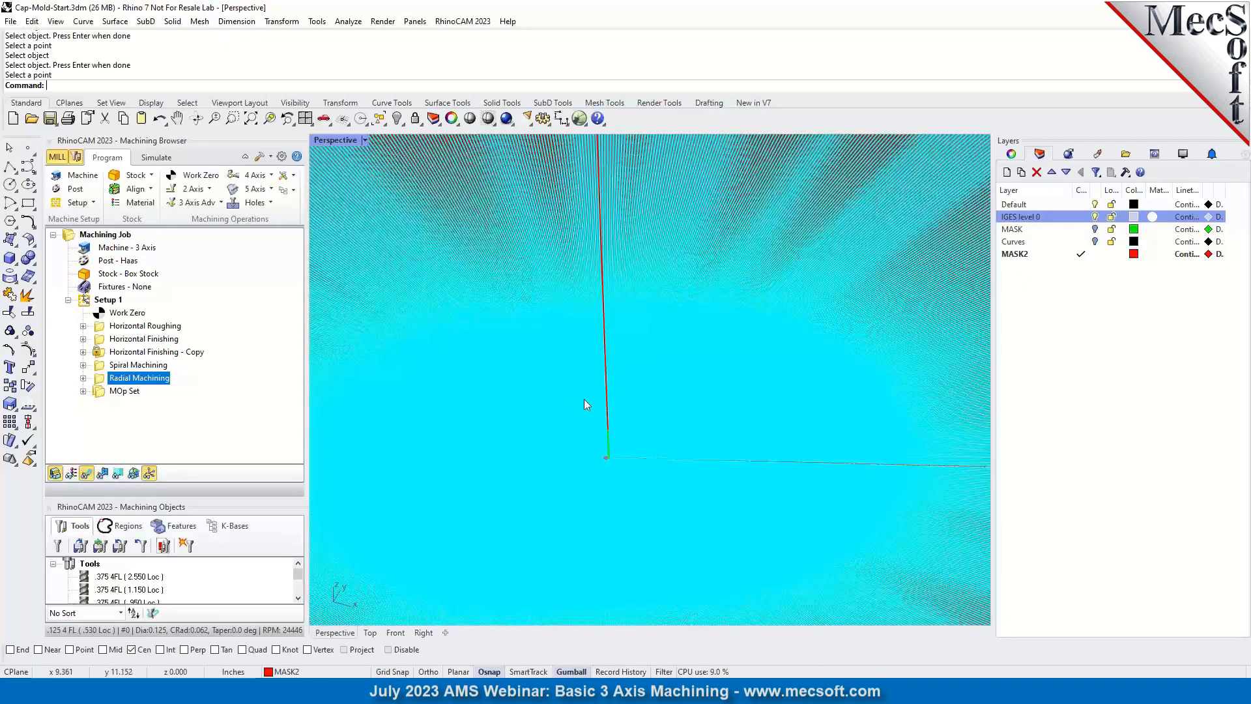
Hide the toolpath display, simulate the Radial Machining operation, and inspect the surface finish inside the cut cavity.
scroll(576, 372, "down", 1)
scroll(649, 472, "down", 3)
scroll(614, 472, "up", 3)
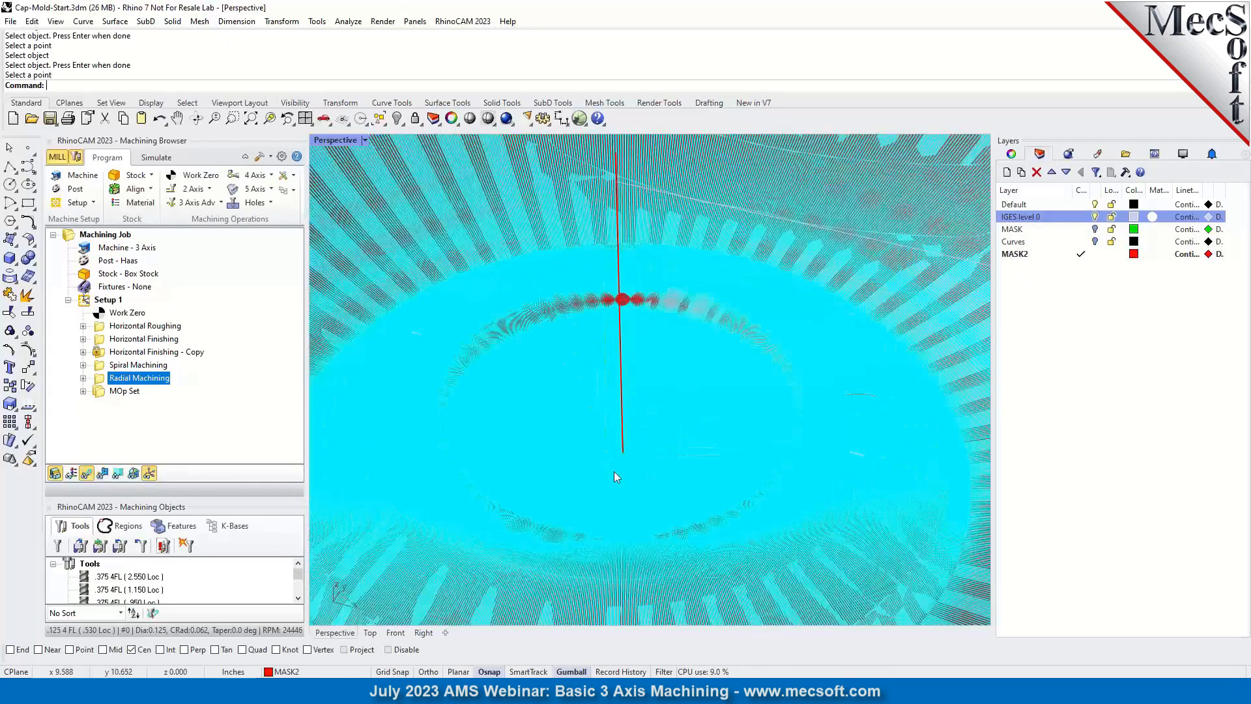
scroll(664, 408, "down", 5)
scroll(664, 408, "down", 3)
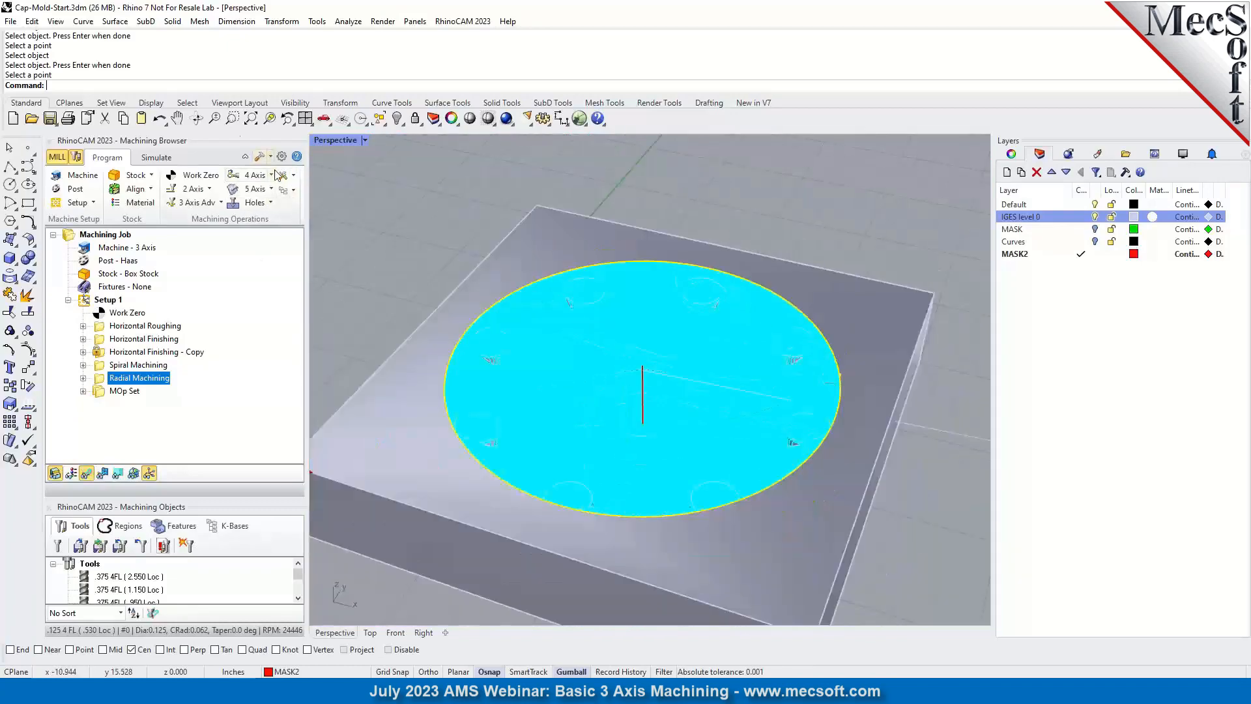
left_click(146, 158)
left_click(119, 458)
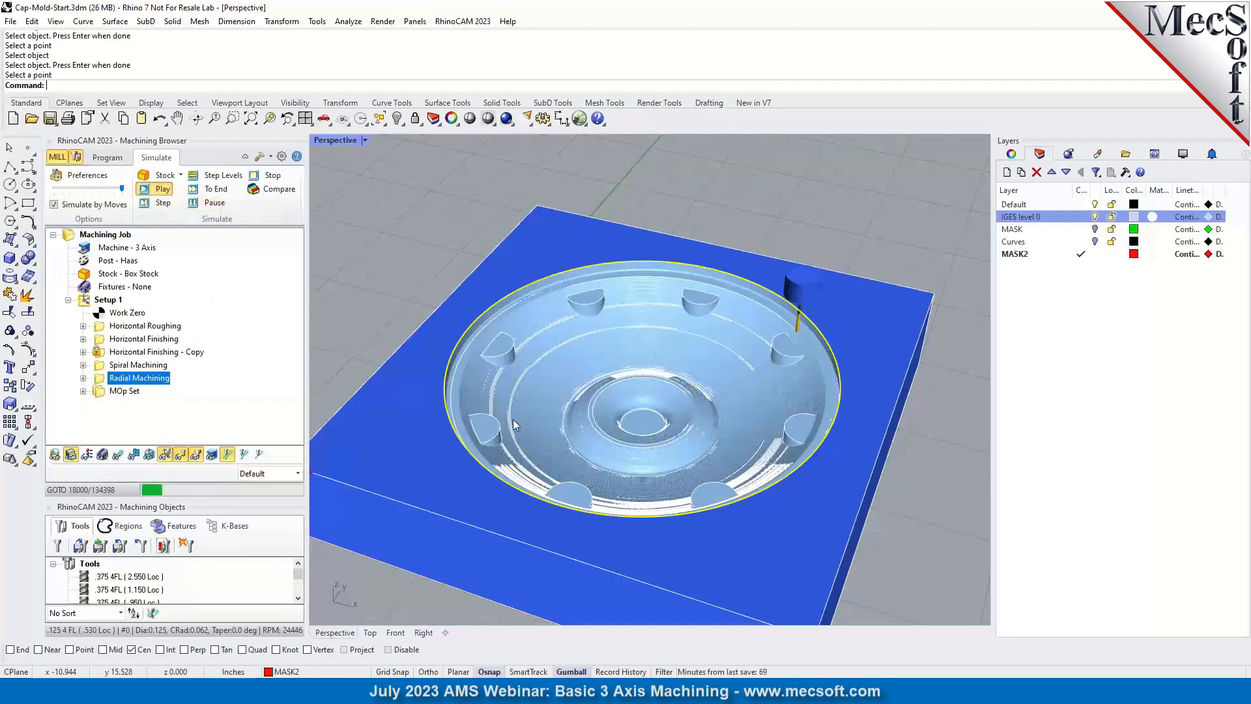
scroll(776, 389, "up", 10)
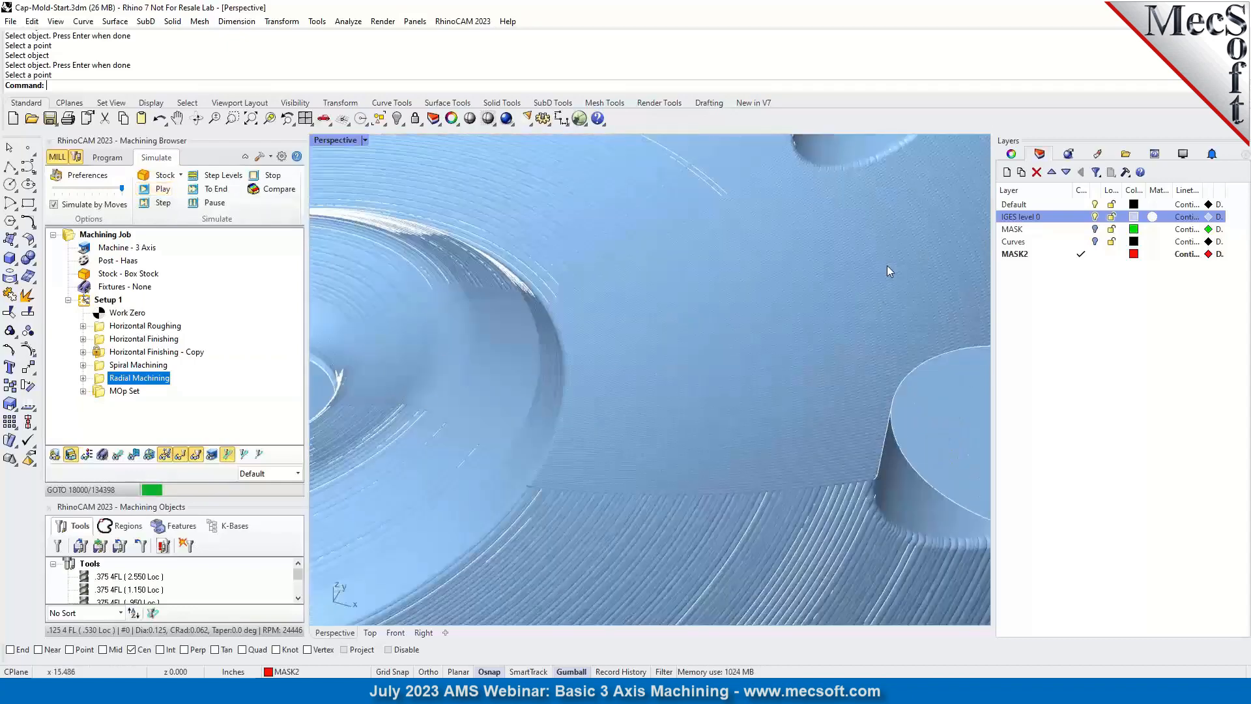
scroll(740, 373, "down", 10)
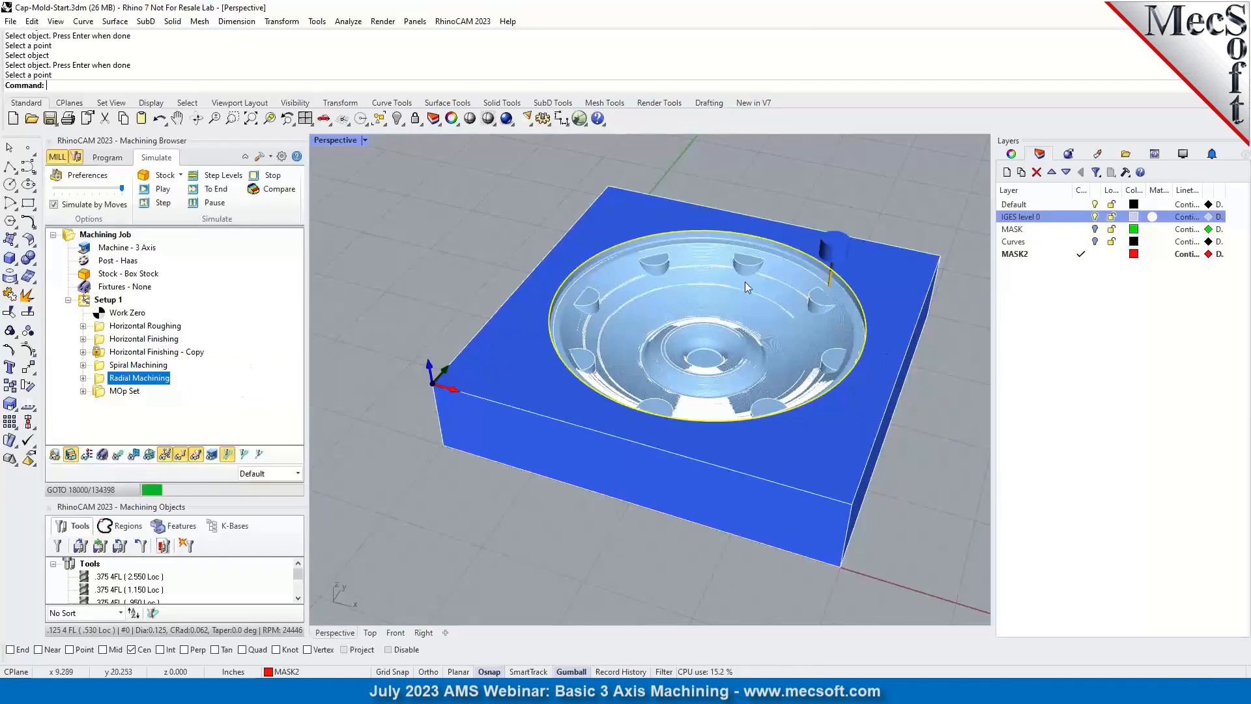
Make Default the current layer and turn off the MASK2 layer to examine the simulated stock against the cavity model.
left_click(111, 159)
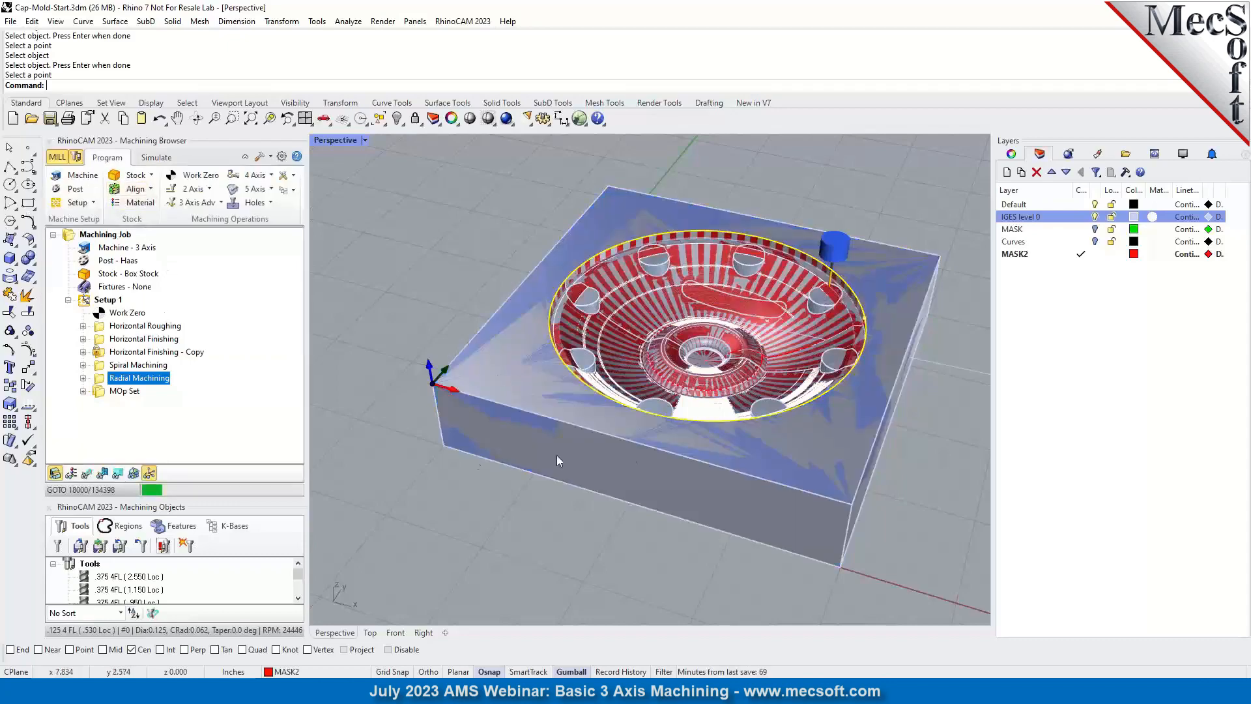
scroll(550, 415, "up", 5)
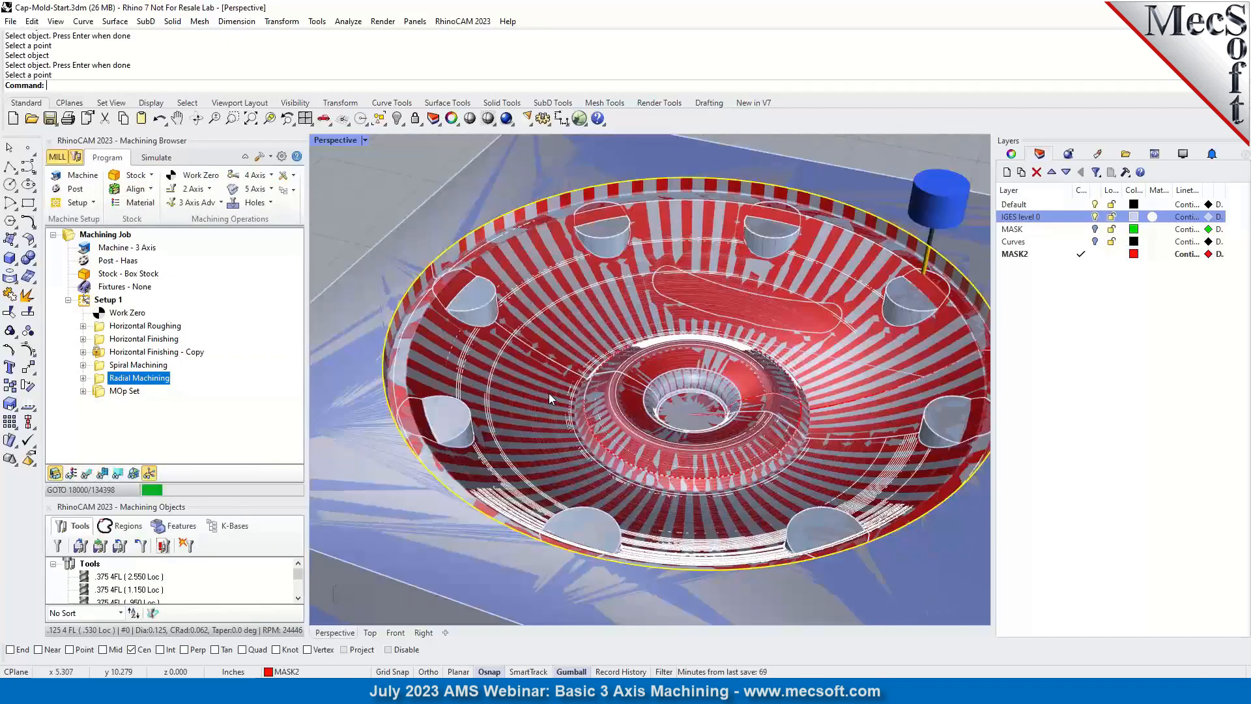
scroll(549, 393, "up", 2)
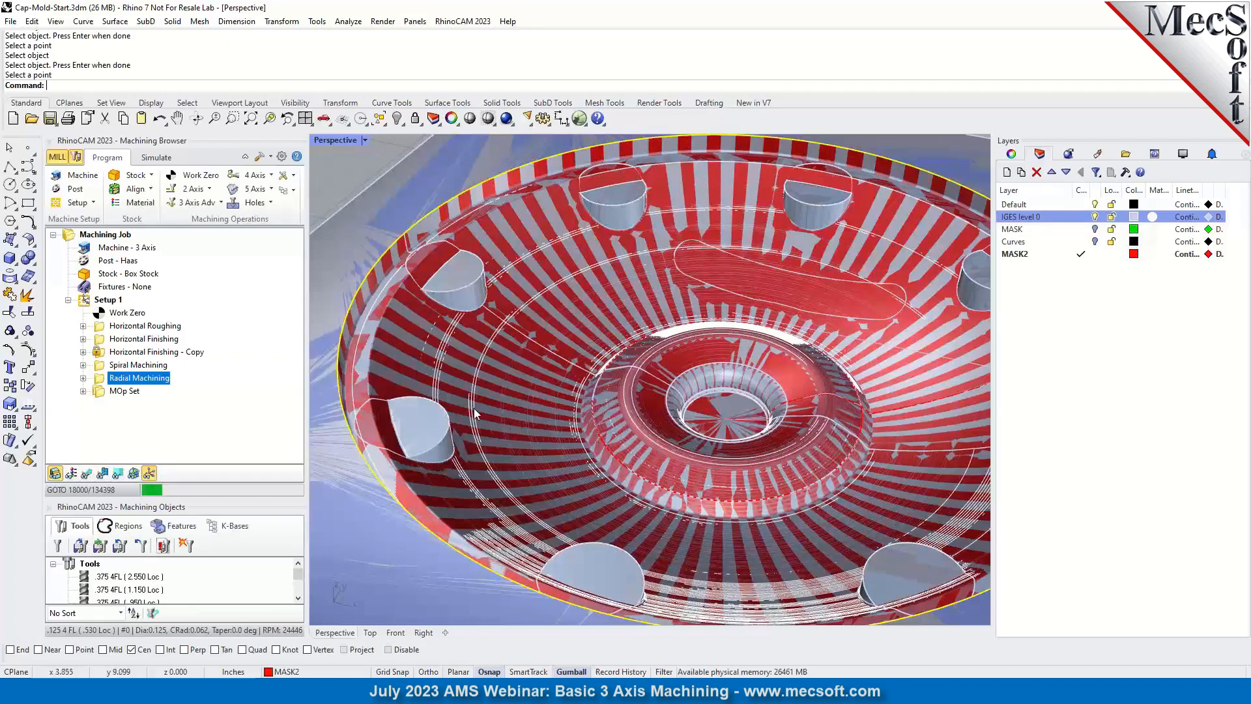
scroll(474, 413, "down", 3)
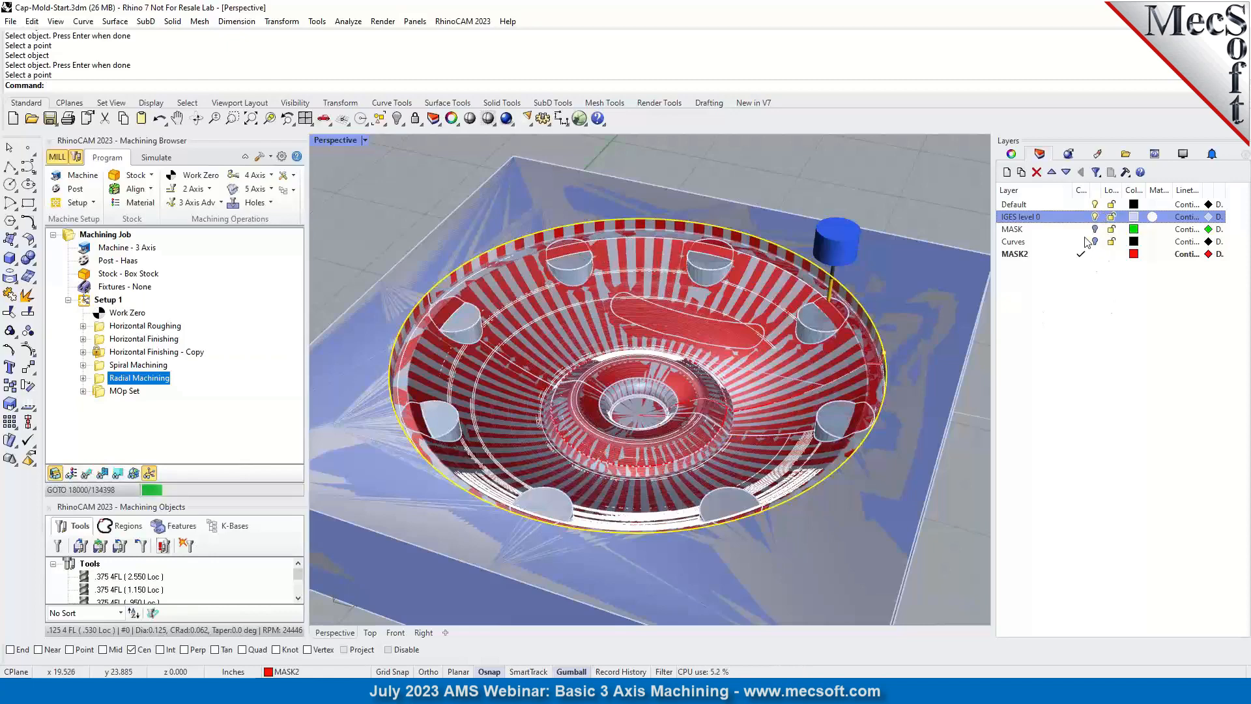
left_click(1084, 205)
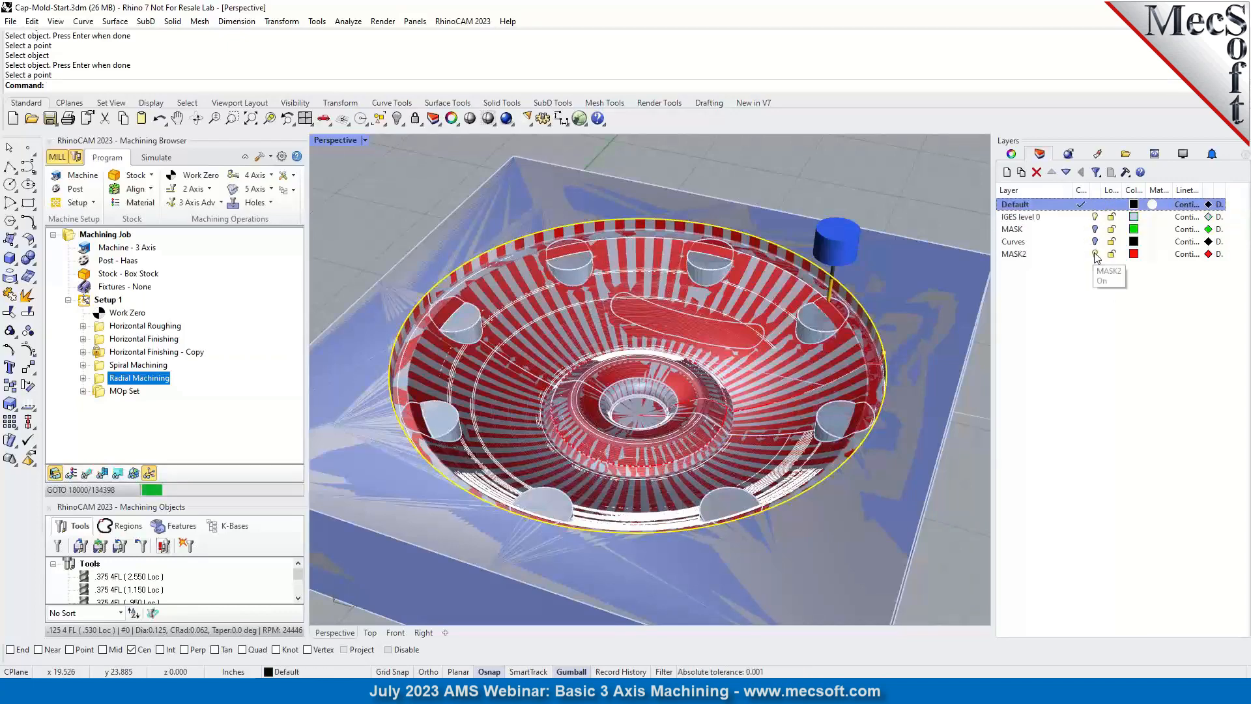
left_click(1095, 254)
scroll(729, 378, "up", 5)
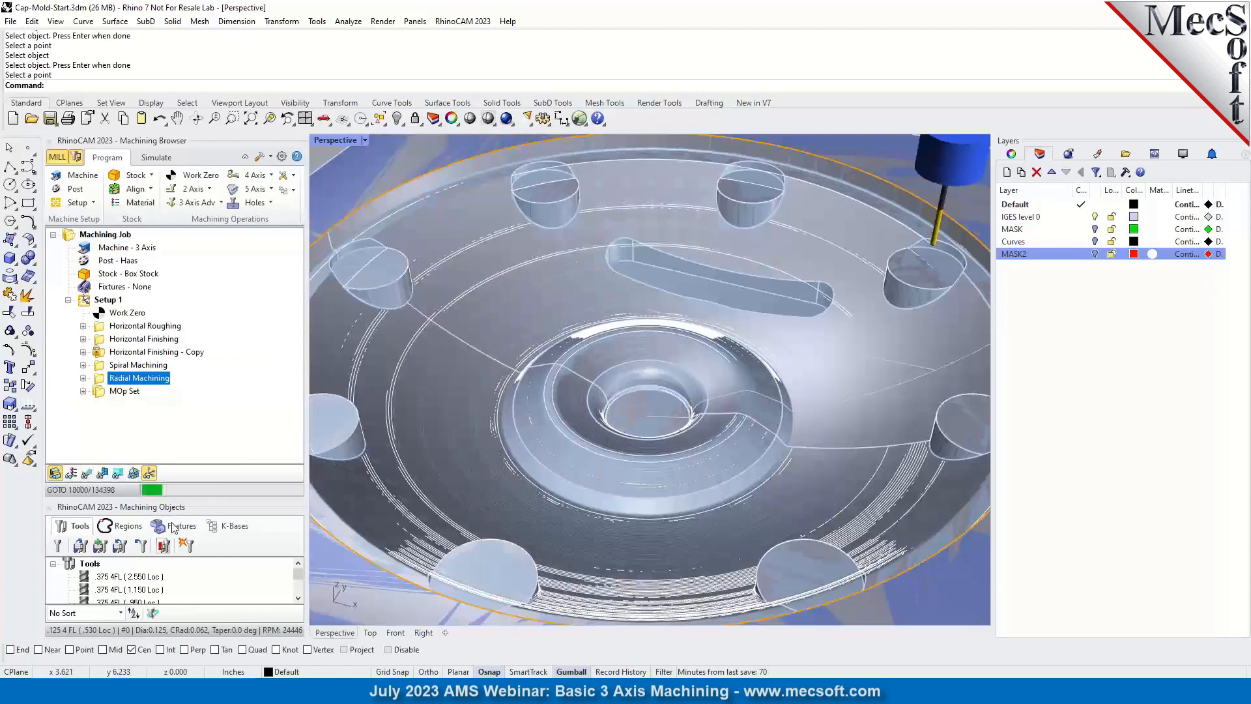
Stop the simulation and hide the stock model so only the cavity part is displayed.
left_click(149, 156)
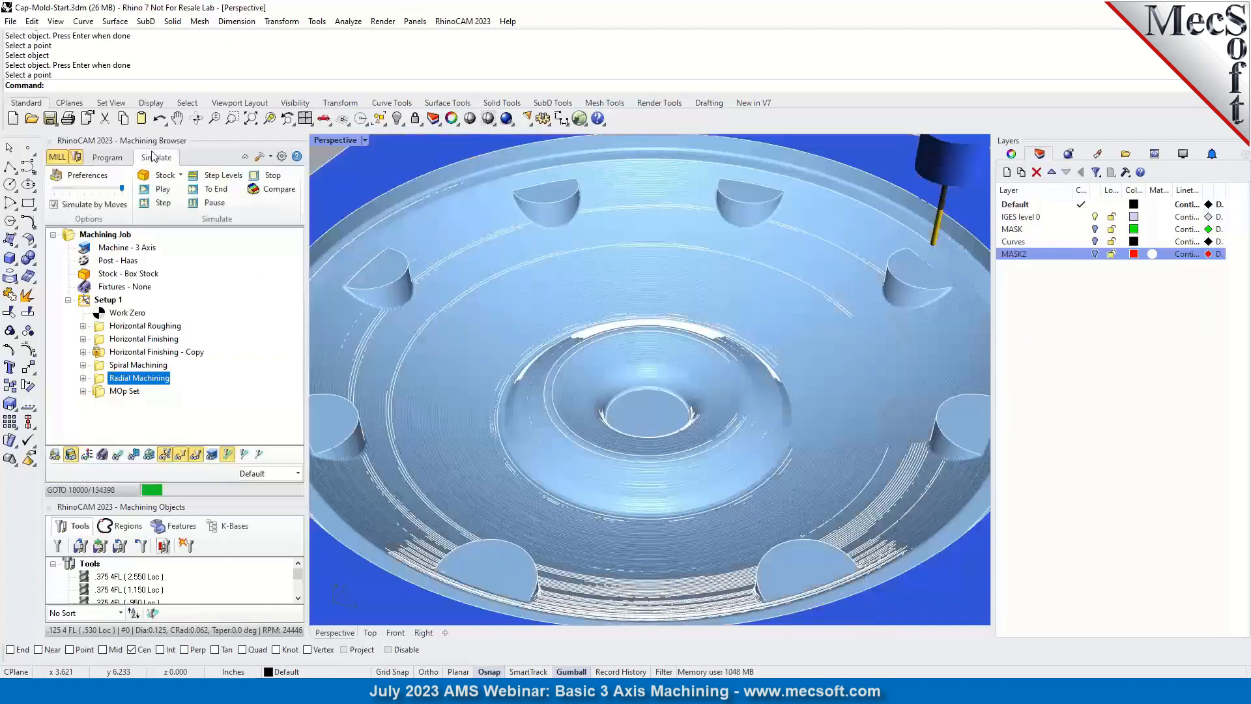
left_click(273, 176)
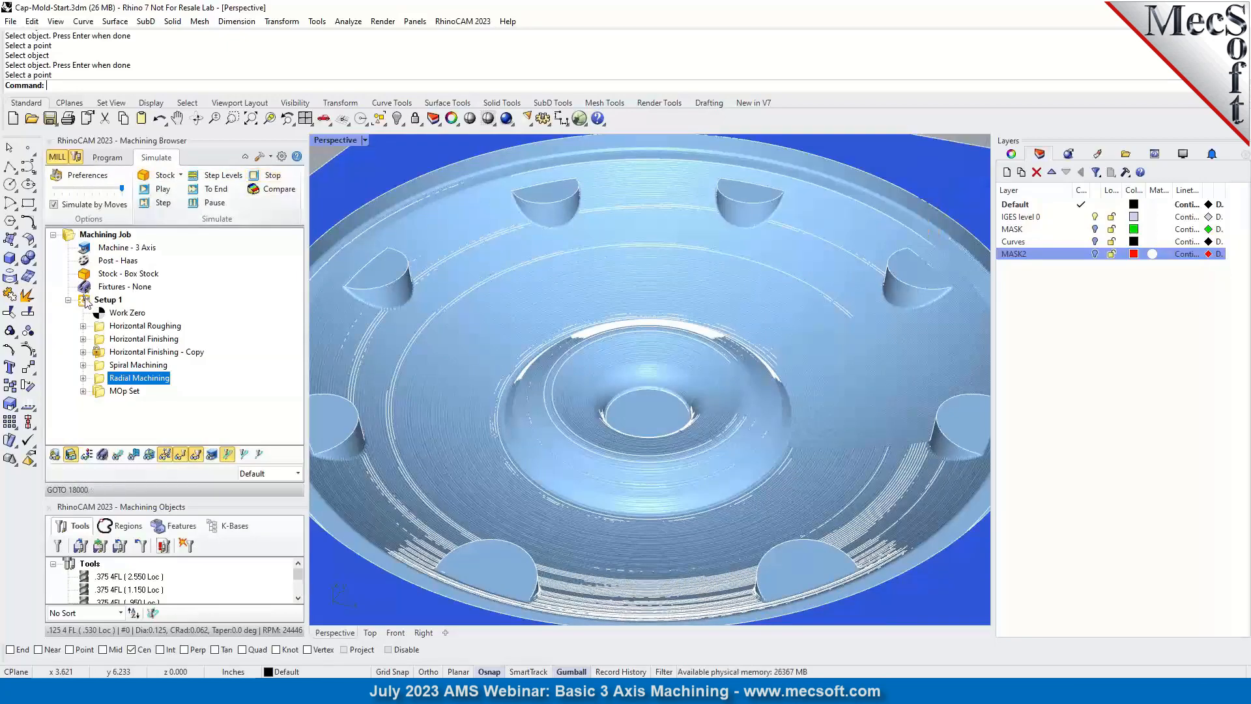
left_click(120, 161)
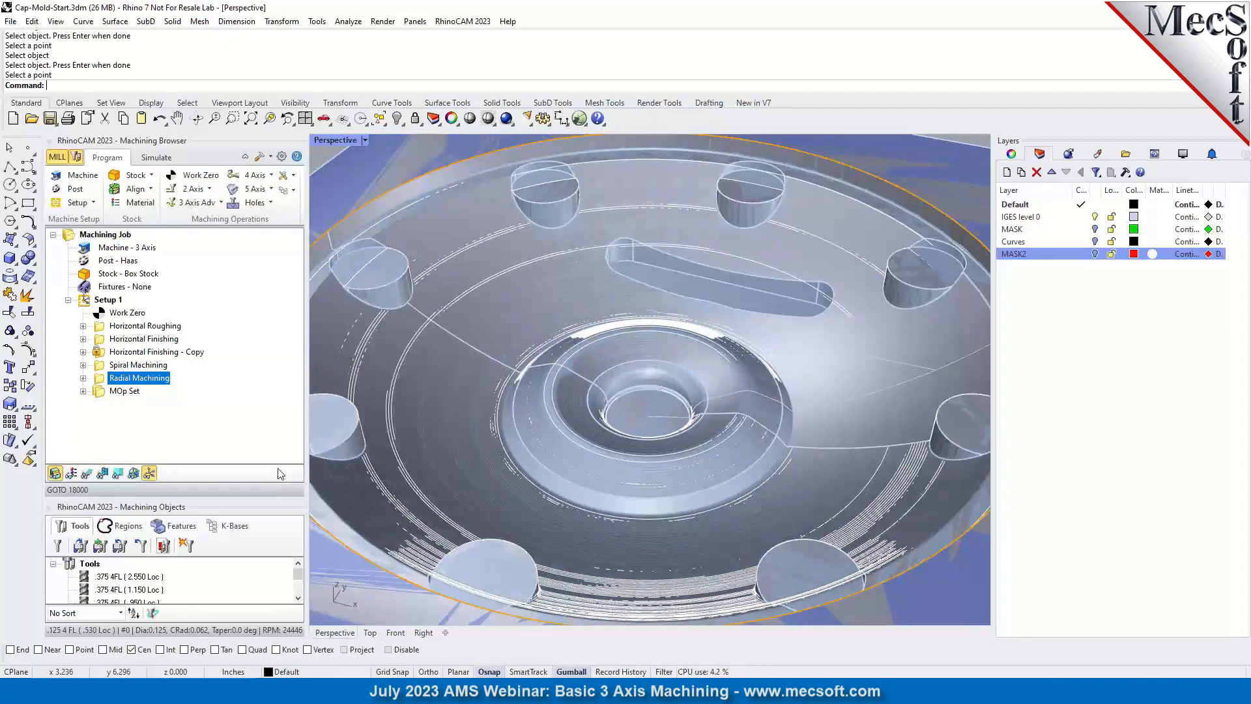
left_click(55, 473)
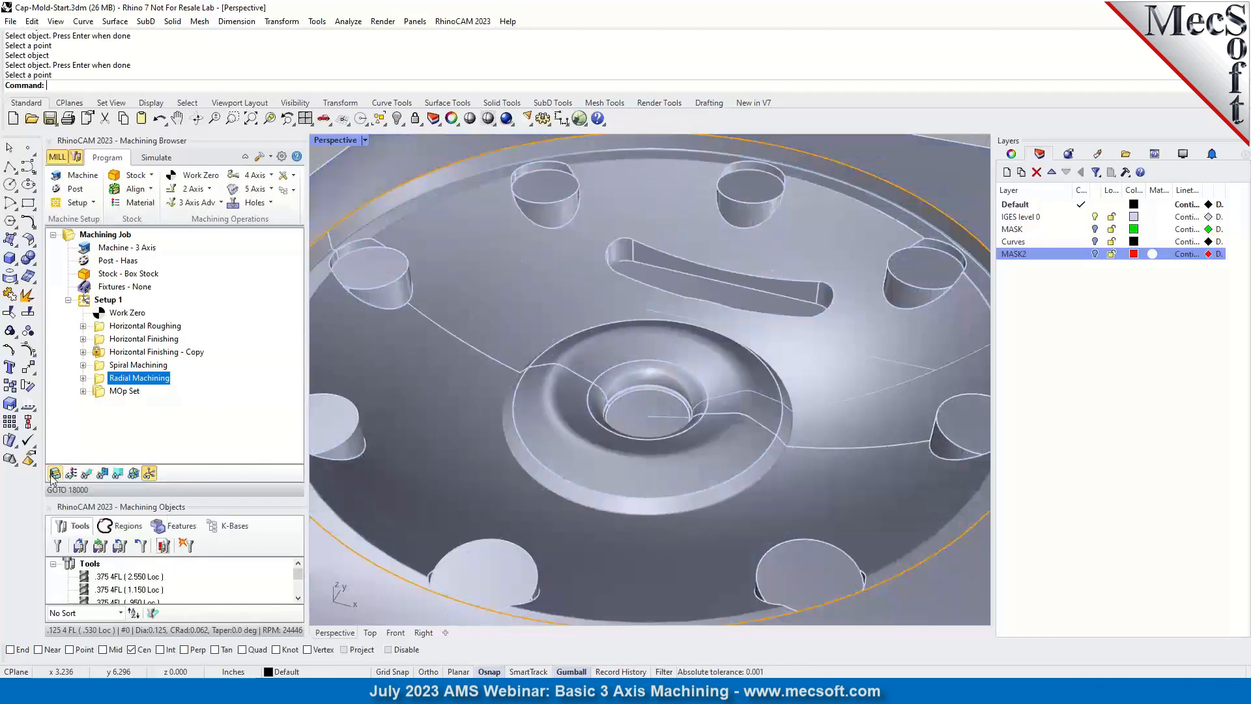
scroll(683, 368, "down", 2)
scroll(690, 334, "down", 2)
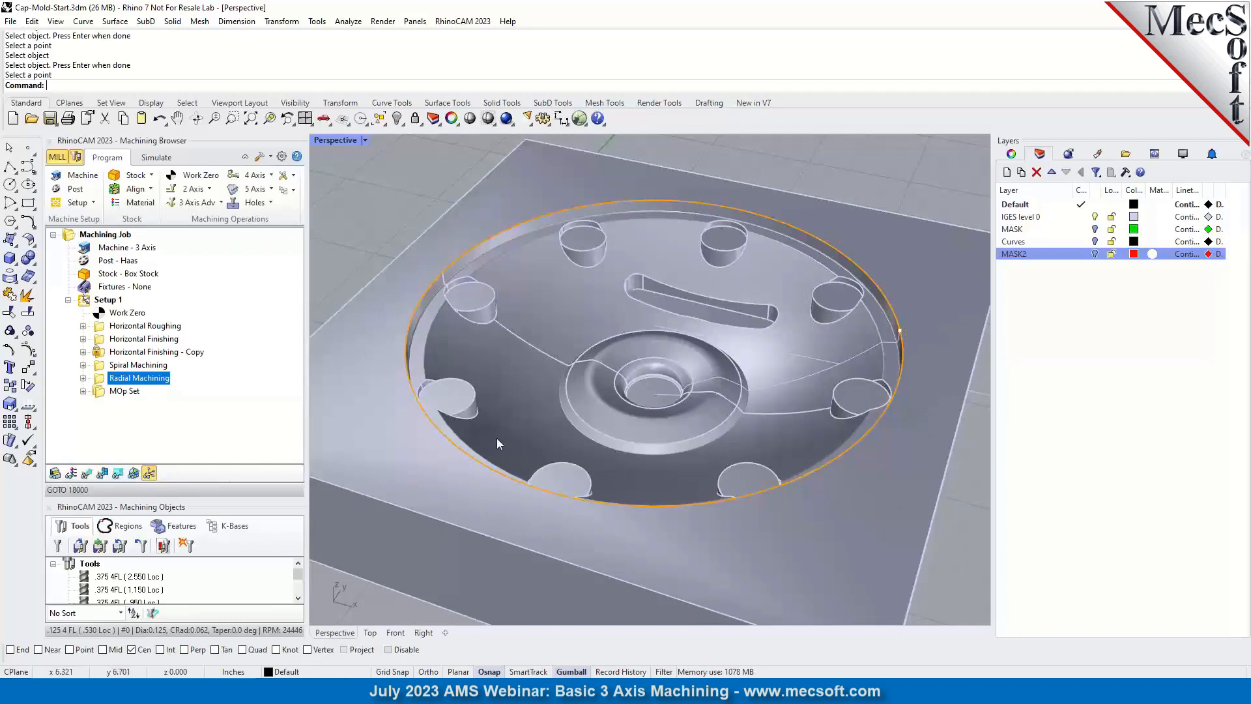
Create a 2 1/2 Axis Pocketing operation with the flat tops of the eight round bosses around the cavity as its machining regions.
scroll(428, 420, "up", 5)
scroll(479, 359, "down", 3)
scroll(542, 388, "up", 4)
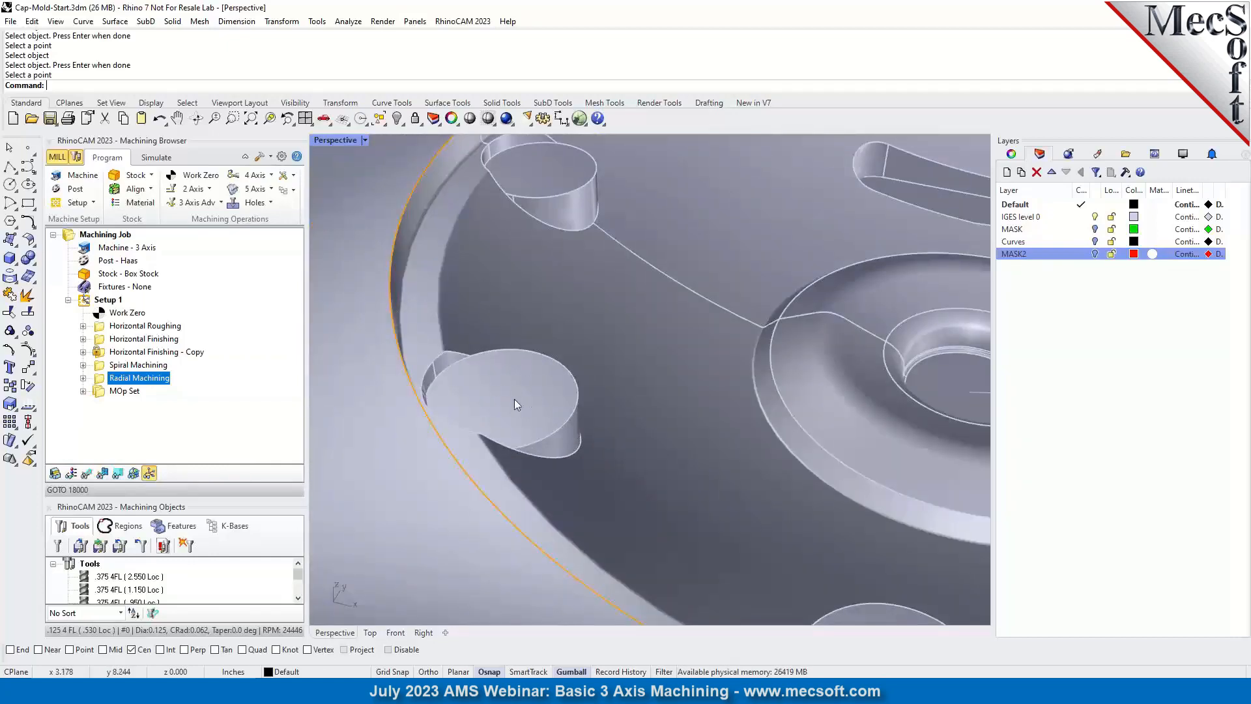
scroll(518, 387, "down", 5)
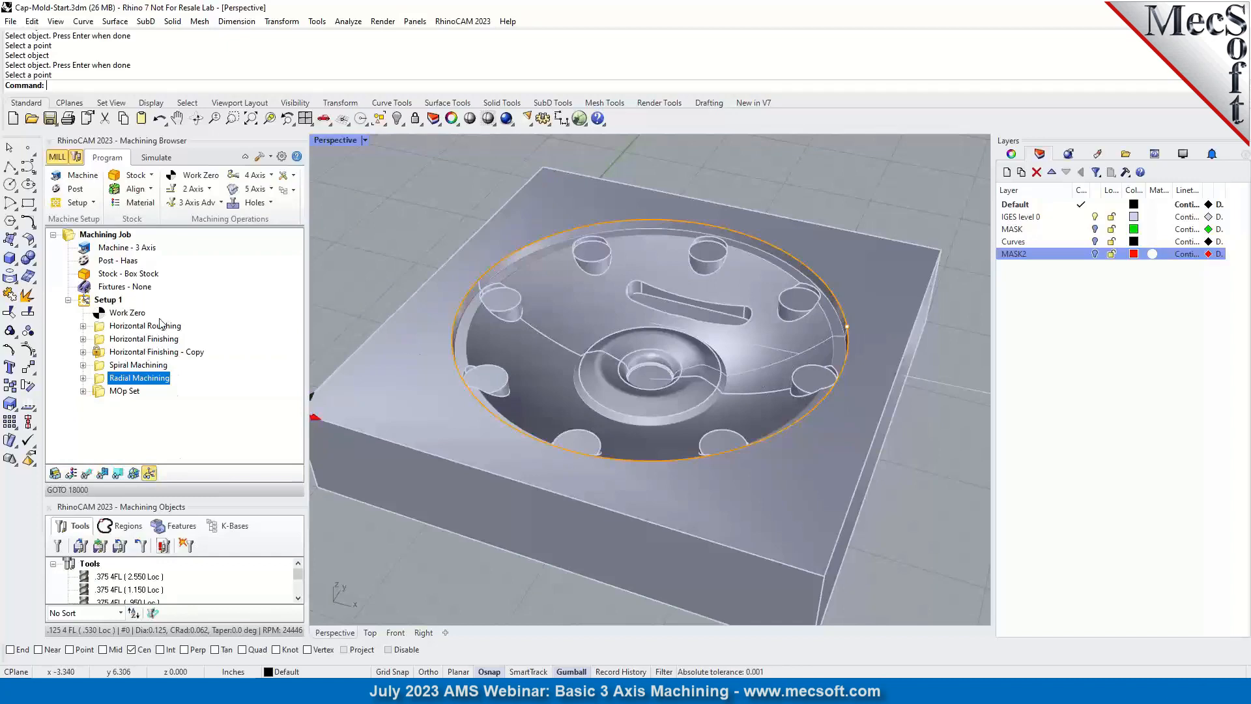
left_click(196, 189)
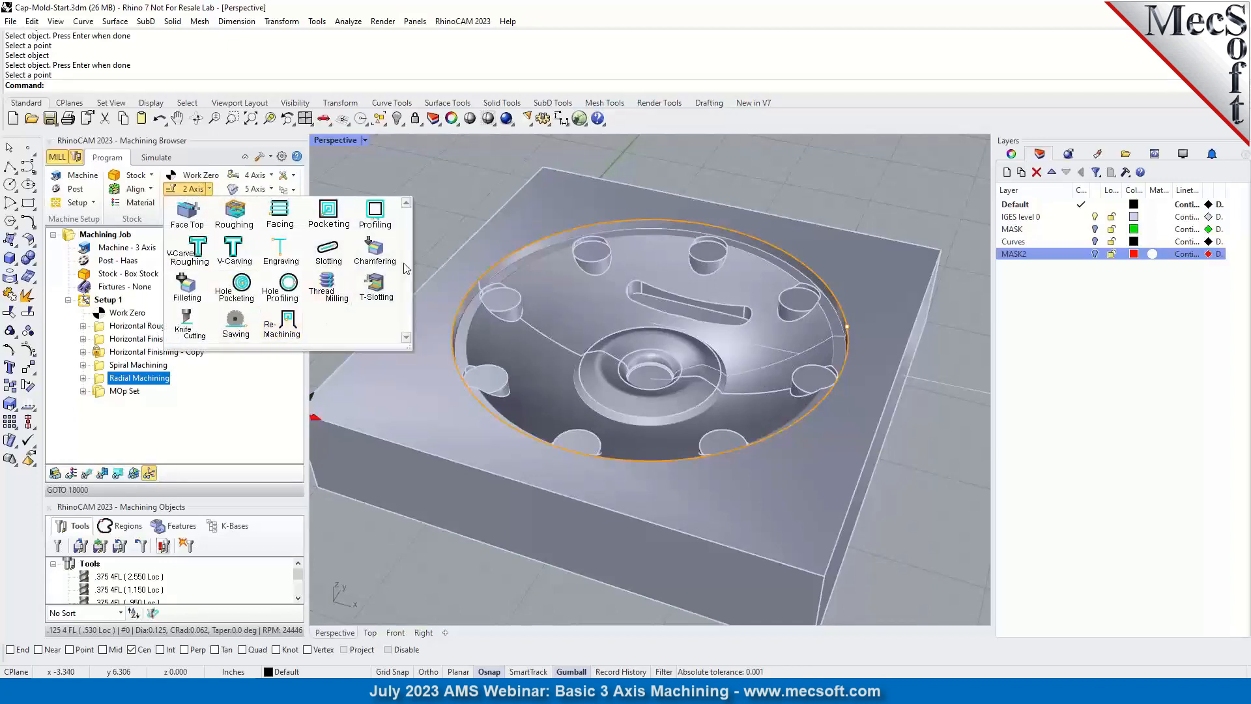
left_click(330, 211)
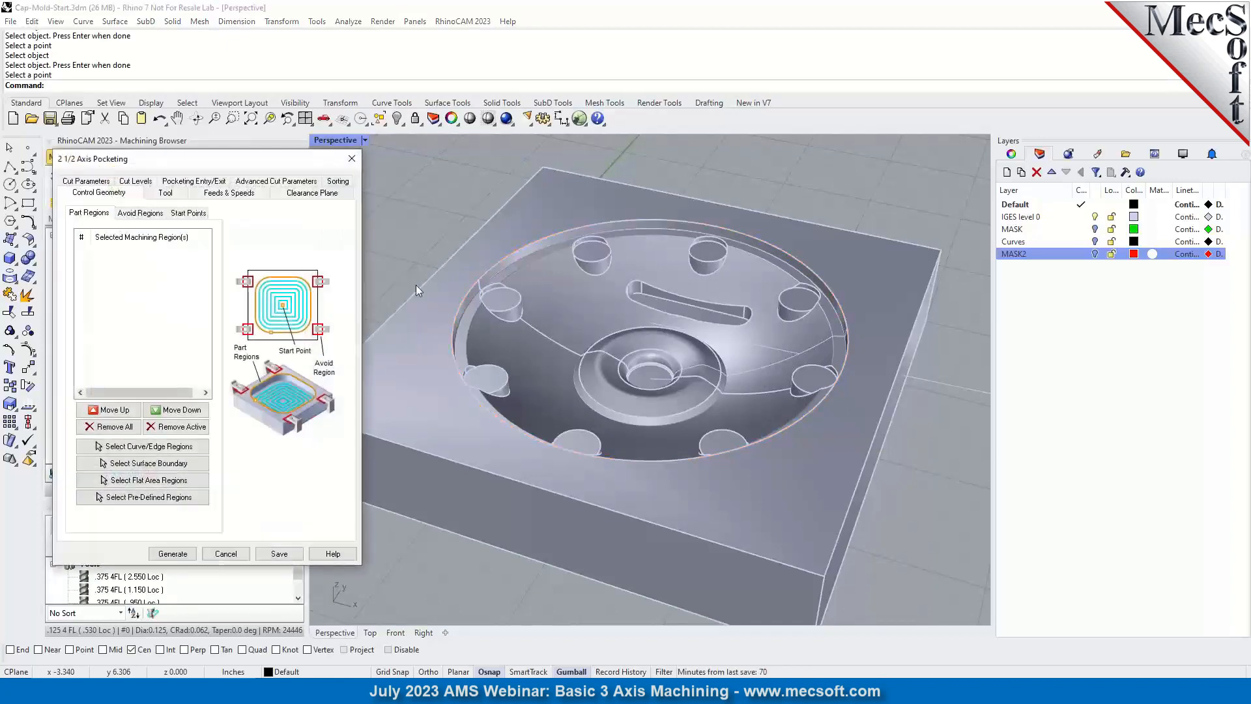
left_click(143, 484)
left_click(489, 380)
left_click(510, 298)
left_click(591, 251)
left_click(709, 252)
left_click(807, 303)
left_click(812, 381)
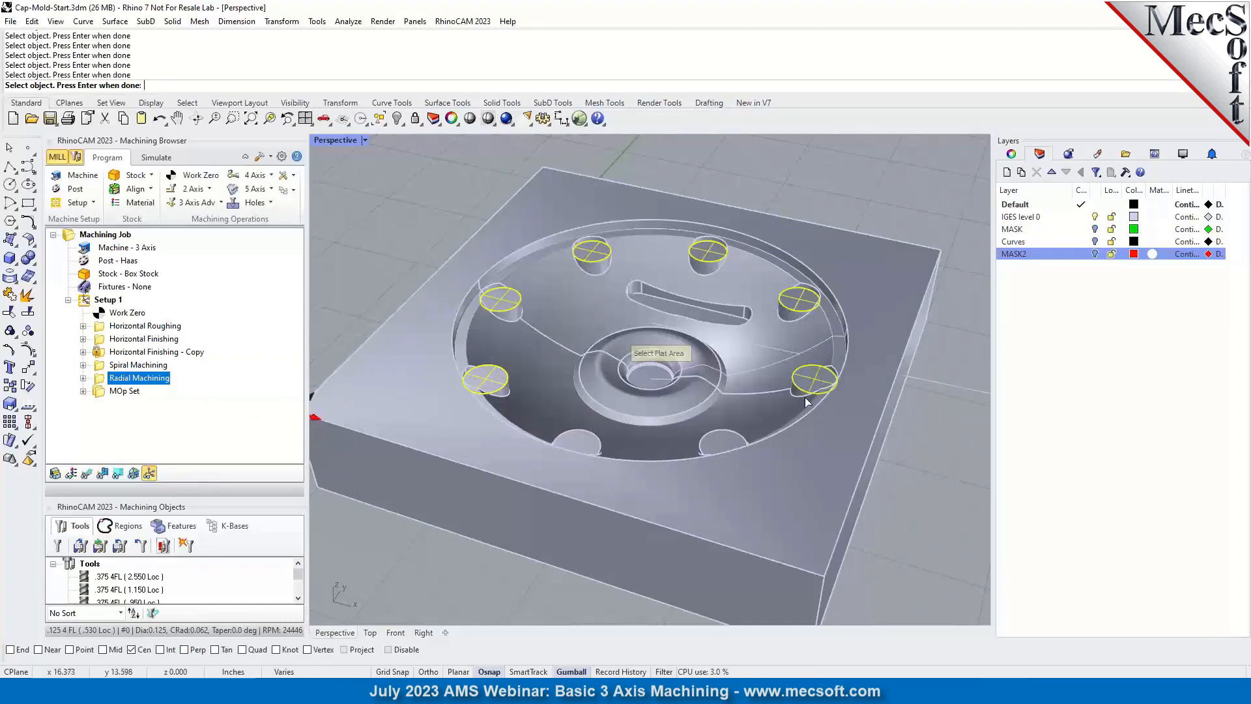
left_click(723, 449)
left_click(568, 451)
key("Return")
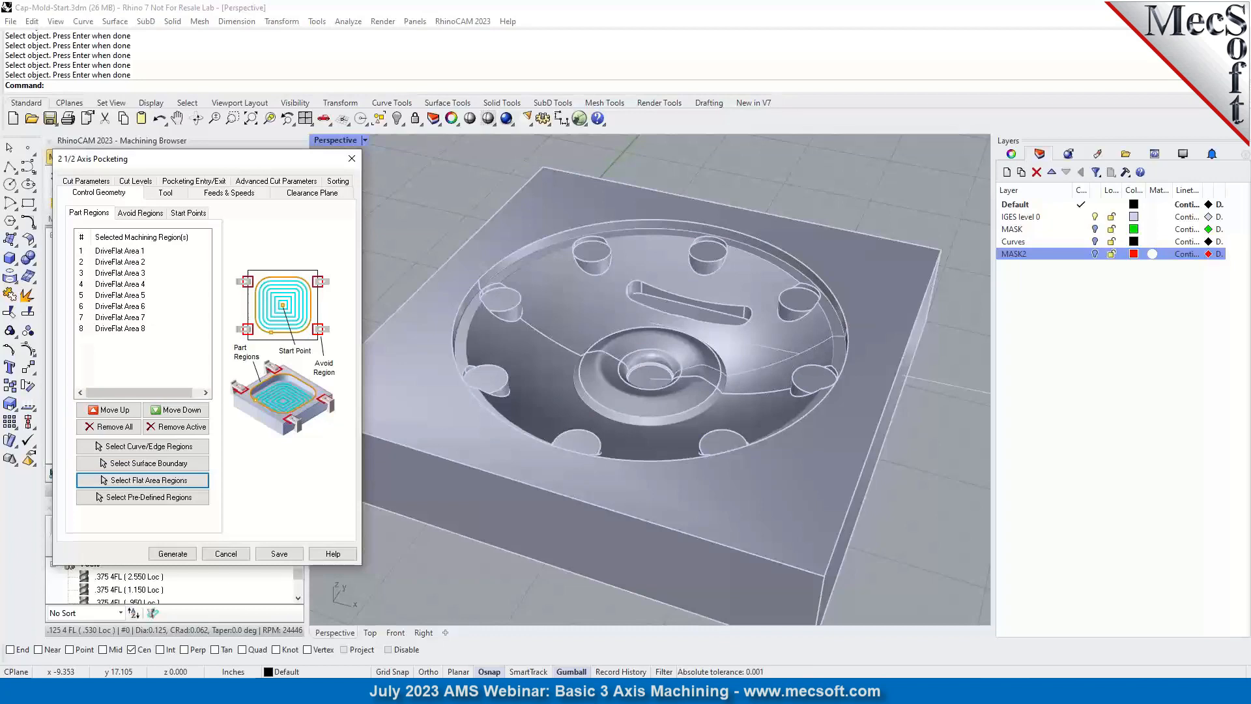
Assign the .375 4FL (2.550 Loc) tool to the pocketing operation and review its cut parameters against the boss geometry.
left_click(167, 193)
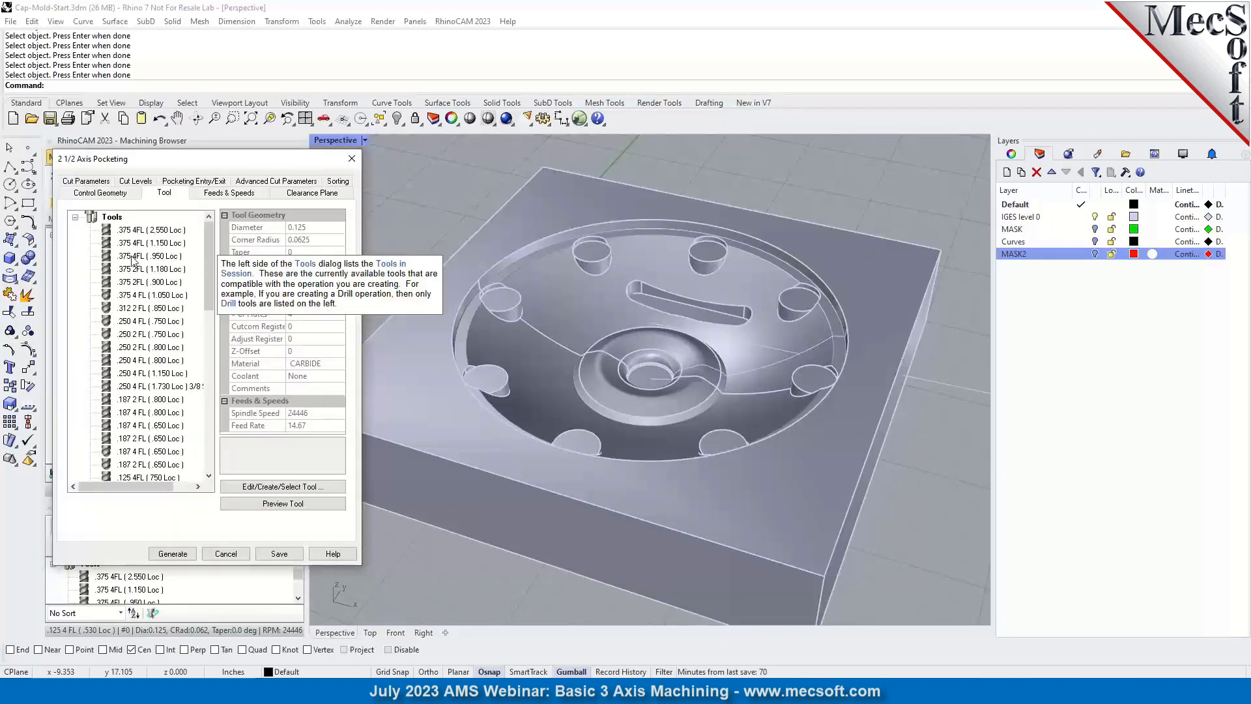
left_click(127, 231)
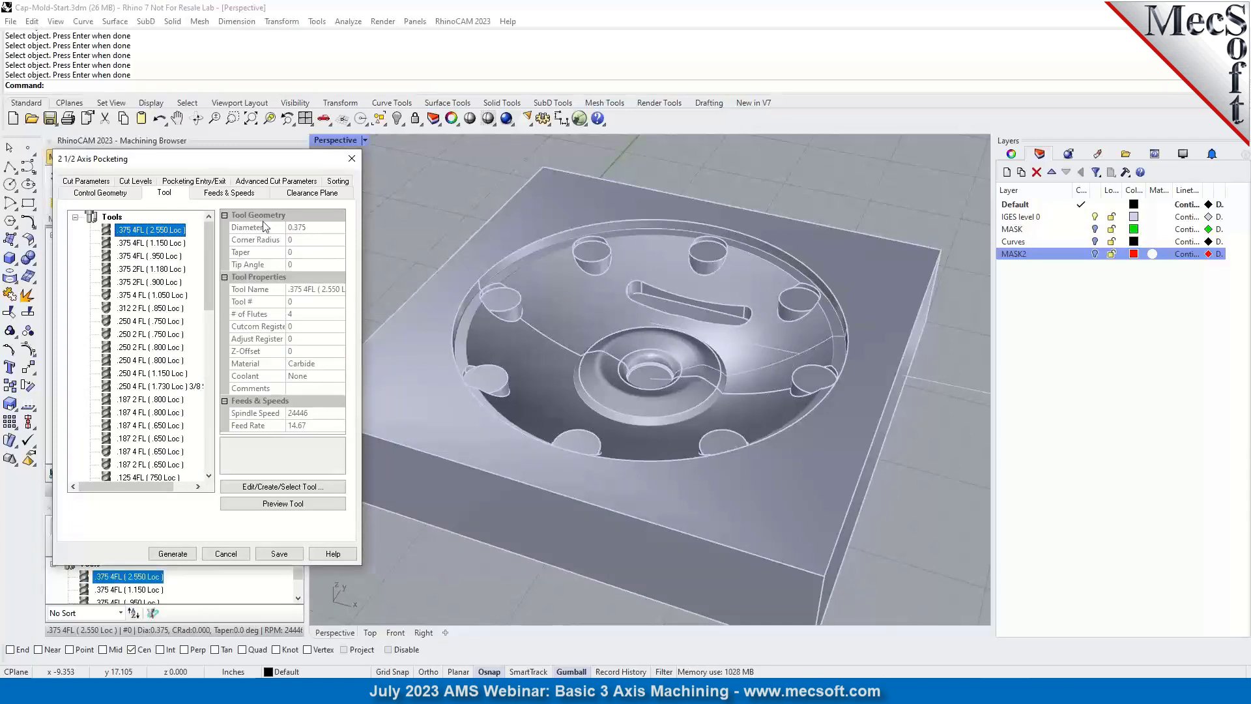
left_click(85, 181)
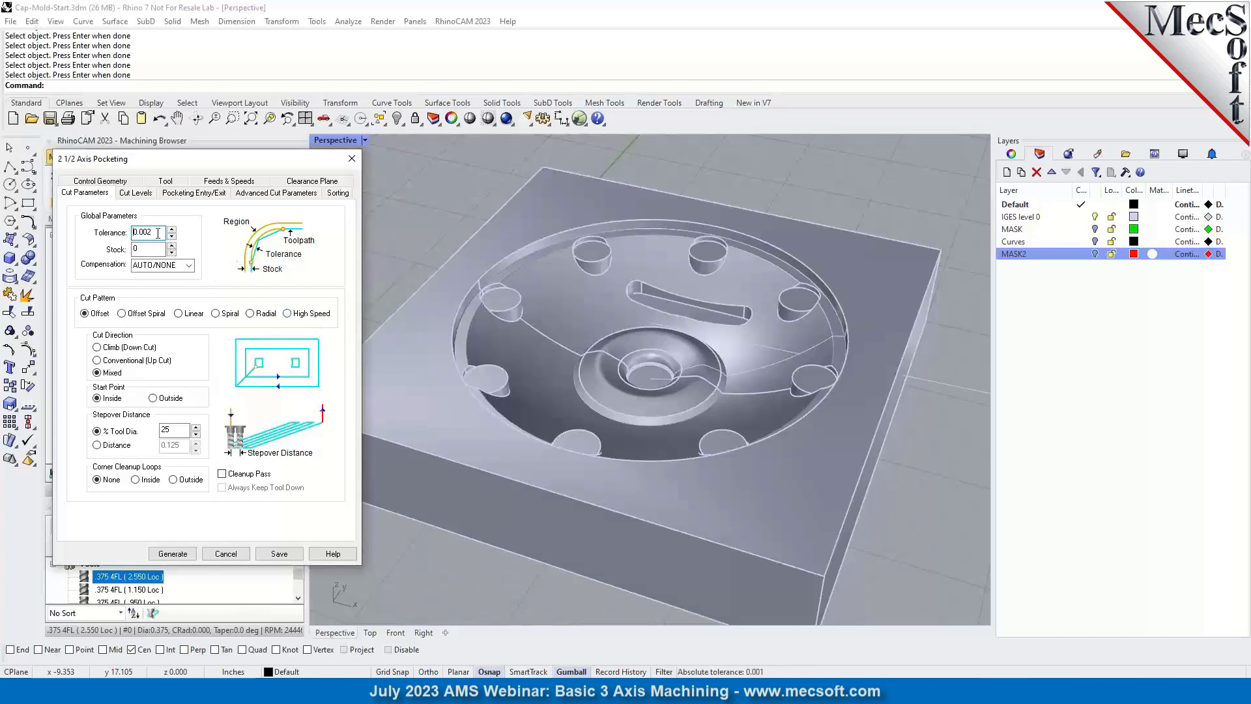
mouse_move(157, 232)
scroll(540, 393, "up", 5)
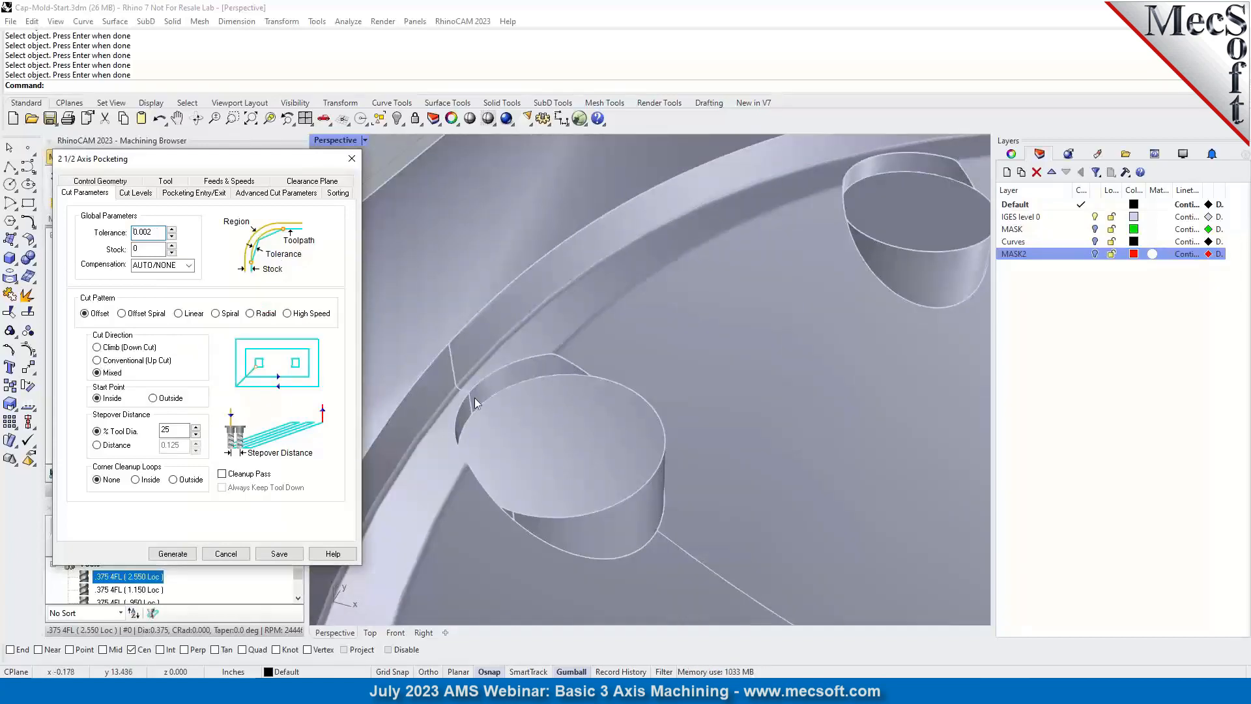
scroll(558, 326, "down", 3)
scroll(557, 323, "down", 5)
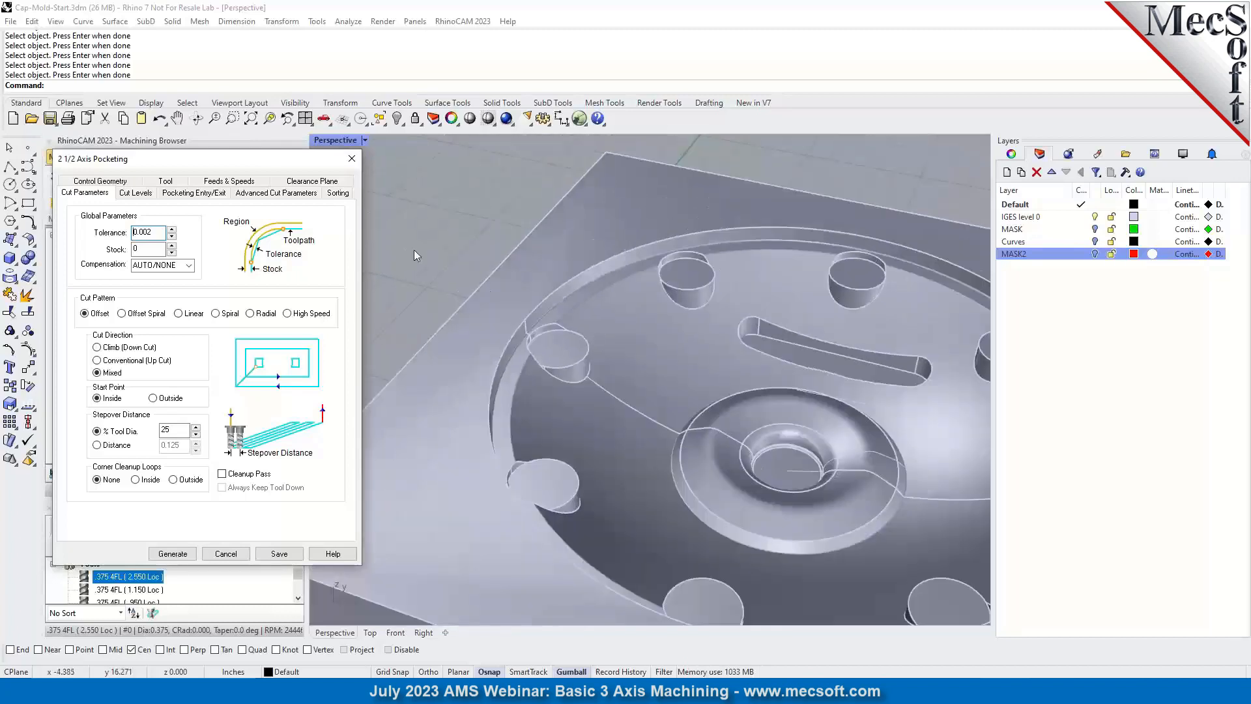
Try to generate the pocketing toolpath with an edited tolerance.
double_click(165, 232)
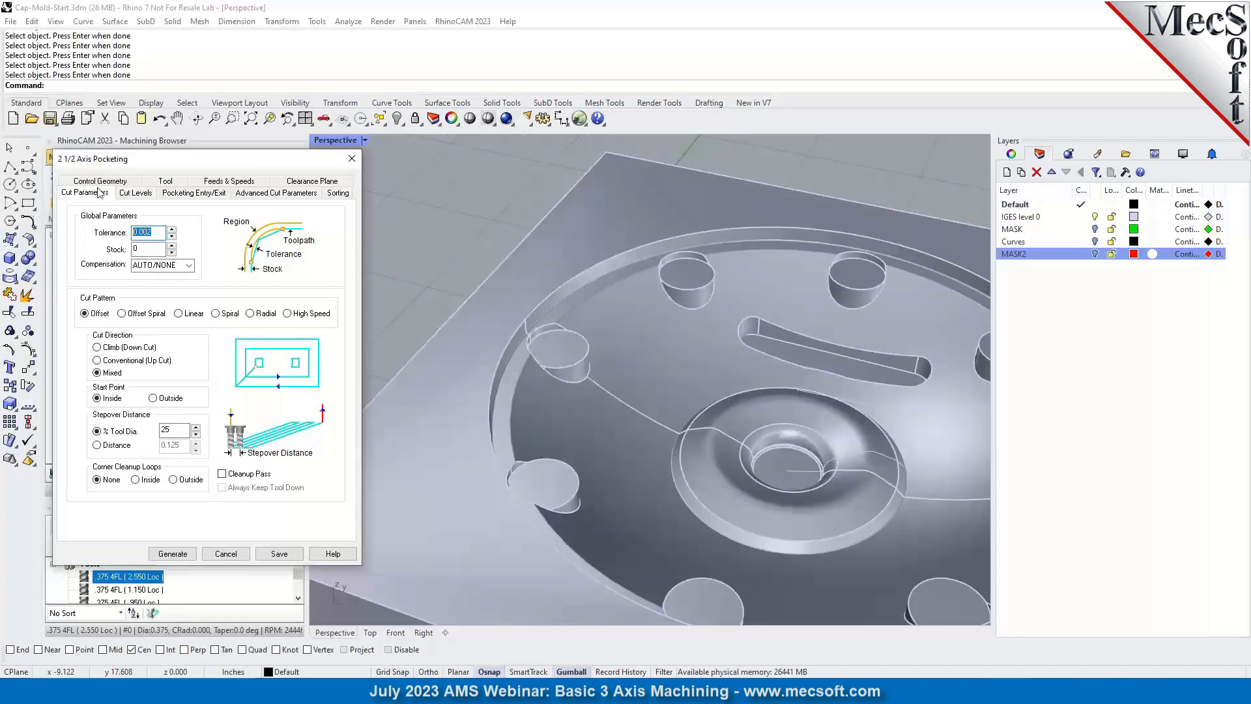
key("Escape")
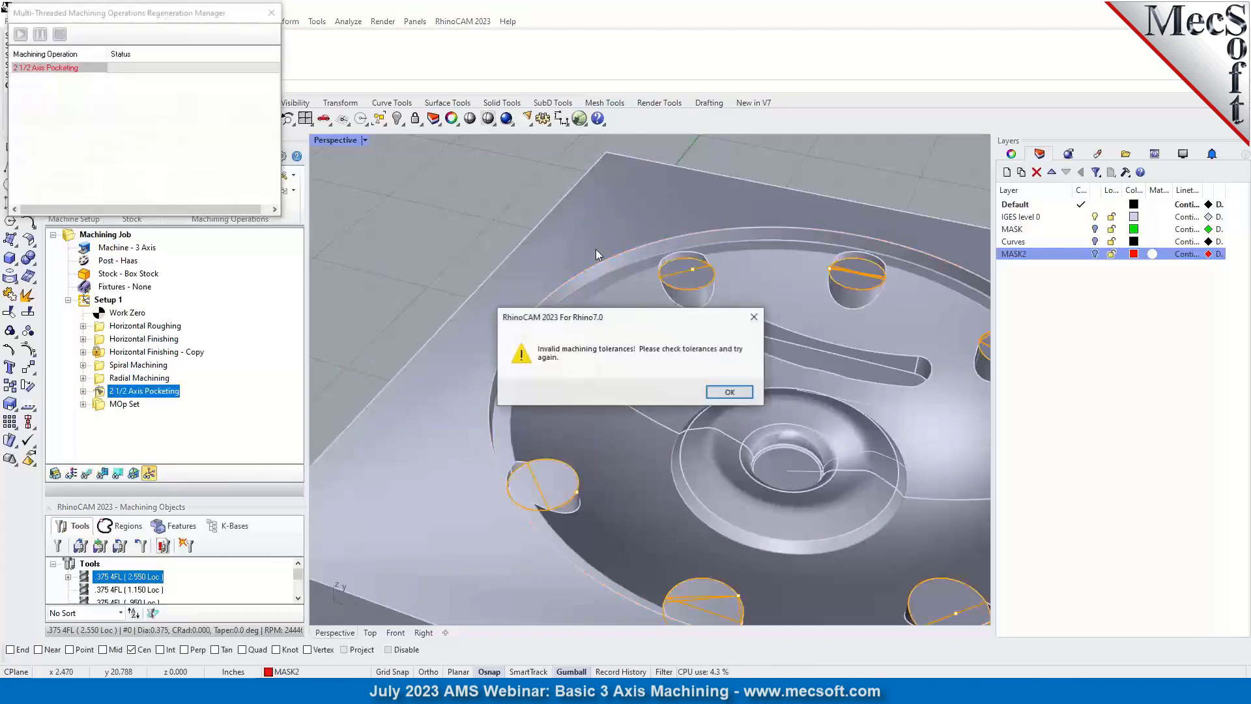
left_click(739, 393)
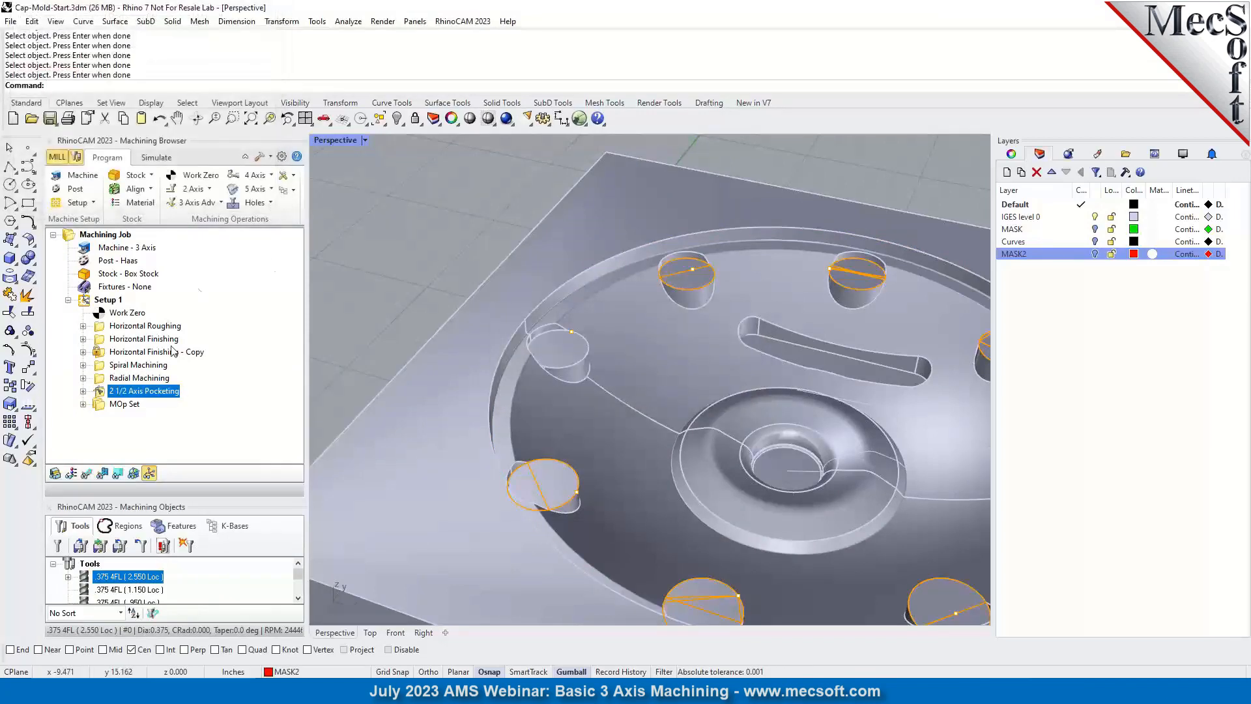
Reopen the 2 1/2 Axis Pocketing operation and set its tolerance to 0.001 and its stepover to 40% of the tool diameter.
double_click(100, 391)
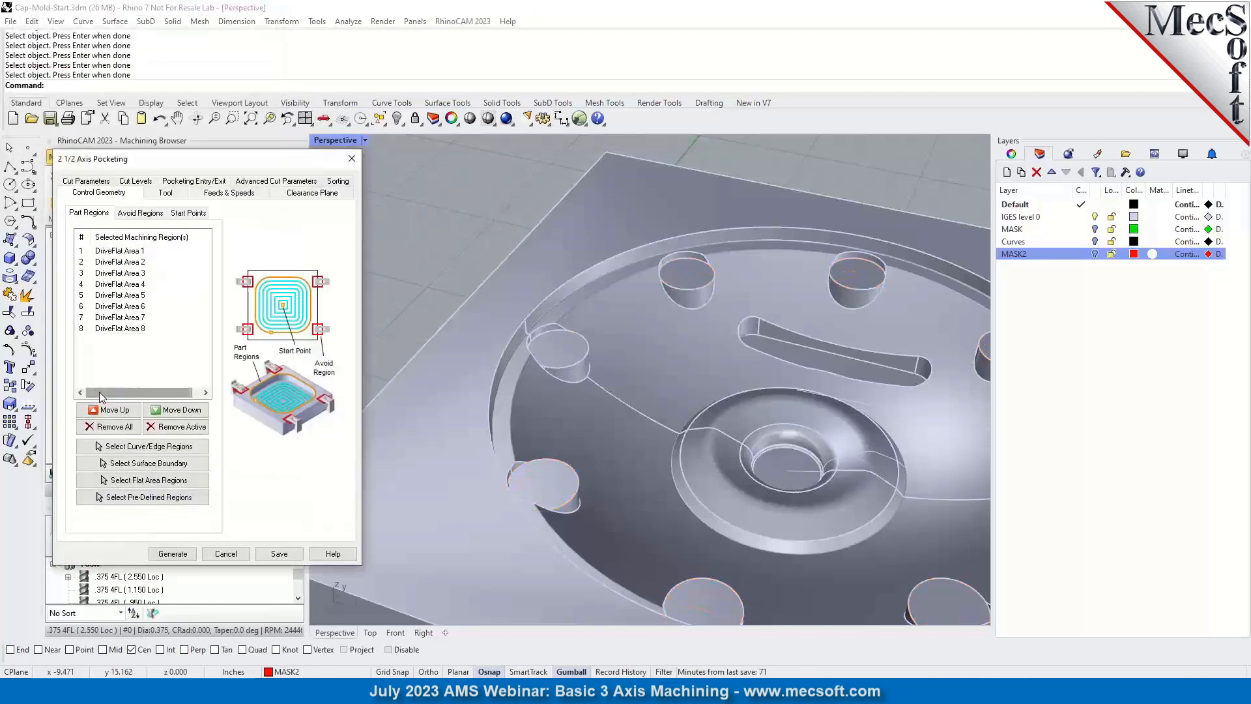
left_click_drag(189, 163, 299, 135)
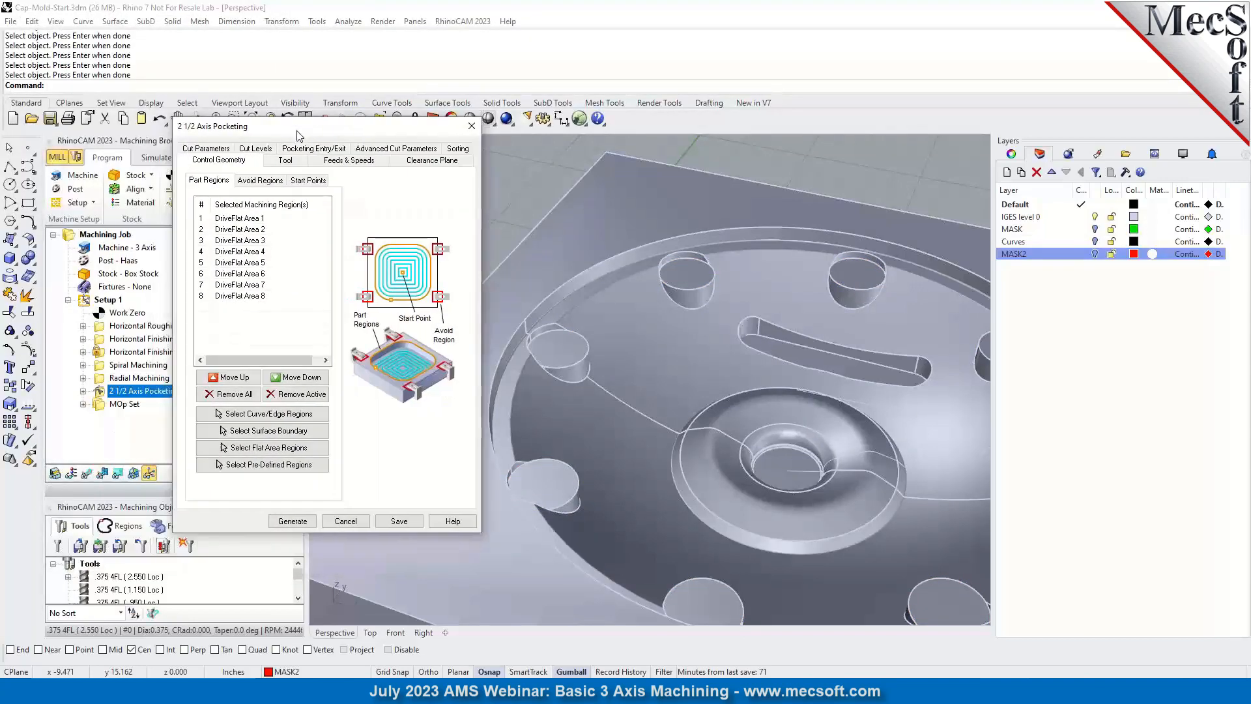
left_click(206, 149)
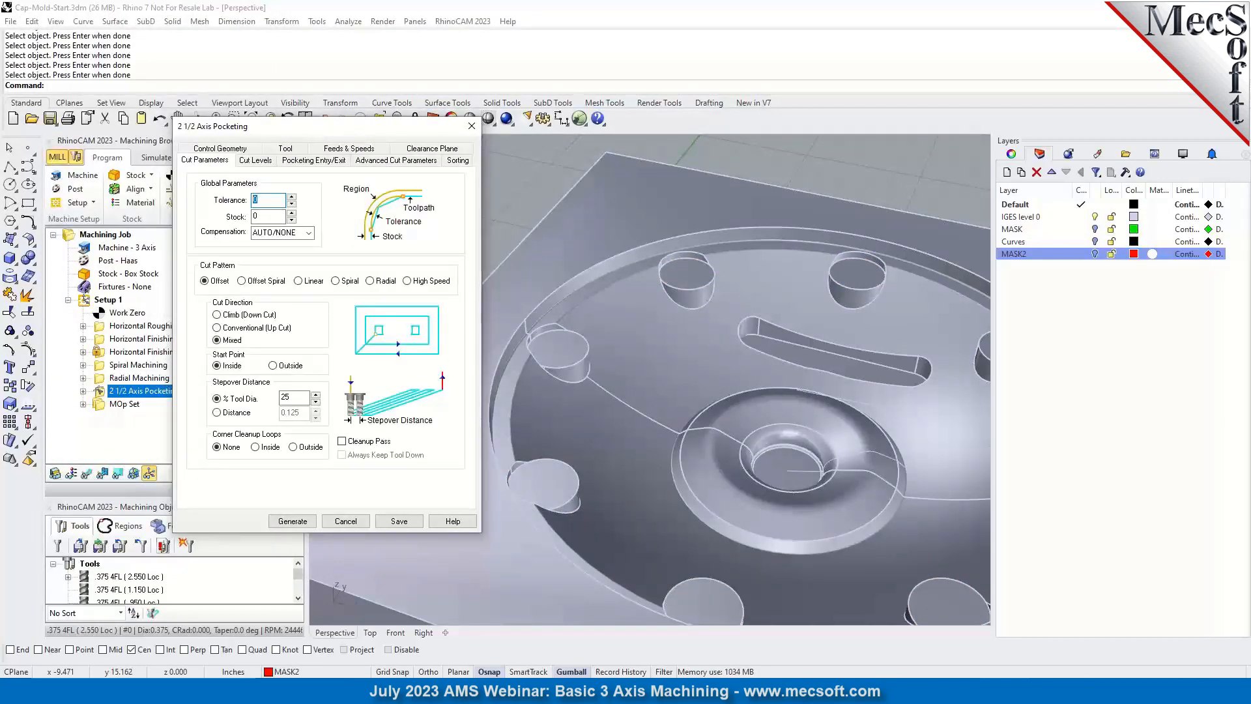
key("Tab")
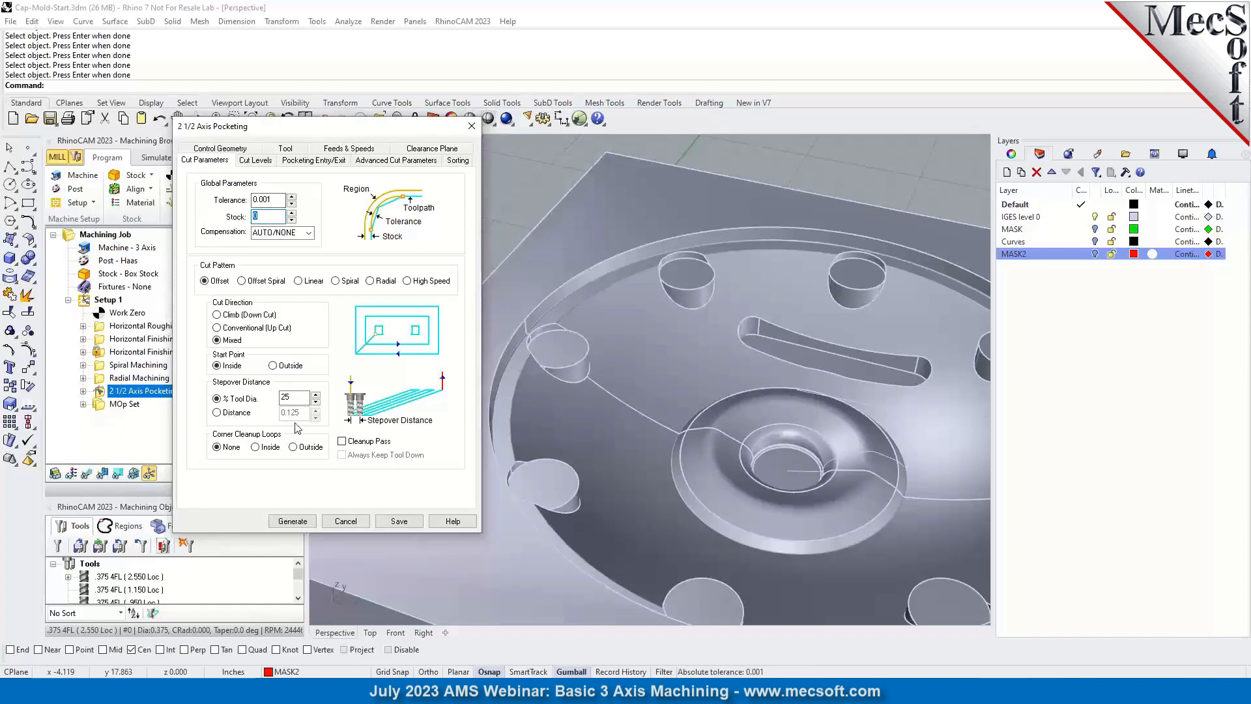
left_click_drag(316, 135, 204, 139)
left_click_drag(184, 399, 168, 402)
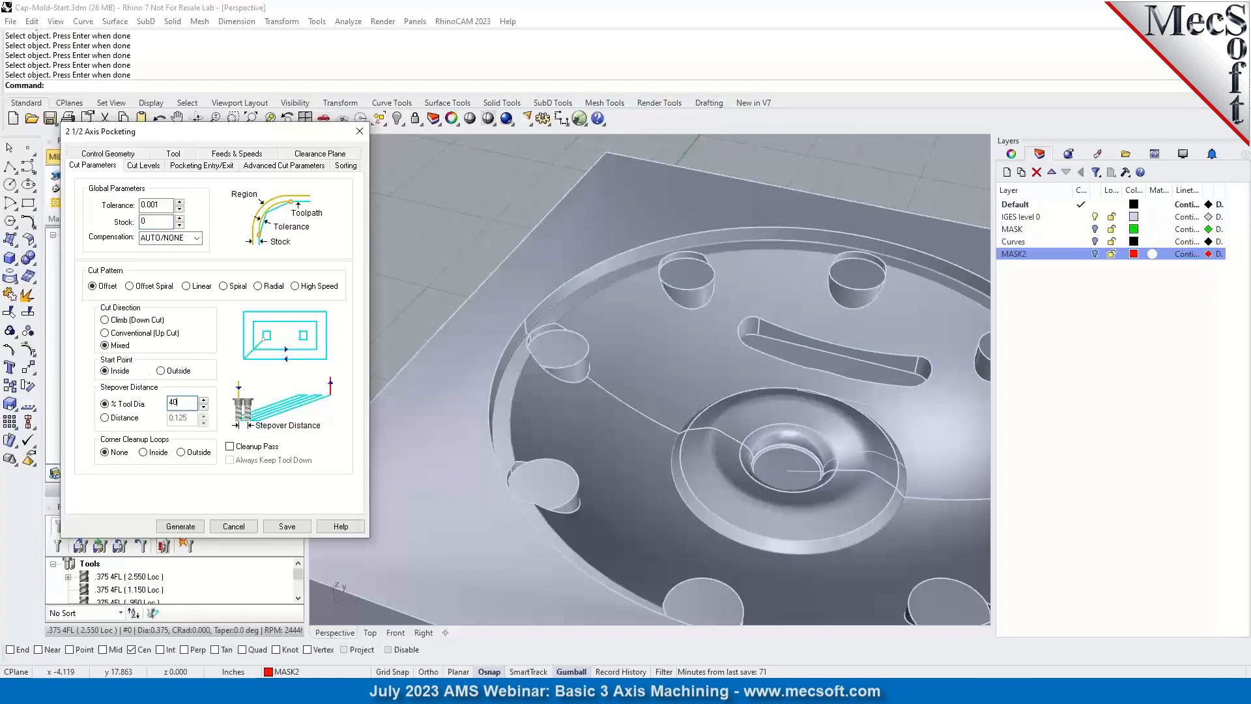
Review the pocketing operation's cut levels, entry/exit, advanced cut and sorting settings and generate its toolpath.
left_click(142, 165)
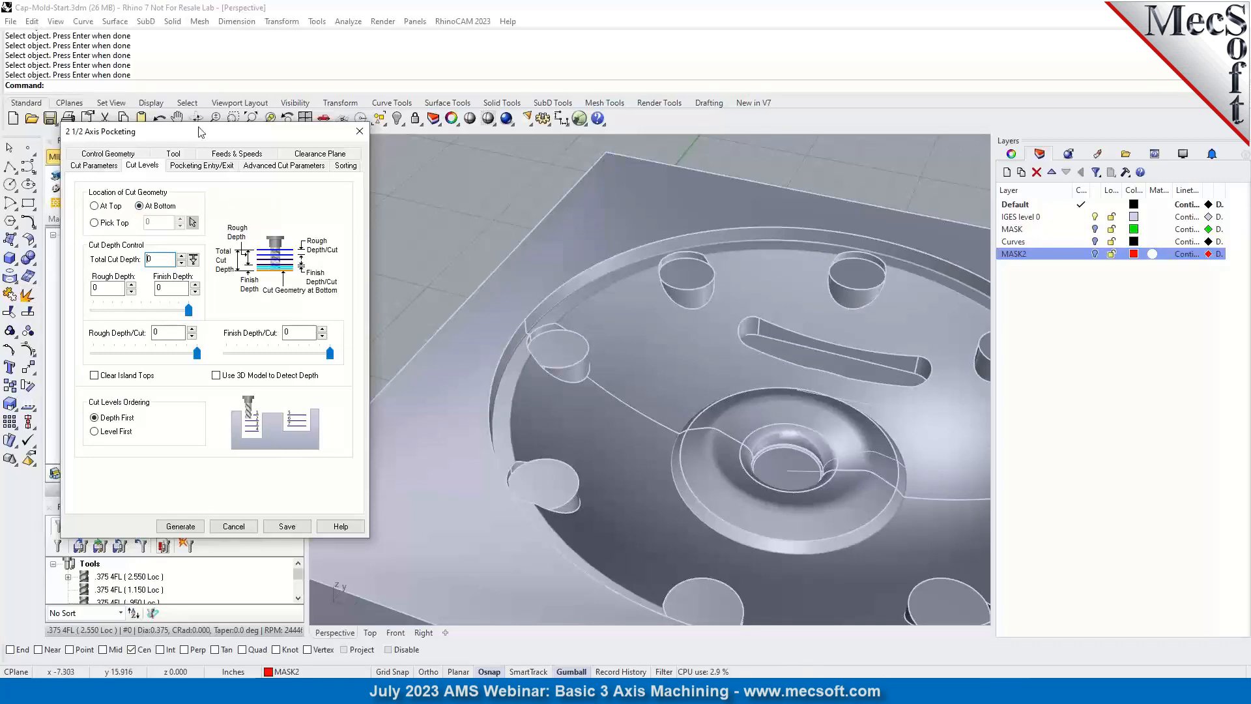
left_click(184, 166)
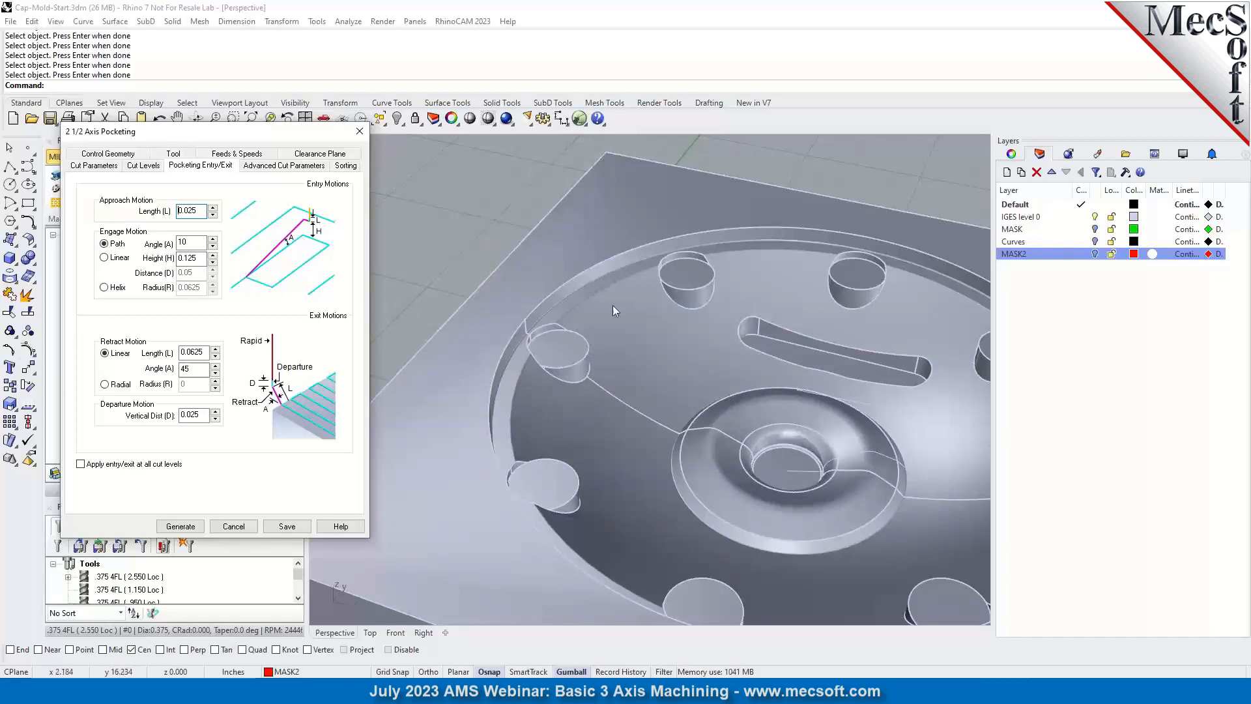
left_click(282, 166)
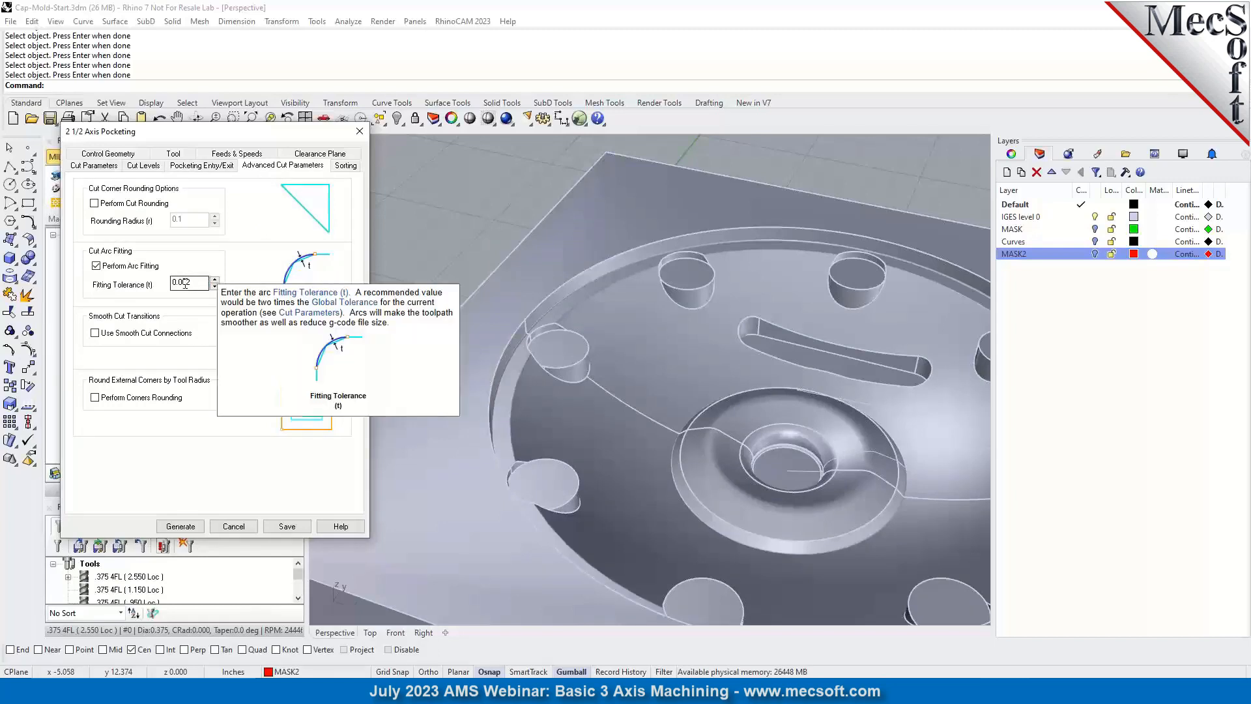
left_click(347, 166)
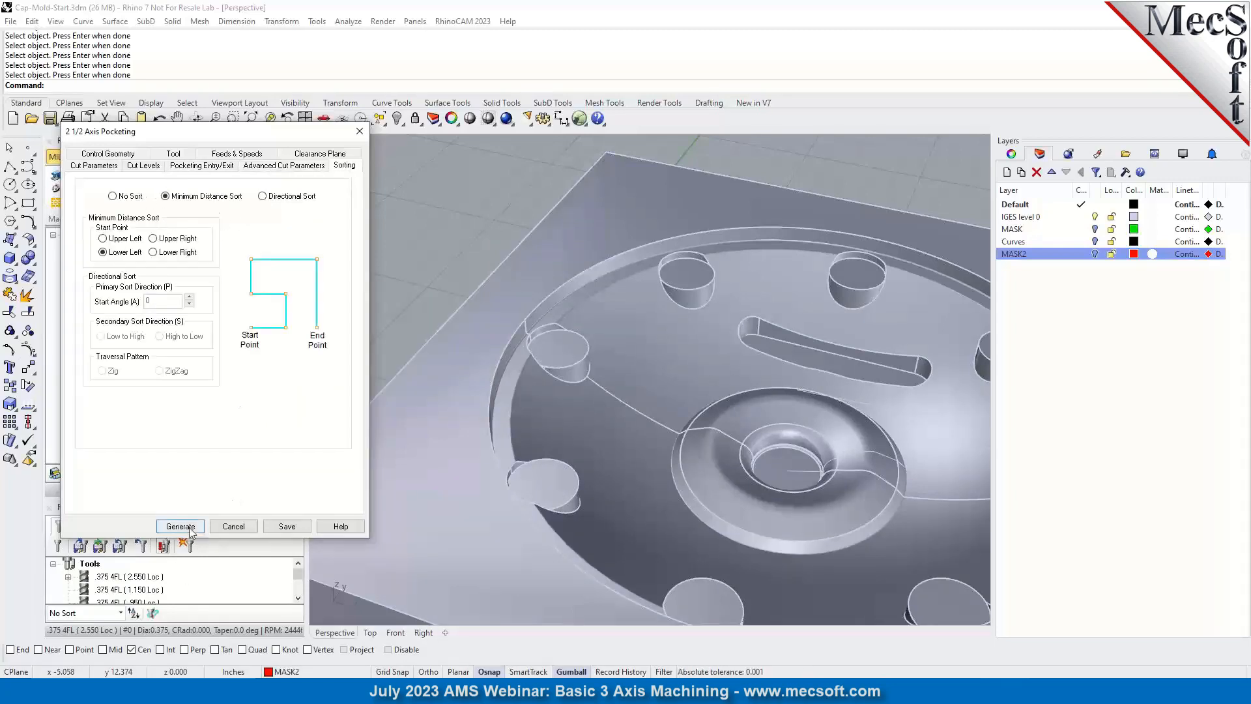
left_click(190, 532)
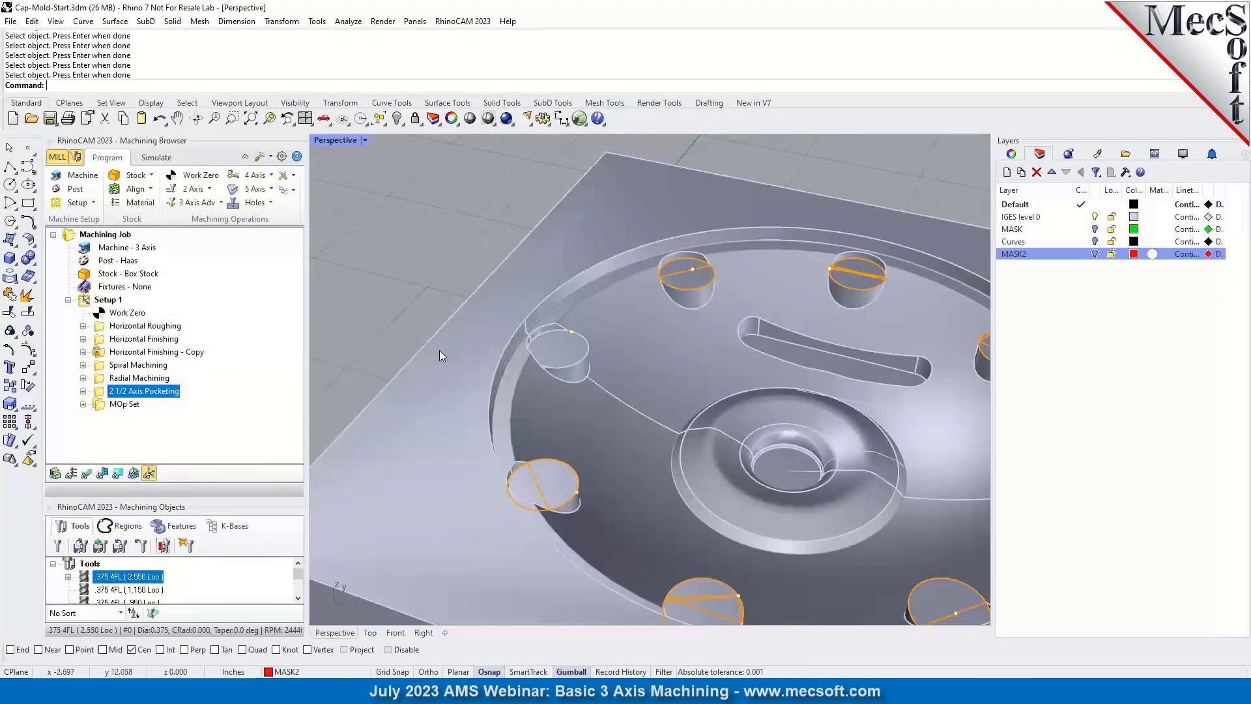
Show the 2 1/2 Axis Pocketing toolpath and examine its passes over the tops of the round bosses.
scroll(440, 350, "down", 4)
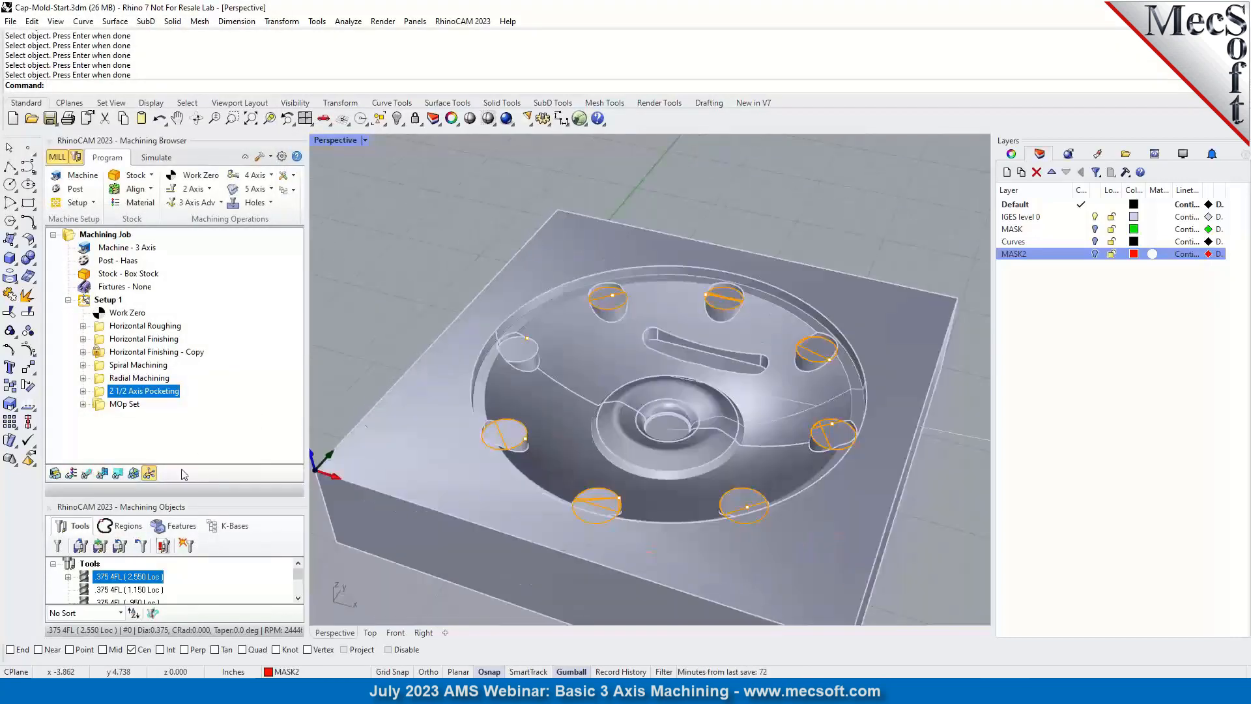
left_click(86, 473)
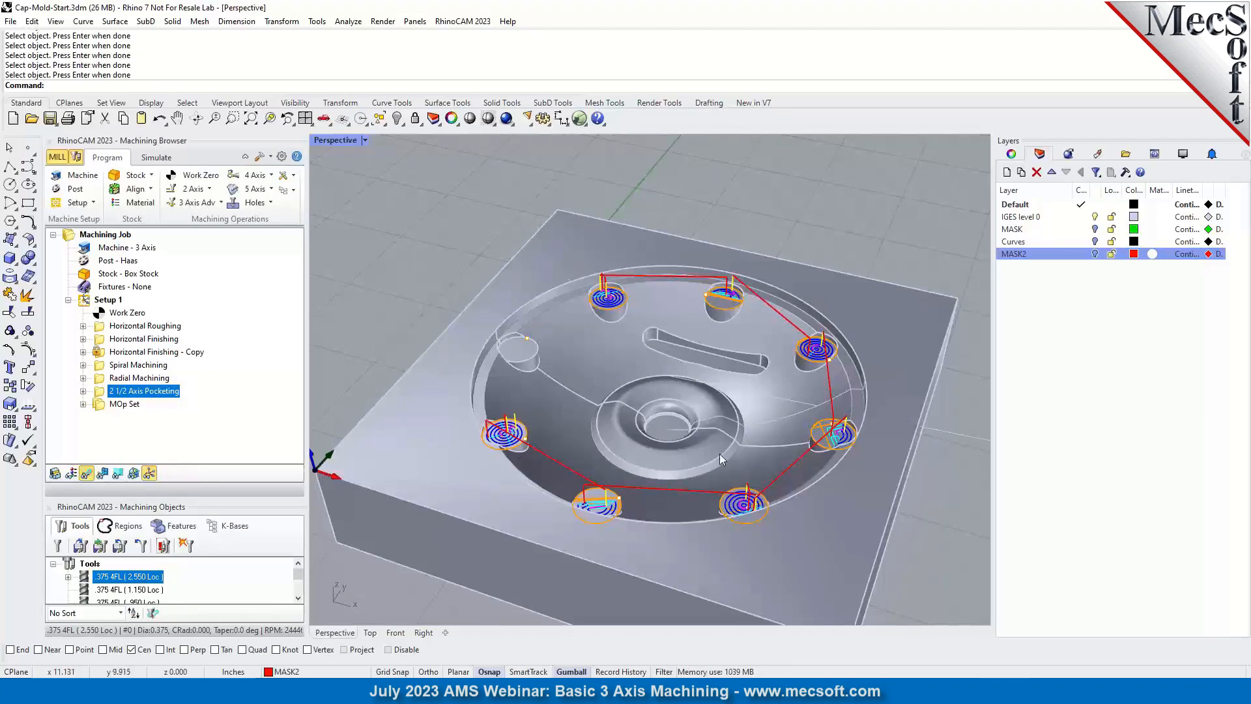
scroll(826, 448, "up", 3)
scroll(827, 448, "up", 3)
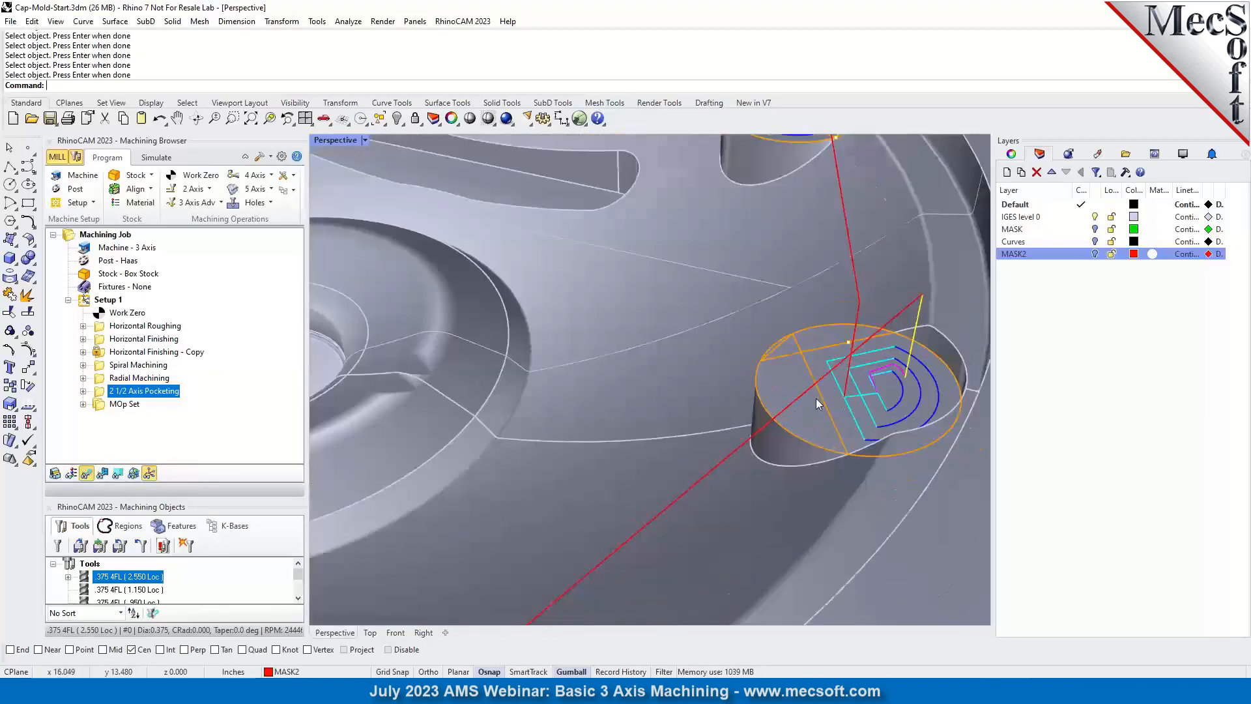
scroll(831, 421, "down", 3)
scroll(837, 399, "up", 3)
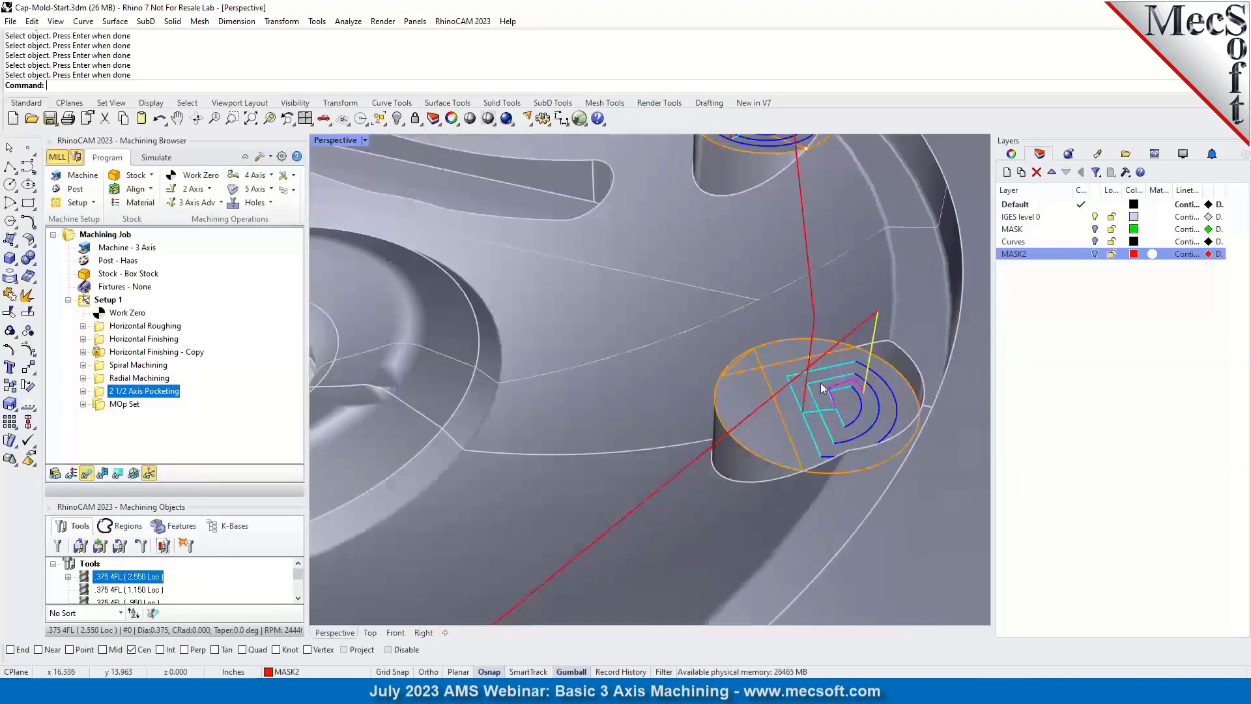
scroll(848, 430, "down", 3)
scroll(859, 448, "down", 4)
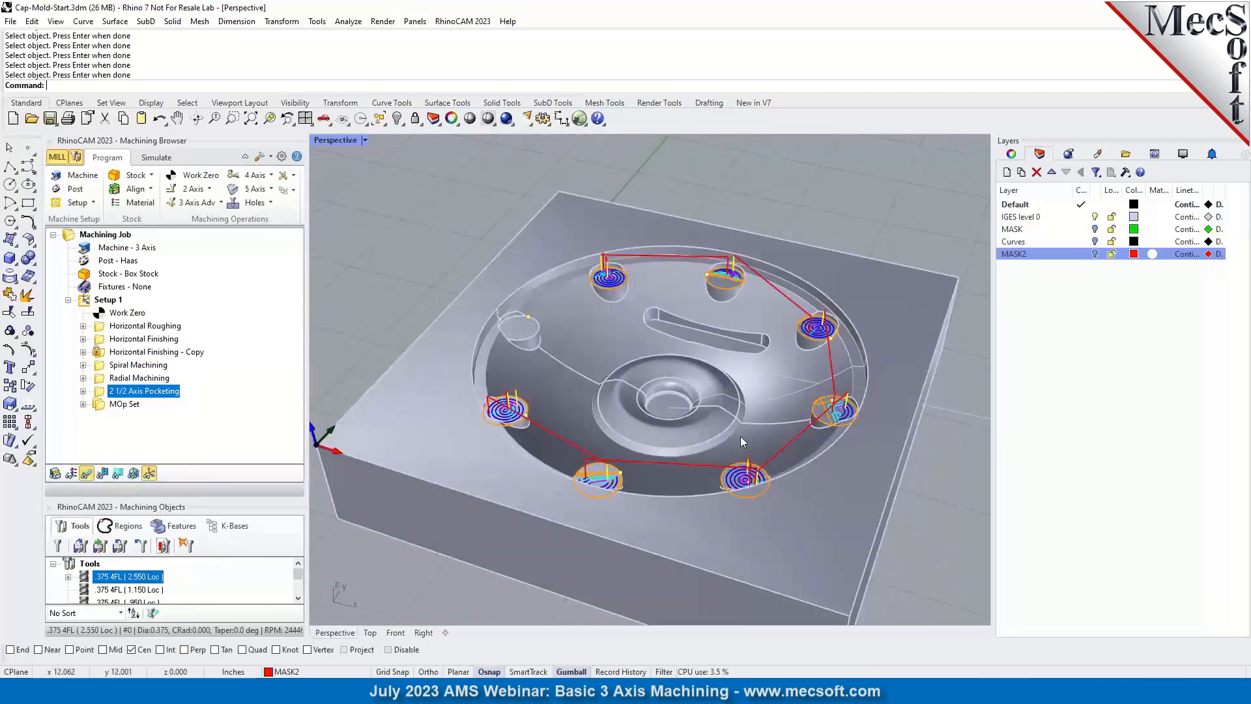
scroll(812, 428, "up", 4)
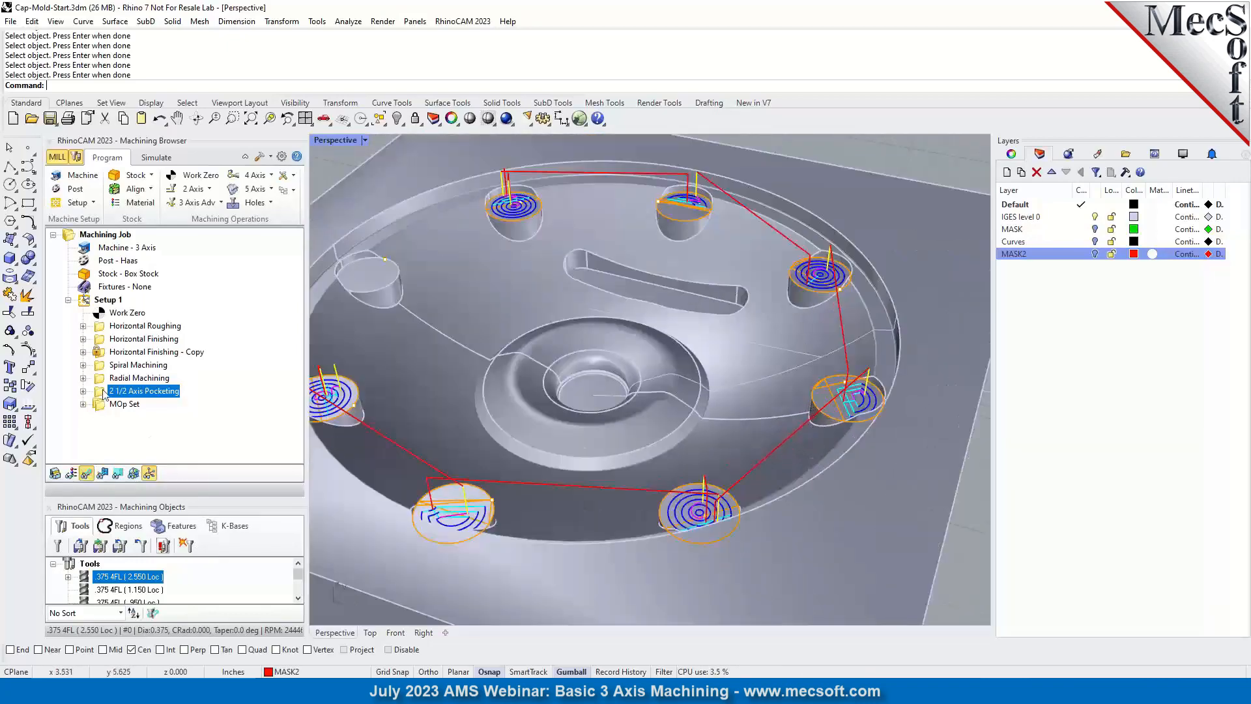
Reopen the 2 1/2 Axis Pocketing operation and remove all its flat area machining regions.
double_click(104, 394)
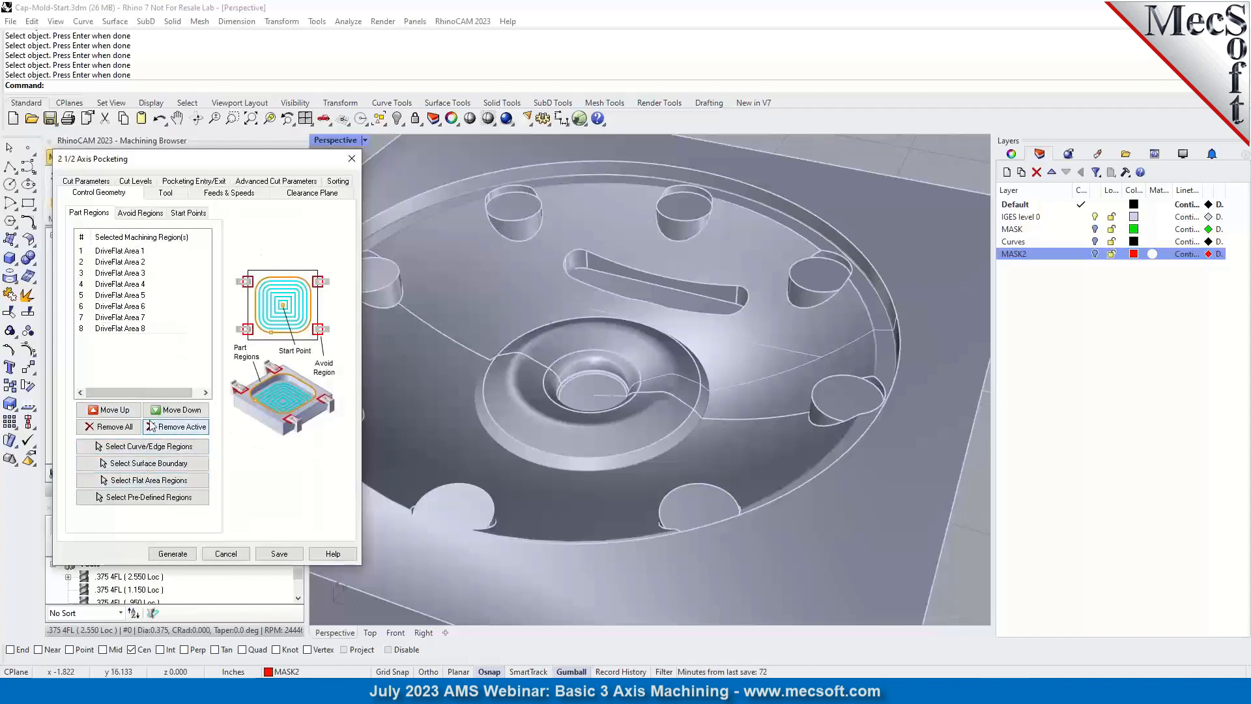
left_click(141, 253)
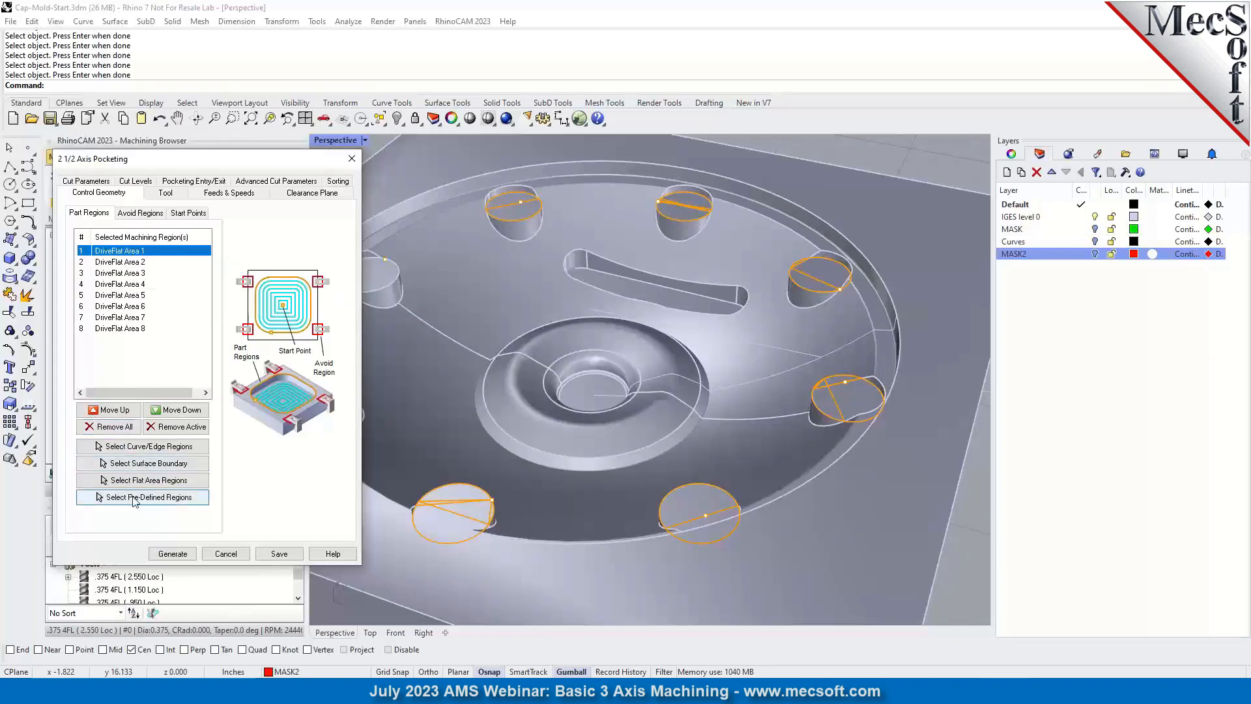
left_click(109, 426)
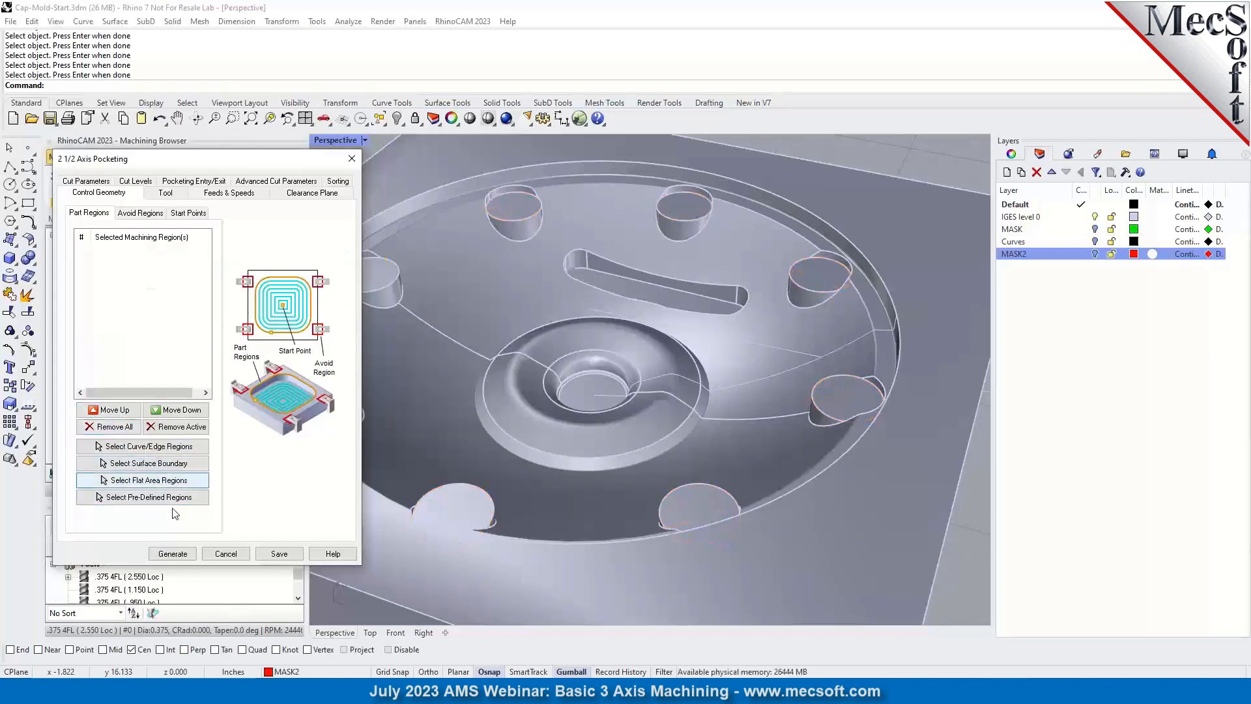
Start selecting curve/edge regions and pick the full circular top edges of the two bosses between the slot and the cavity rim.
left_click(139, 447)
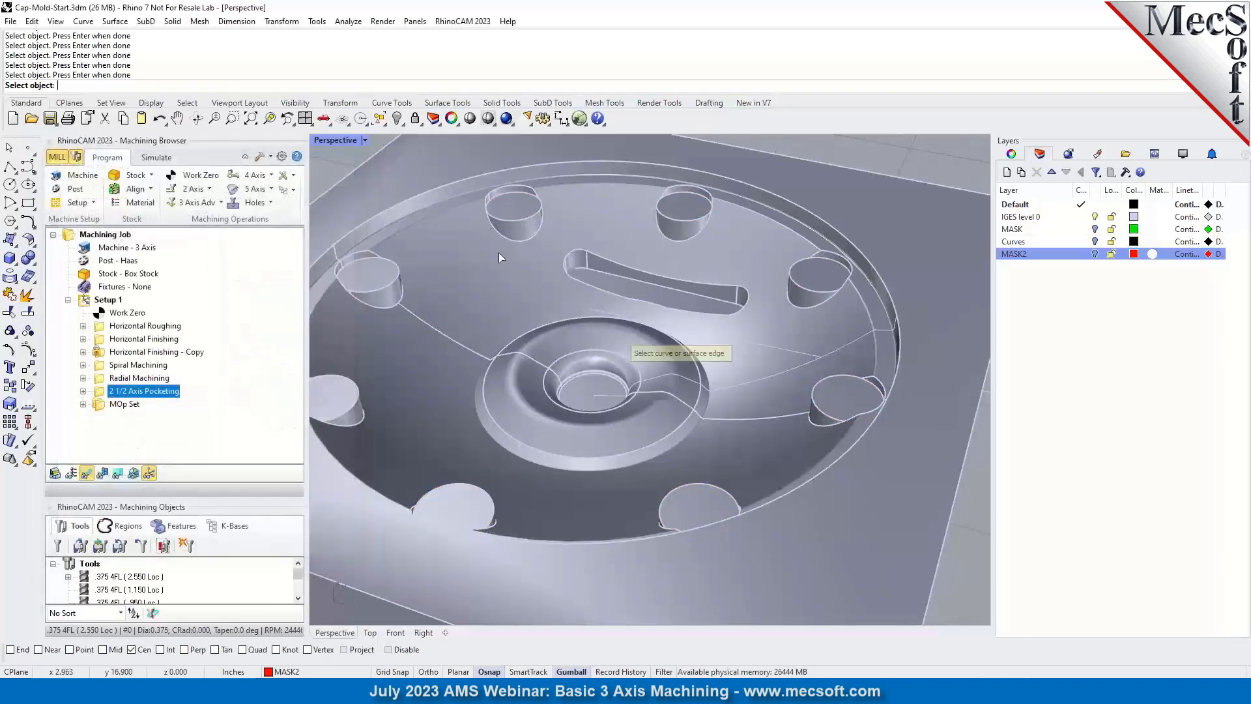
scroll(532, 228, "up", 3)
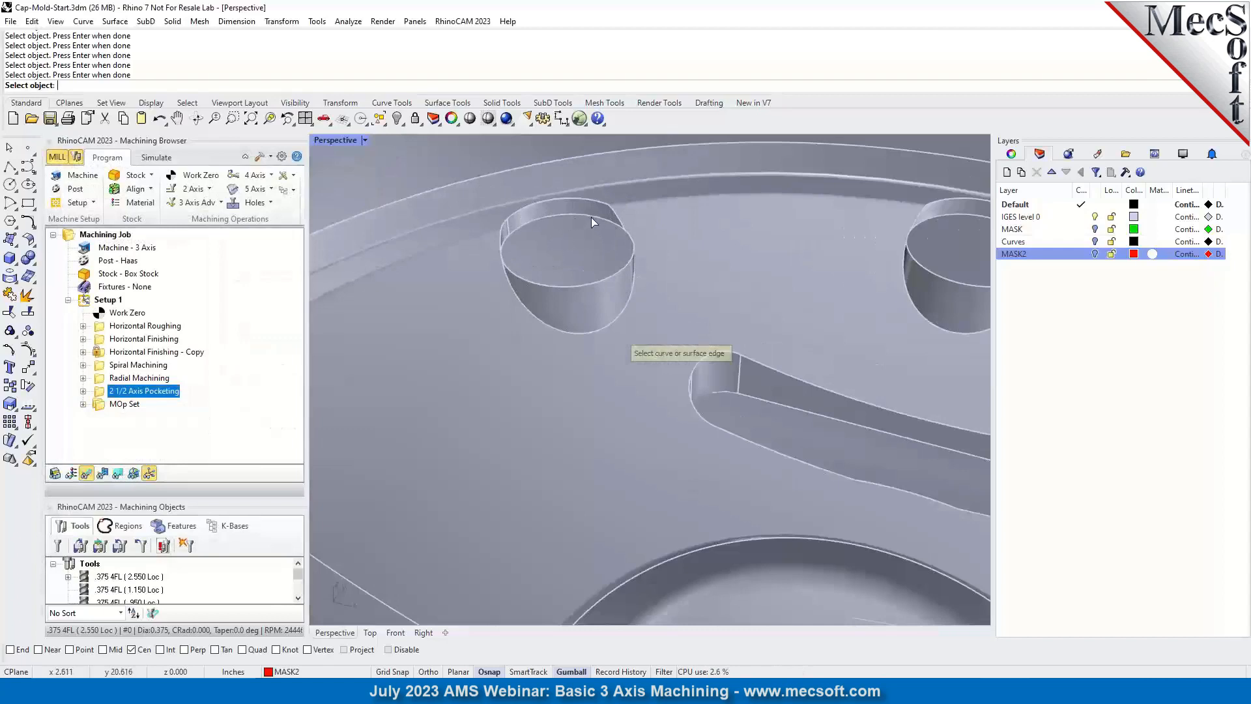
left_click(591, 217)
left_click(506, 242)
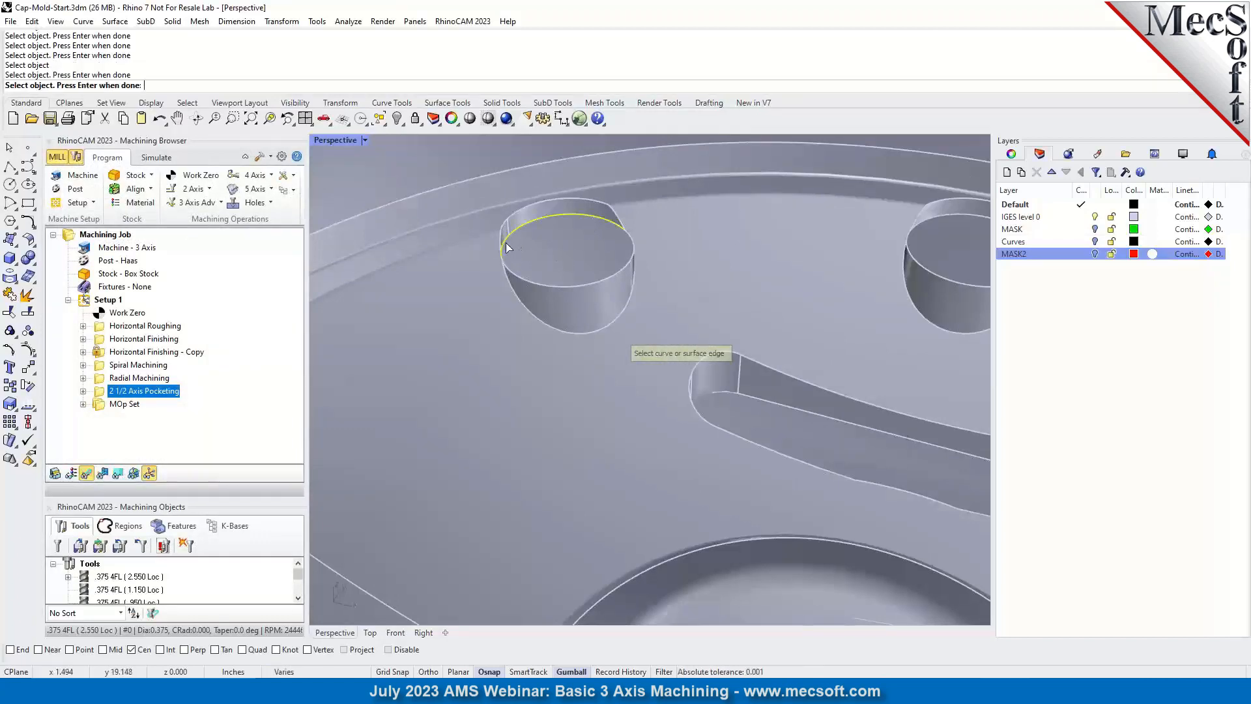
left_click(588, 284)
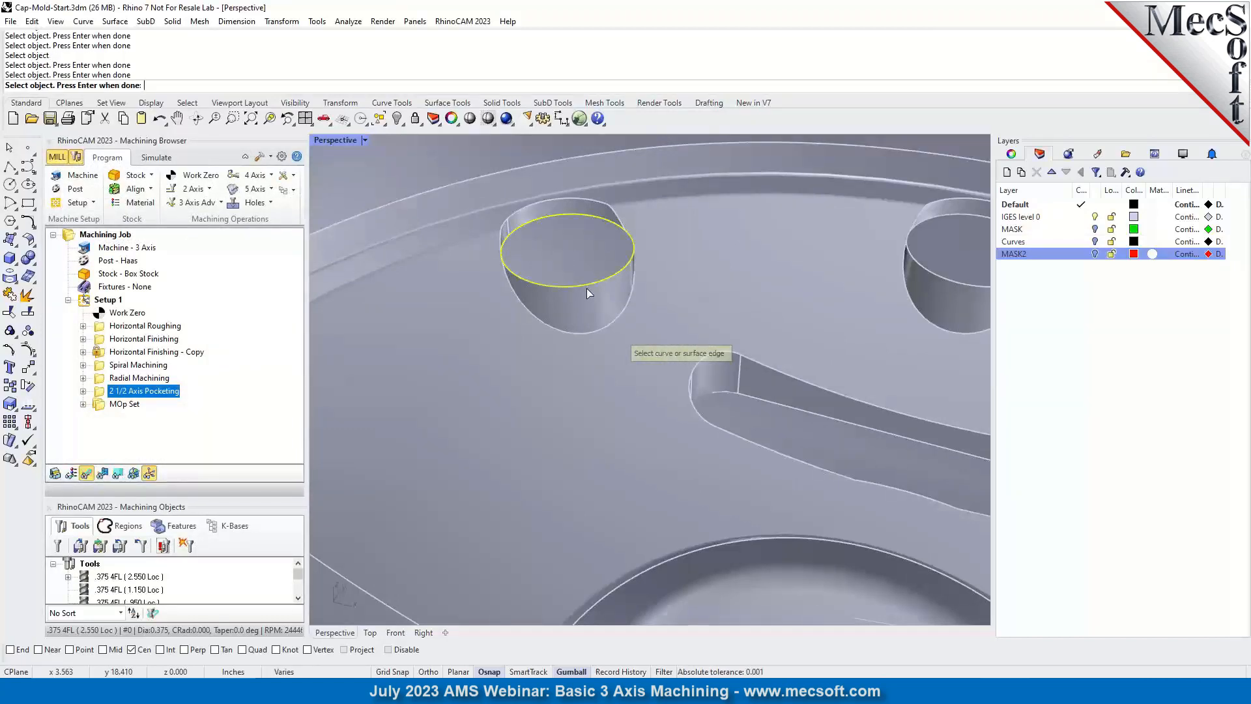
scroll(460, 352, "down", 4)
scroll(800, 288, "up", 5)
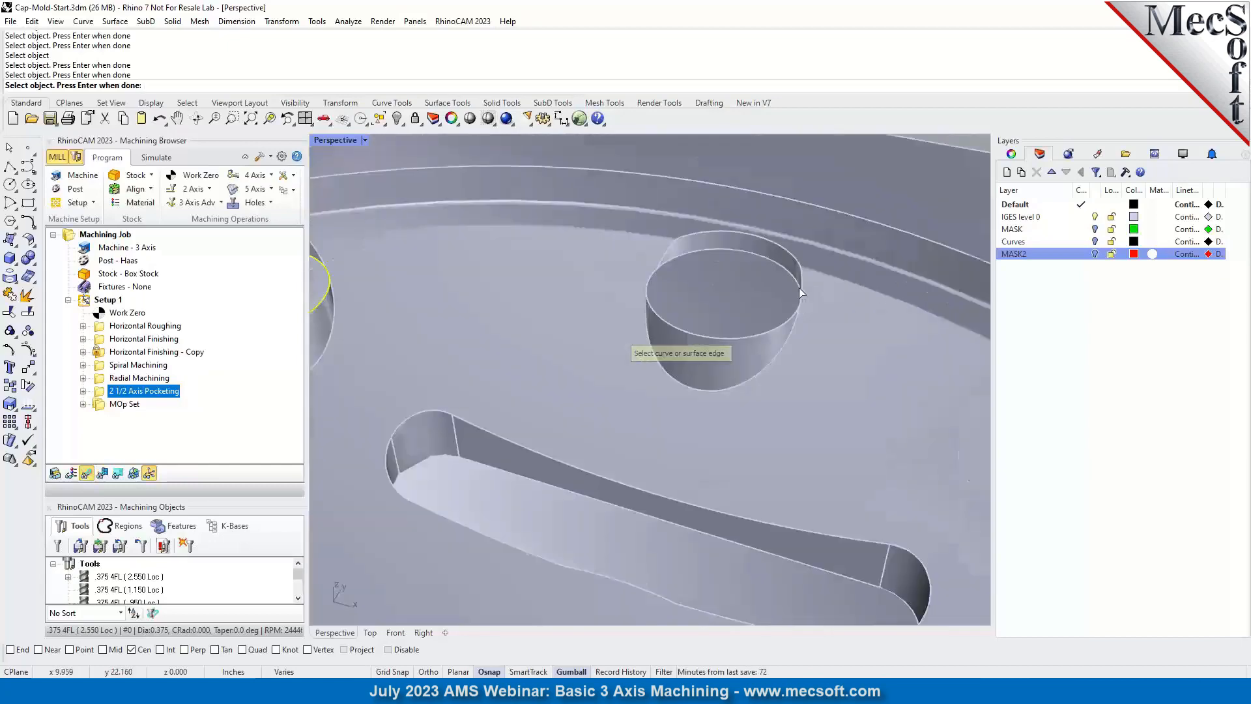
left_click(746, 256)
left_click(648, 285)
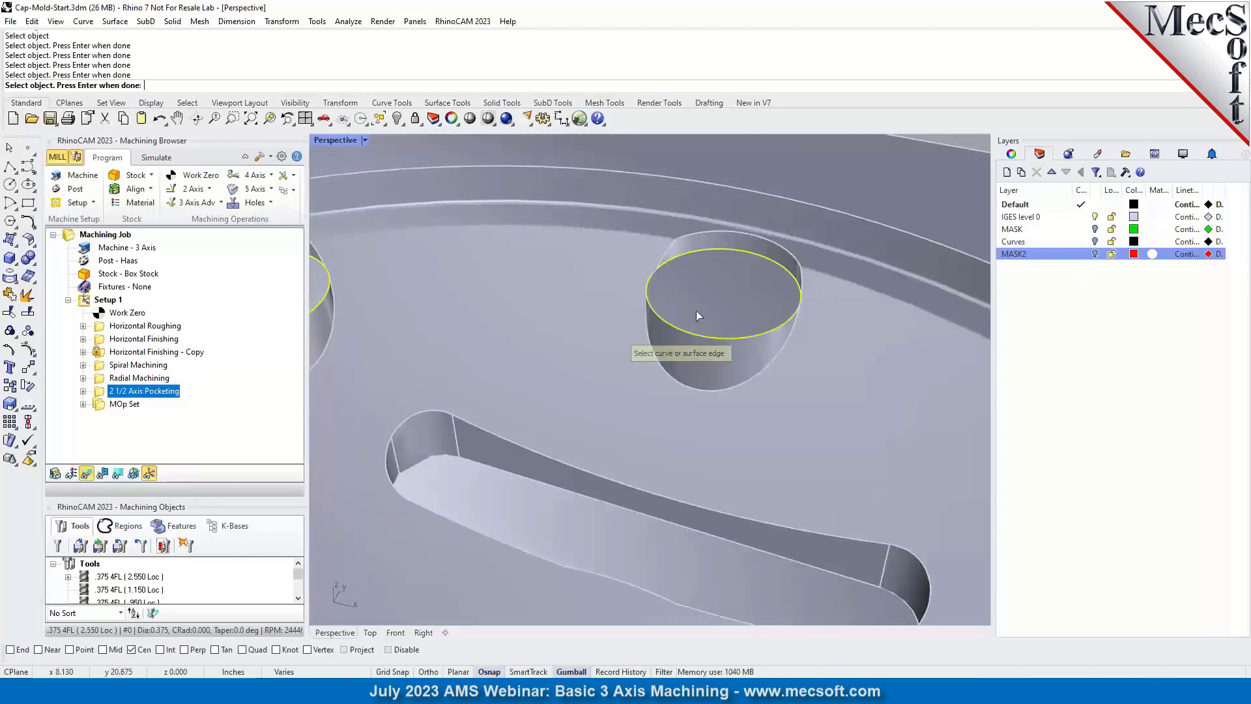
Add the top edges of the third boss, beyond the end of the slot, to the region selection.
scroll(665, 297, "down", 4)
scroll(842, 382, "up", 5)
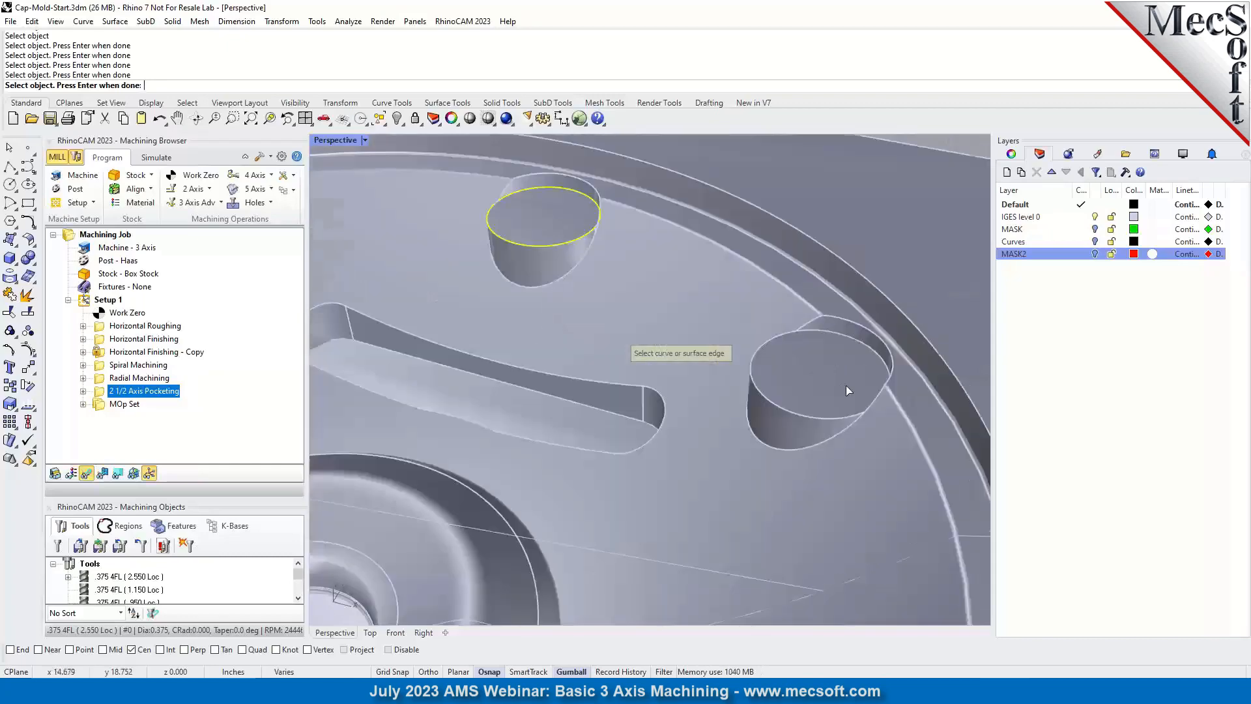
left_click(844, 334)
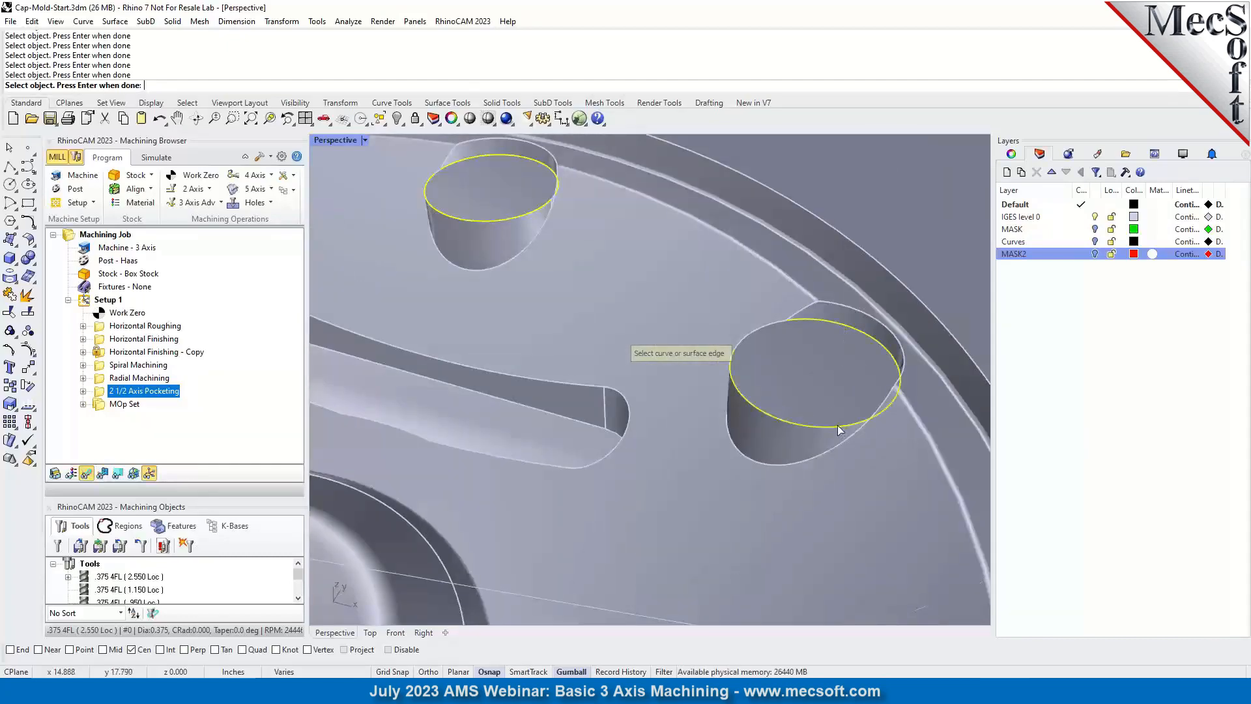
scroll(835, 355, "down", 5)
scroll(782, 316, "up", 5)
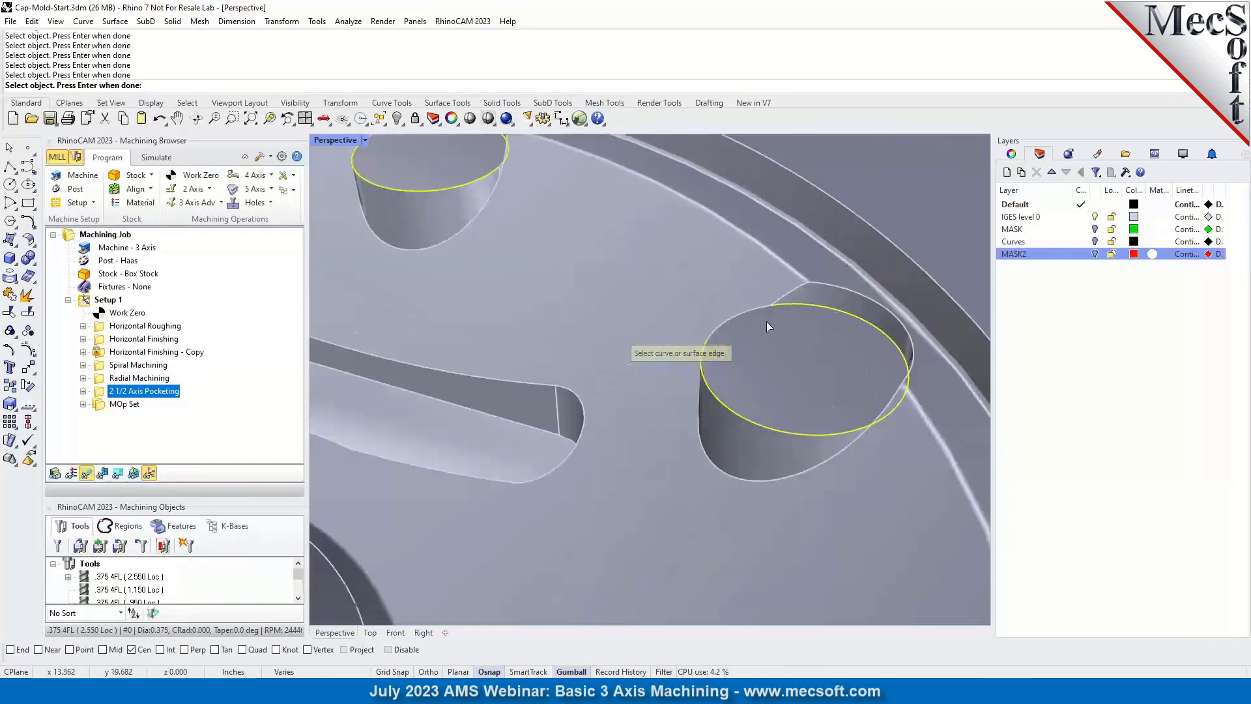
left_click(689, 296)
scroll(678, 307, "down", 4)
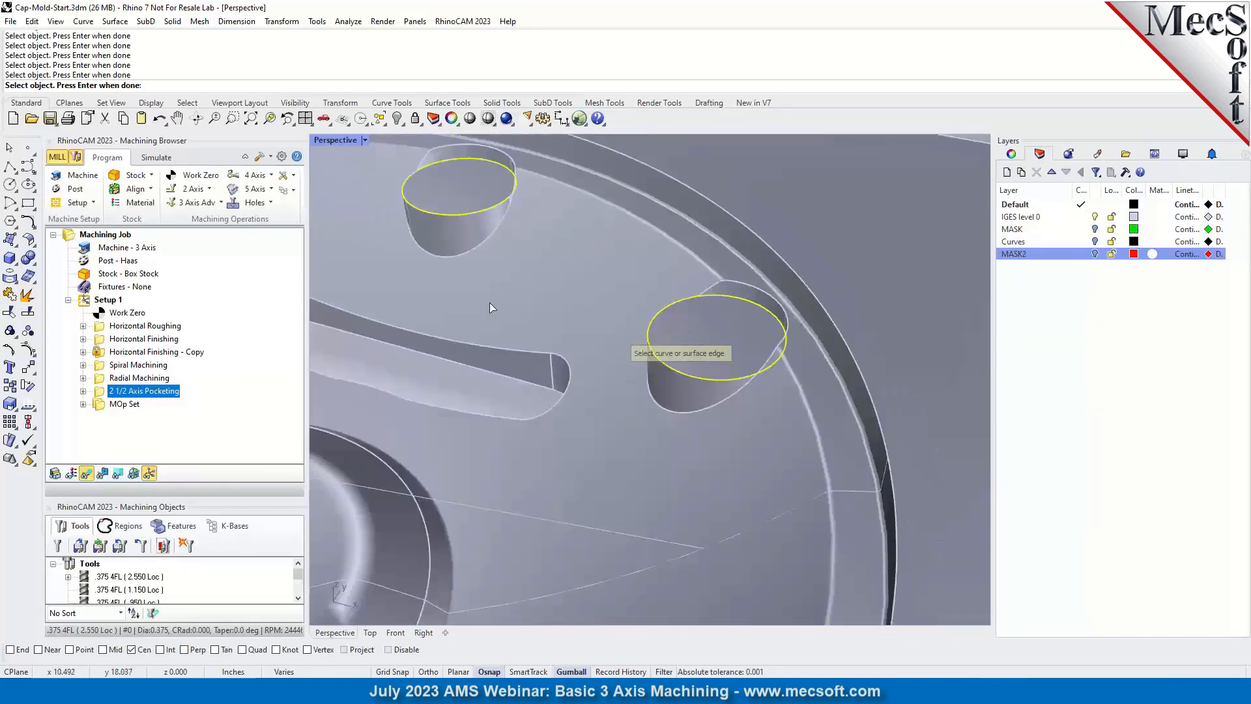
Check the selected edge loops on the three bosses and accept them as the pocketing operation's machining regions.
scroll(431, 195, "up", 5)
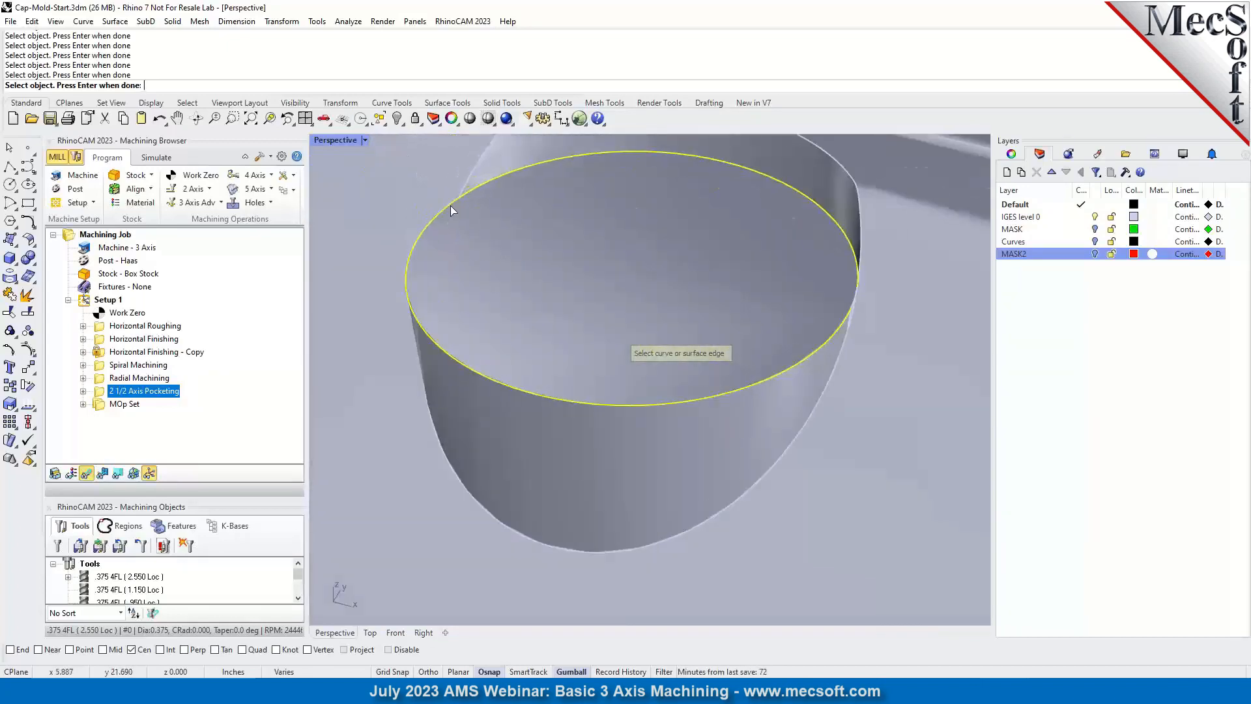
scroll(749, 325, "down", 5)
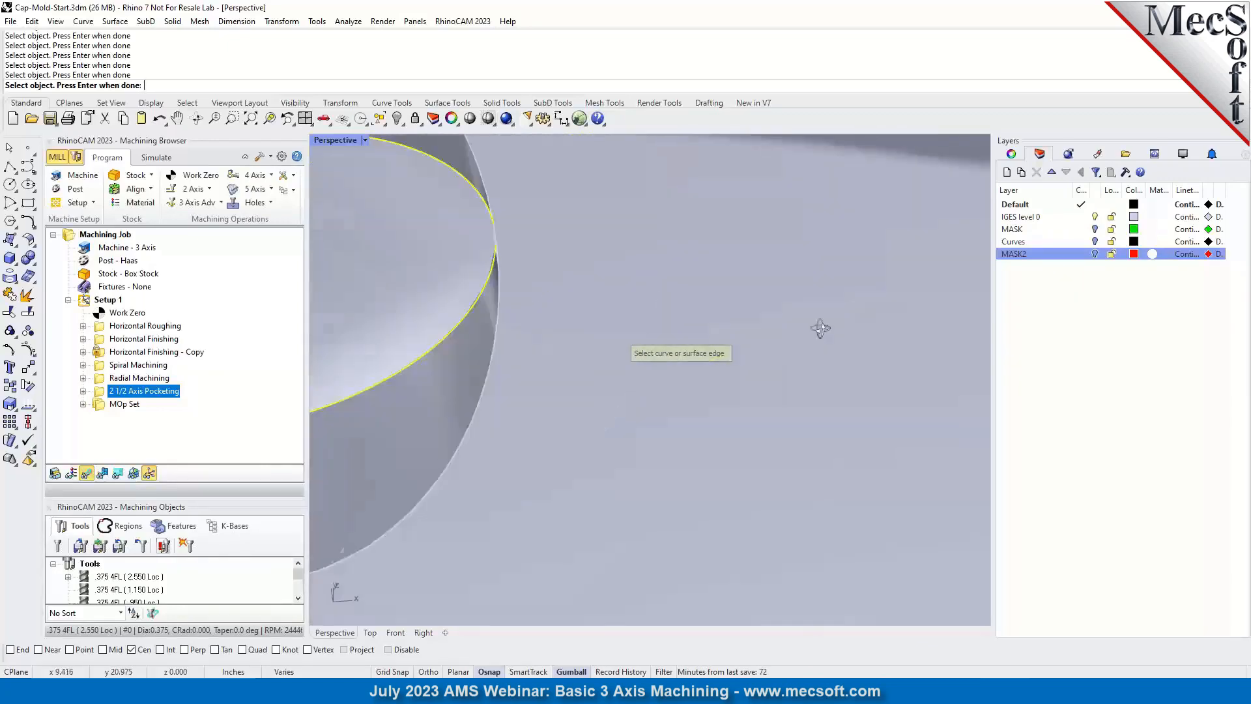
scroll(717, 300, "down", 2)
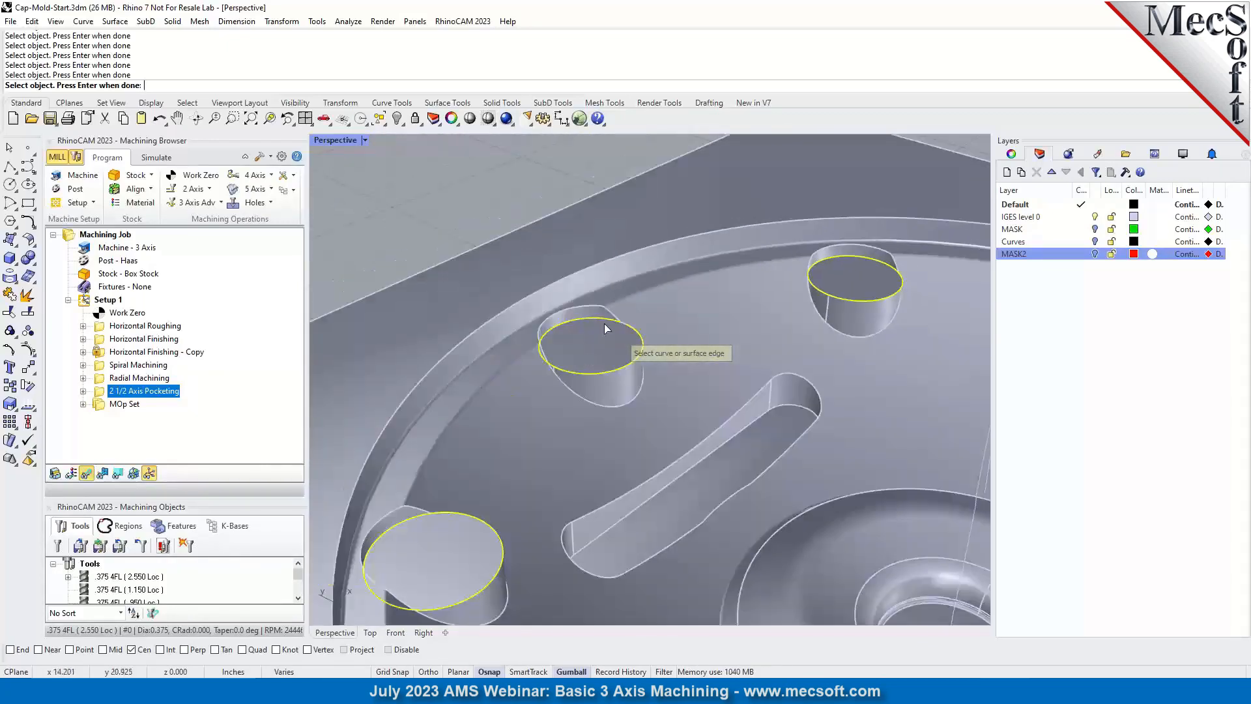
scroll(632, 340, "up", 6)
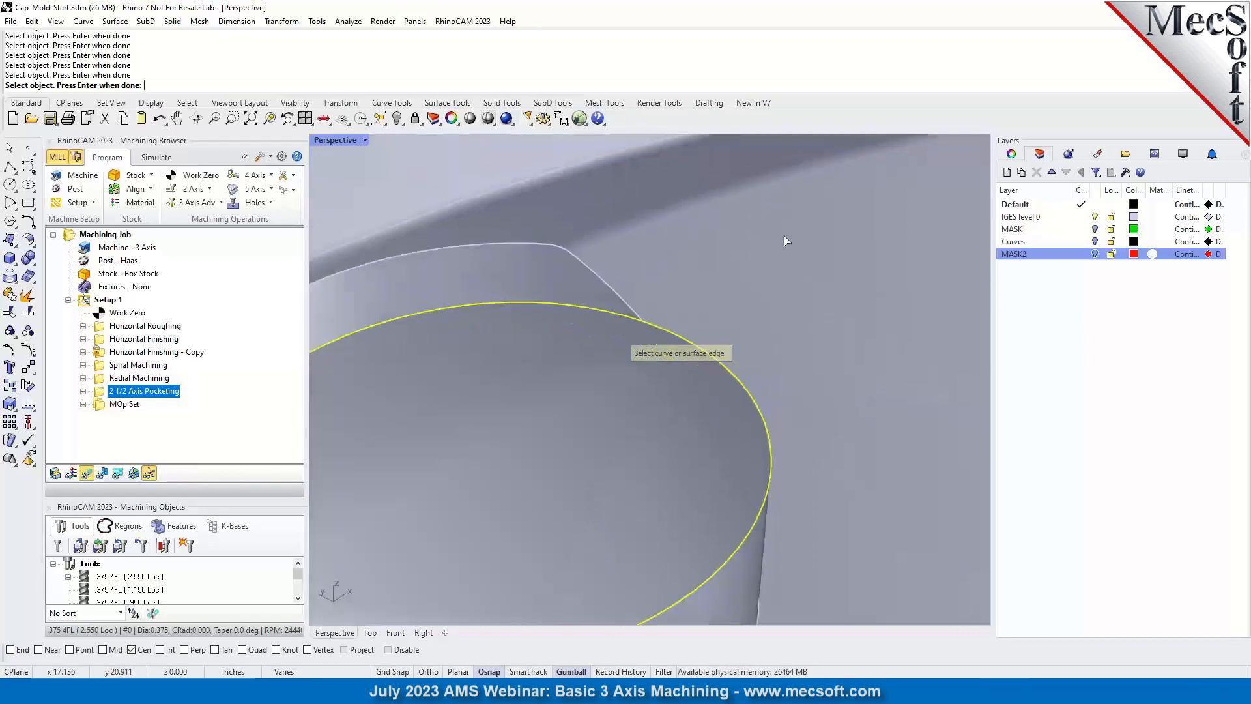
scroll(748, 245, "down", 5)
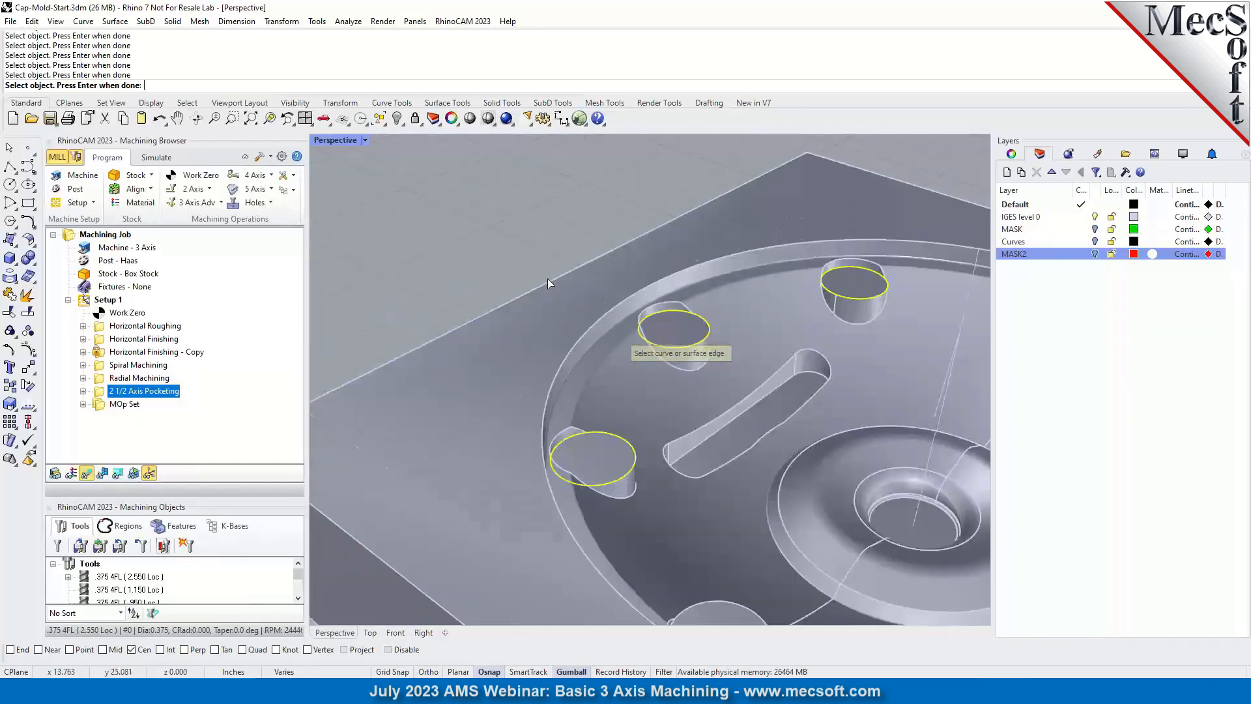
scroll(547, 279, "down", 1)
right_click(456, 197)
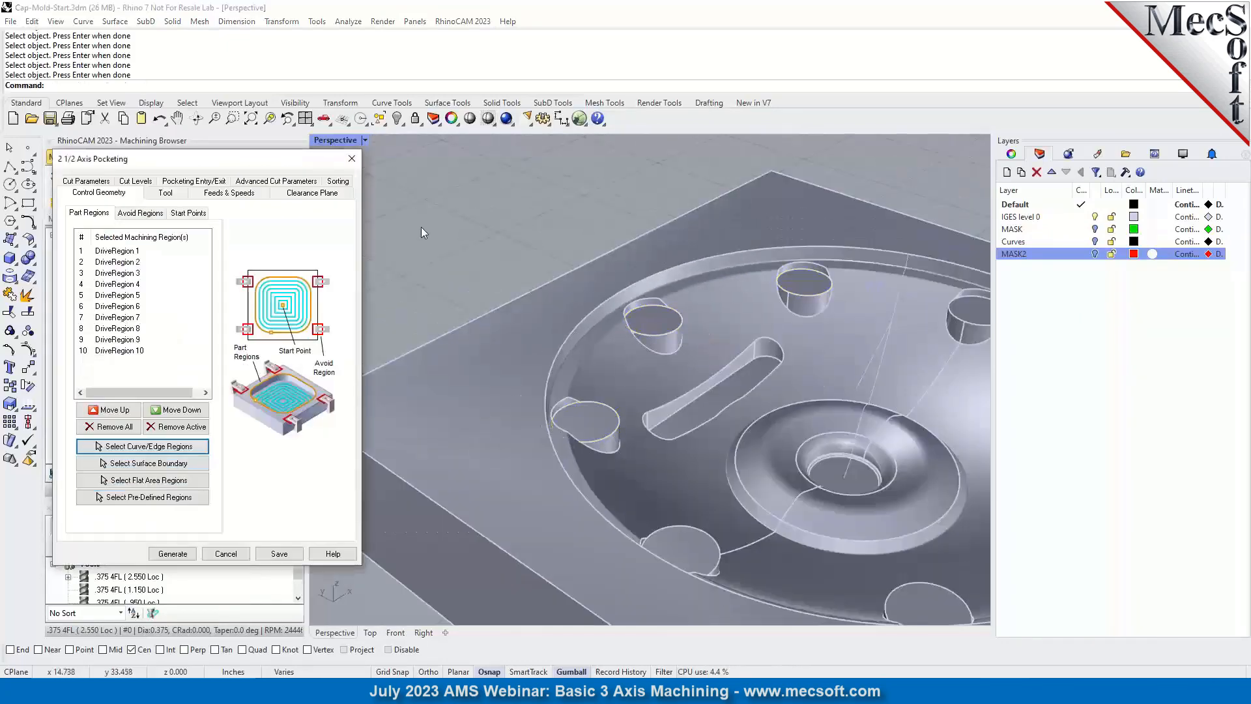
Try to generate the pocketing toolpath from the three bosses' edge regions and inspect their curves for gaps.
left_click(173, 554)
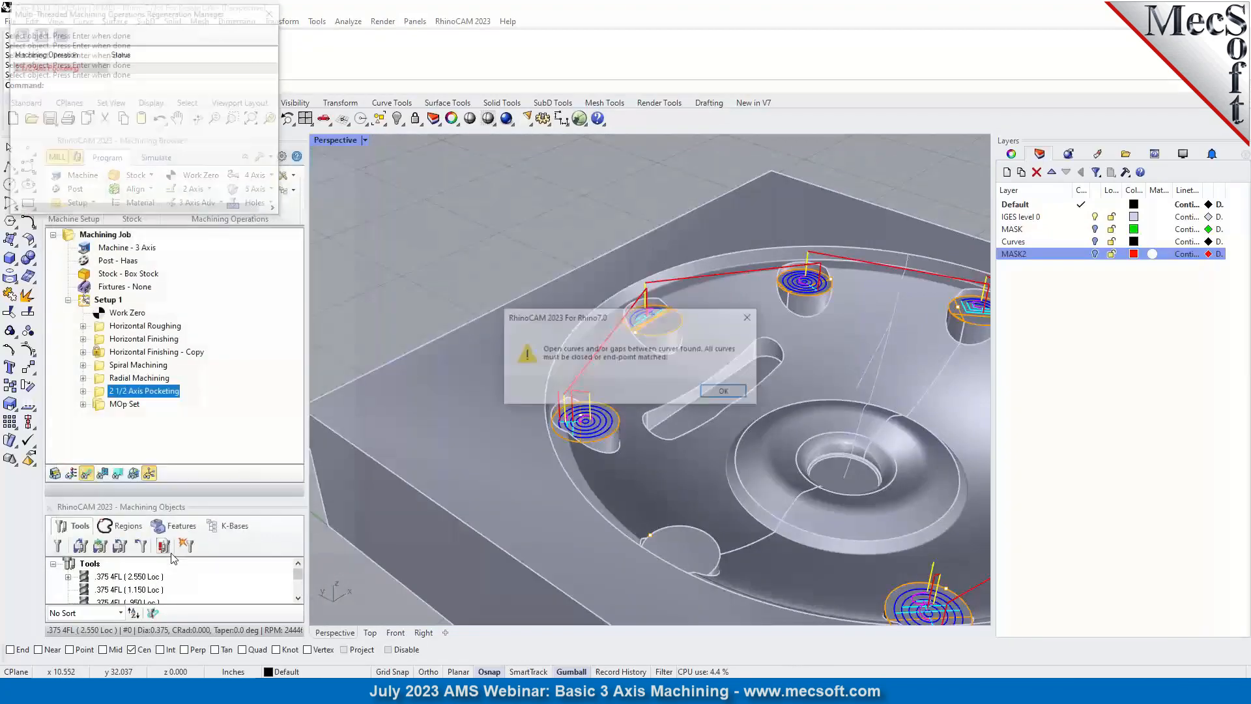
left_click(726, 392)
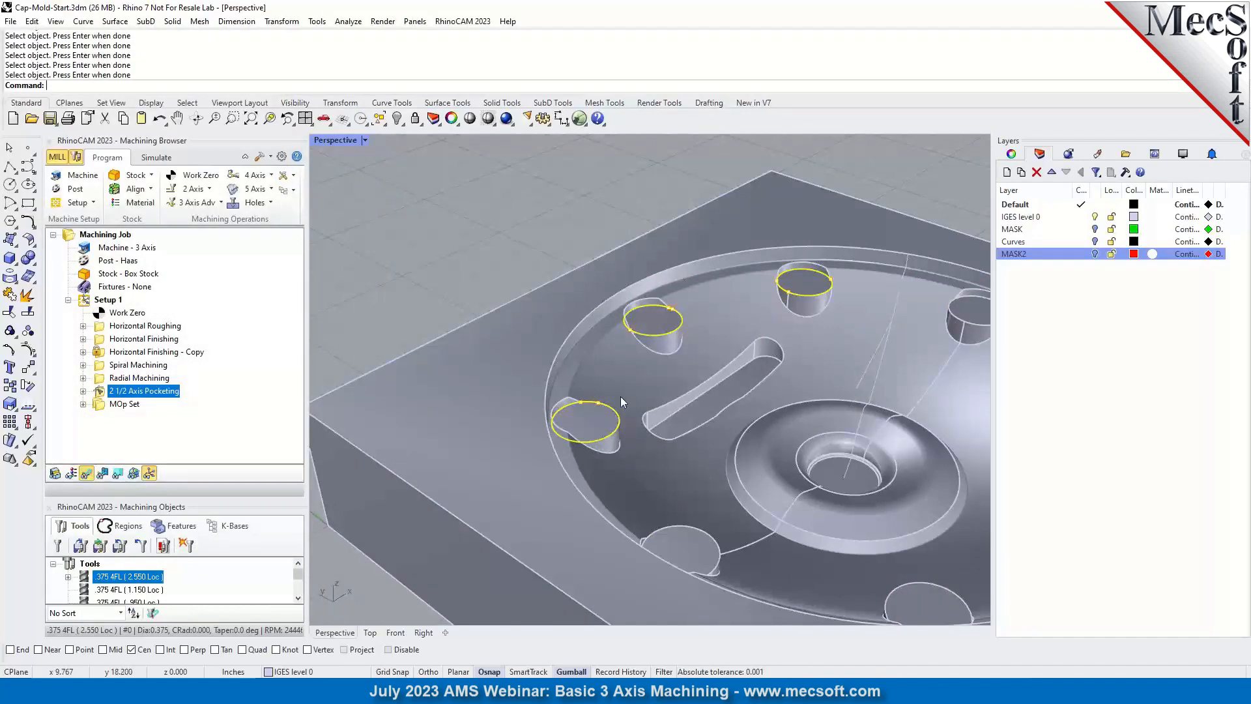
scroll(601, 419, "up", 6)
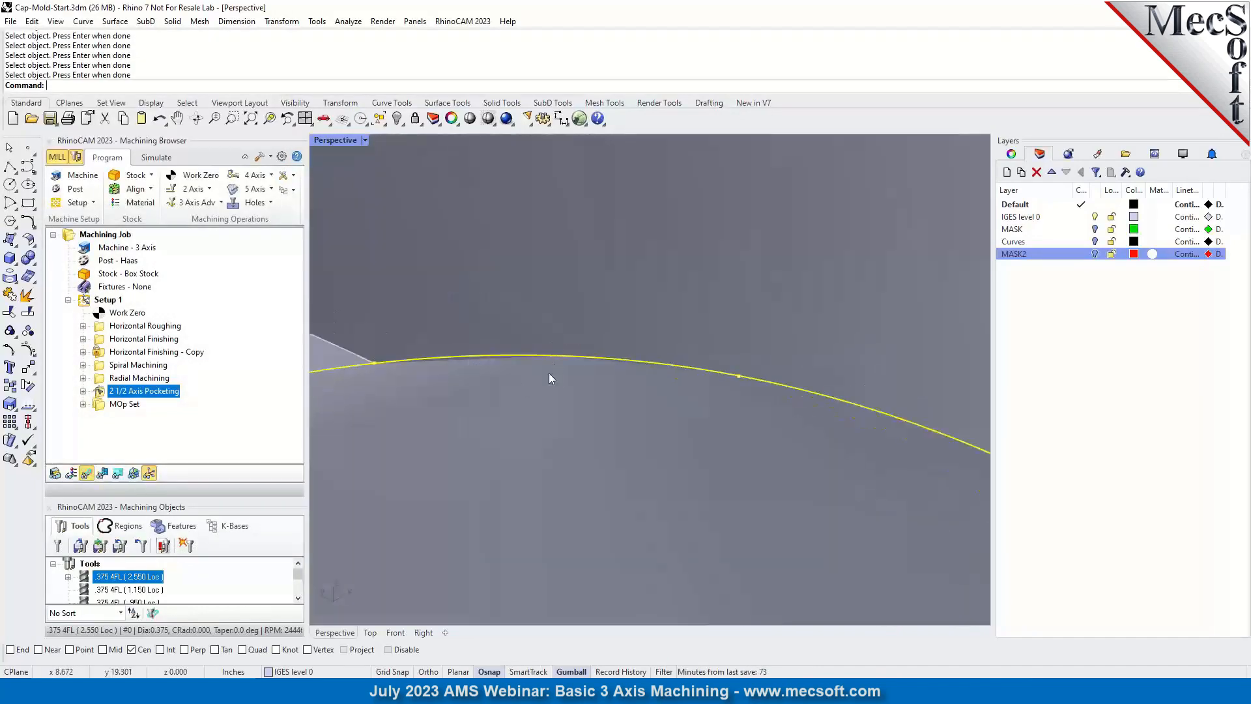
scroll(597, 382, "down", 8)
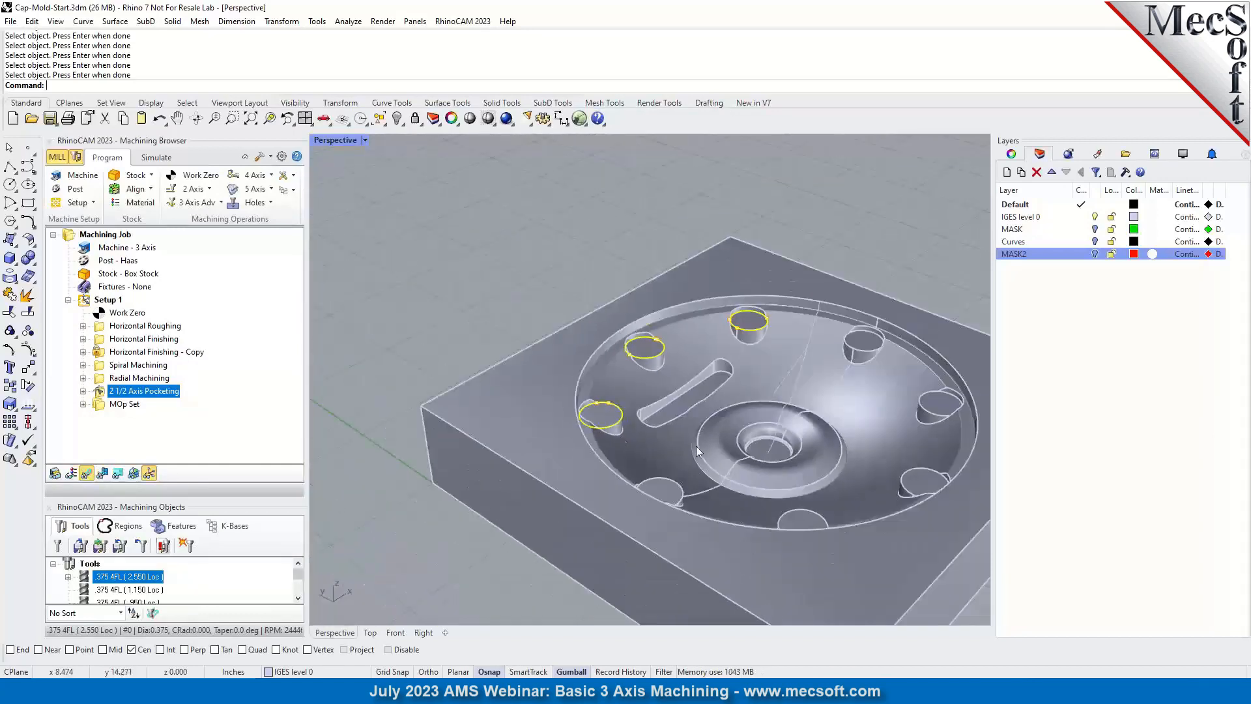
key("Escape")
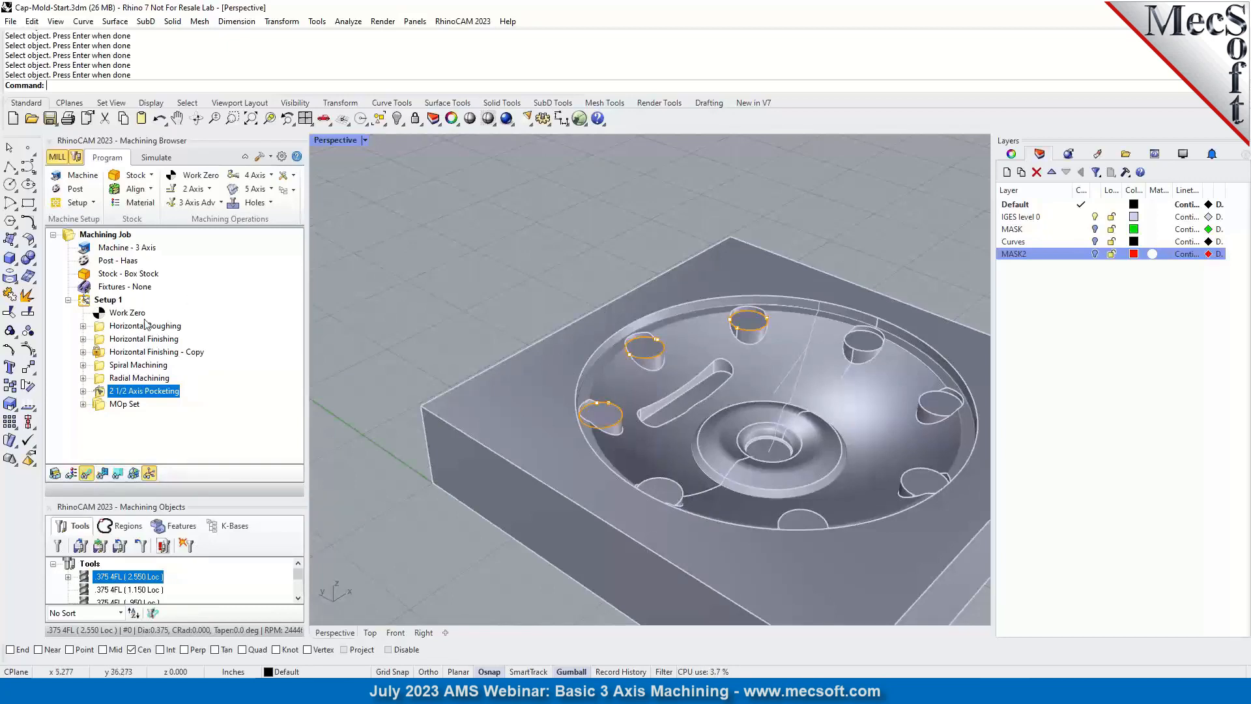
Clear the pocketing operation's selection, turn on the MASK2 layer and make it the current layer.
left_click(107, 300)
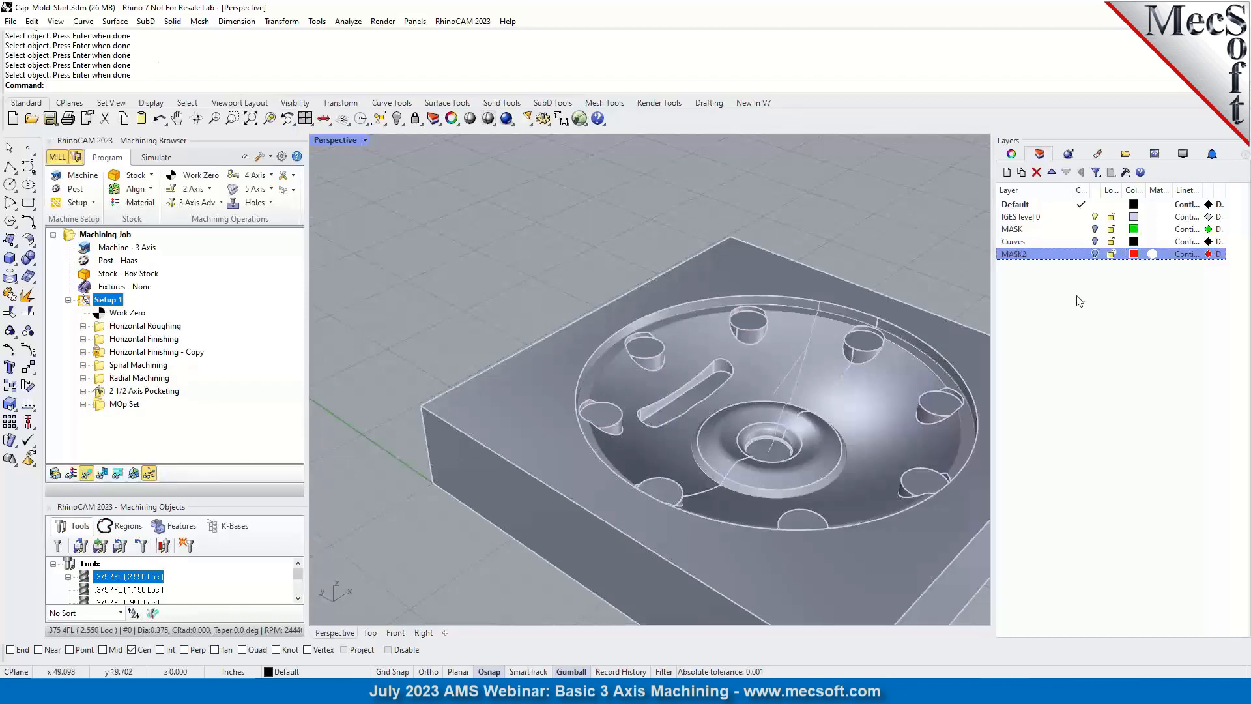
left_click(1096, 254)
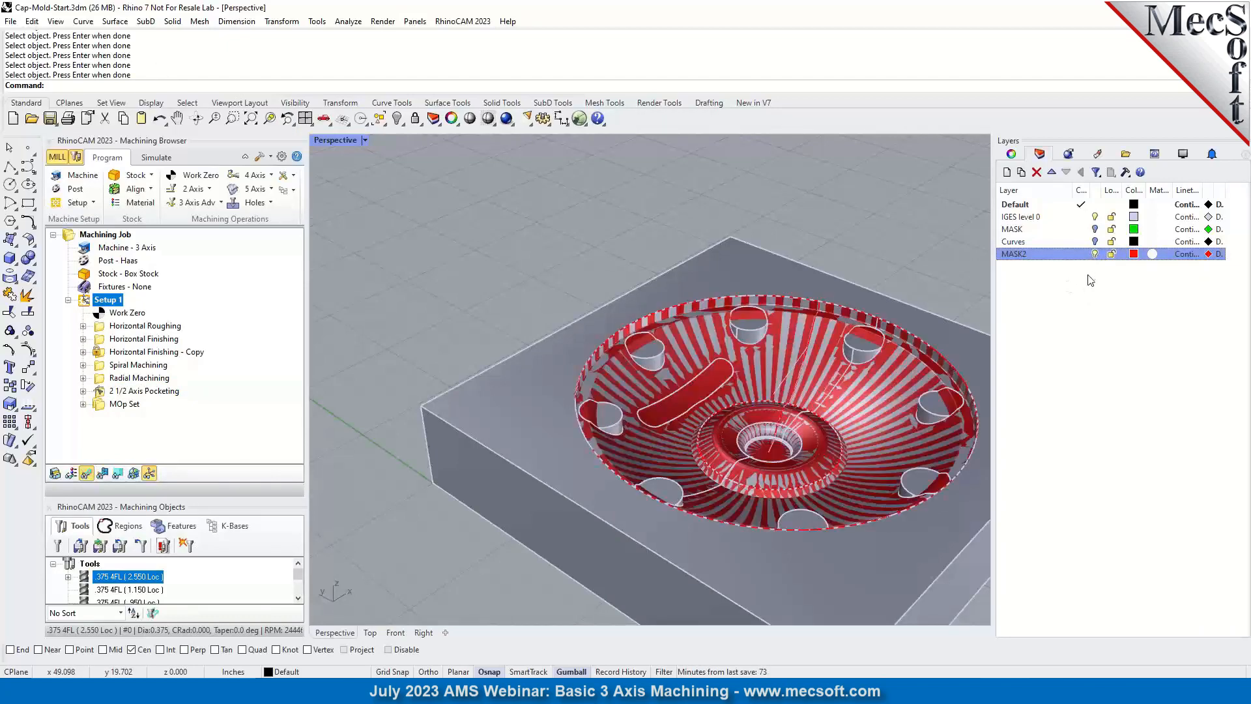
left_click(1089, 254)
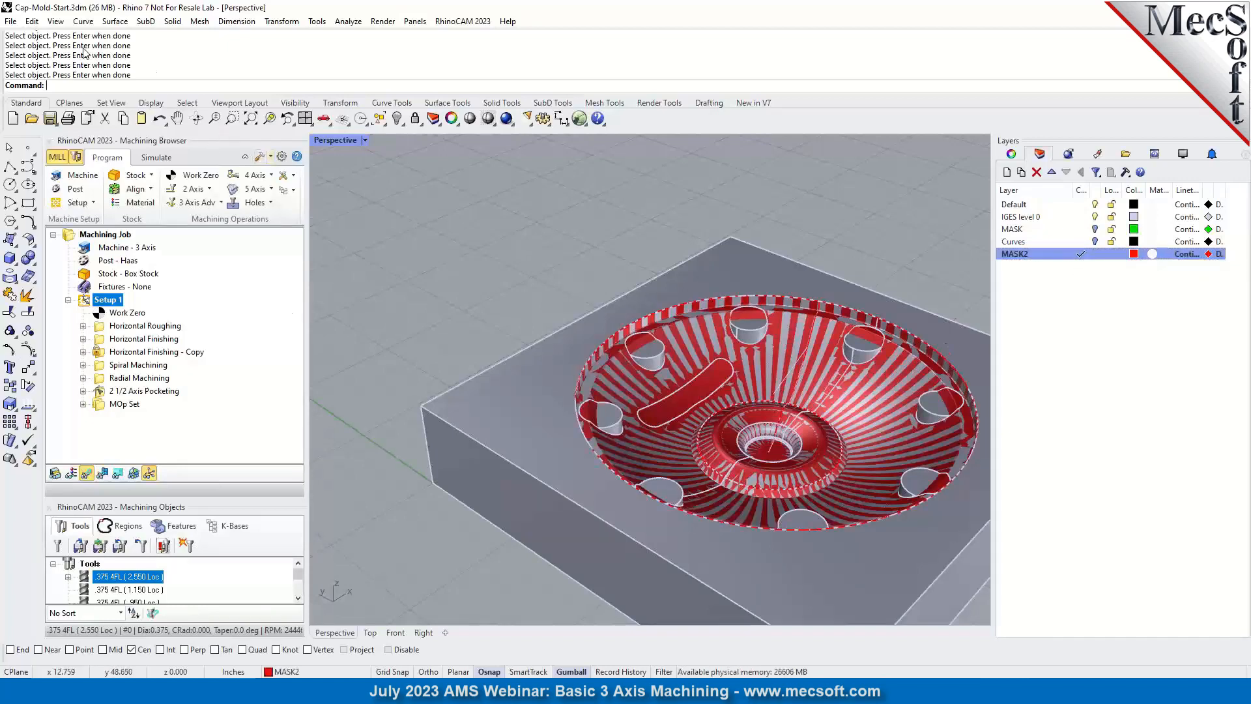
Start Duplicate Edge and pick the exposed top edge segments of the boss between the slot and the cavity rim.
left_click(83, 21)
mouse_move(177, 447)
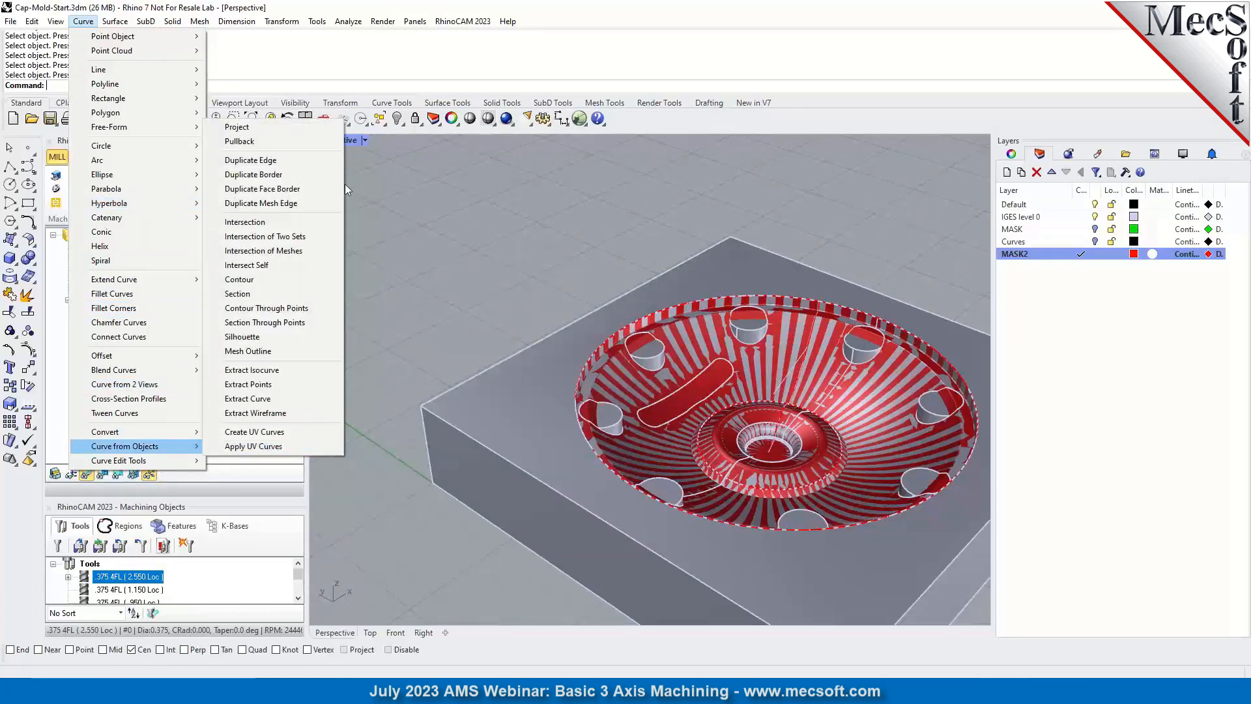
left_click(267, 163)
scroll(653, 360, "up", 5)
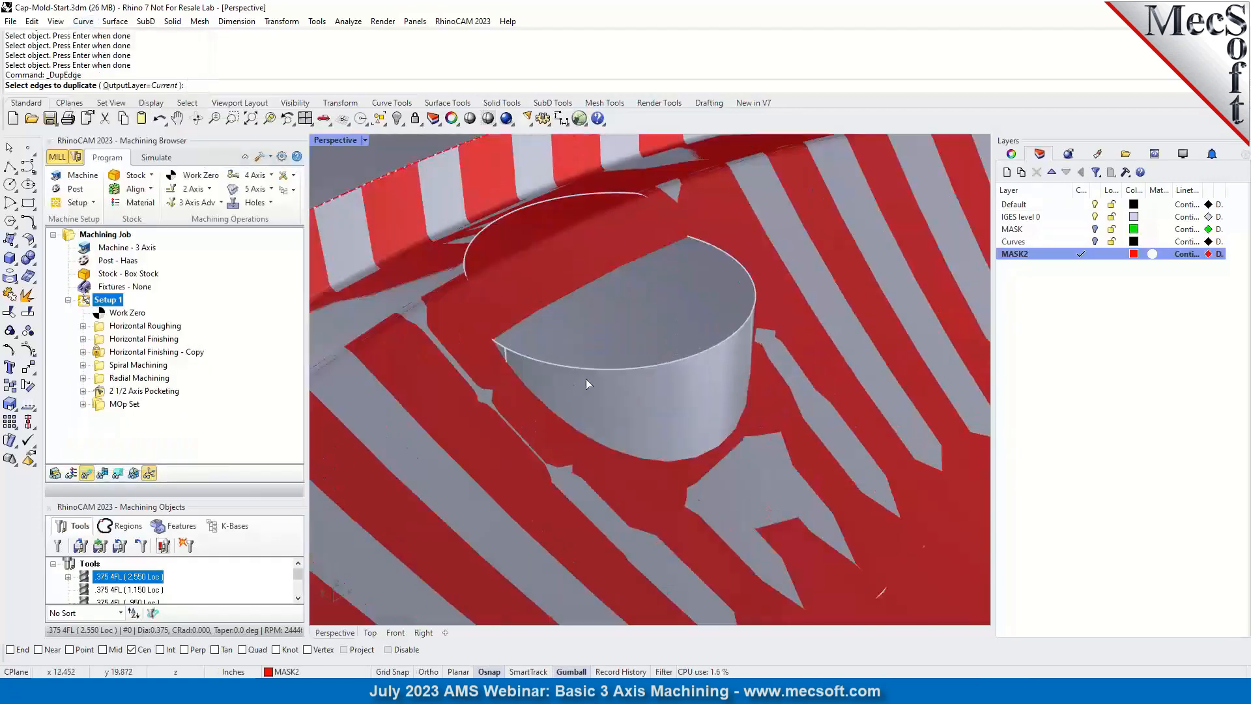
left_click(612, 369)
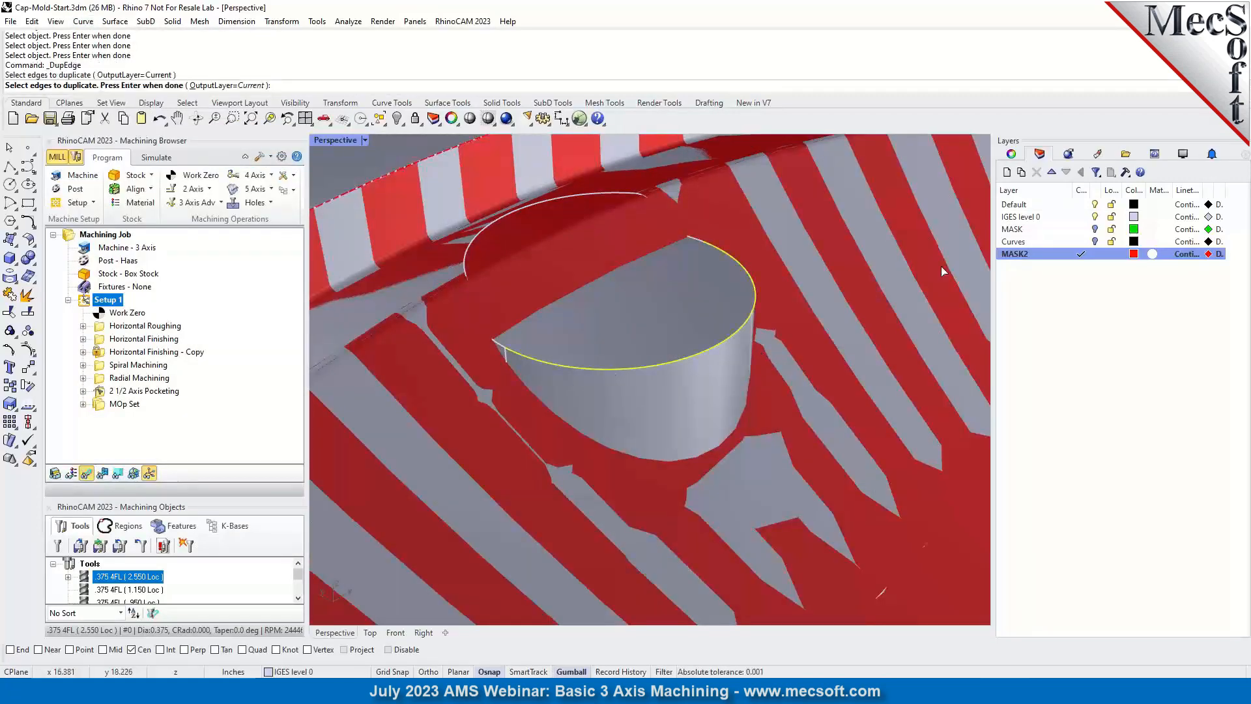
left_click(496, 346)
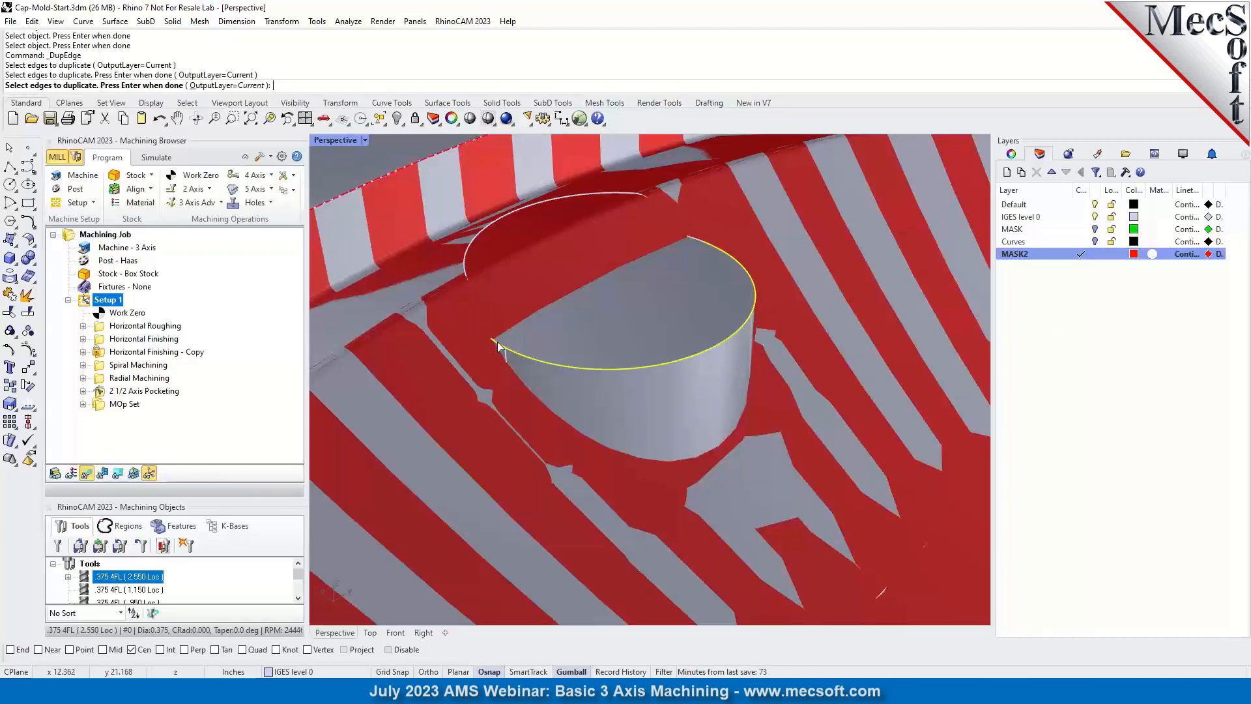
left_click(694, 241)
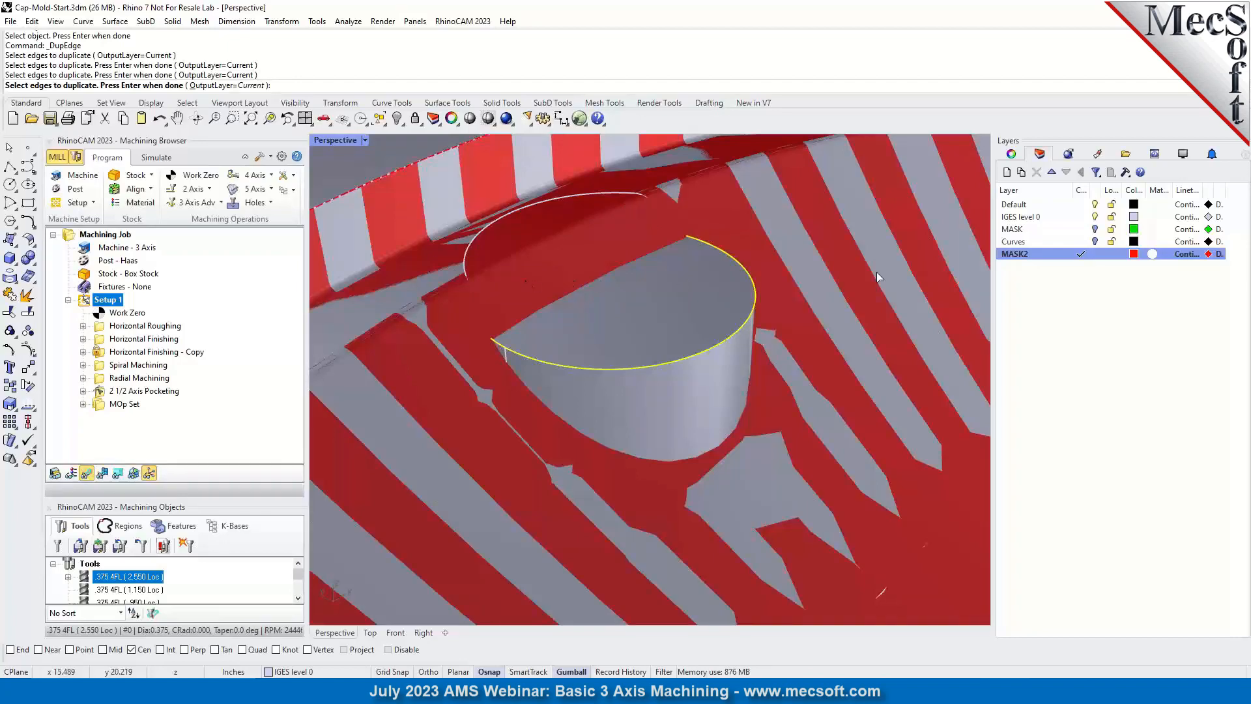
Make Default the current layer, hide MASK2, and complete the edge duplication with the boss's remaining top edge.
left_click(1083, 204)
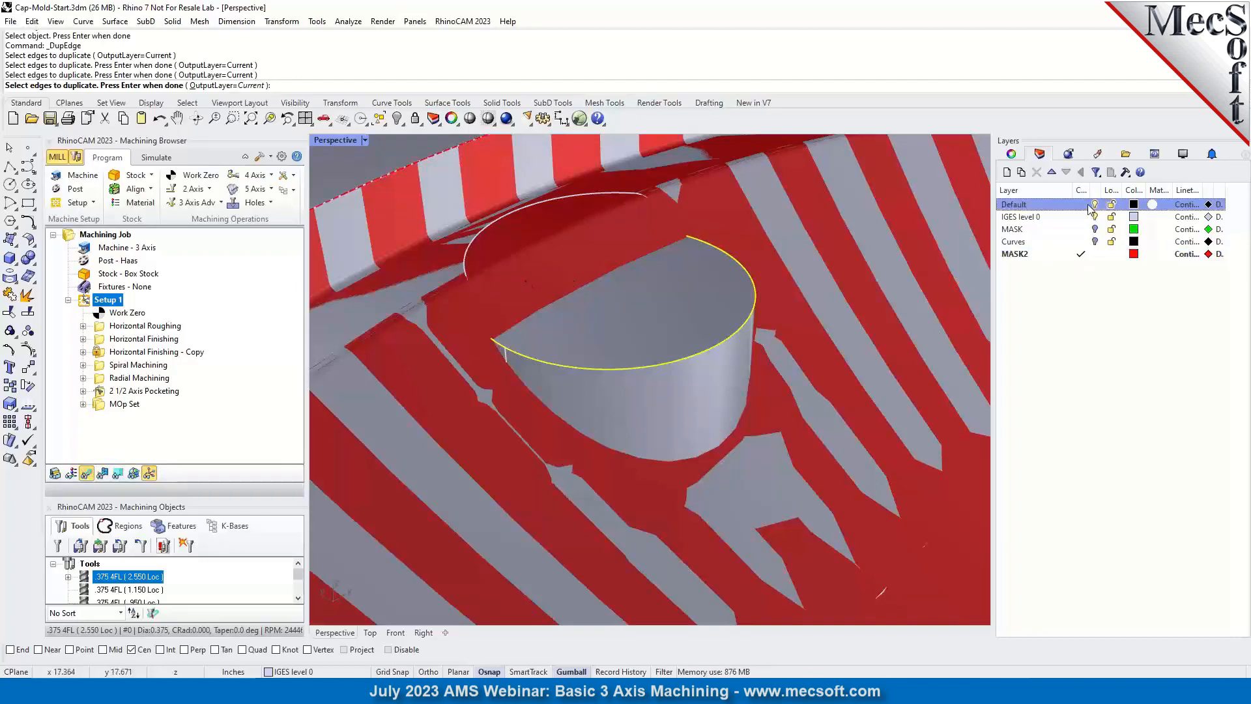
left_click(1095, 254)
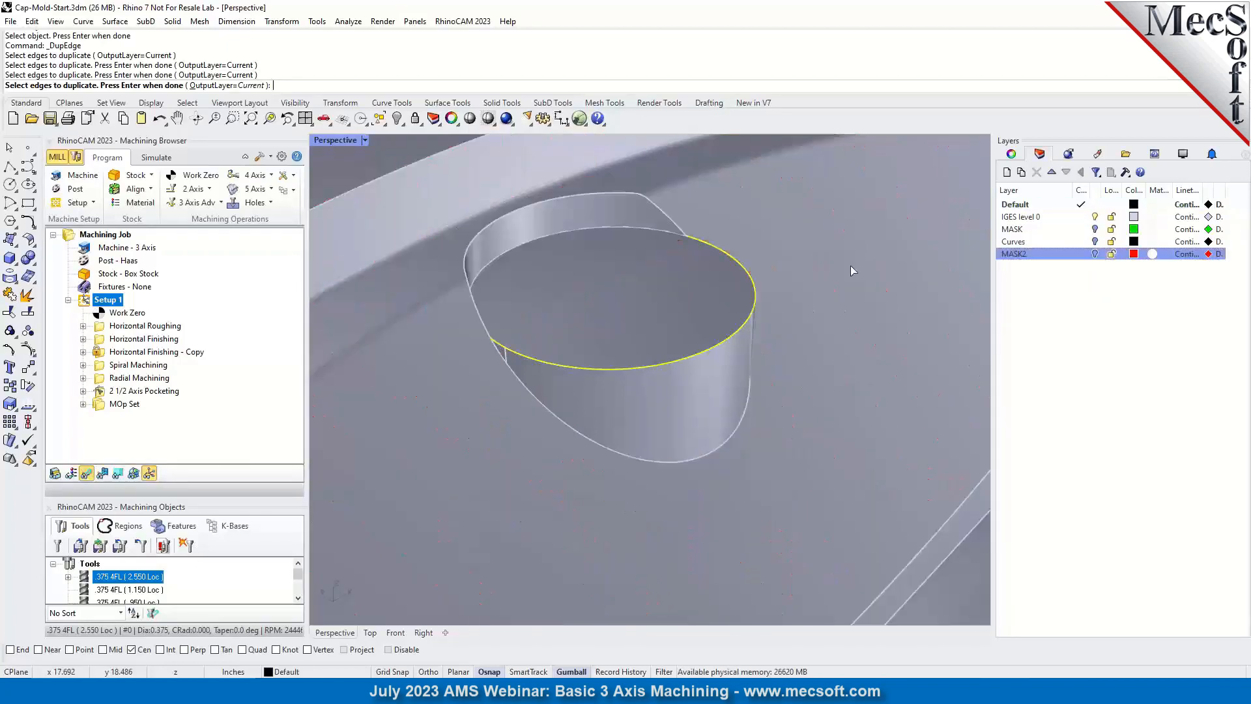
left_click(661, 234)
key("Return")
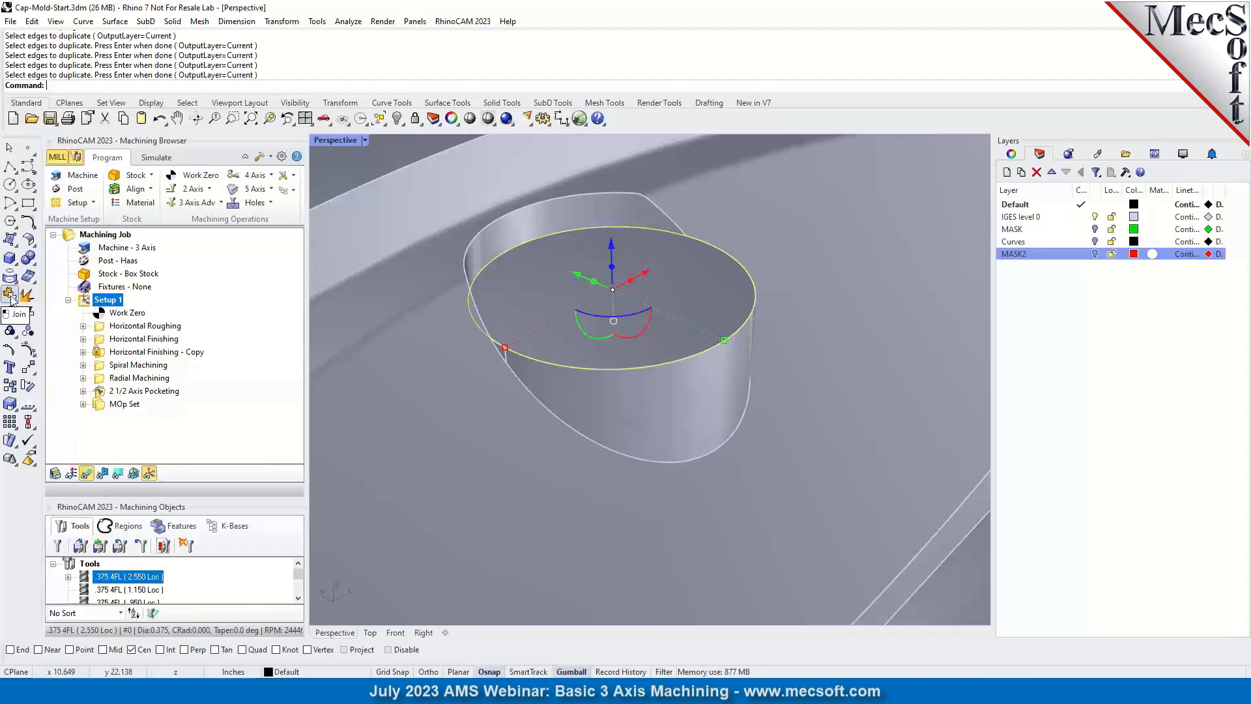
Join the duplicated boss edges into one curve and select it to check that it is closed.
left_click(11, 295)
right_click(424, 331)
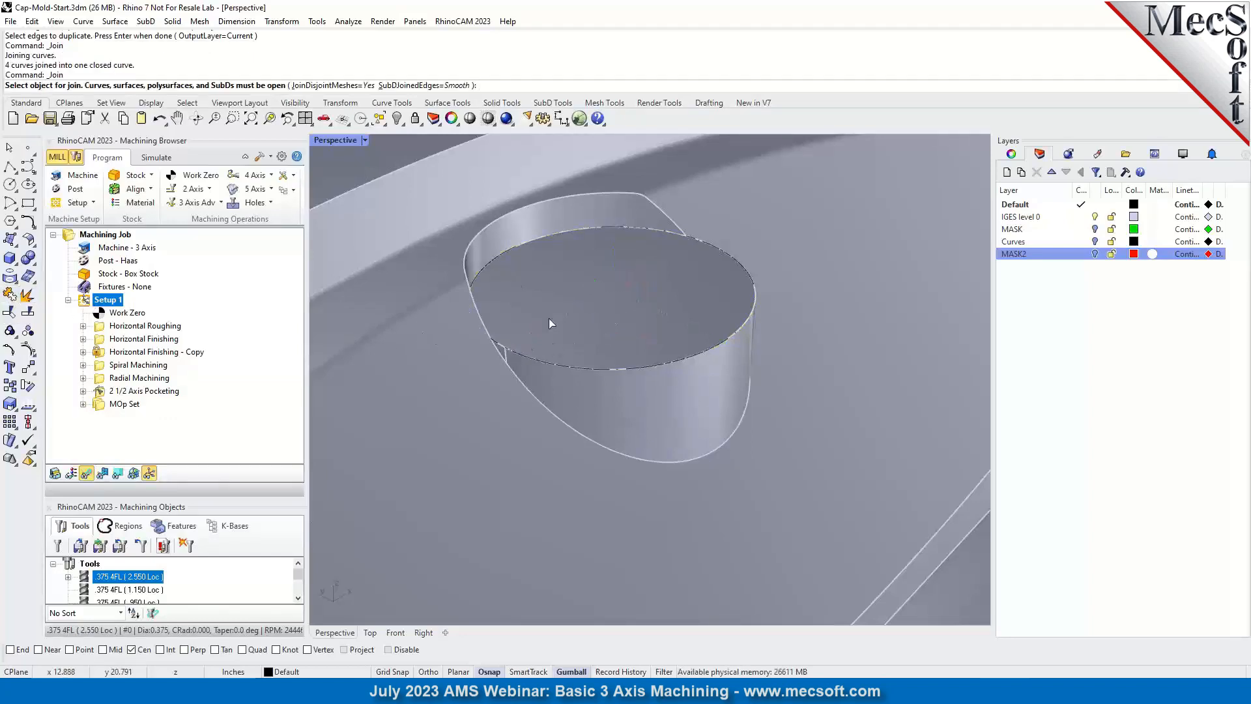
key("Escape")
left_click(501, 254)
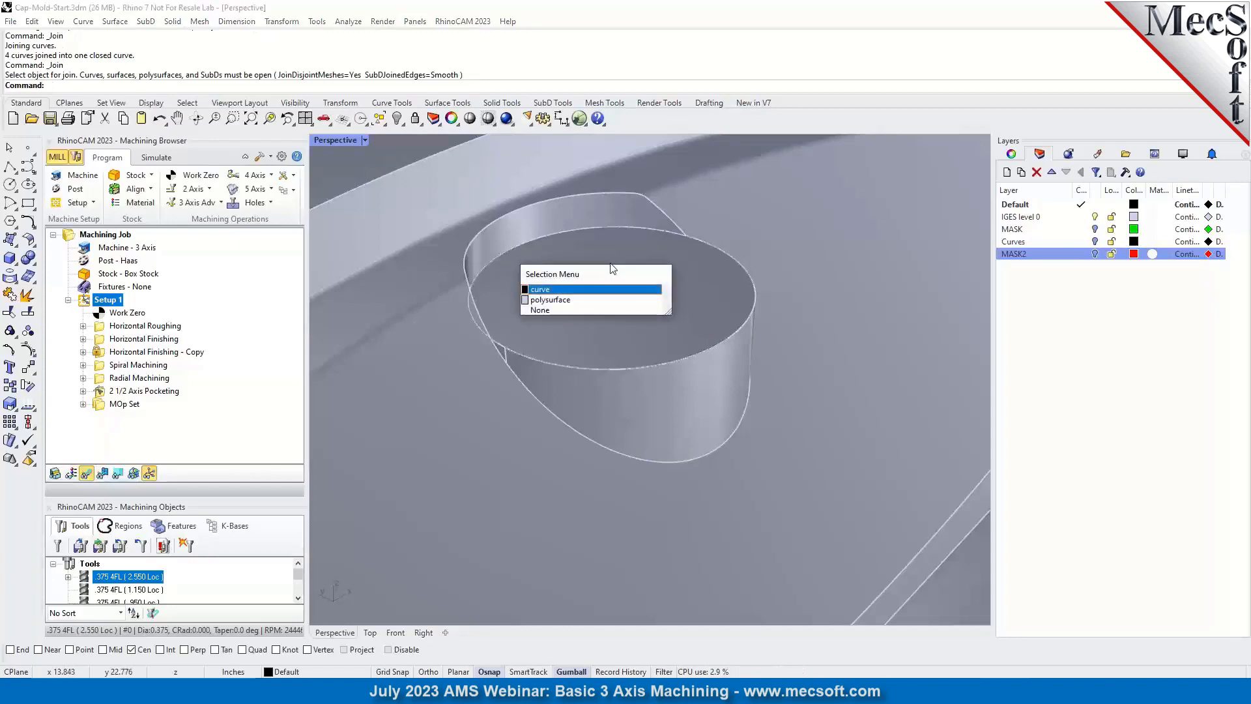
left_click(541, 289)
scroll(661, 335, "down", 5)
scroll(661, 335, "down", 3)
key("Escape")
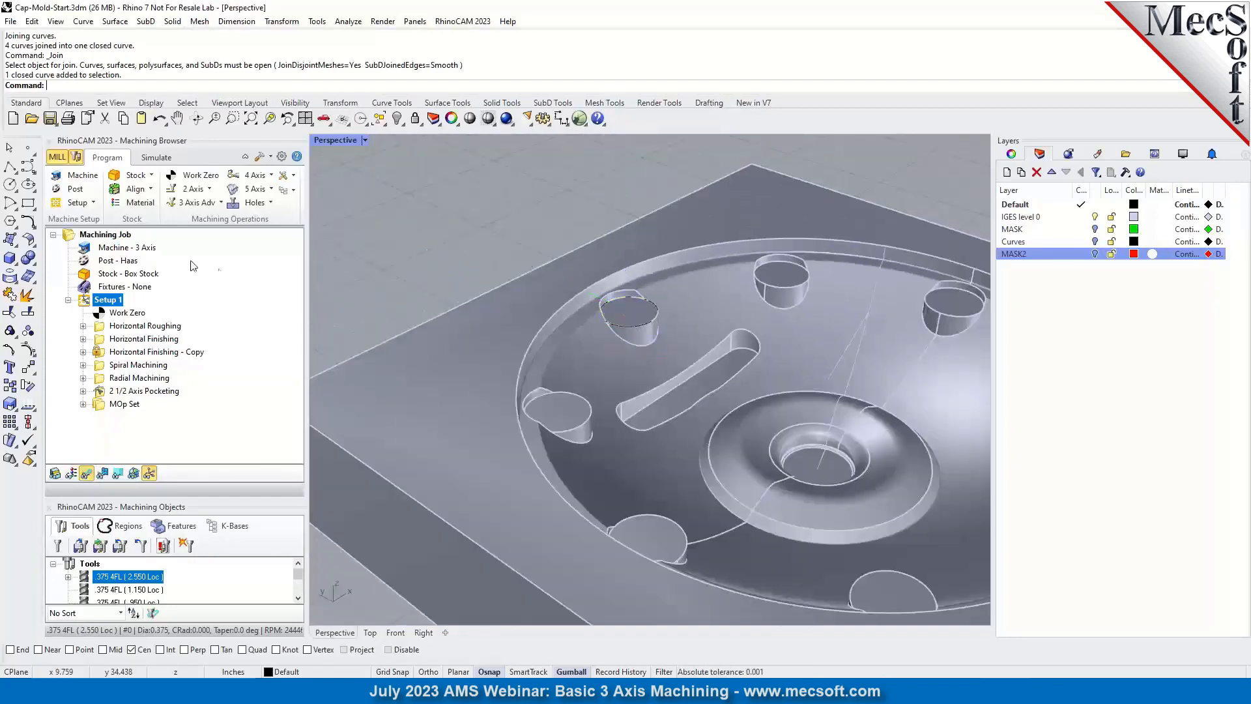
Open the 2 1/2 Axis Pocketing operation for editing and remove all its machining regions.
left_click(105, 392)
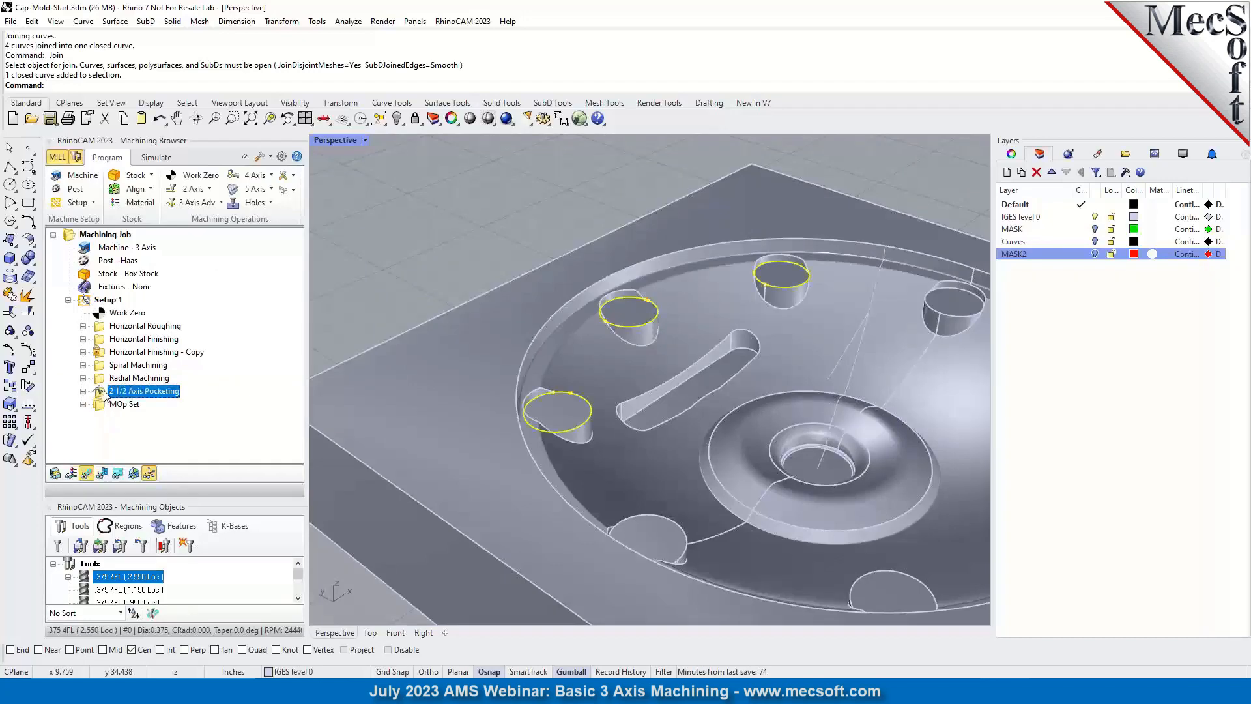
right_click(106, 392)
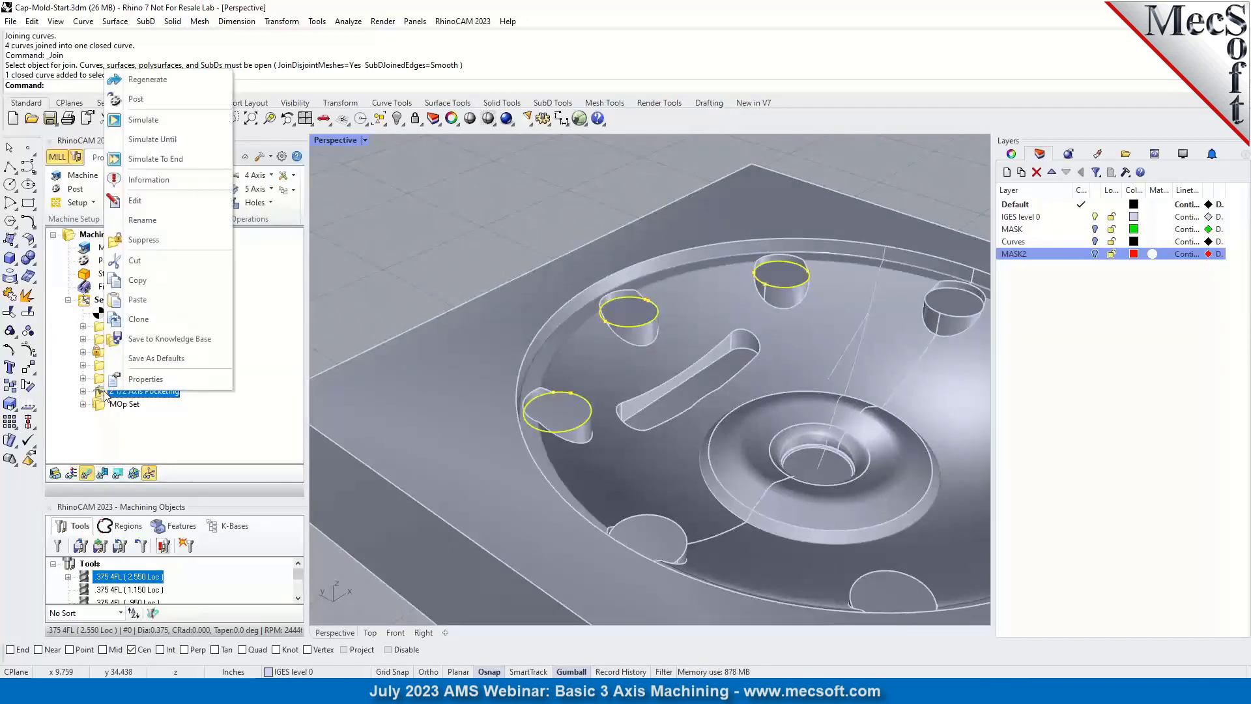
left_click(137, 200)
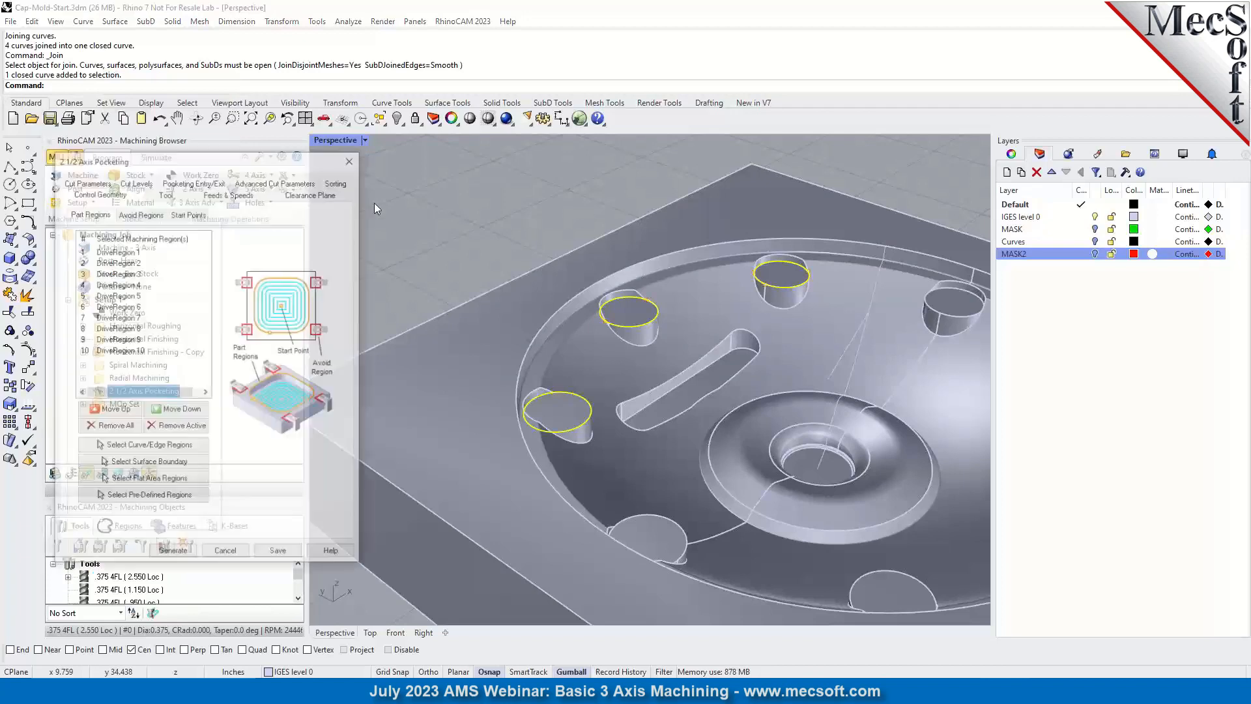
left_click(115, 427)
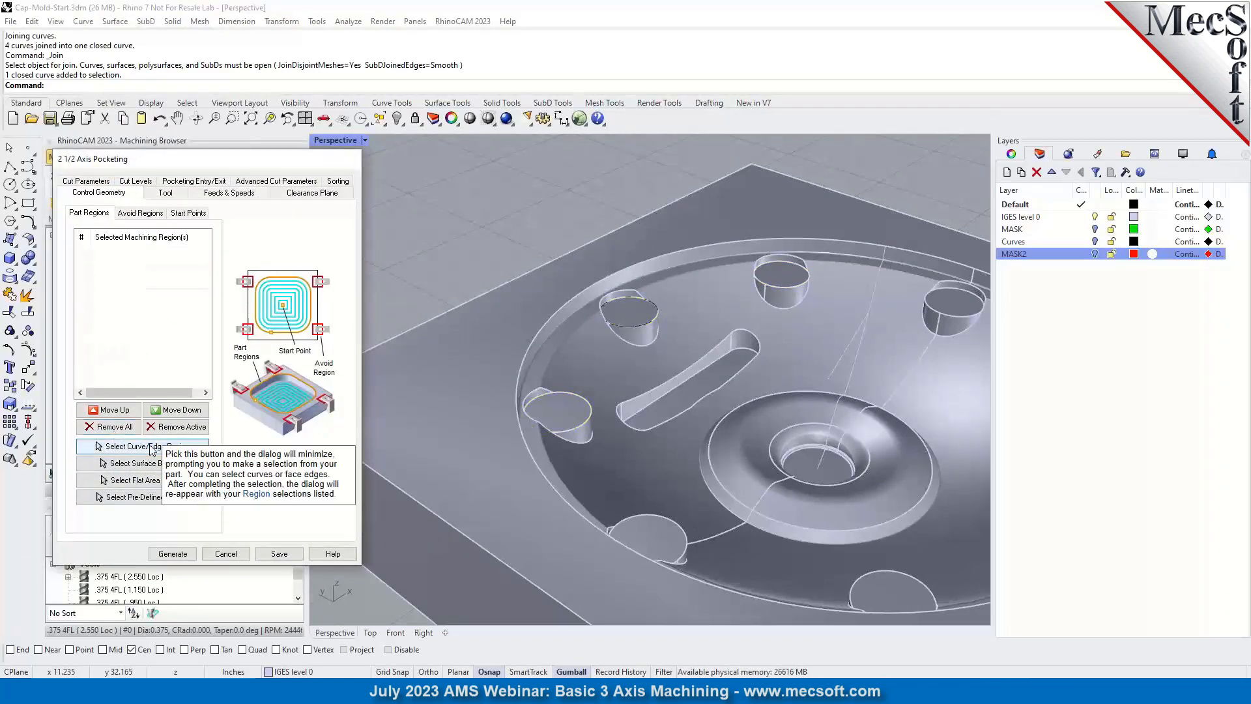
Select the joined boss curve as the pocketing operation's machining region, generate the toolpath and inspect it.
left_click(146, 446)
left_click(650, 326)
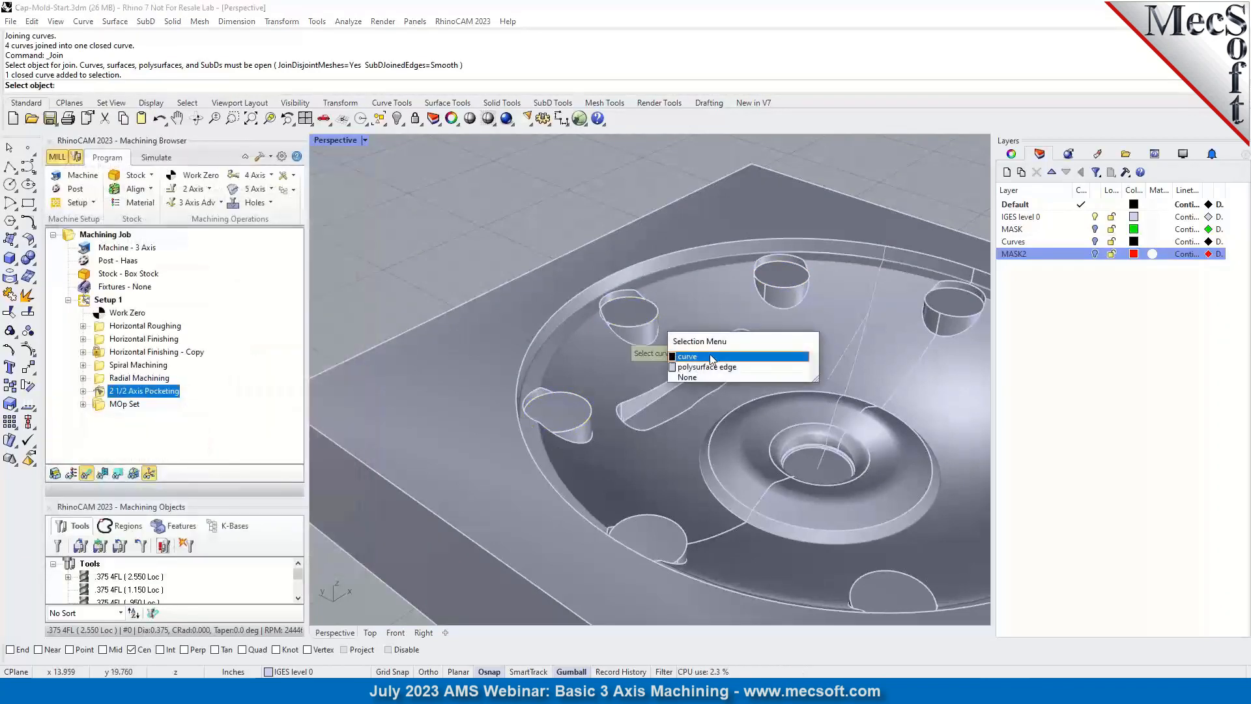
left_click(691, 361)
key("Return")
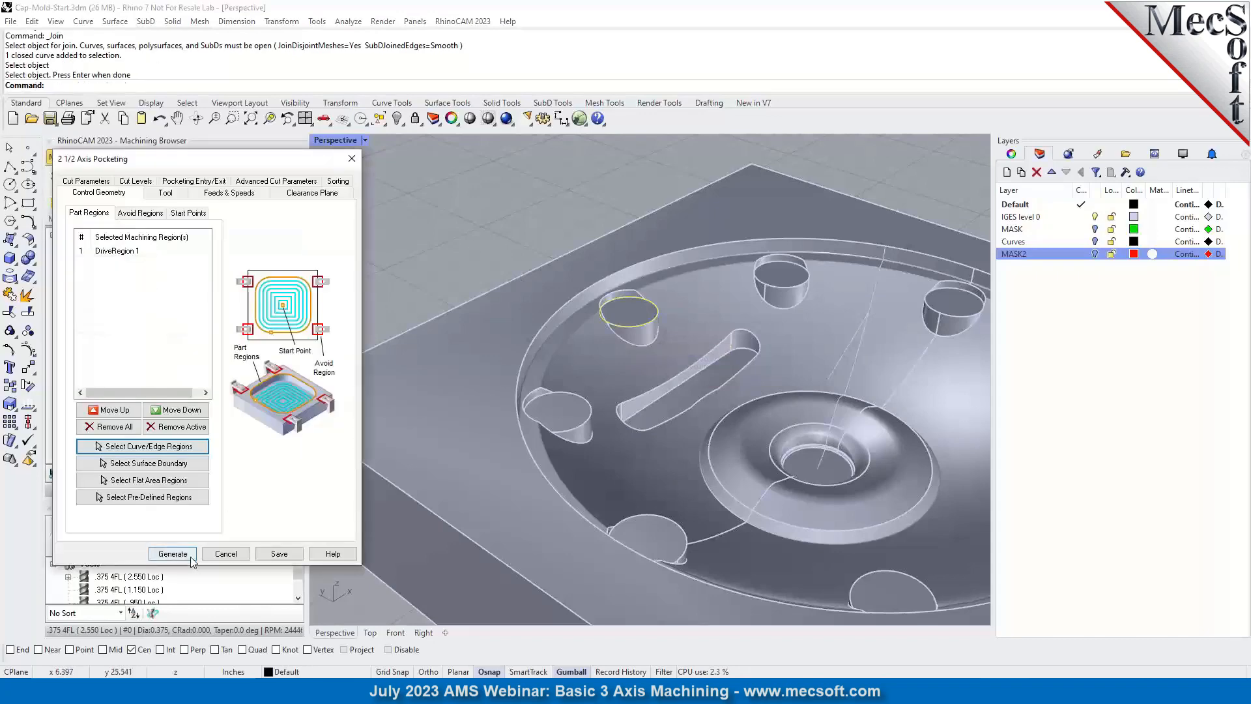
left_click(189, 554)
scroll(616, 313, "up", 6)
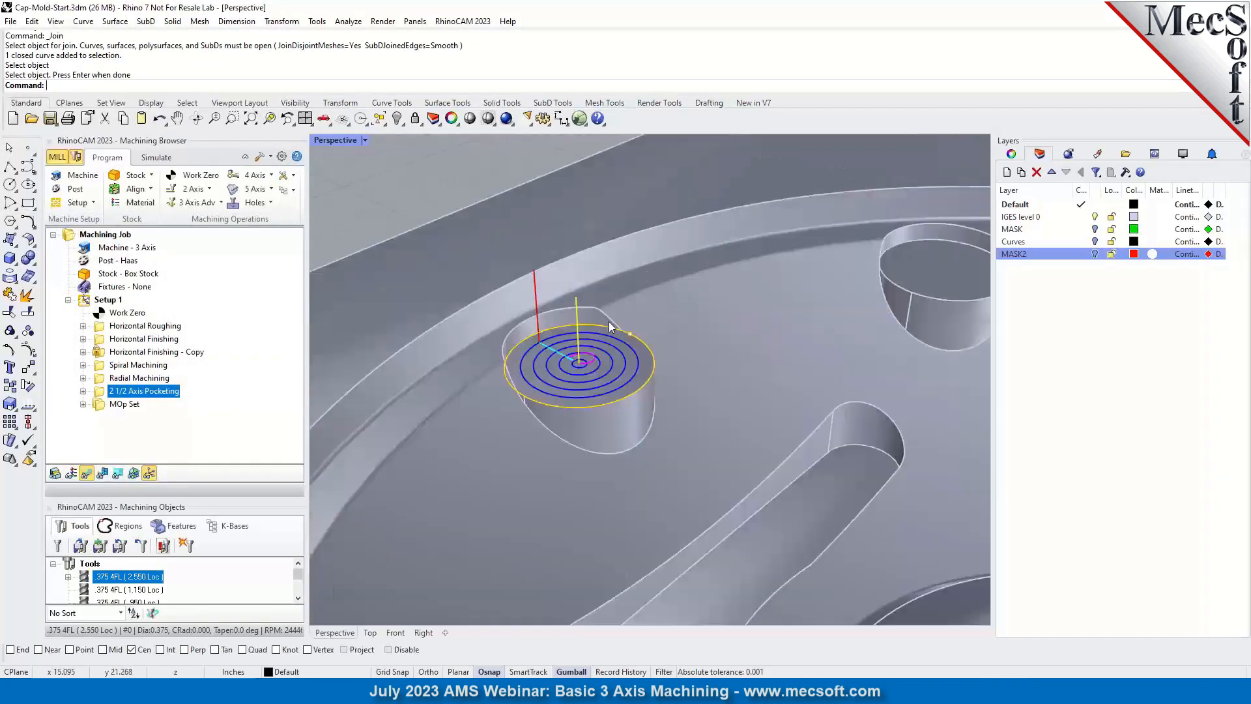
scroll(518, 338, "down", 4)
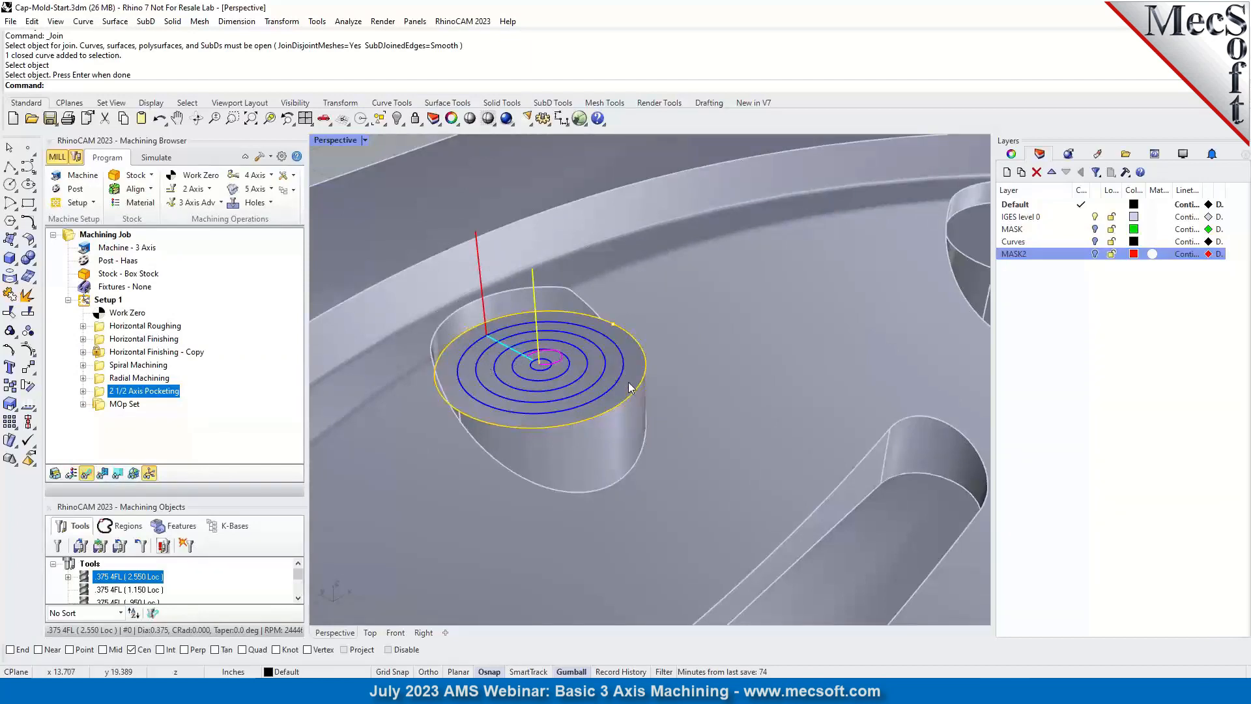
scroll(548, 378, "down", 5)
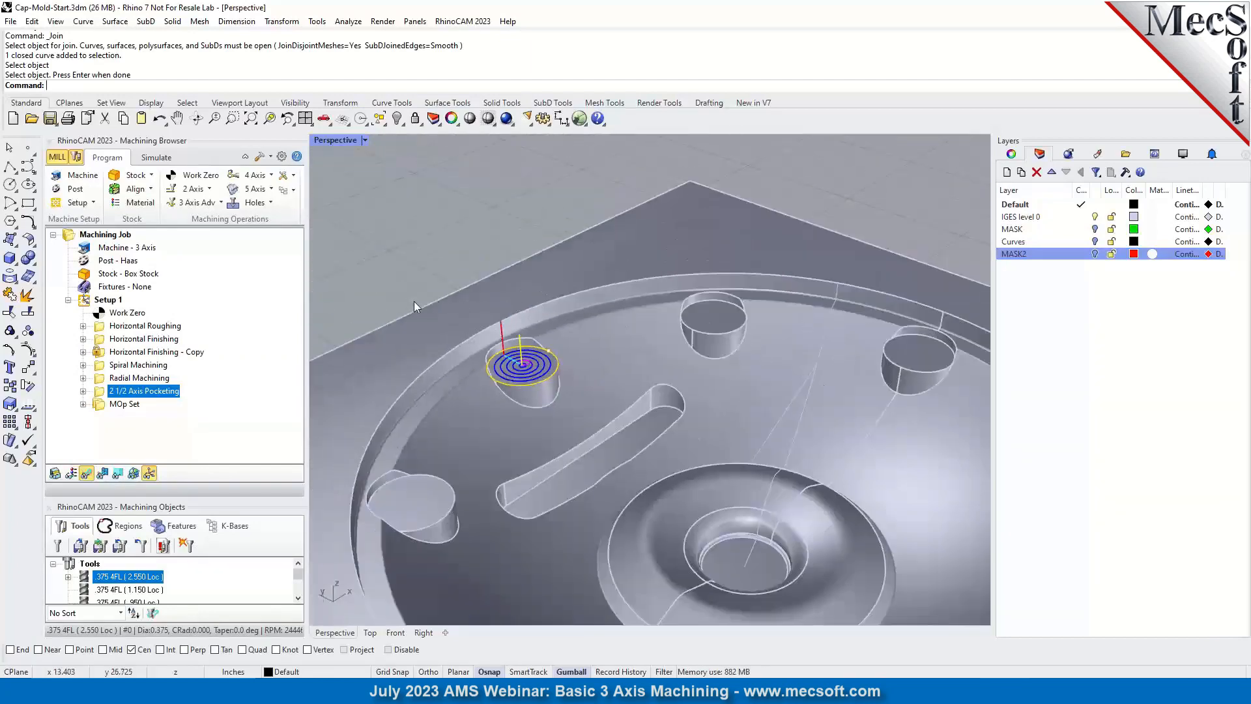
Simulate the 2 1/2 Axis Pocketing toolpath at slow and full speed and examine the machined boss top.
left_click(154, 158)
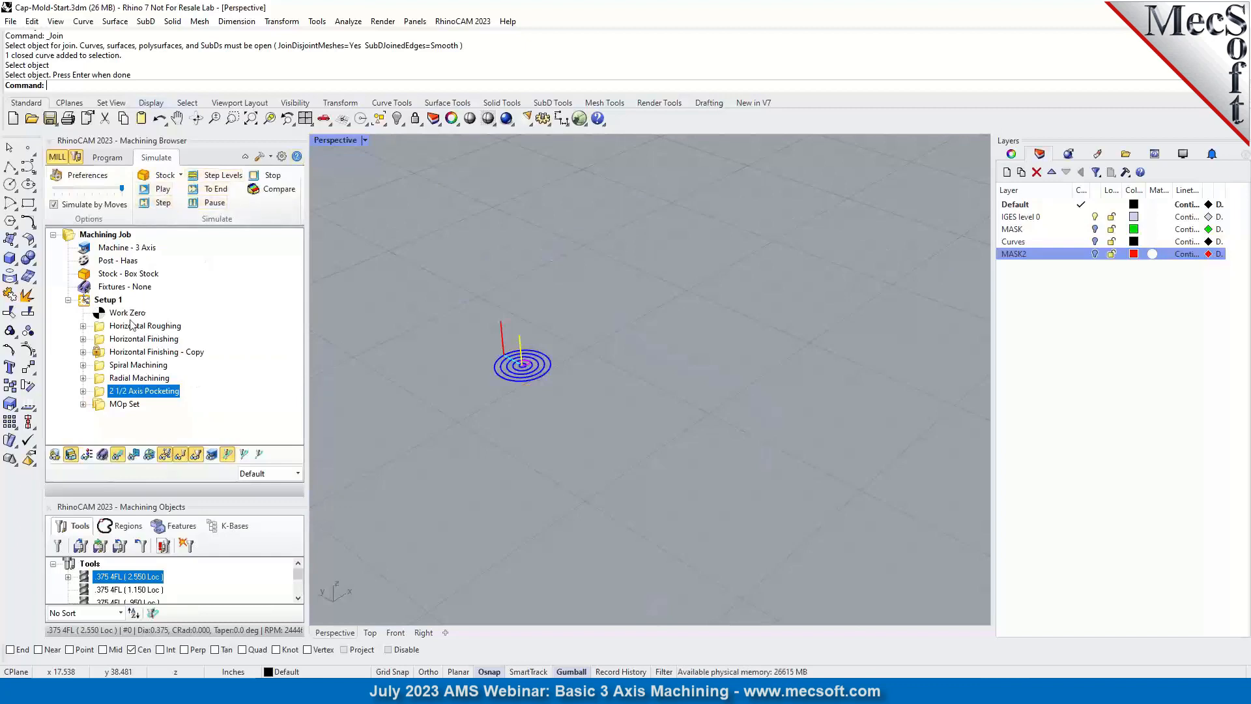
left_click_drag(121, 188, 42, 193)
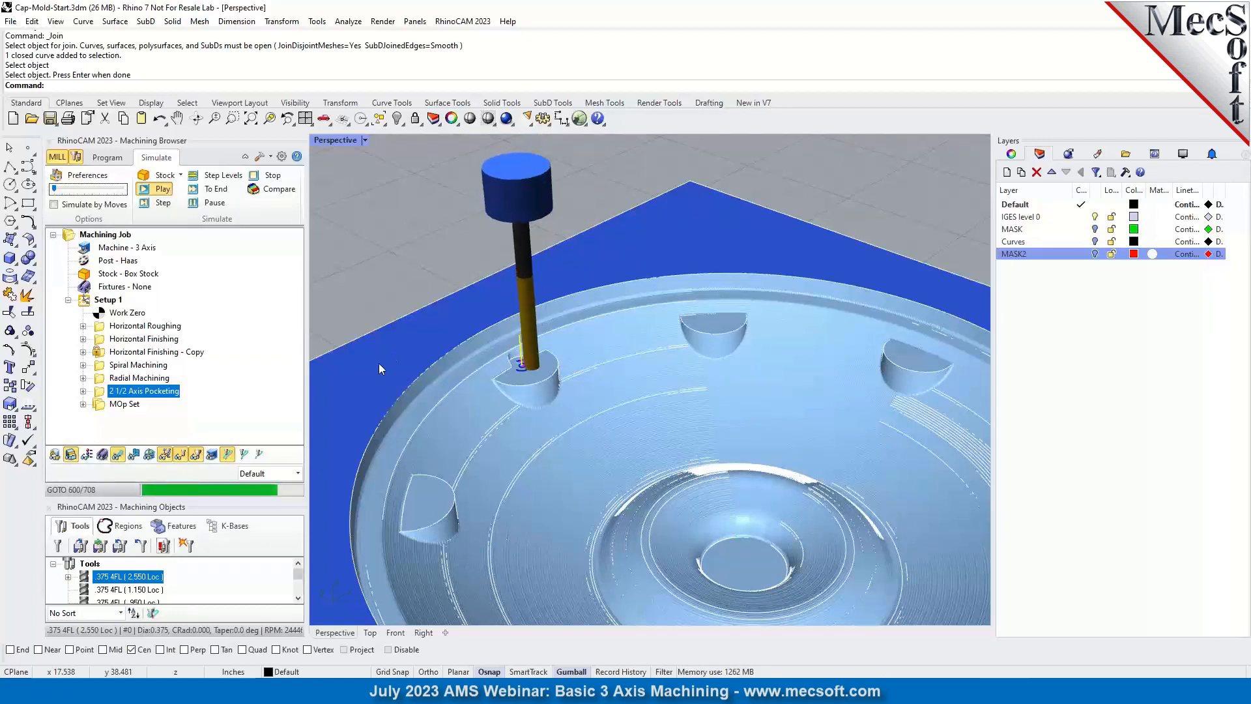
left_click(115, 189)
left_click(120, 190)
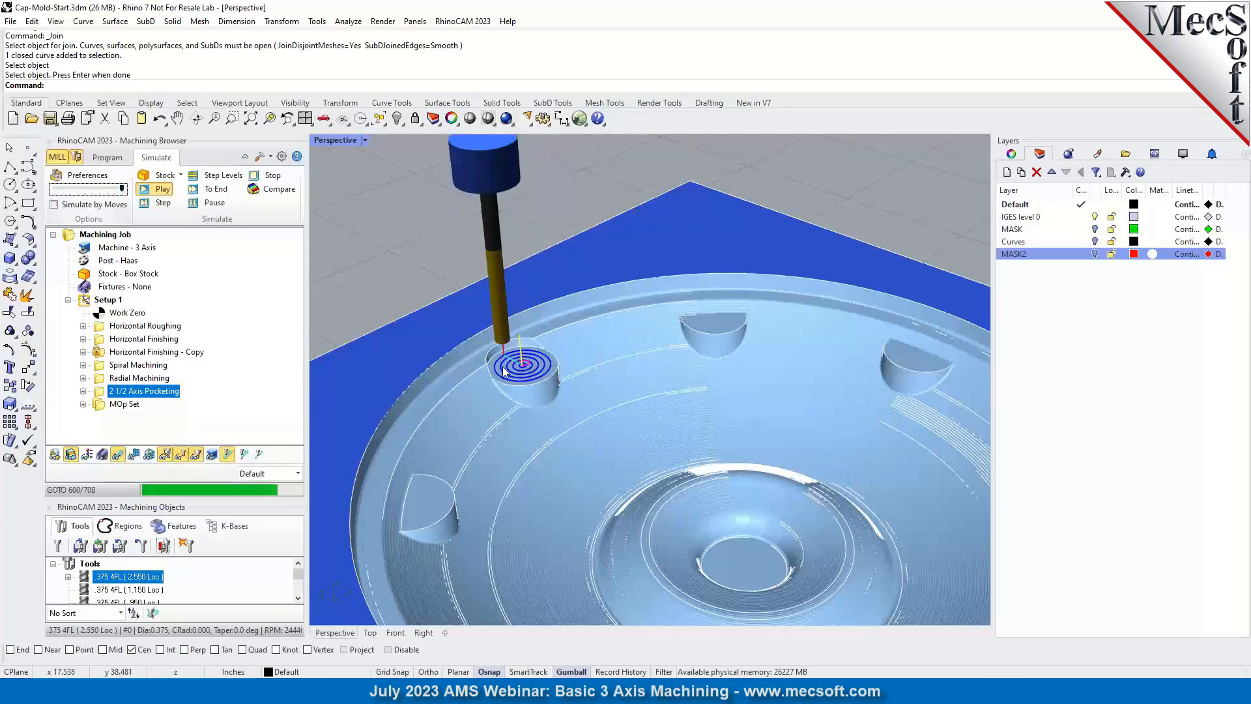
scroll(503, 372, "up", 6)
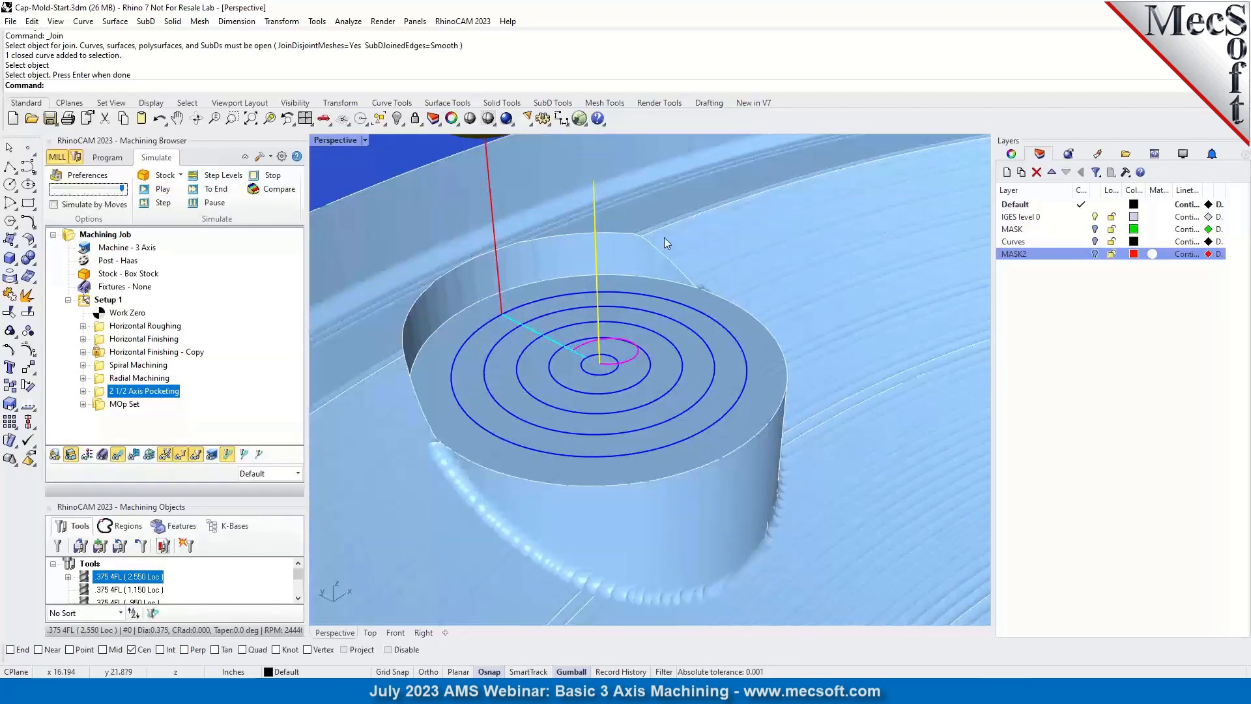
scroll(468, 329, "down", 4)
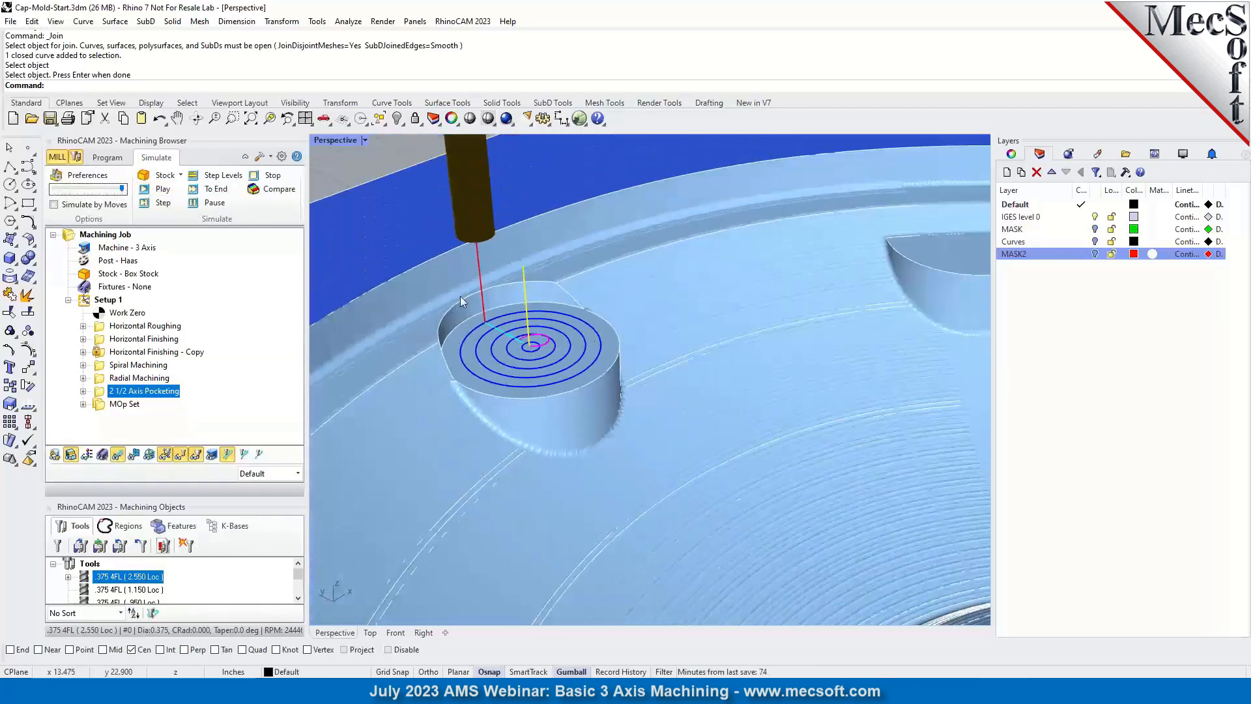
scroll(515, 360, "down", 5)
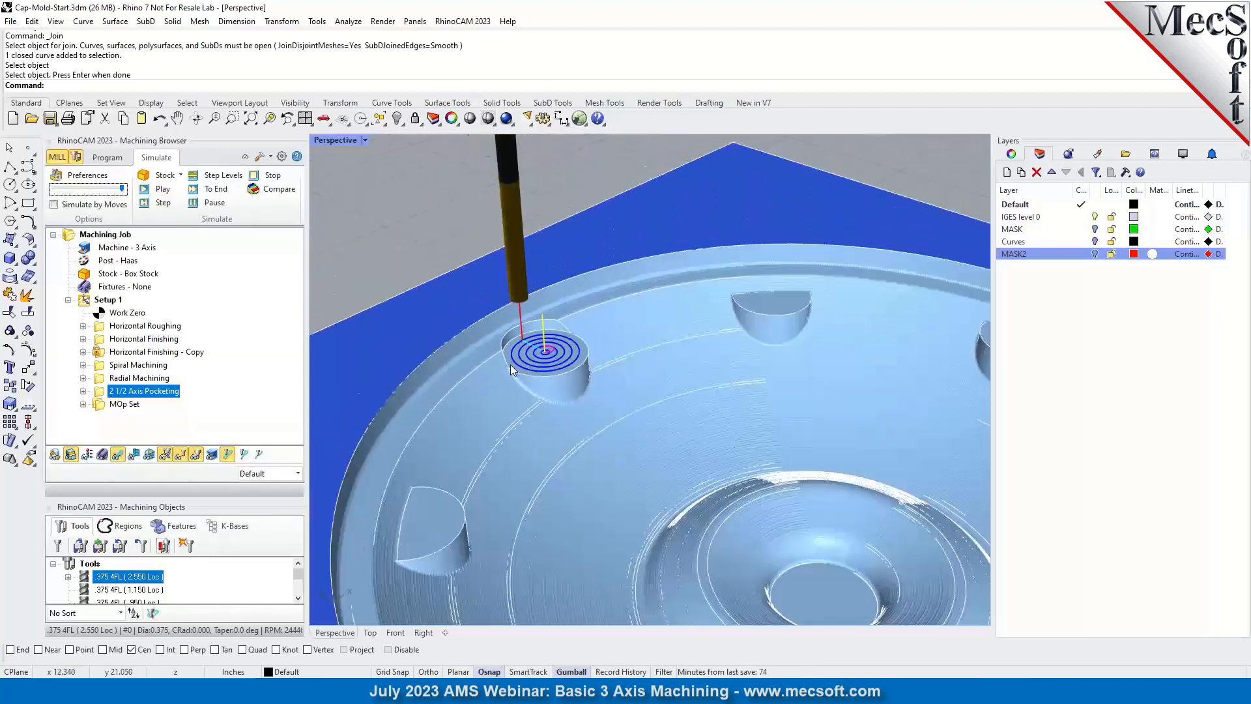
scroll(538, 358, "down", 5)
scroll(666, 495, "up", 6)
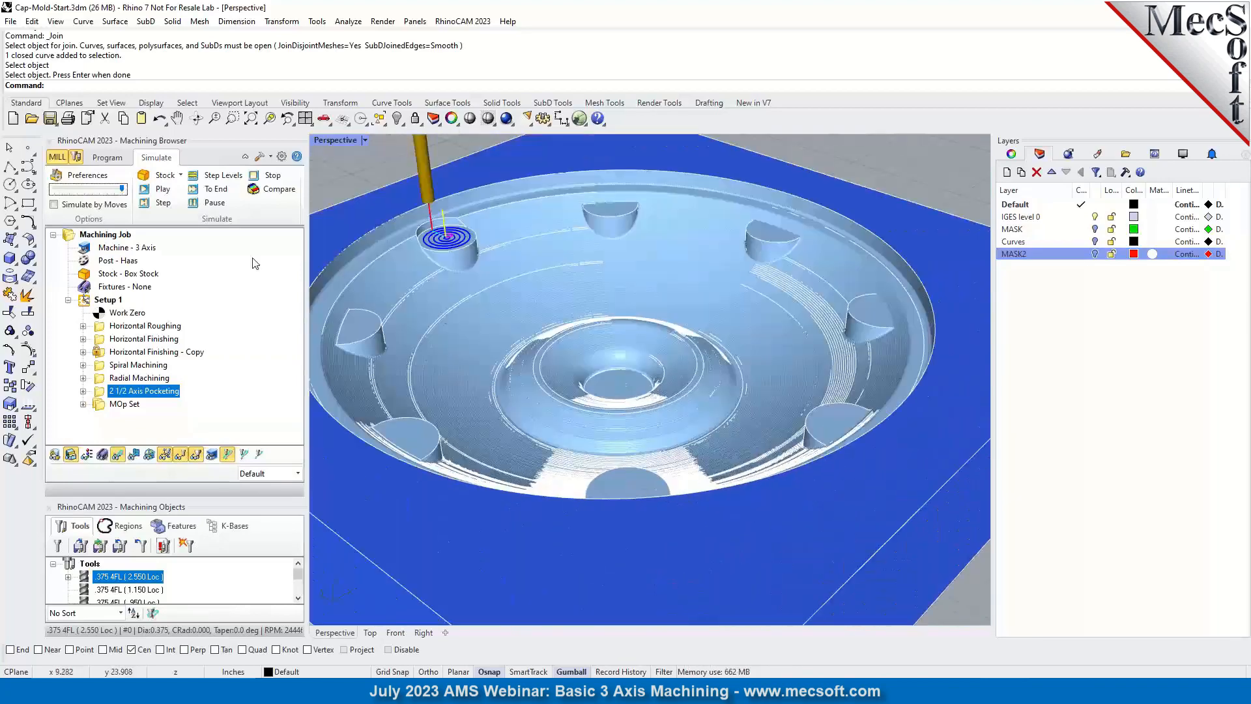
Clone the 2 1/2 Axis Pocketing operation and open the copy for editing.
left_click(107, 157)
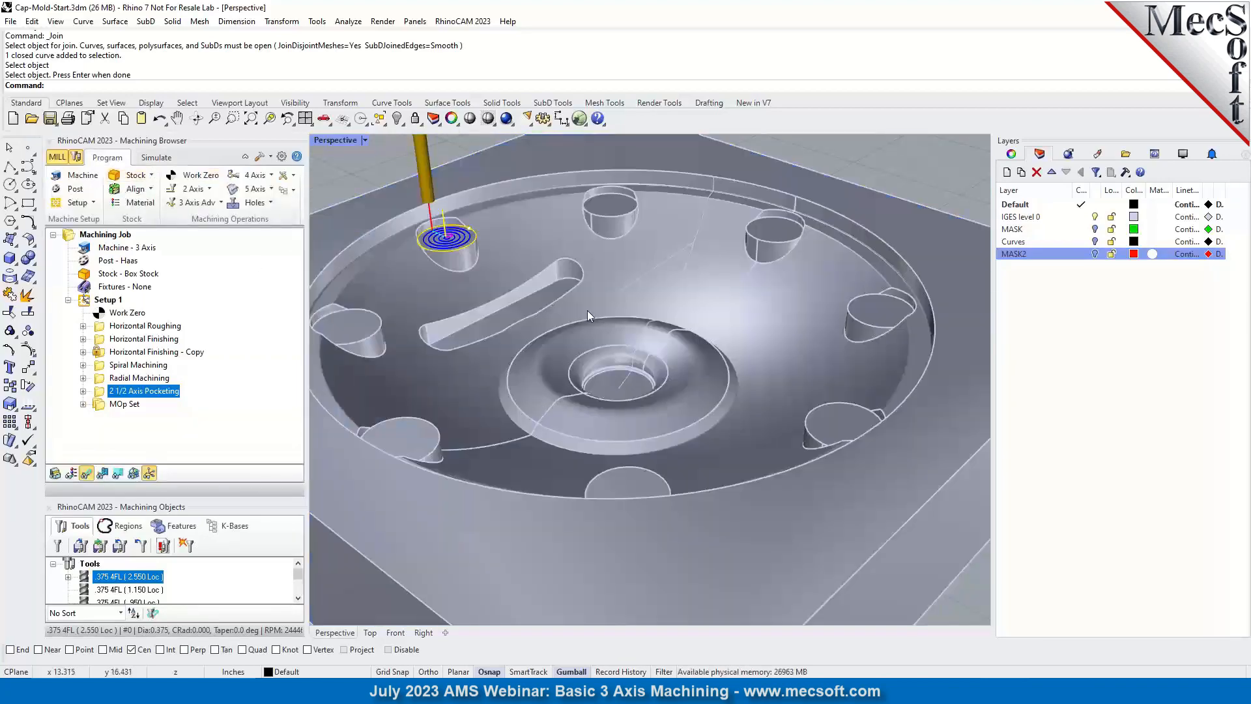
right_click(173, 397)
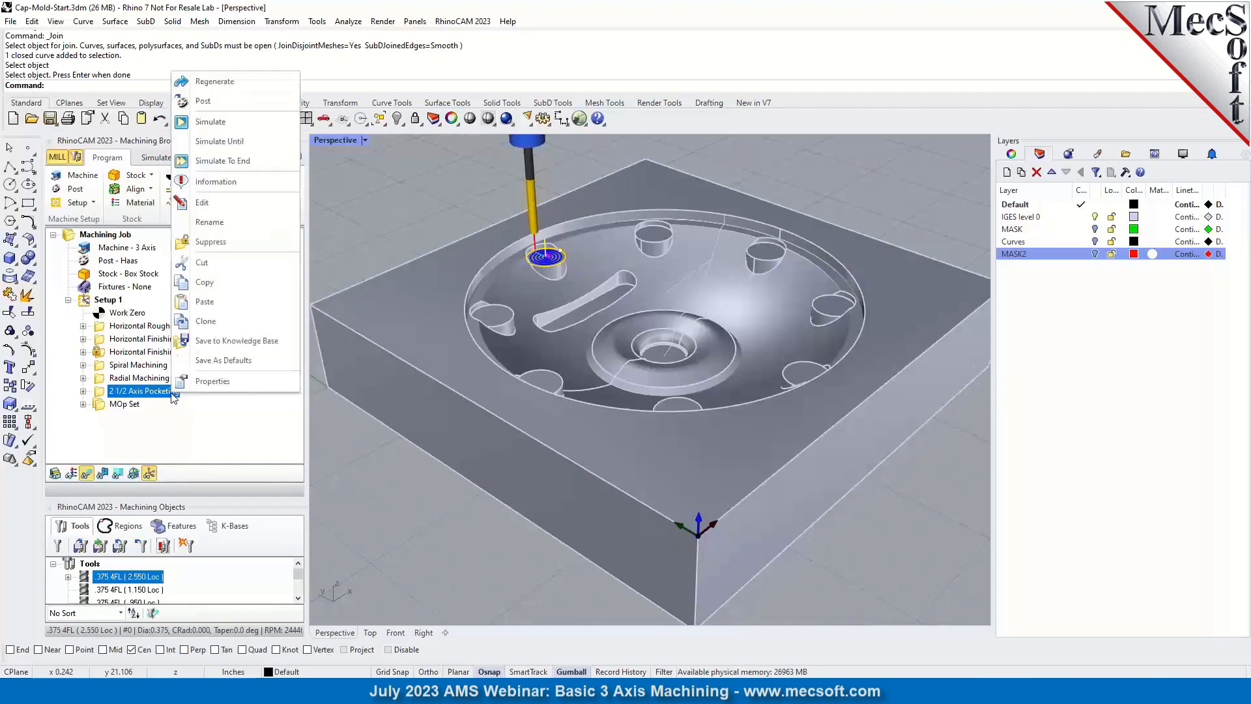
left_click(205, 320)
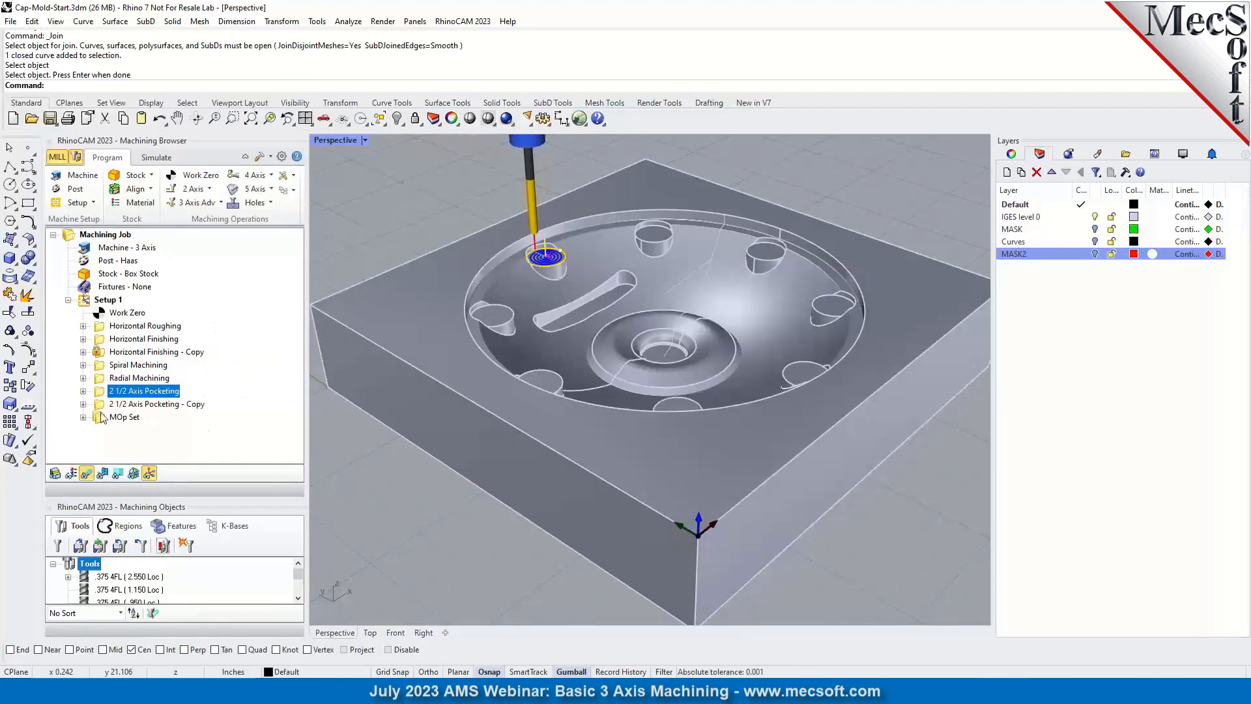
right_click(103, 402)
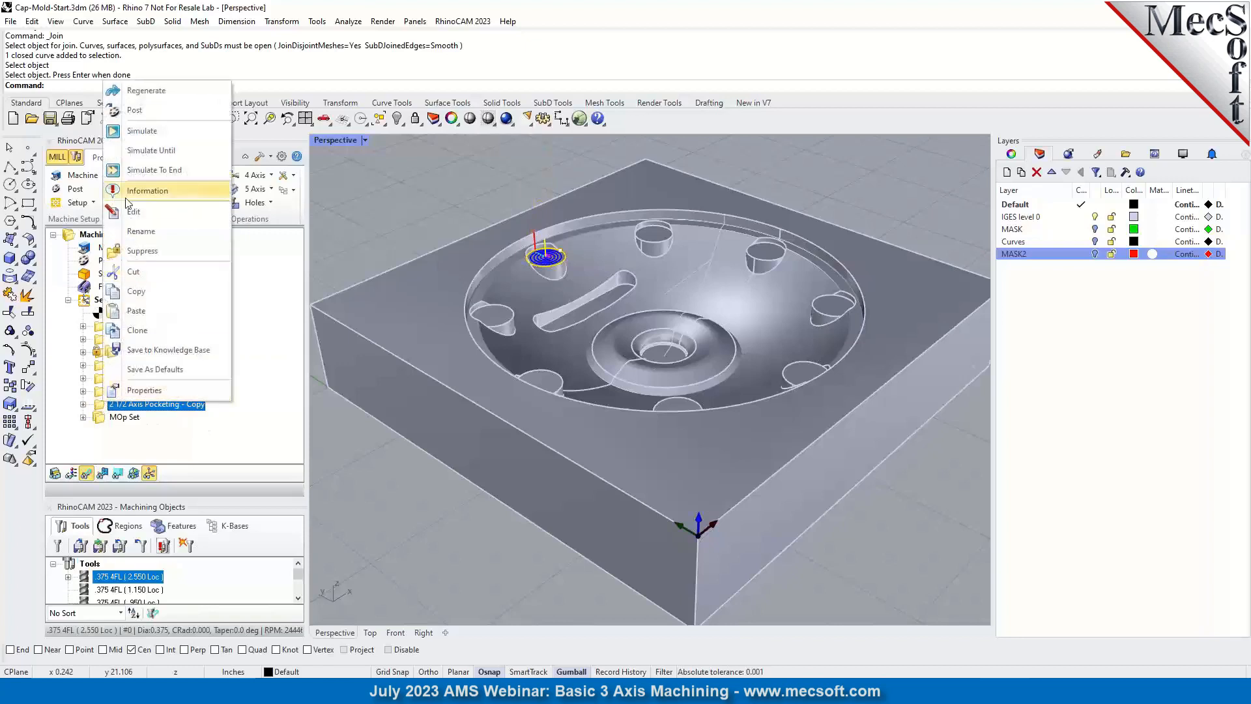
left_click(142, 221)
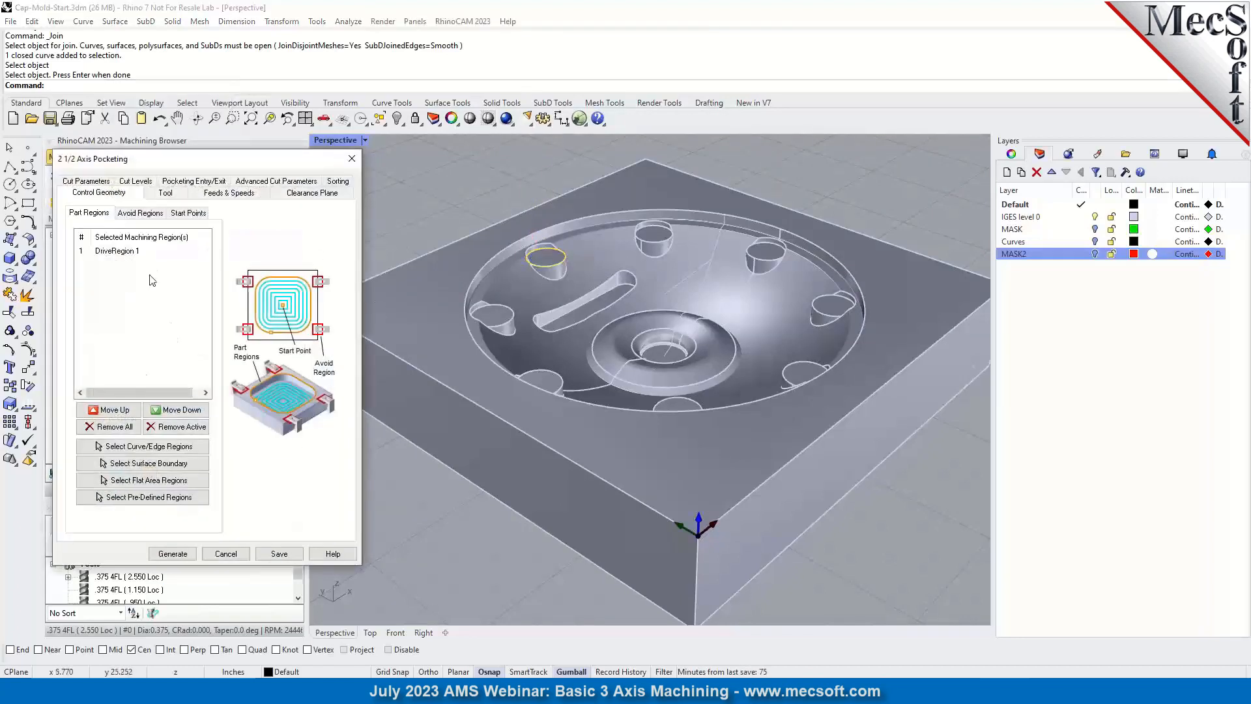
Replace the copied pocketing operation's machining region with the flat floor area of the elongated slot and generate the toolpath.
left_click(121, 429)
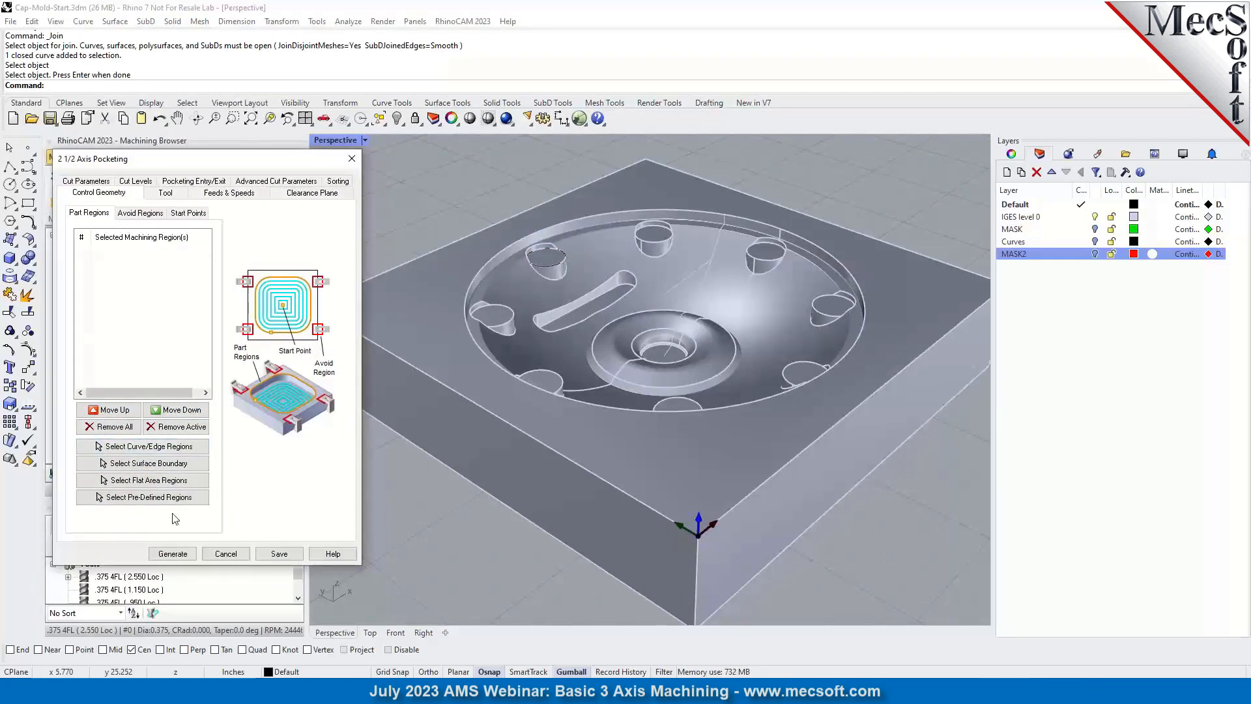
left_click(149, 482)
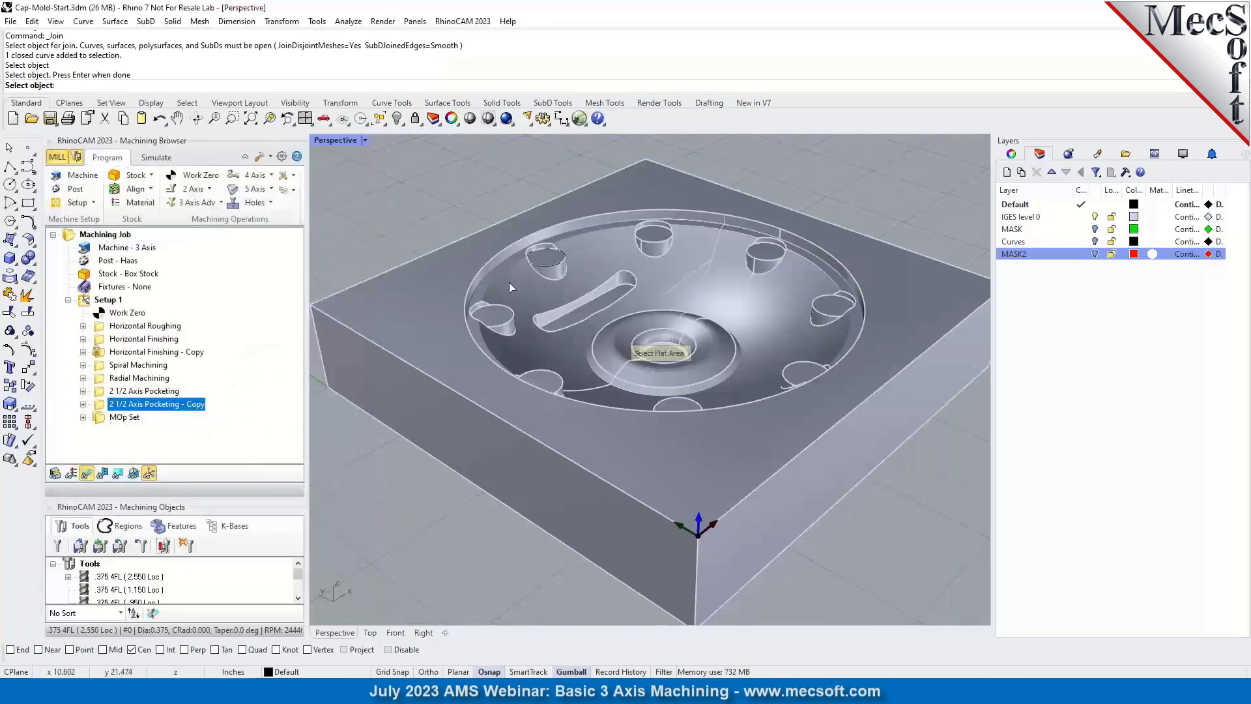
scroll(568, 348, "up", 5)
left_click(578, 312)
scroll(578, 311, "down", 5)
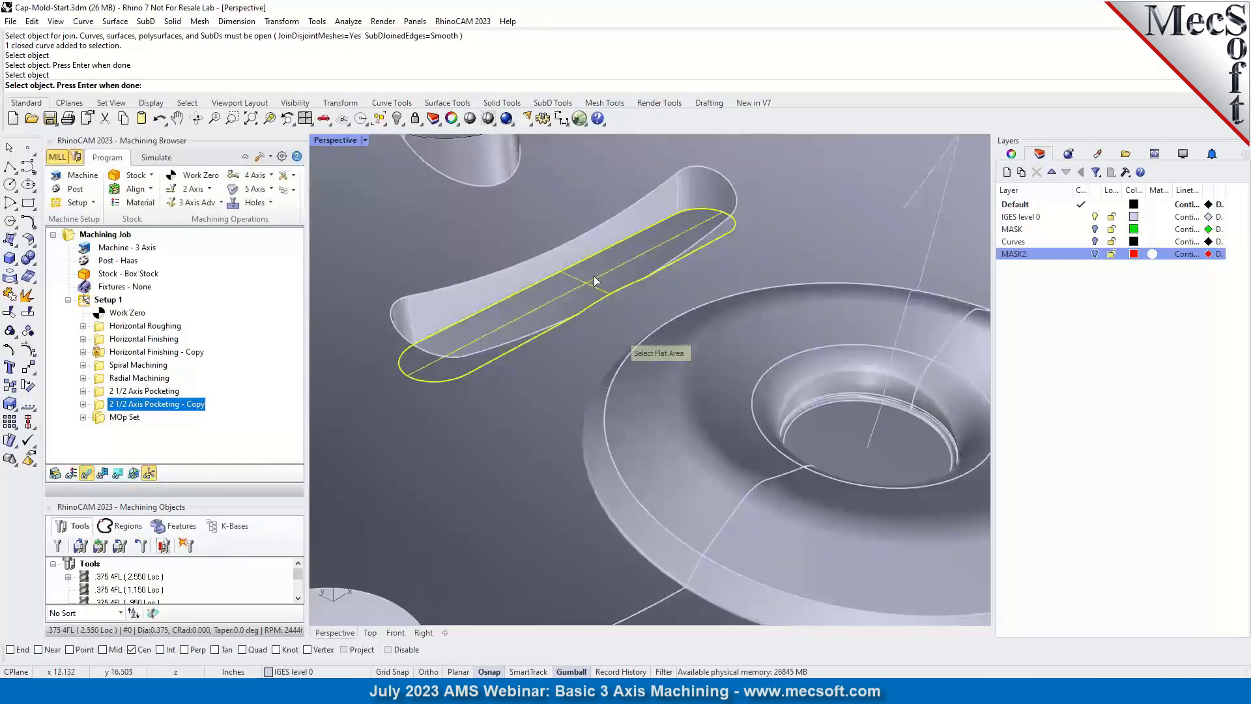
key("Return")
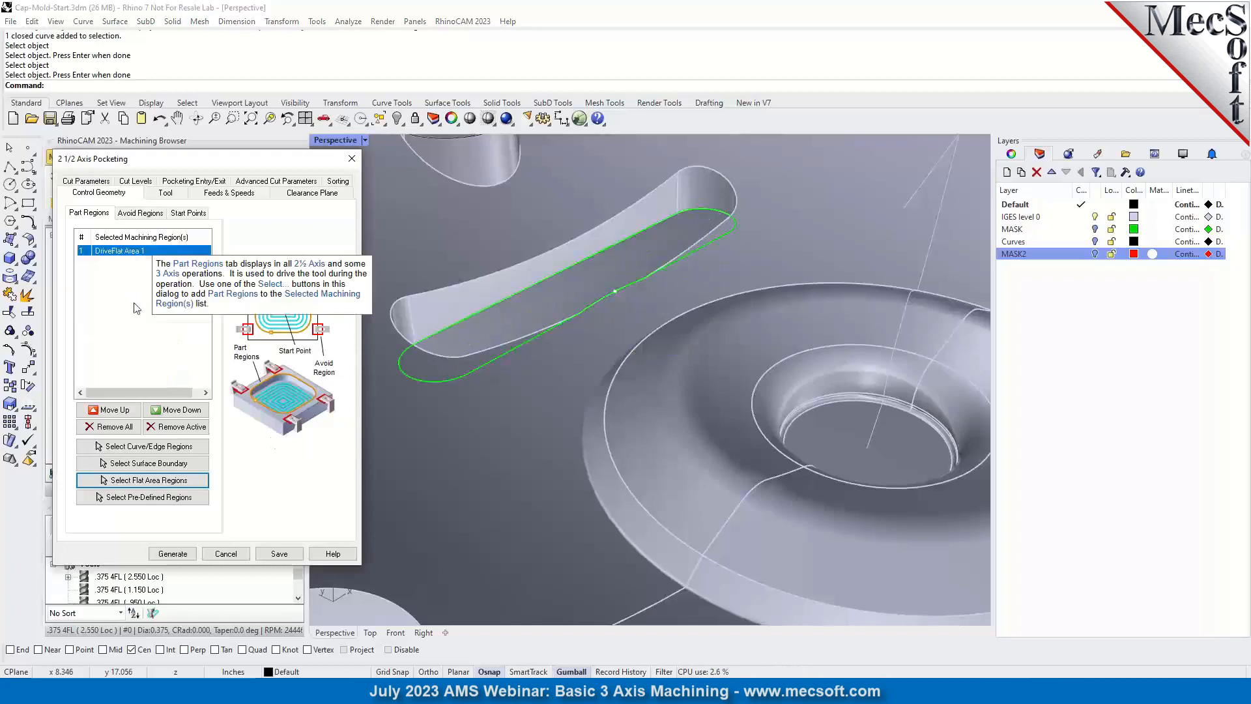
left_click(173, 553)
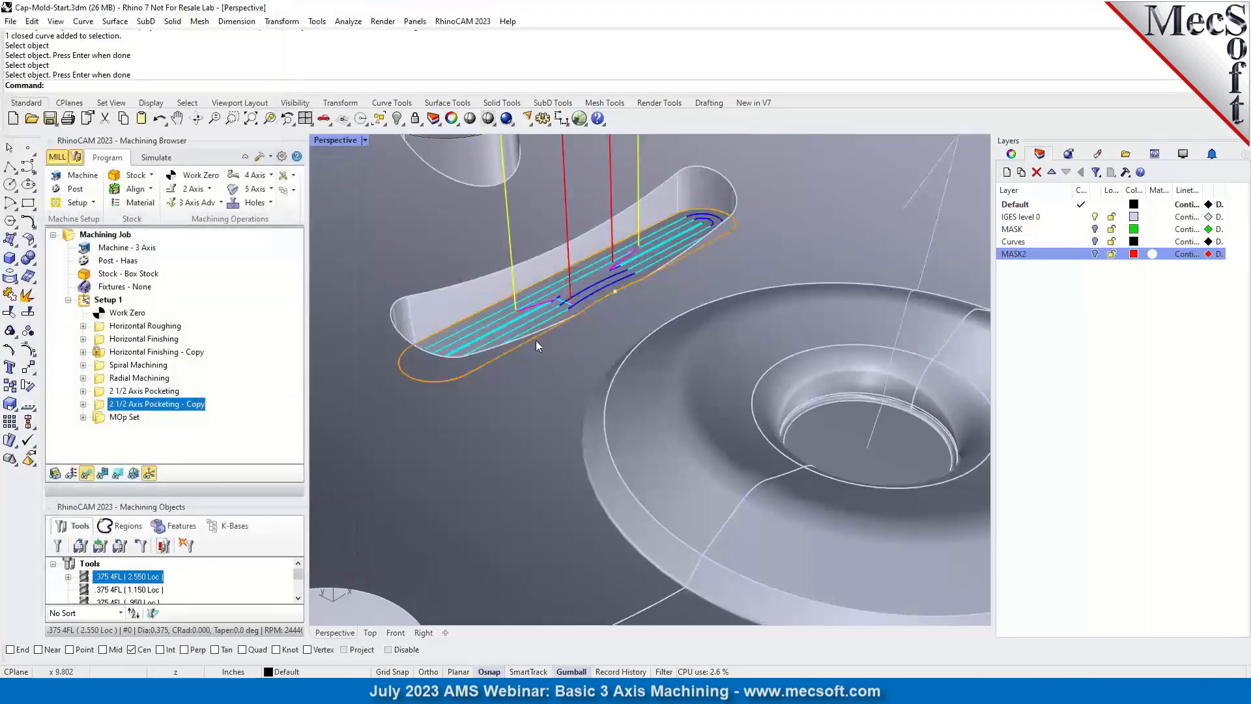
scroll(611, 279, "down", 3)
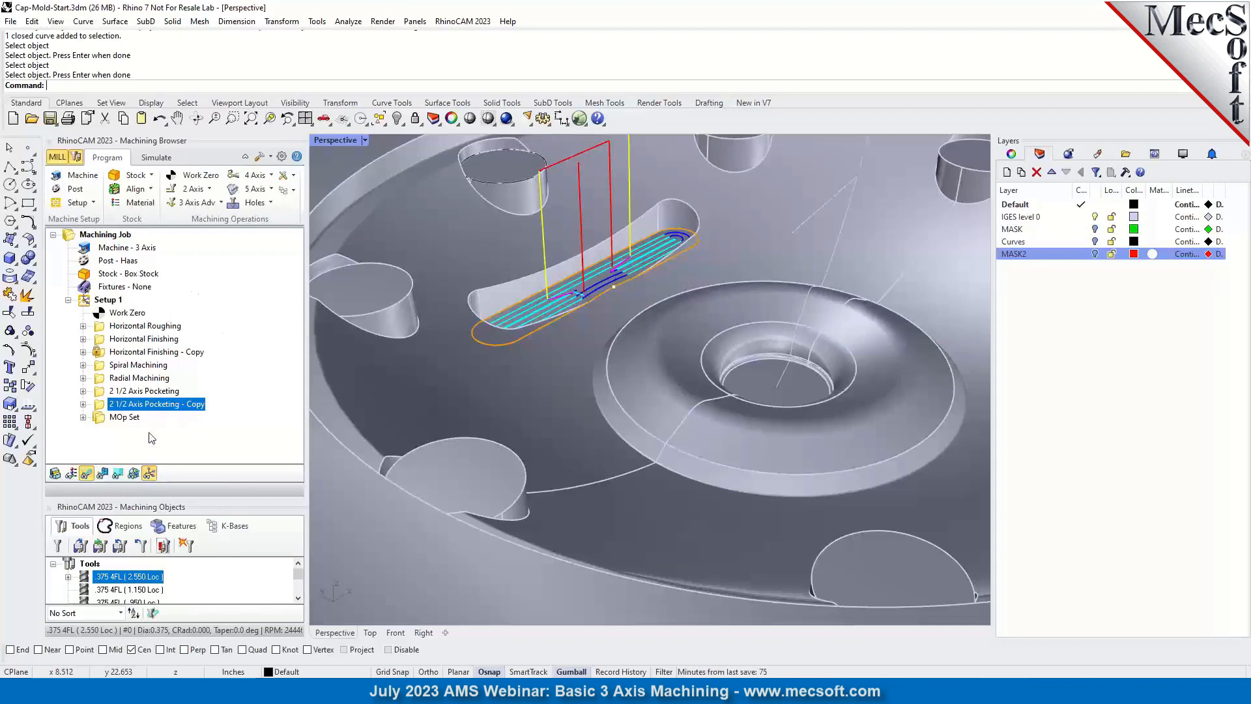
Simulate the 2 1/2 Axis Pocketing - Copy toolpath, turn on Simulate by Moves and examine the machined slot floor.
left_click(157, 158)
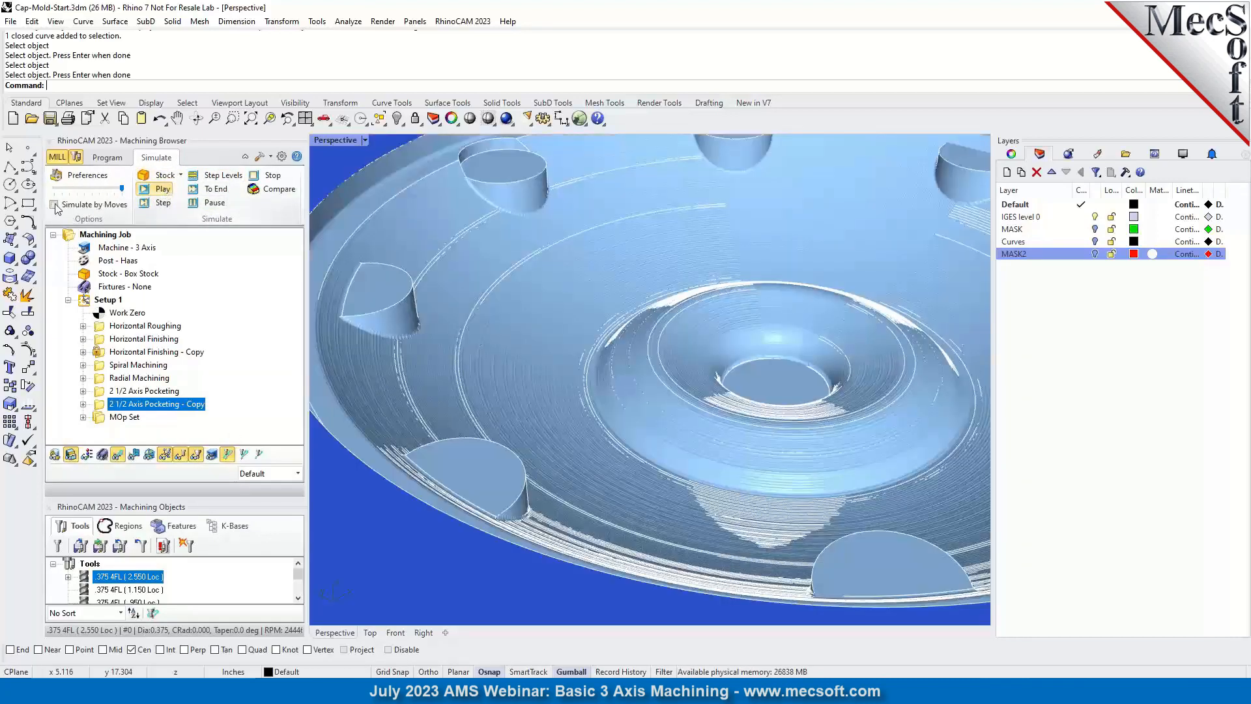
left_click(56, 208)
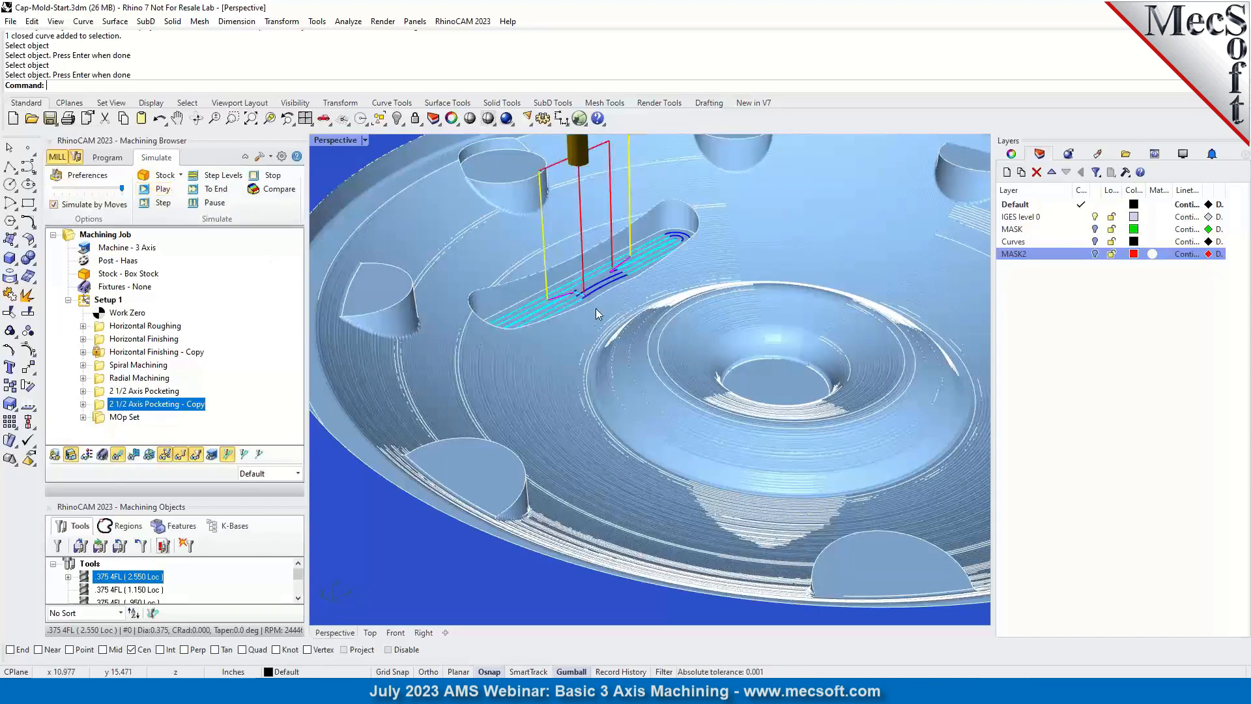
scroll(589, 292, "down", 5)
scroll(588, 287, "up", 5)
scroll(588, 287, "up", 3)
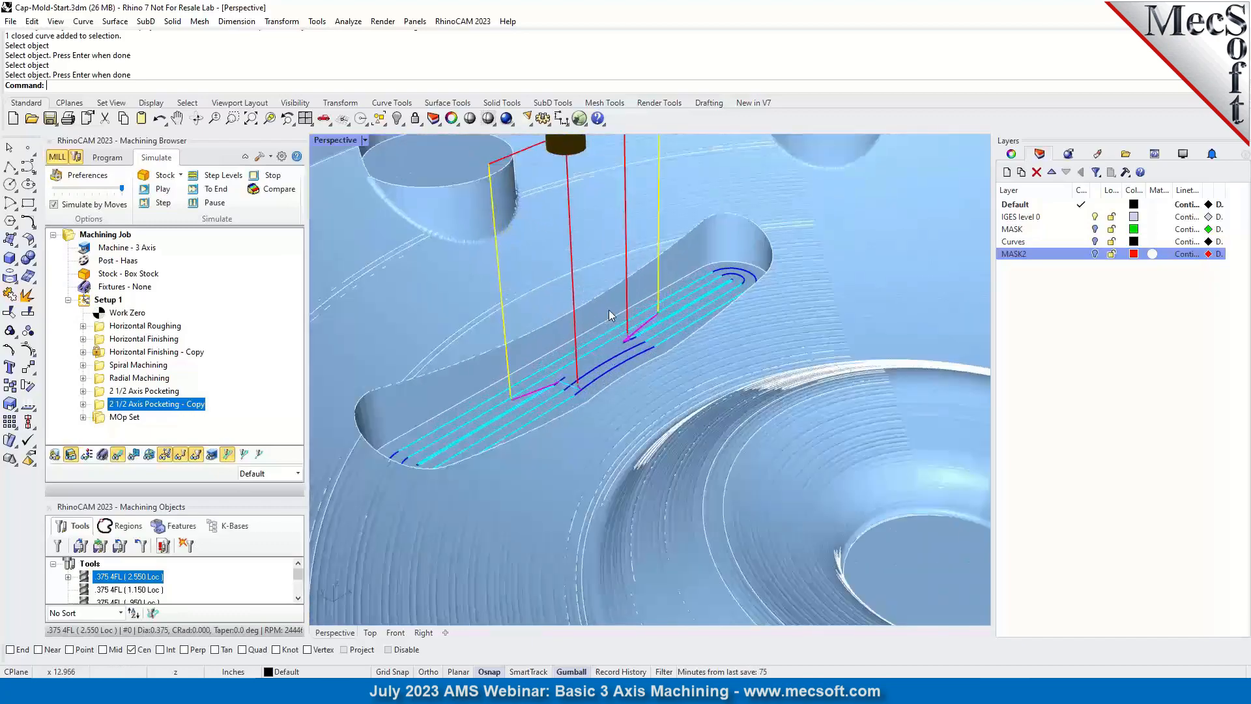
scroll(669, 425, "up", 3)
scroll(663, 369, "down", 10)
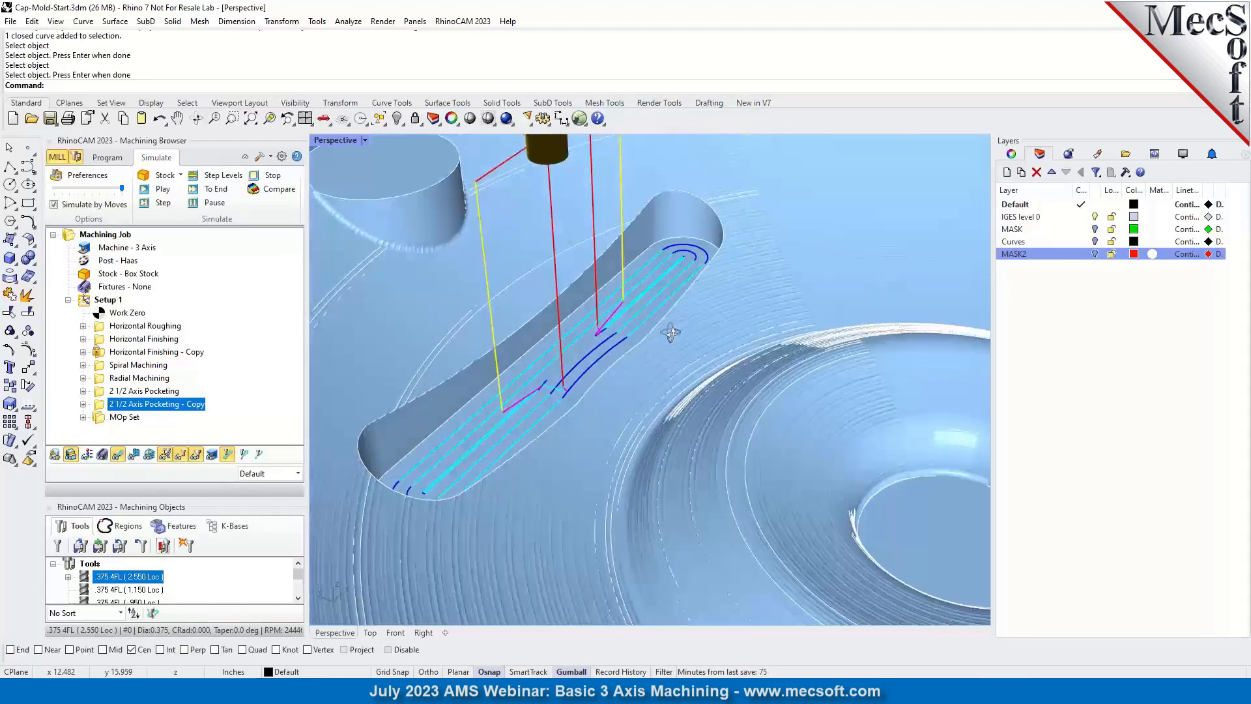
scroll(632, 396, "down", 3)
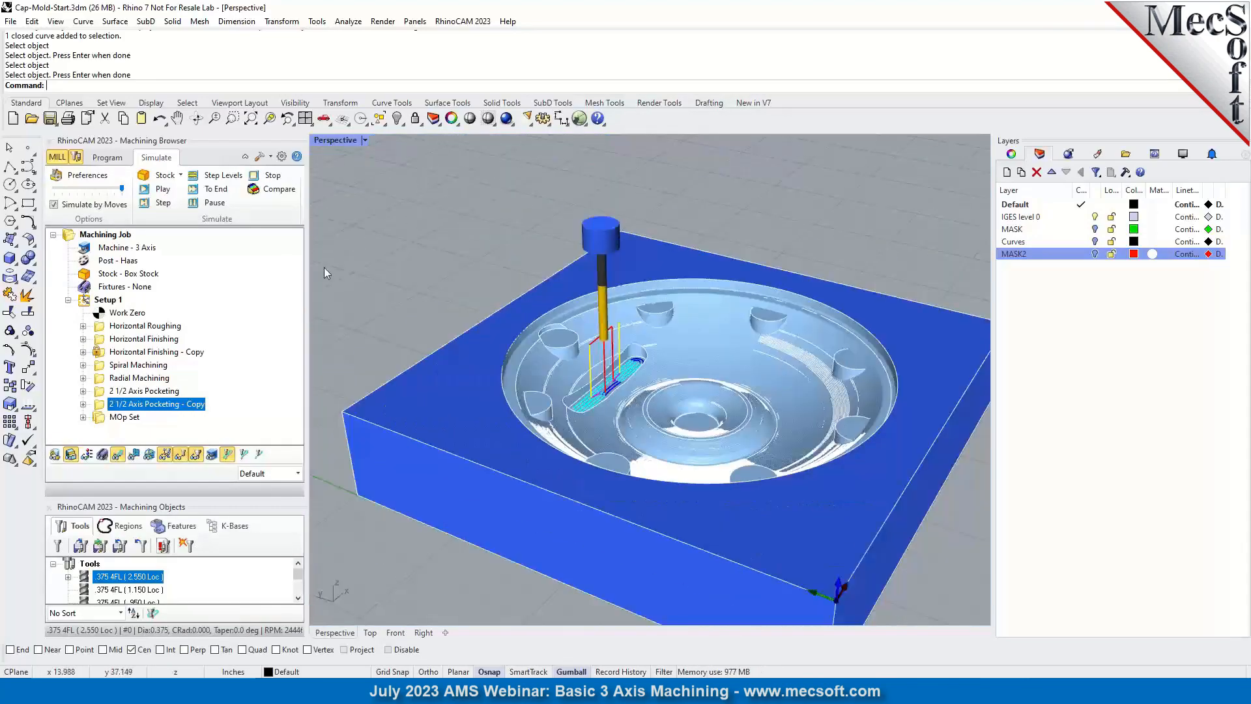
Inspect the slot's pocketing toolpath on the part model, and examine the simulated stock around the base of the nearby boss.
left_click(108, 158)
right_click_drag(648, 408, 666, 381)
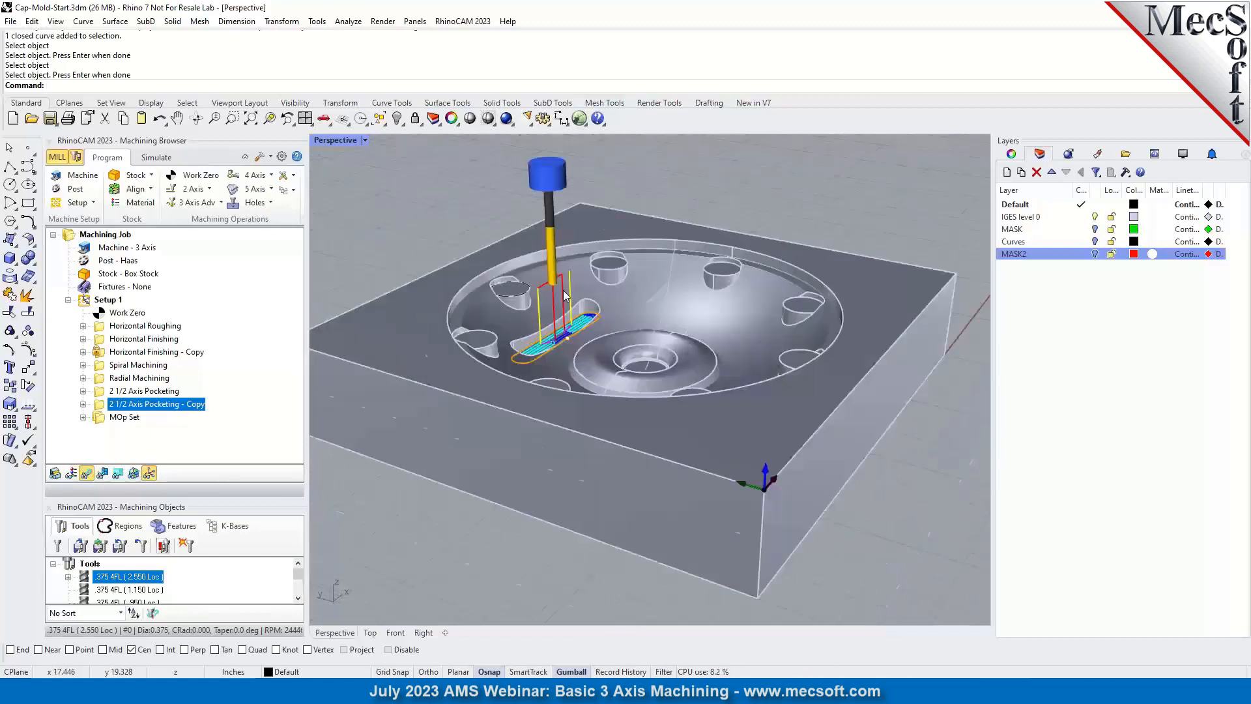
scroll(538, 310, "up", 5)
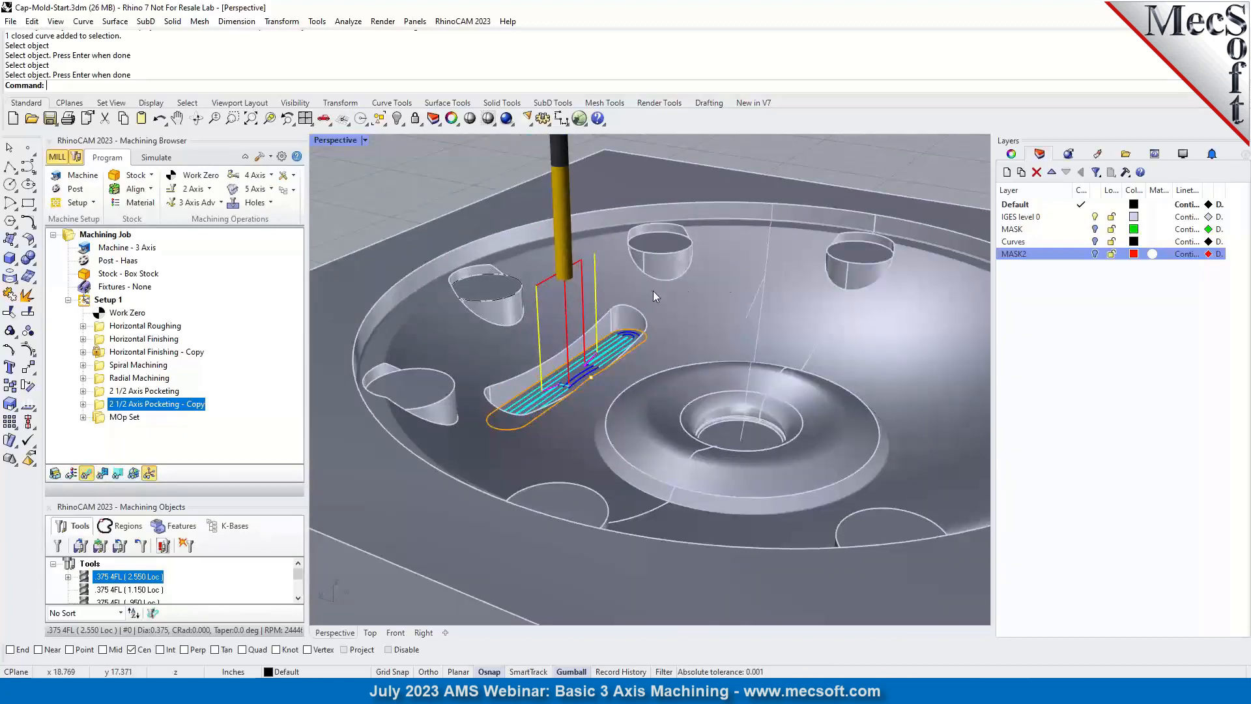
scroll(644, 297, "down", 3)
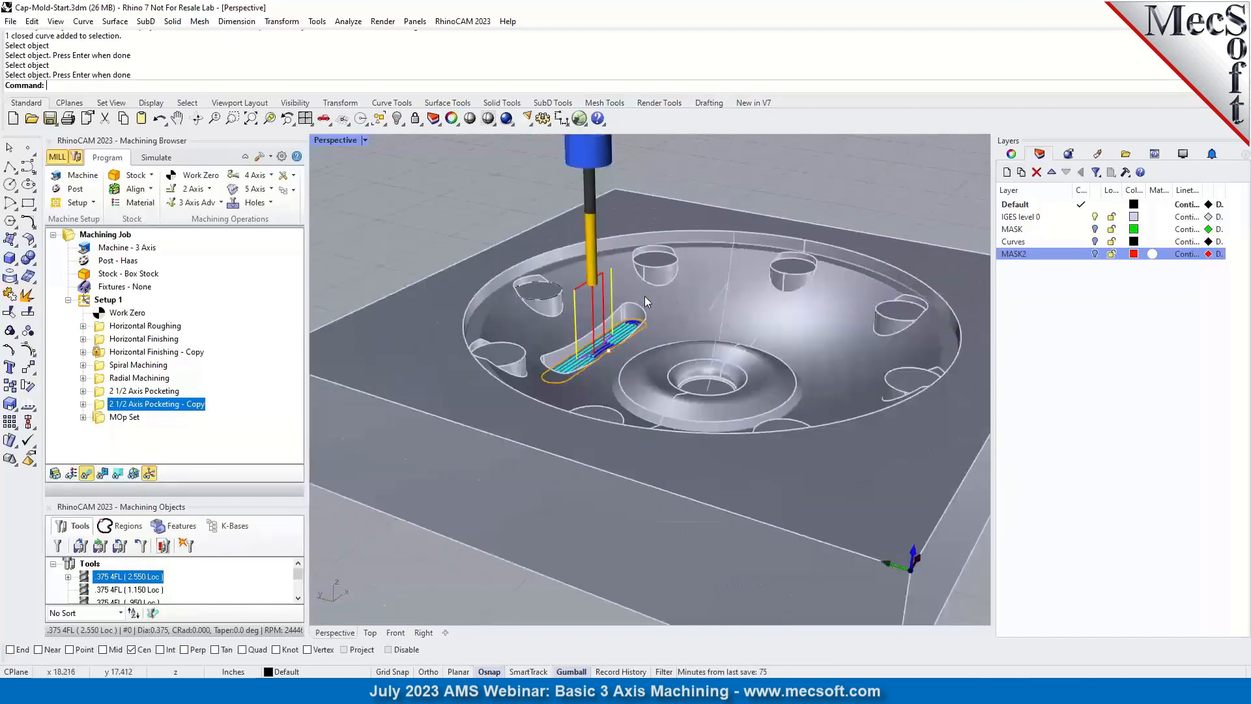
scroll(525, 284, "up", 5)
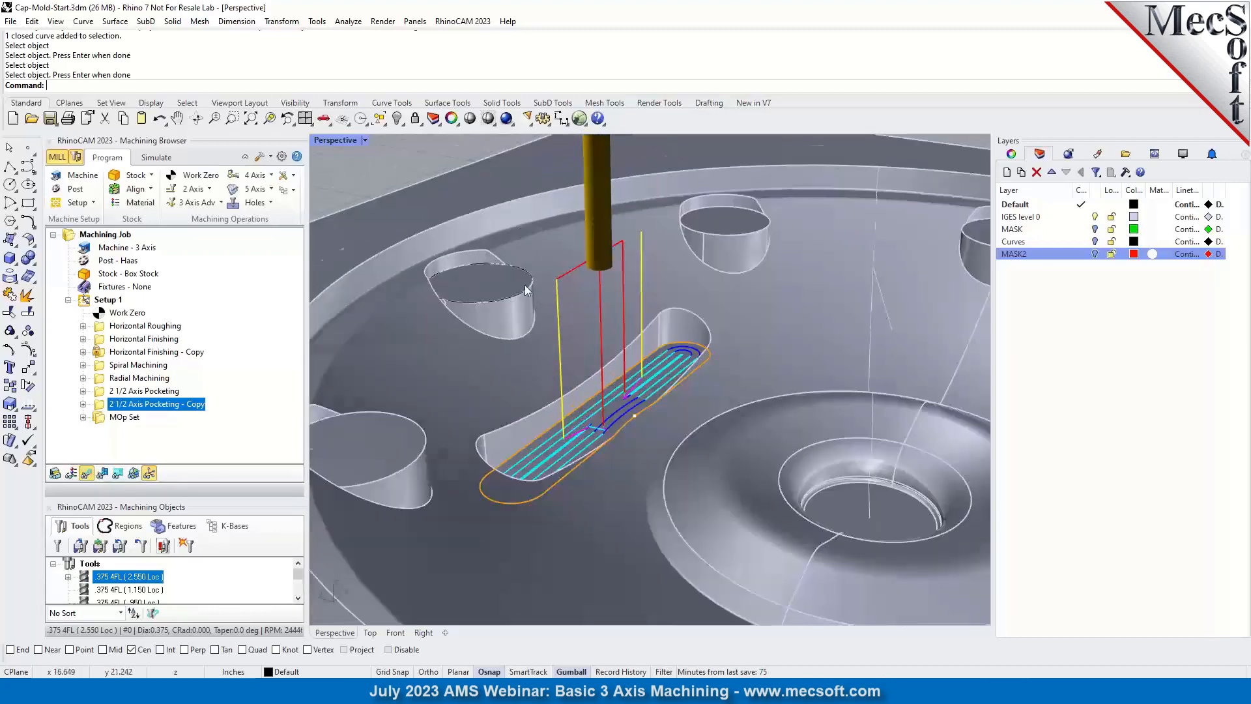
left_click(156, 157)
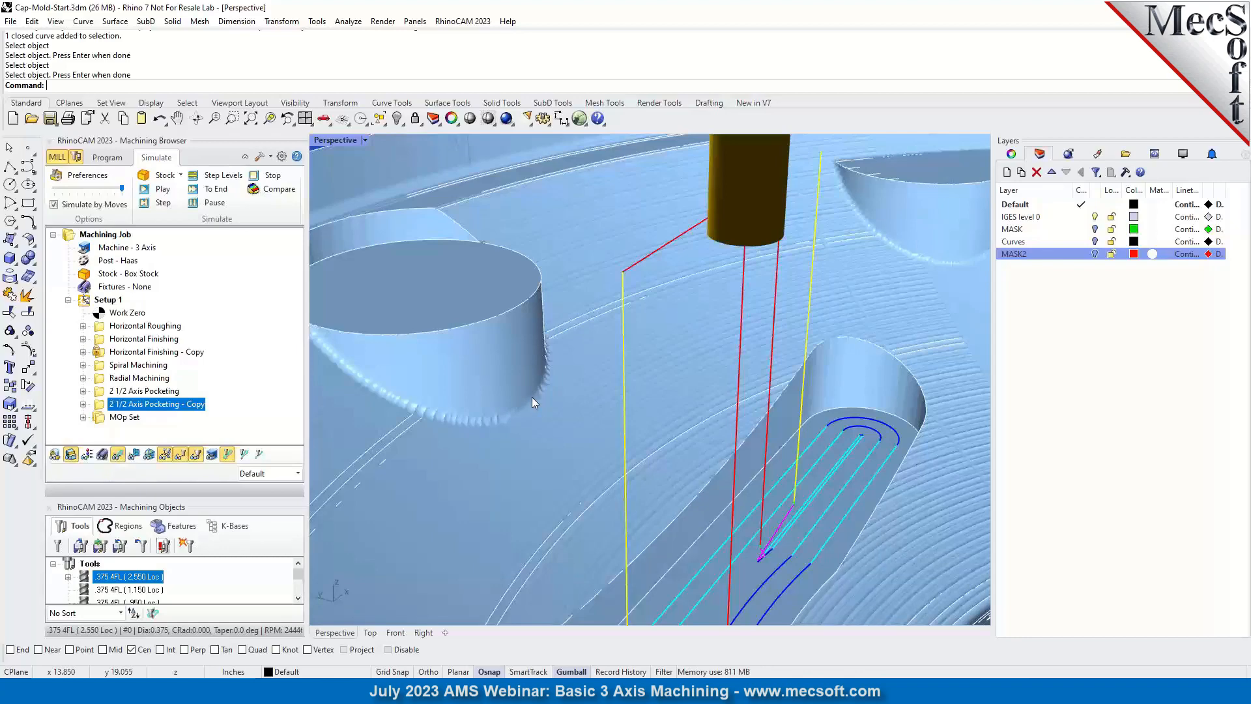
scroll(532, 397, "down", 2)
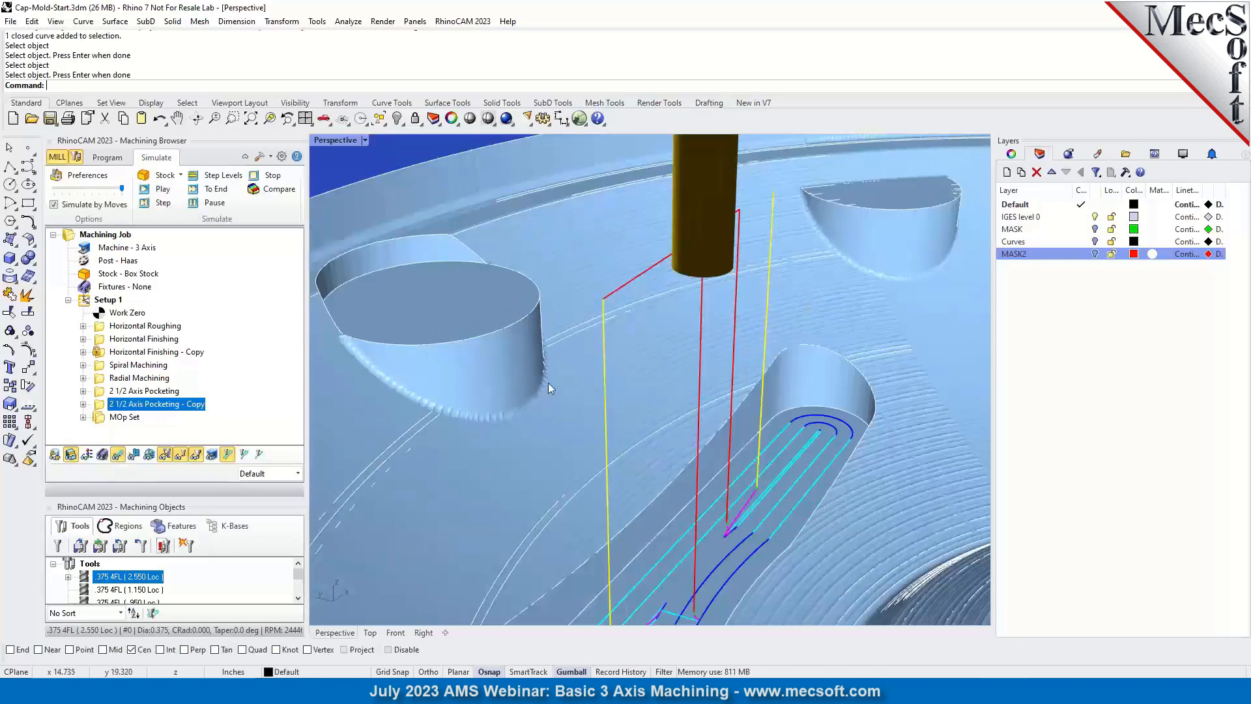
Expand the MOp Set and inspect the toolpath of the Pencil Tracing (w/Mask On) operation.
left_click(83, 417)
left_click(124, 418)
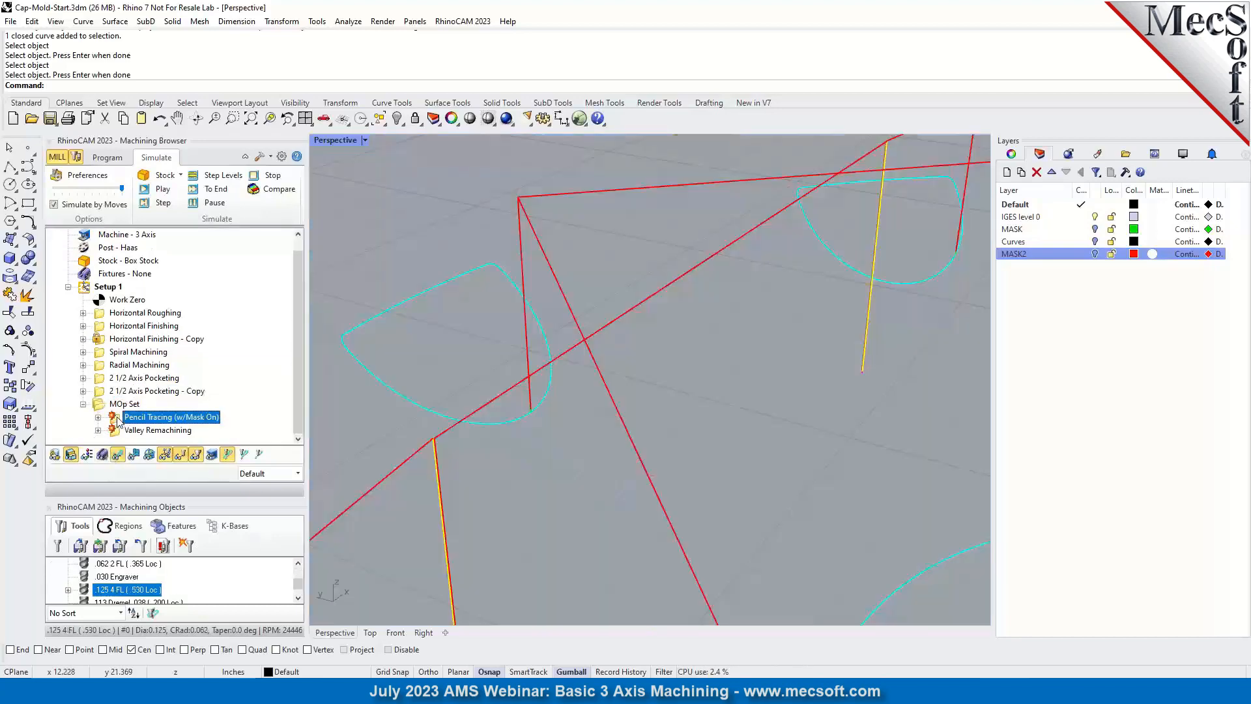
scroll(554, 379, "down", 5)
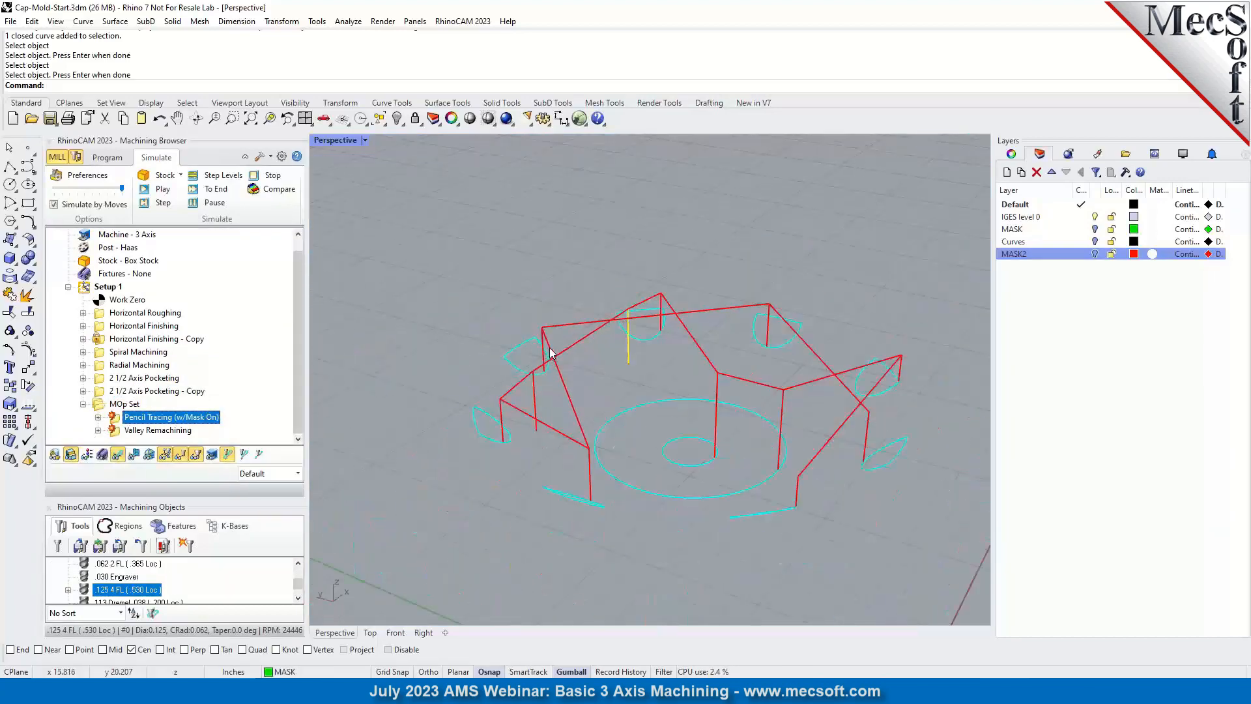
scroll(661, 546, "up", 3)
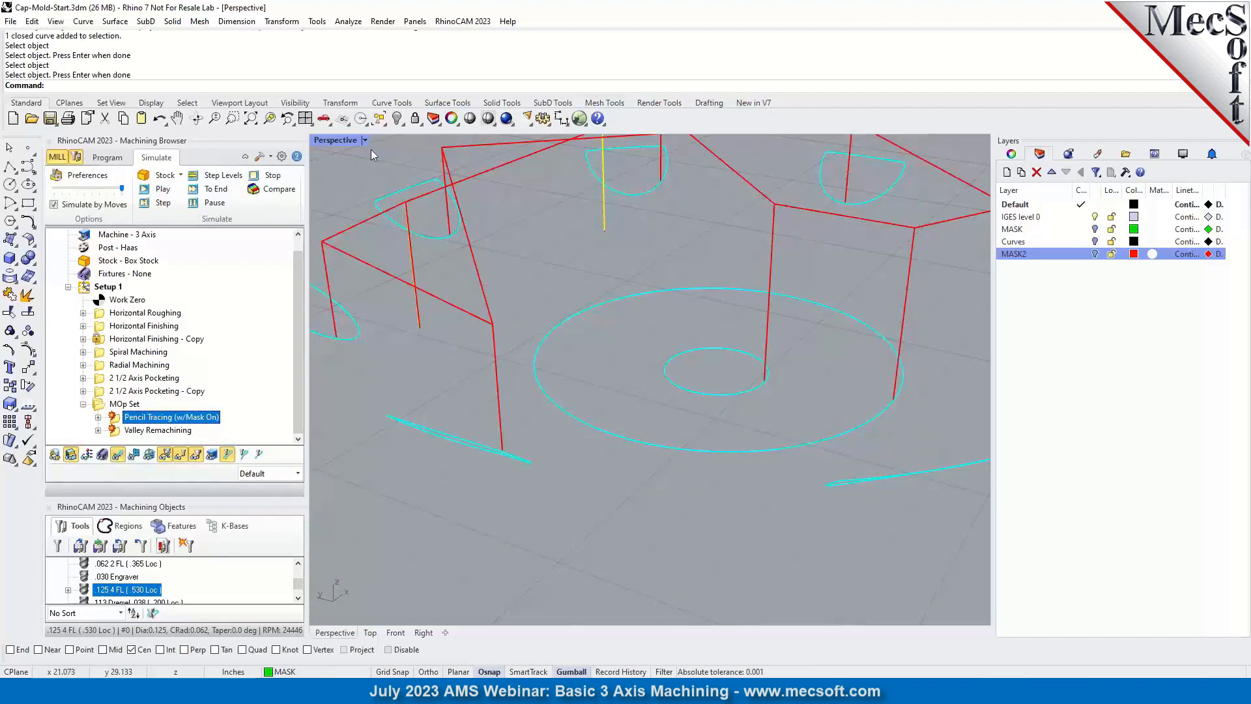
Simulate the Pencil Tracing (w/Mask On) operation and examine the machined corner at the base of a boss.
left_click(163, 190)
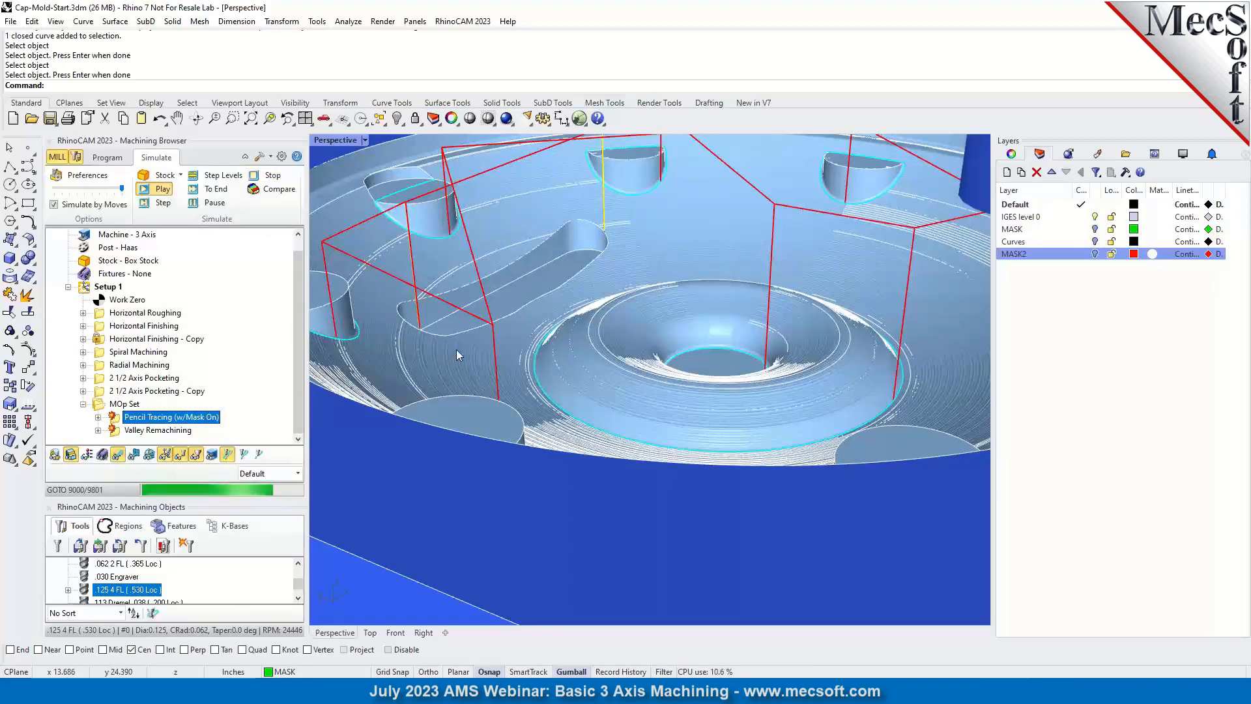
scroll(456, 349, "down", 2)
right_click_drag(525, 289, 407, 382)
scroll(407, 380, "up", 6)
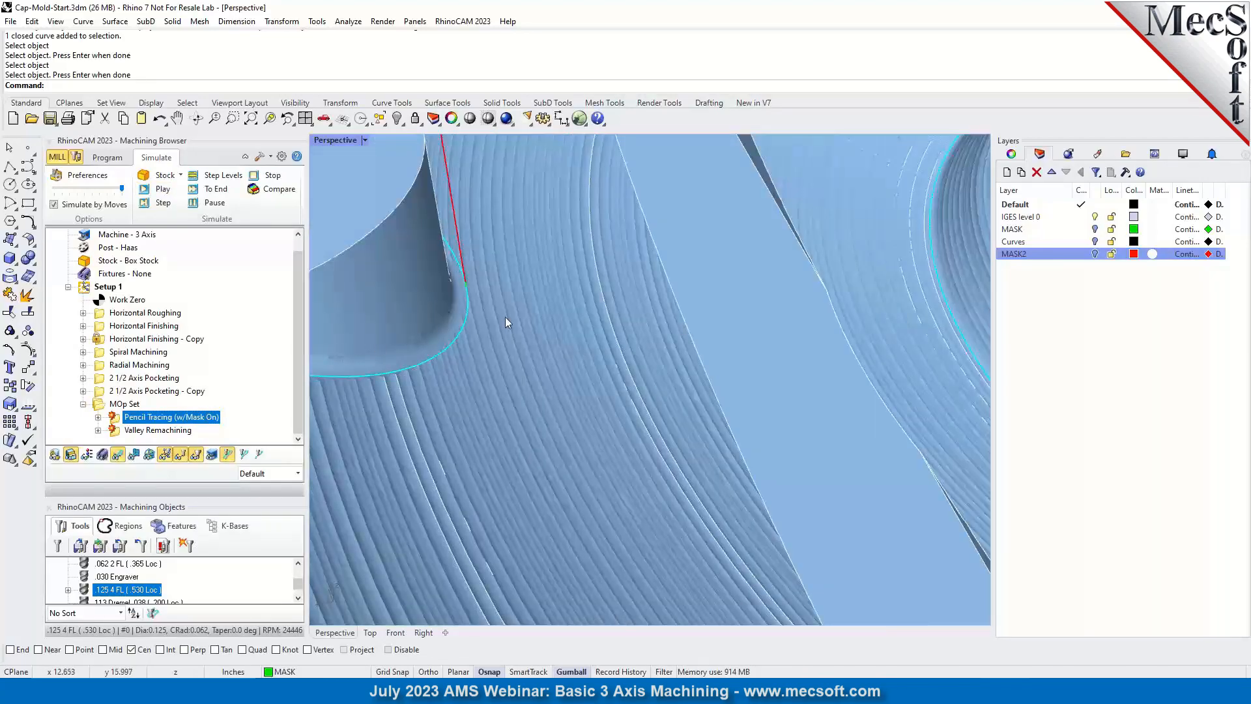
scroll(475, 317, "down", 5)
Display the Valley Remachining toolpath and inspect its passes around the boss bases and the cavity rim.
left_click(121, 431)
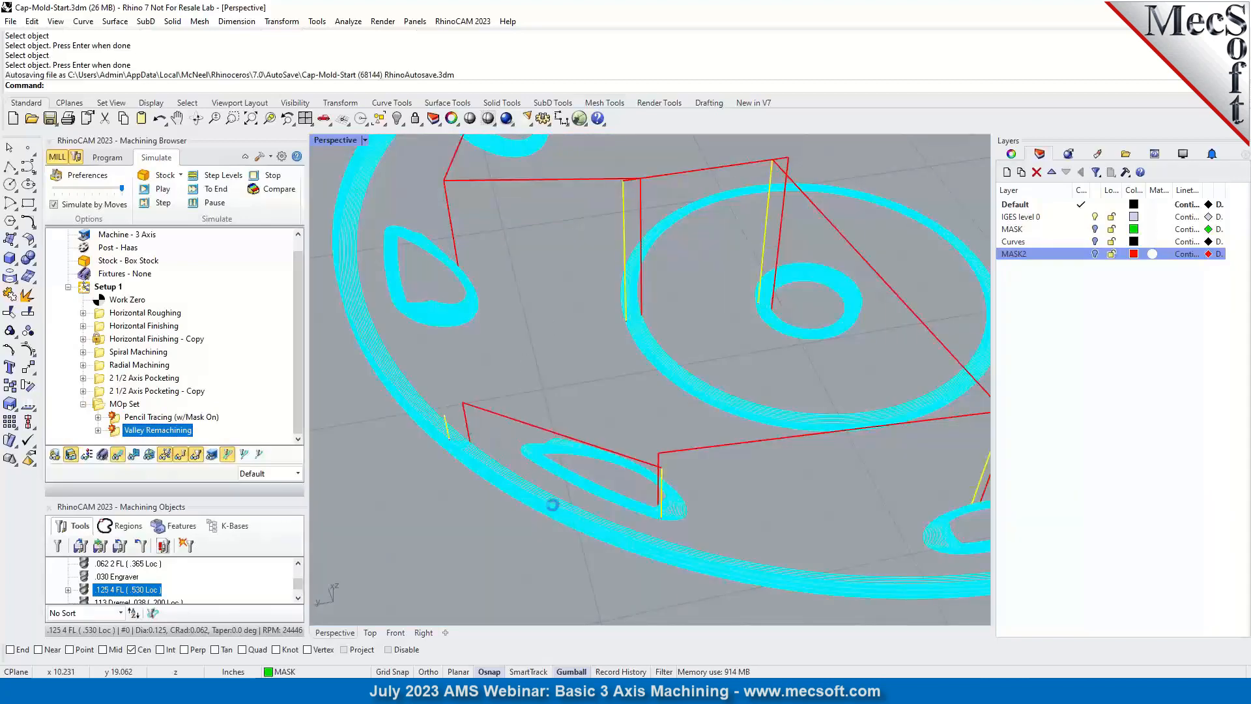
scroll(547, 463, "down", 6)
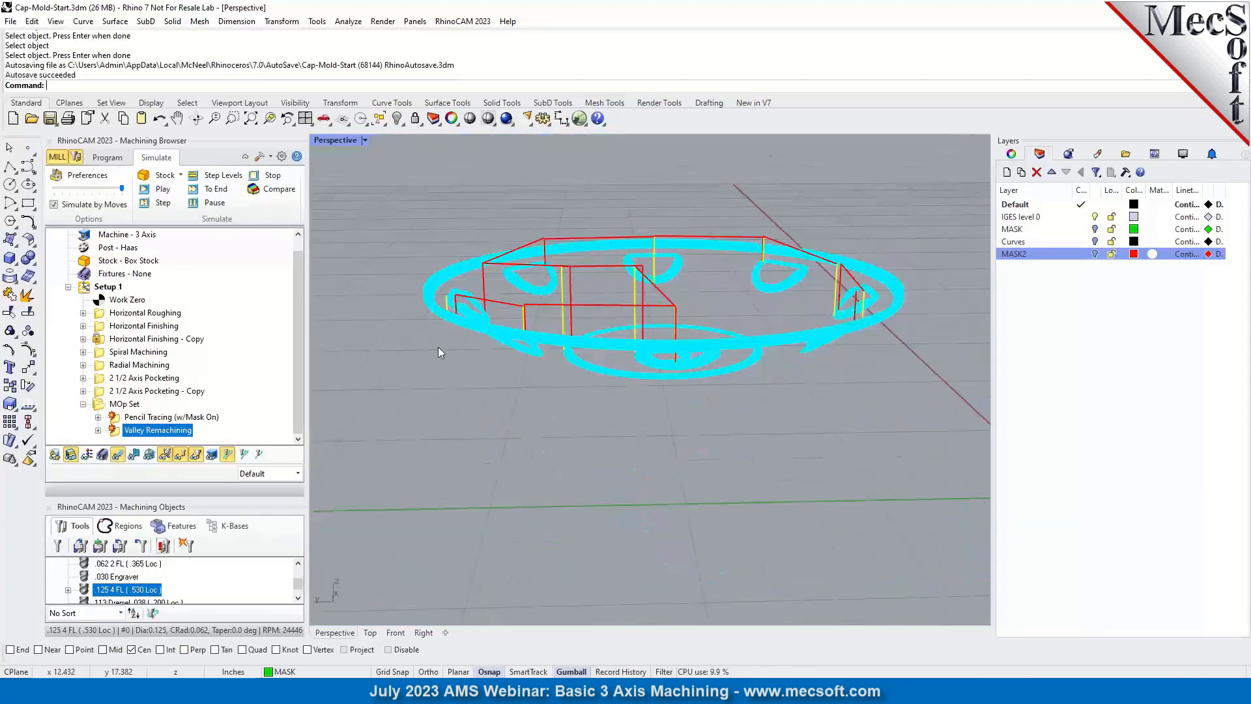
scroll(471, 292, "up", 4)
scroll(471, 292, "up", 8)
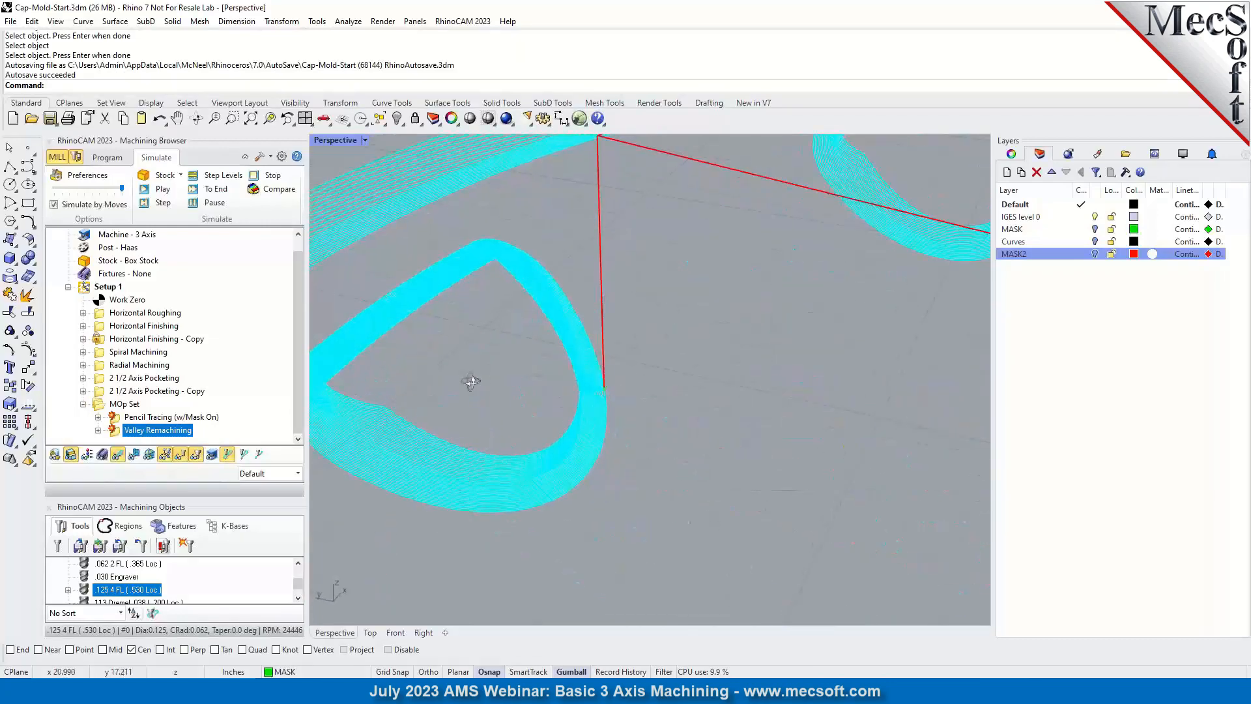
right_click_drag(455, 467, 456, 367)
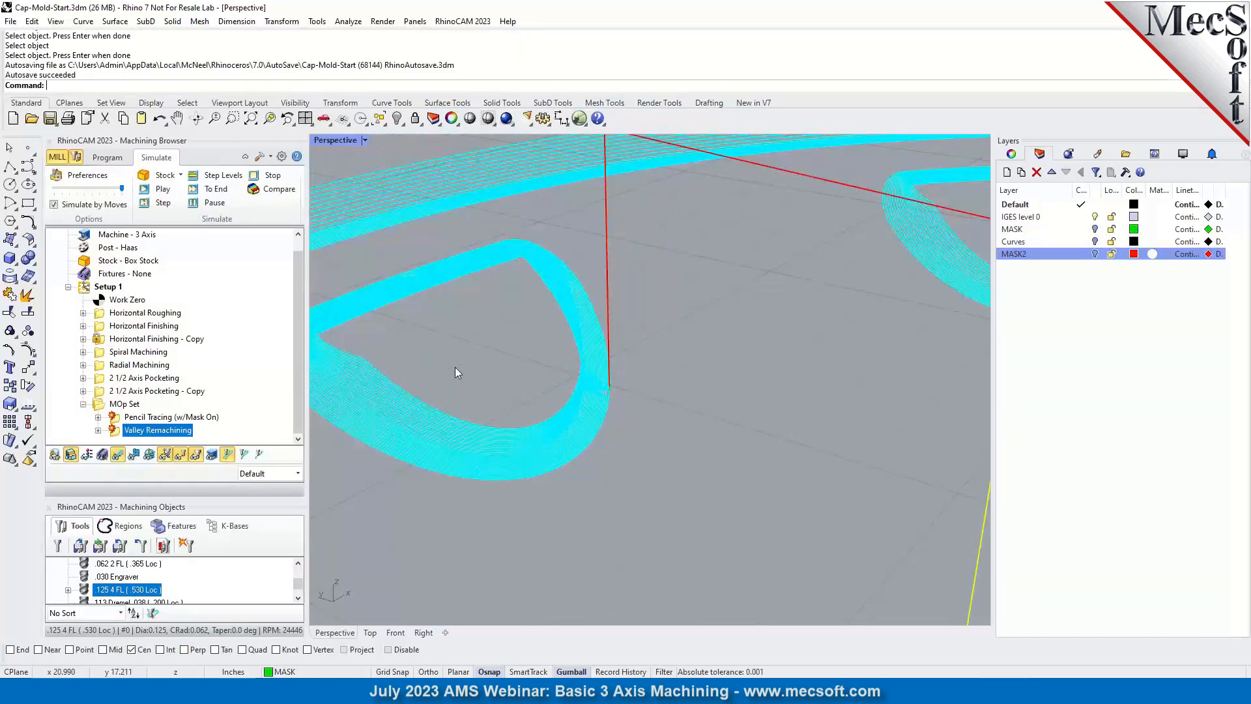
scroll(568, 373, "down", 4)
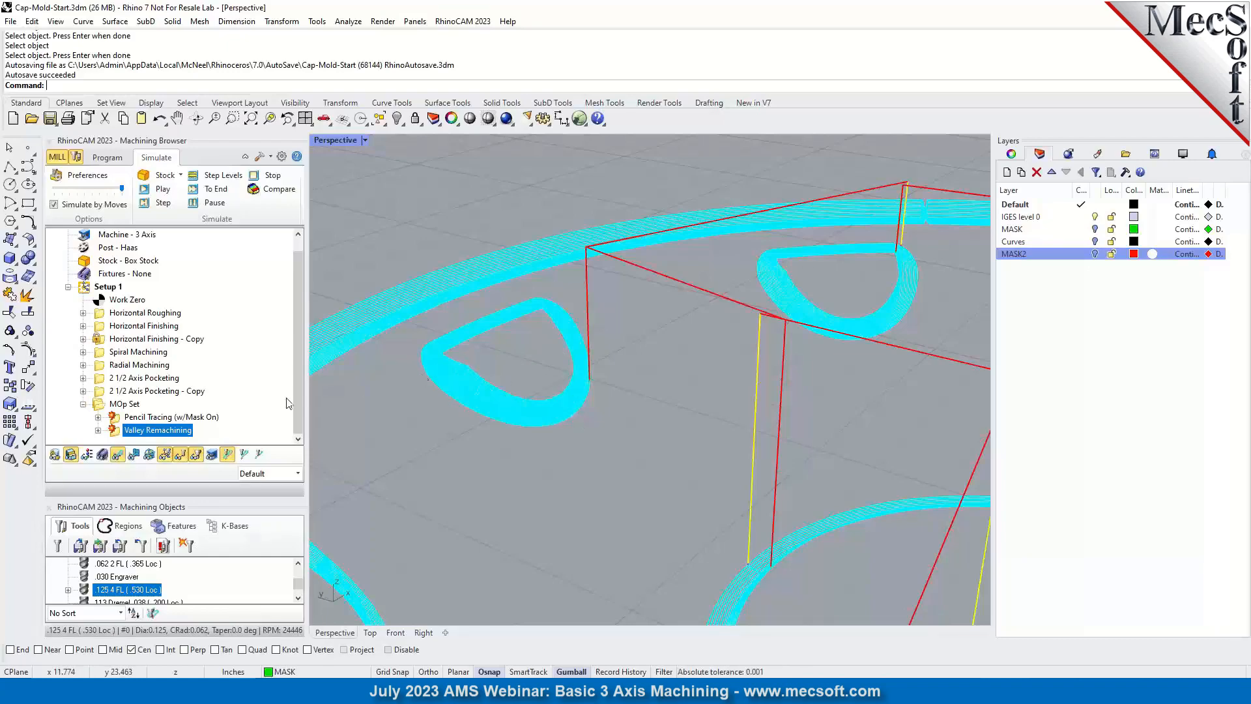
scroll(573, 411, "down", 6)
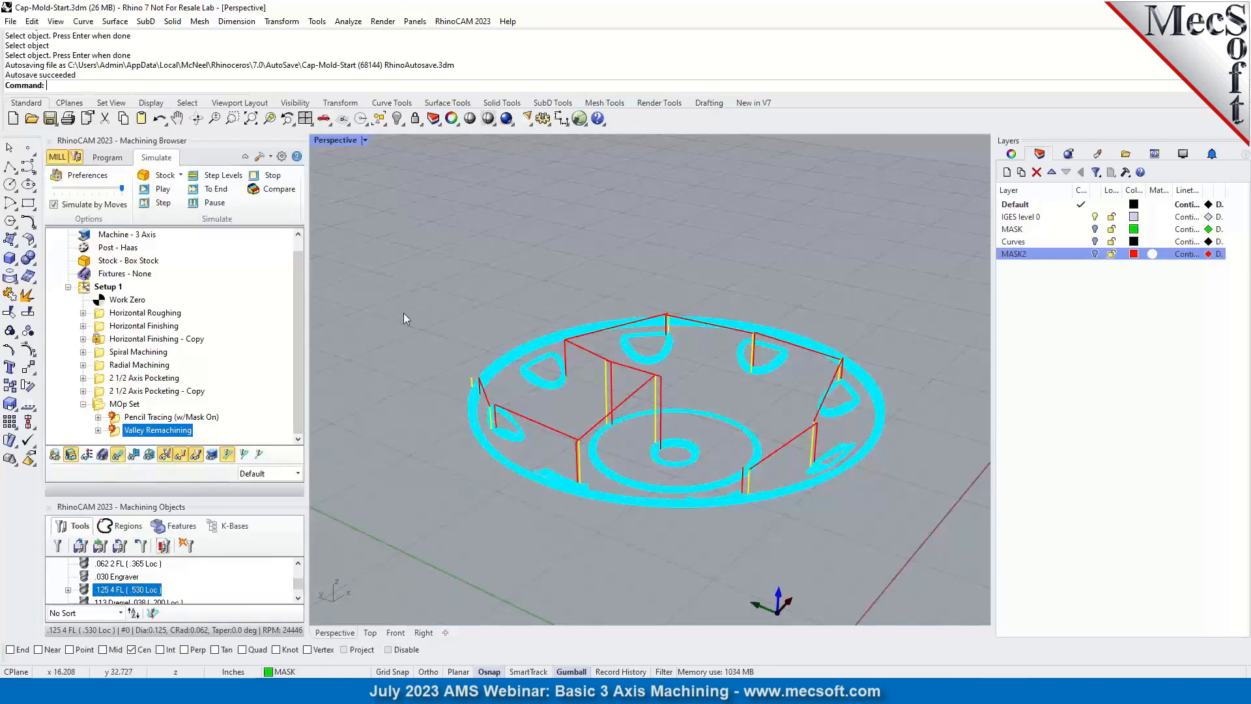
Switch to the HairDryerCasing-Completed.3dm file and examine the hair dryer casing model and the offset curves around its base.
key("alt+Tab")
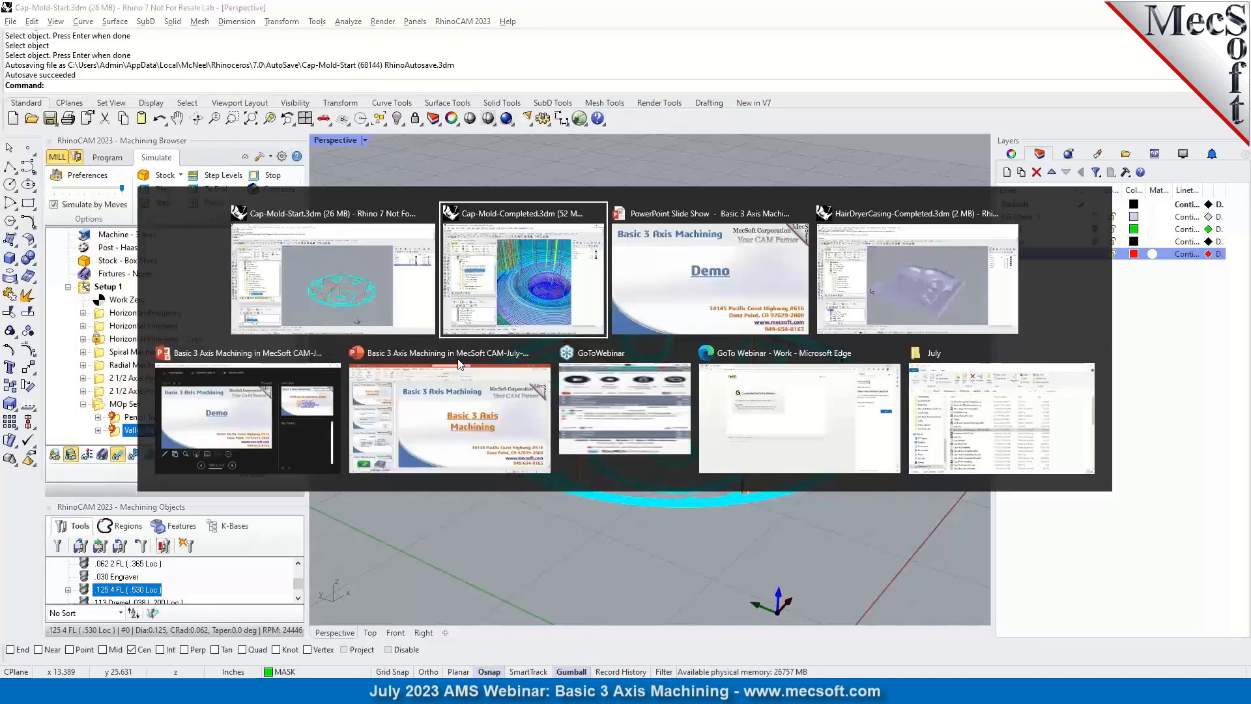
left_click(913, 288)
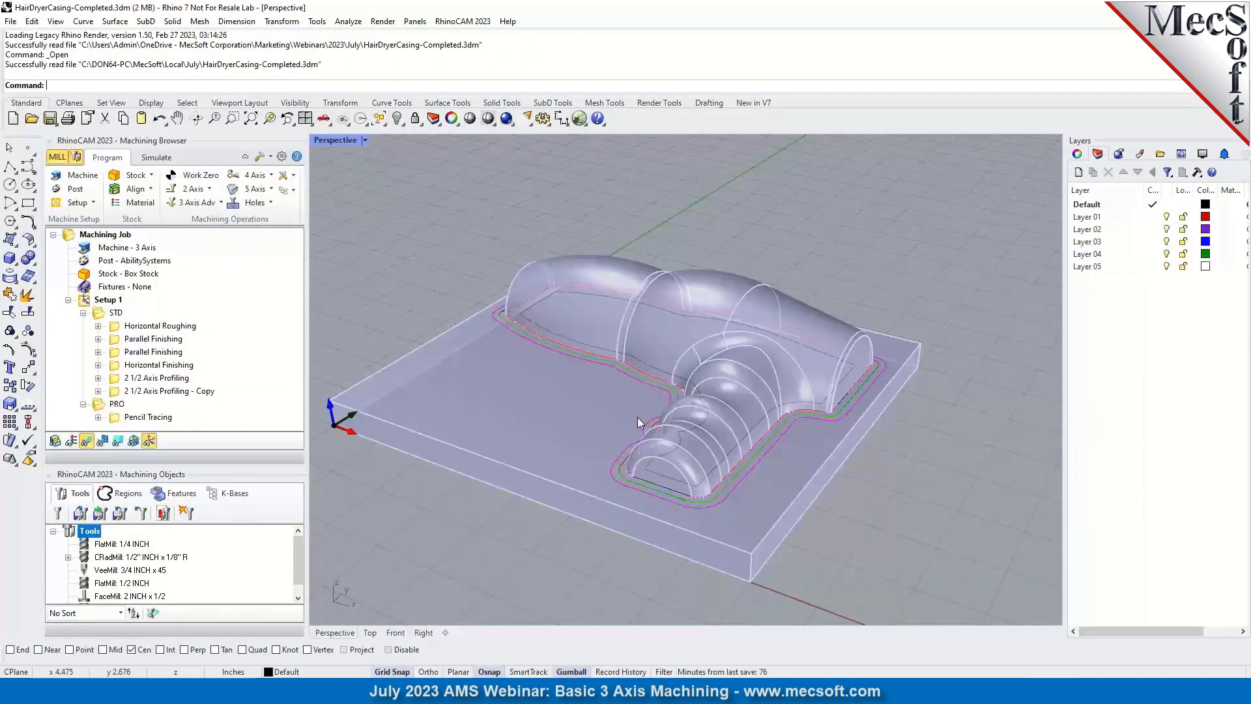
scroll(636, 453, "up", 5)
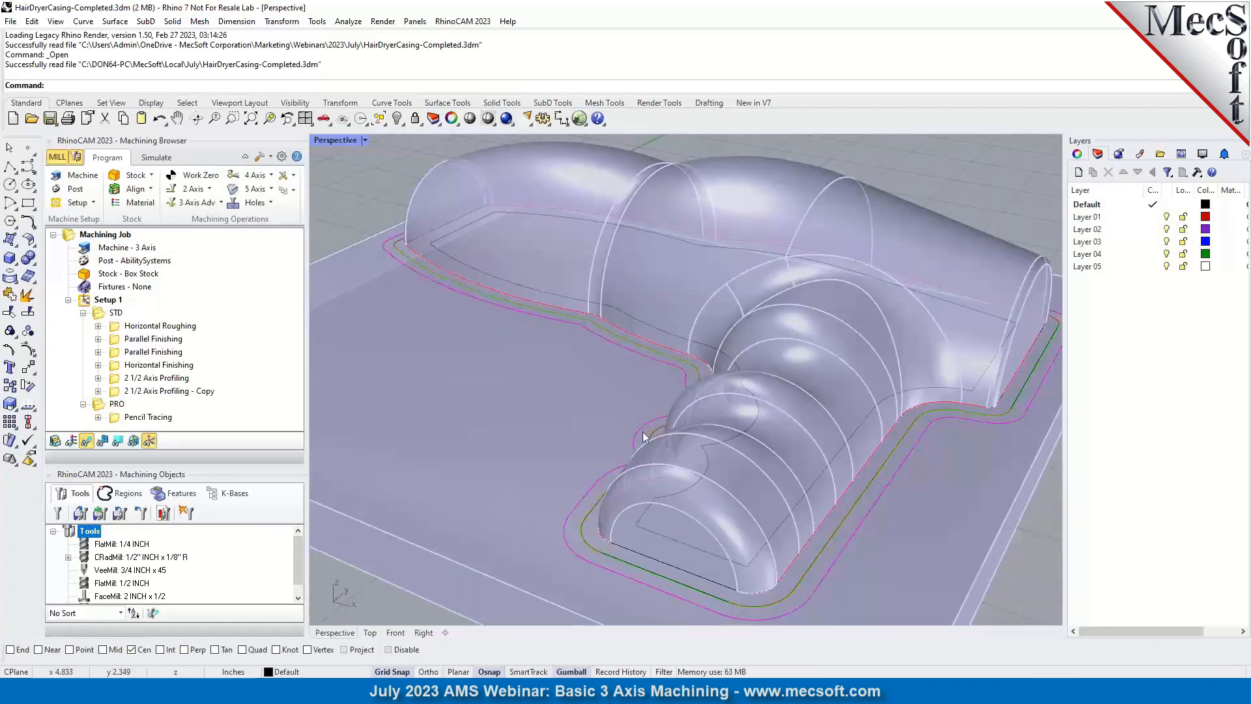
scroll(647, 460, "down", 2)
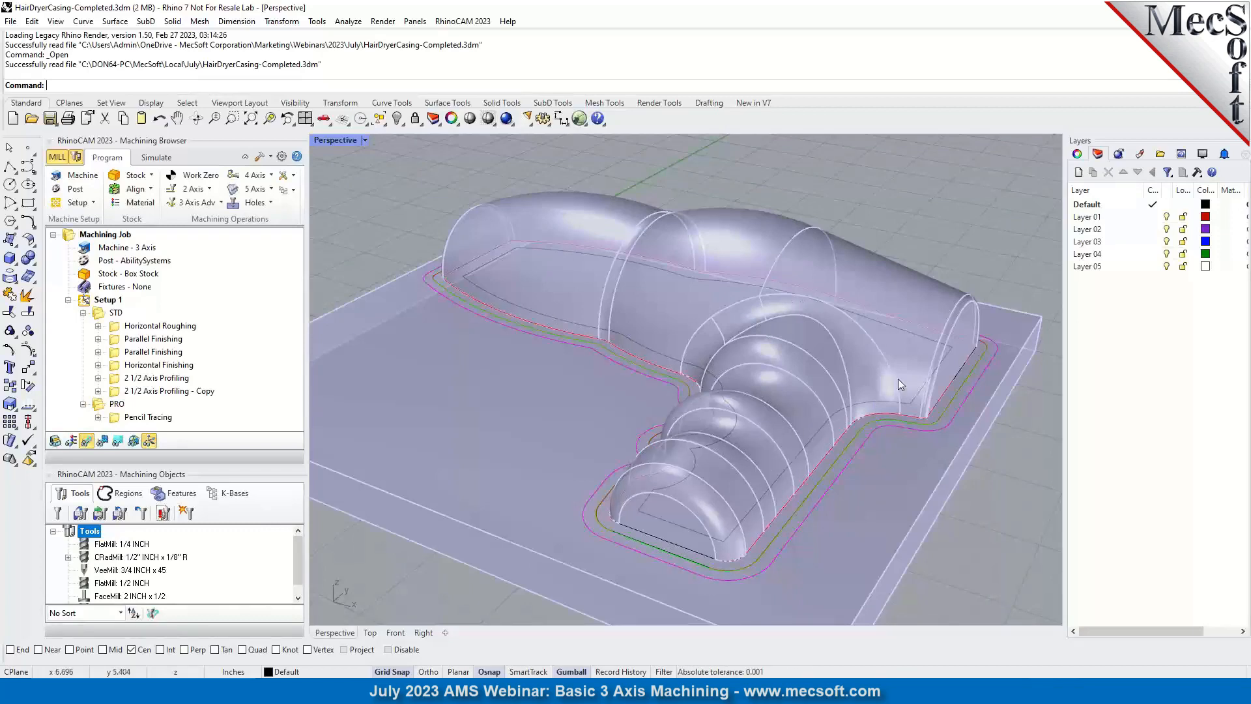
scroll(522, 291, "up", 4)
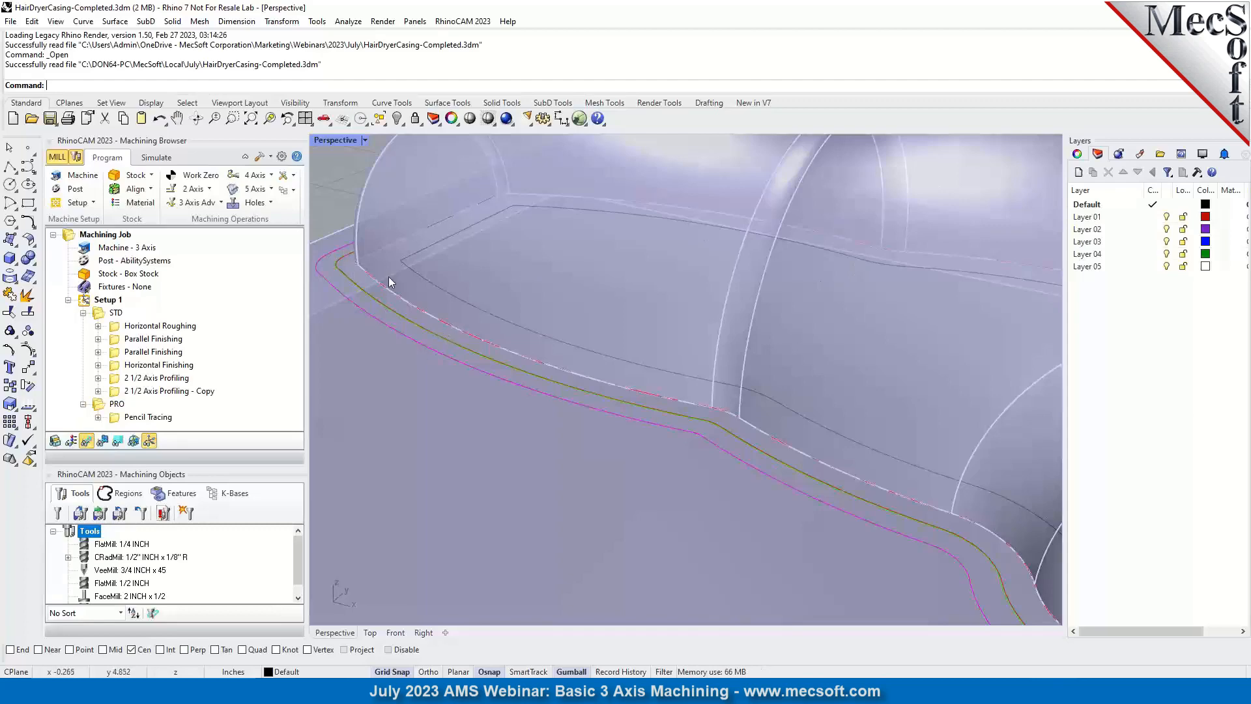
scroll(358, 267, "down", 5)
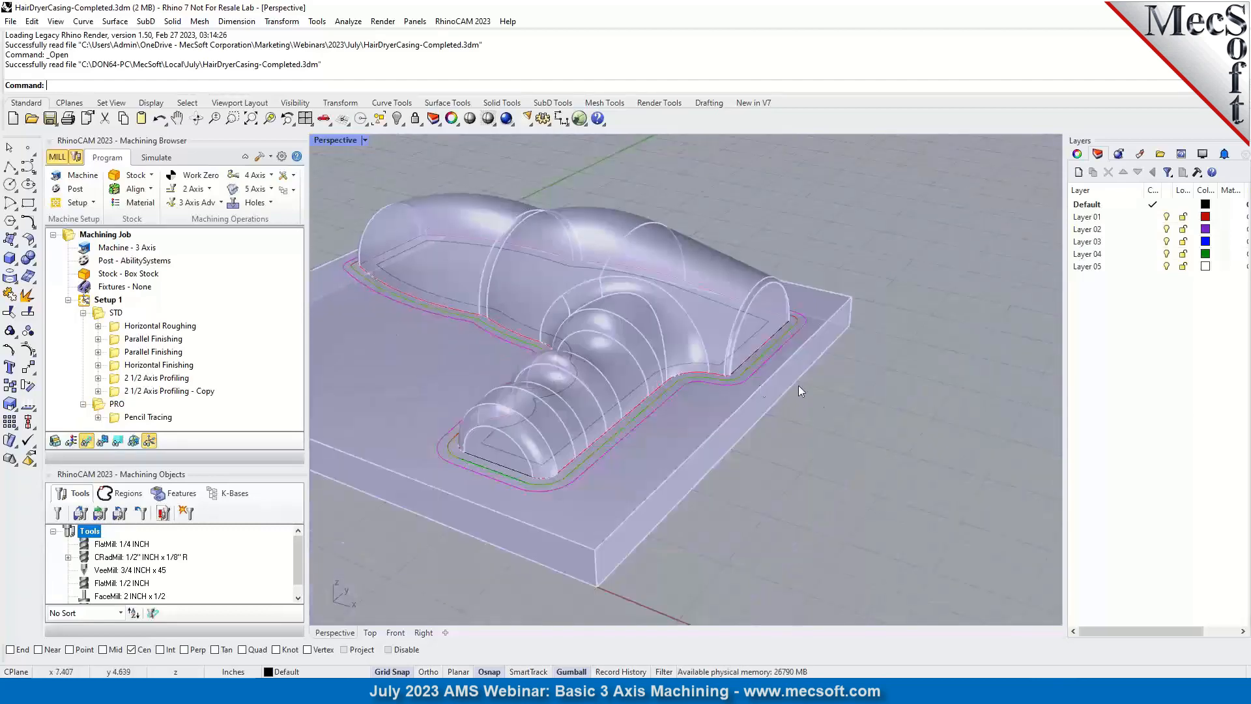
scroll(762, 389, "down", 7)
scroll(639, 351, "up", 12)
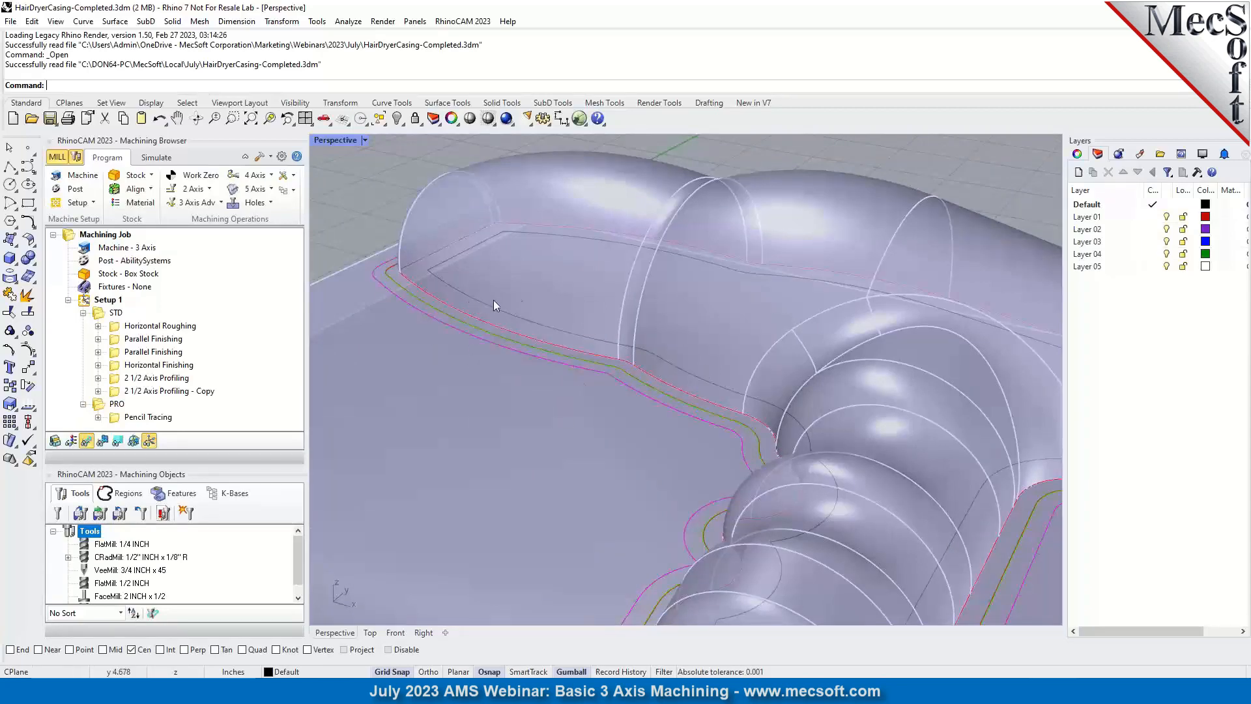
Display the Horizontal Roughing toolpath and view it over the whole hair dryer casing block.
scroll(606, 259, "down", 2)
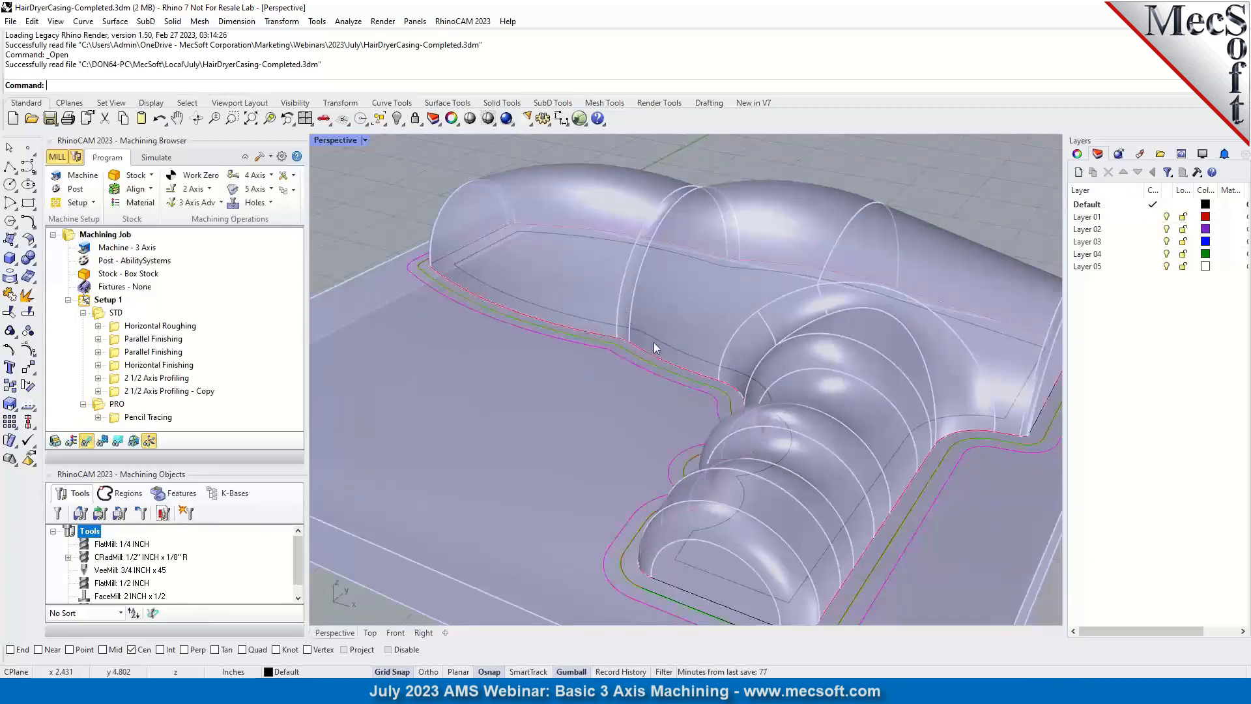
left_click(122, 330)
scroll(548, 375, "down", 5)
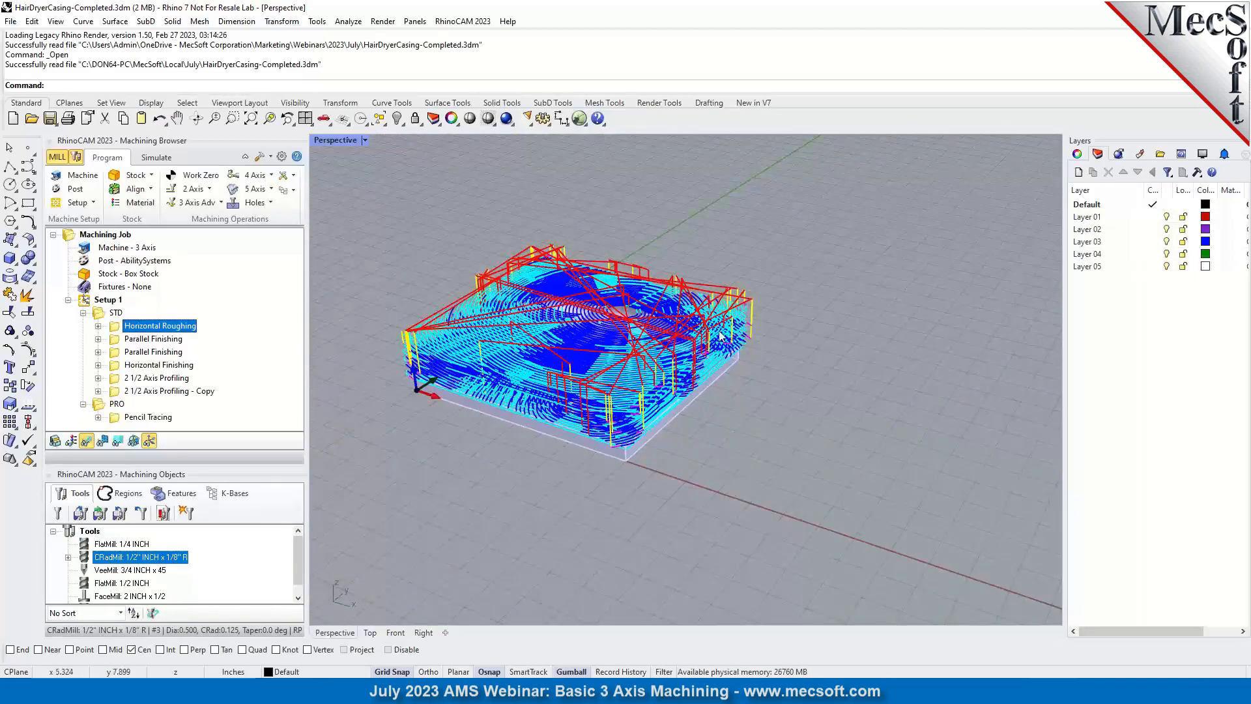
Display the first Parallel Finishing toolpath and inspect how its passes end along the containment curve at the casing's base.
left_click(146, 340)
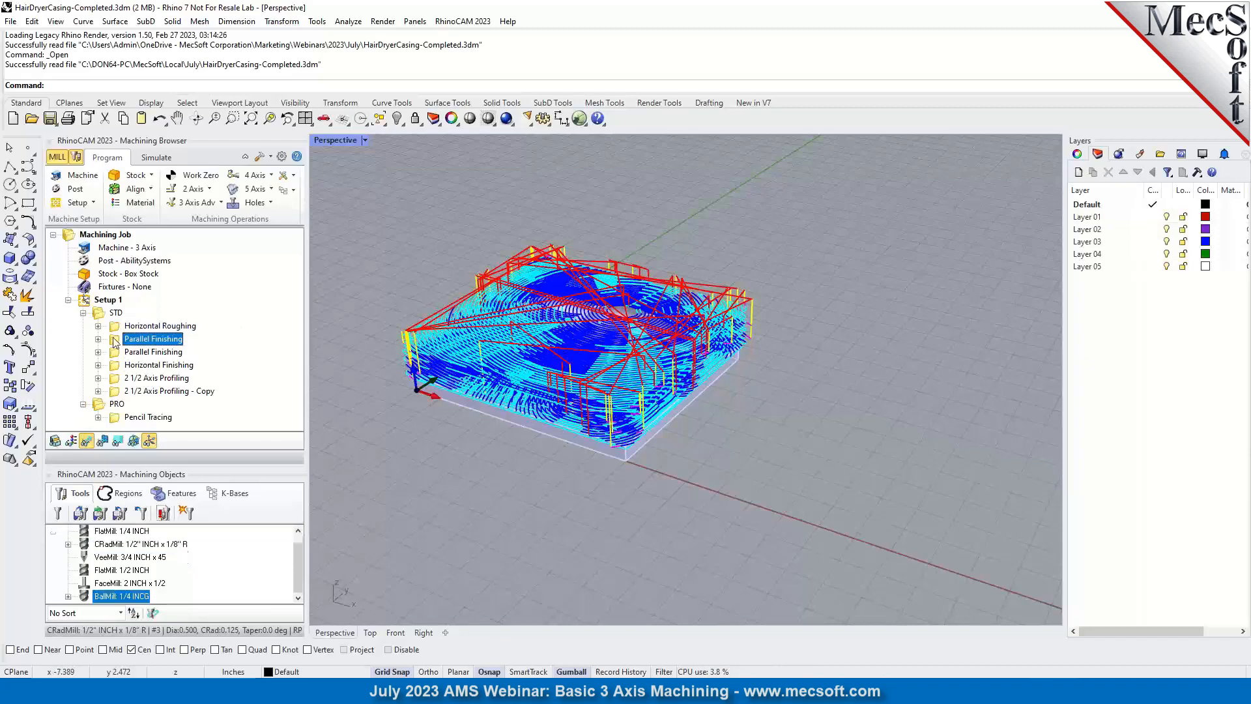
scroll(577, 352, "up", 10)
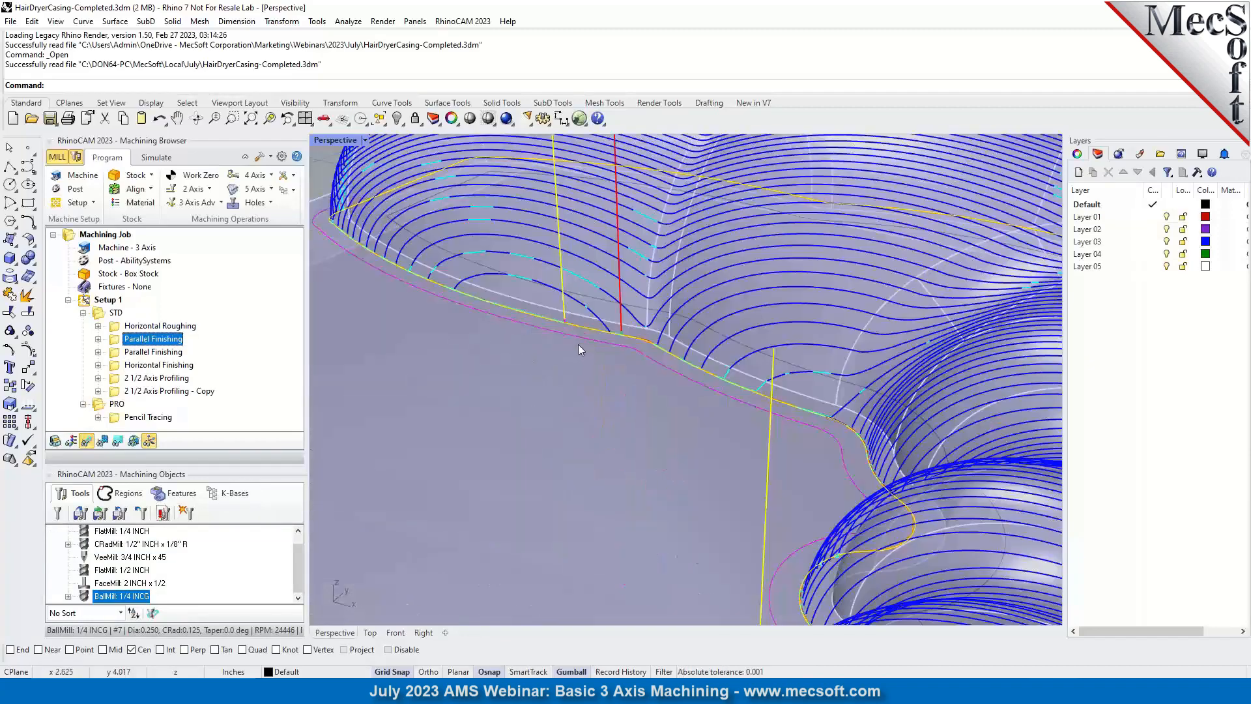
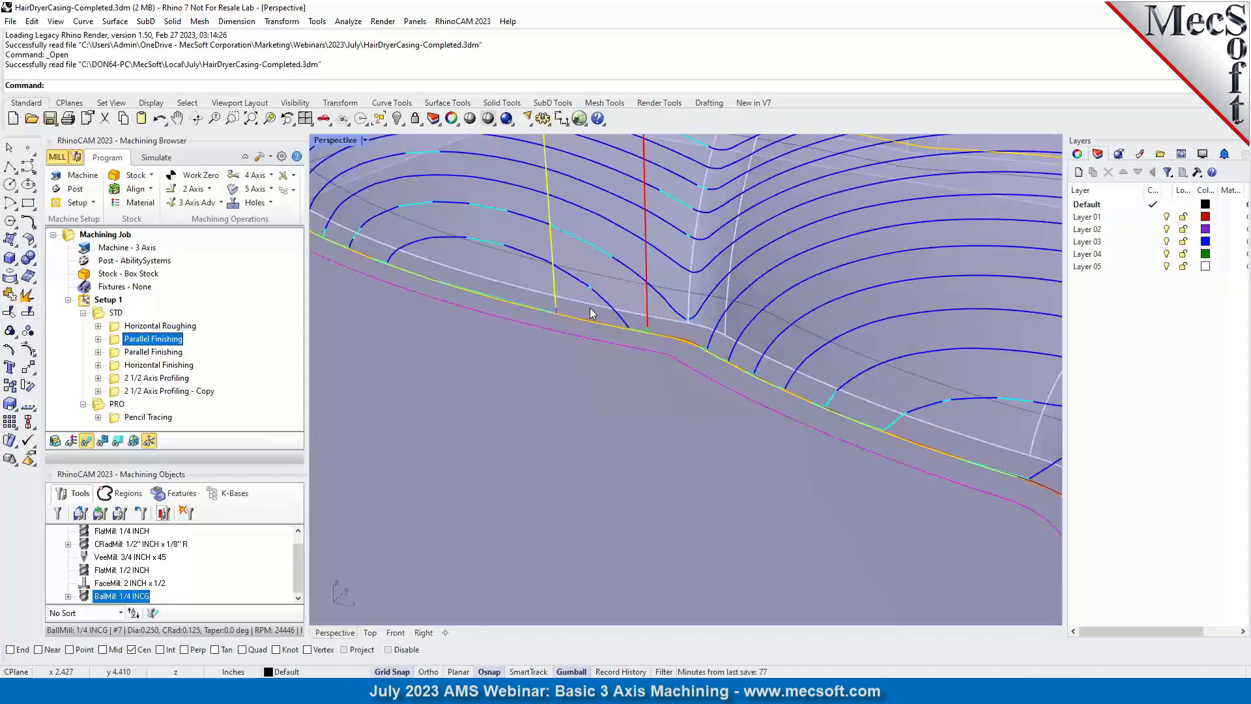
scroll(559, 309, "up", 2)
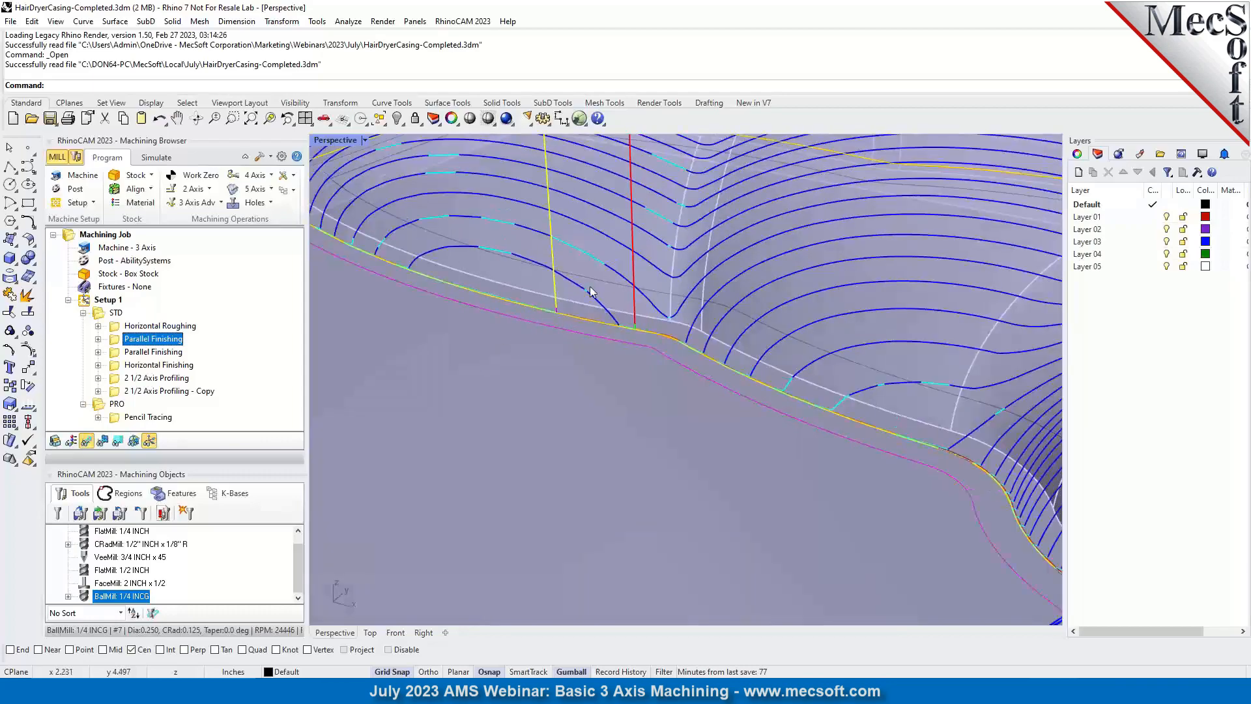
scroll(616, 356, "down", 4)
scroll(620, 366, "down", 2)
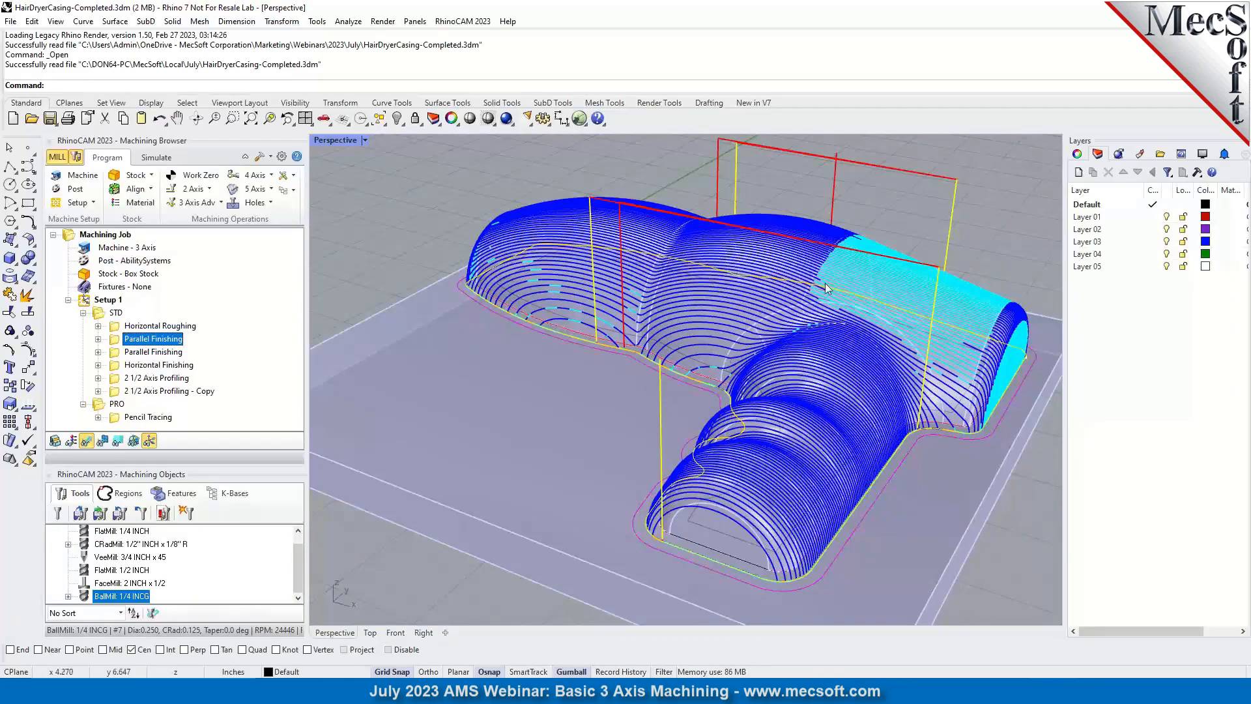
scroll(538, 329, "up", 4)
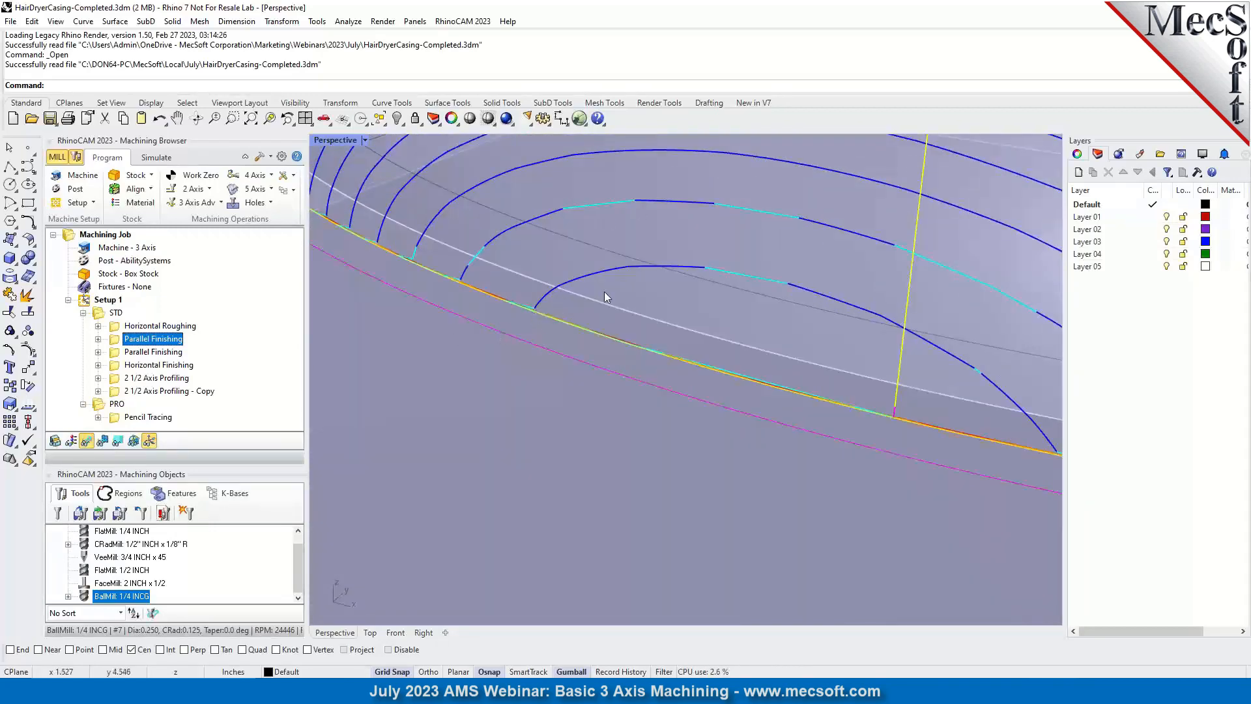
Expand the first Parallel Finishing operation and check its ball mill tool against the passes over the casing.
left_click(98, 339)
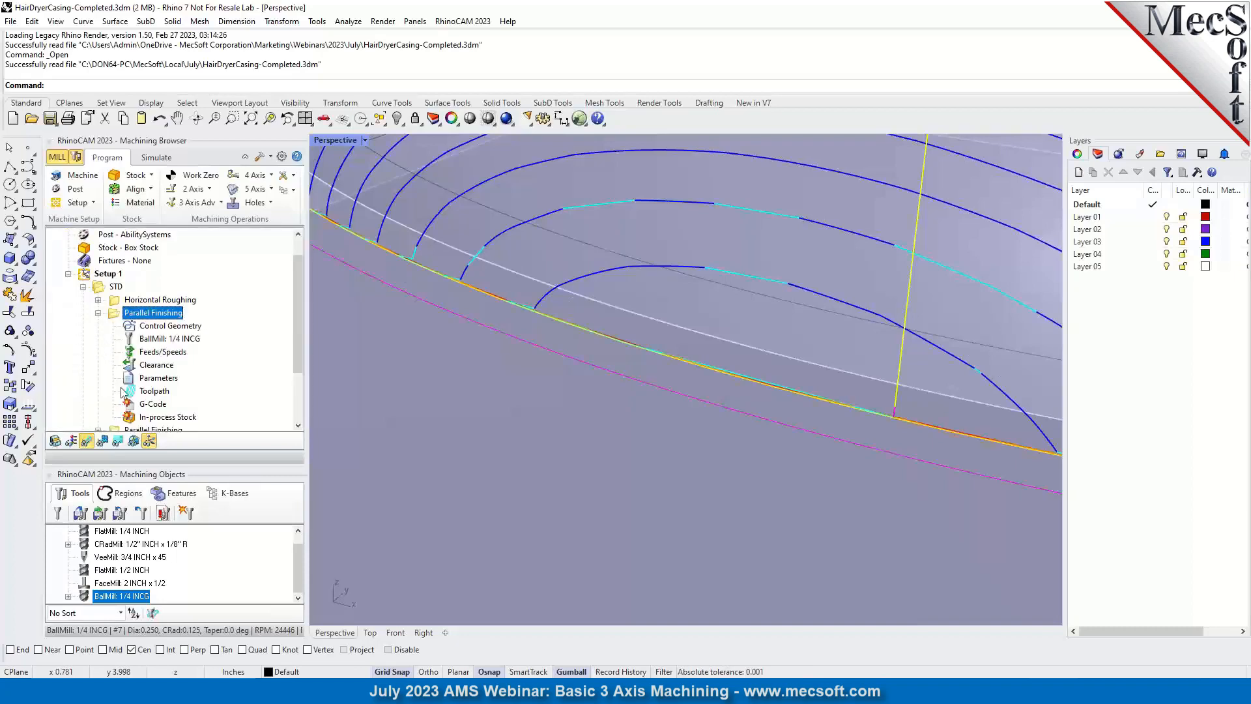
left_click(130, 339)
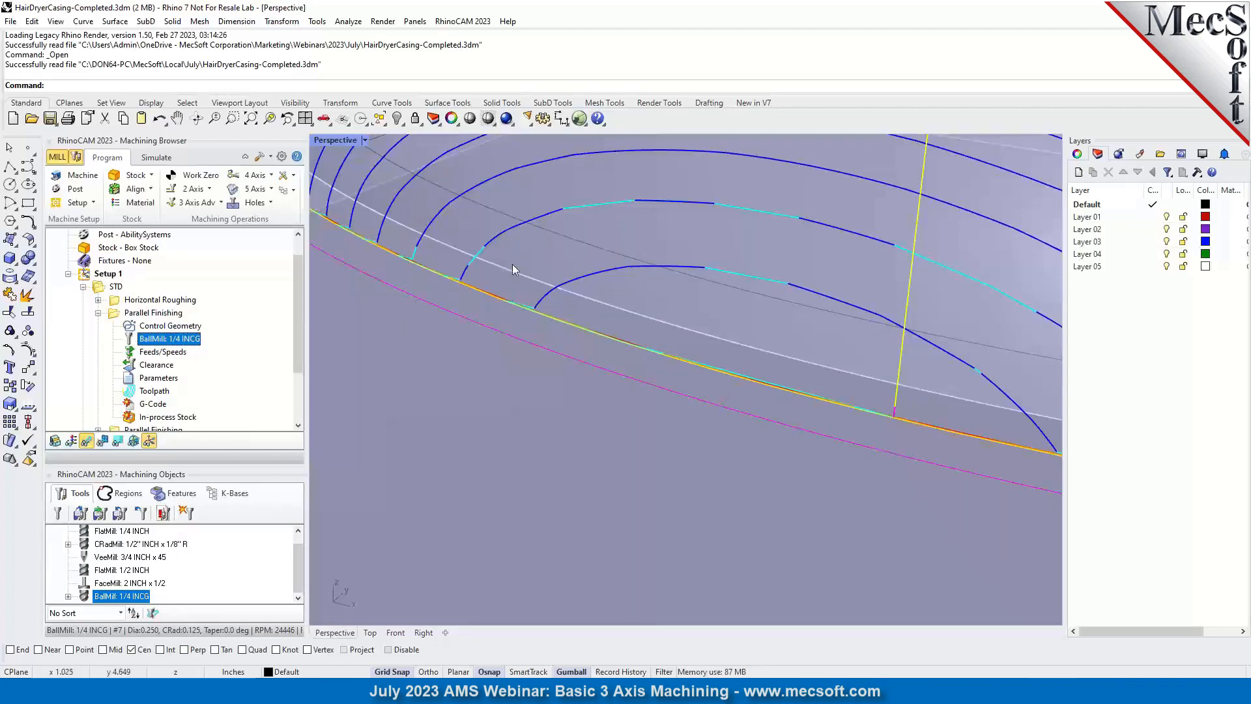
scroll(558, 337, "down", 10)
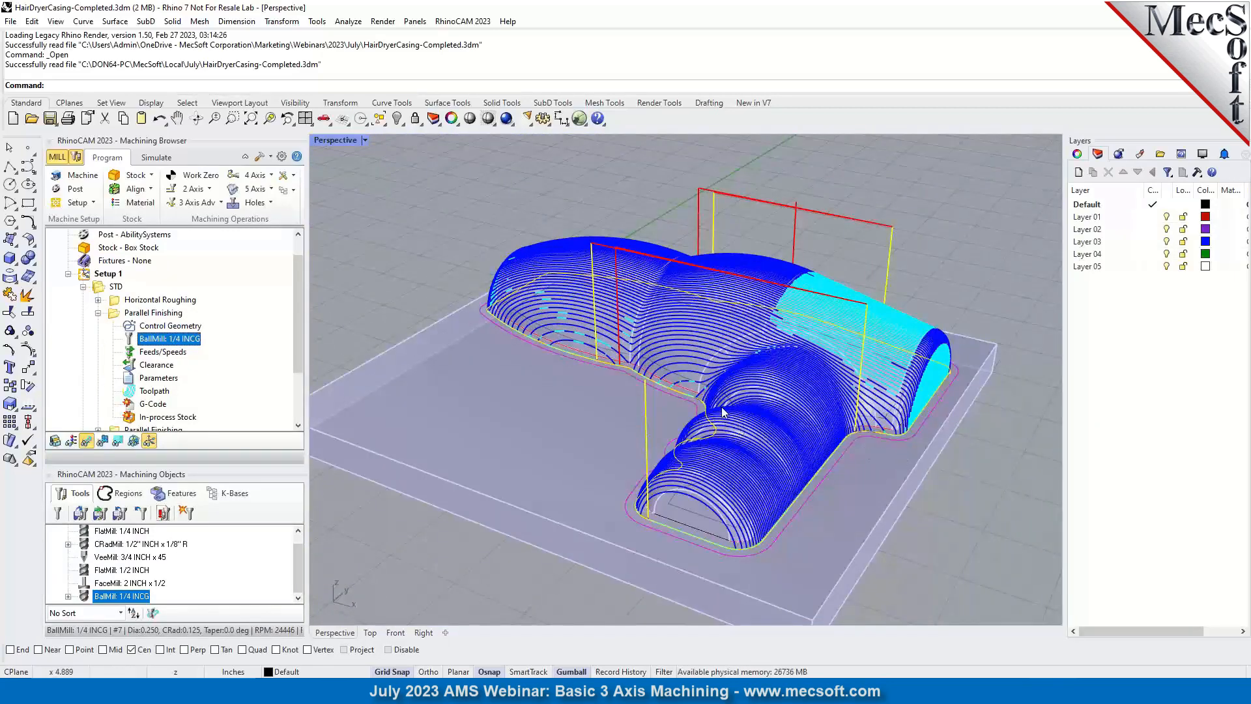
scroll(717, 411, "up", 1)
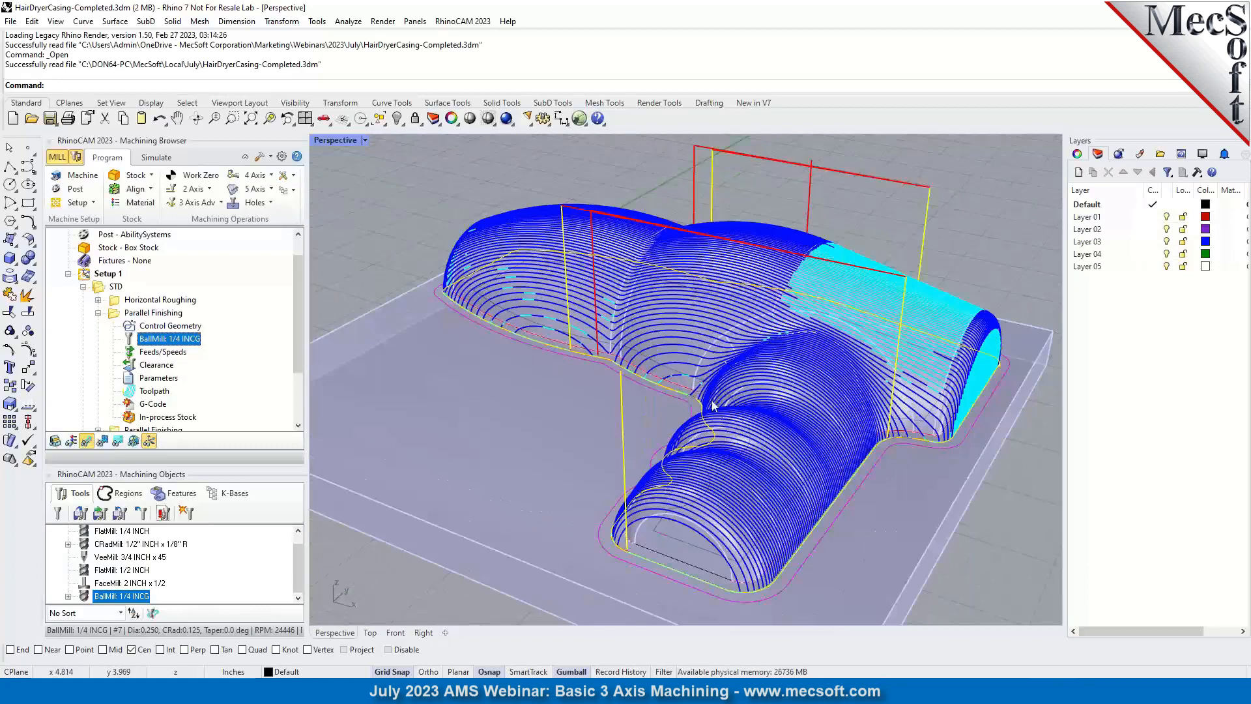
Collapse the first Parallel Finishing operation and review the toolpaths of the second Parallel Finishing and the Horizontal Finishing operations.
left_click(98, 313)
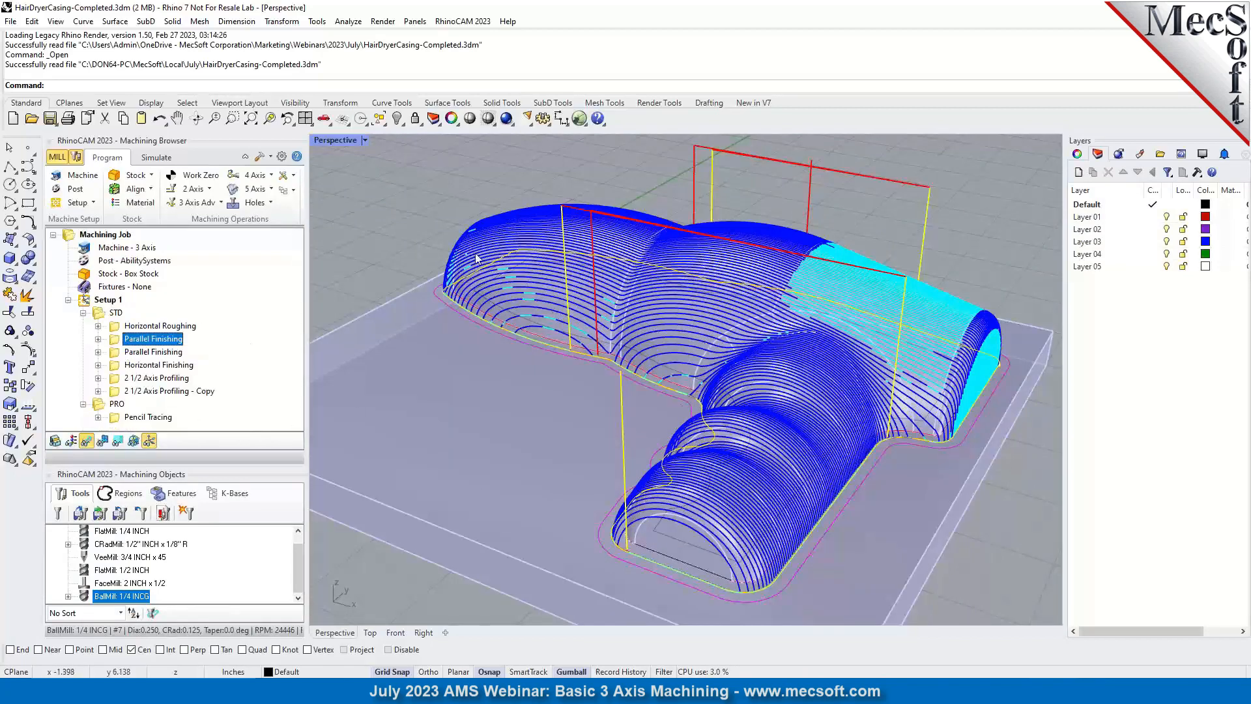
left_click(113, 353)
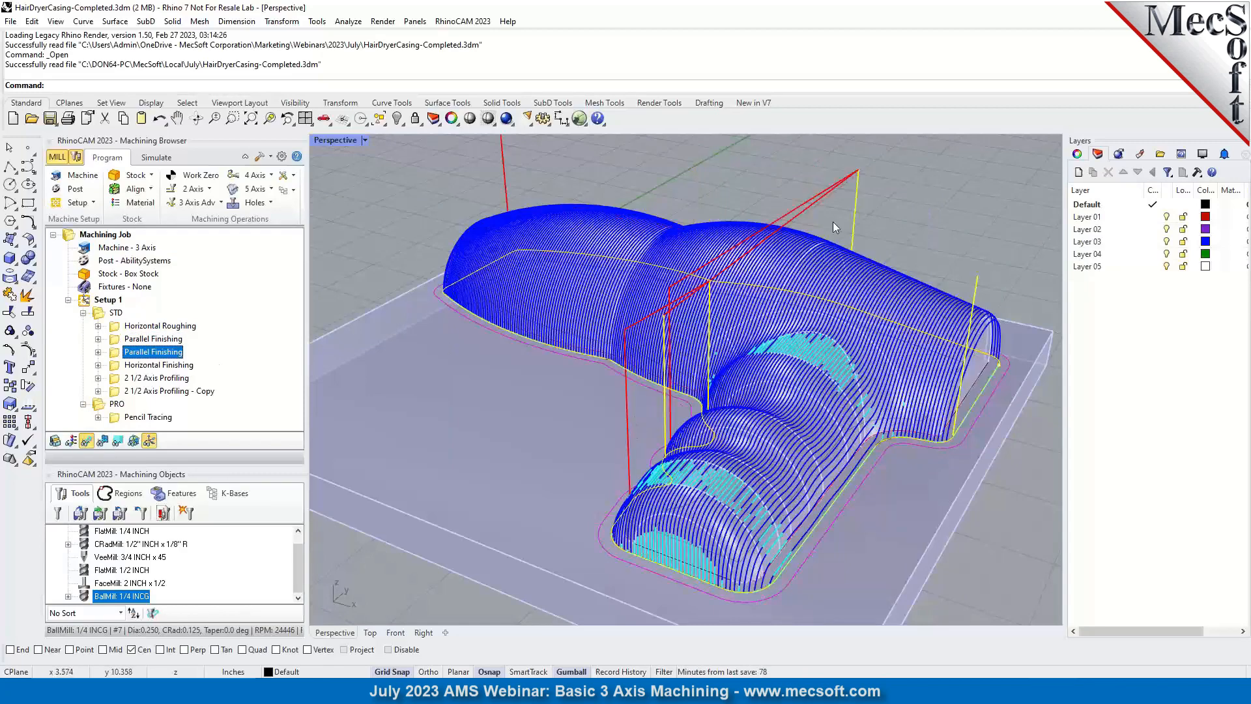
left_click(122, 365)
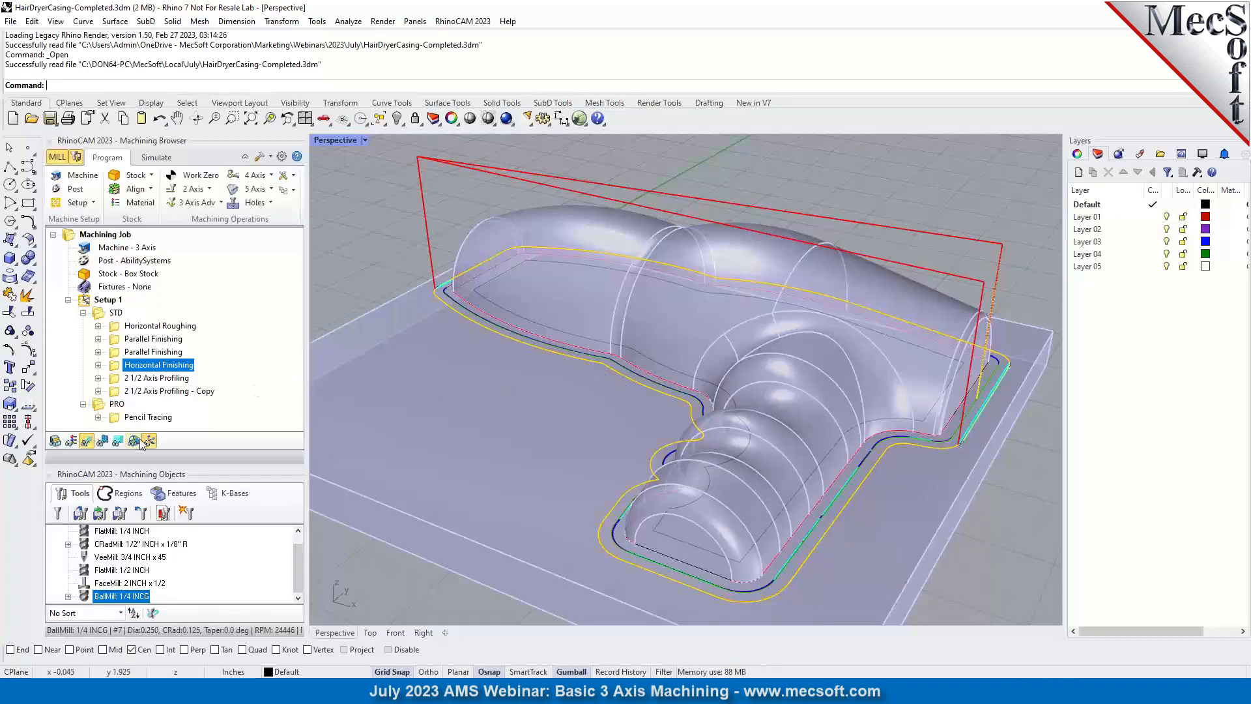
Open the Horizontal Finishing operation's settings and examine its DriveRegion 1 containment region around the casing's base.
double_click(118, 370)
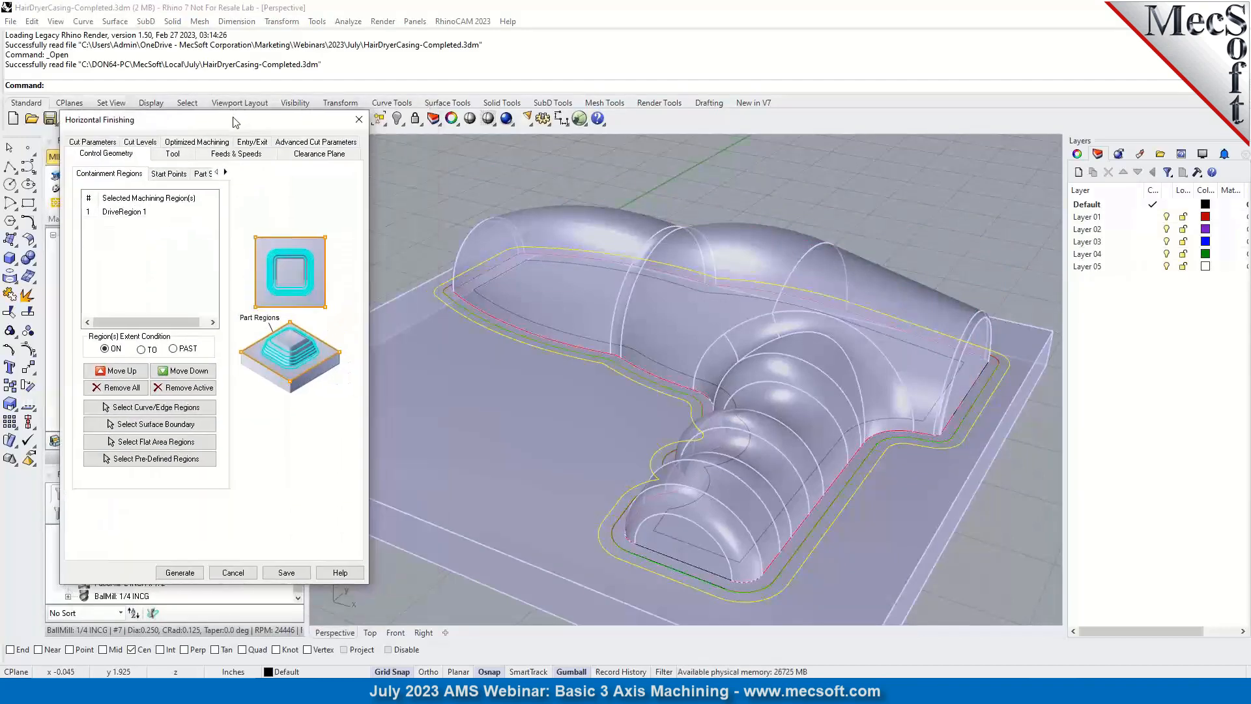
left_click(128, 214)
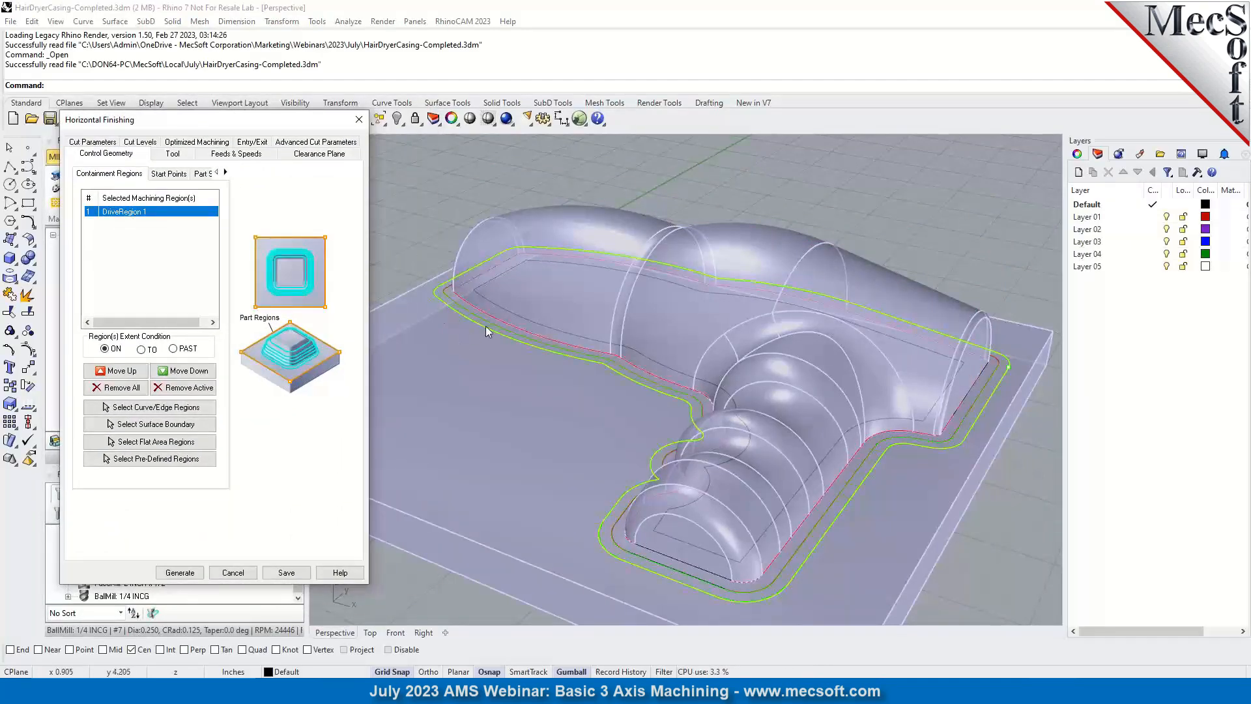
scroll(483, 328, "up", 5)
scroll(513, 340, "down", 6)
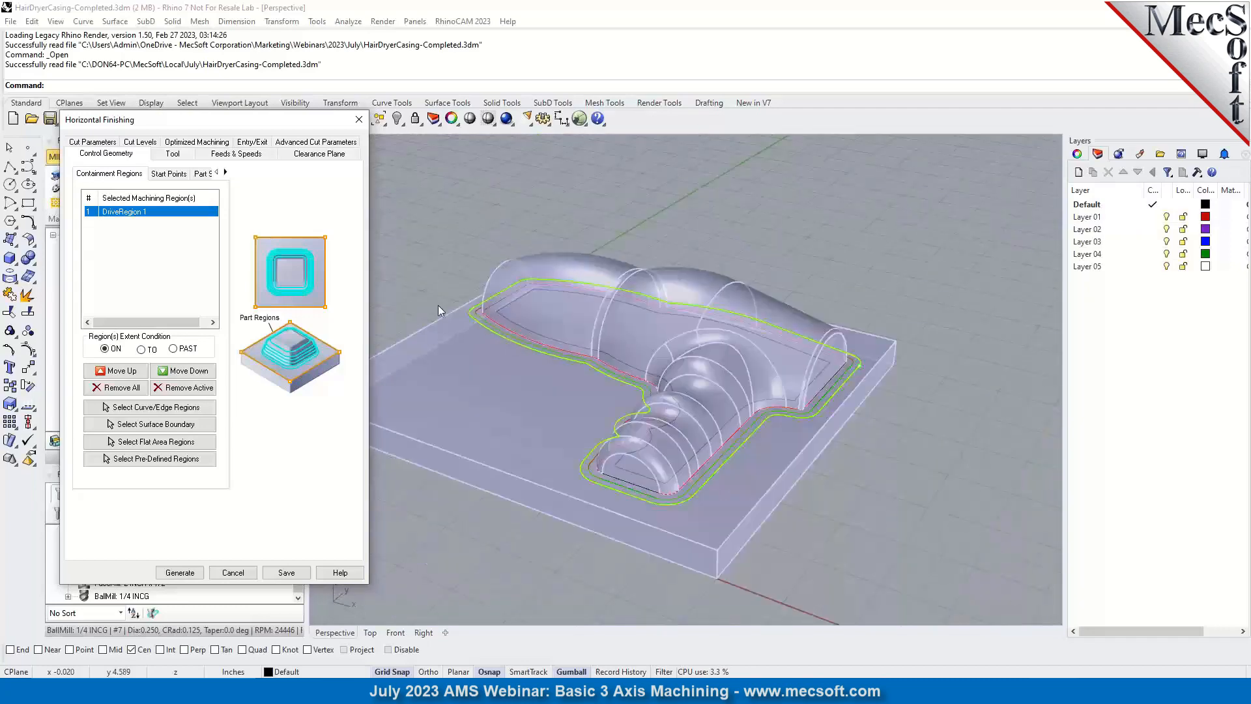
Review the Horizontal Finishing tool, cut parameters and cut levels, and examine the flat area around the casing's handle.
left_click(173, 155)
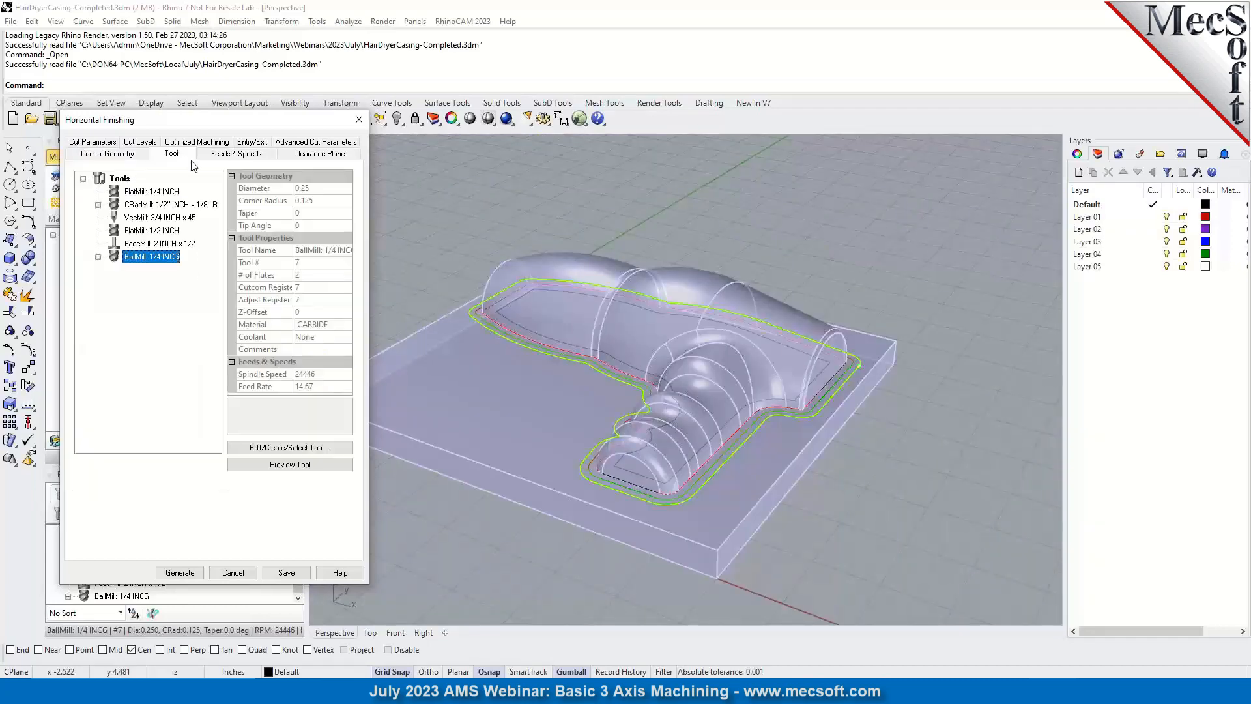
left_click(103, 143)
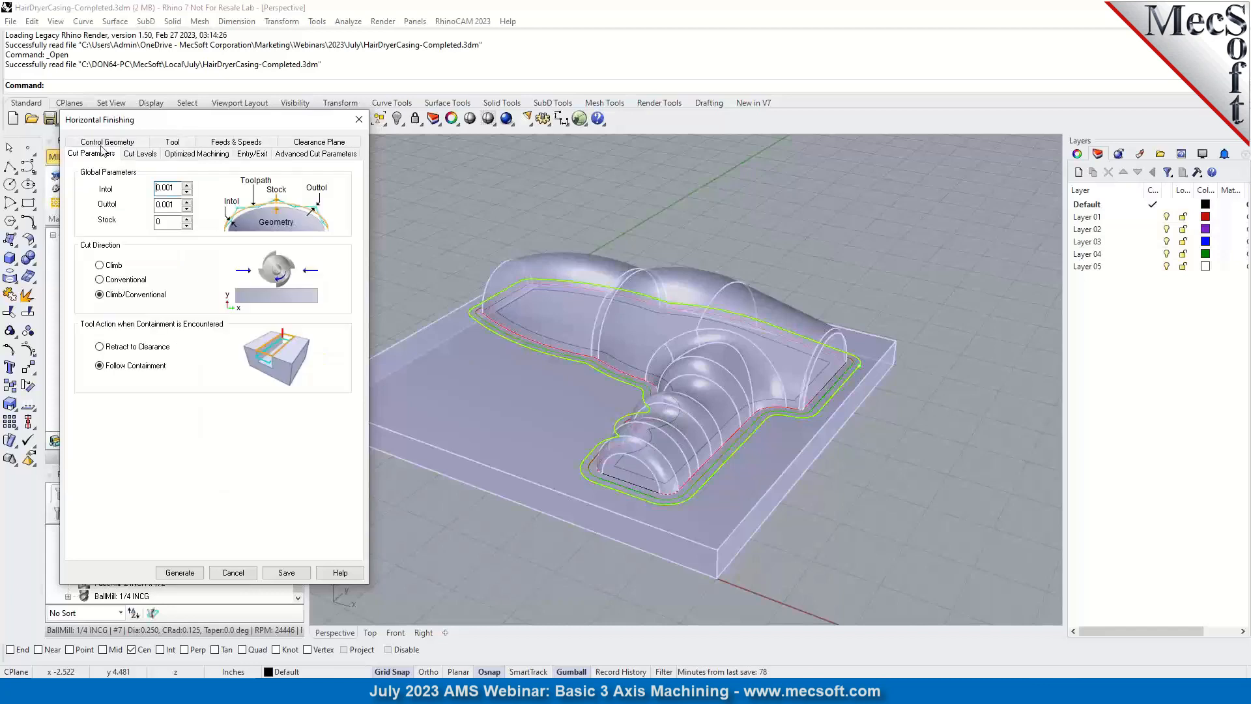
left_click(134, 155)
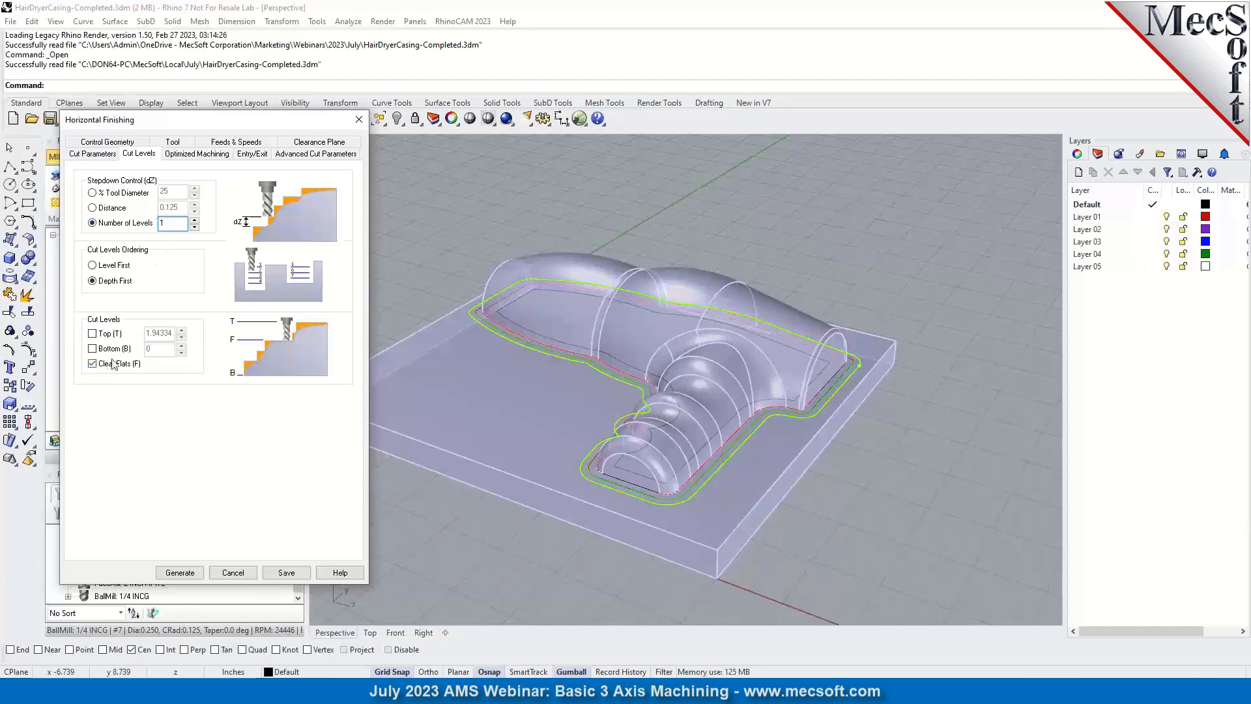
scroll(652, 466, "up", 4)
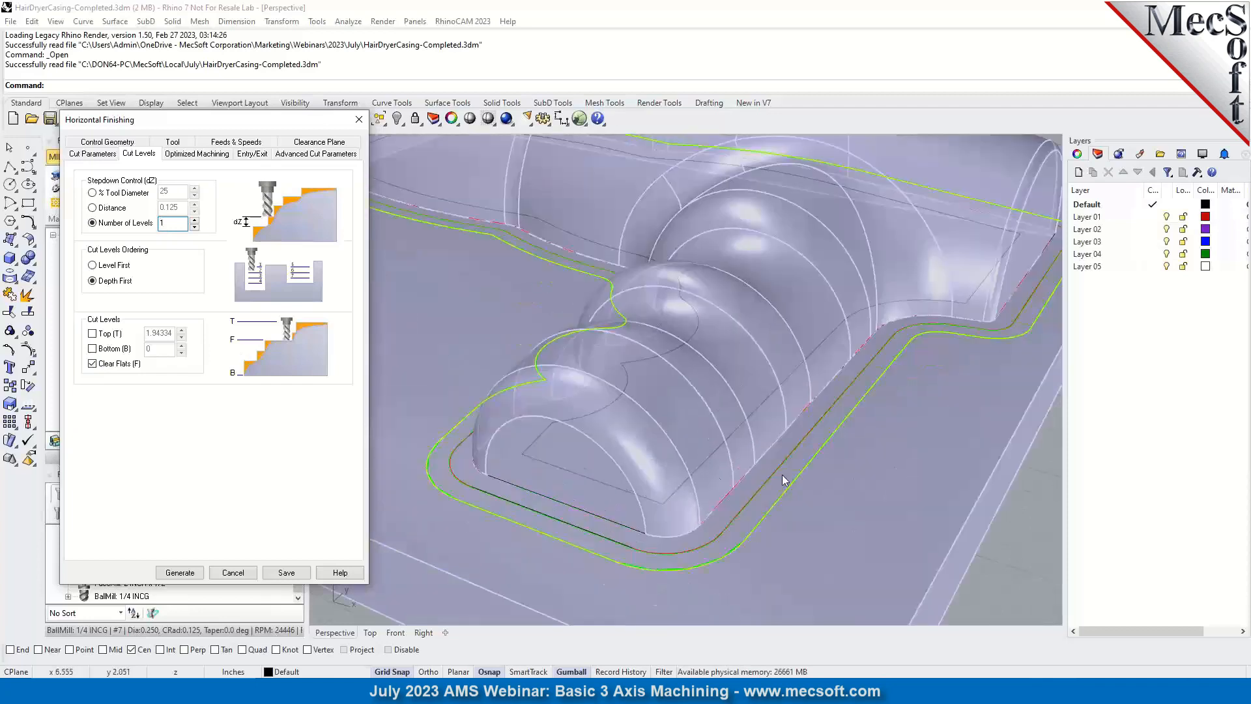
left_click(958, 361)
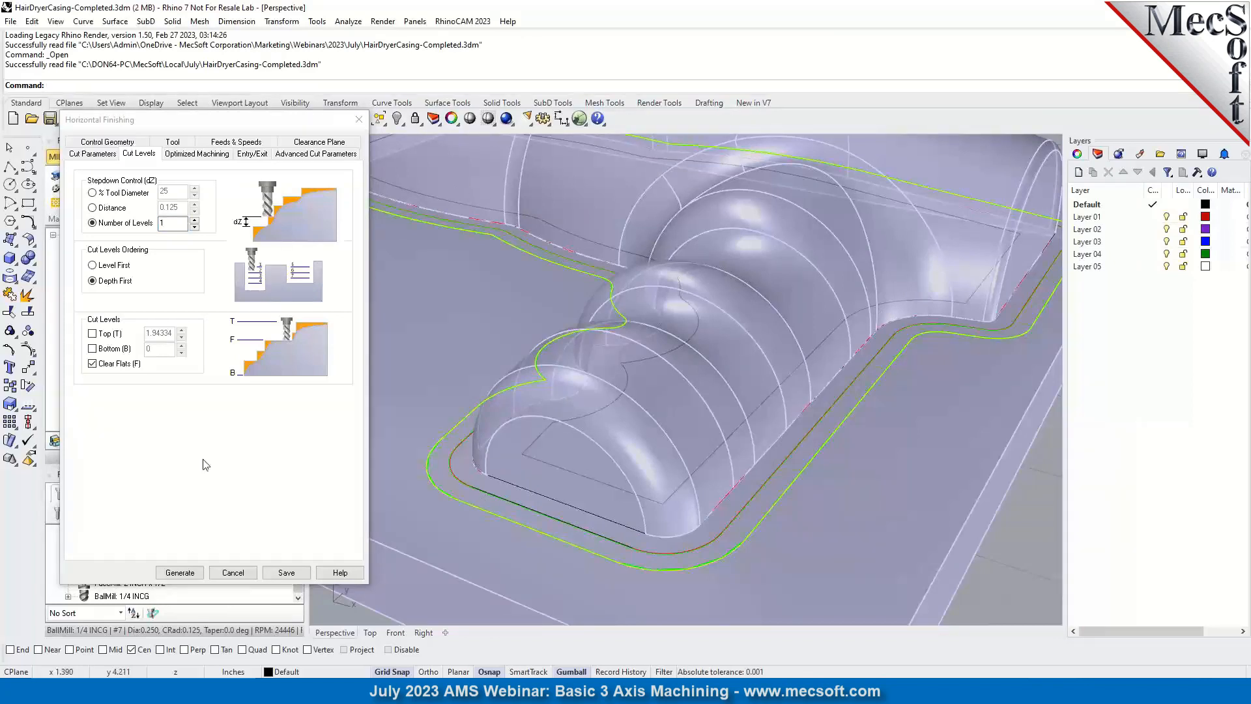
Review the Horizontal Finishing entry/exit and arc fitting settings, and close the operation's settings without saving.
left_click(196, 154)
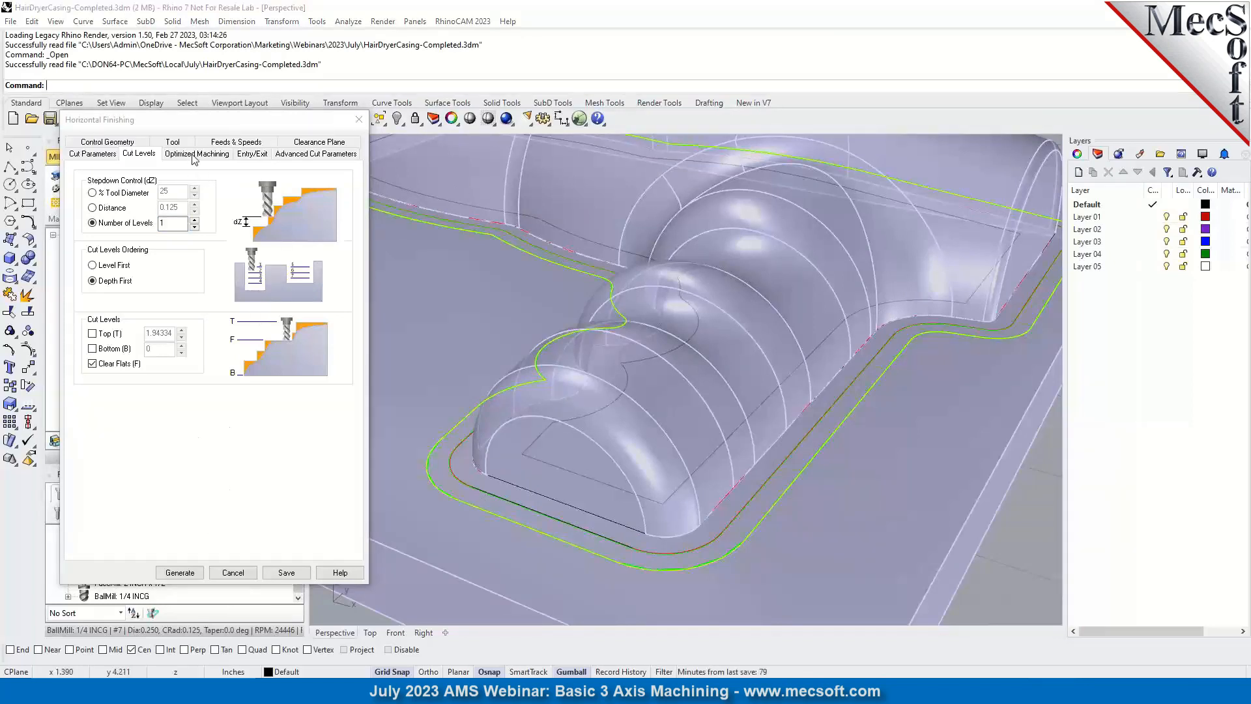
left_click(249, 155)
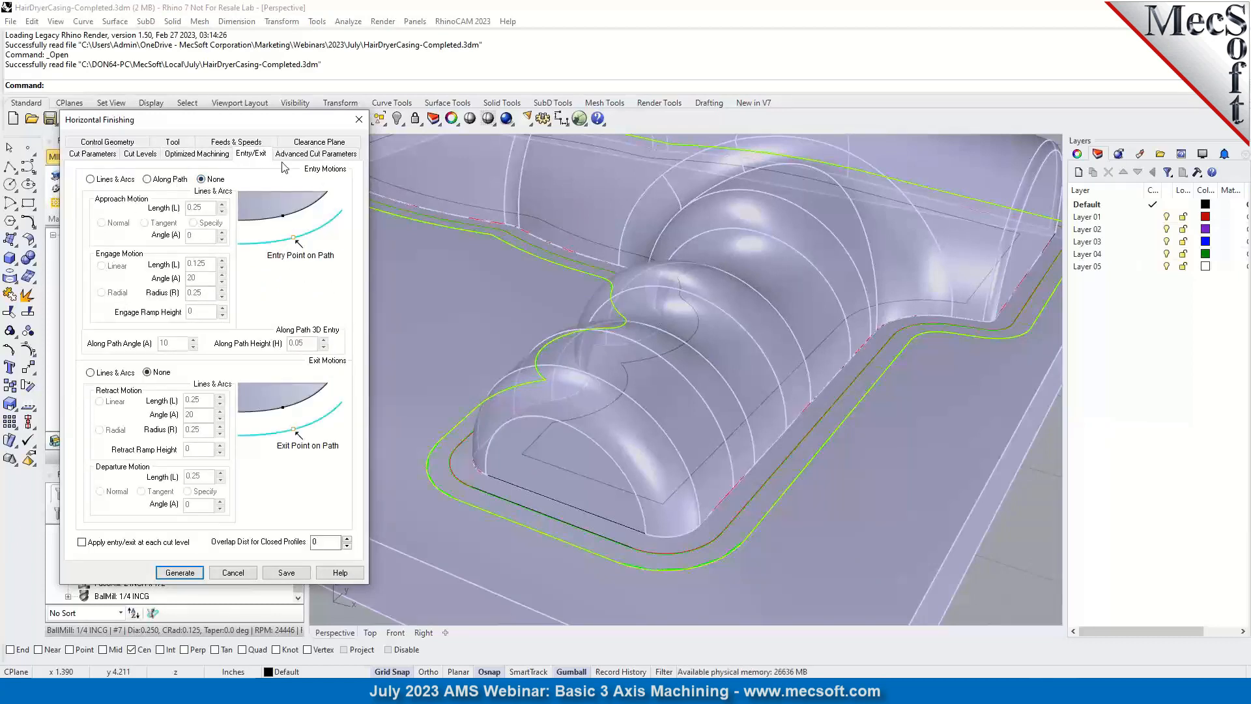
left_click(313, 155)
double_click(172, 214)
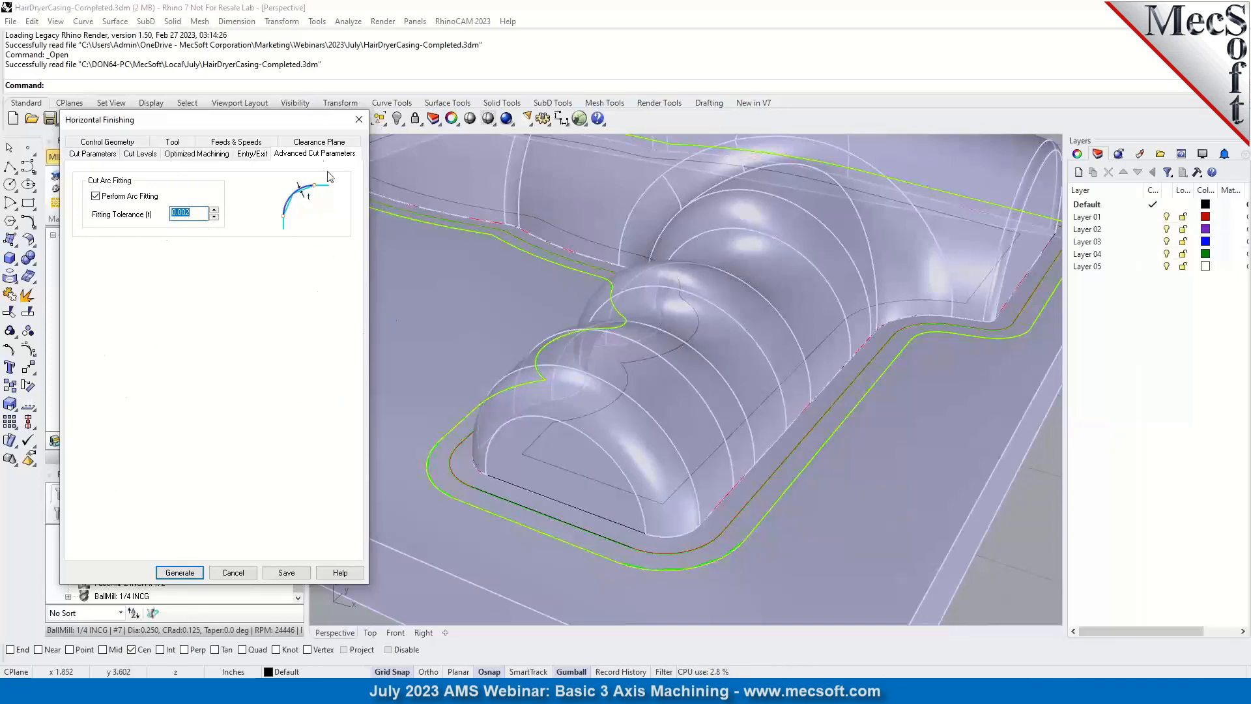
left_click(233, 573)
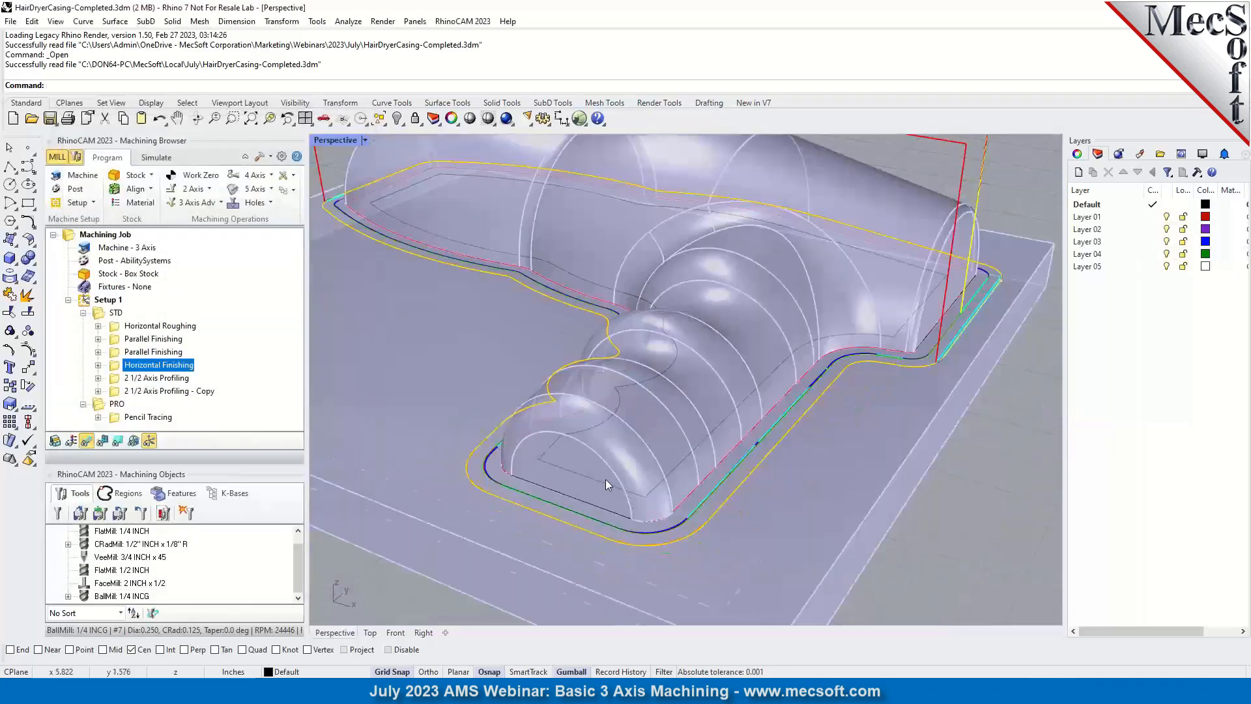
Show the part model in simulation mode and play the Horizontal Finishing simulation, repeating it with the operation reselected.
scroll(564, 378, "down", 1)
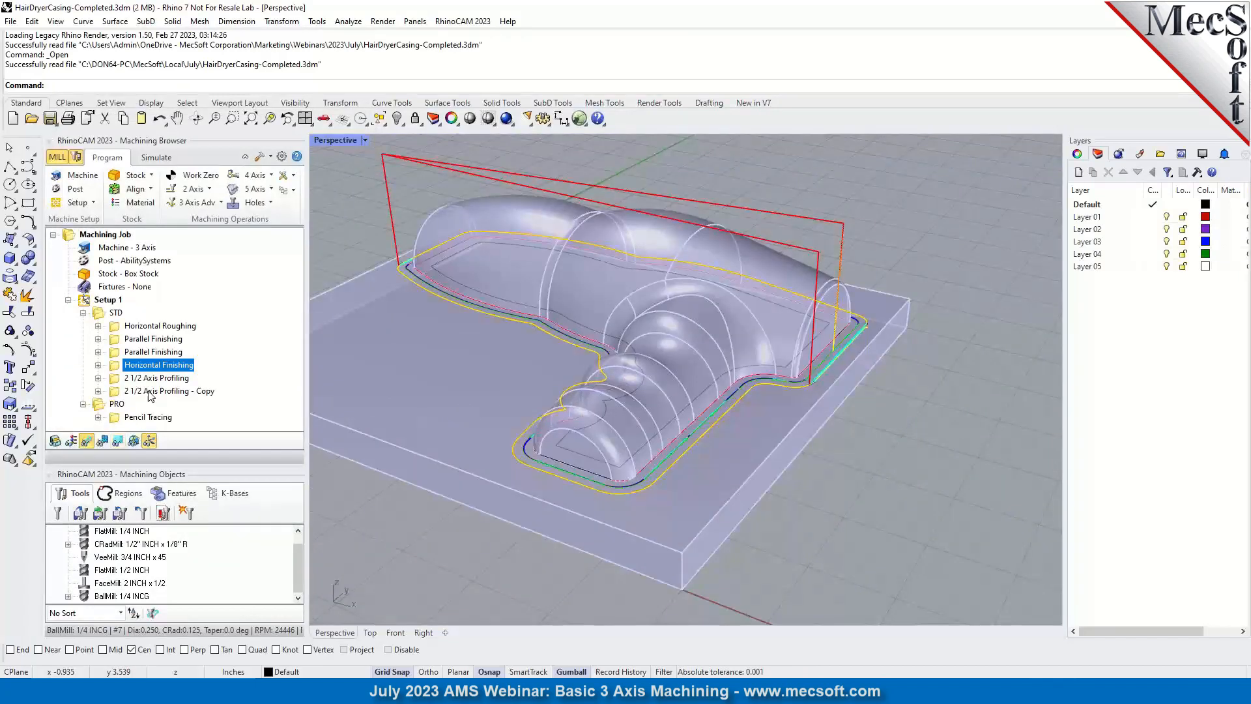
left_click(156, 157)
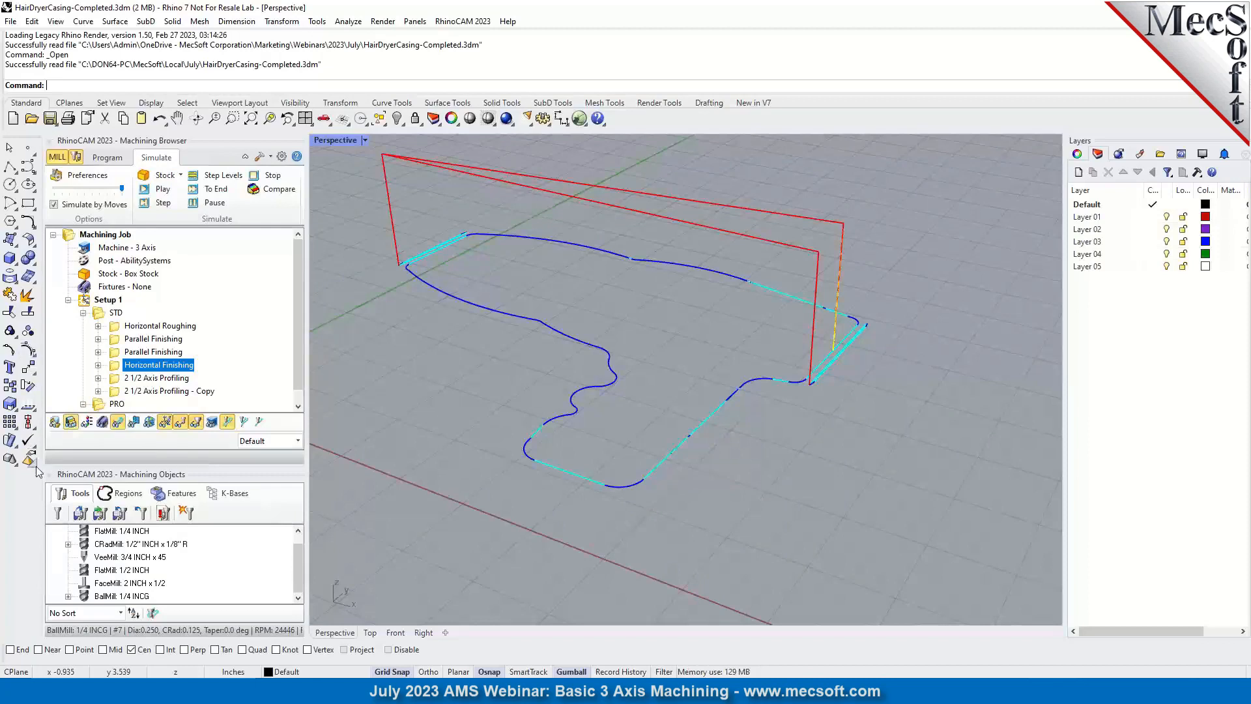
left_click(70, 422)
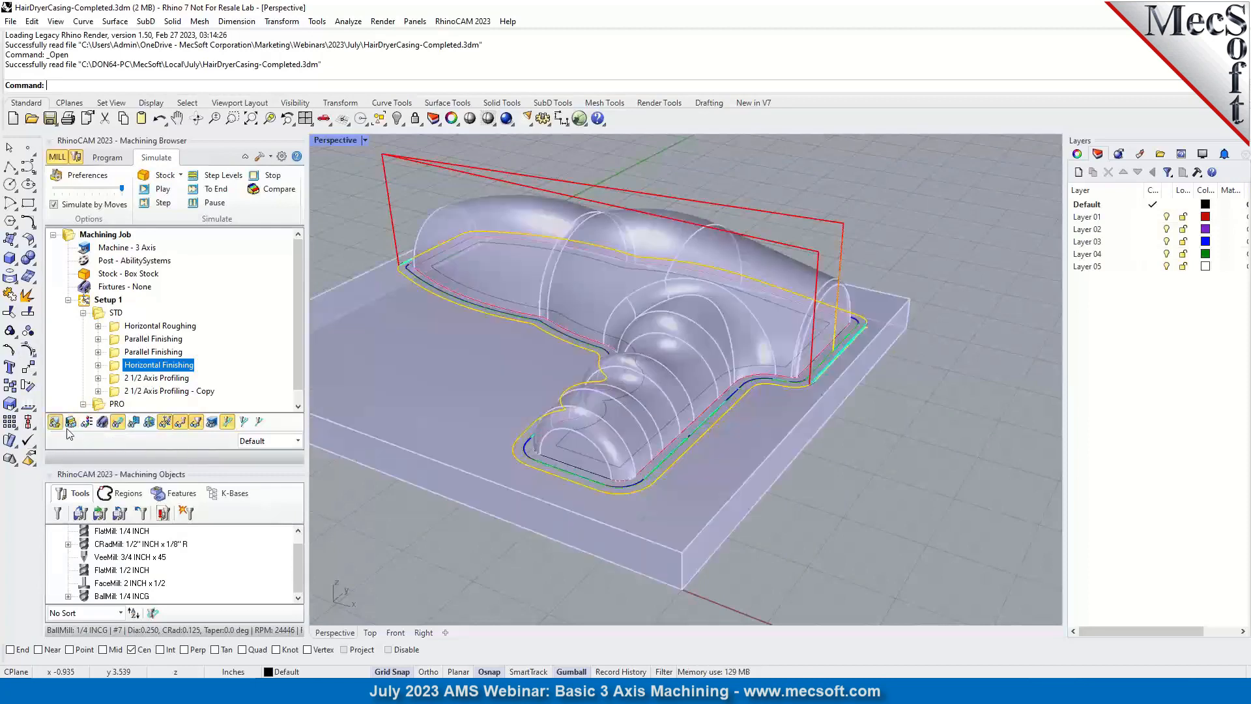
left_click(163, 191)
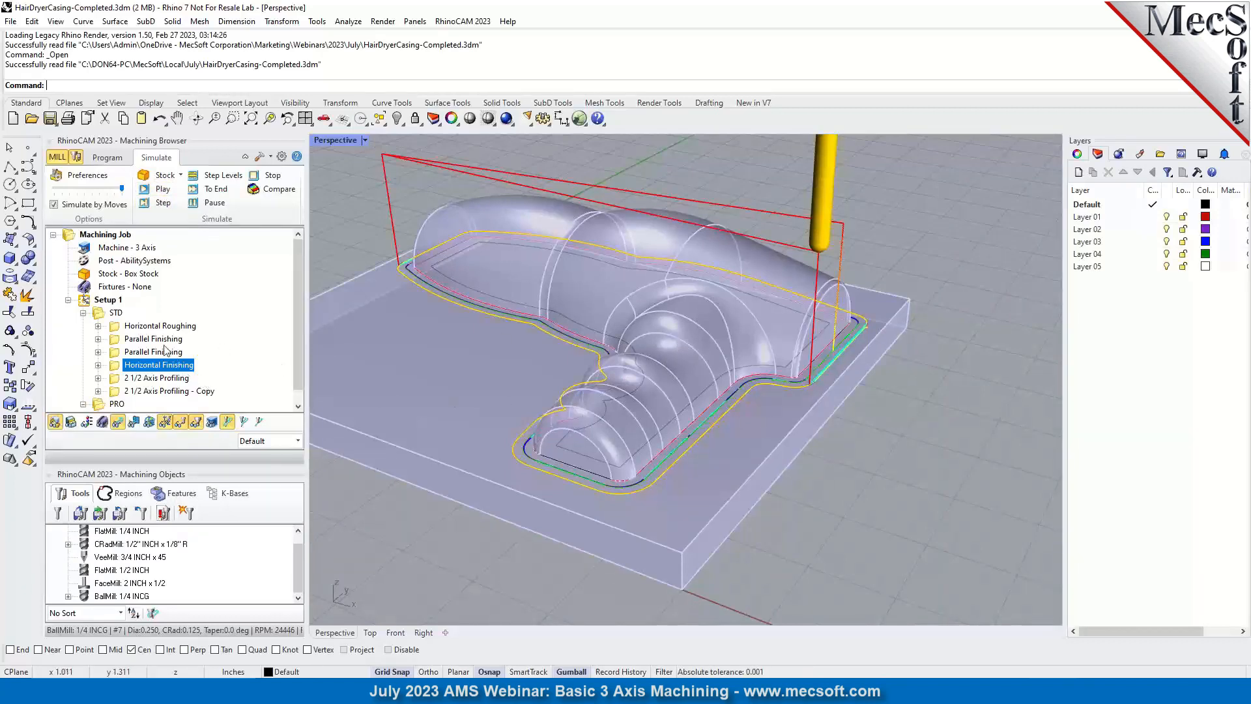
left_click(118, 357)
left_click(117, 366)
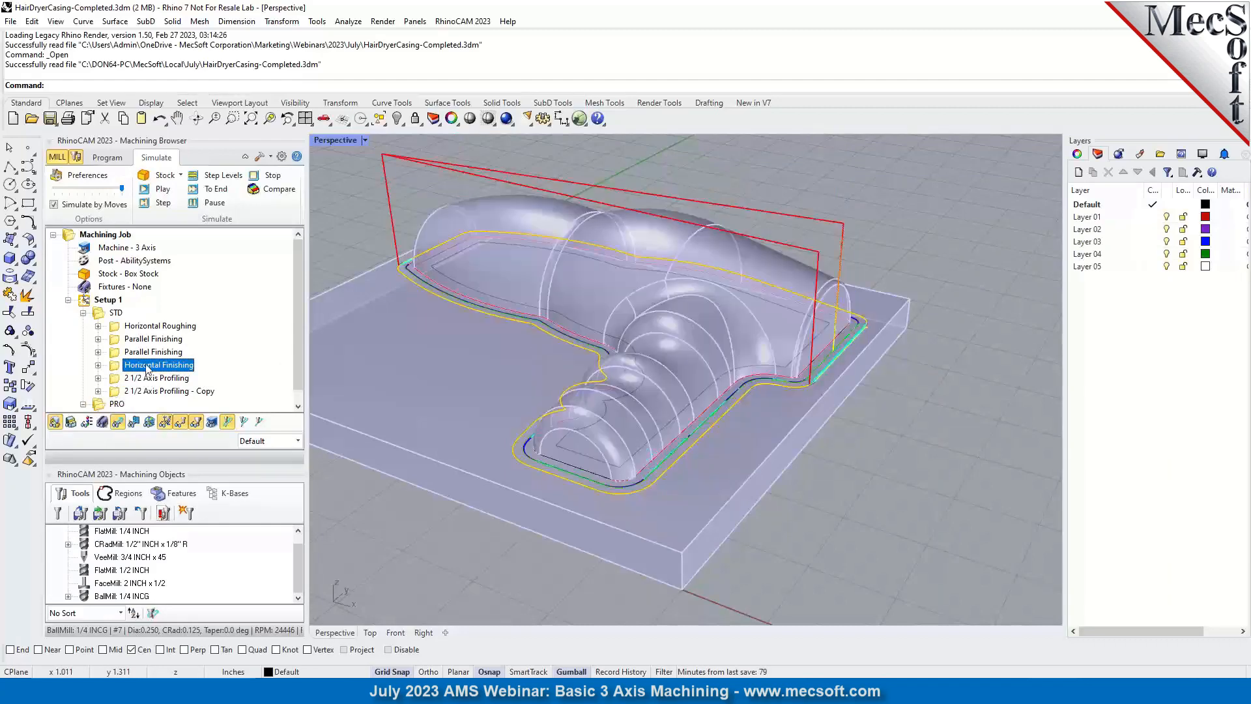
left_click(162, 189)
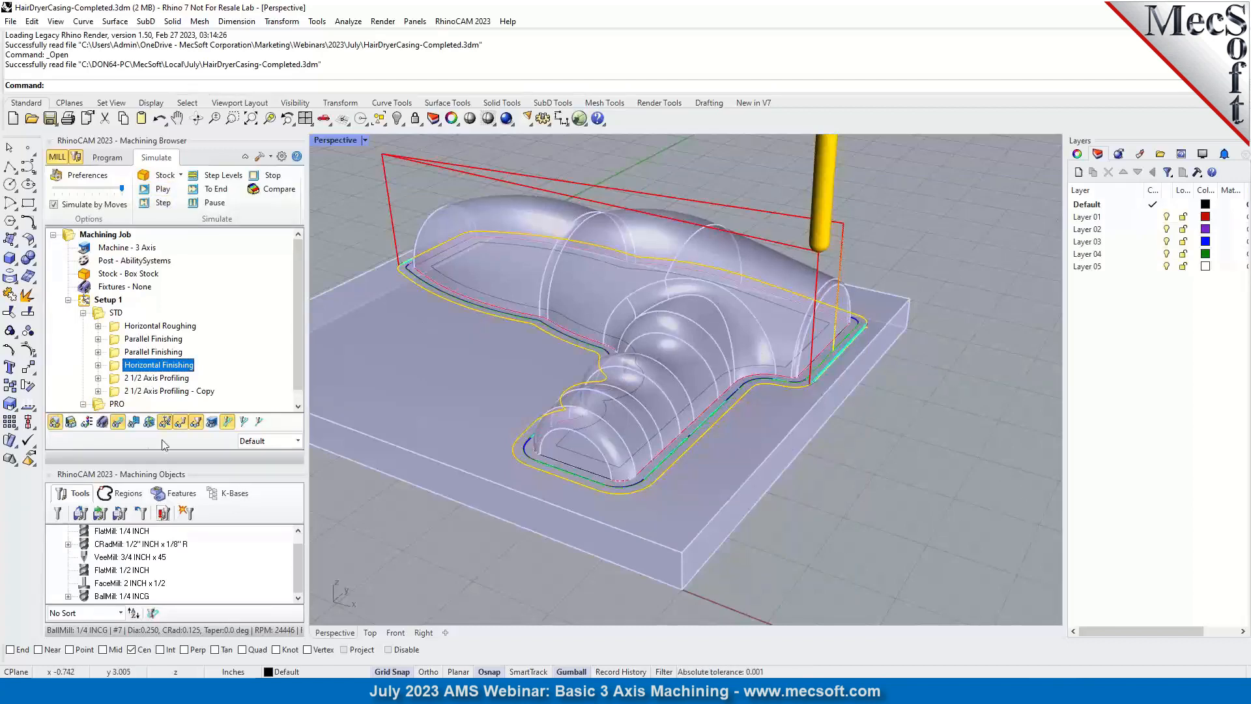
Expand the Horizontal Finishing operation and open its toolpath motions in the toolpath editor for backplotting.
left_click(98, 365)
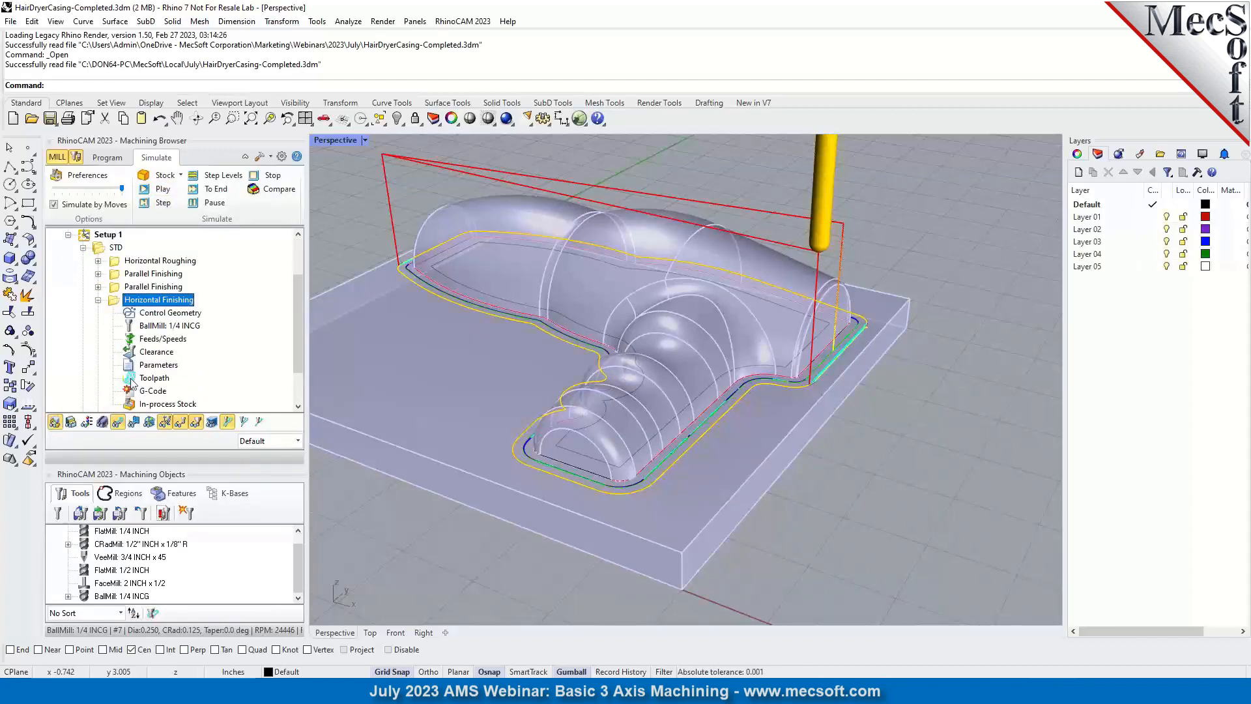
double_click(131, 381)
left_click(426, 218)
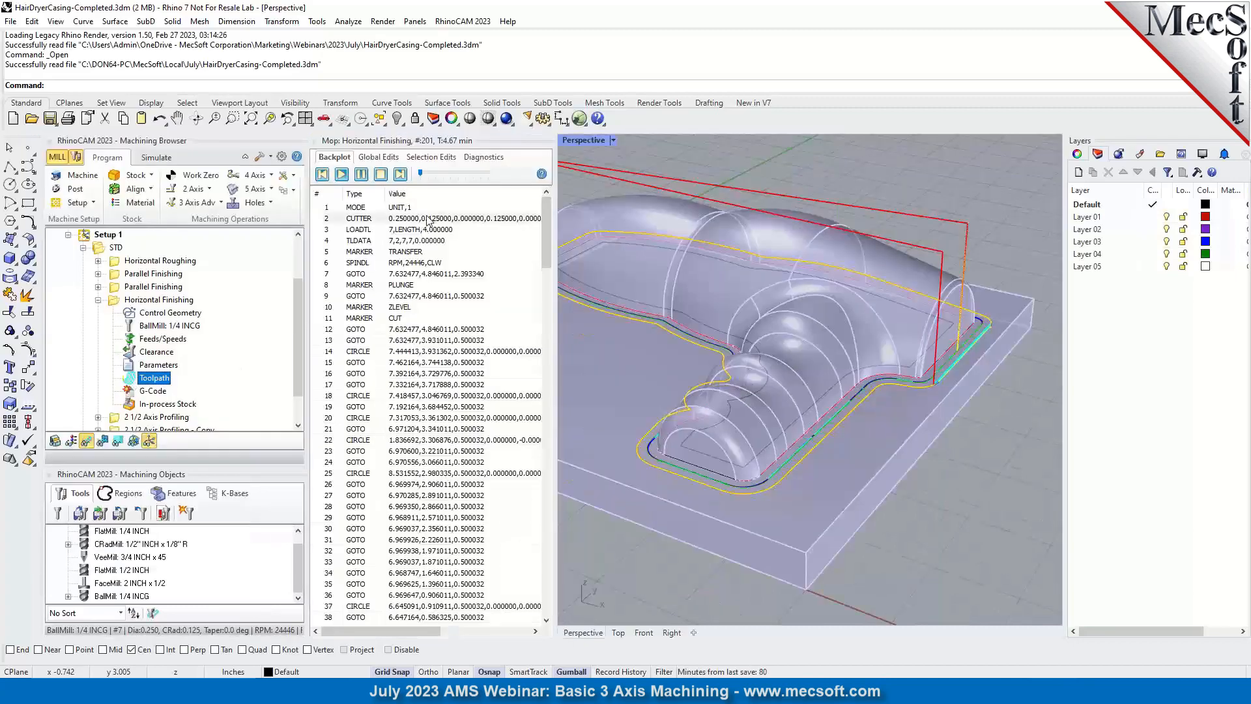
Step the Horizontal Finishing backplot through the plunge to motion 9 and examine the tool's position beside the casing.
key("Down")
key("Down")
key("Down")
key("Down")
key("Down")
key("Down")
key("Down")
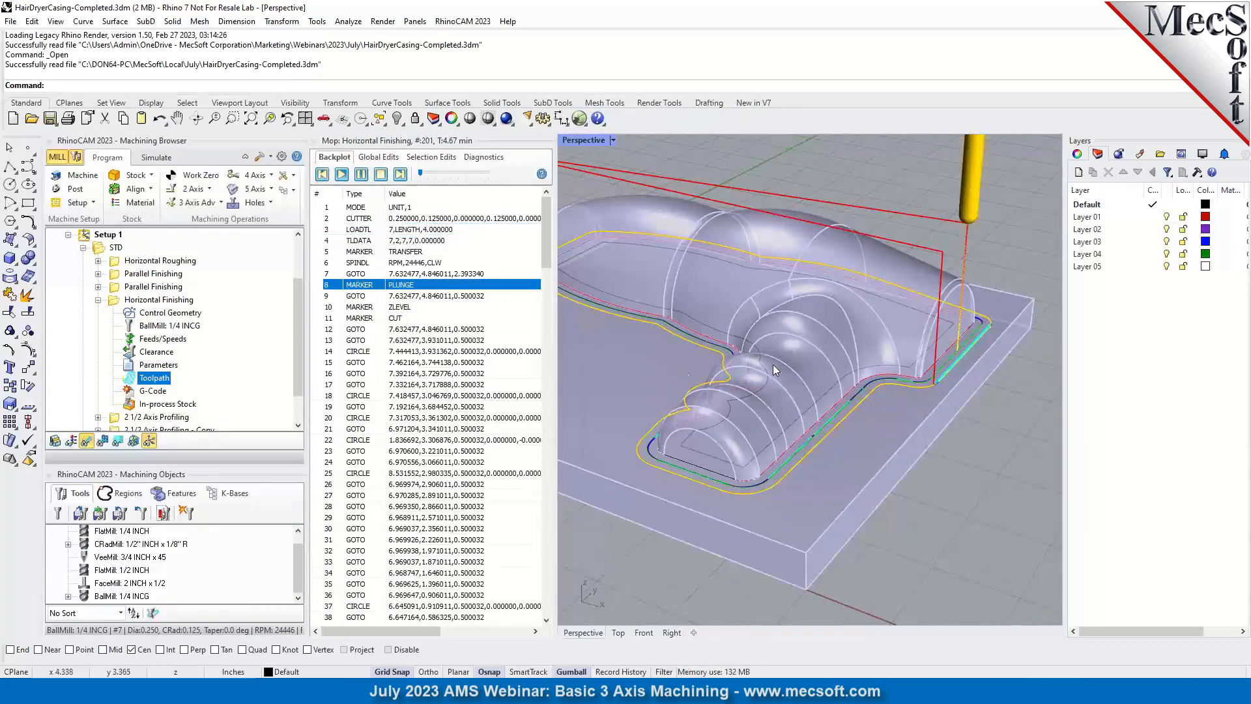
right_click_drag(979, 369, 696, 265)
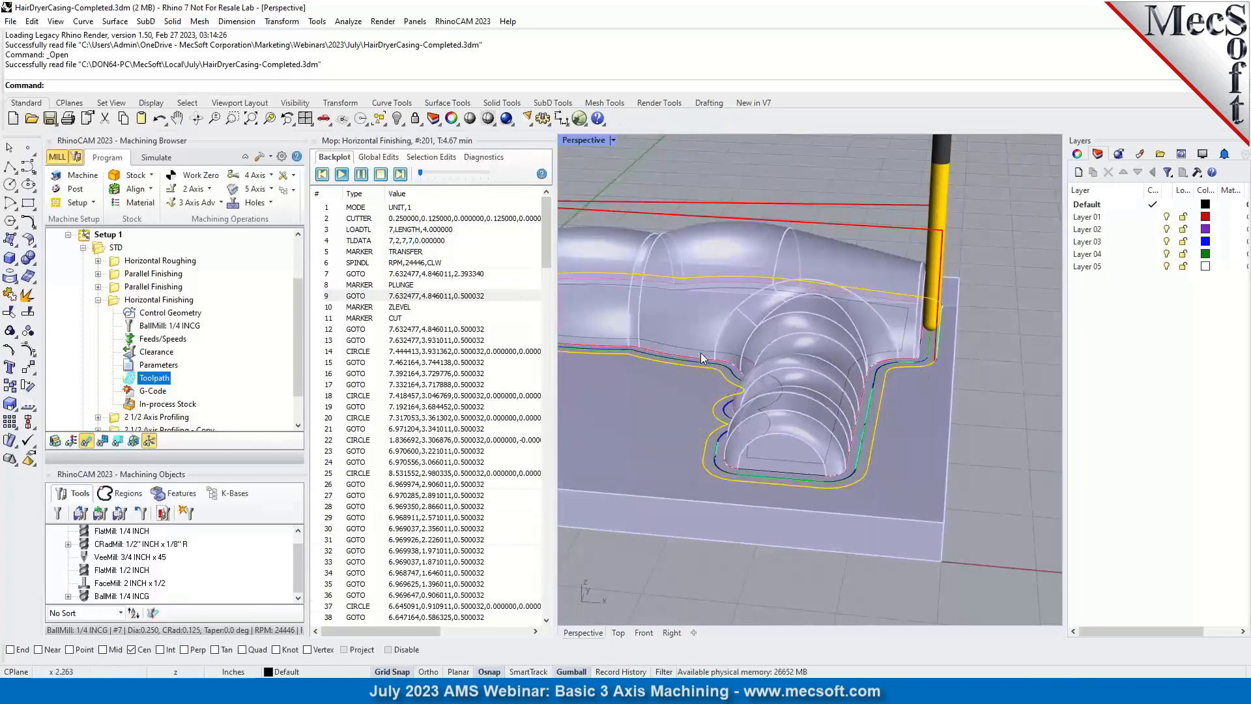
Display the four-viewport layout and examine the ball mill's tip against the flat surface in the Front view.
left_click(305, 118)
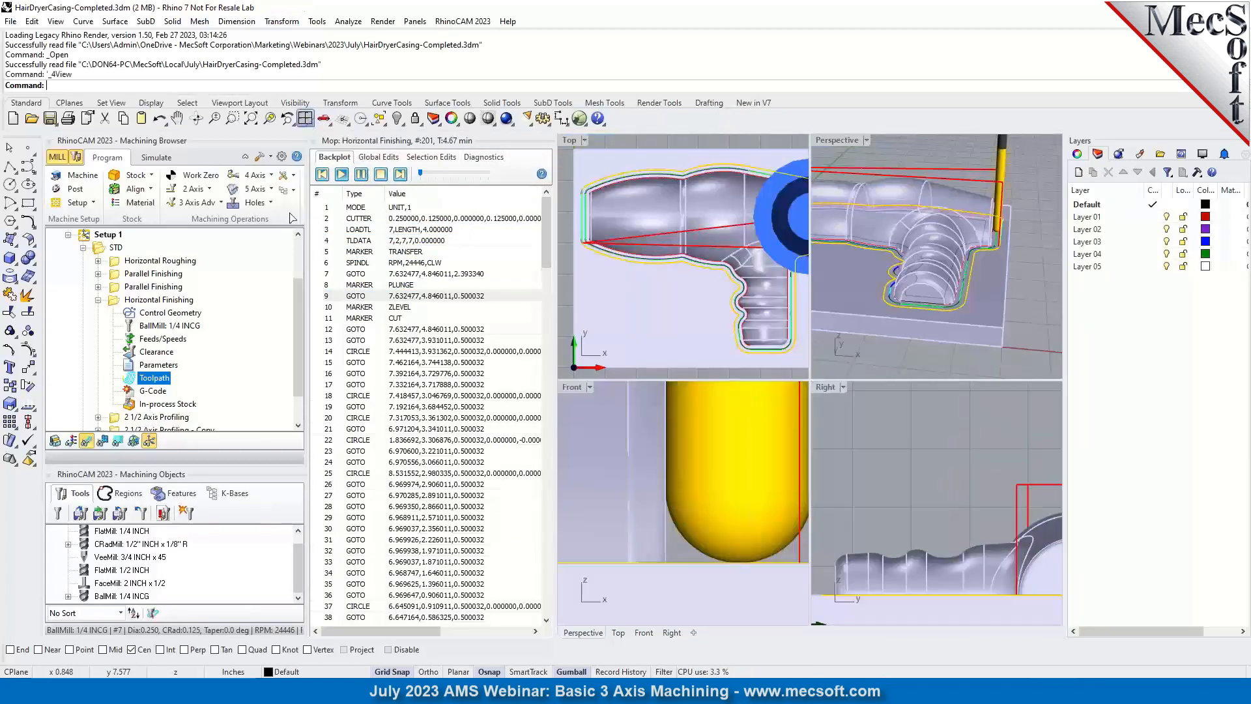
scroll(903, 479, "down", 5)
scroll(722, 554, "down", 5)
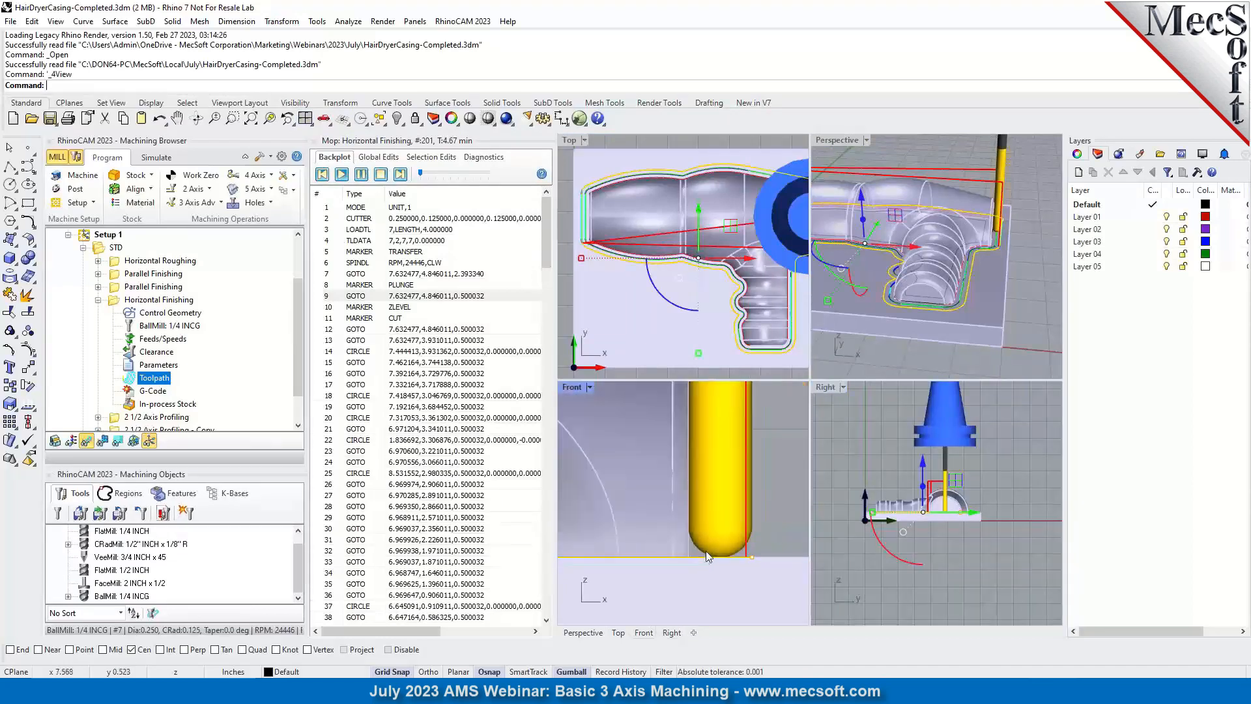
scroll(730, 554, "up", 5)
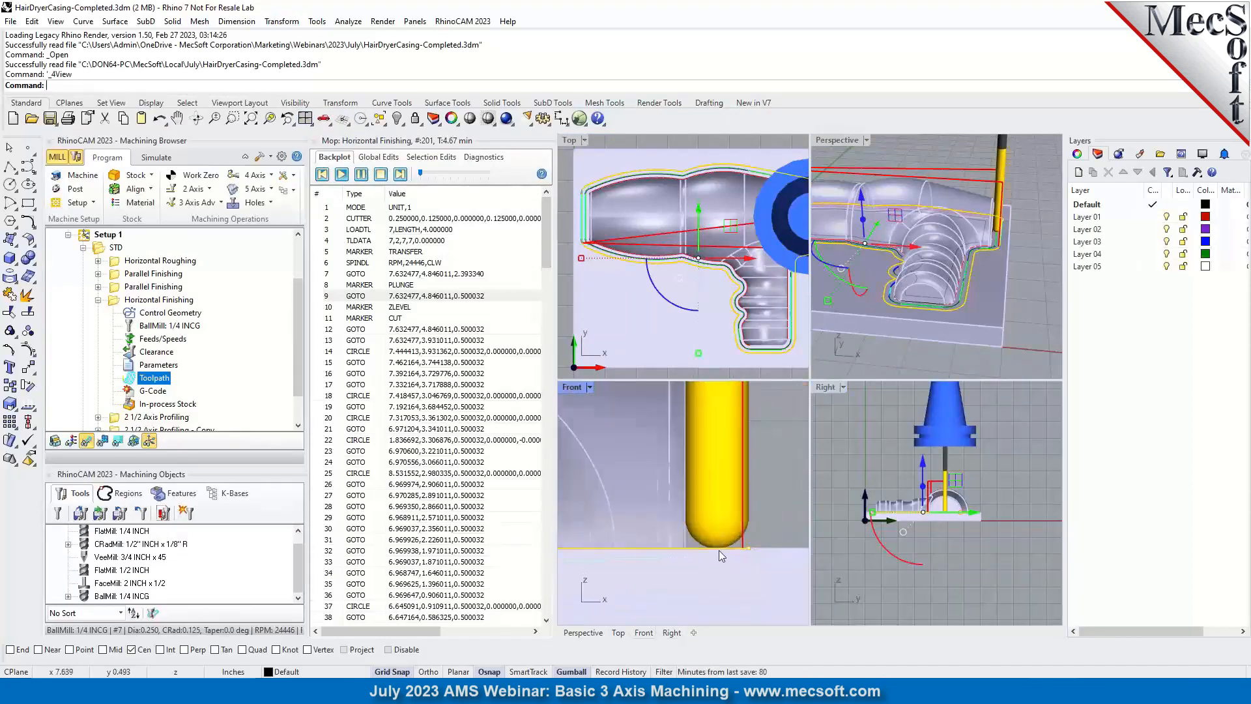
scroll(632, 472, "up", 2)
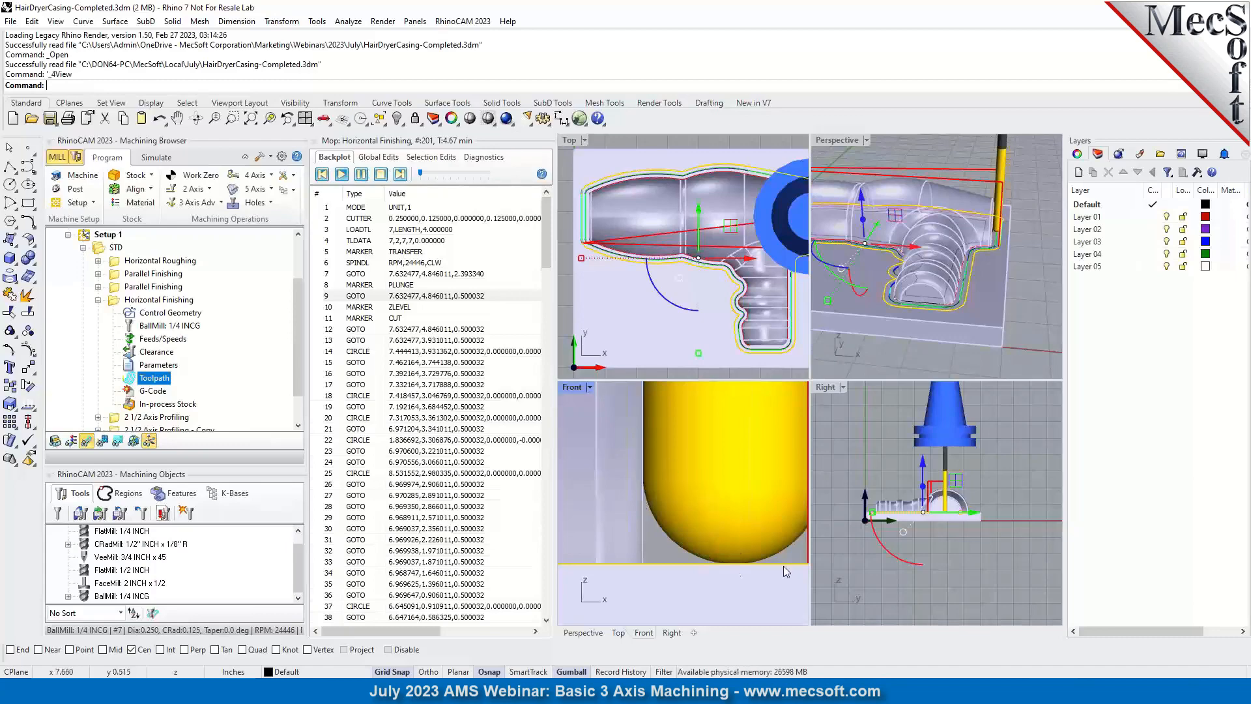
Continue stepping the backplot from motion 9 to motion 31 and examine the tool tip's contact with the flat in the Front view.
left_click(440, 297)
key("Down")
key("Down")
key("Down")
key("Down")
key("Down")
key("Down")
key("Down")
key("Down")
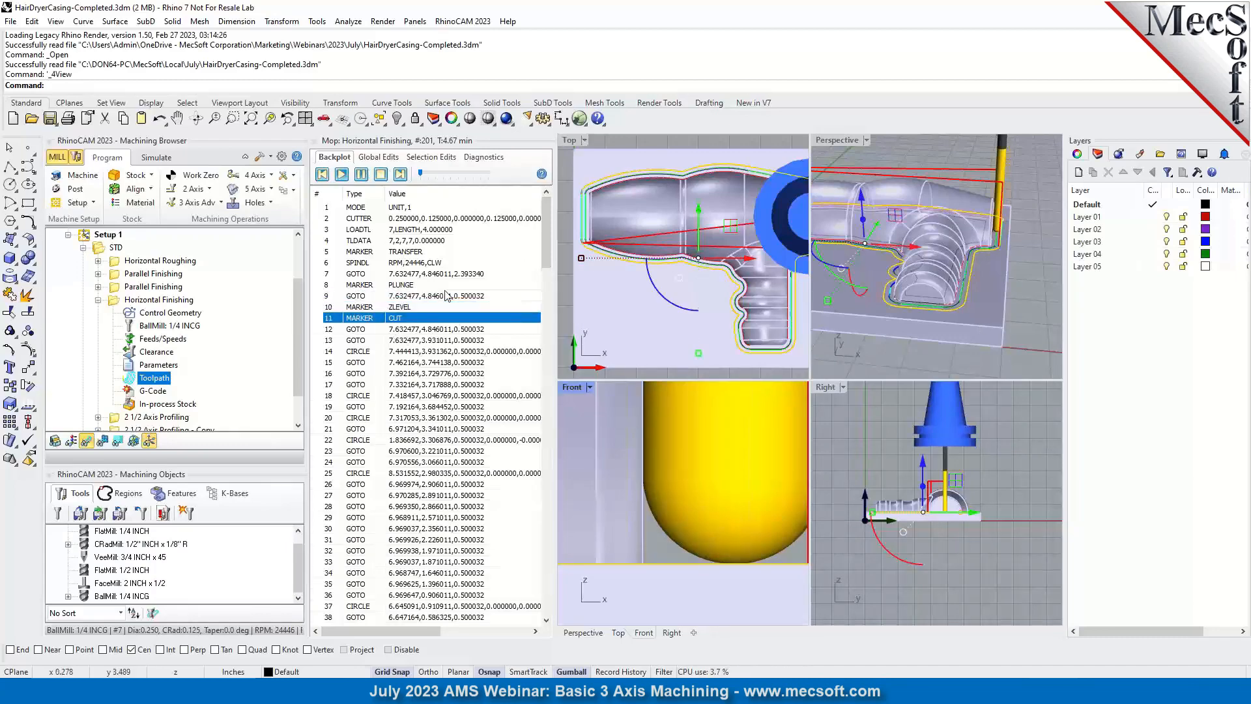
key("Down")
key("Down")
key("Down")
key("Down")
key("Down")
key("Down")
key("Down")
key("Down")
key("Down")
key("Down")
key("Down")
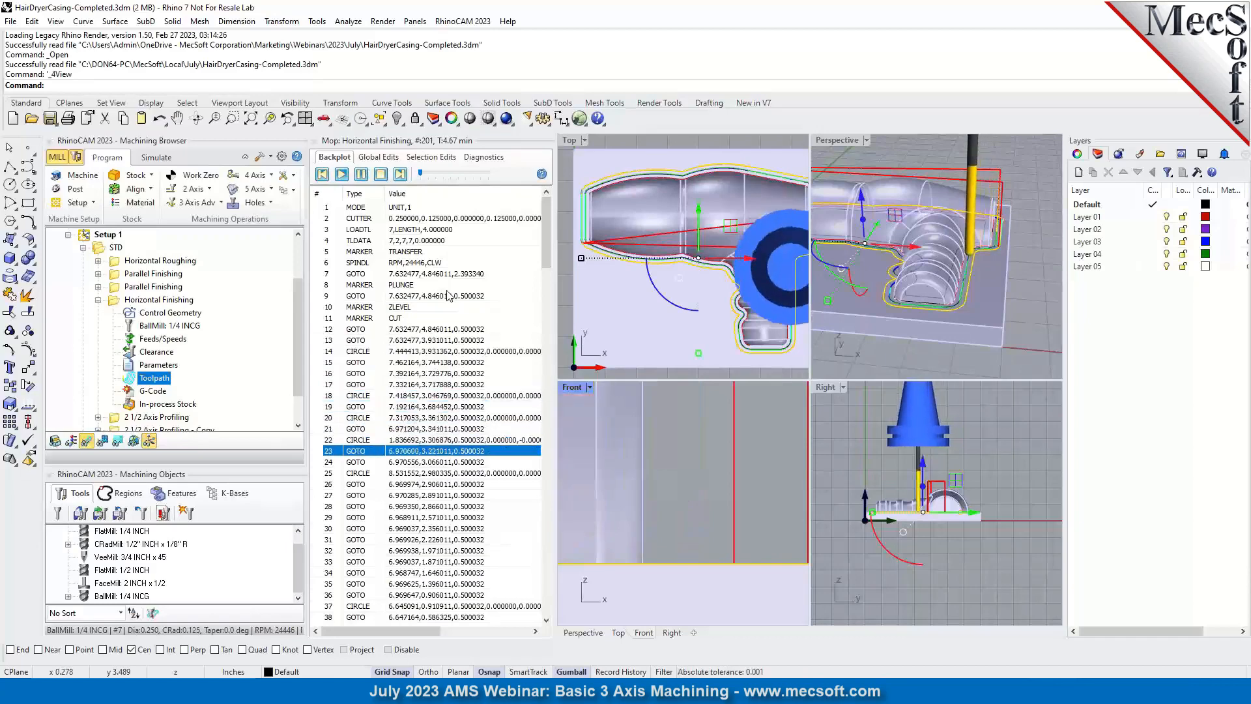
key("Down")
key("Down")
key("Down")
scroll(697, 478, "down", 3)
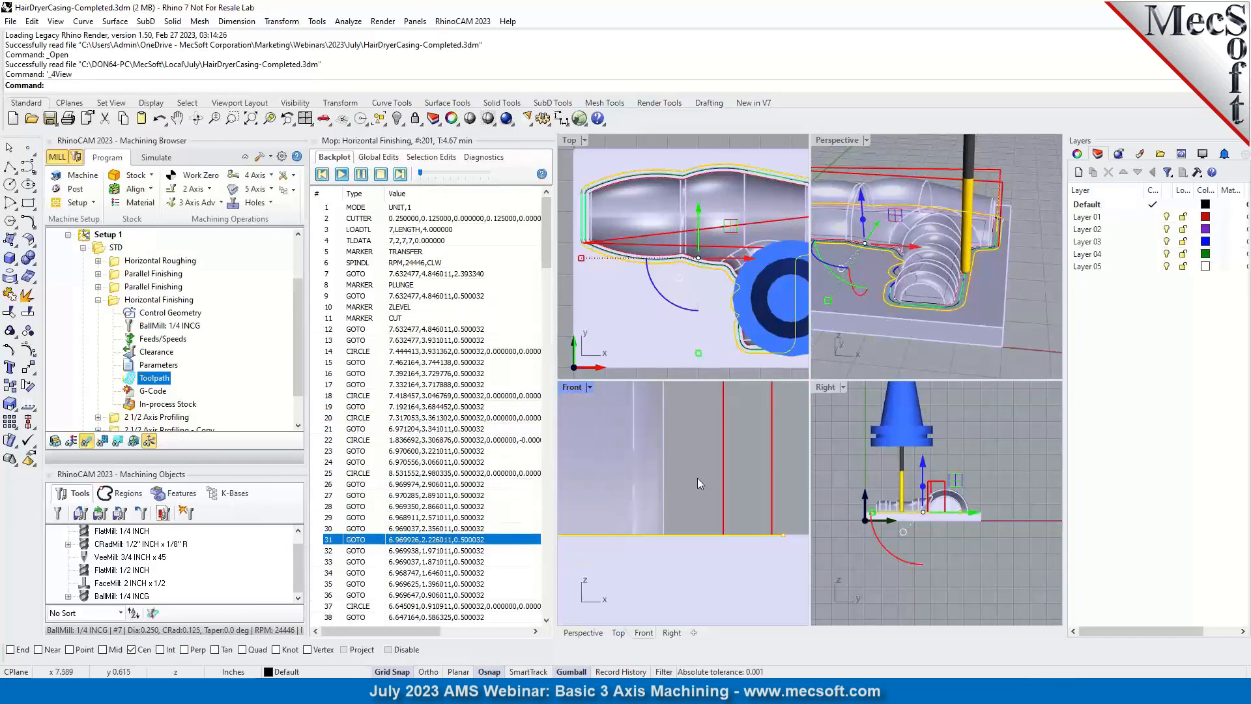
scroll(609, 482, "up", 5)
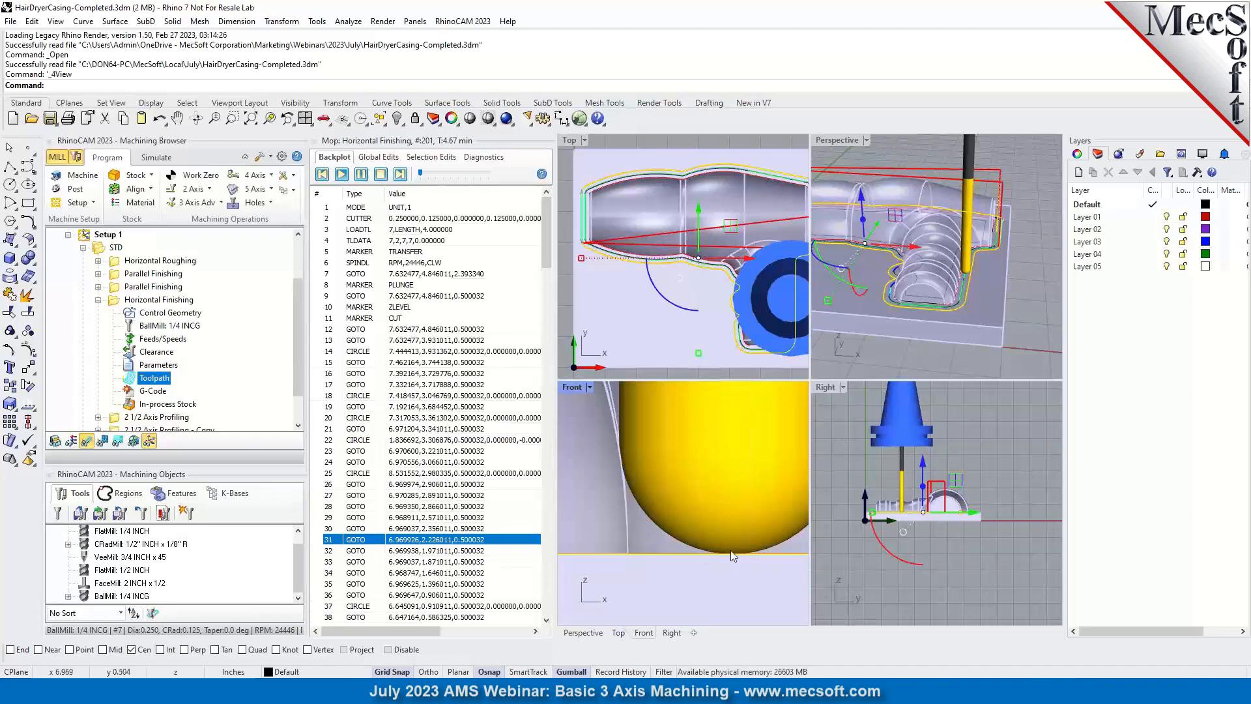
Collapse the Horizontal Finishing operation, close its toolpath editor and restore the single Perspective viewport.
left_click(98, 300)
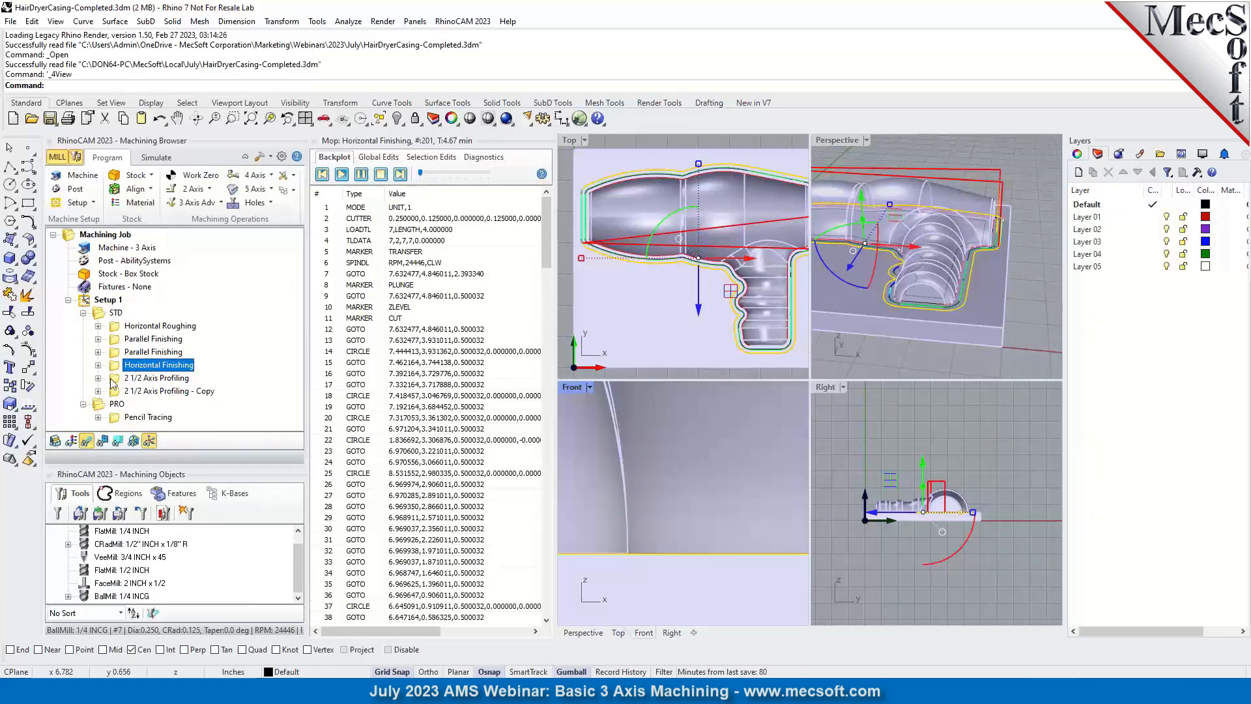
left_click(315, 142)
double_click(724, 142)
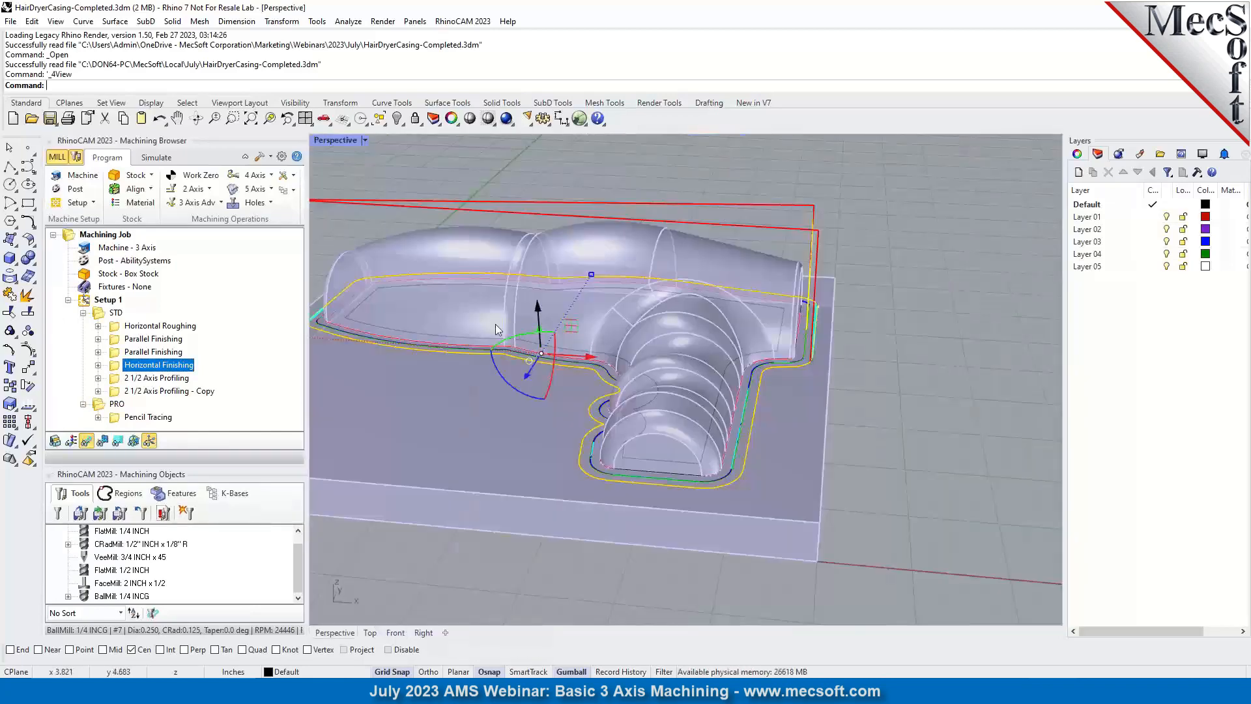
Examine the 2 1/2 Axis Profiling toolpath and the toolpath of its copy around the casing's outline.
scroll(460, 314, "up", 3)
left_click(118, 382)
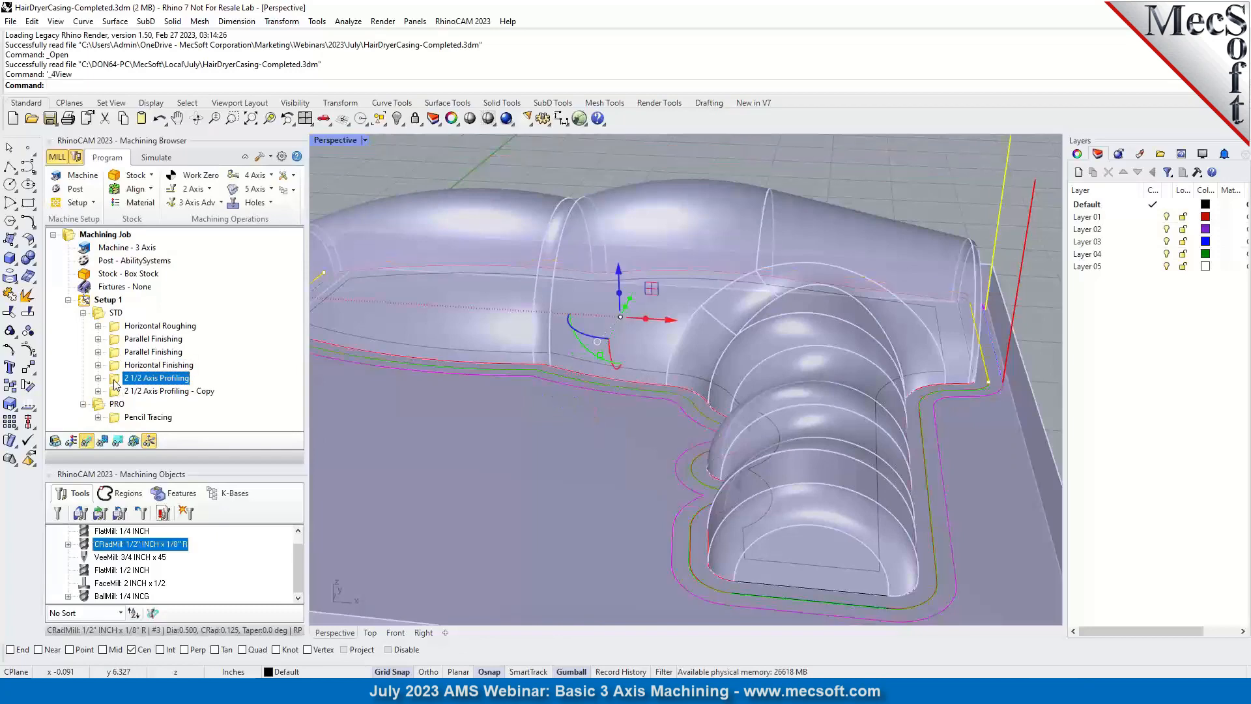
mouse_move(828, 350)
right_mouse_down()
mouse_move(748, 303)
mouse_move(656, 298)
mouse_move(813, 366)
right_mouse_up()
scroll(656, 297, "down", 4)
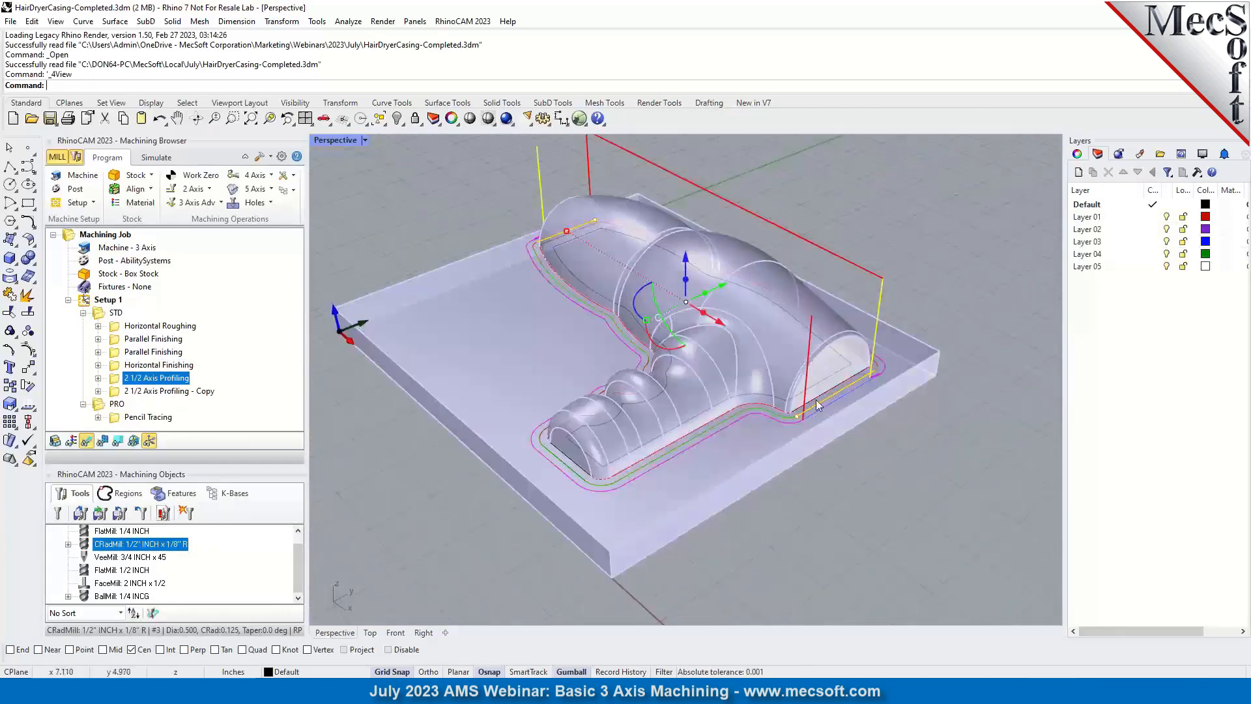
scroll(854, 380, "up", 4)
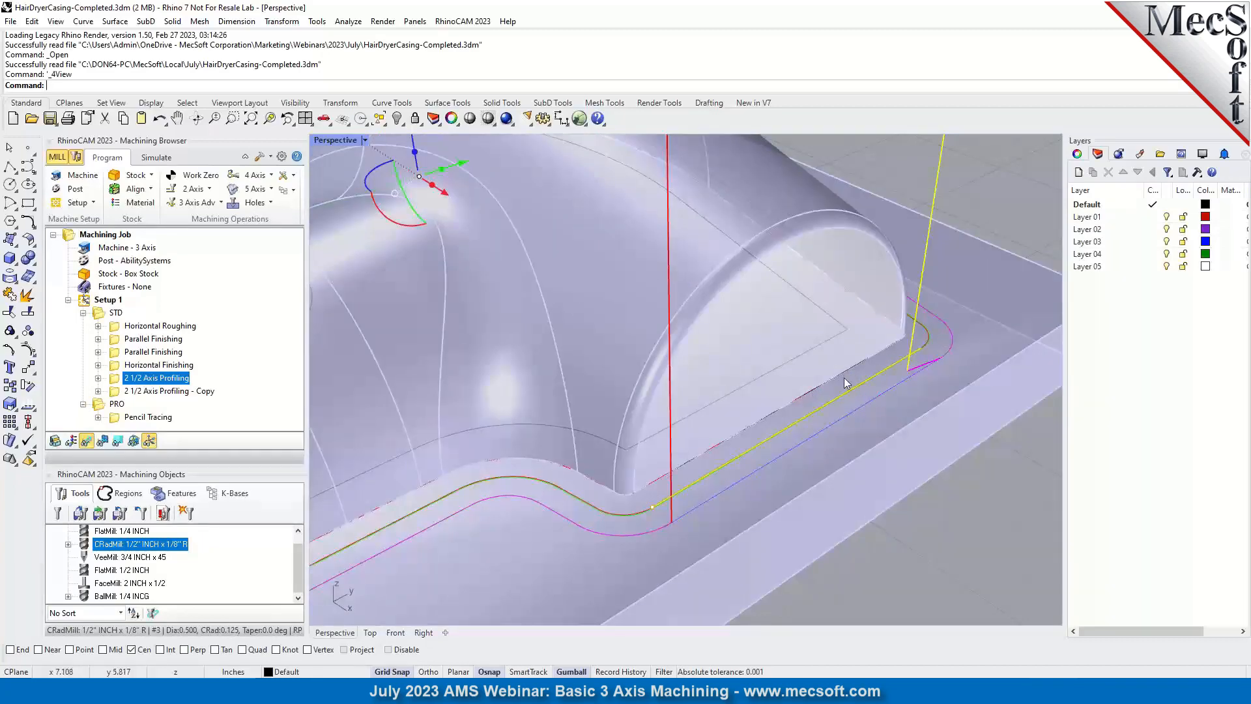
scroll(920, 323, "down", 4)
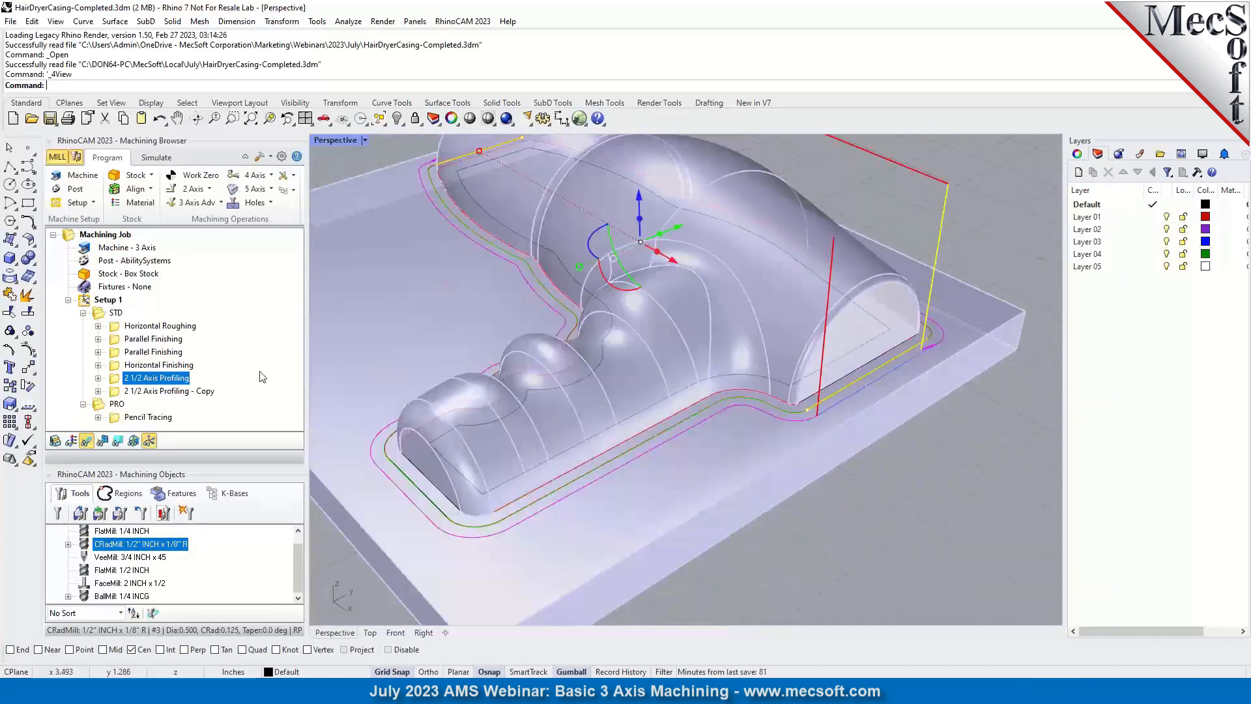
left_click(118, 392)
right_click_drag(635, 417, 663, 405)
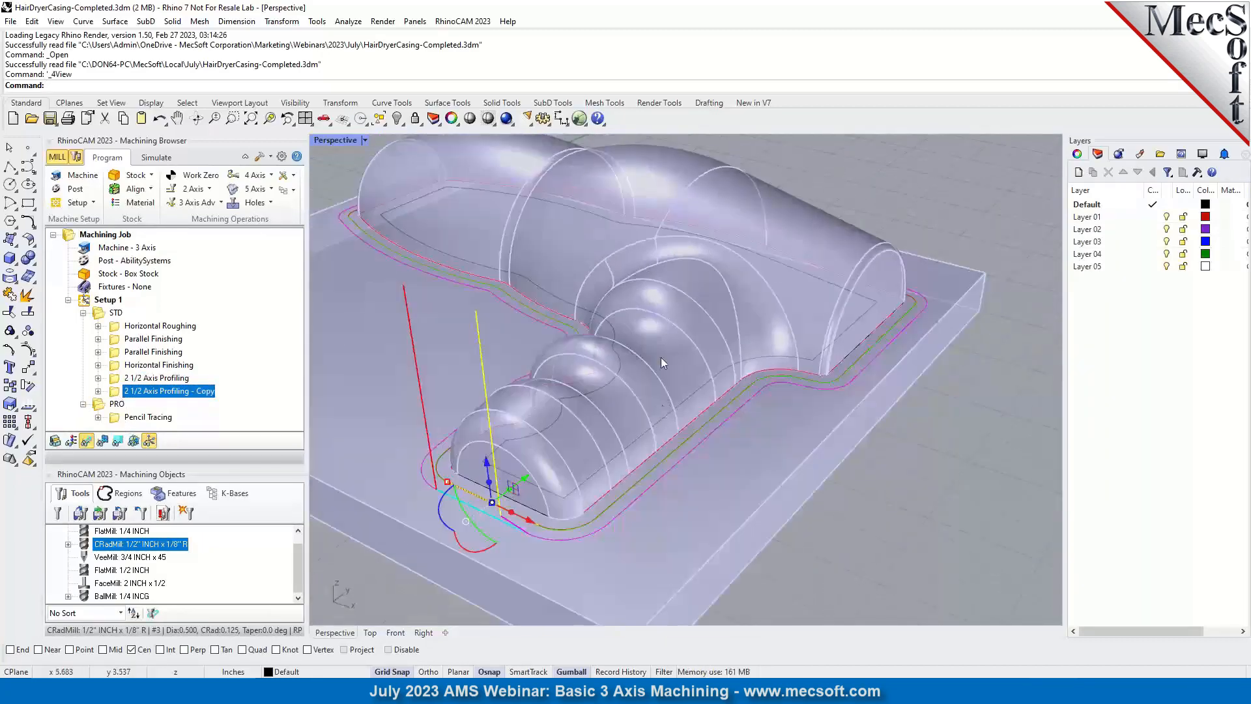
right_click_drag(672, 337, 710, 333)
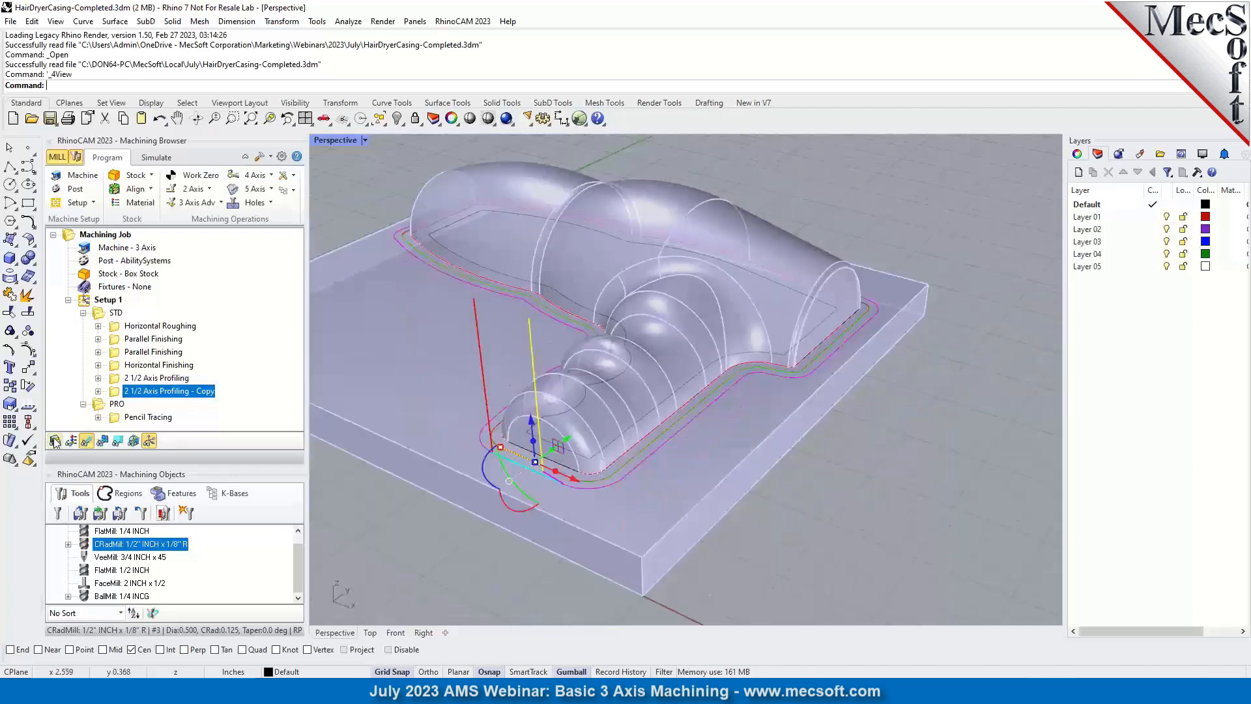
Display the Pencil Tracing toolpath and examine it around the casing's base from several angles.
left_click(116, 420)
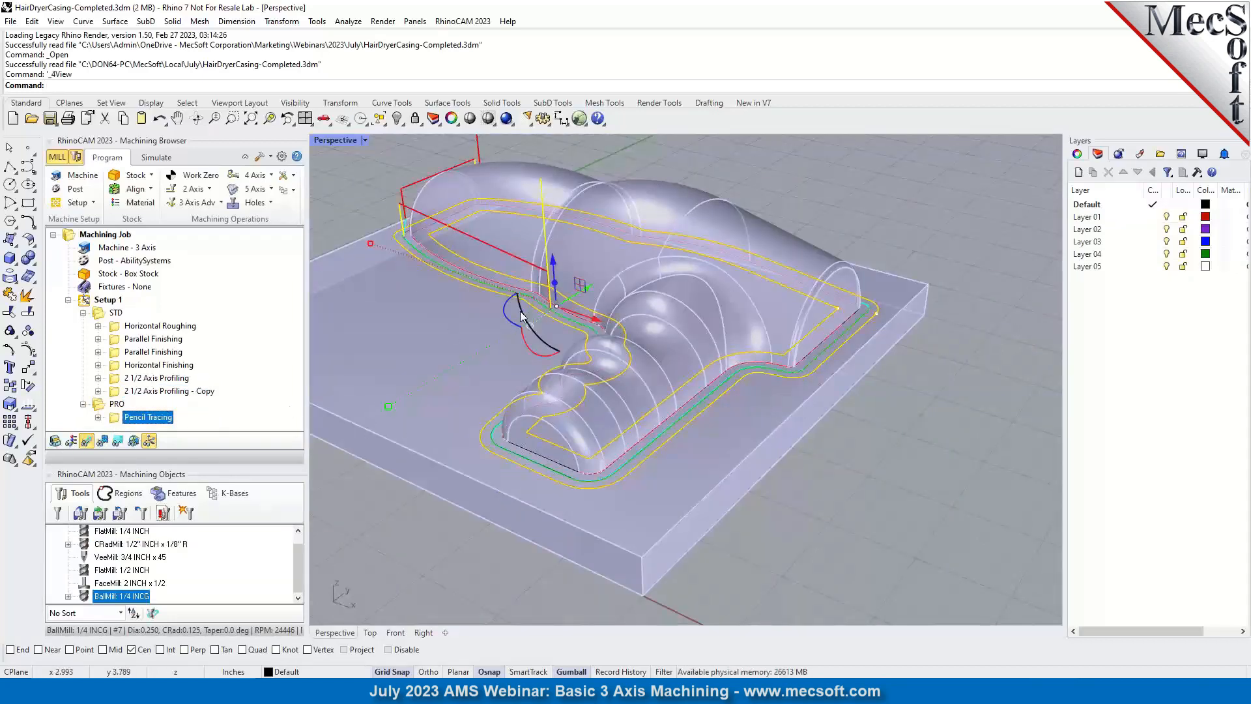
left_click(455, 543)
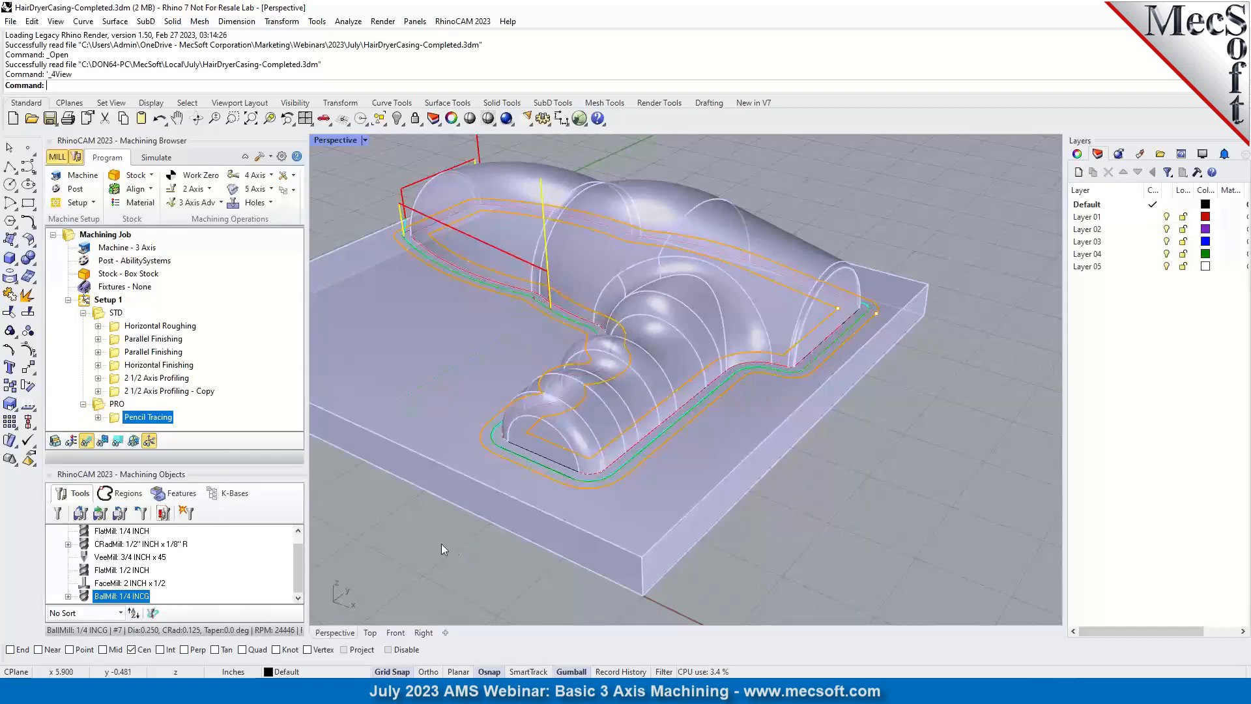
right_click_drag(646, 493, 823, 551)
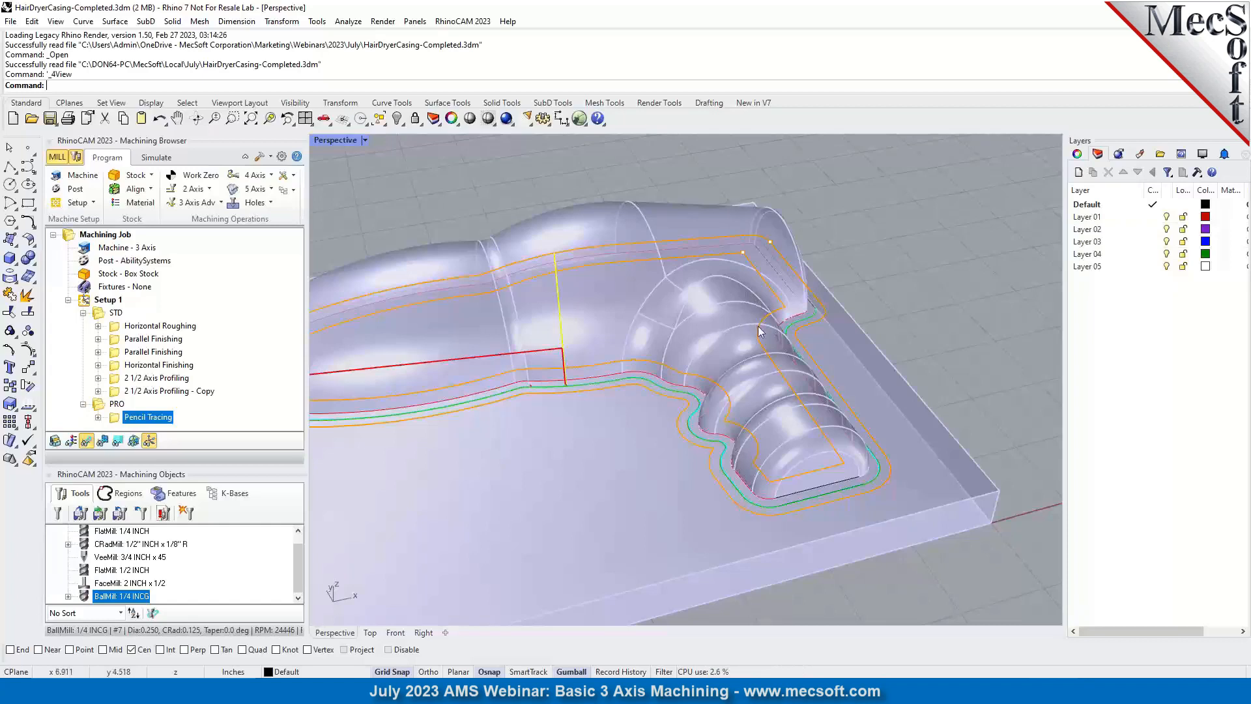
scroll(827, 247, "down", 2)
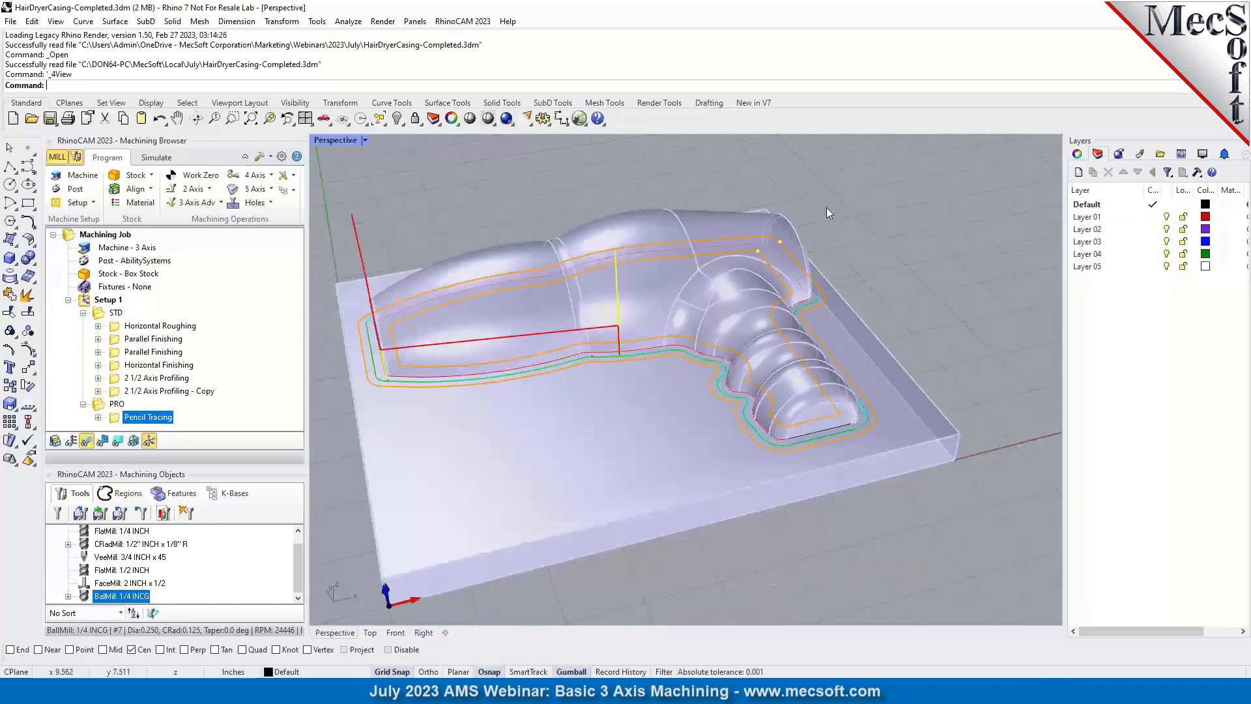
scroll(836, 211, "down", 1)
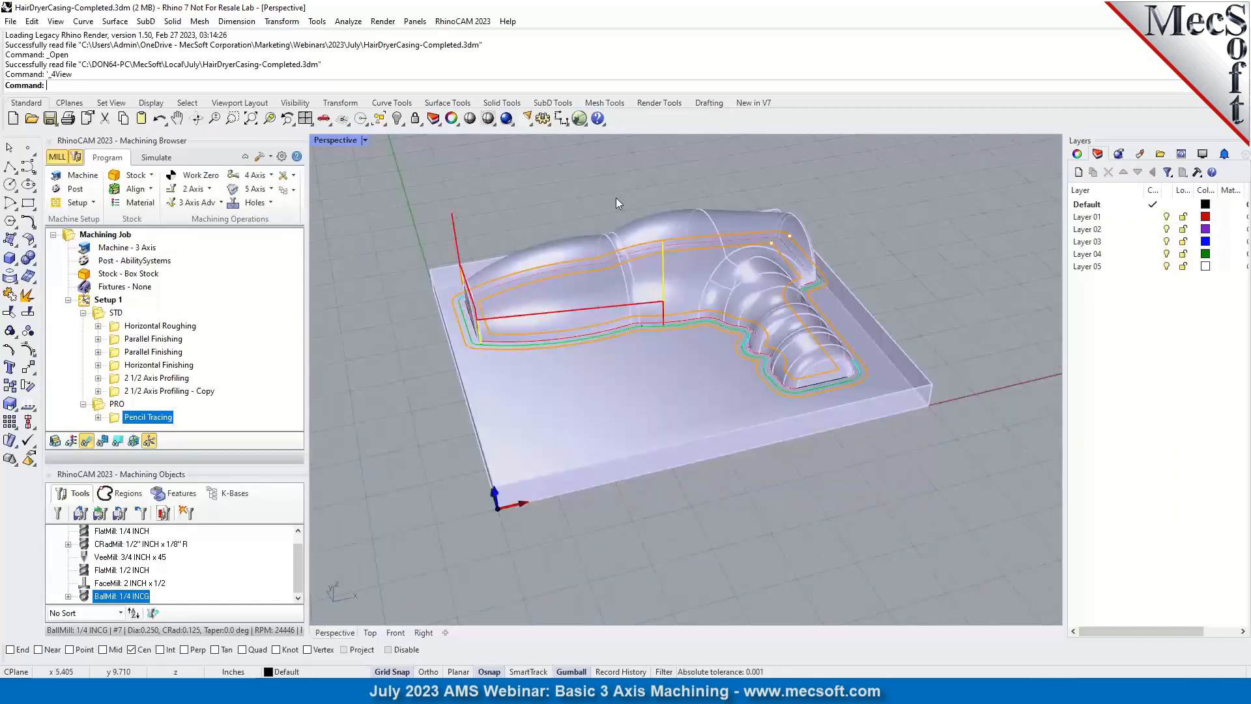
scroll(652, 222, "up", 1)
right_click_drag(747, 376, 715, 337)
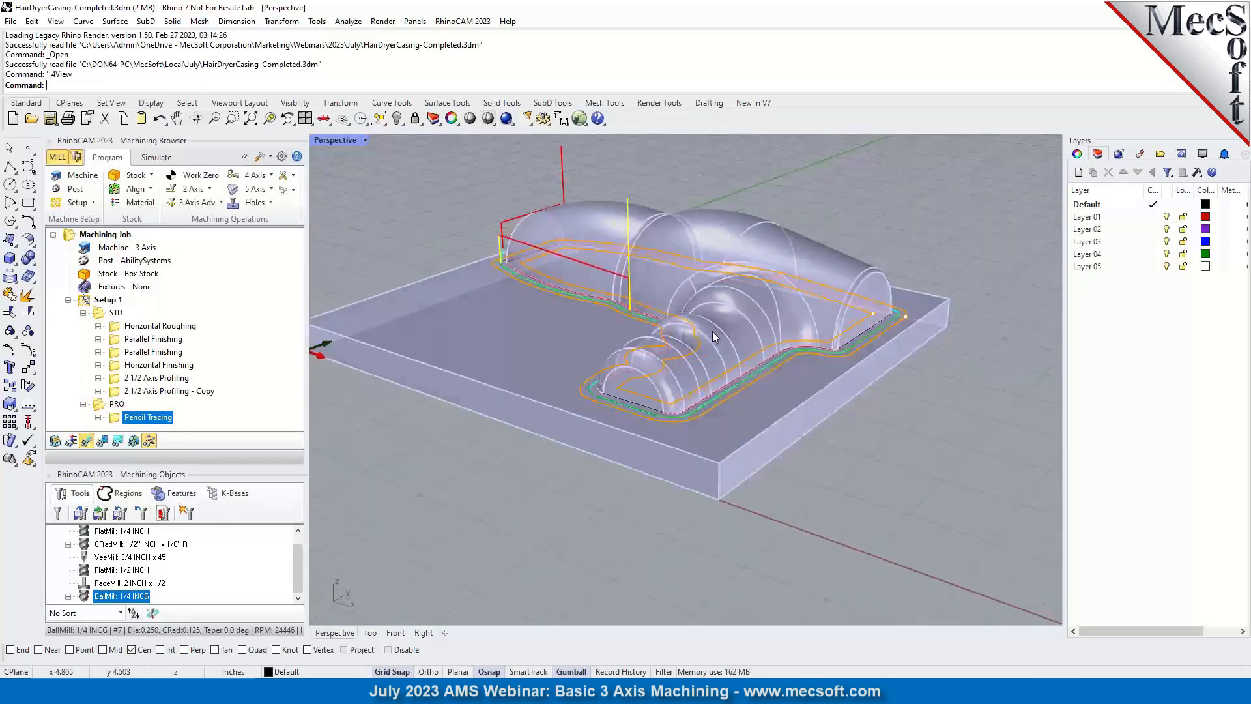
Switch to the Cap-Mold-Start.3dm Rhino window and return its machining browser to program mode.
key("alt+Tab")
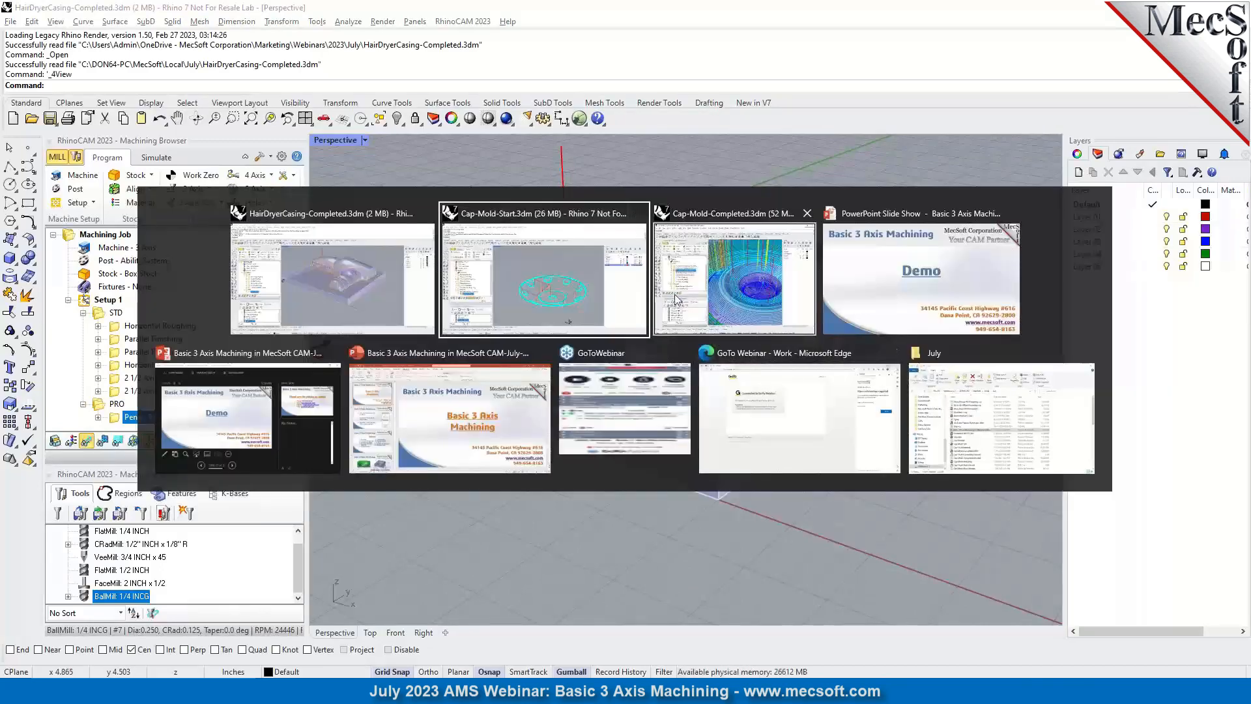
left_click(580, 288)
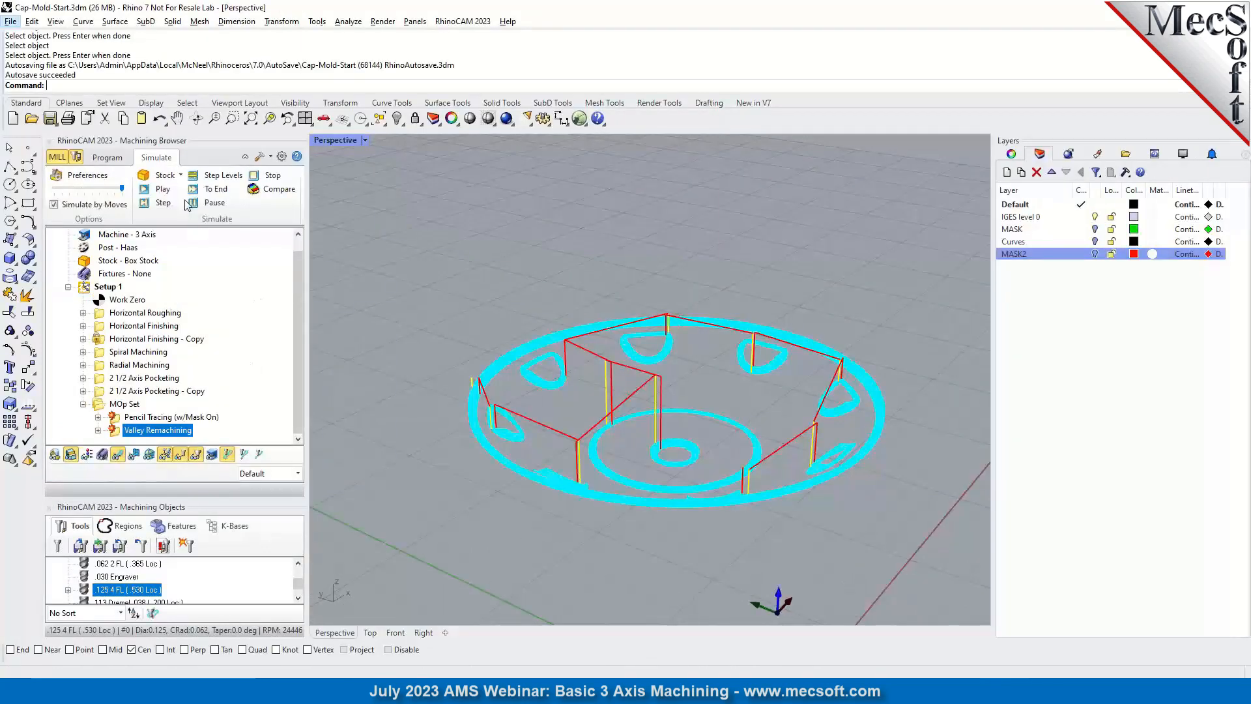
left_click(110, 159)
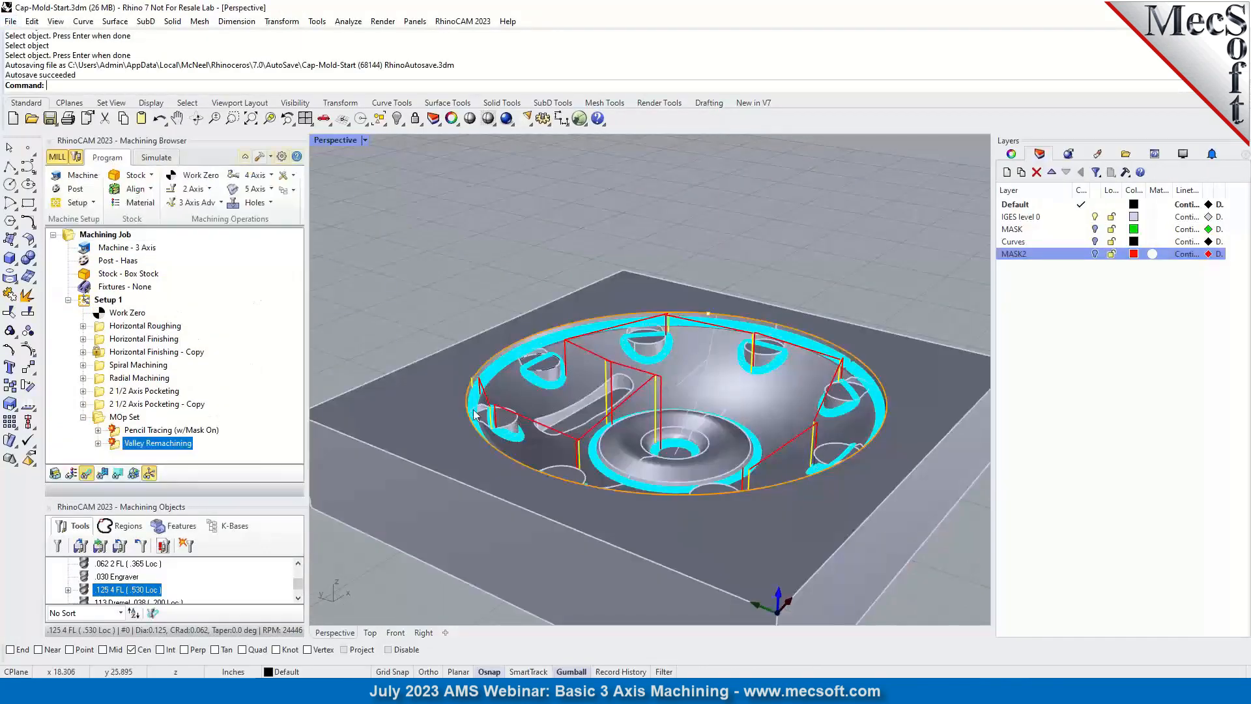
Examine the cap mold's Horizontal Roughing toolpath and the Horizontal Finishing toolpath in its cavity.
left_click(146, 327)
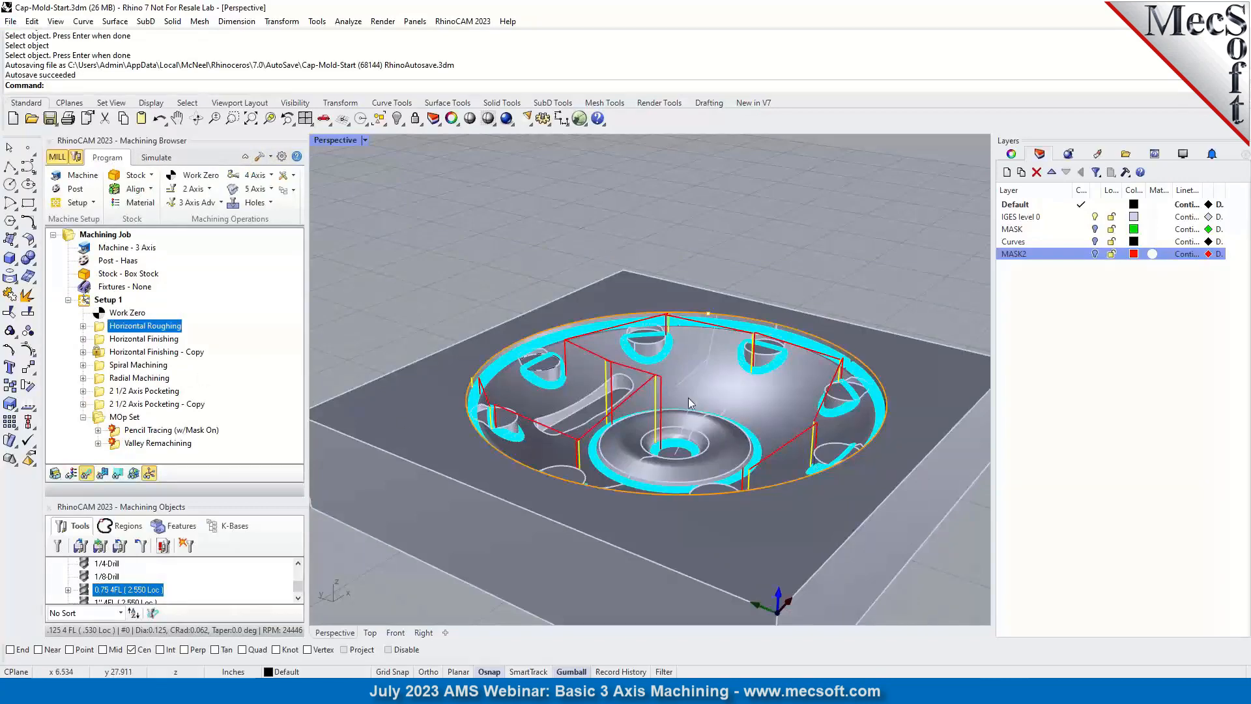
scroll(550, 276, "down", 2)
right_click_drag(642, 420, 671, 435)
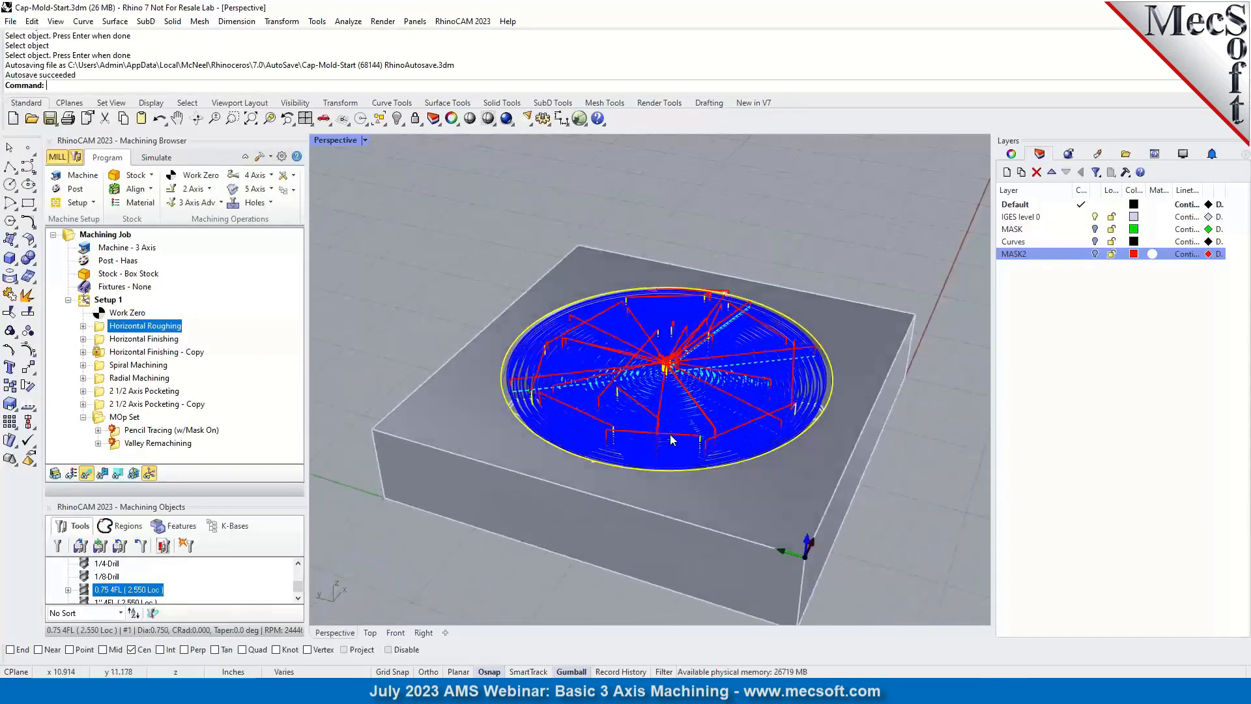
left_click(106, 339)
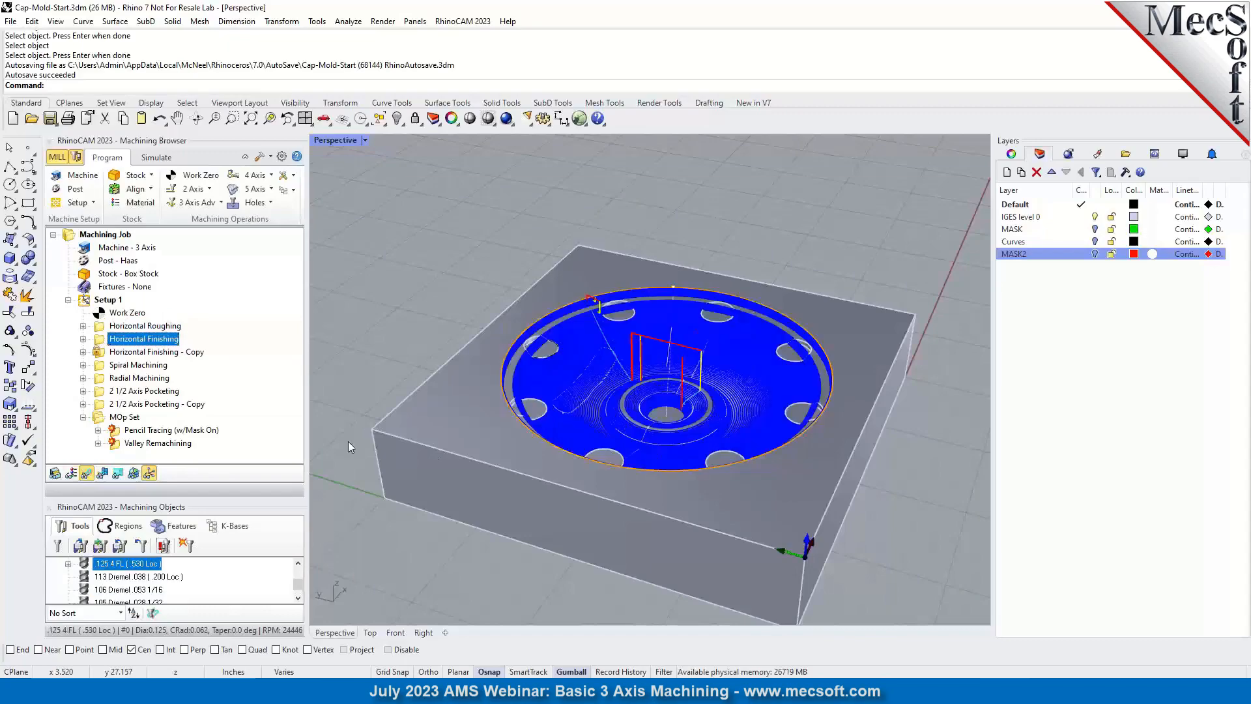
scroll(684, 370, "up", 3)
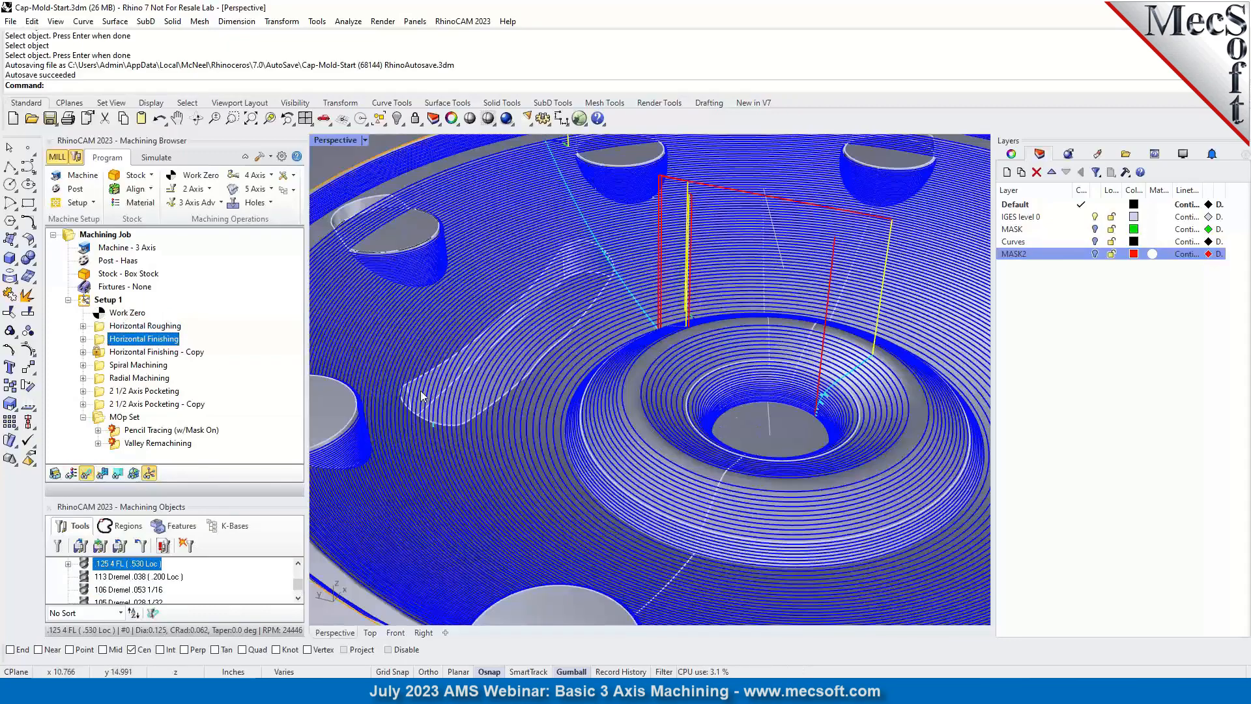
Display the Spiral Machining toolpath and examine its pass spacing across the cap mold's cavity.
left_click(104, 367)
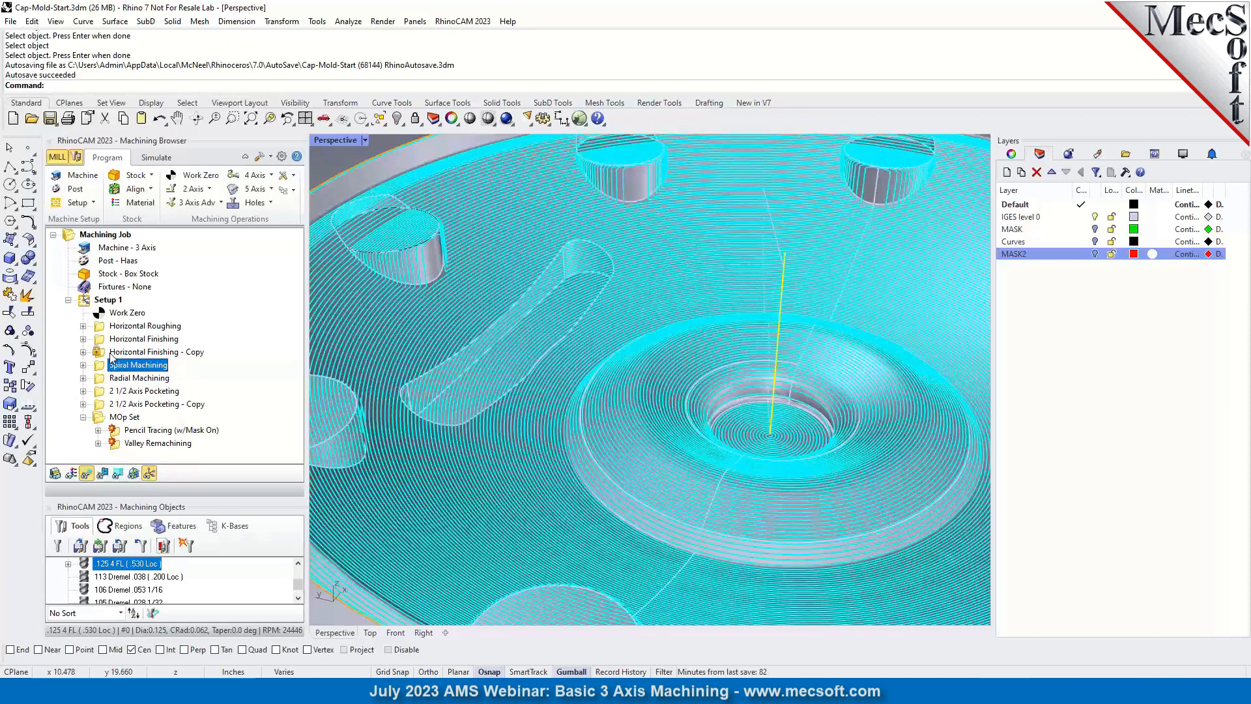
scroll(573, 360, "down", 10)
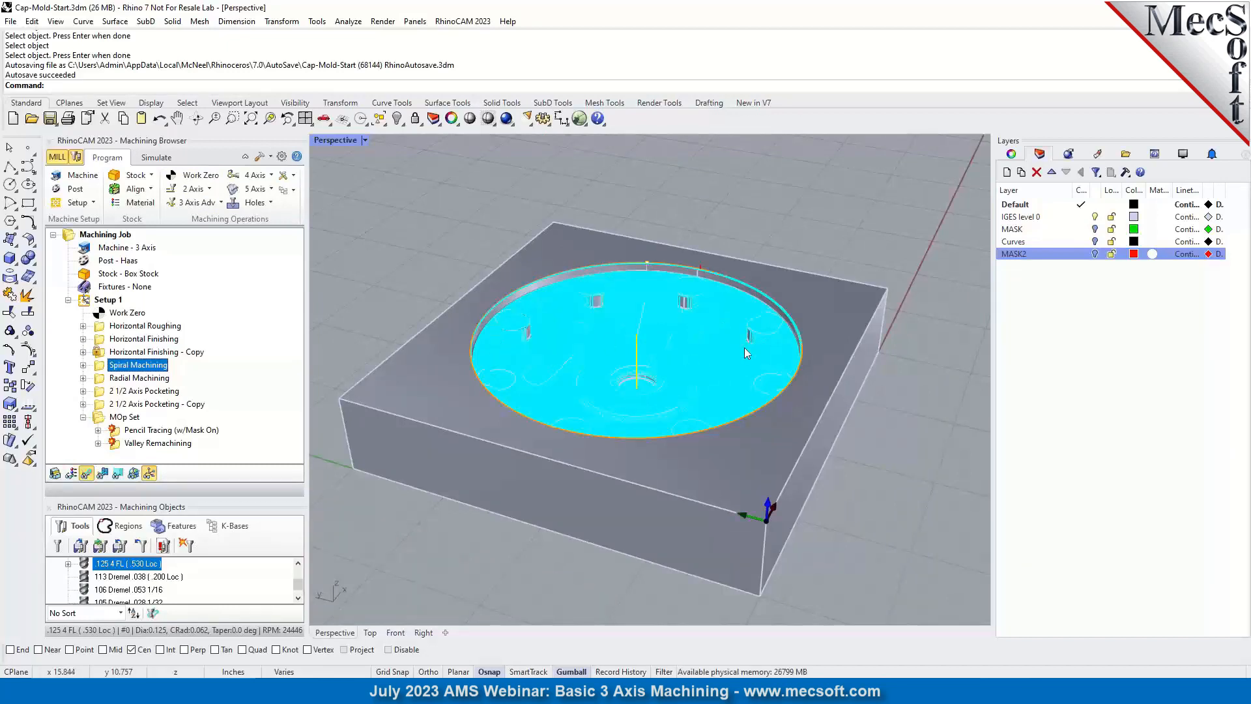
scroll(627, 334, "up", 8)
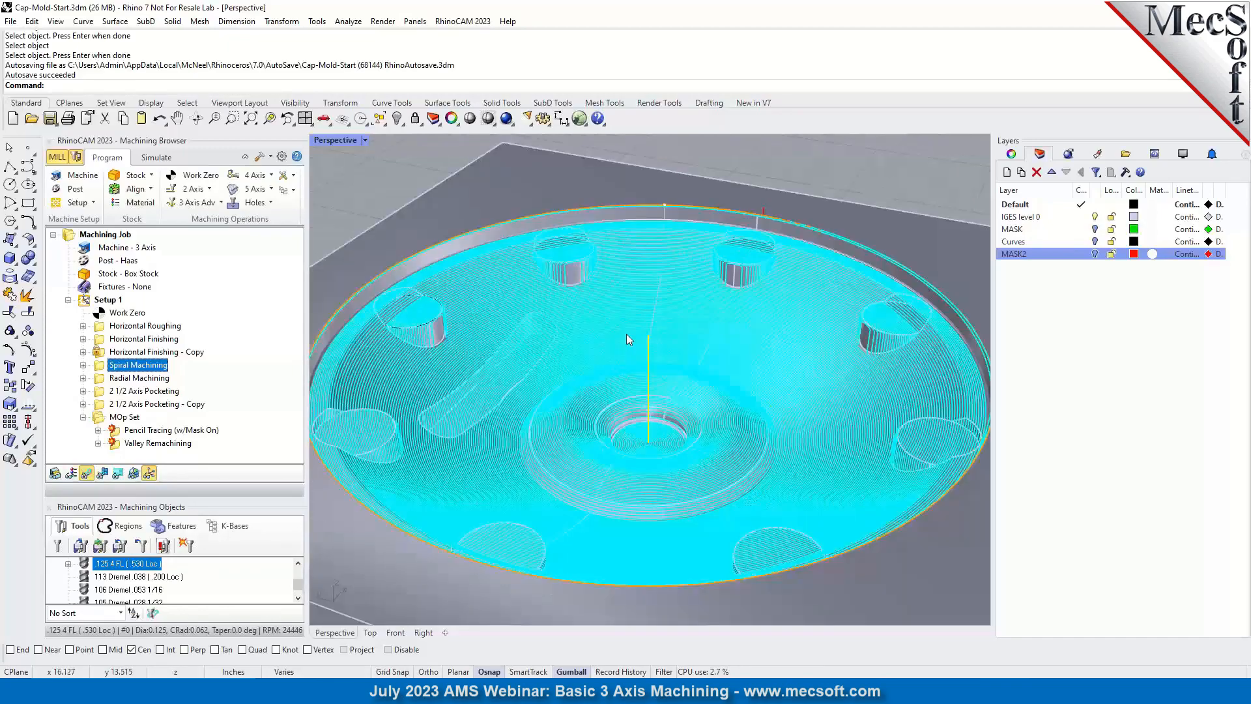
scroll(552, 391, "up", 3)
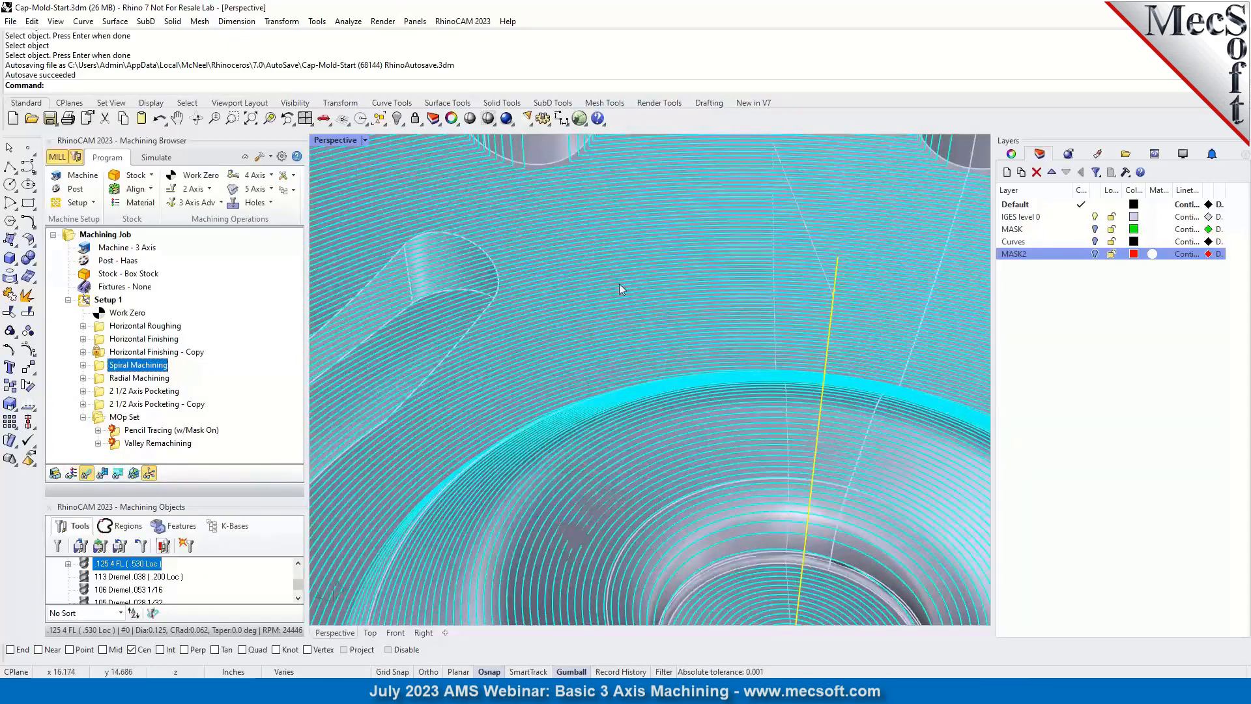
Examine the Spiral Machining toolpath over the raised ring and central recess of the cap mold's cavity.
scroll(615, 327, "down", 8)
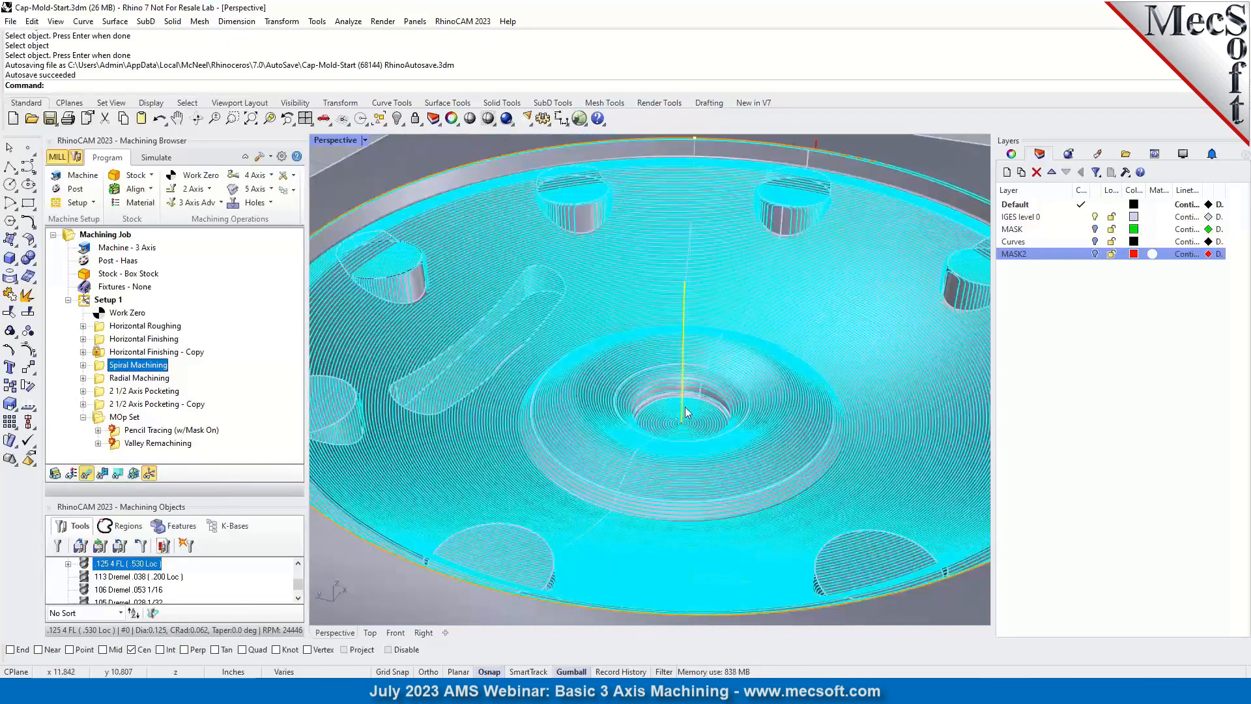
scroll(686, 411, "up", 3)
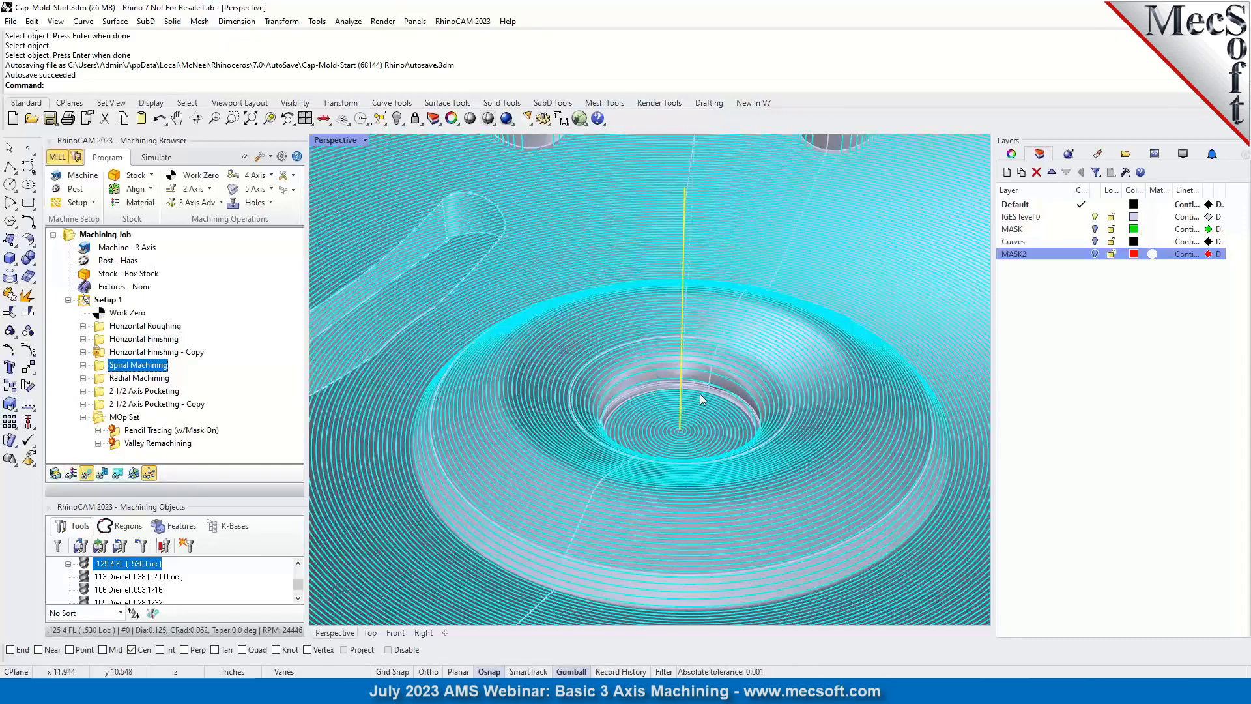
scroll(616, 335, "down", 5)
scroll(620, 365, "up", 5)
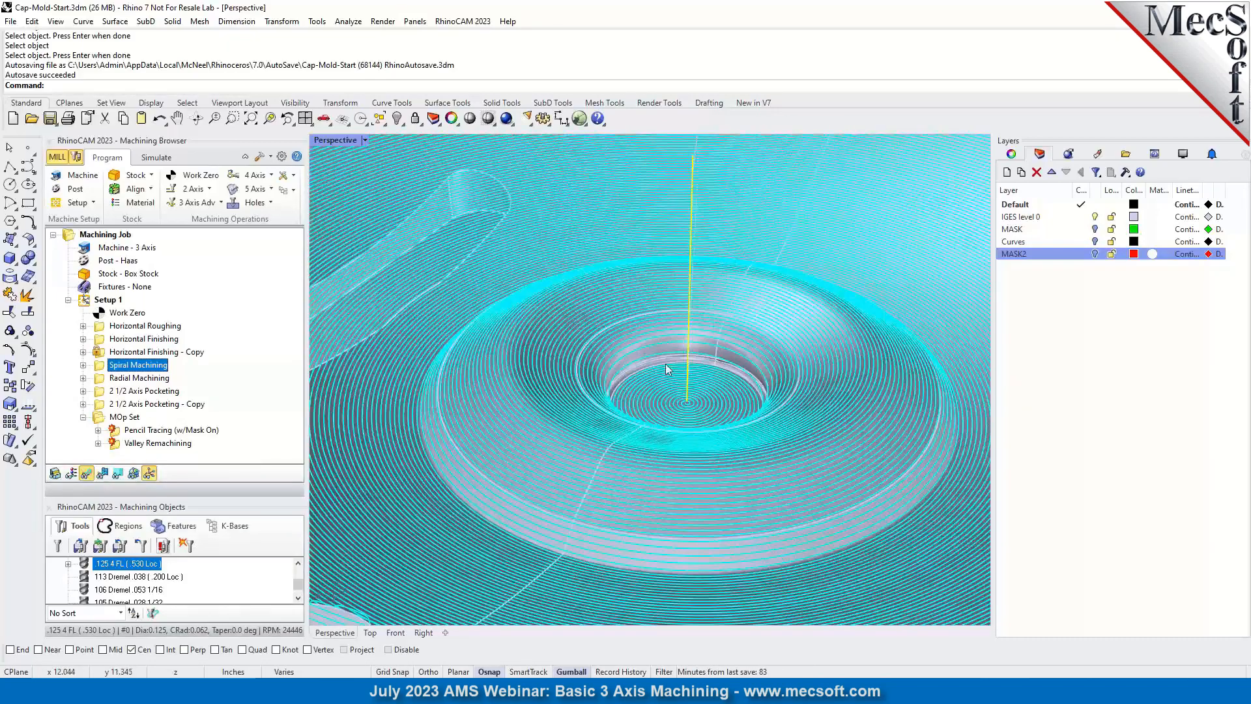
scroll(654, 369, "down", 1)
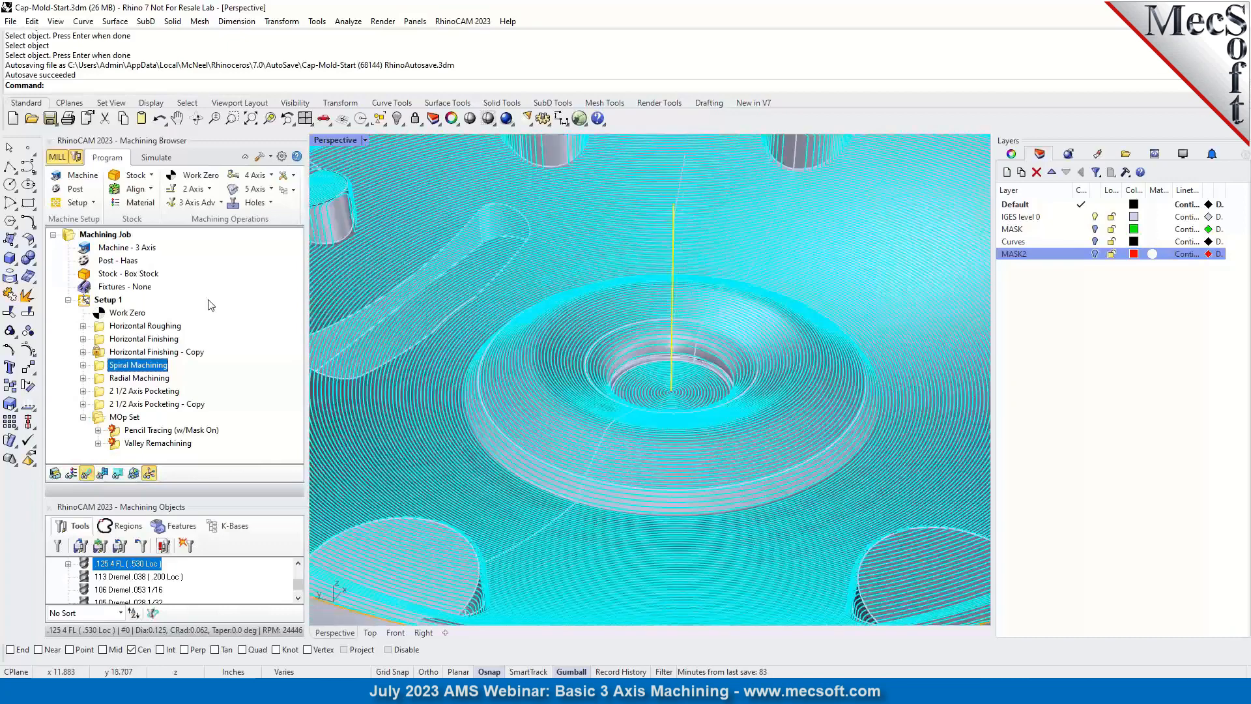
Display the cavity's Radial Machining toolpath and the 2 1/2 Axis Pocketing toolpath in one of the round pockets.
left_click(101, 381)
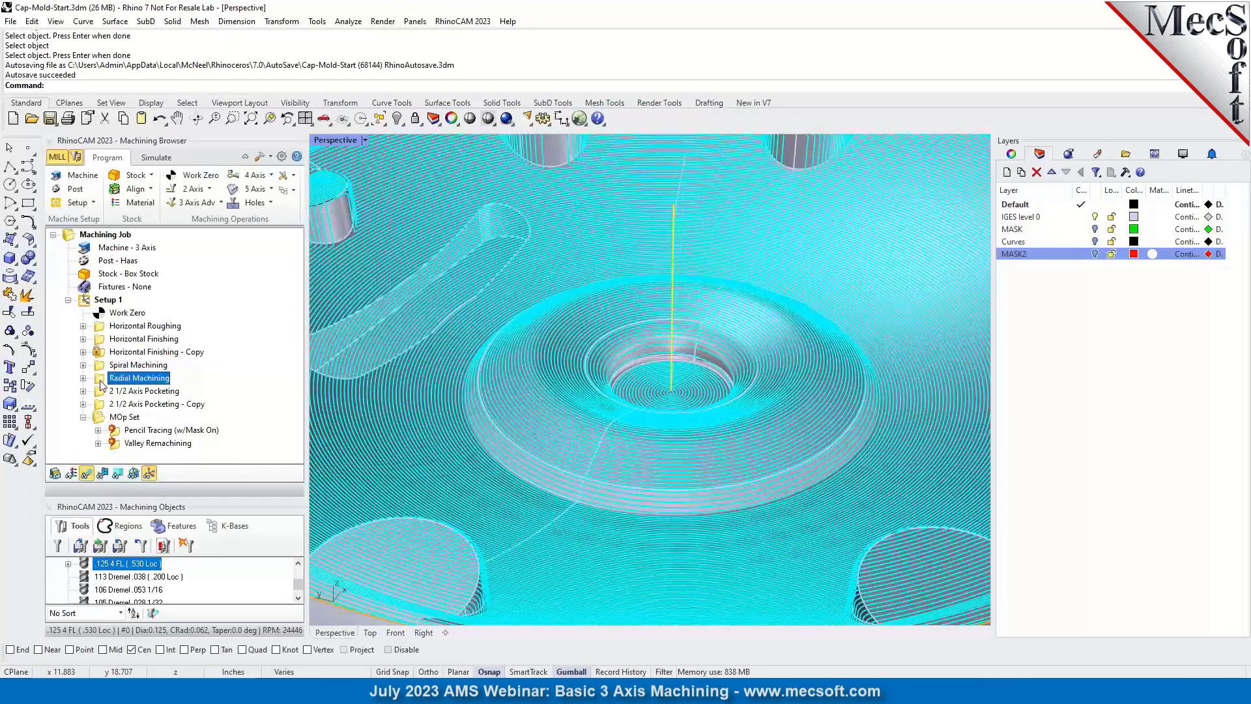
scroll(674, 366, "down", 5)
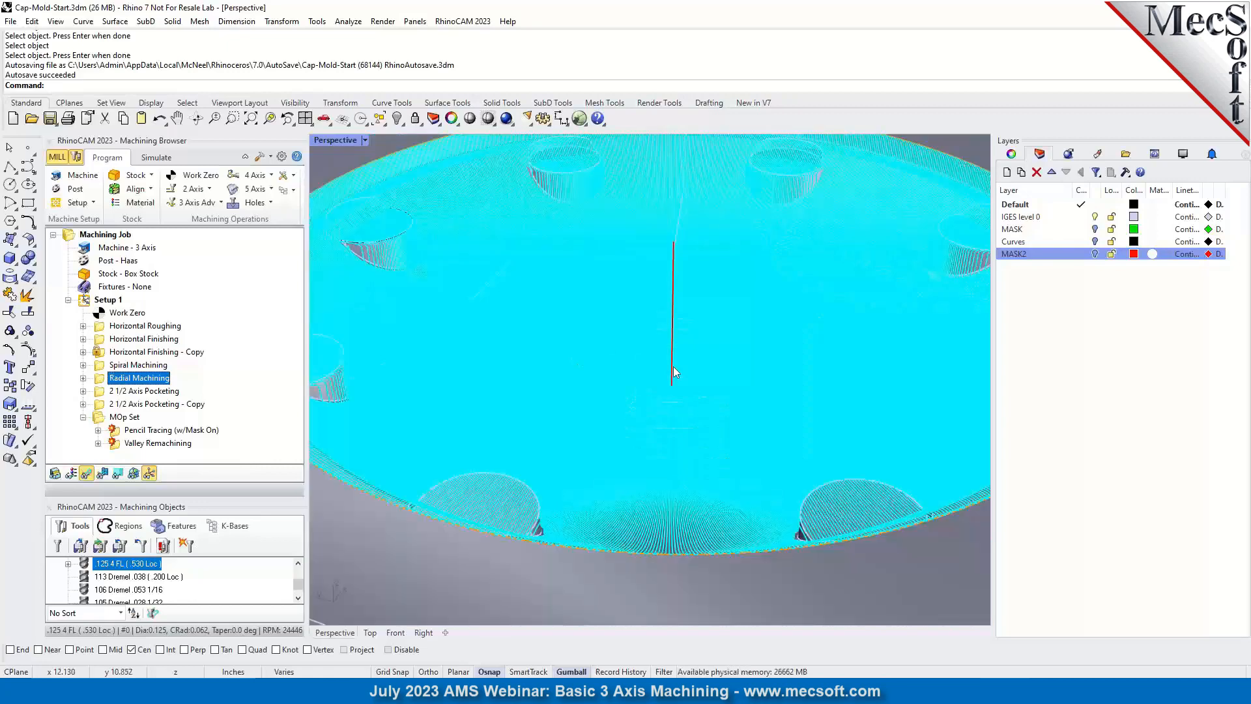
left_click(104, 392)
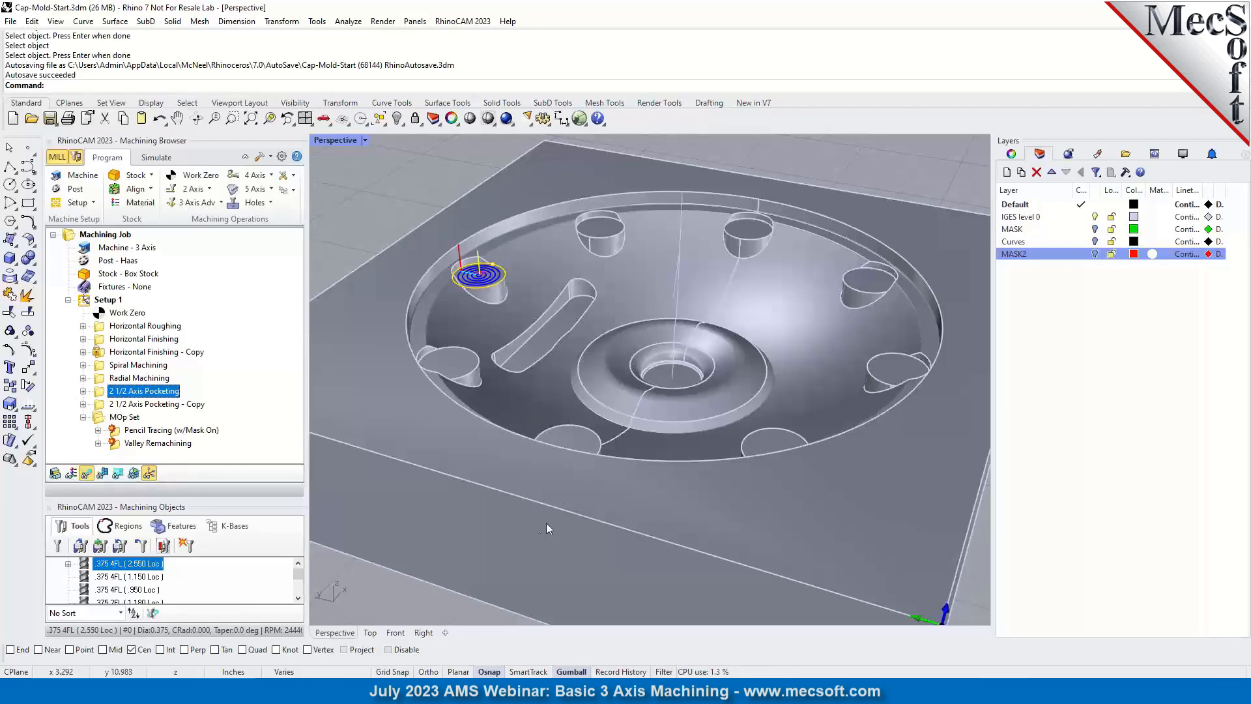
scroll(621, 382, "down", 2)
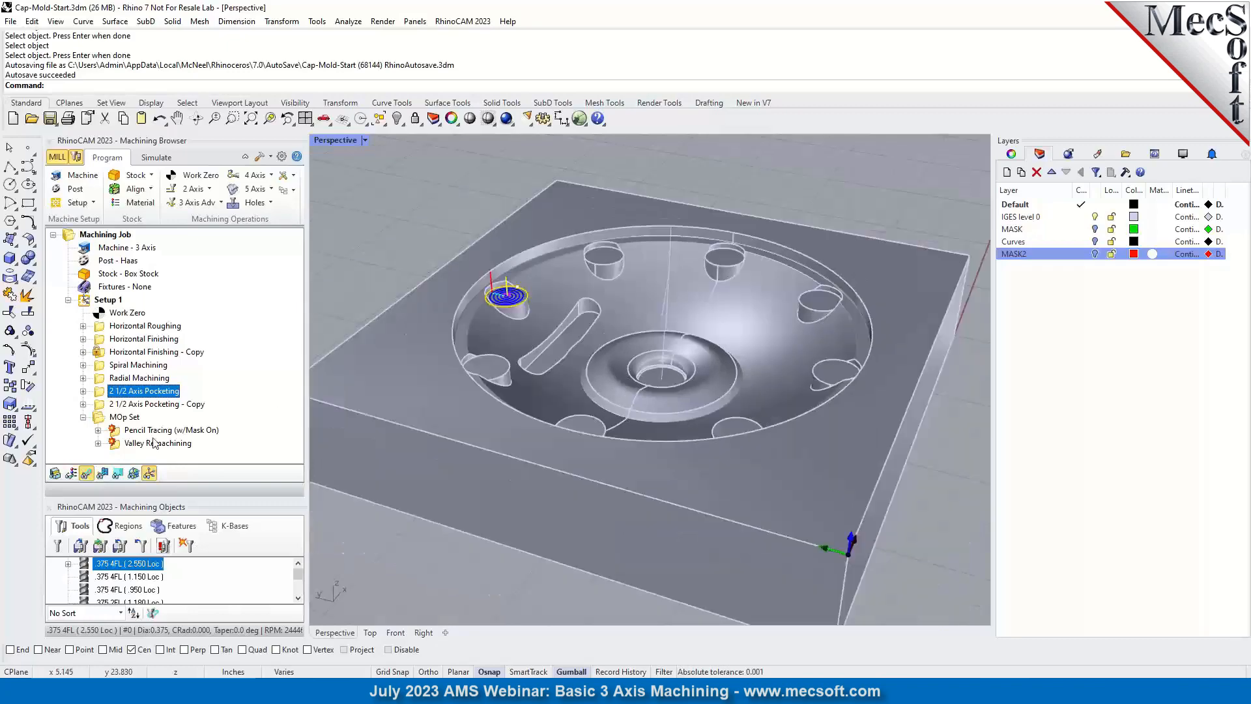
Display the Pencil Tracing (w/Mask On) toolpath and examine it around the cavity's central recess.
left_click(130, 430)
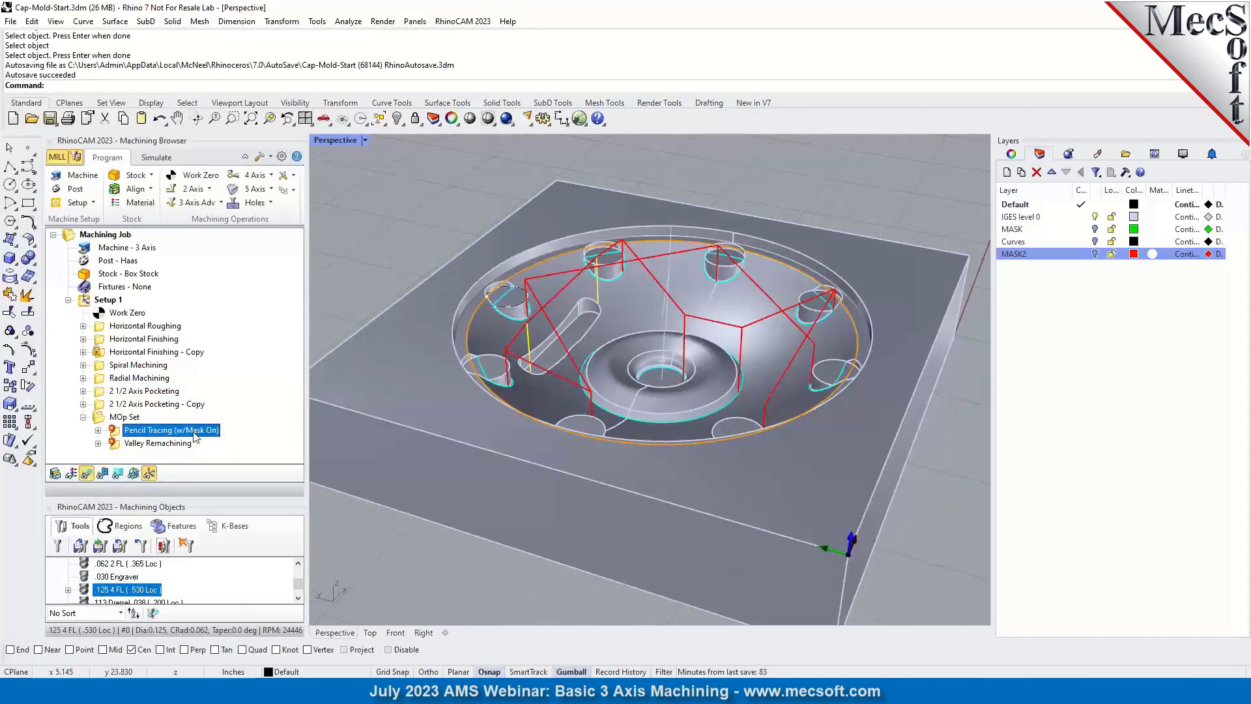
scroll(667, 390, "up", 2)
scroll(669, 387, "up", 3)
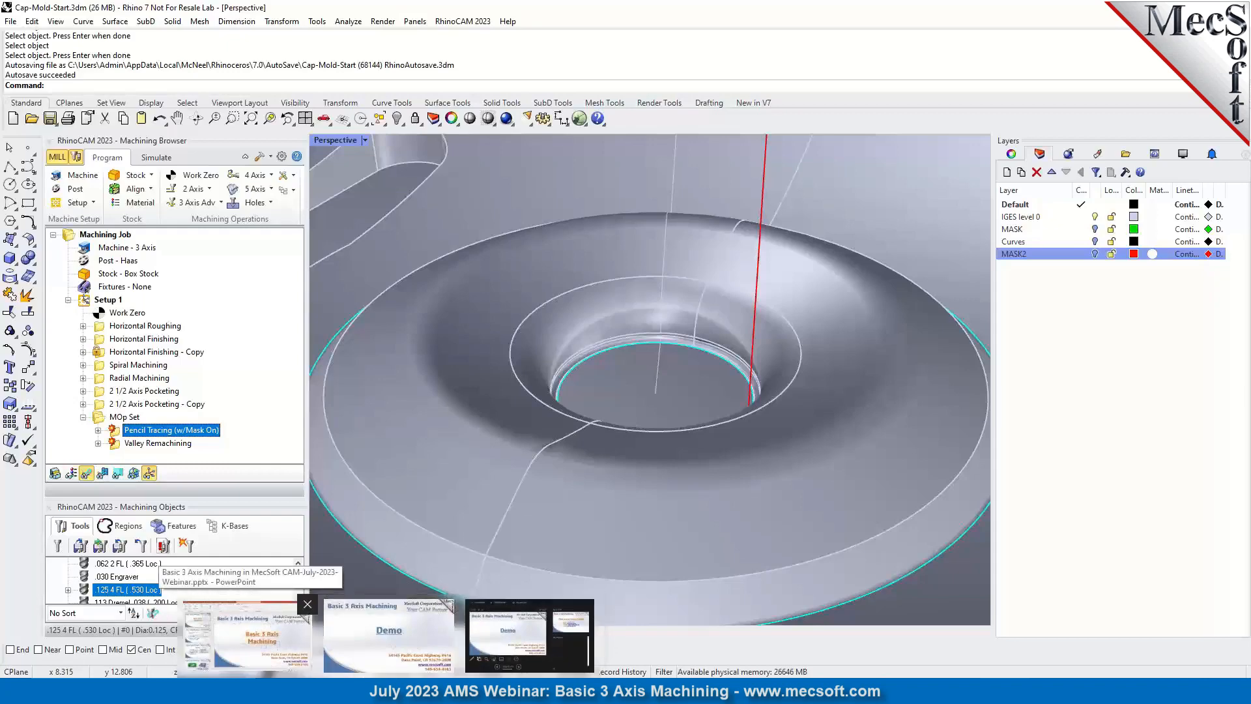
Switch to the running PowerPoint slide show of the Basic 3 Axis Machining presentation at its Demo slide.
key("alt+Tab")
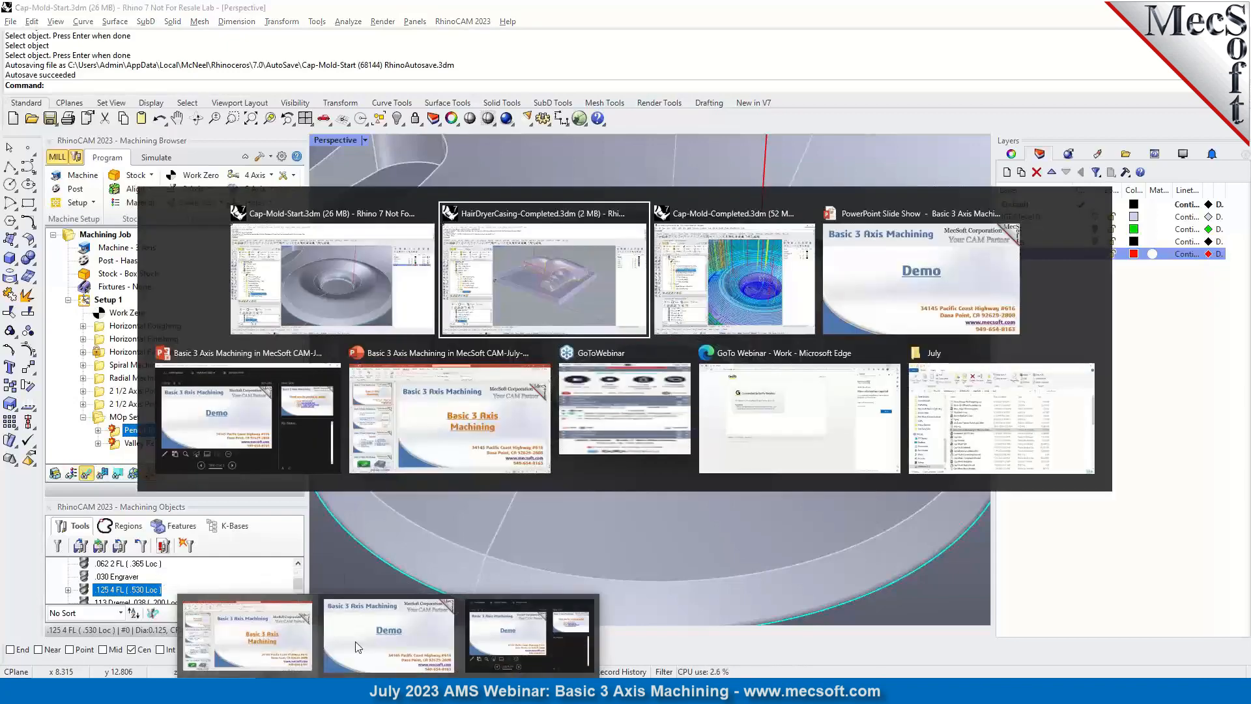
left_click(502, 455)
key("alt+Tab")
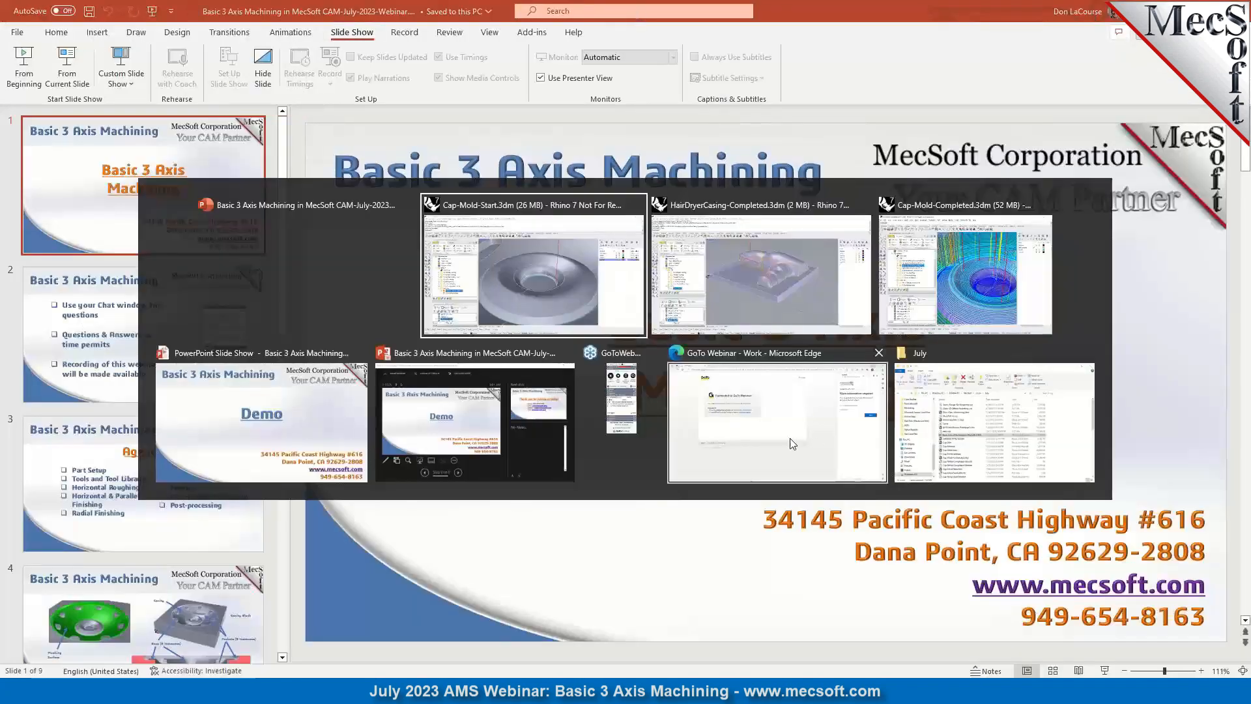
left_click(291, 432)
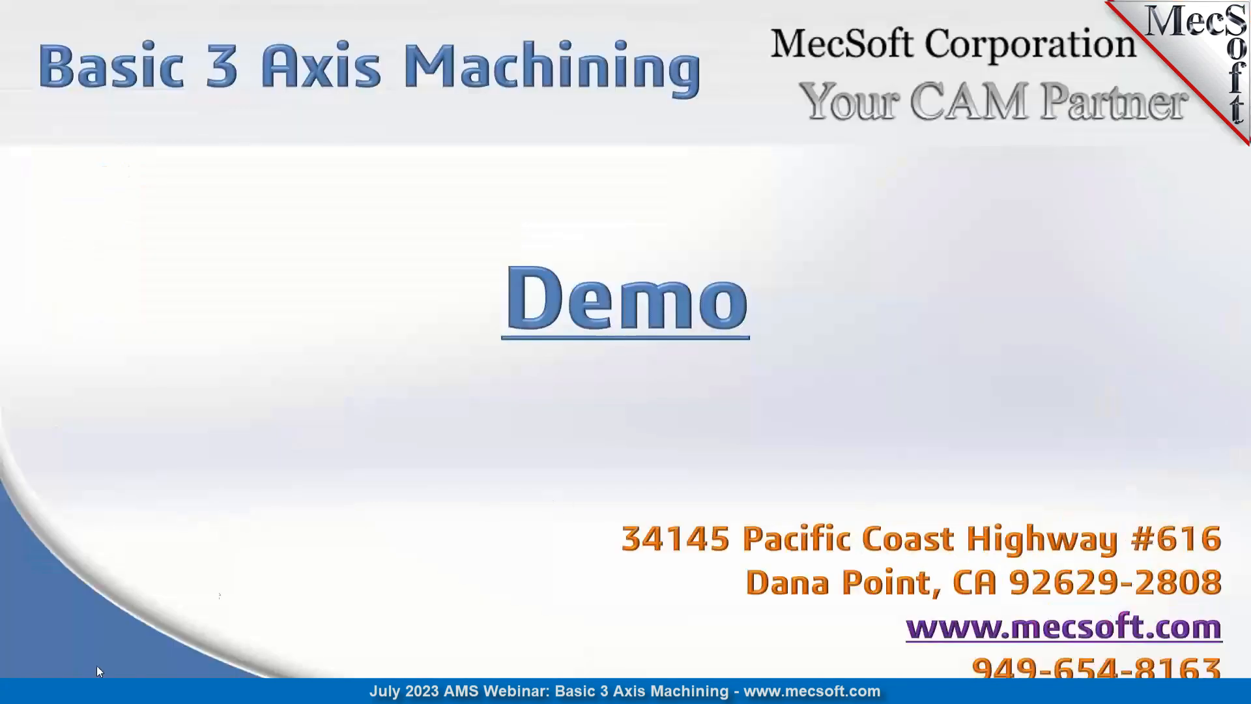